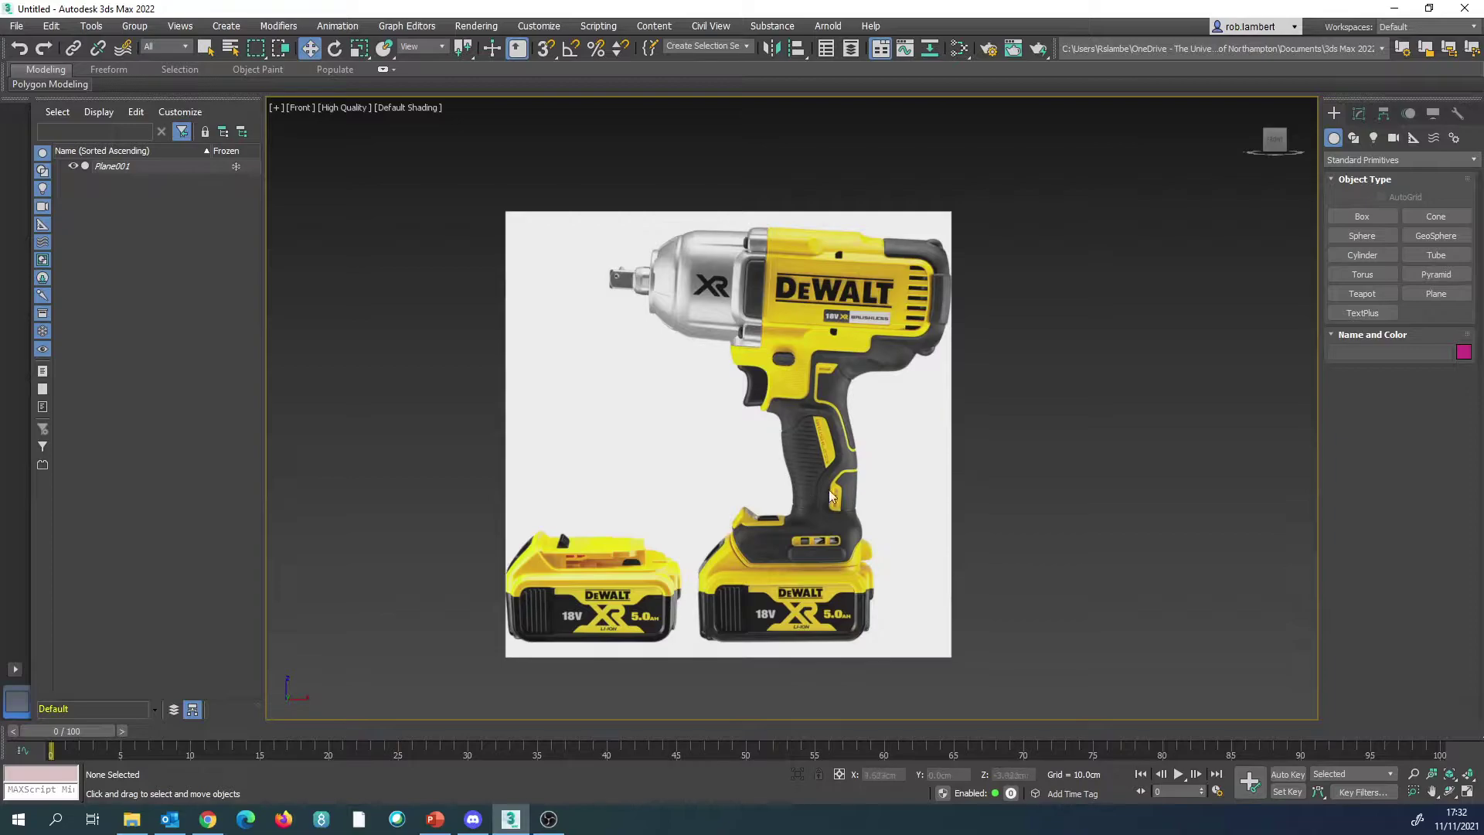
Step: Create a box about 7.8 × 11 × 10.1 cm over the drill's attached battery and move it closer to the reference image
click(1373, 221)
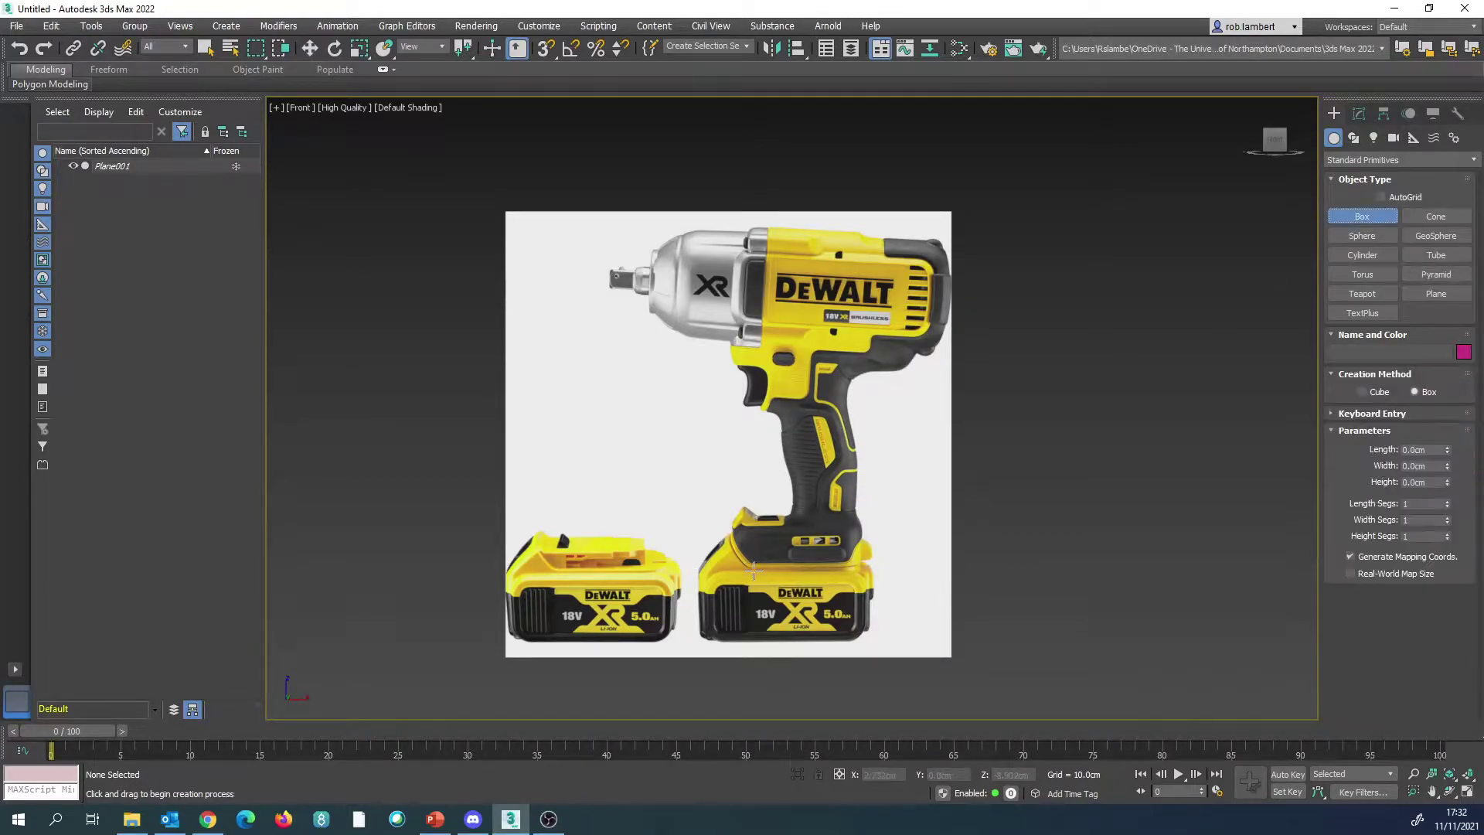
middle_drag(673, 353, 679, 329)
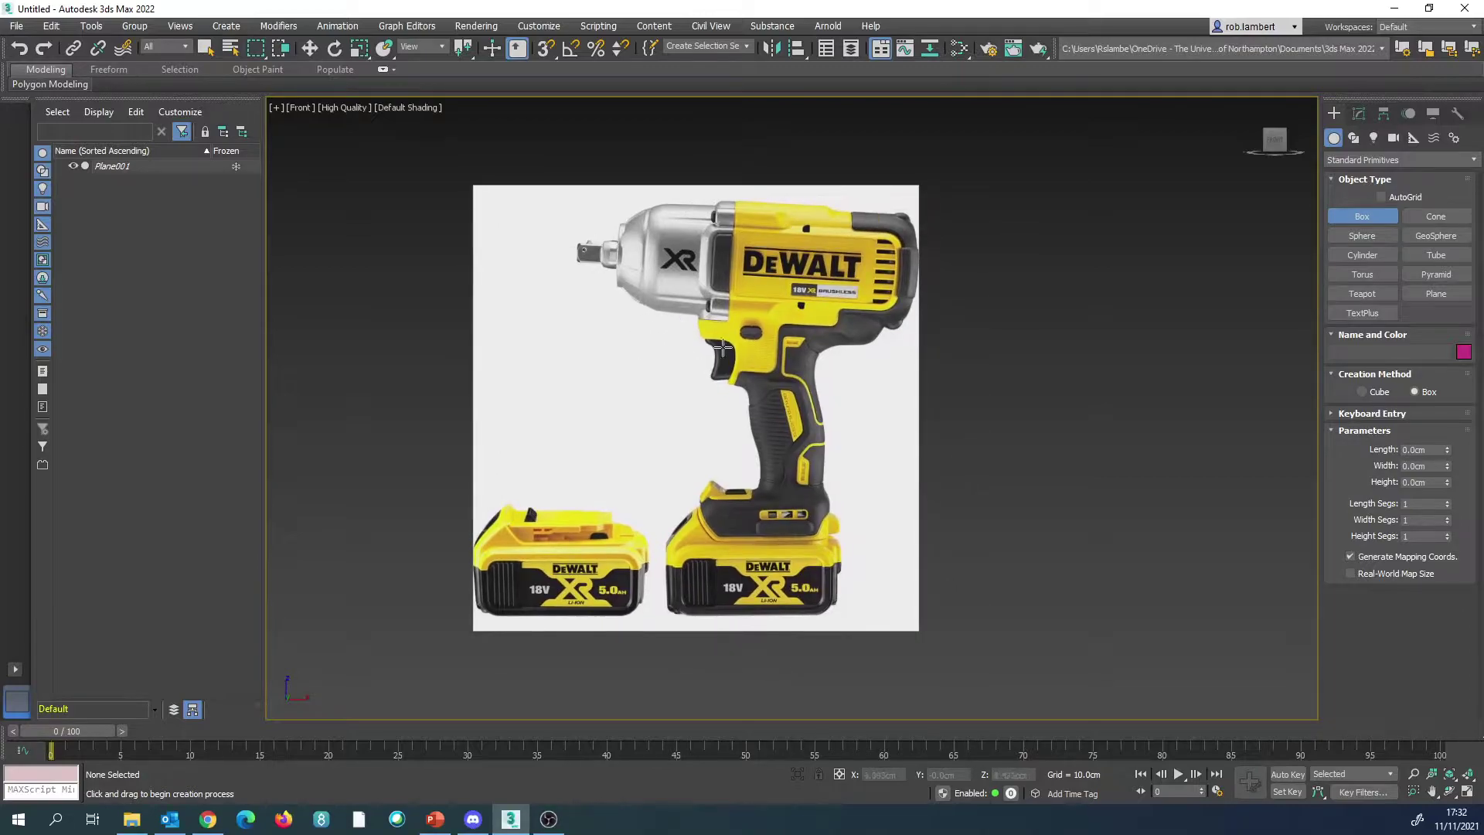
middle_drag(684, 503, 712, 510)
drag(859, 506, 699, 610)
click(715, 483)
key(p)
middle_drag(813, 510, 854, 522)
scroll(889, 528, down, 5)
scroll(822, 549, up, 4)
alt+middle_drag(854, 522, 881, 506)
key(f)
key(p)
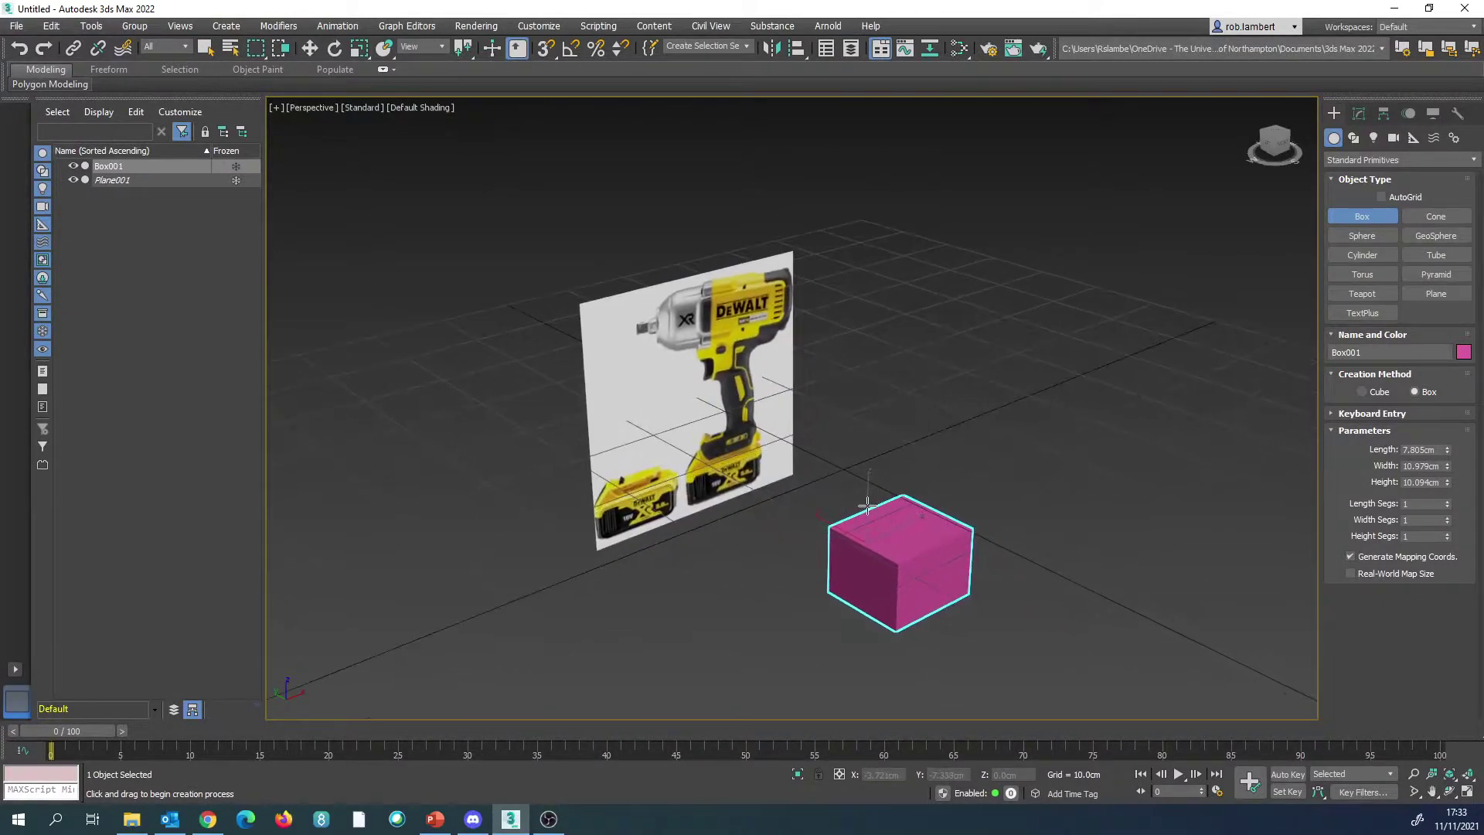
key(w)
drag(831, 525, 708, 433)
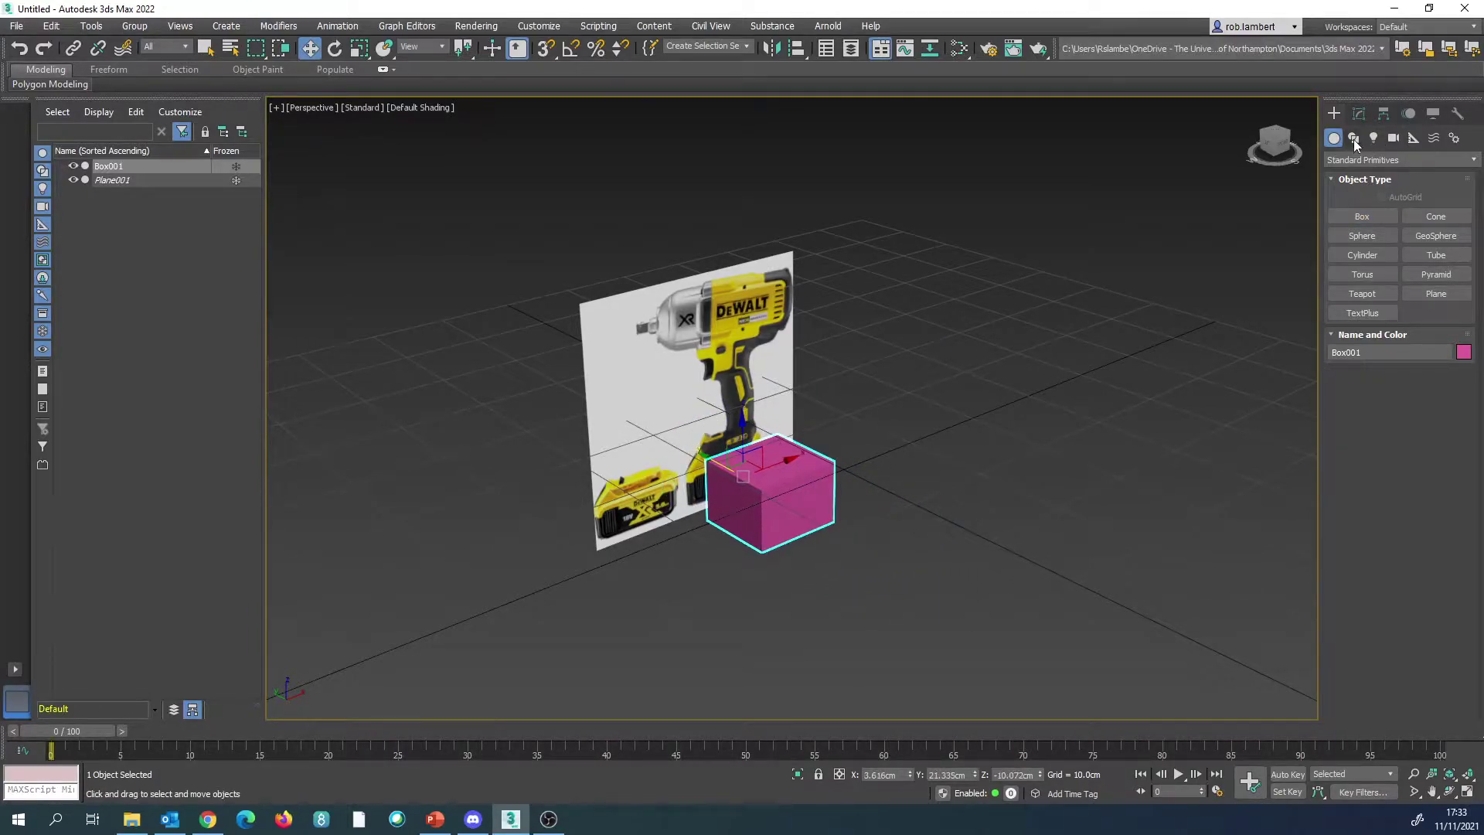
Step: Set the box's length to 7 cm, width to 10 cm and height to 10 cm
click(1358, 114)
drag(1439, 341, 1364, 343)
text(7)
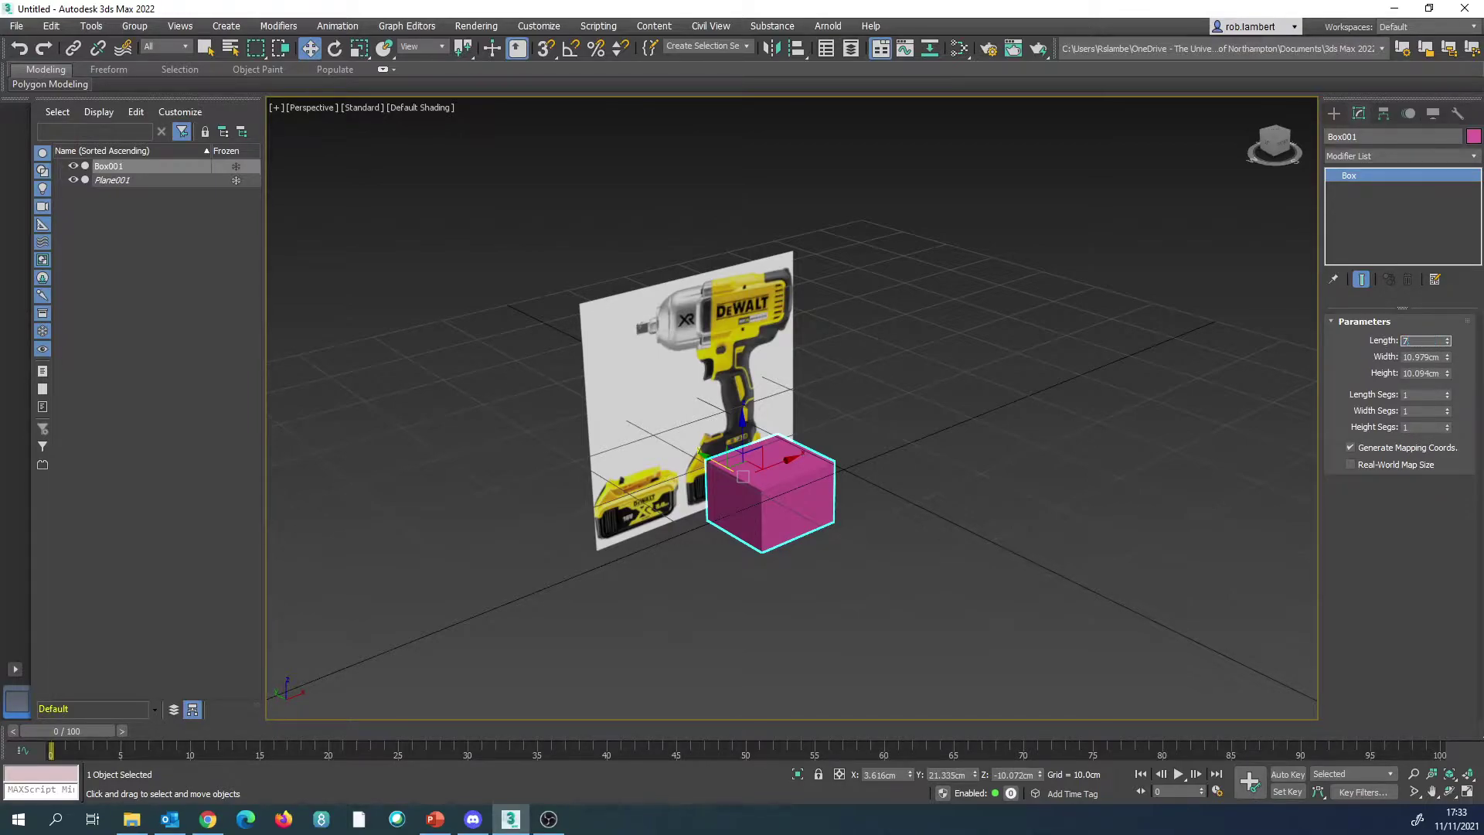
key(Return)
key(Tab)
text(10)
key(Return)
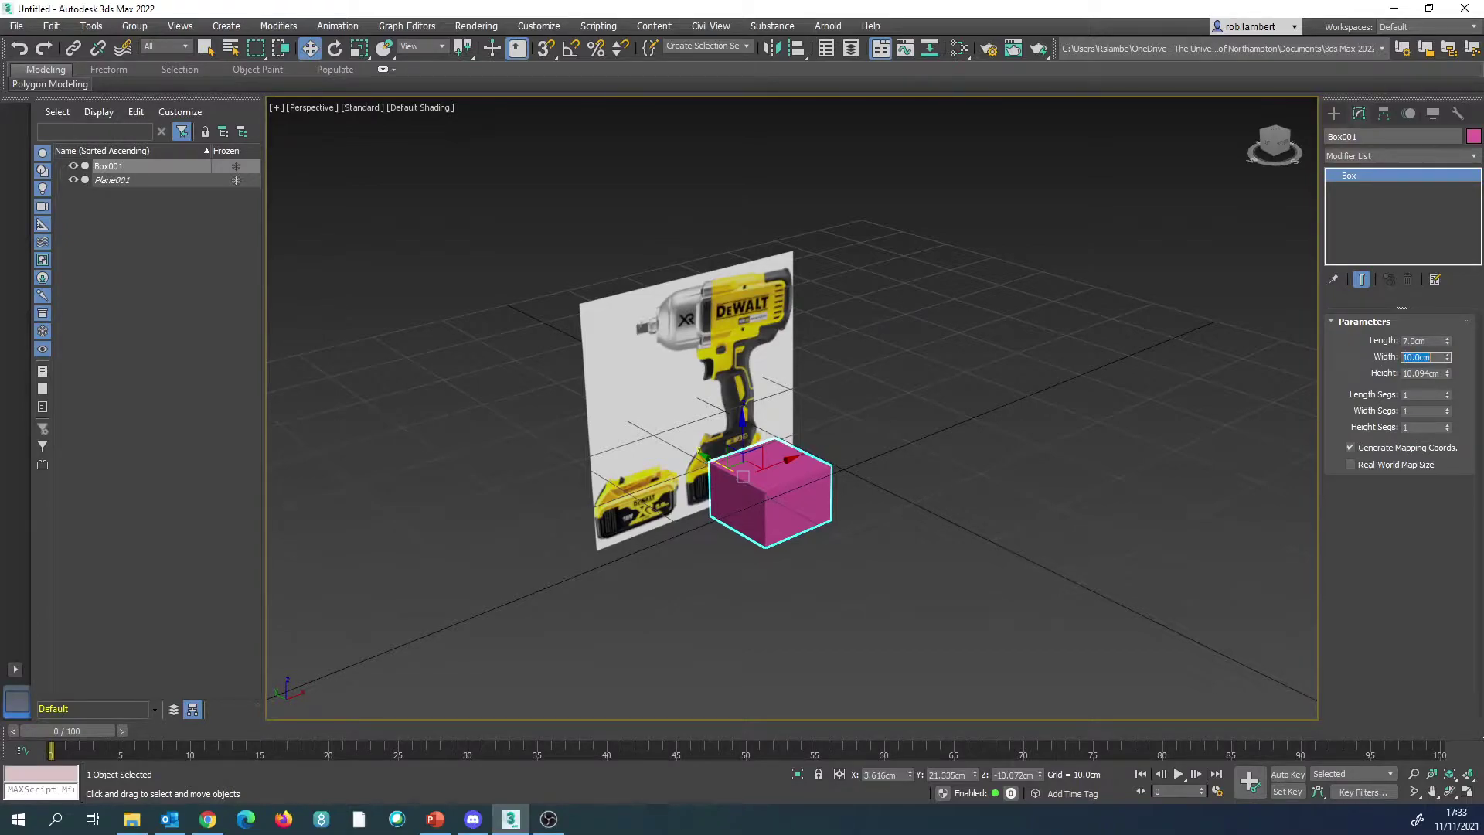
key(Tab)
text(10)
key(Return)
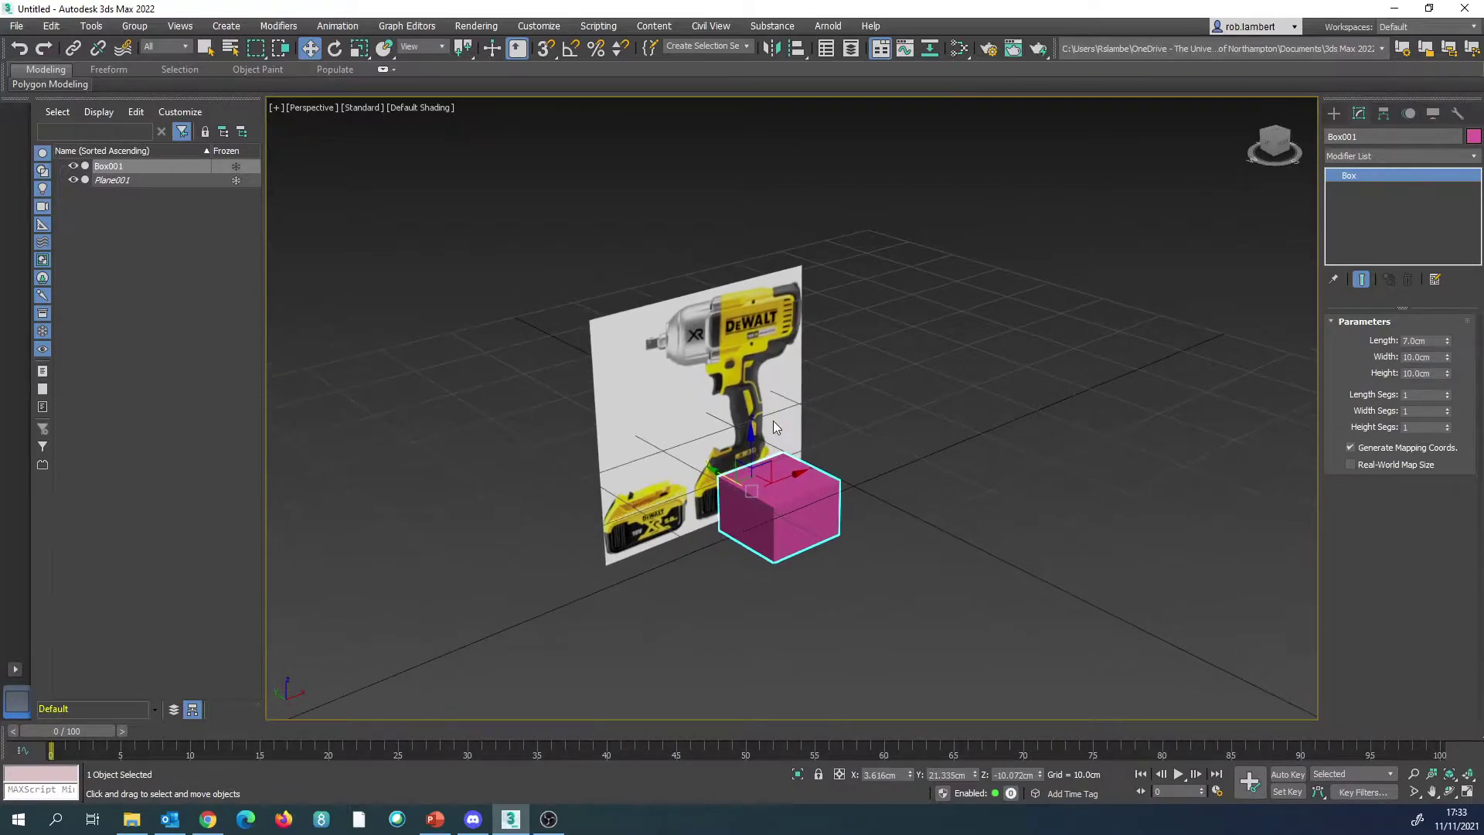
Step: Set the front view to Standard quality and make the box see-through over the battery
key(f)
middle_drag(771, 479, 724, 446)
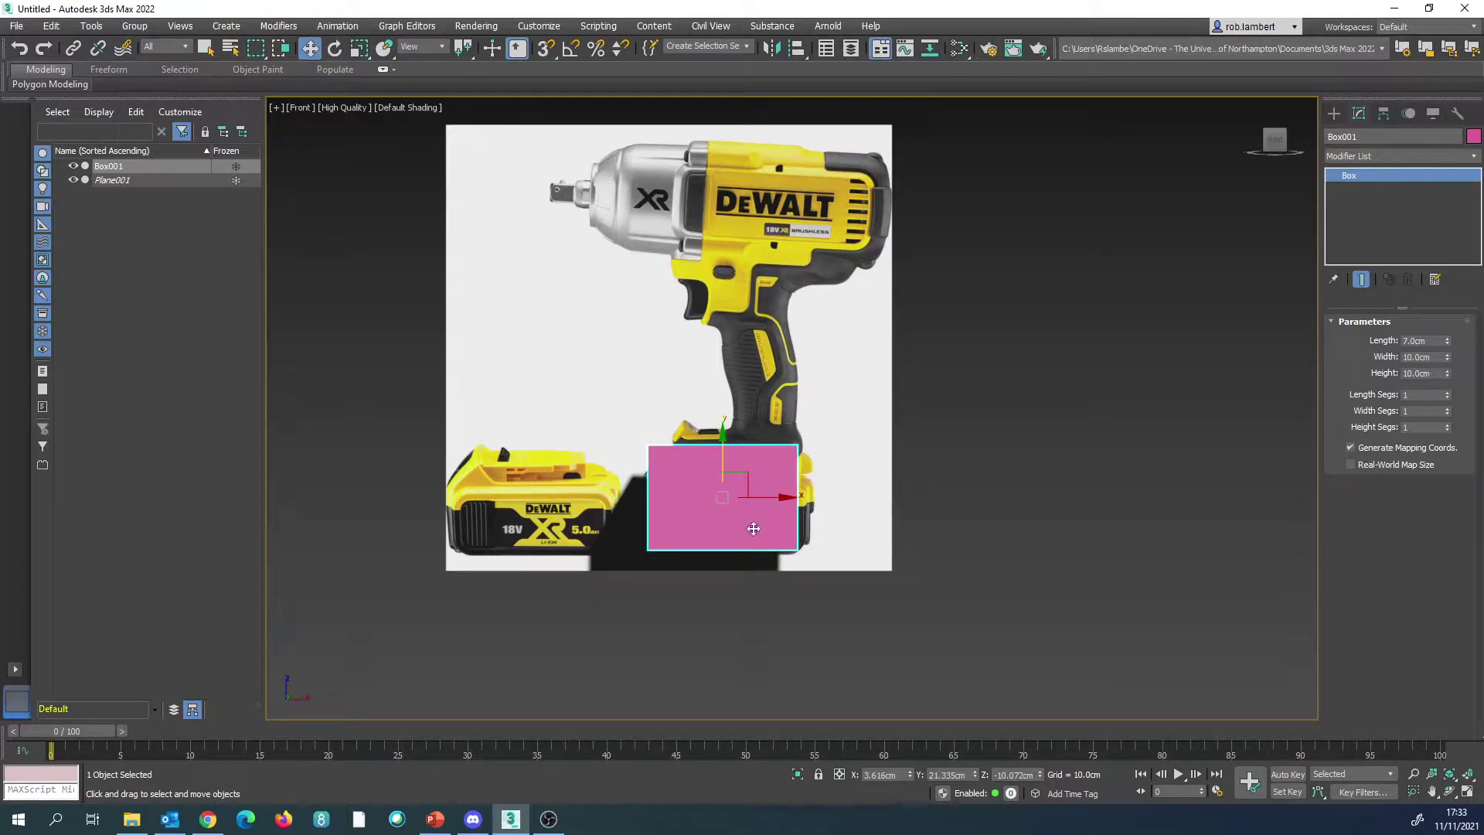
scroll(716, 450, up, 2)
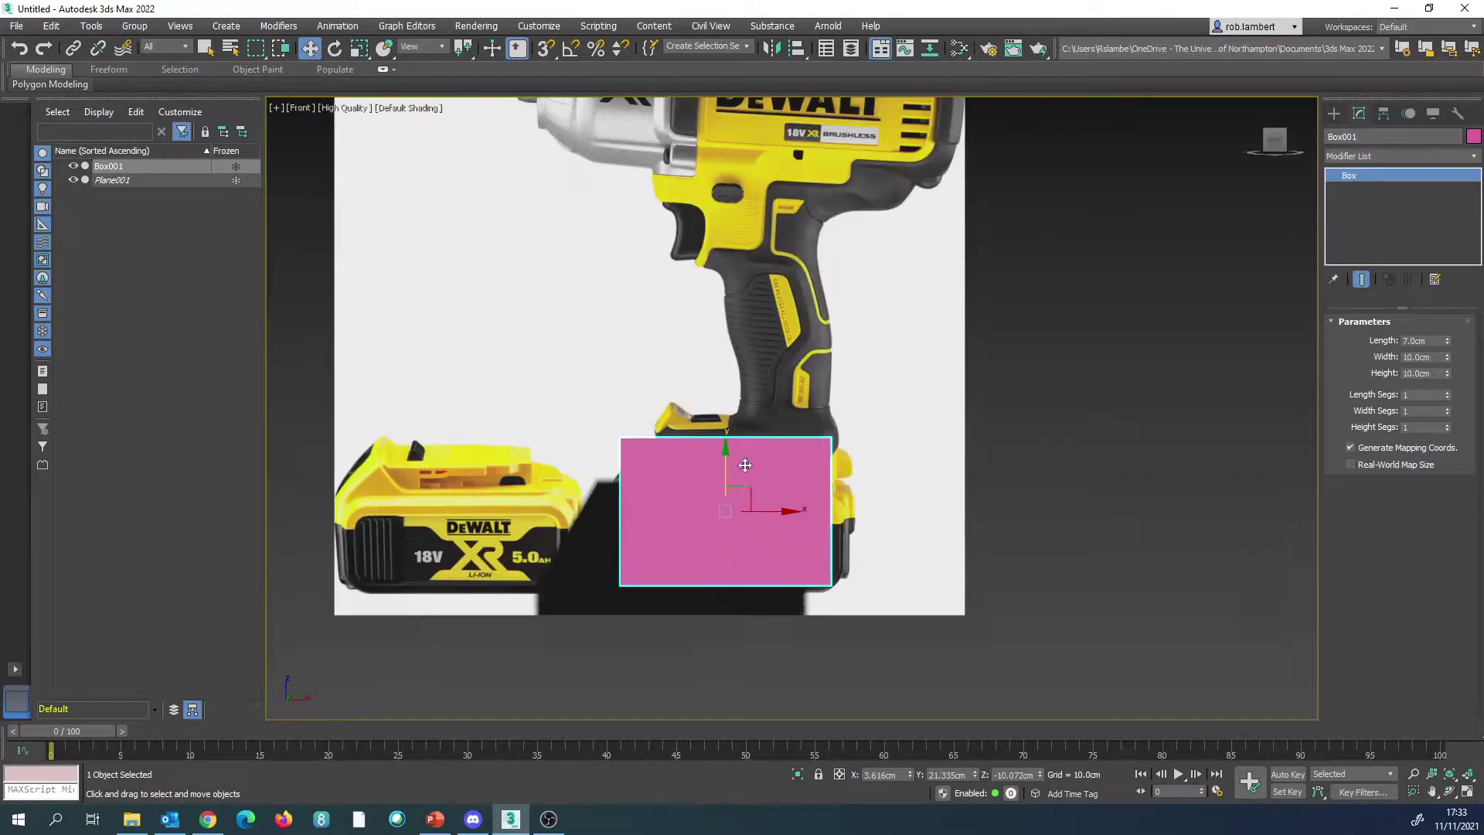
mouse_move(766, 511)
mouse_down()
mouse_move(1018, 511)
mouse_move(766, 510)
mouse_up()
click(340, 110)
click(360, 166)
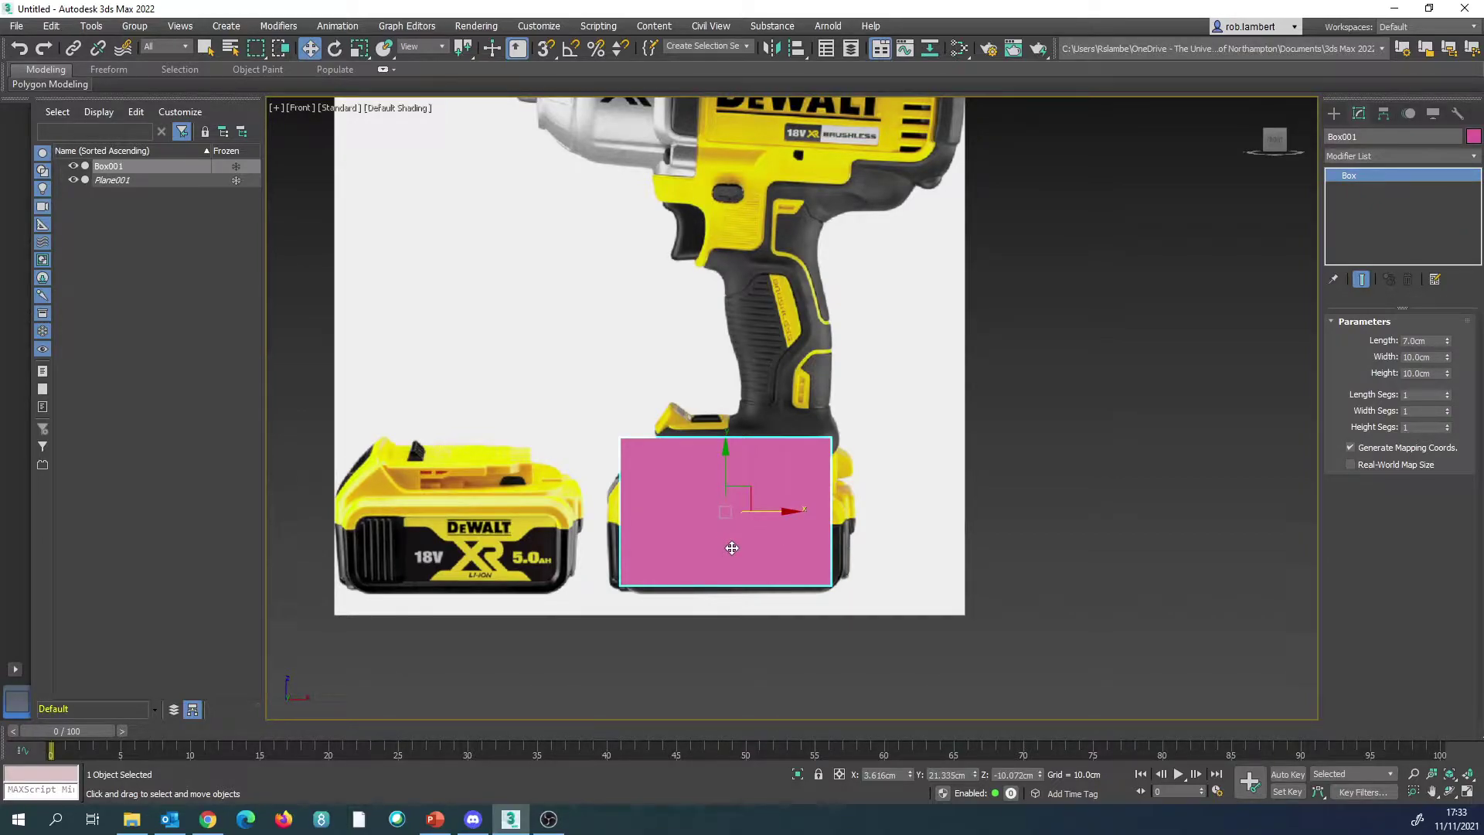
key(alt+x)
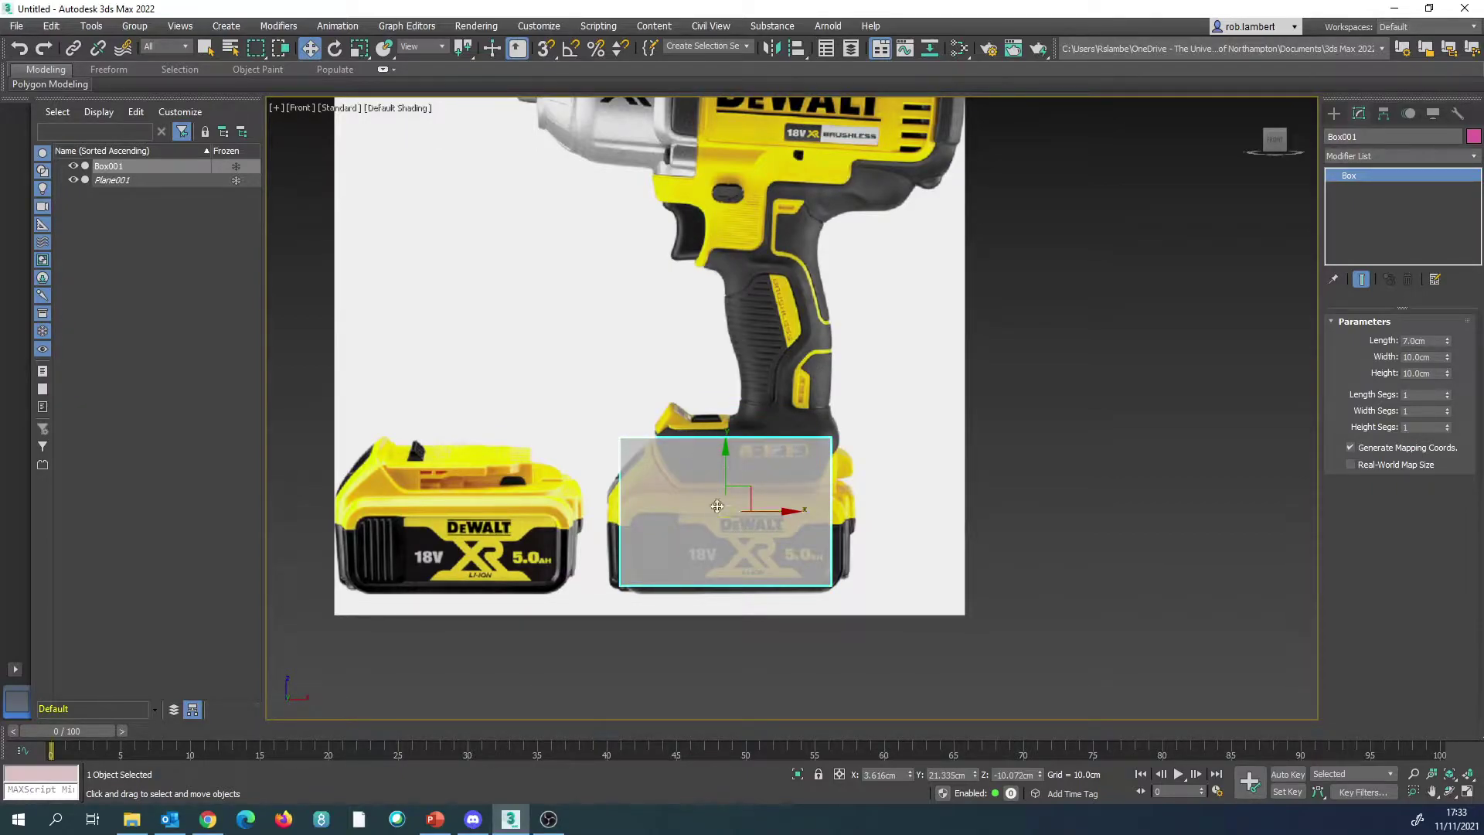
Step: Convert the battery box to an Editable Poly
right_click(727, 540)
mouse_move(788, 694)
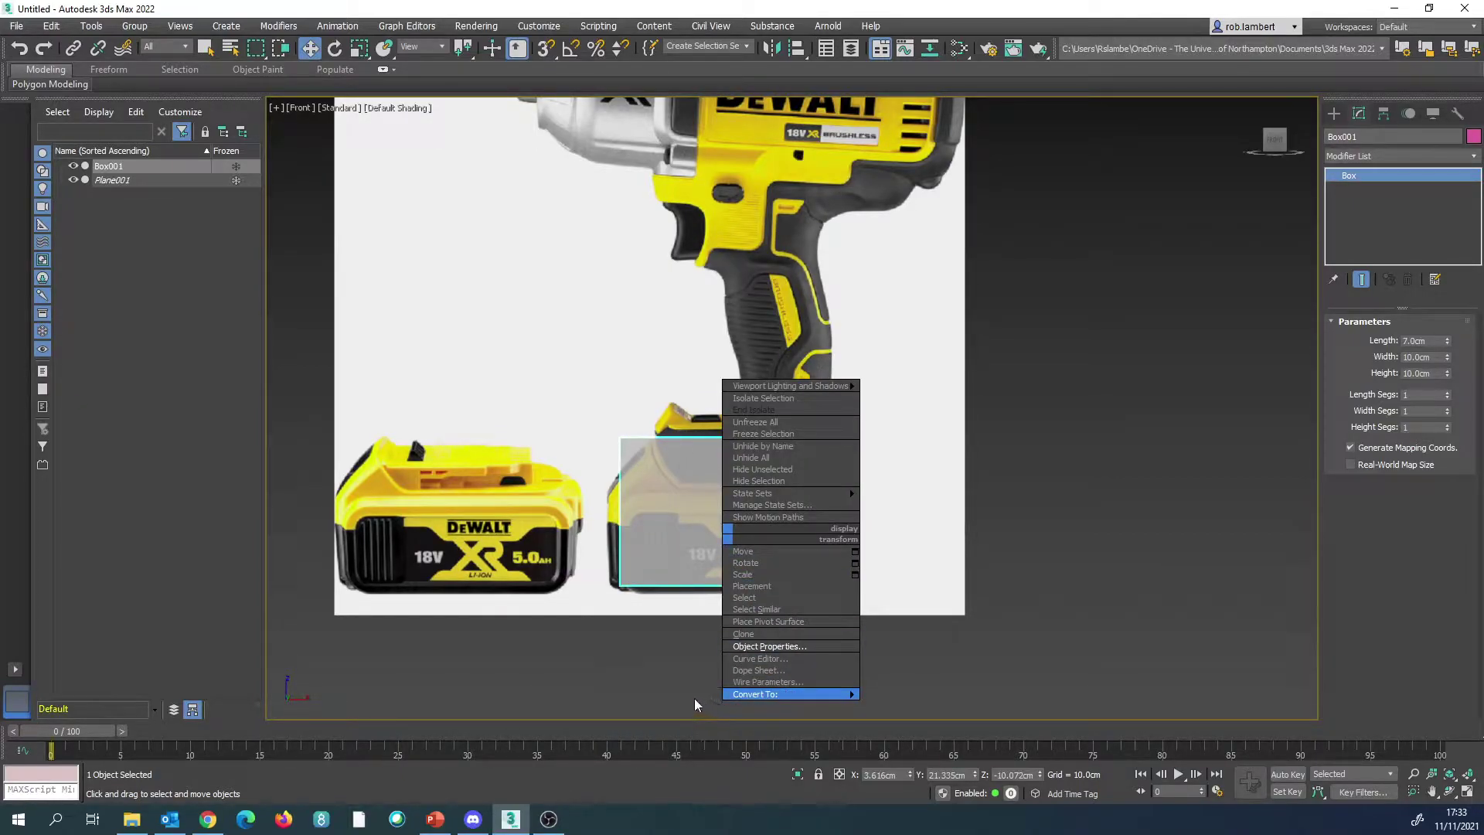
click(673, 706)
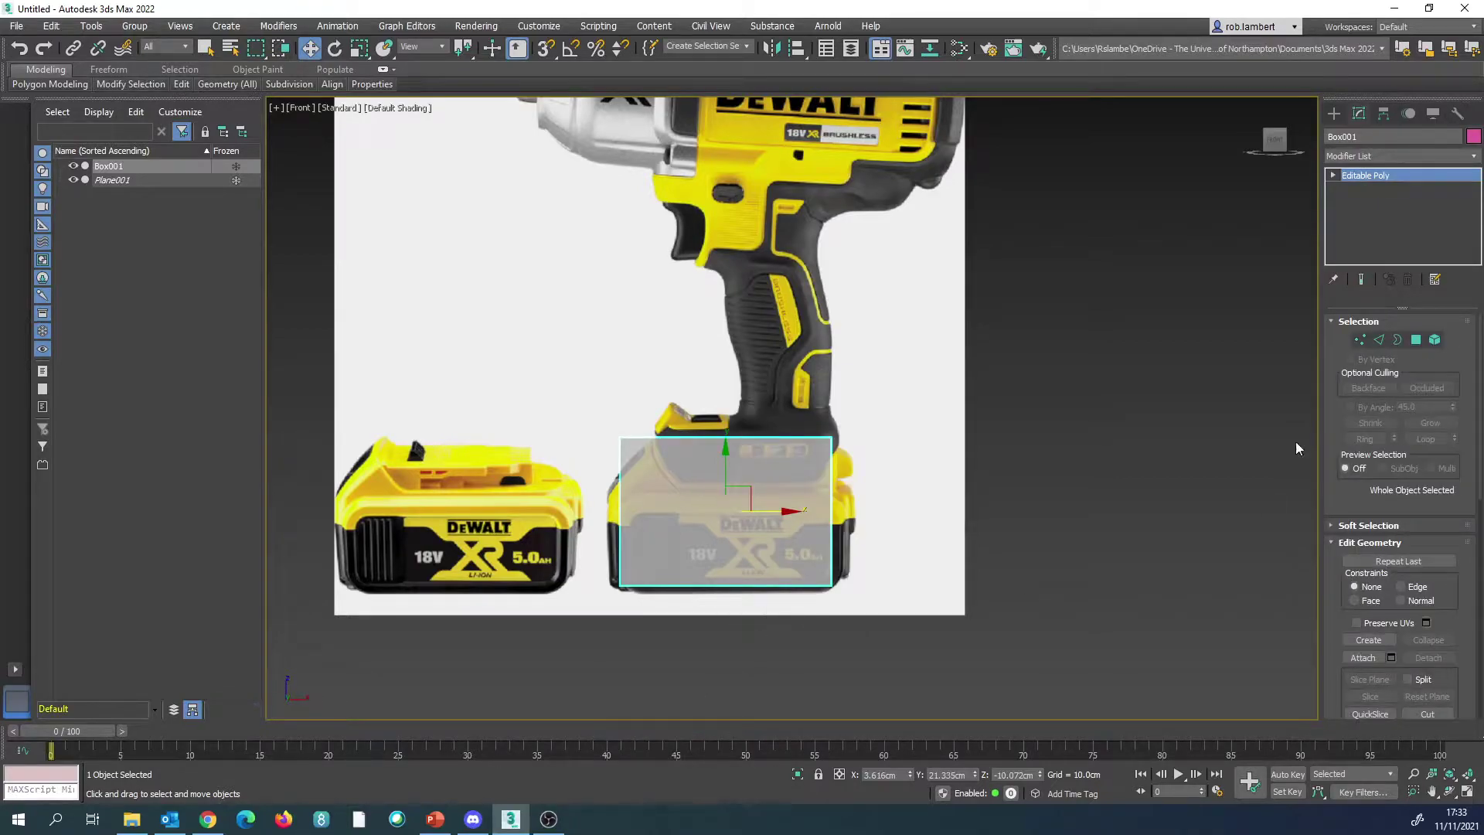
Step: Lower the box's upper vertices to the battery's yellow band and move the side vertices outward to match the battery's width
click(1379, 340)
click(1360, 340)
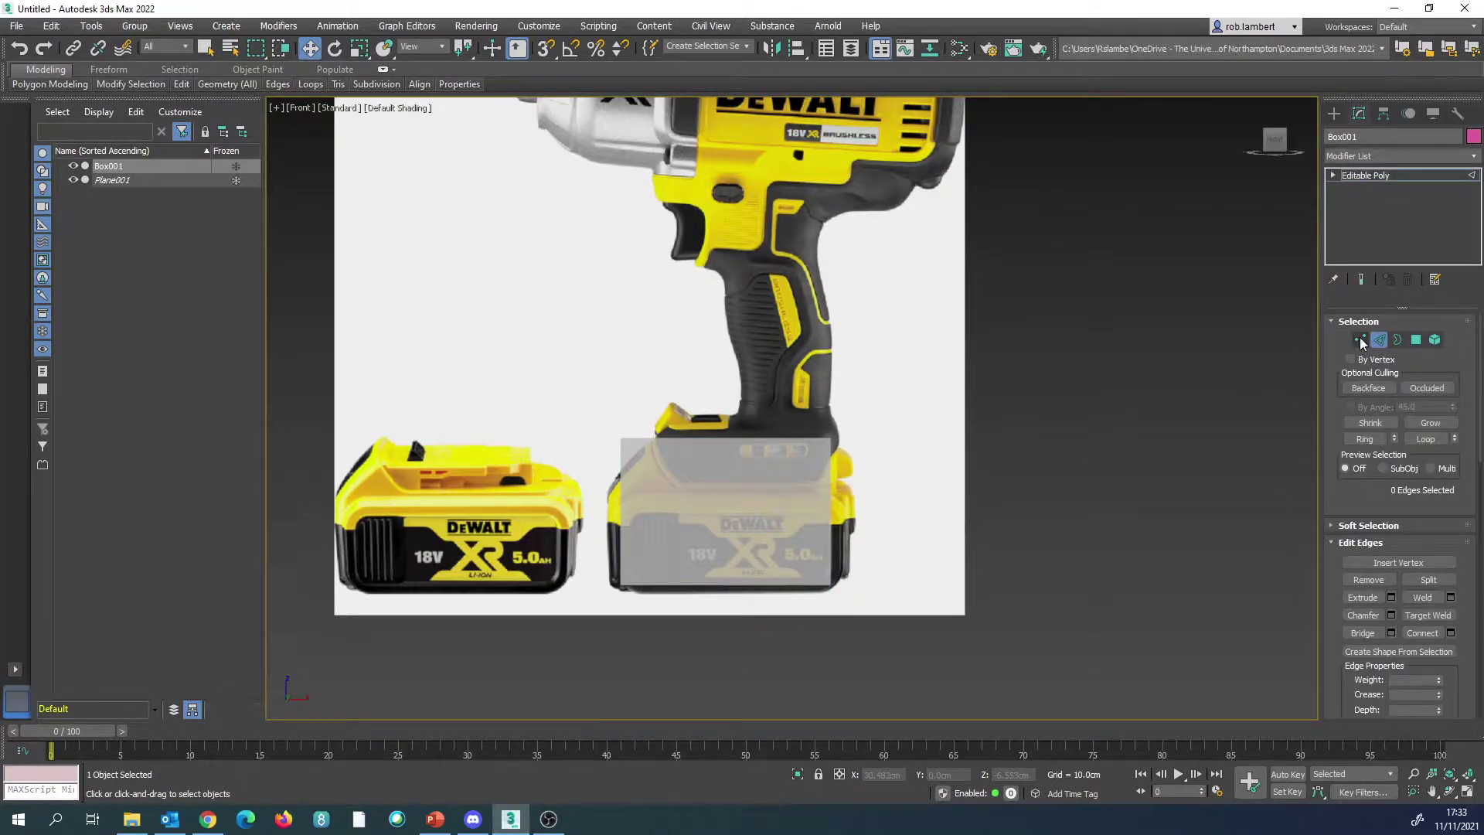
drag(847, 499, 848, 500)
drag(722, 394, 718, 443)
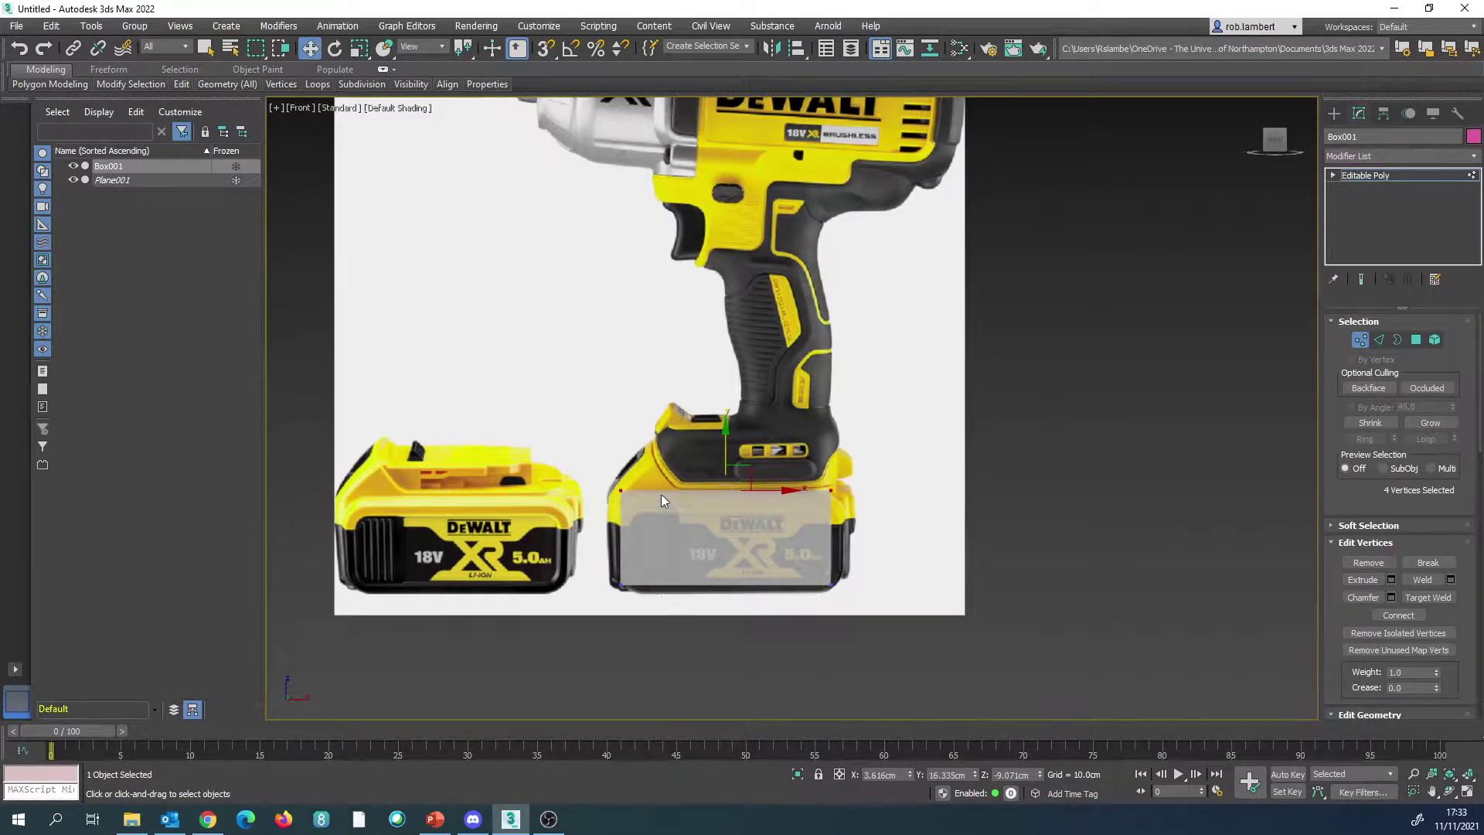
drag(634, 505, 596, 647)
drag(671, 536, 658, 537)
drag(884, 460, 817, 625)
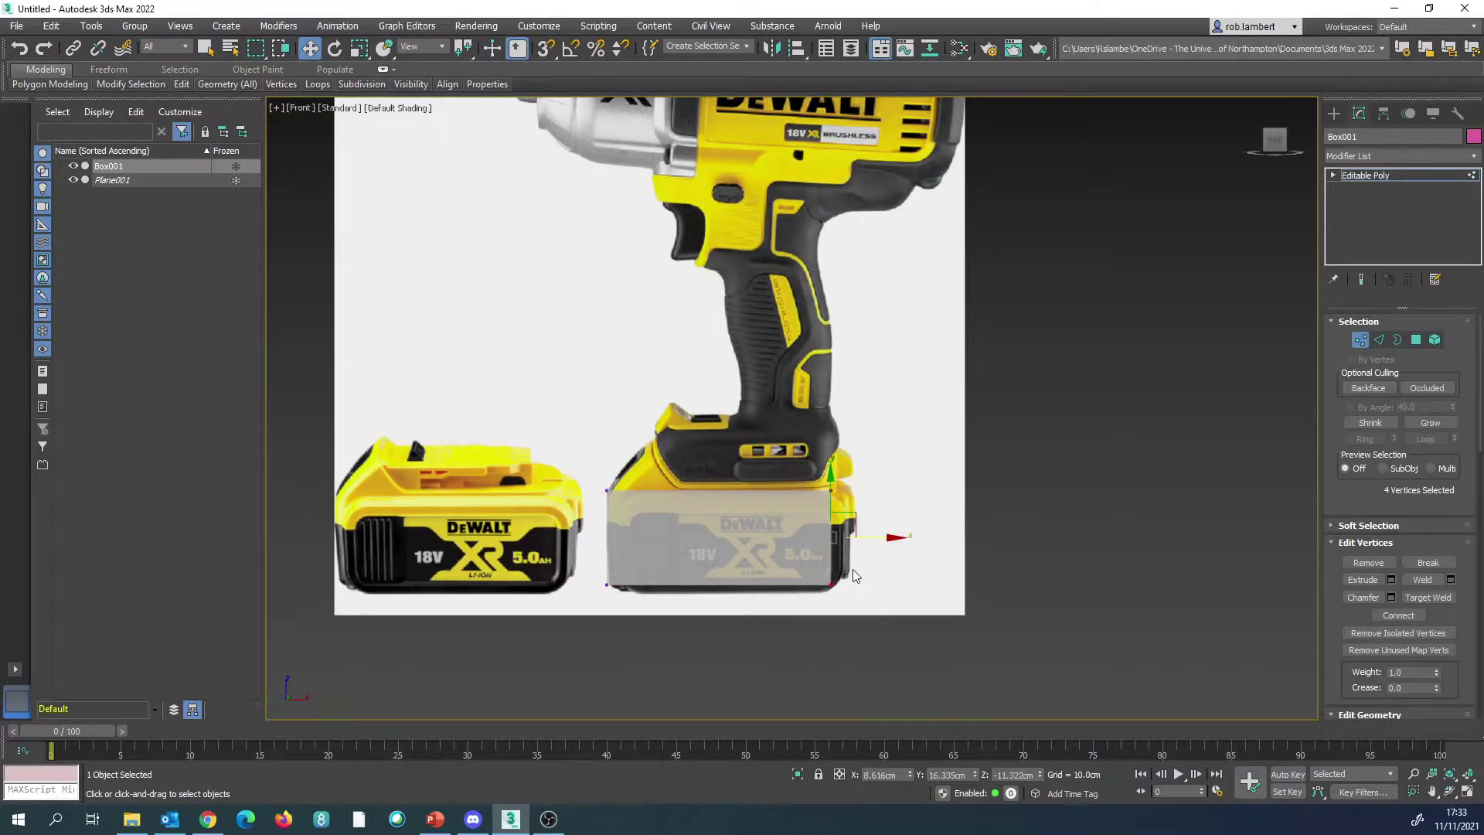
drag(874, 538, 890, 530)
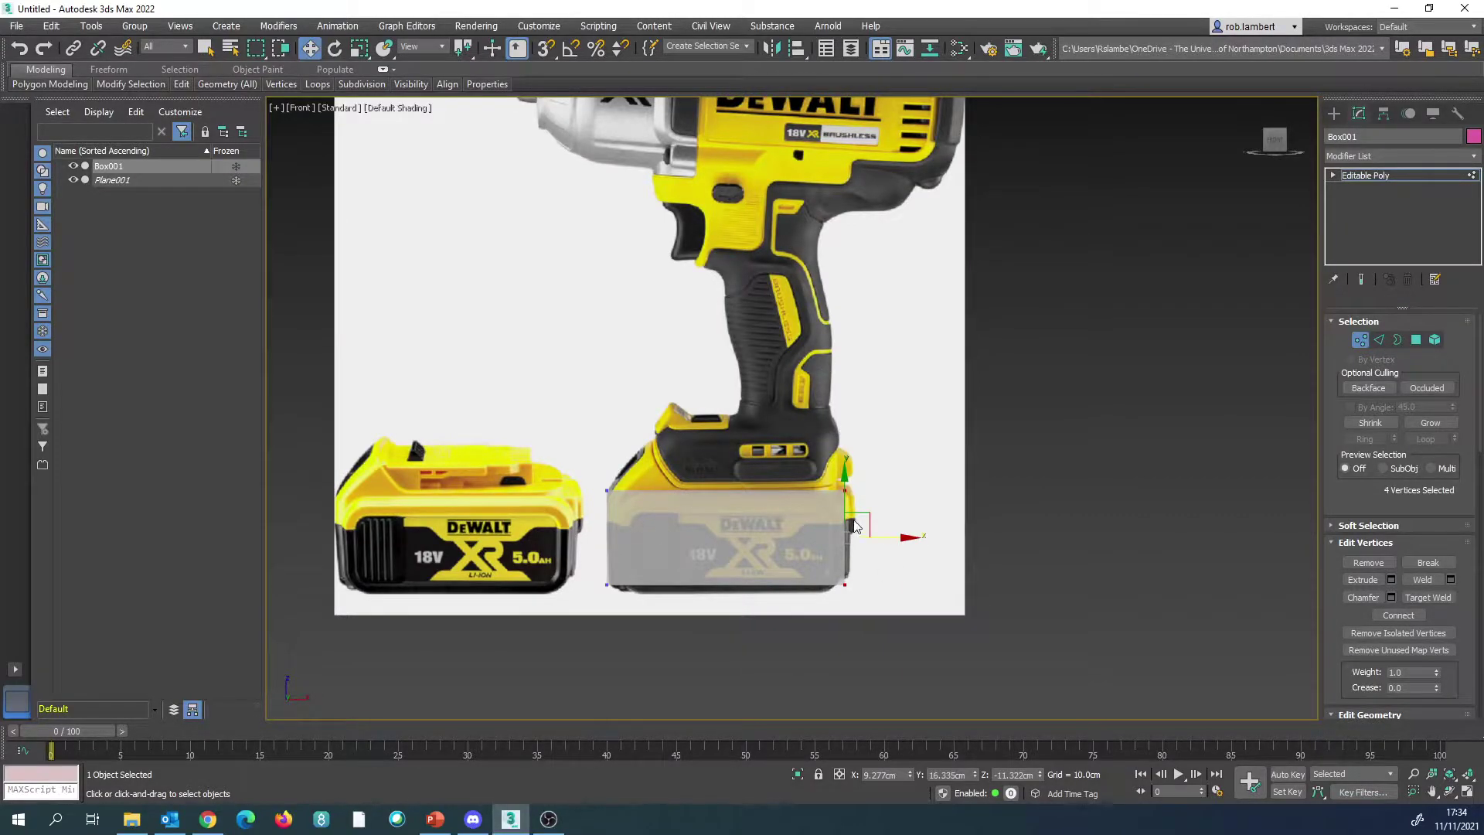
Step: Extrude the box's top polygon about 2.7 cm, up to the top of the drill's black foot
click(1419, 341)
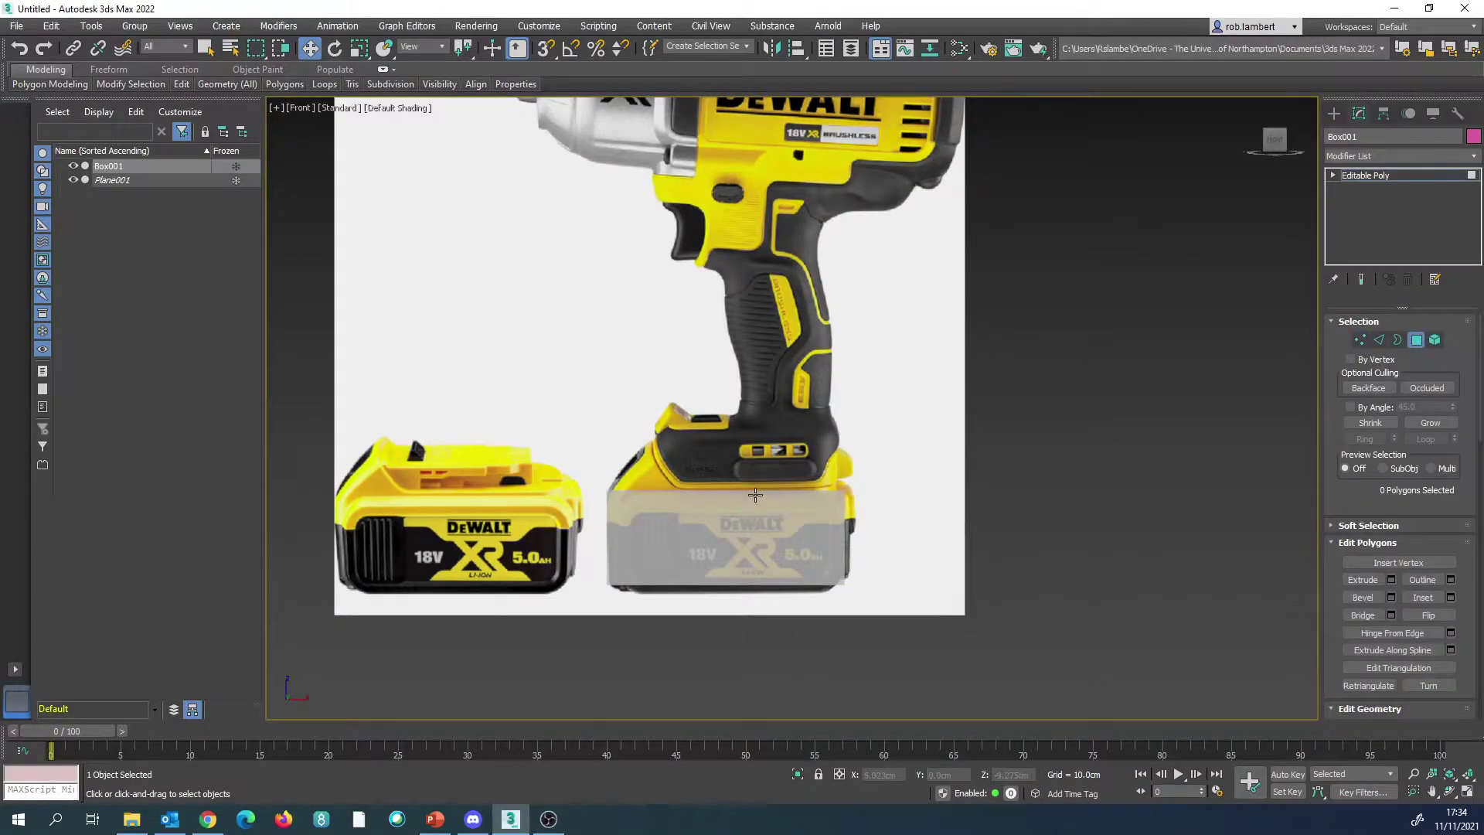
key(p)
click(779, 500)
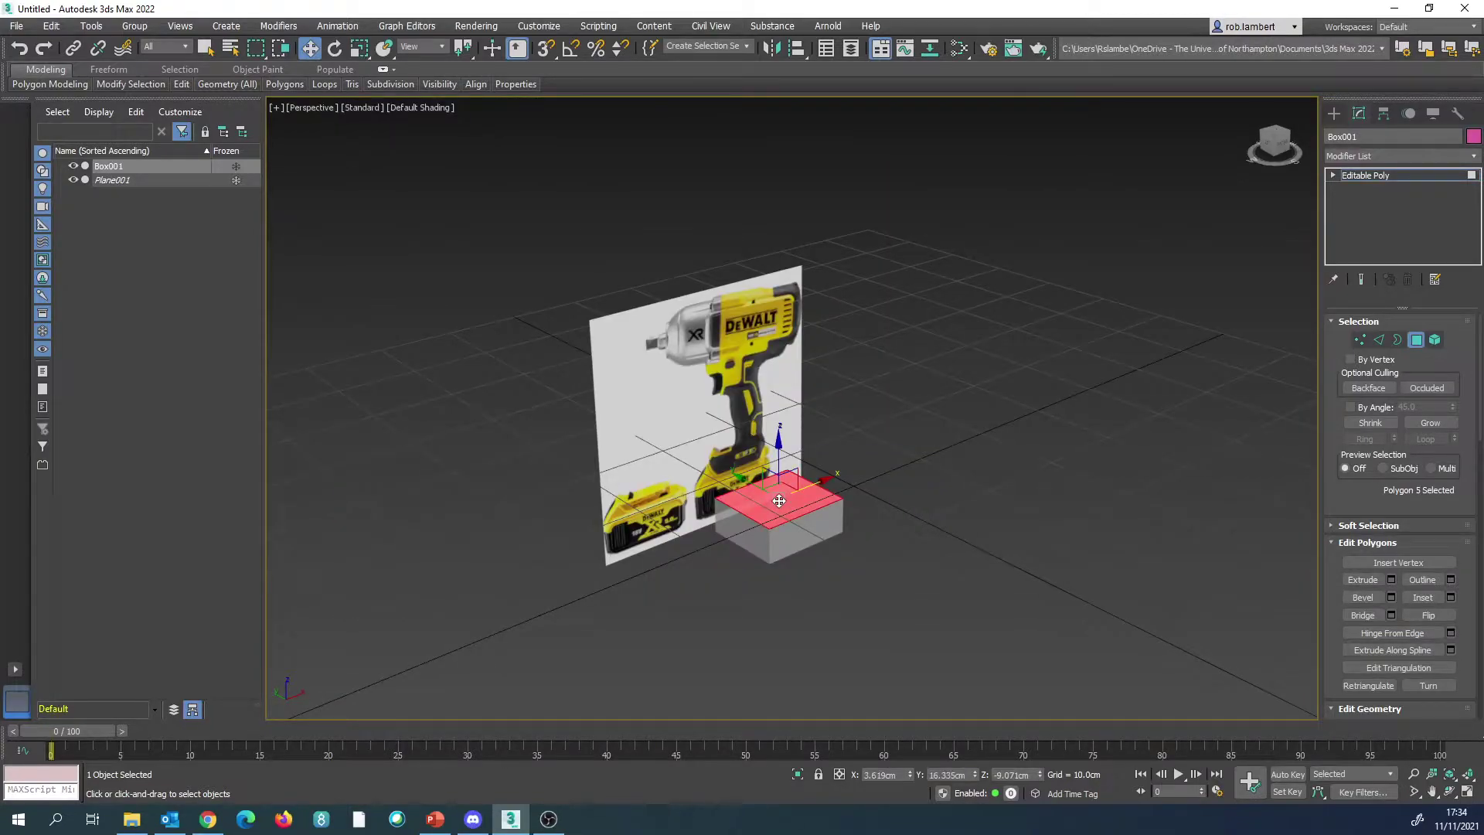
key(f)
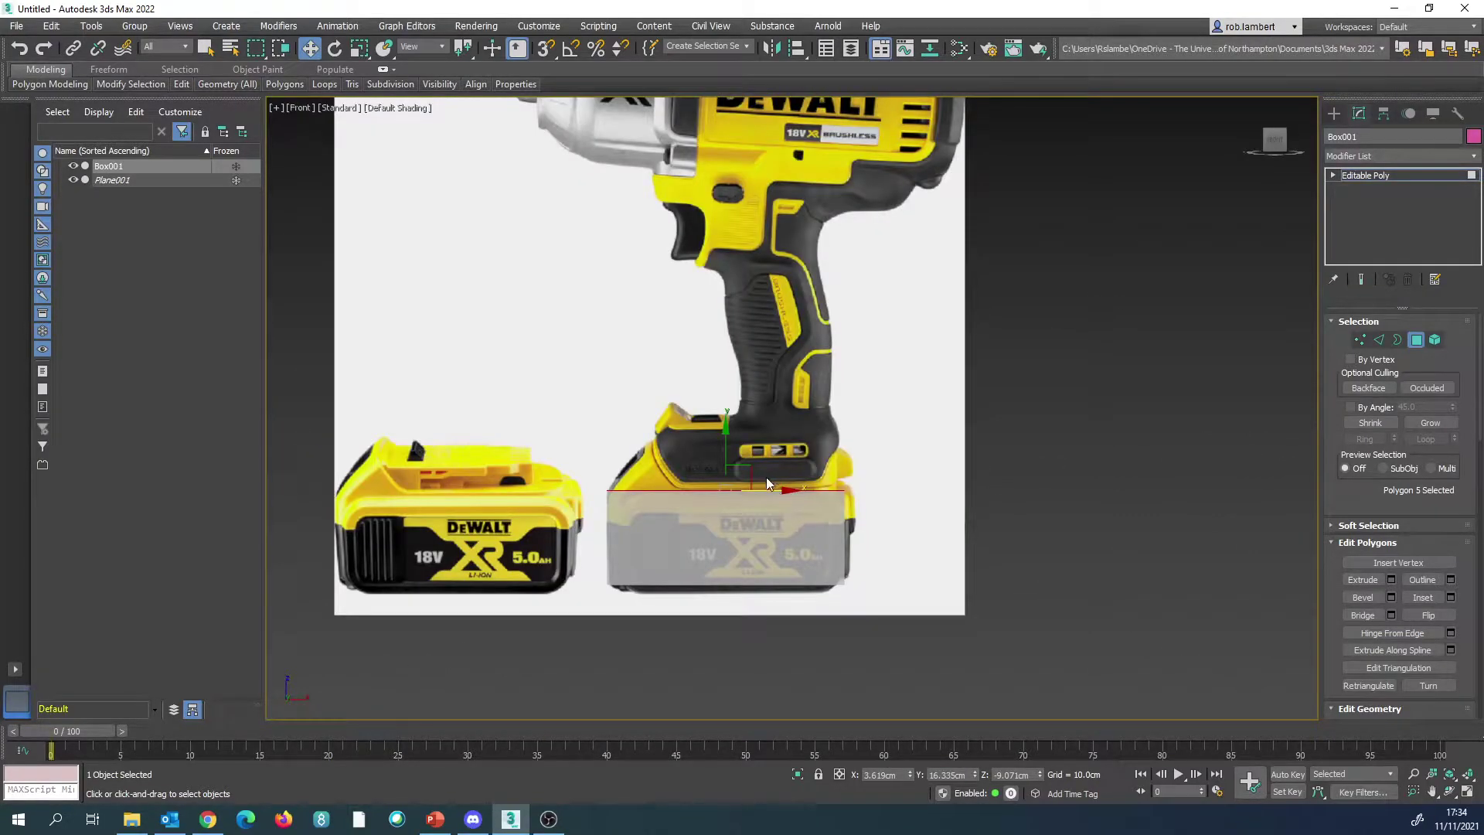
click(1391, 579)
drag(803, 447, 822, 596)
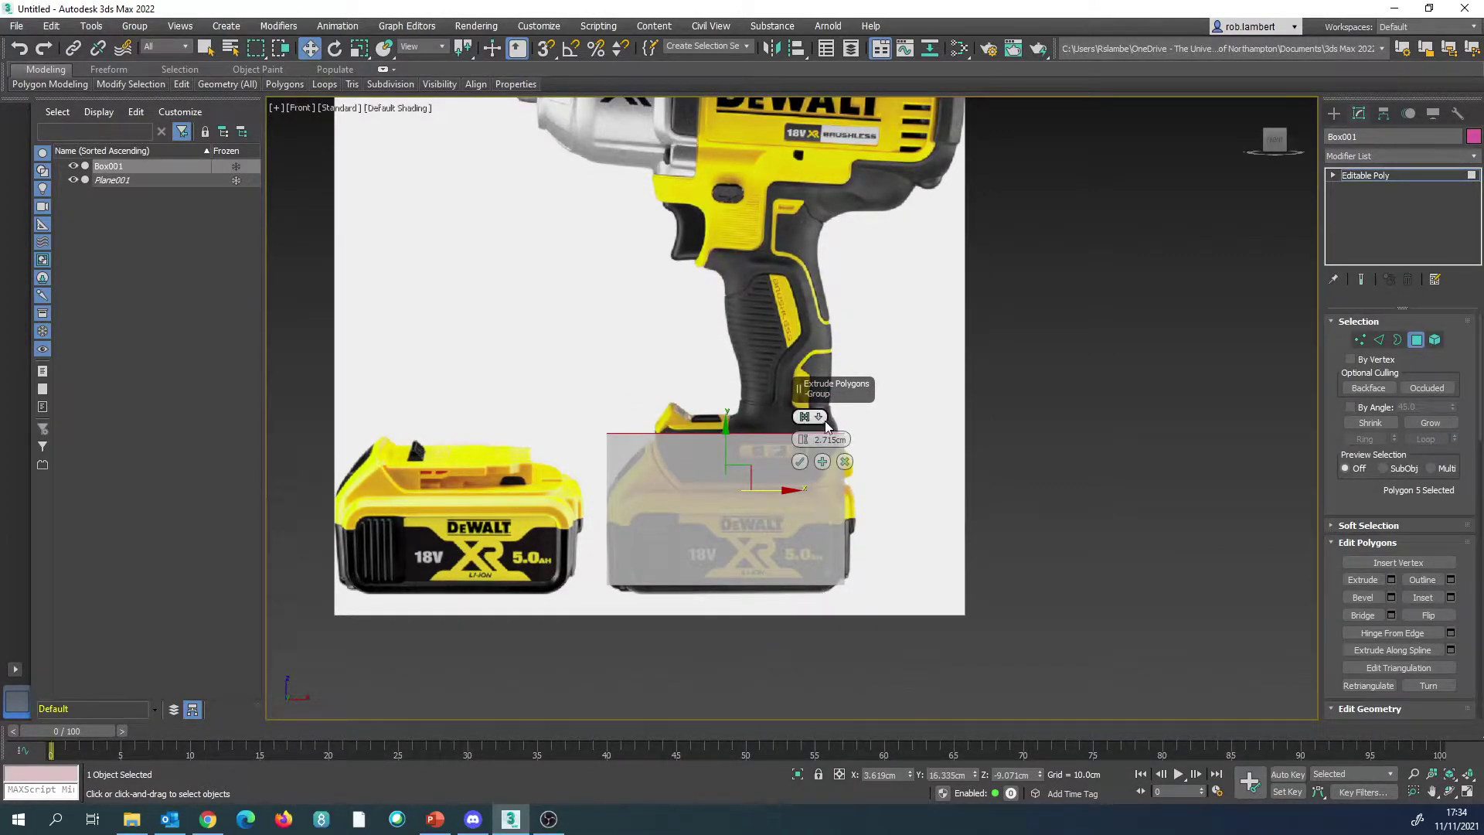
click(800, 461)
Step: Move the upper front vertices inward to follow the battery's slanted front edge, and turn off see-through display
key(1)
drag(575, 413, 700, 445)
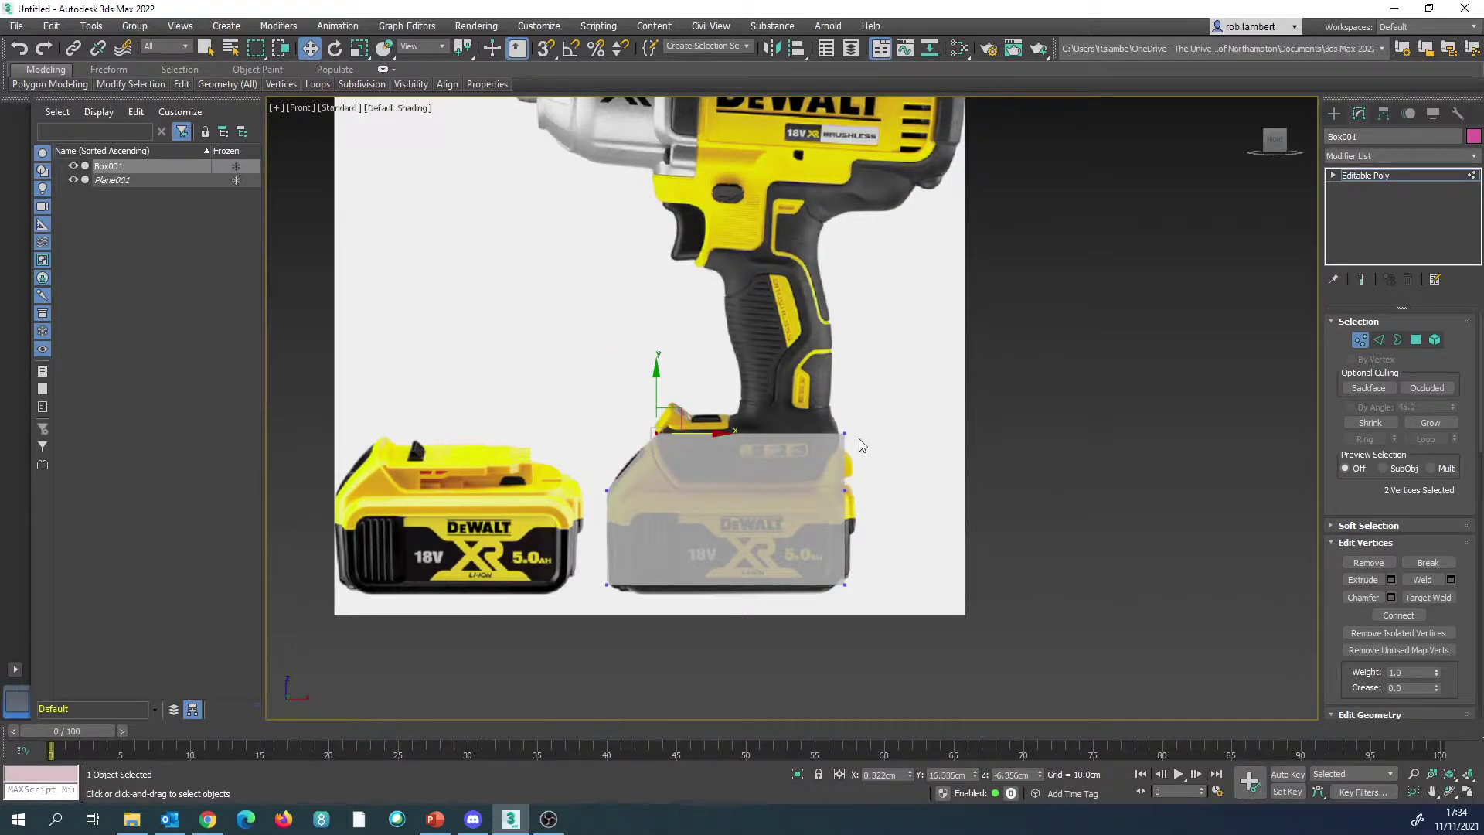
key(alt+x)
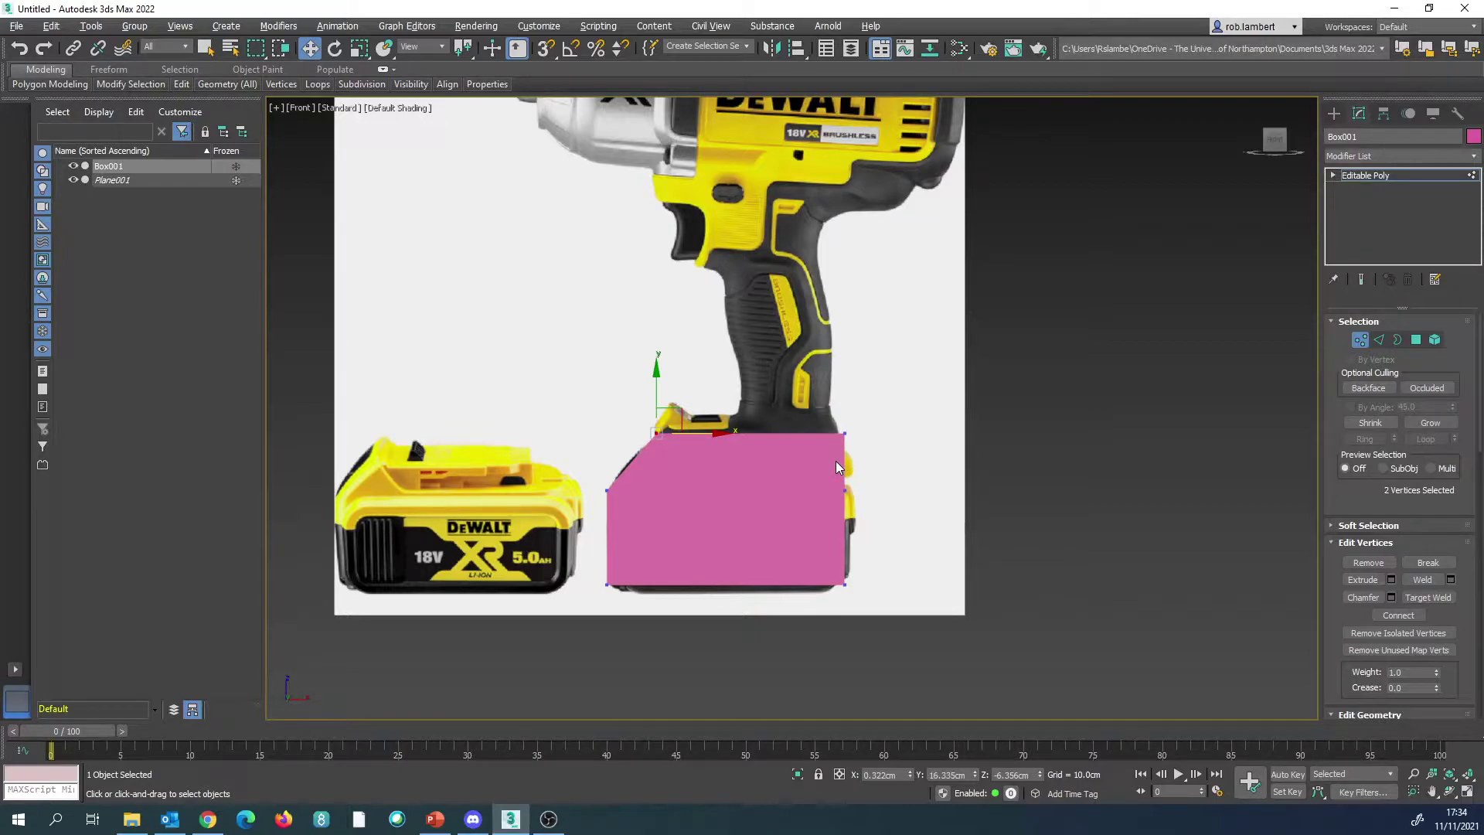
Step: Show edged faces on the model in the perspective view and compare it with the reference in the front view
key(p)
middle_drag(828, 485, 793, 483)
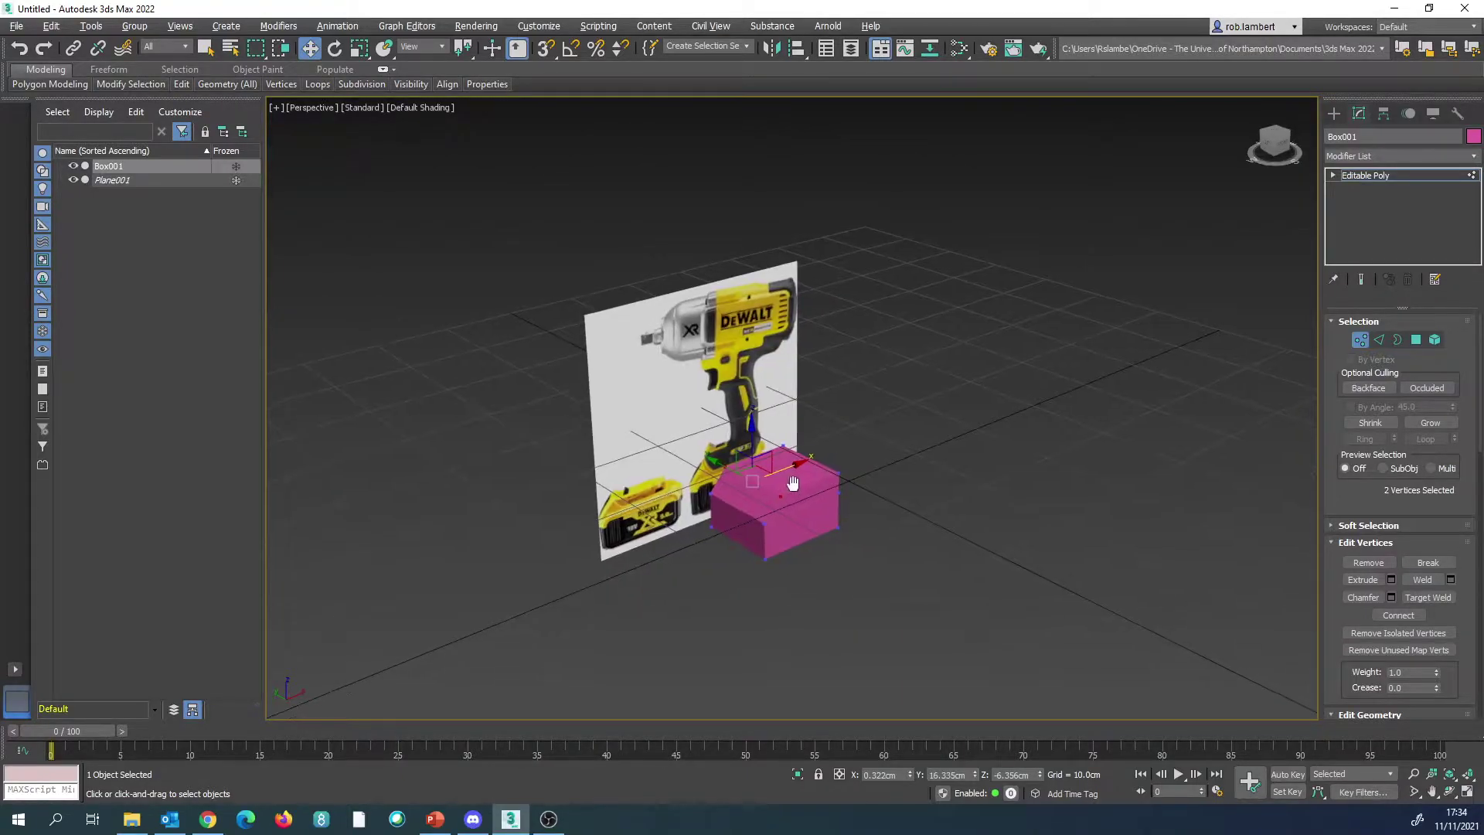
key(F4)
scroll(792, 487, up, 4)
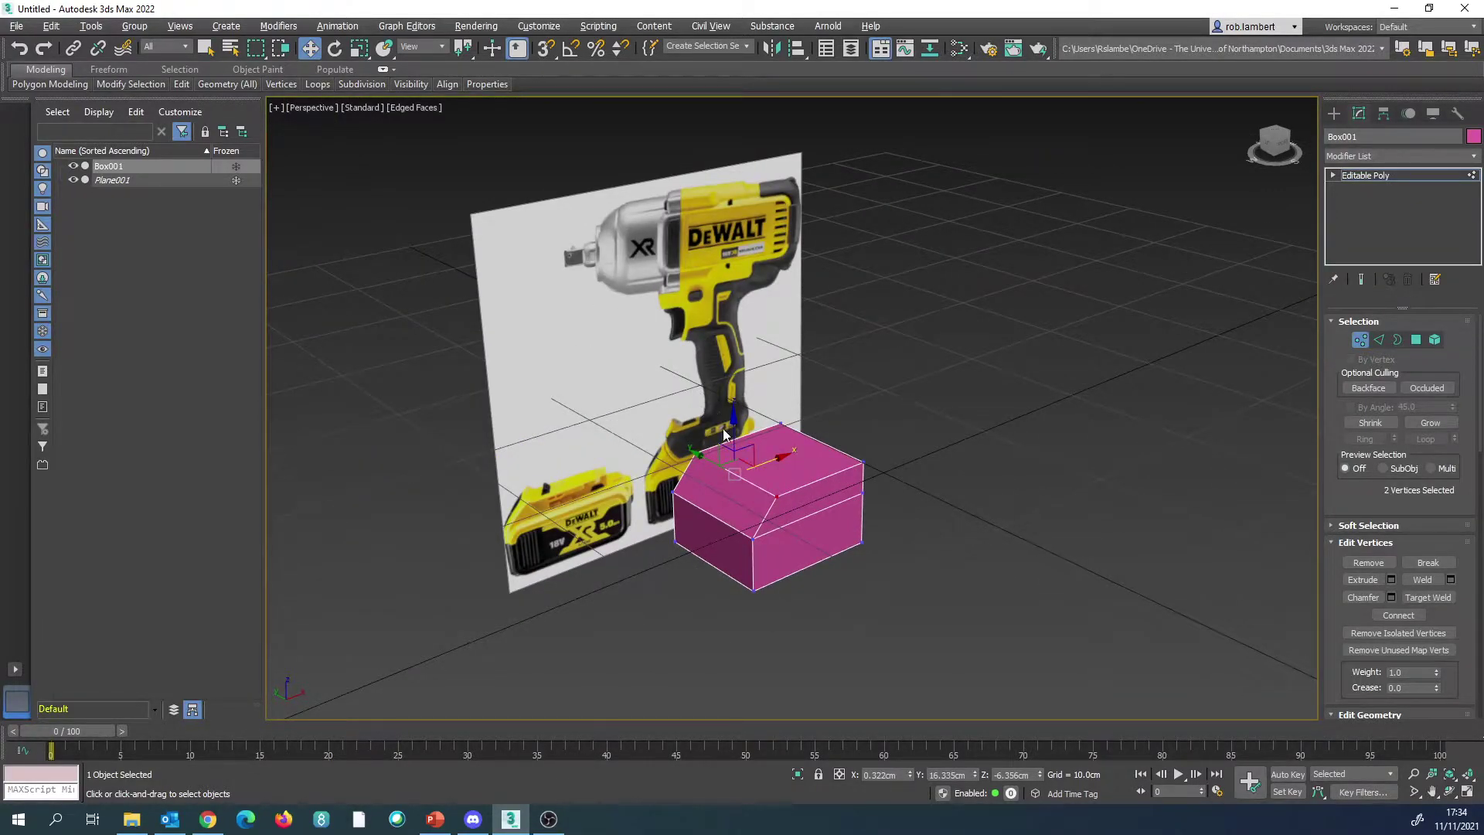
key(f)
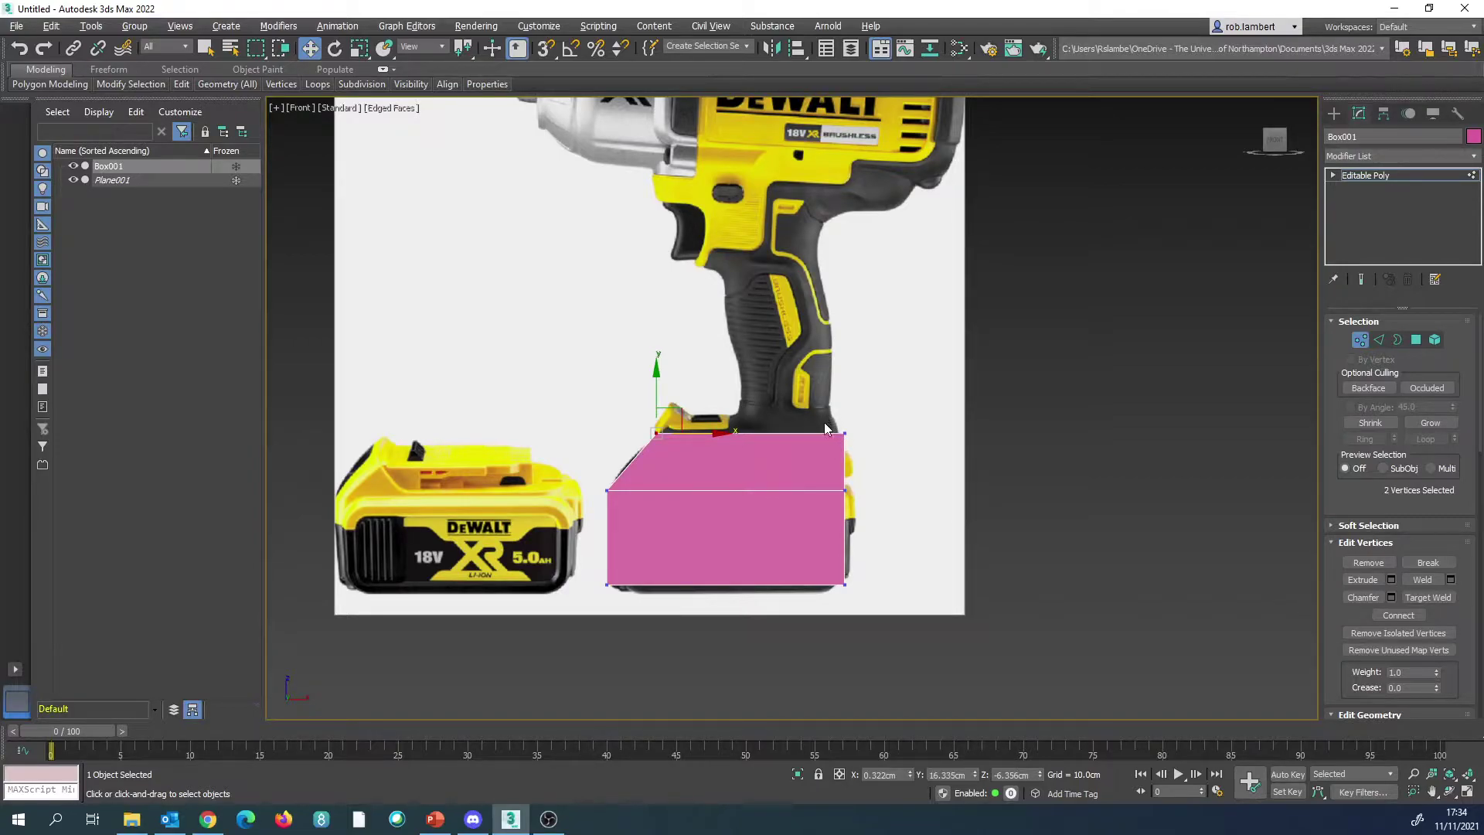
Step: Connect the ring of lengthwise edges with one segment and shift the new edges slightly toward the battery's slanted front
key(p)
click(1379, 339)
click(747, 435)
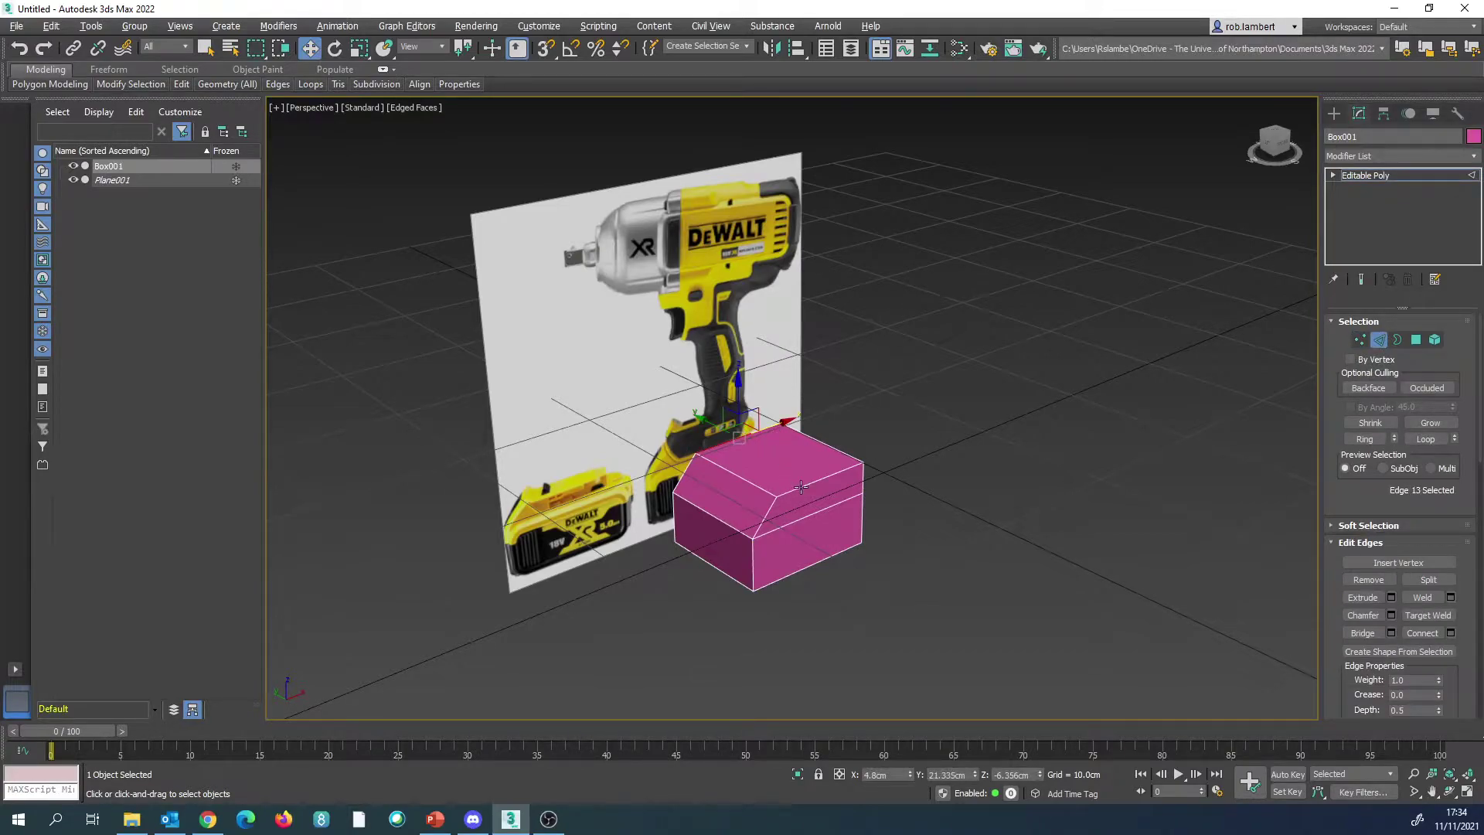
click(1365, 438)
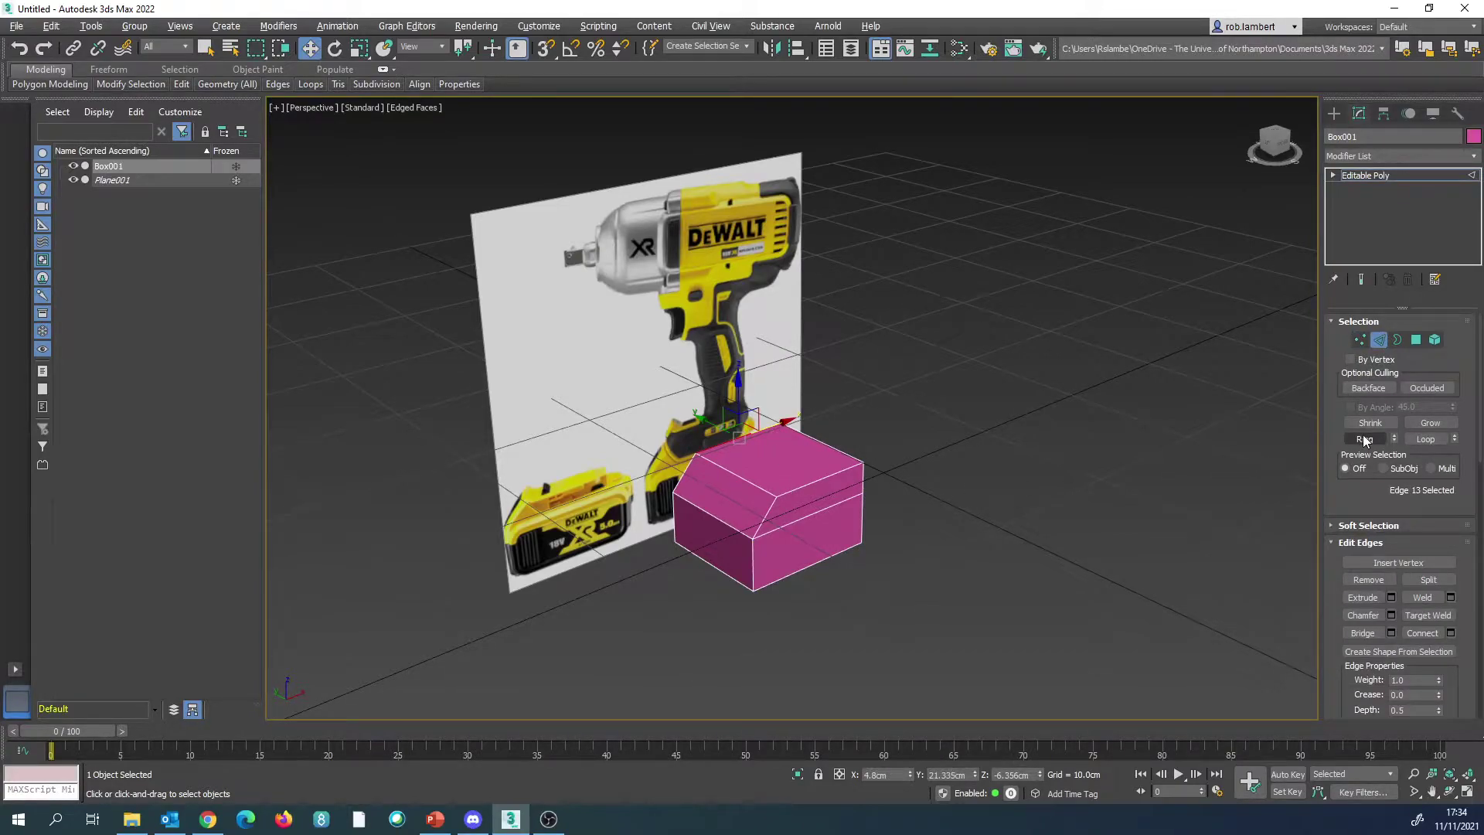
click(1451, 635)
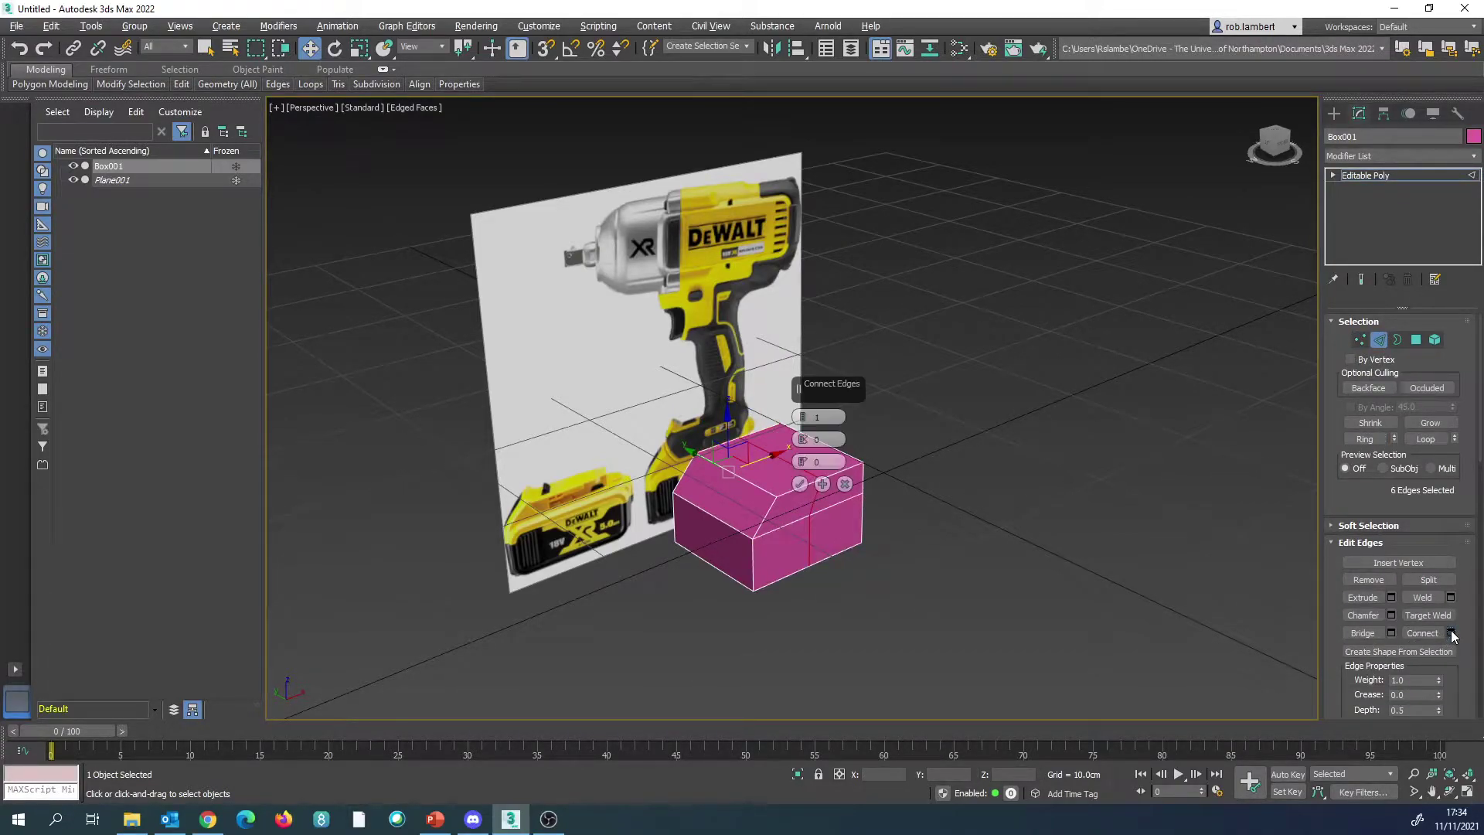
click(803, 489)
key(f)
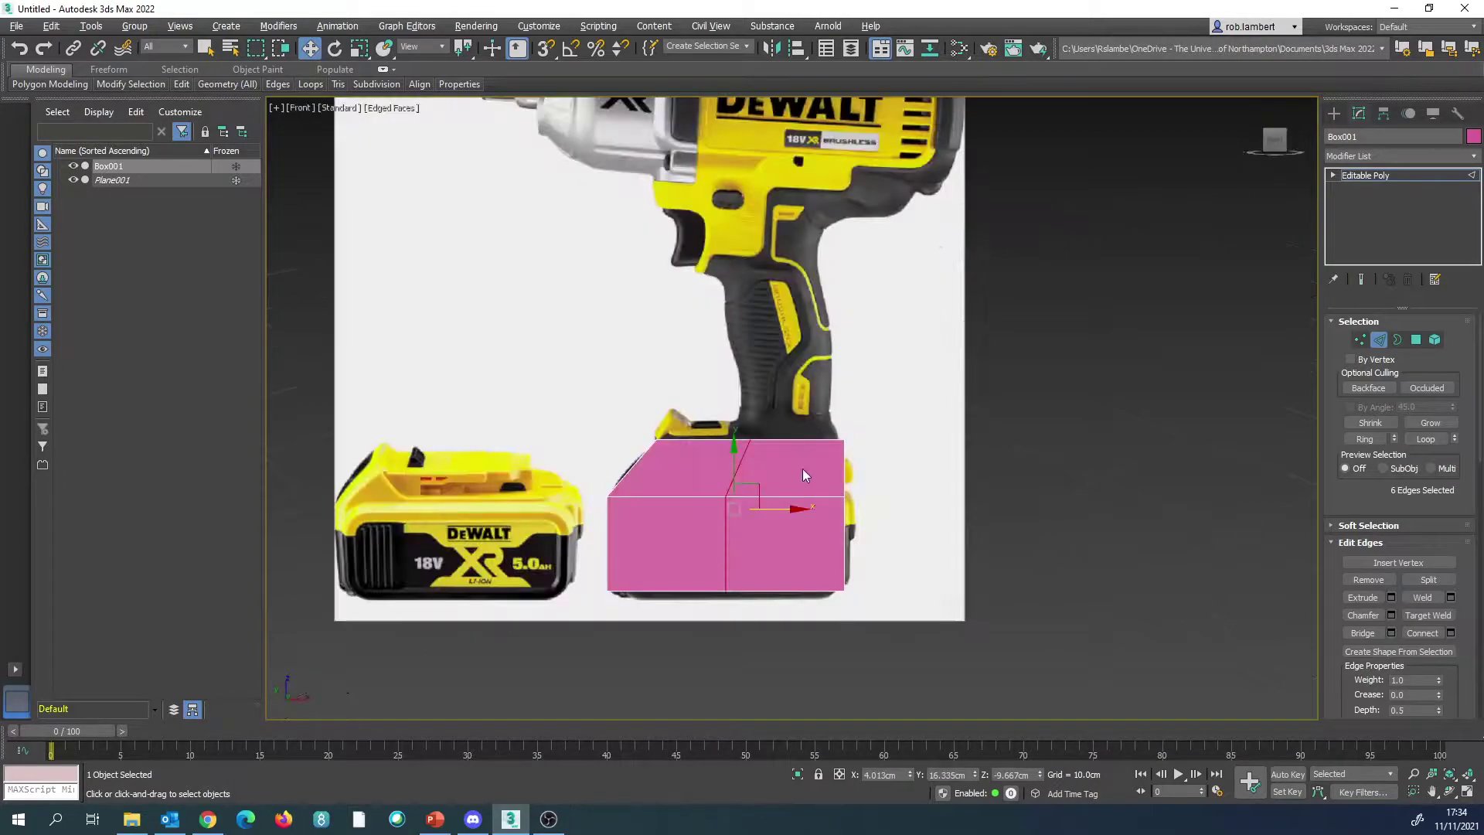
drag(800, 503, 788, 503)
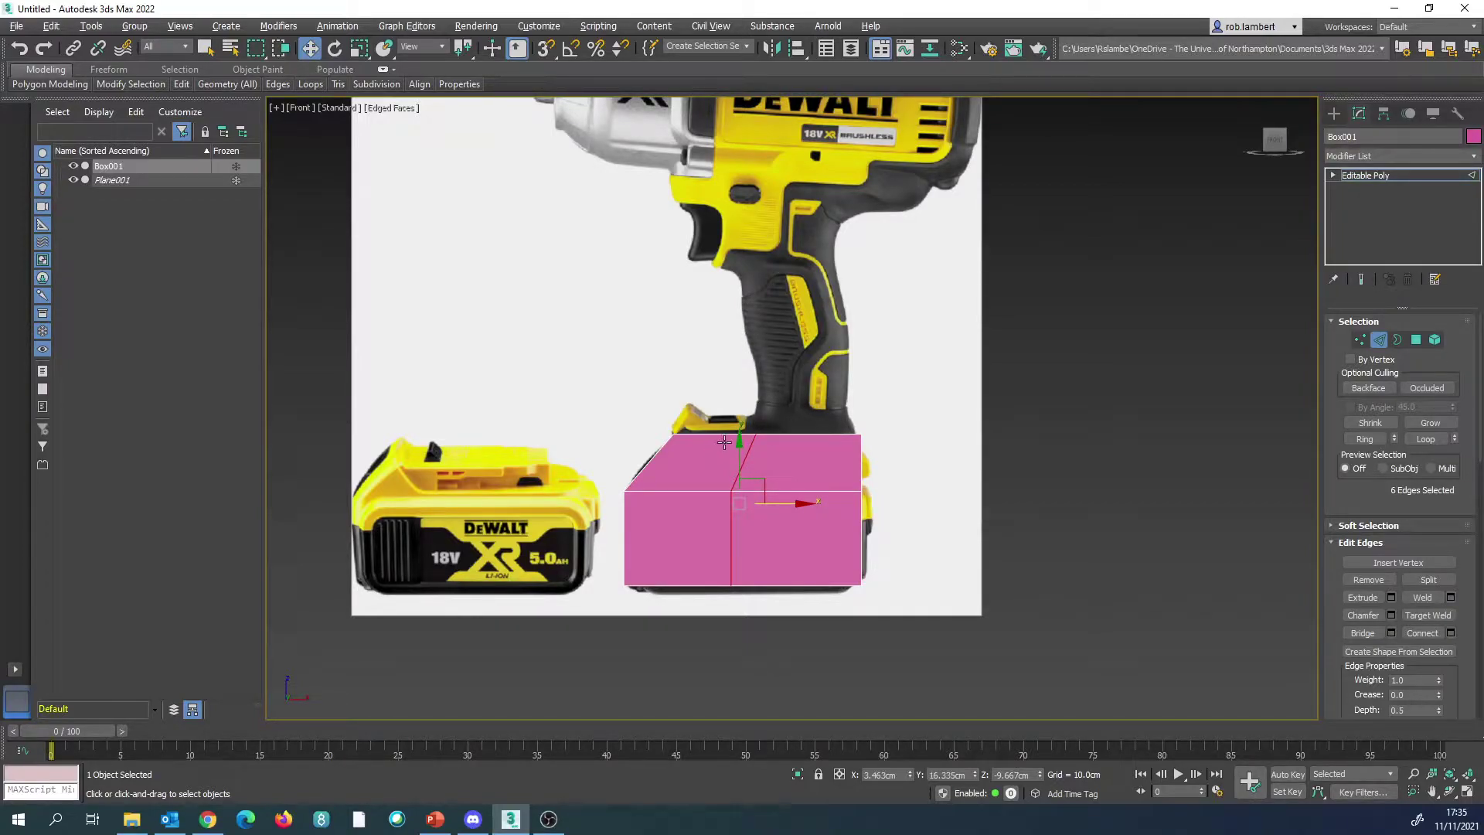
Step: Extrude the two top polygons and, with see-through display on, lower them to the base of the drill's handle
click(1418, 340)
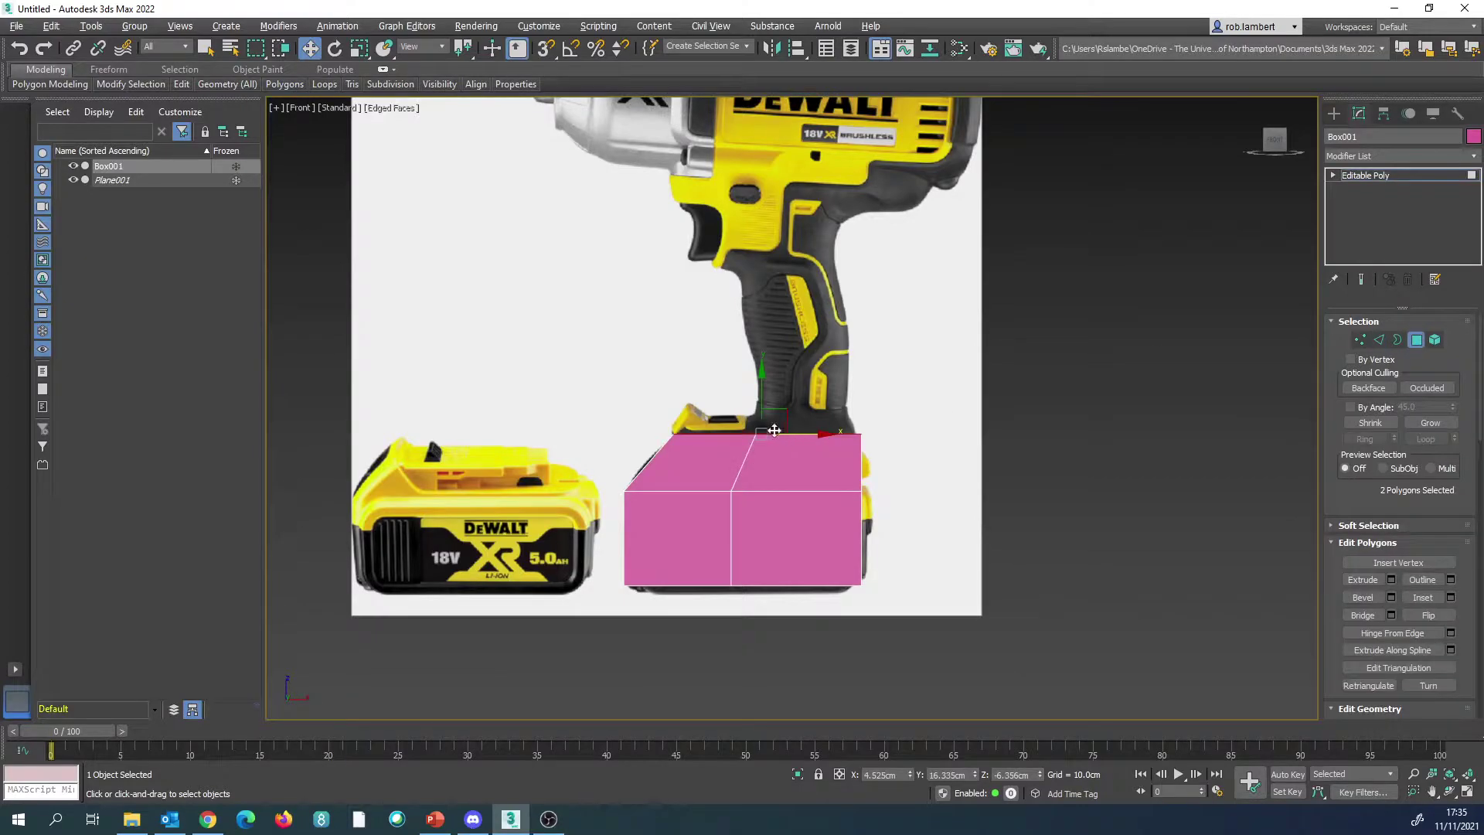
key(p)
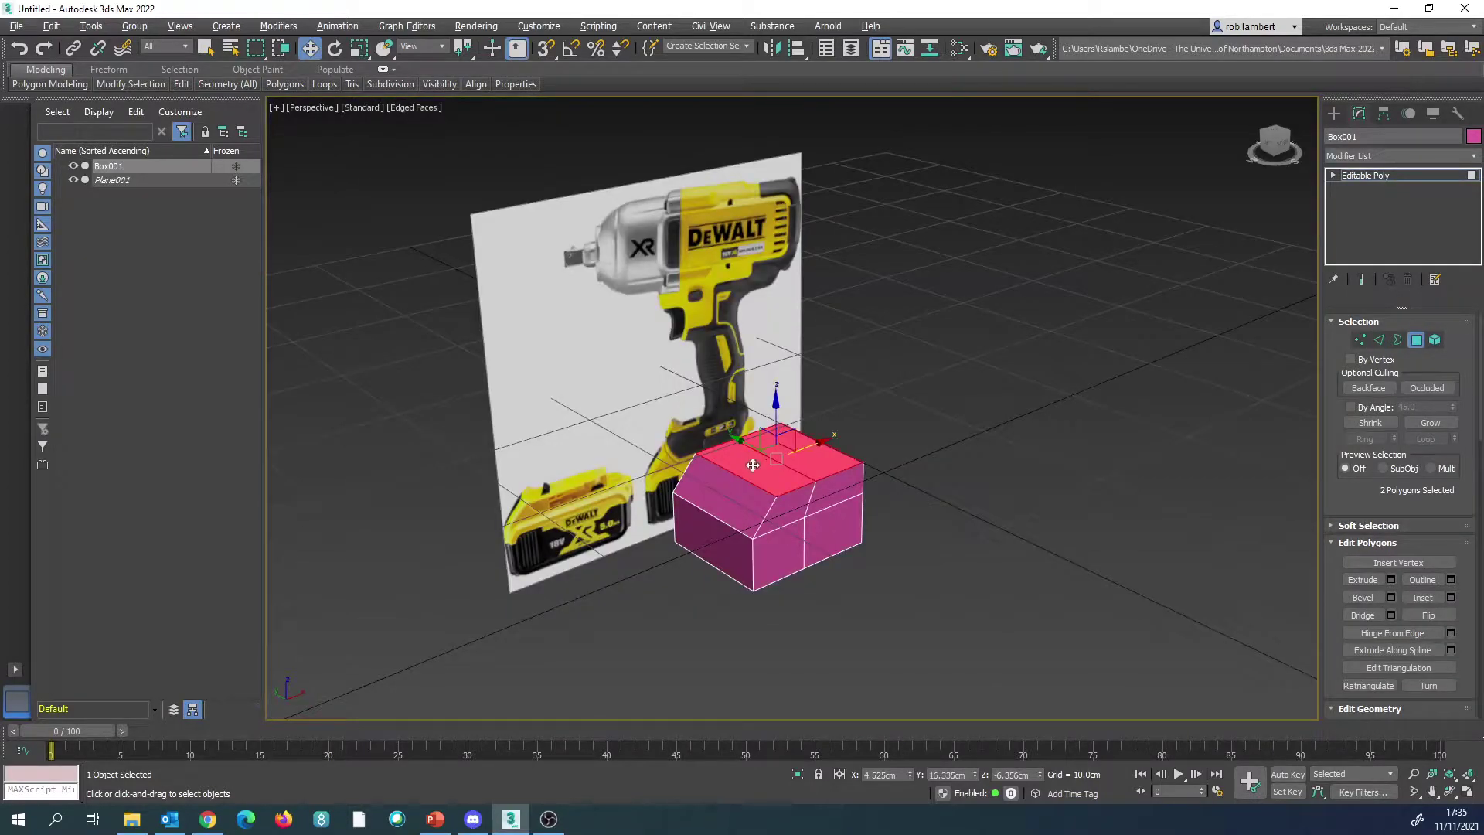
click(1391, 579)
click(798, 463)
key(f)
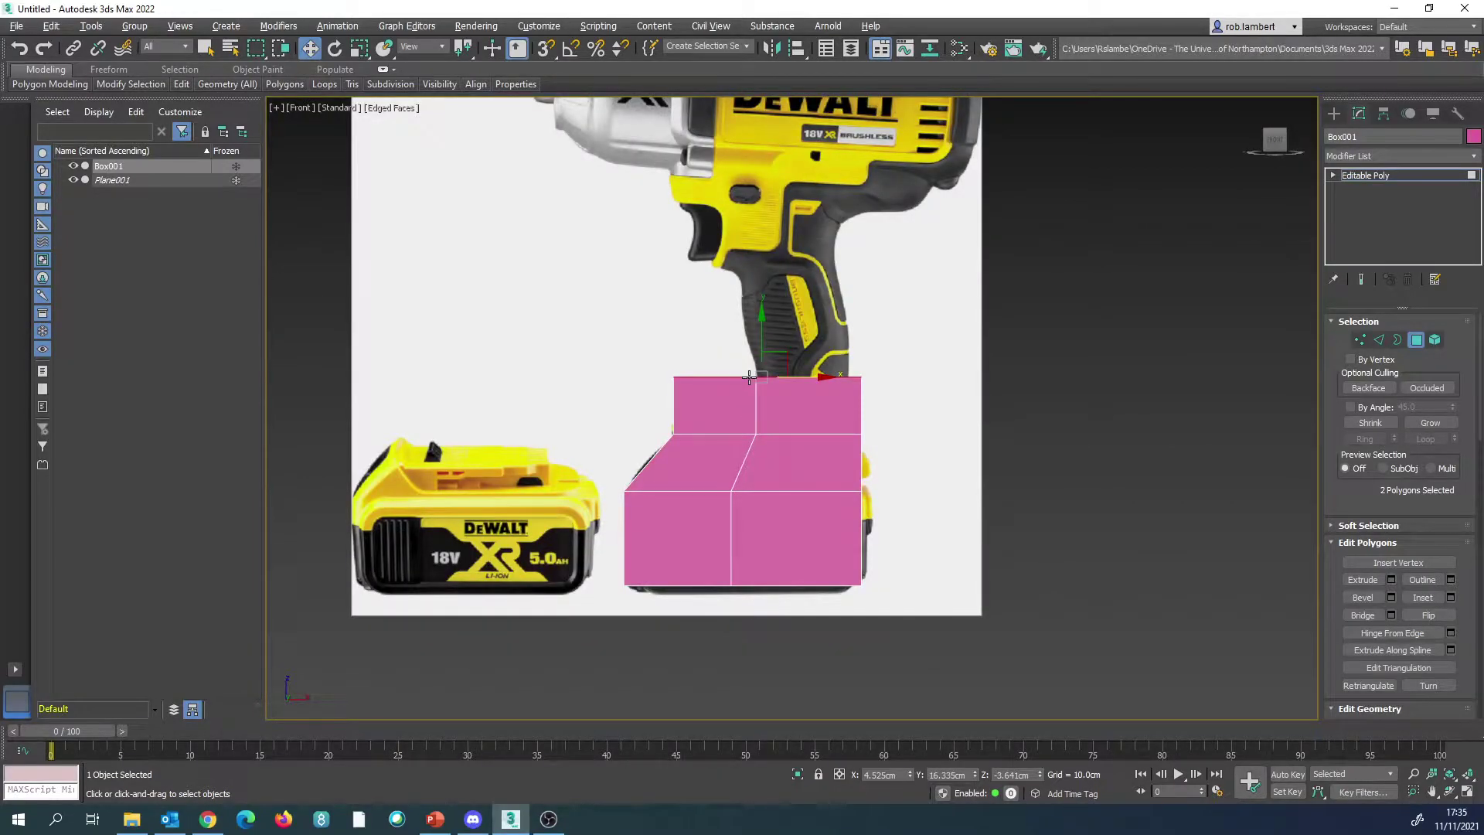
key(alt+x)
drag(758, 331, 762, 368)
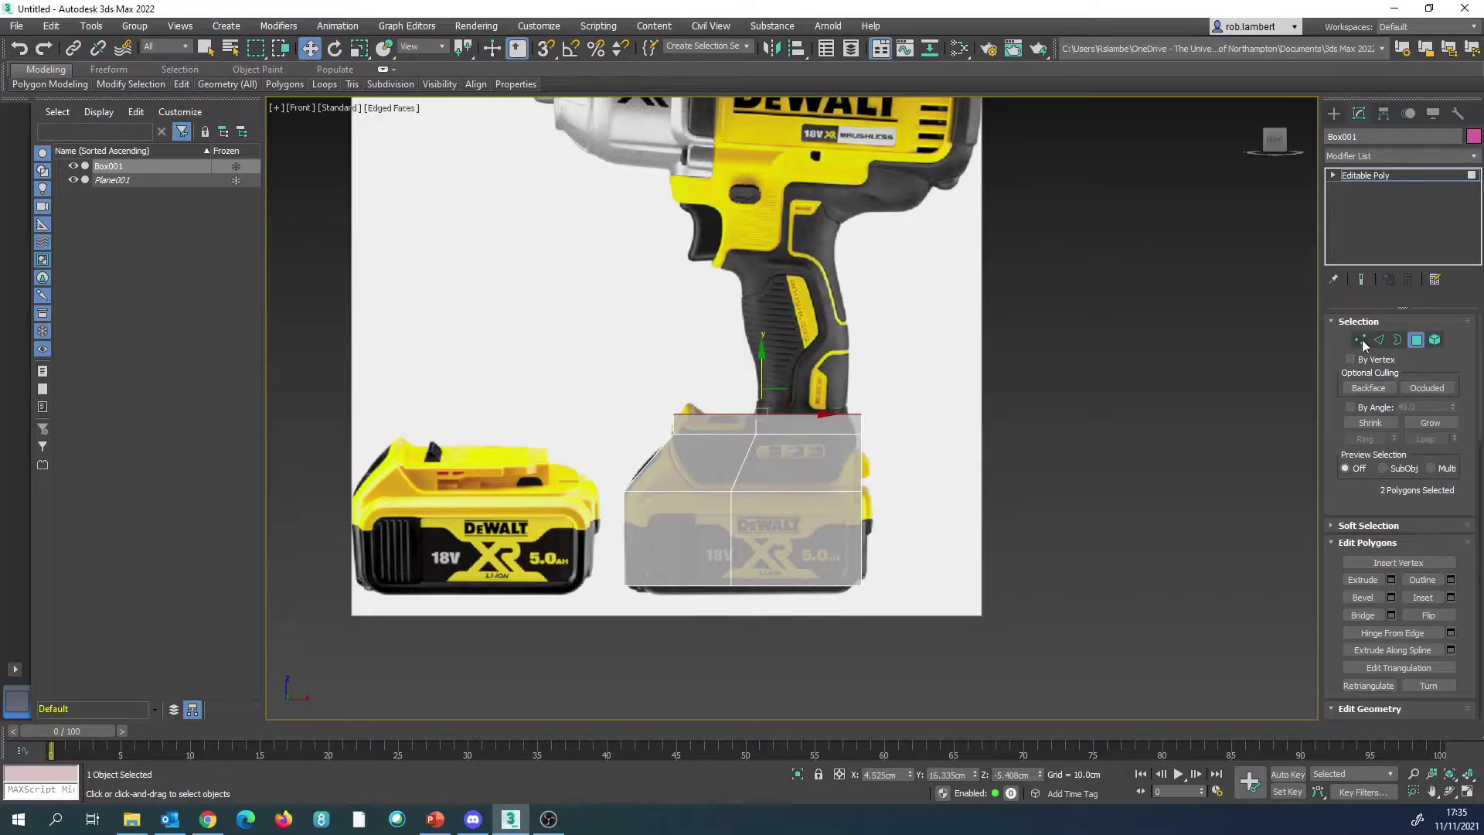
Step: Move the topmost front and rear vertices inward to follow the outline of the drill's base in the reference
key(1)
drag(689, 415, 728, 394)
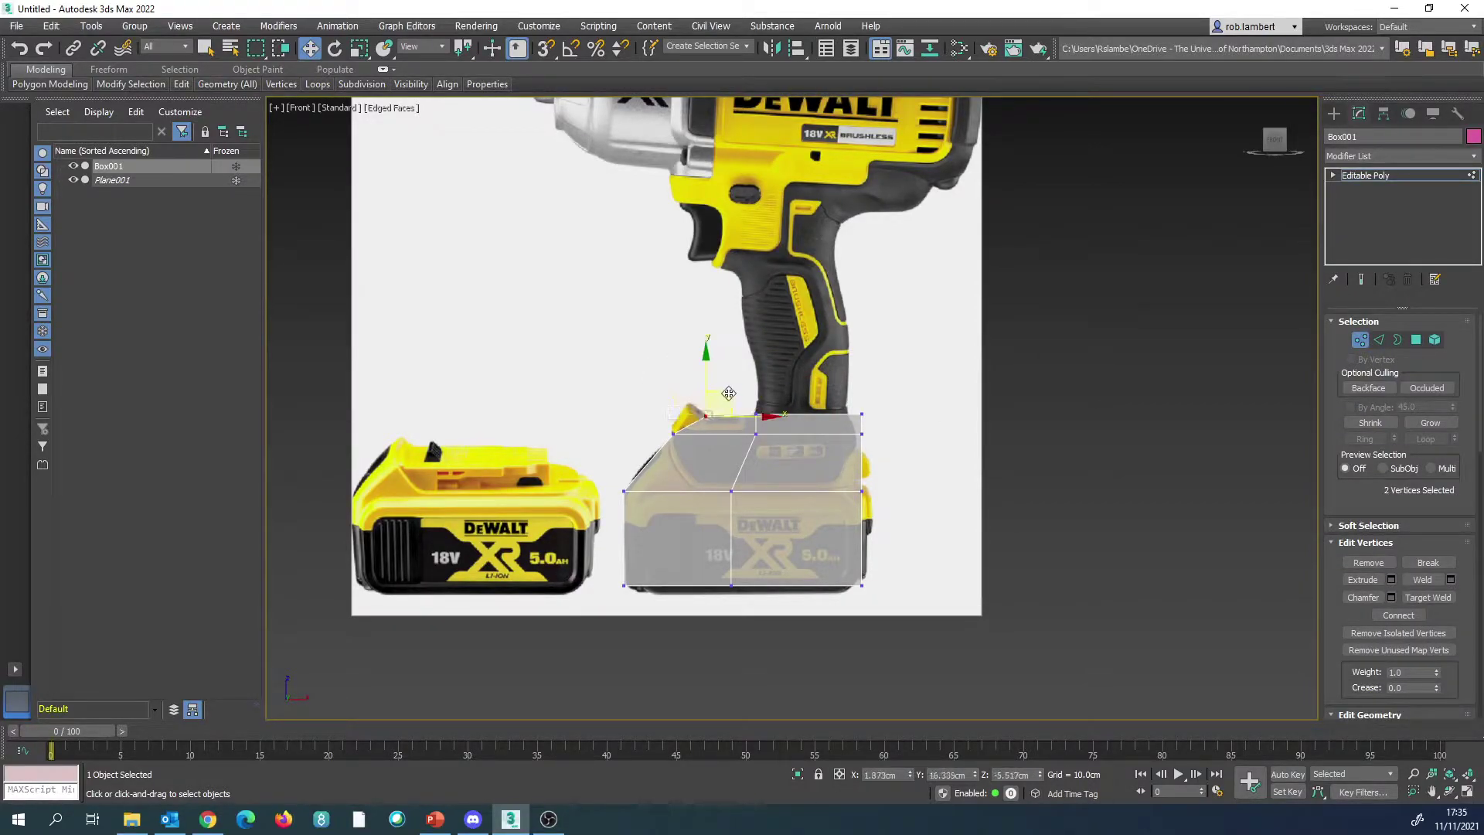
drag(840, 425, 898, 435)
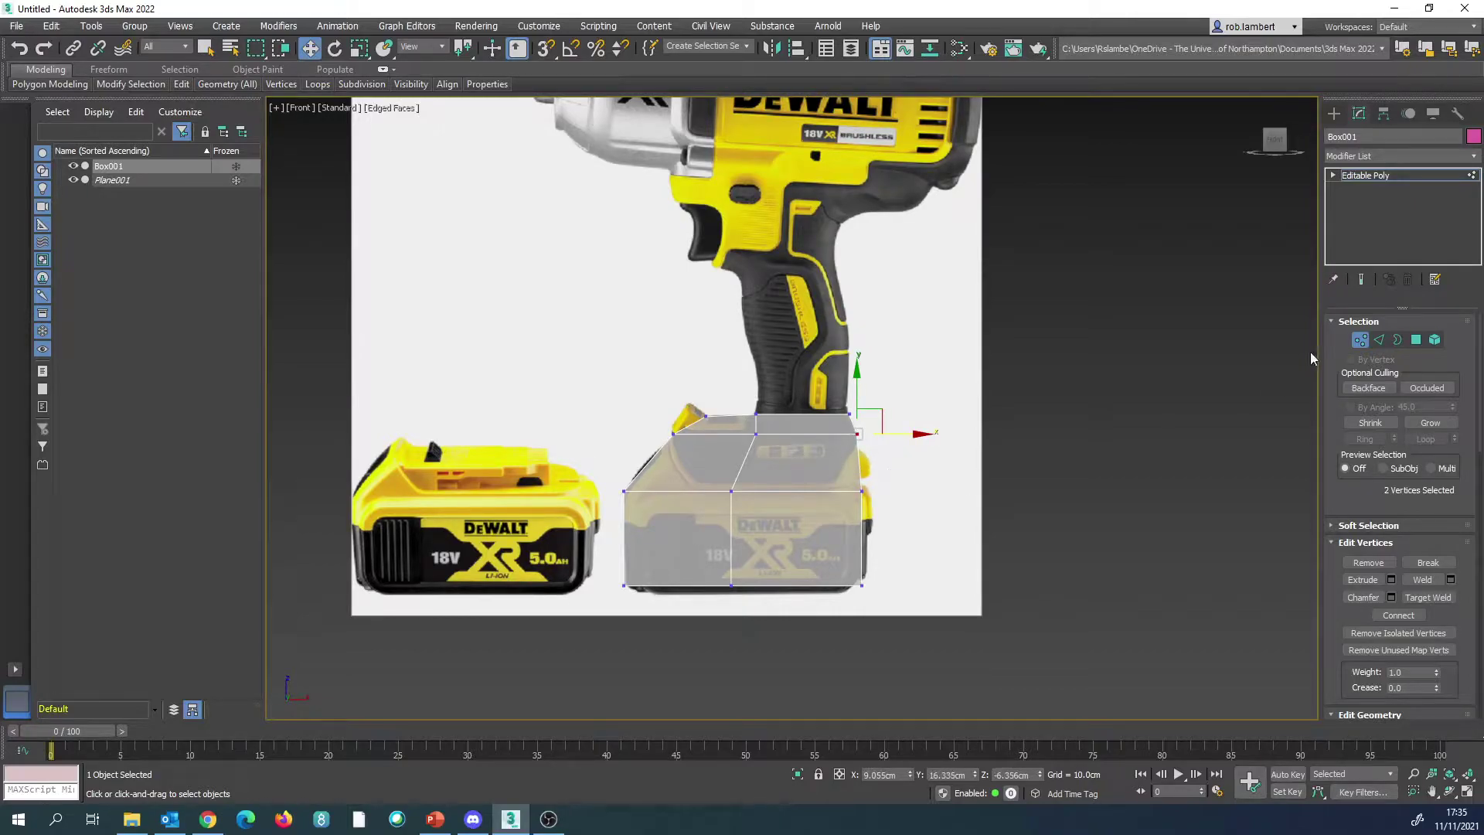
Step: Connect the ring of sloped edges between the battery block and the upper section with one segment
click(1379, 339)
click(743, 464)
click(1368, 439)
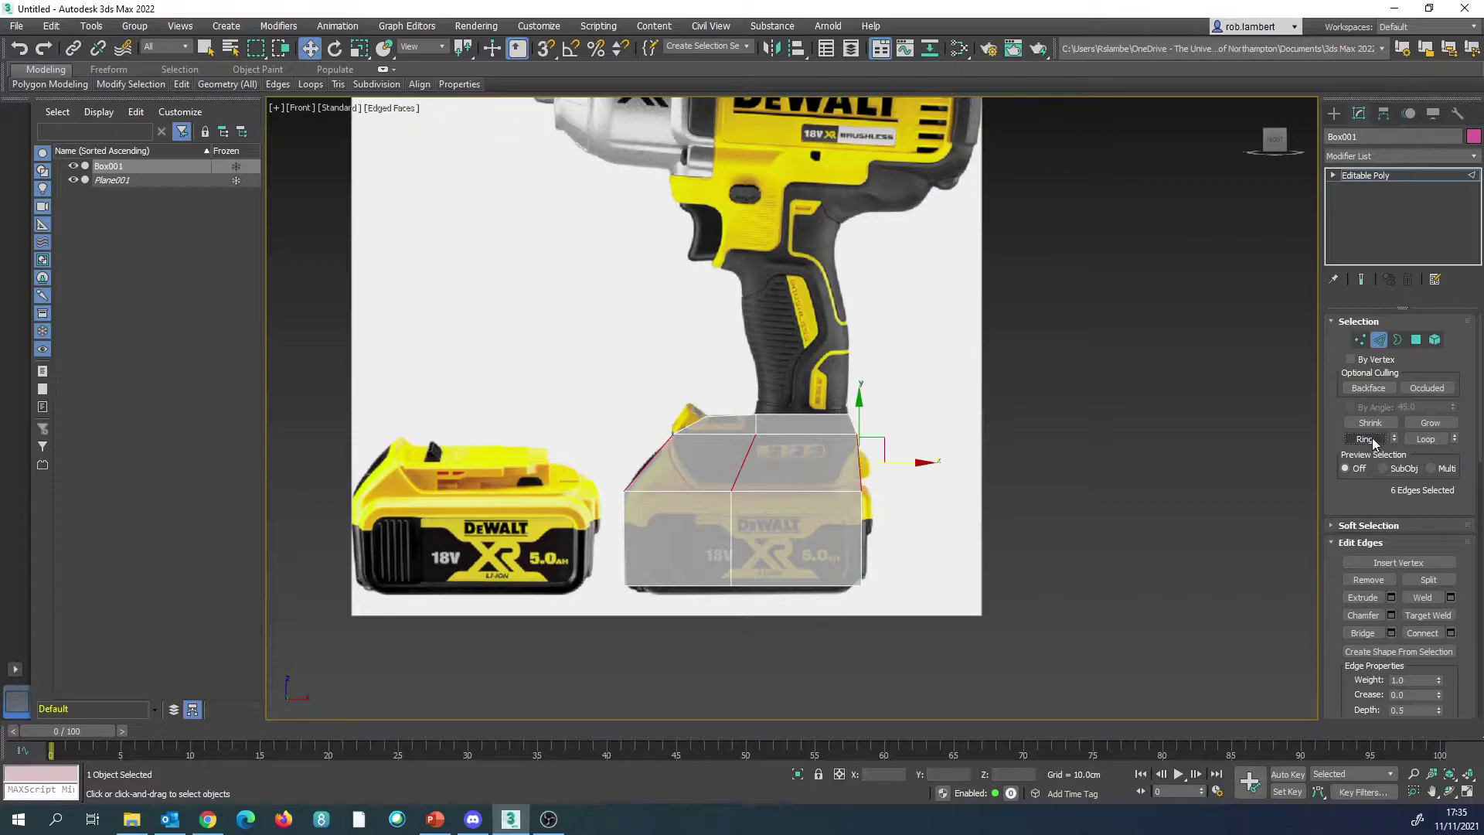
click(1450, 633)
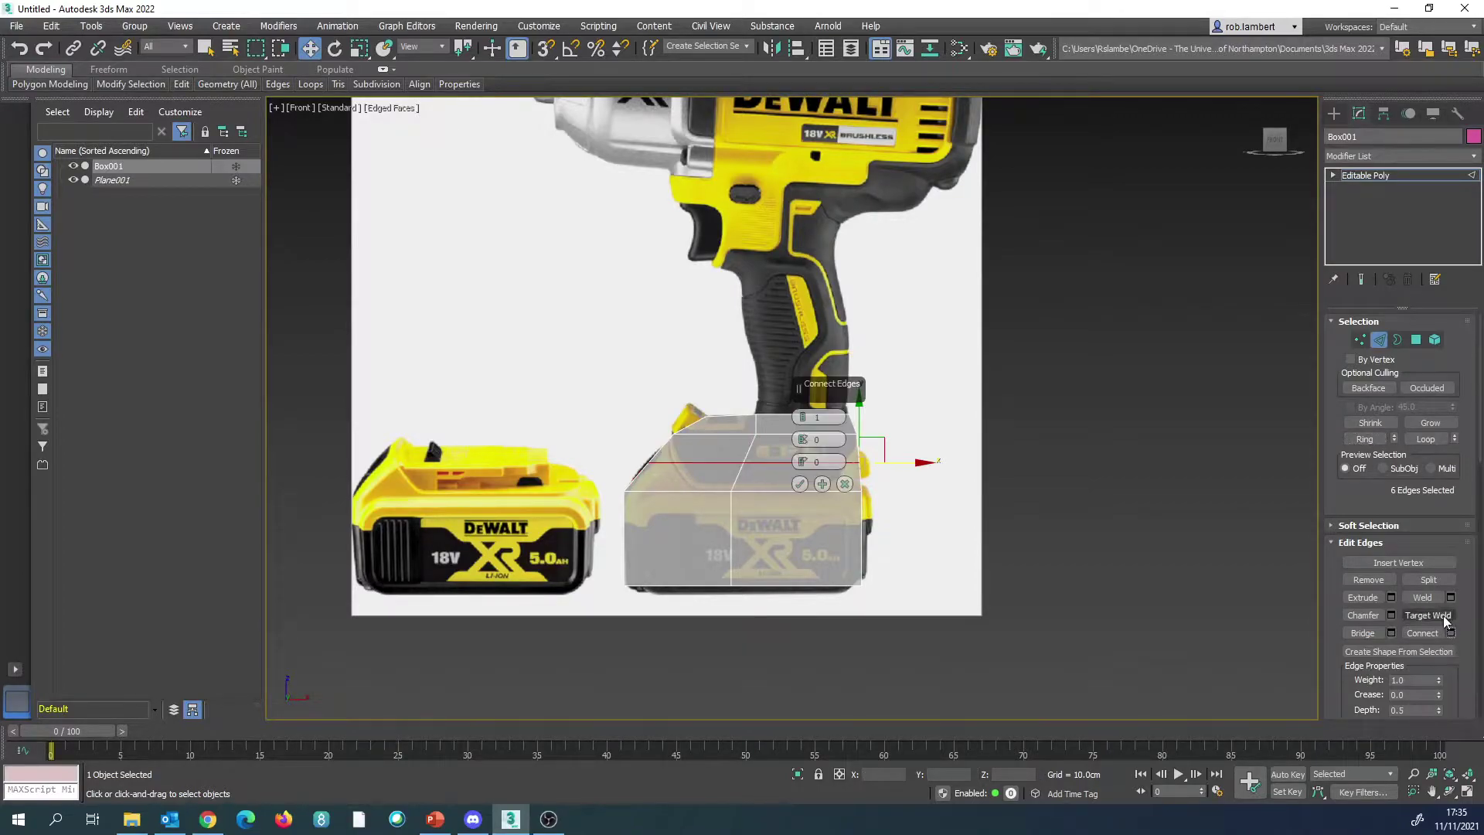
click(800, 484)
Step: Shift the new front vertices onto the battery's slanted outline and move the lower rear vertices outward to match its back edge
click(1360, 340)
drag(638, 452, 681, 464)
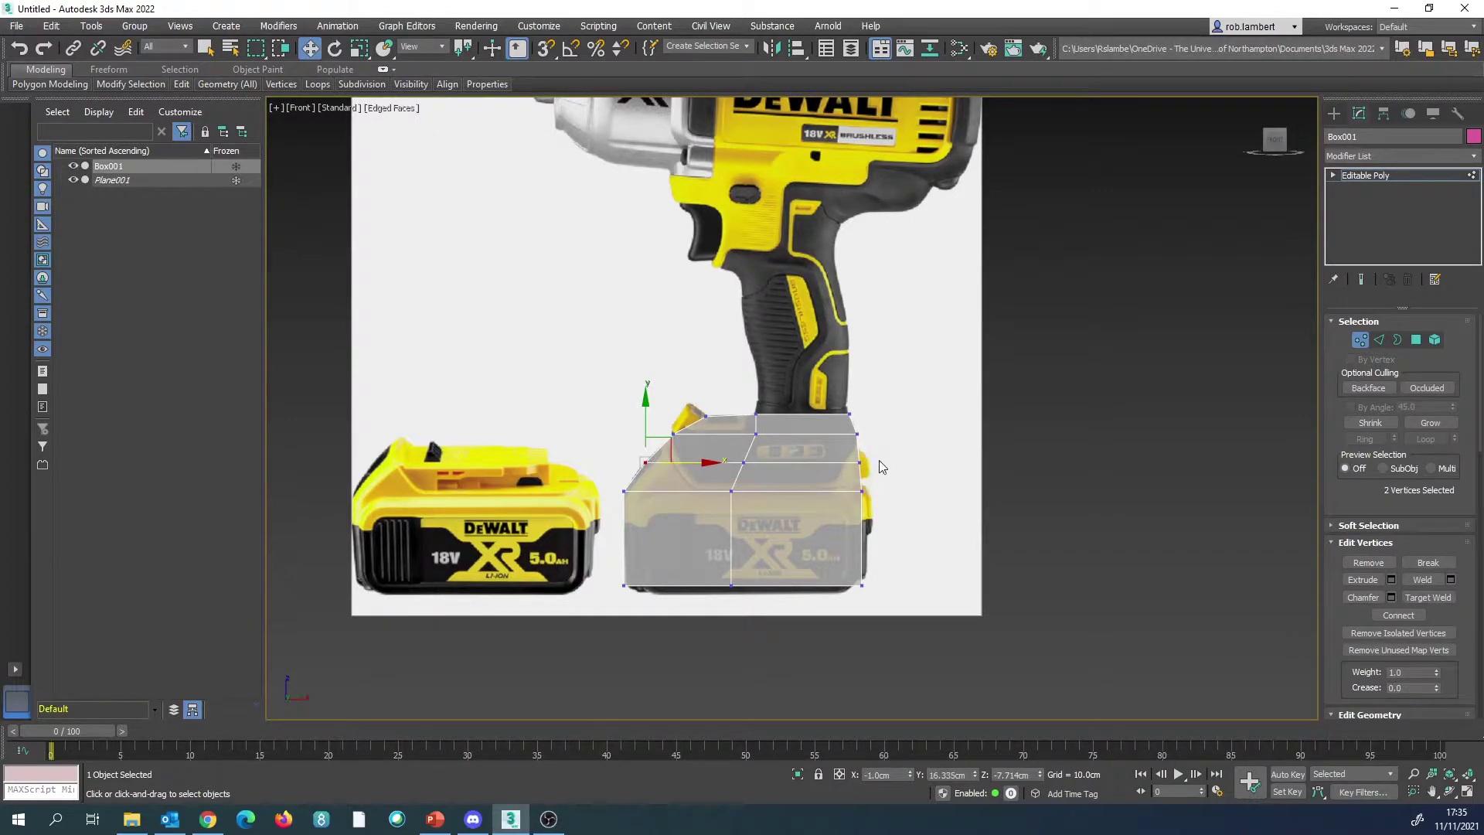
drag(856, 598, 856, 599)
drag(901, 542, 909, 542)
click(725, 629)
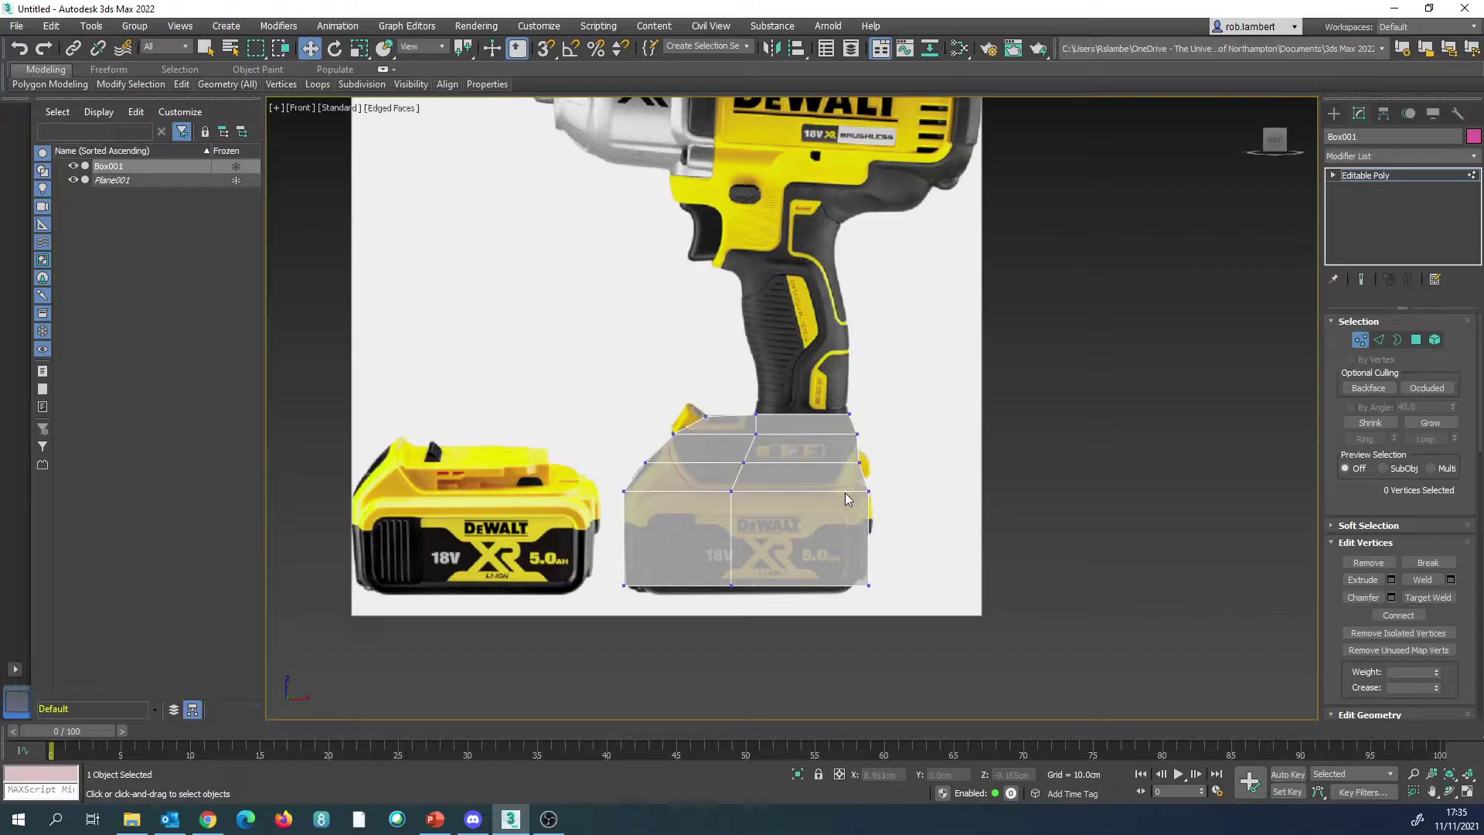
Step: Select the two top polygons in perspective, turn off see-through display and compare their position with the handle in the front view
key(p)
click(1416, 340)
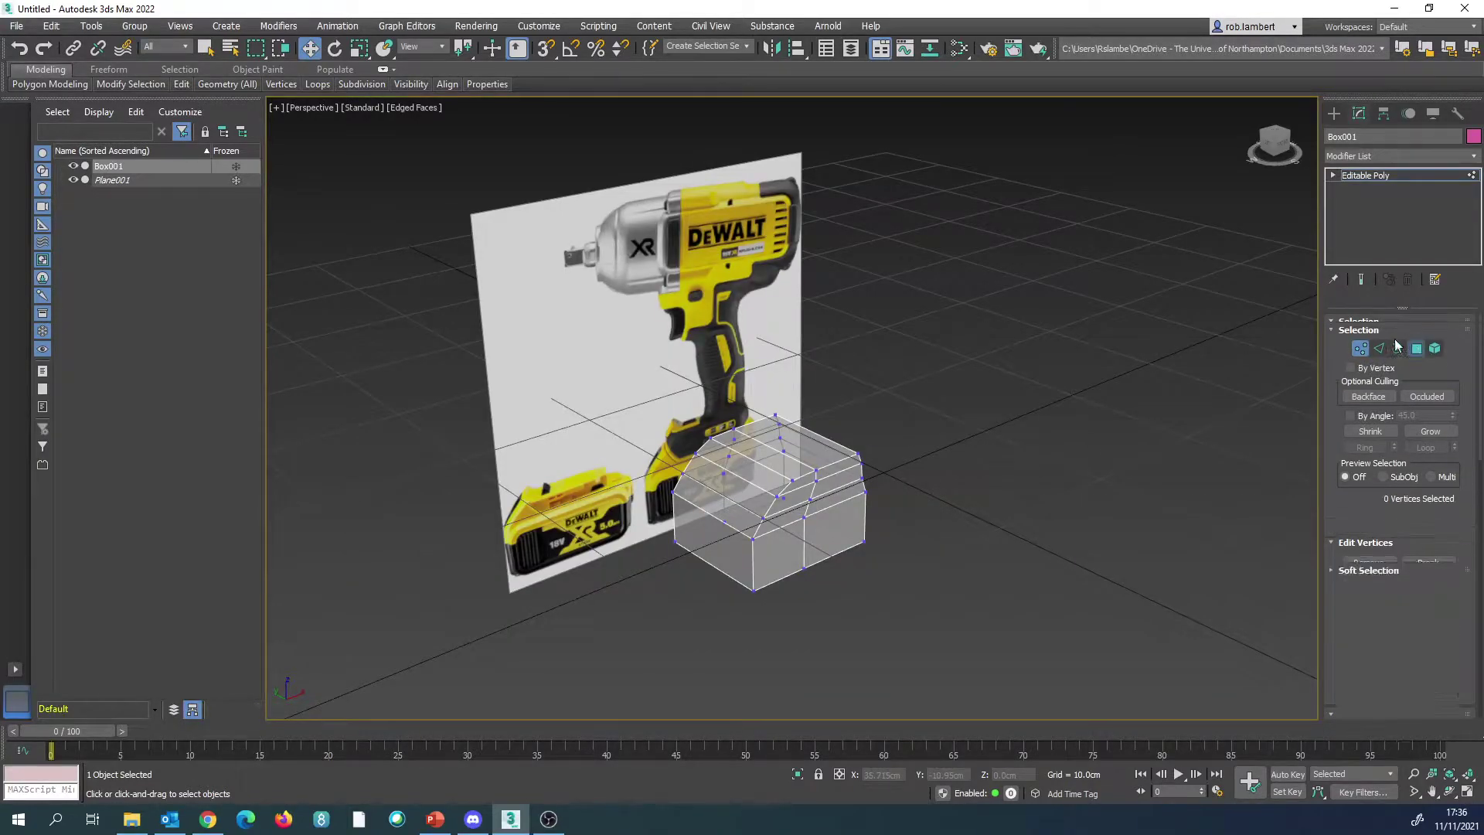
click(801, 450)
key(alt+x)
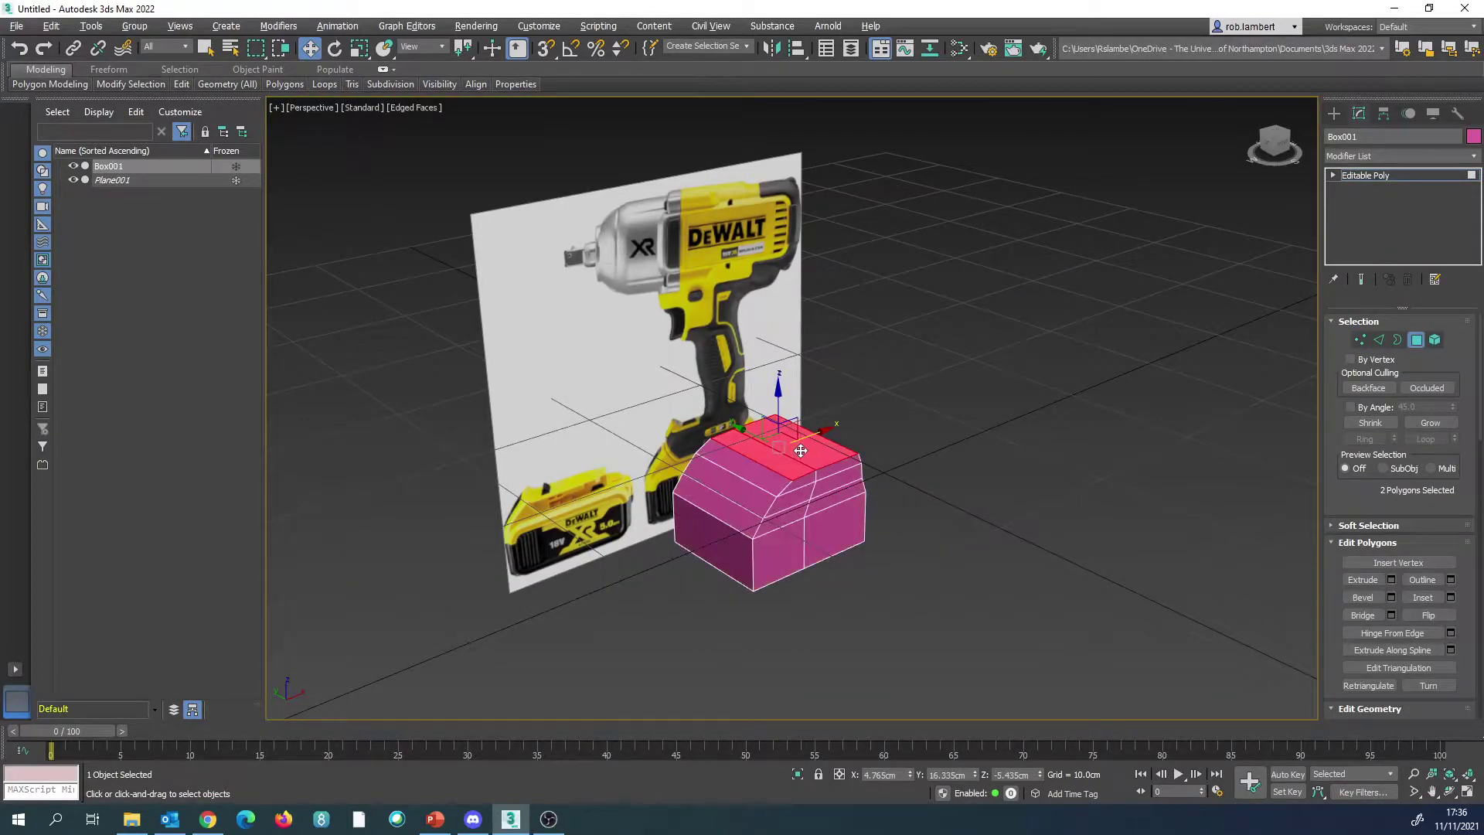
key(f)
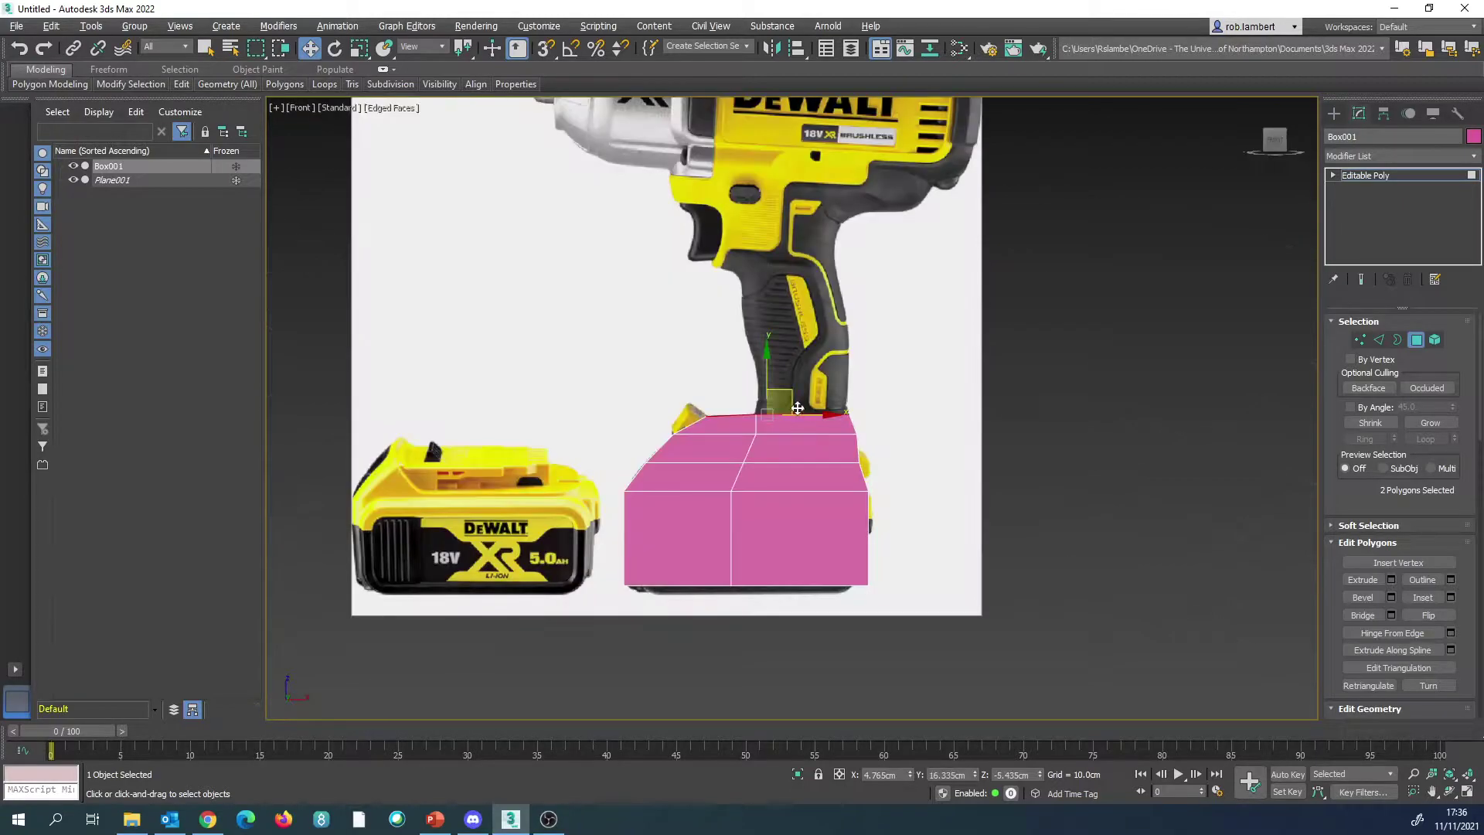
key(p)
Step: Inset the rear top polygon of the base beneath the handle
click(814, 454)
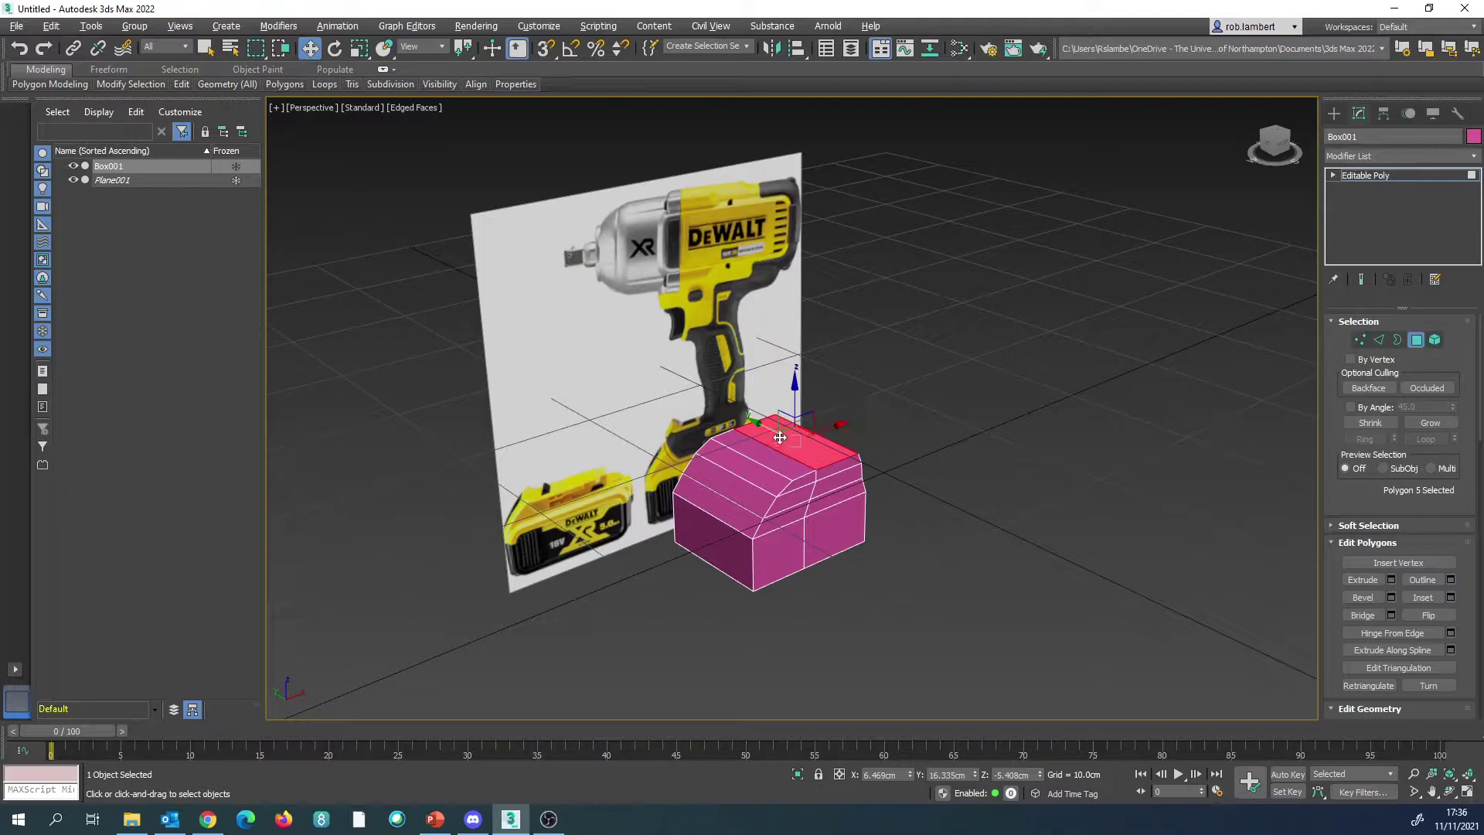
scroll(773, 445, up, 3)
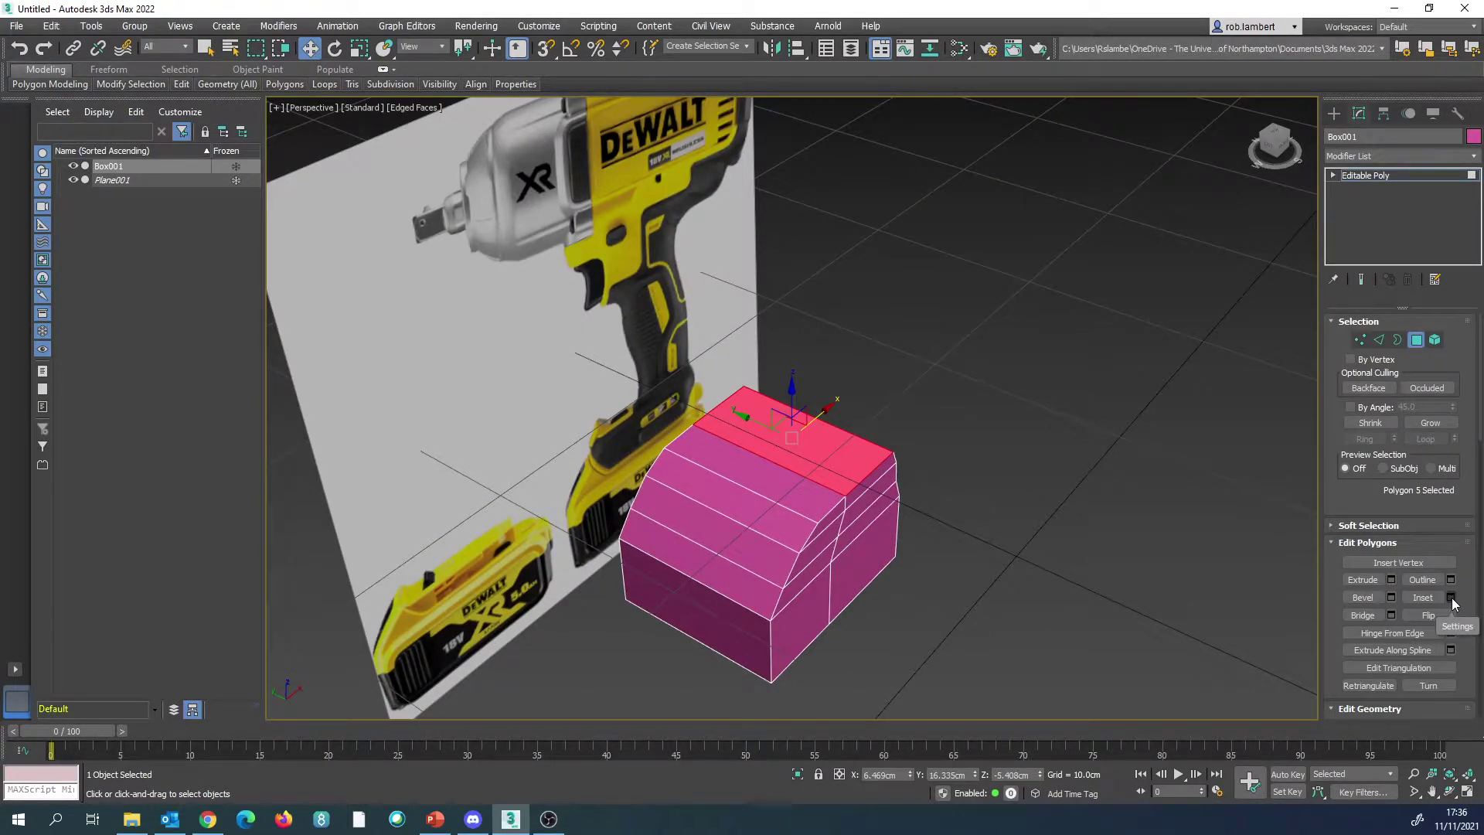
click(1451, 597)
mouse_move(803, 439)
mouse_down()
mouse_move(801, 422)
mouse_move(804, 442)
mouse_up()
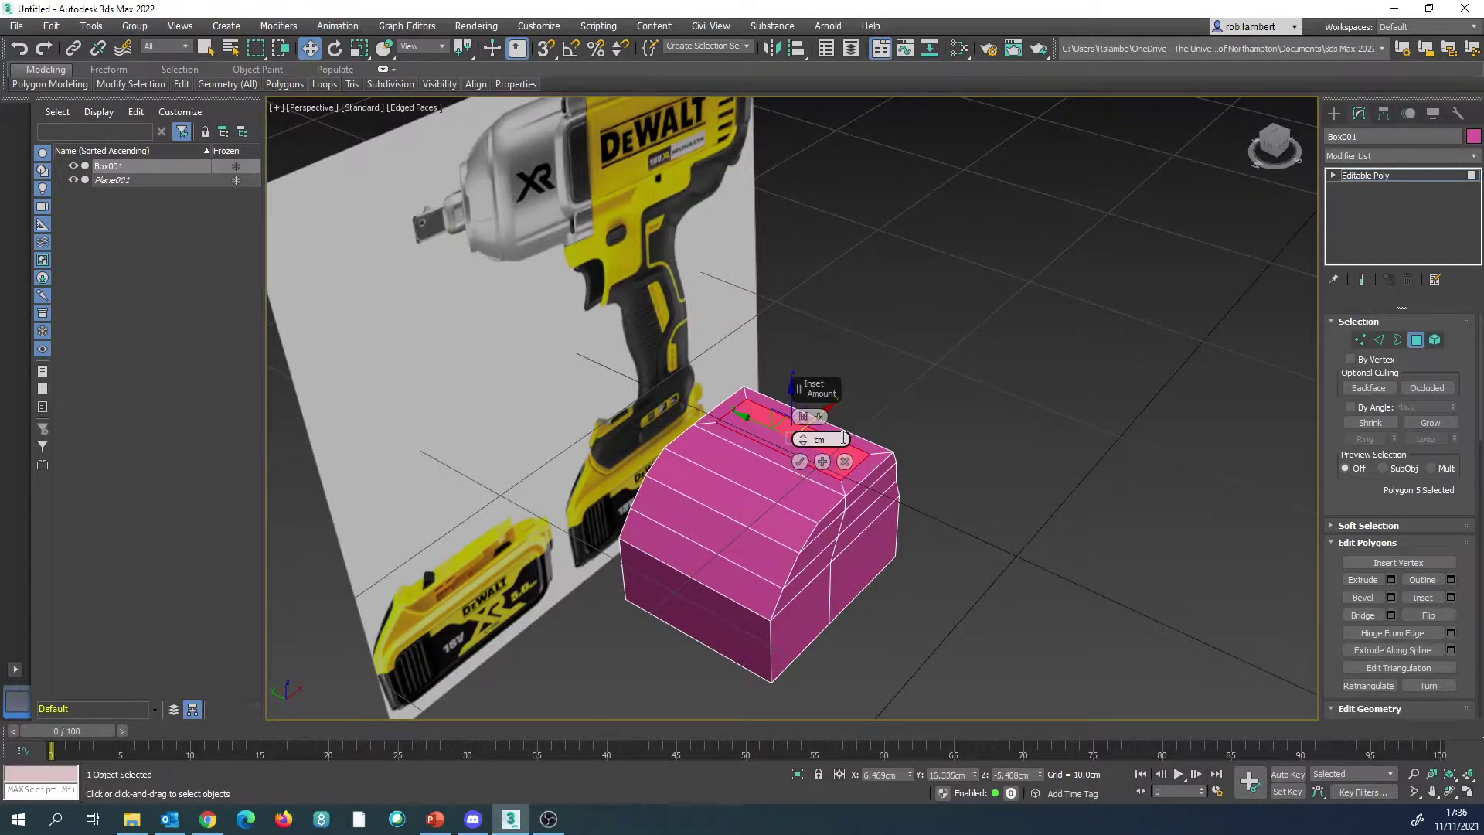
key(Return)
click(801, 461)
Step: Scale the inset polygon narrower across the battery's width to suit the handle
key(r)
alt+middle_drag(792, 459, 851, 454)
drag(855, 452, 748, 437)
alt+middle_drag(779, 458, 847, 465)
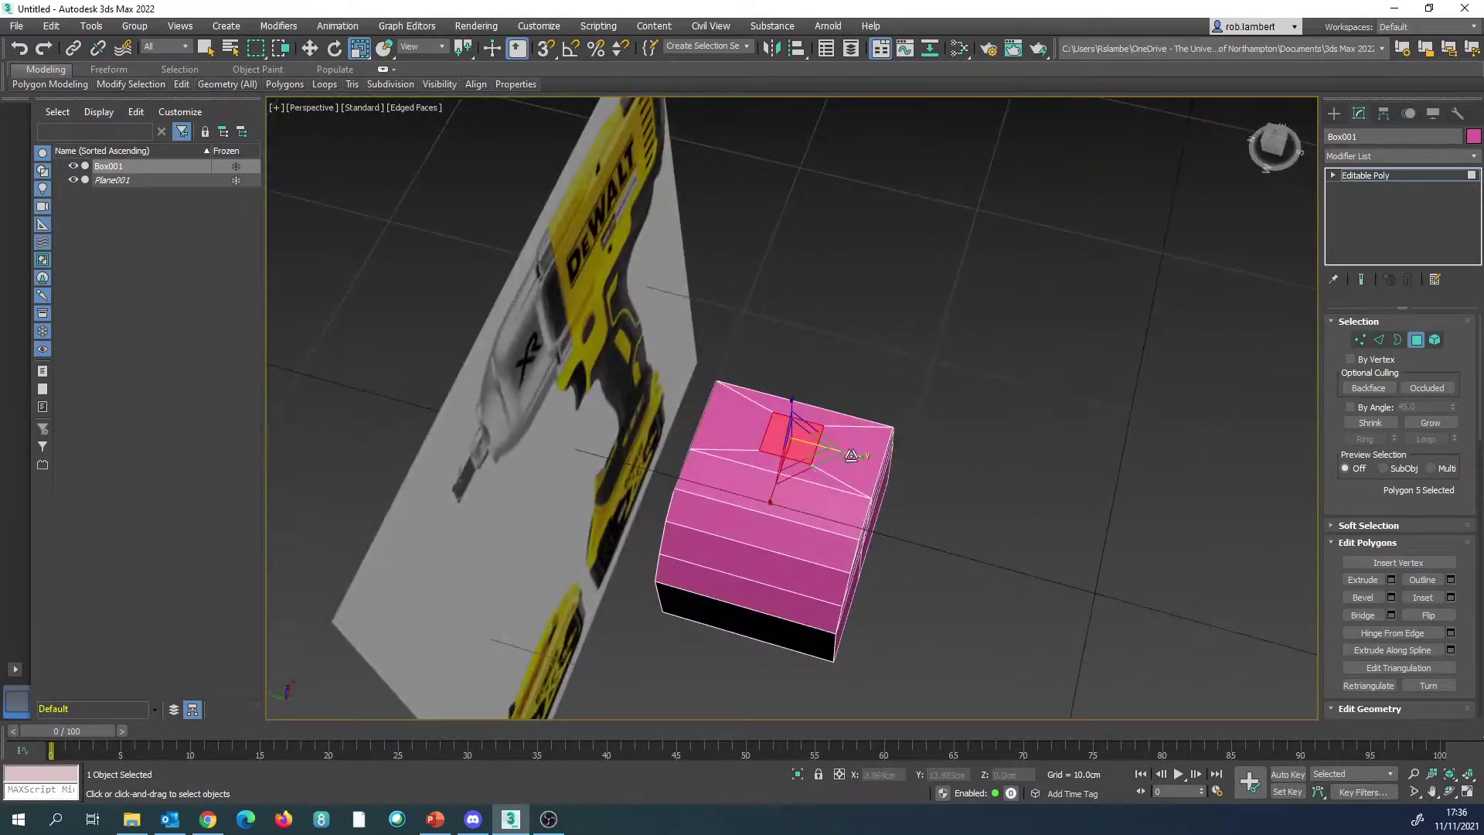
Step: With see-through display on, move the two front vertices of the inset polygon toward the handle's front edge
key(f)
key(w)
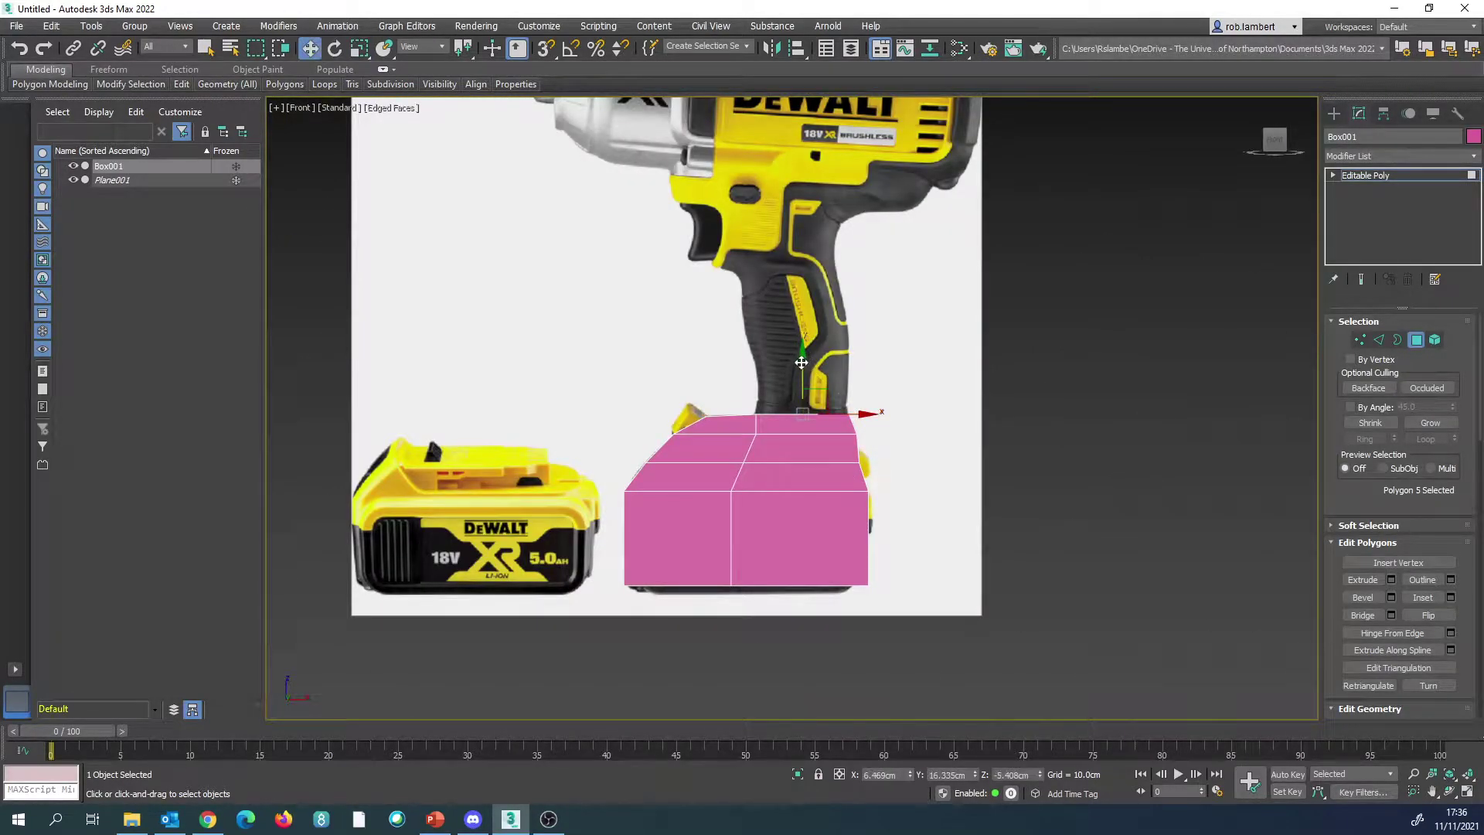
click(1359, 339)
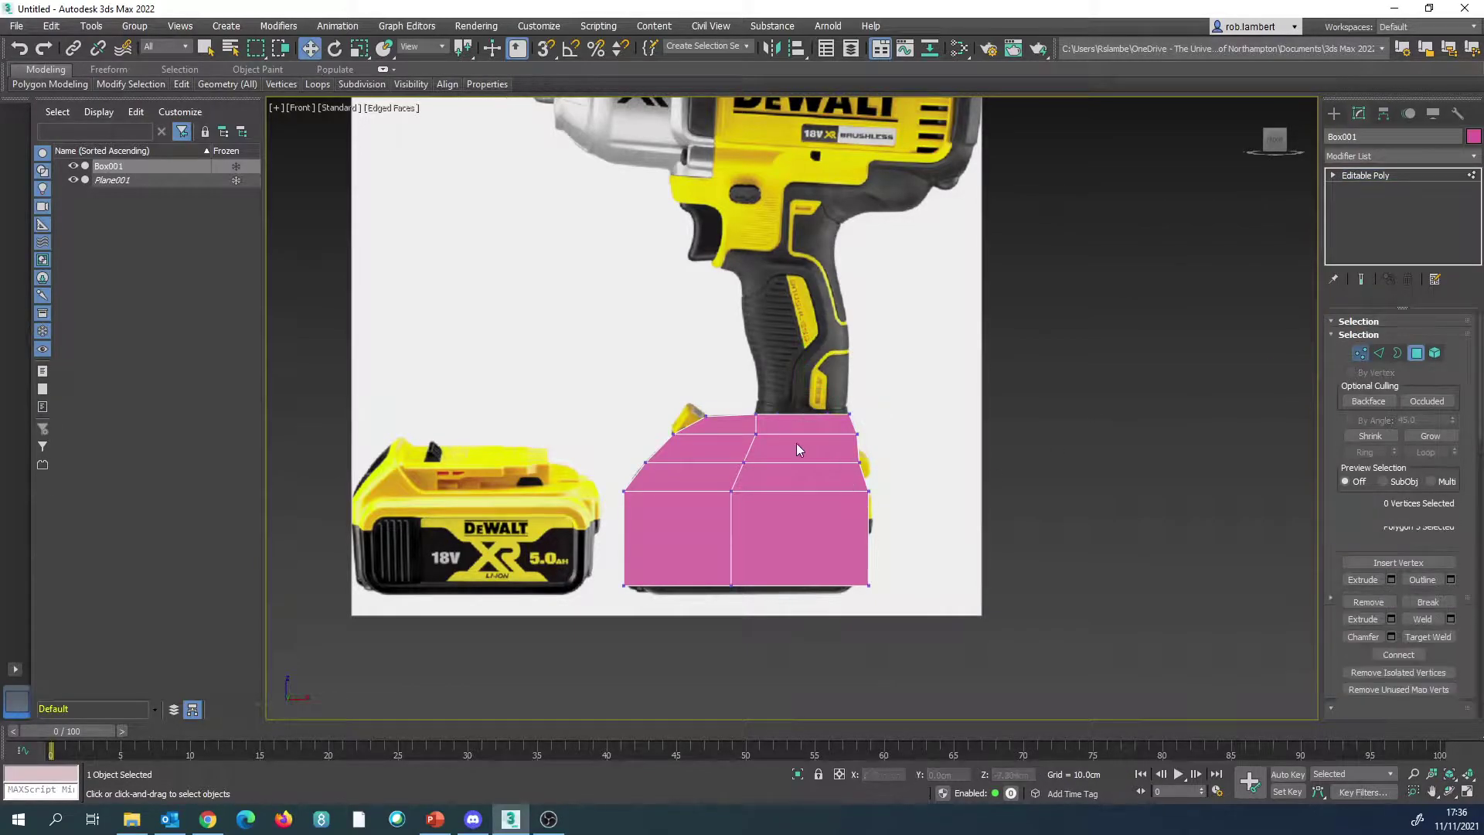
key(alt+x)
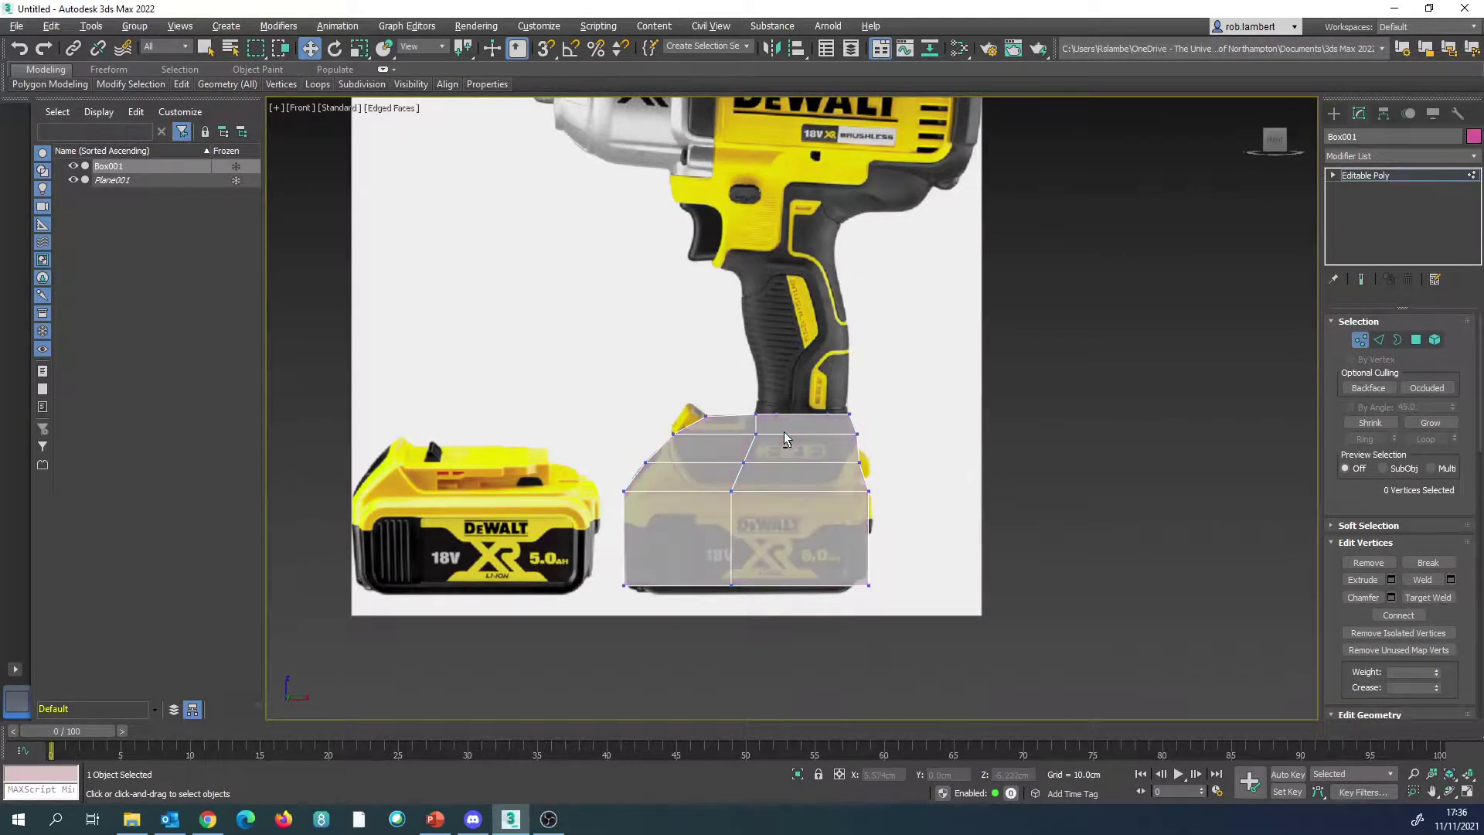
drag(785, 395, 773, 429)
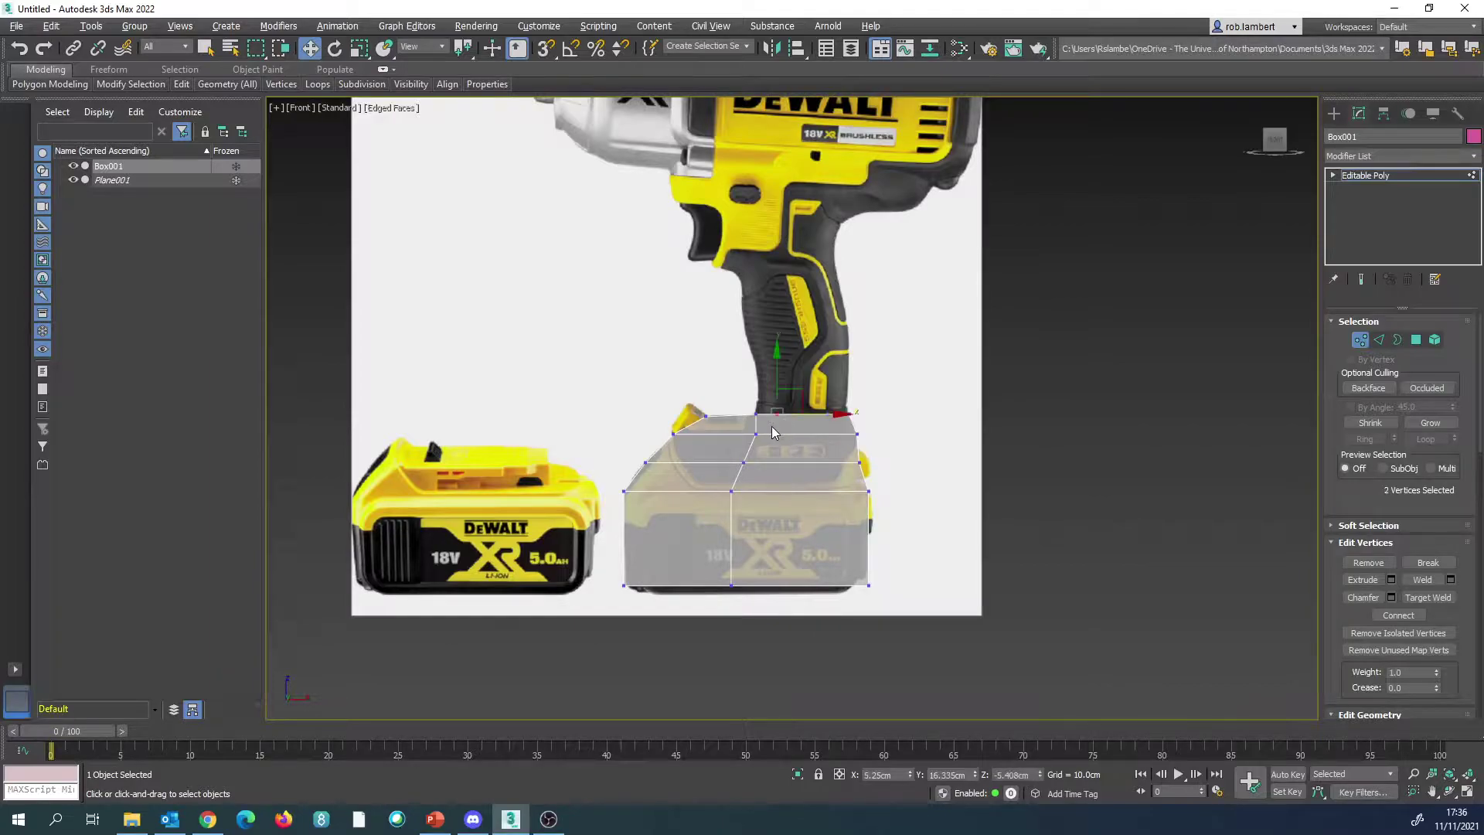
key(p)
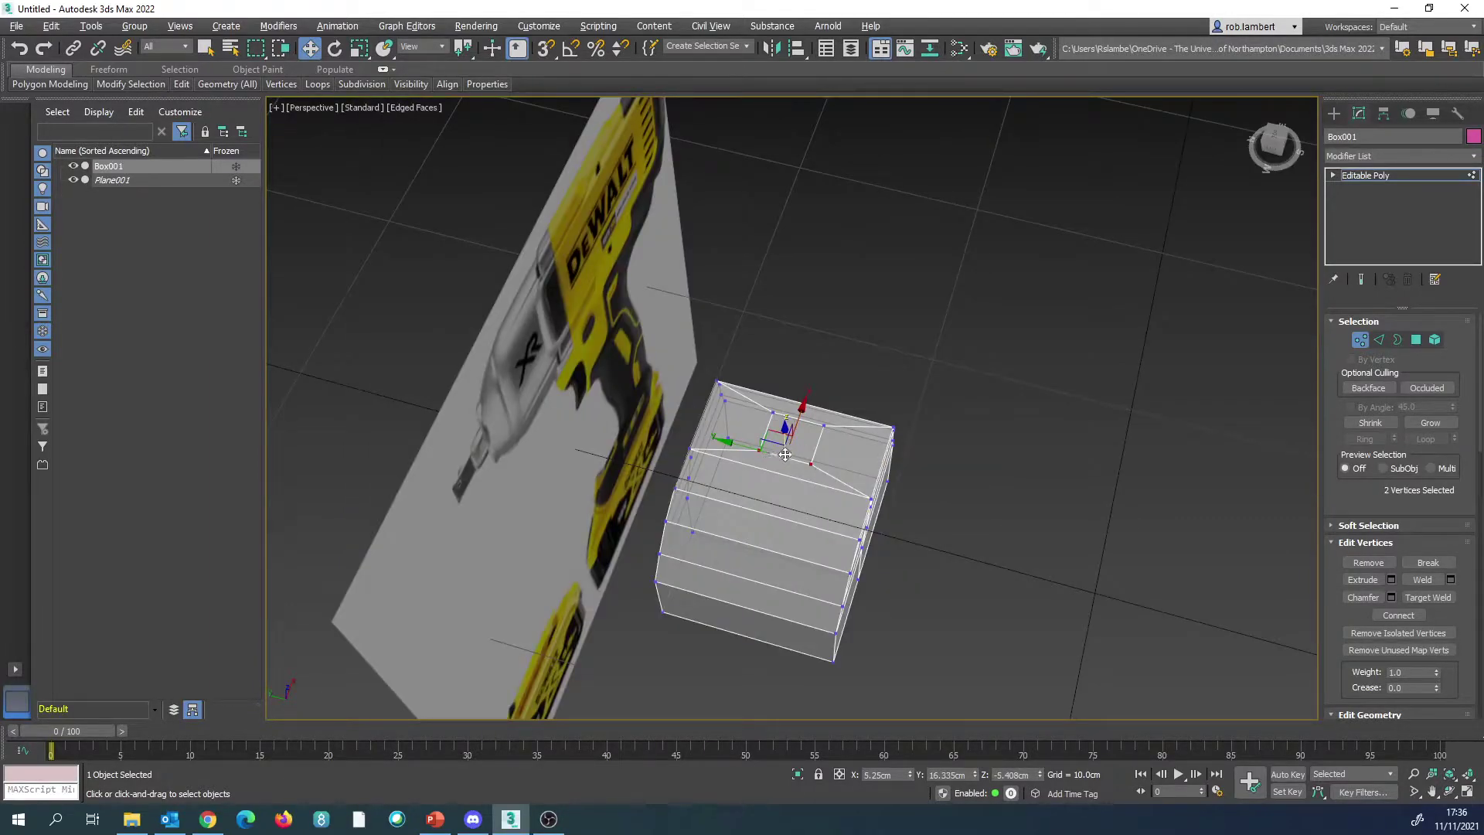
drag(797, 422, 789, 421)
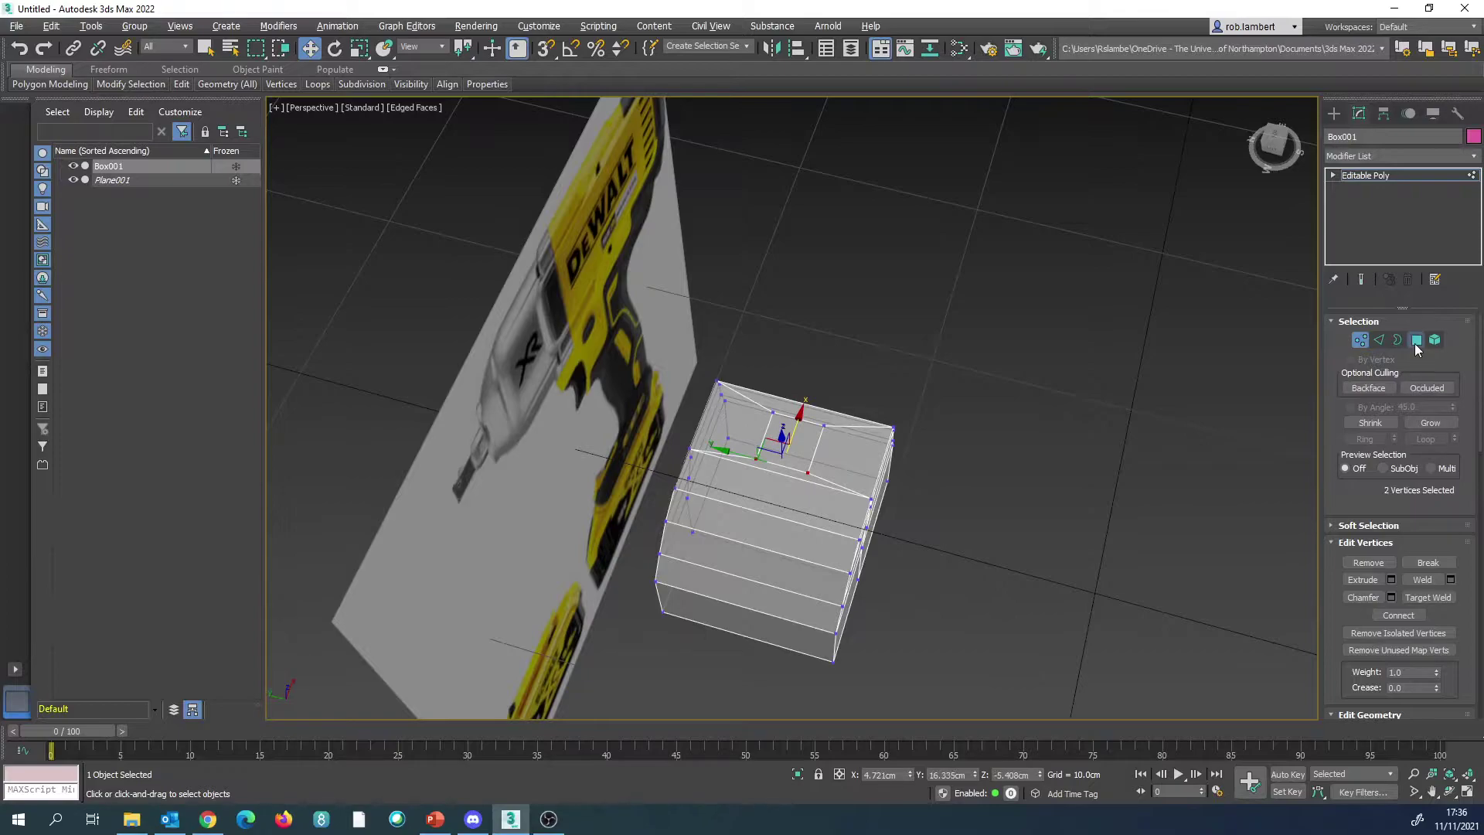
Step: Delete the front top polygon and the thin polygon directly in front of the inset face
click(1416, 341)
click(781, 469)
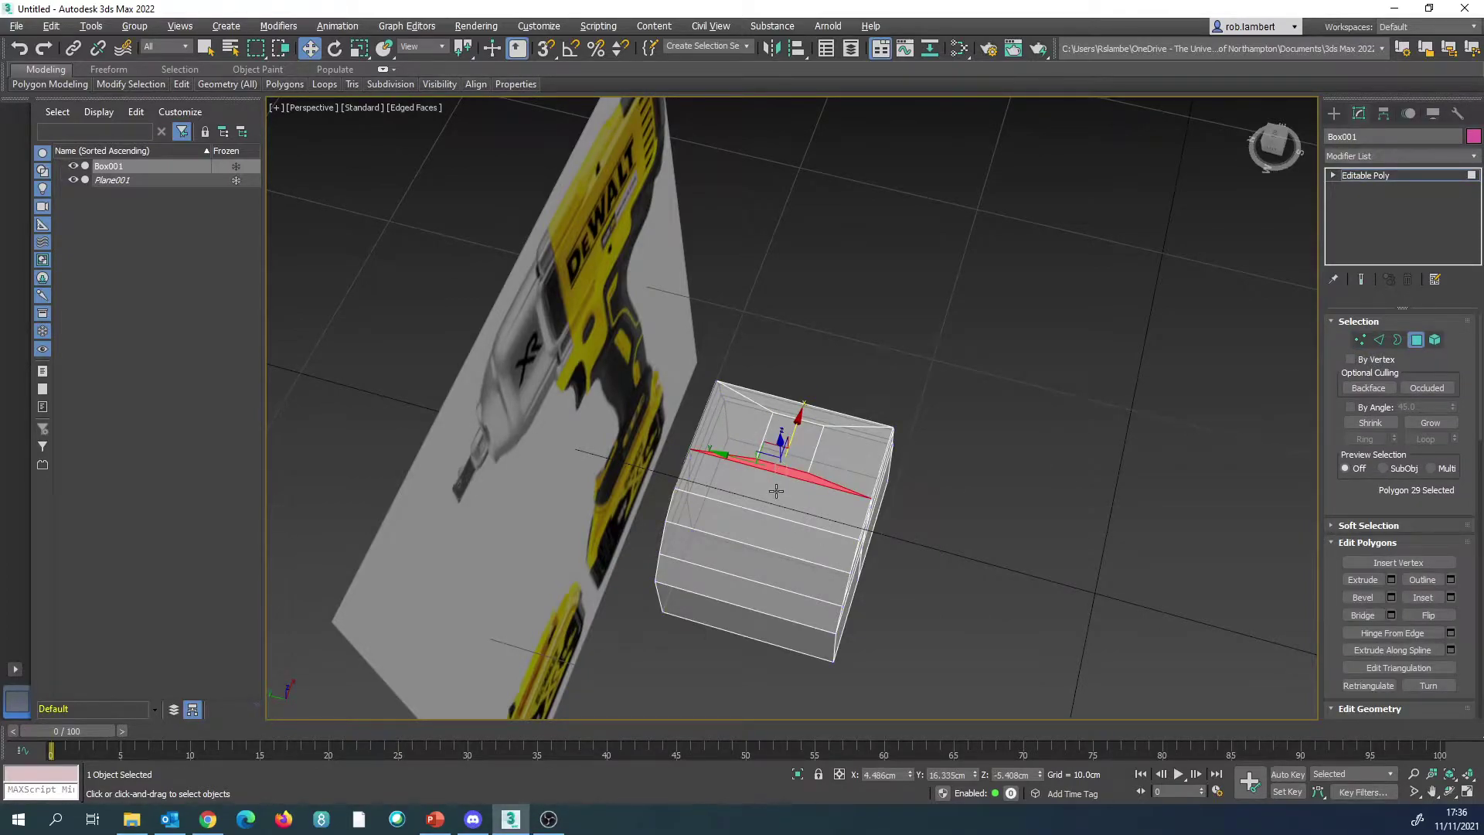
click(776, 491)
key(Delete)
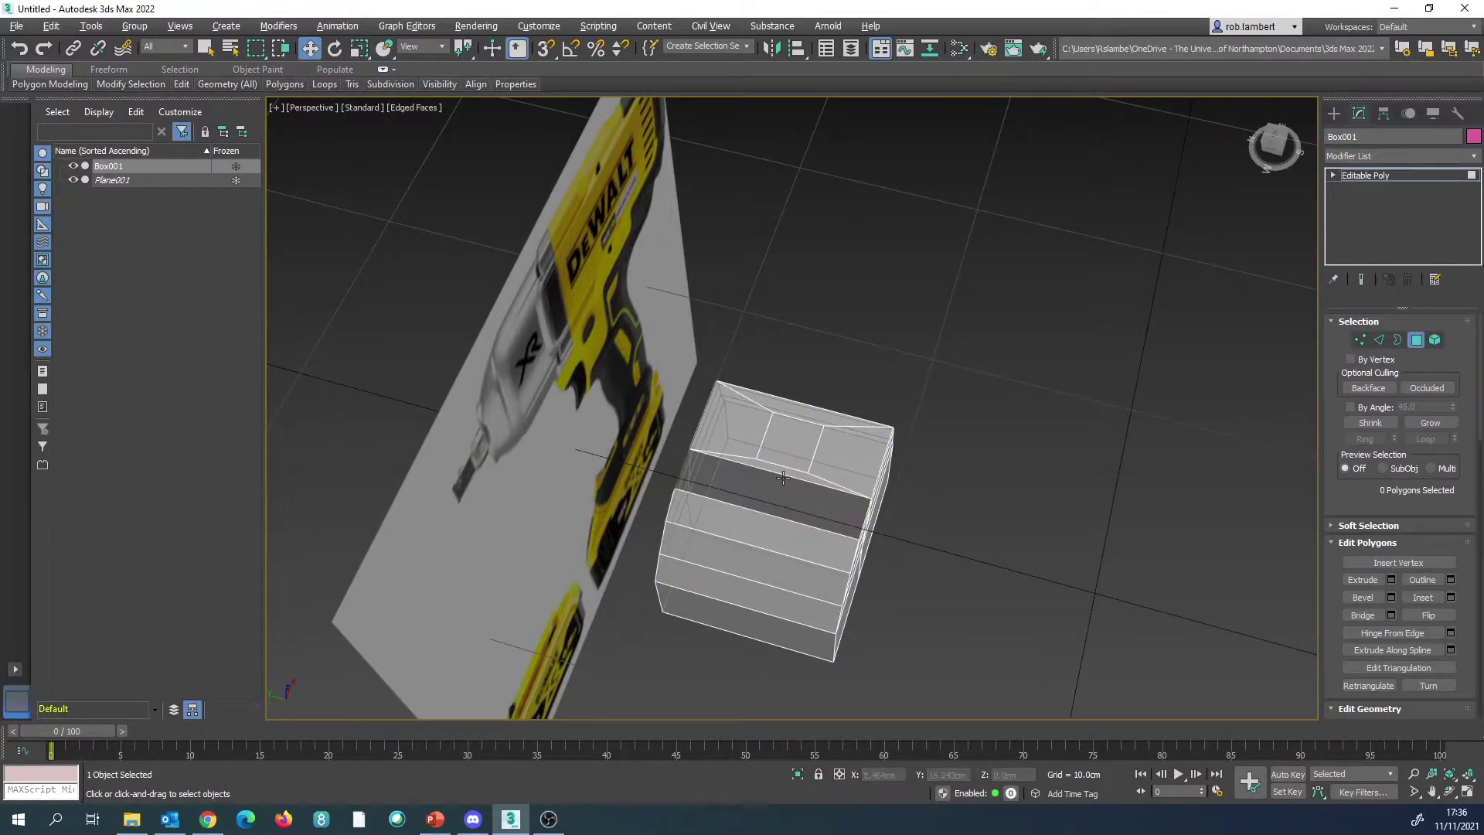
click(779, 469)
key(Delete)
Step: Move the inset face's two front vertices further forward to line up with the front of the handle
click(1359, 339)
click(772, 452)
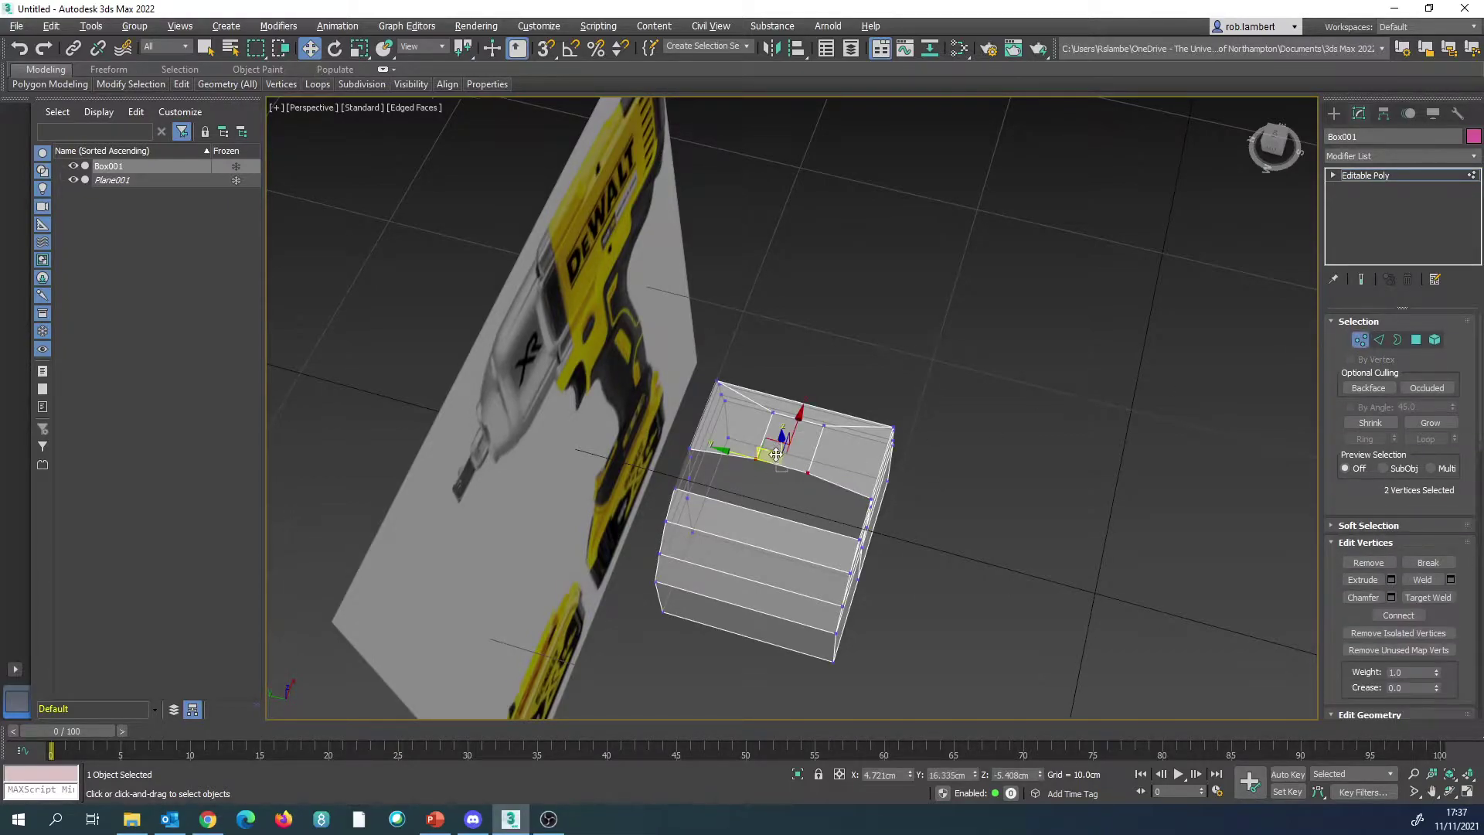
key(f)
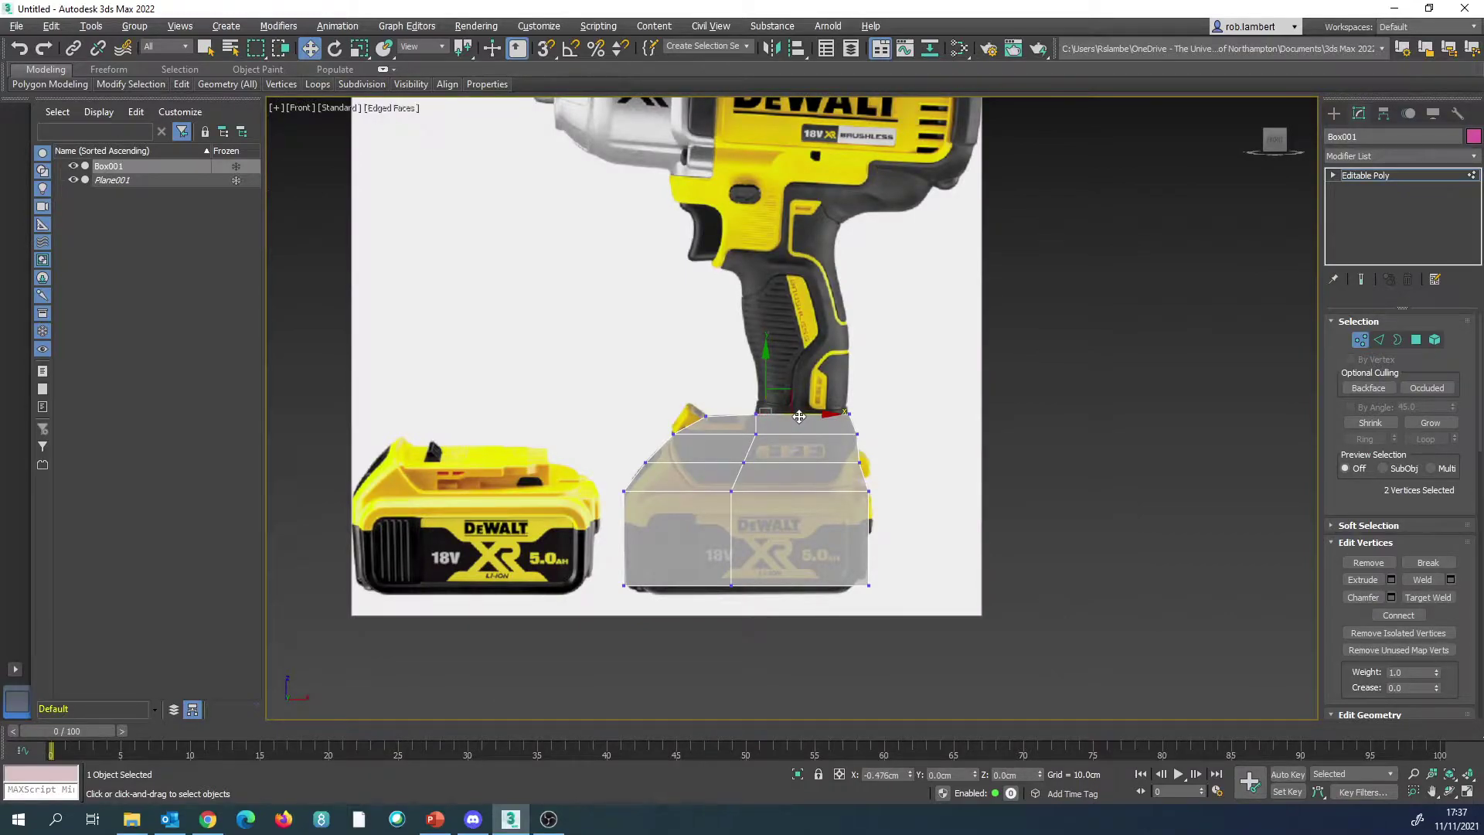
key(shift+z)
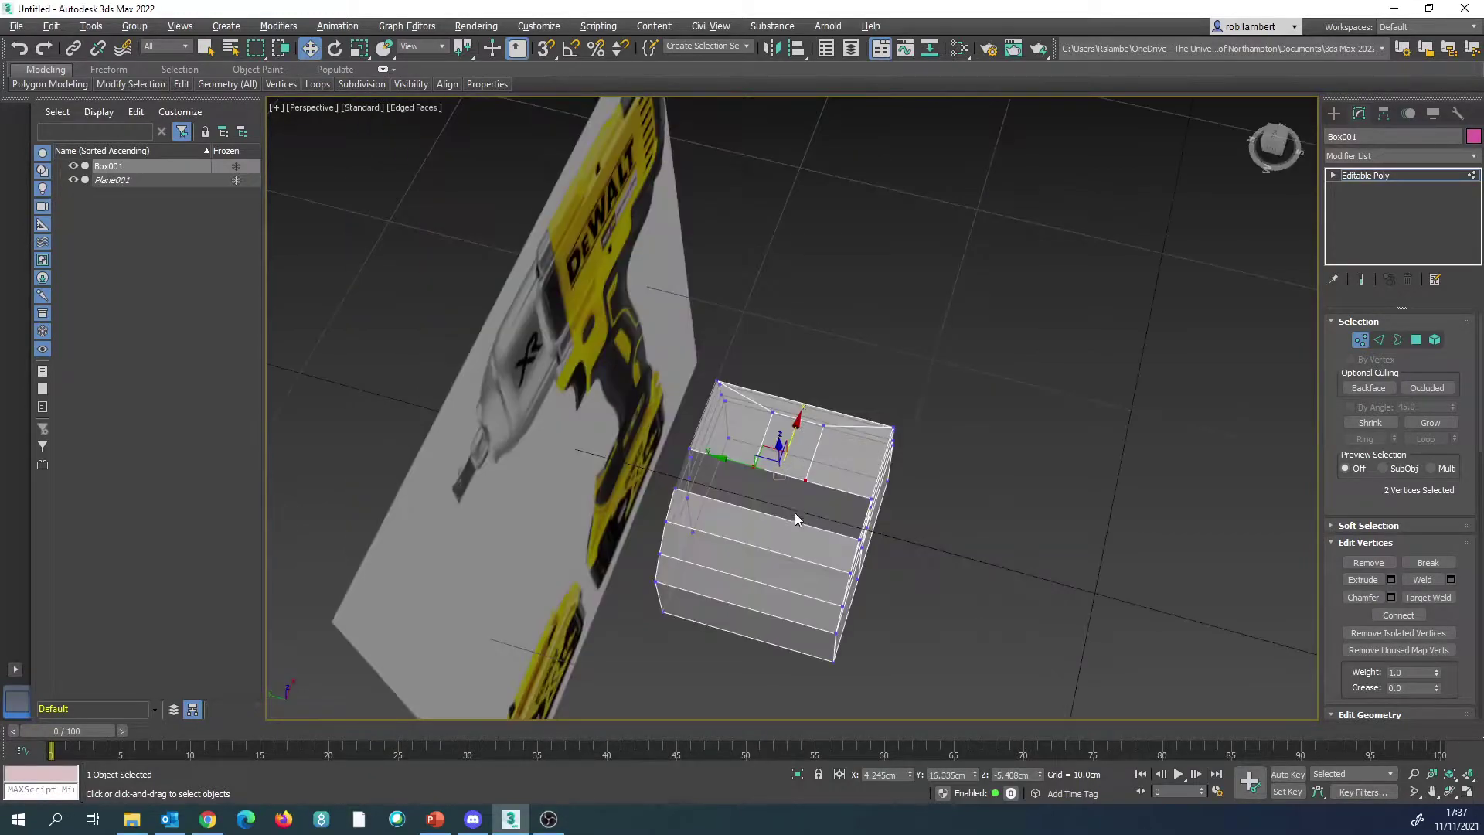
scroll(786, 501, up, 3)
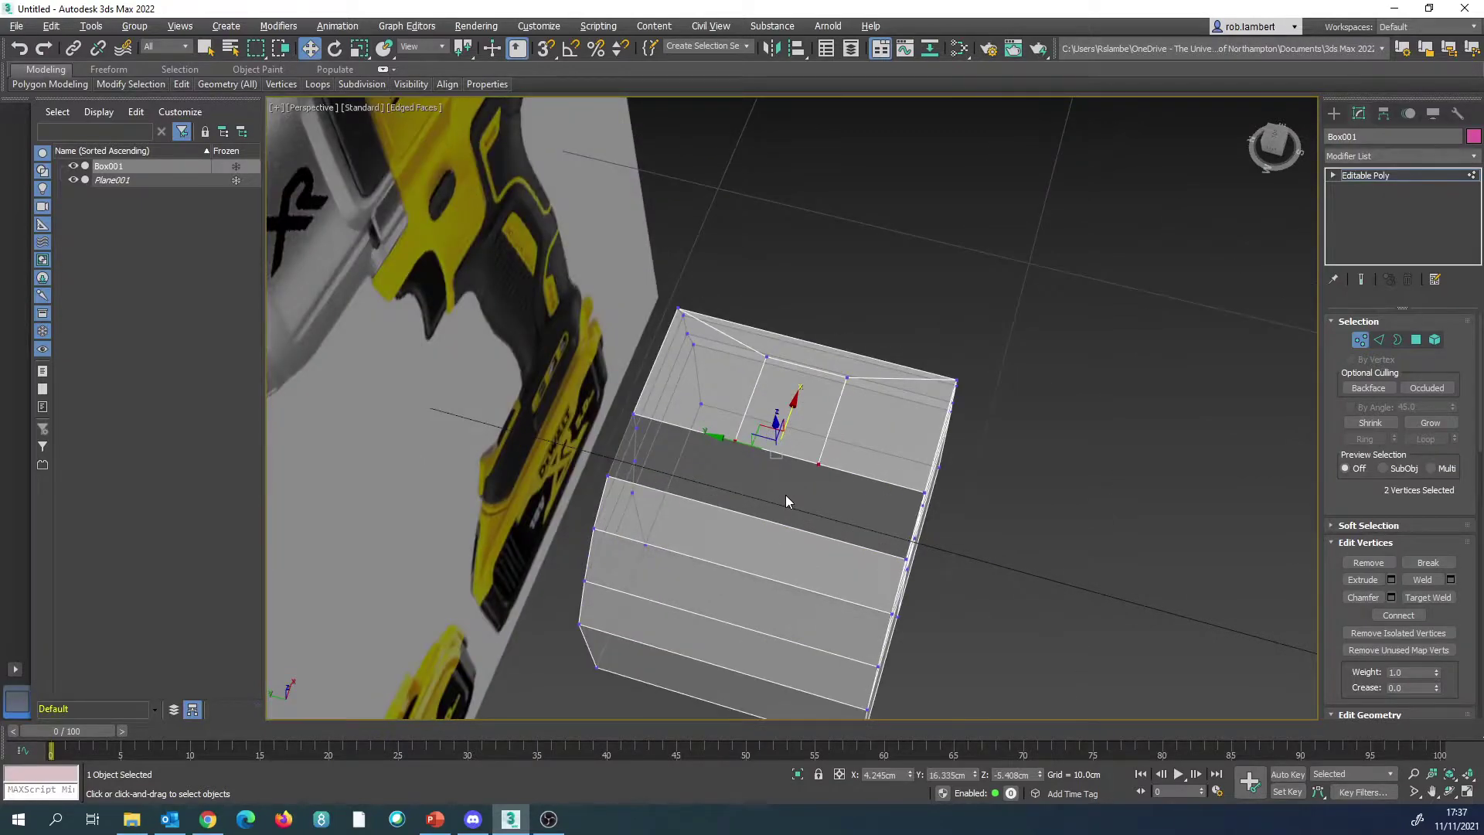
Step: Bridge the three open edges behind the gap in the top to the single edge in front of it
click(1417, 340)
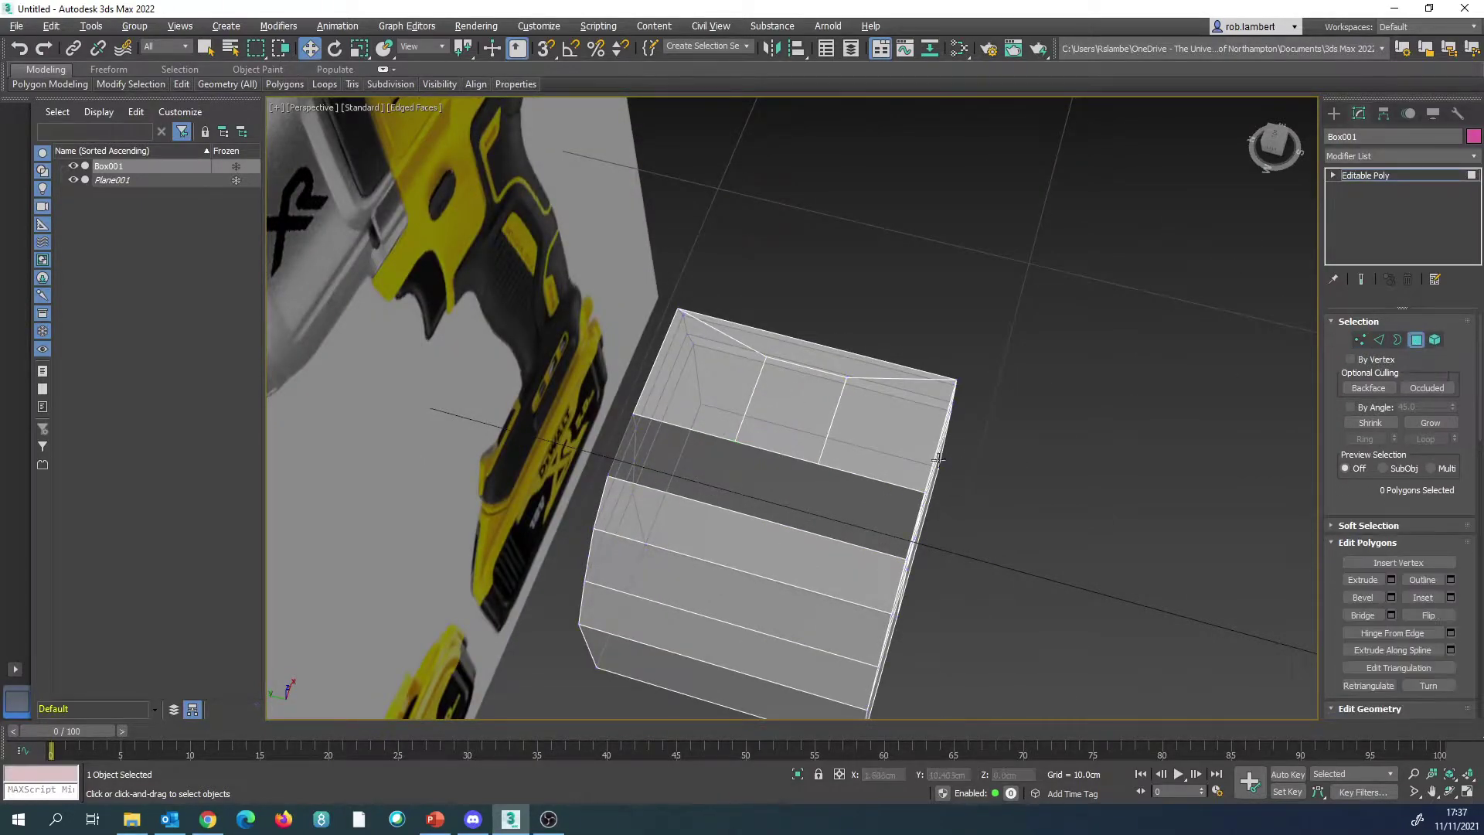
click(1379, 341)
click(885, 478)
ctrl+click(784, 454)
ctrl+click(695, 434)
ctrl+click(762, 517)
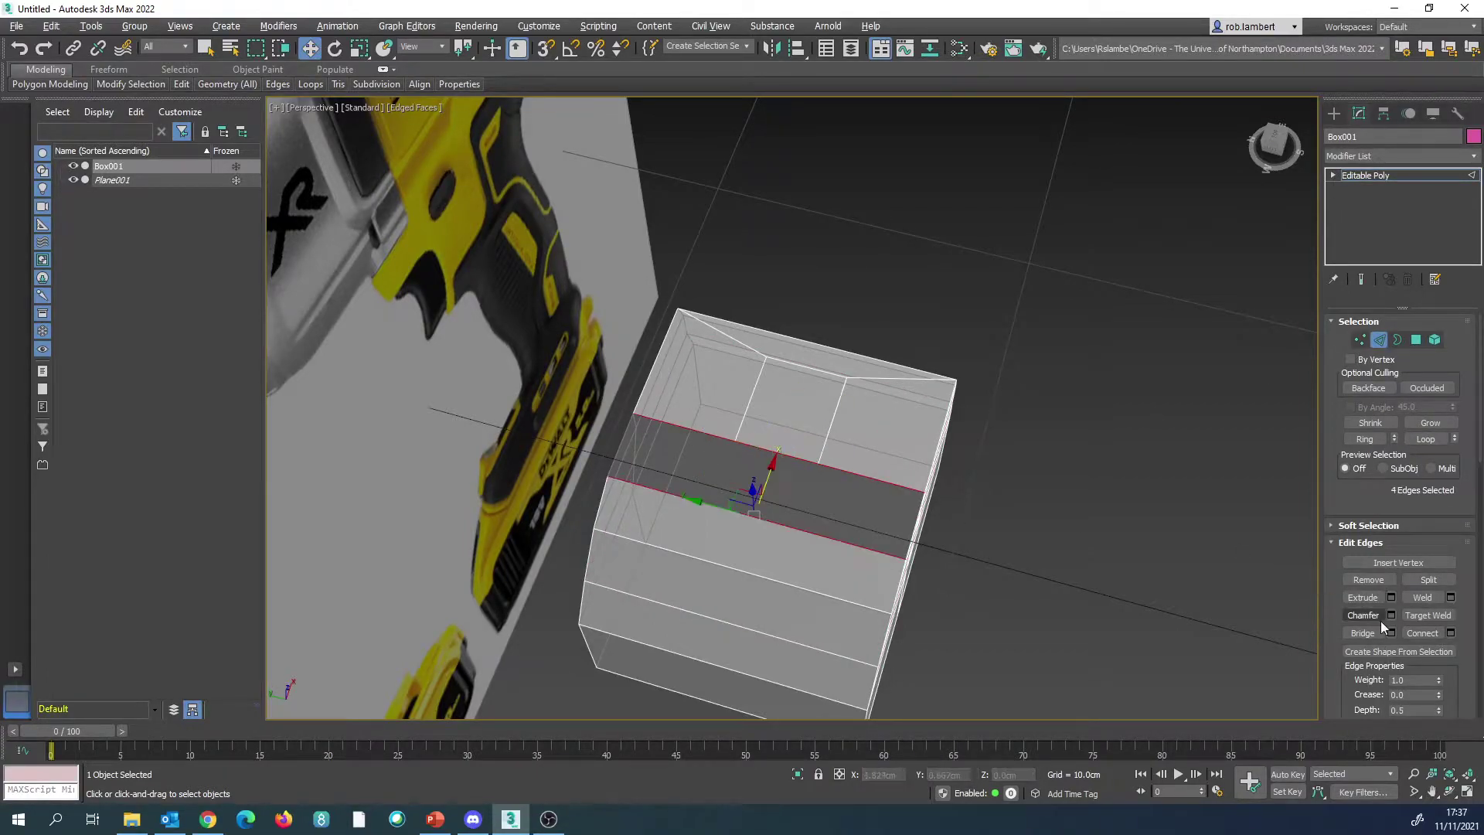
click(1369, 633)
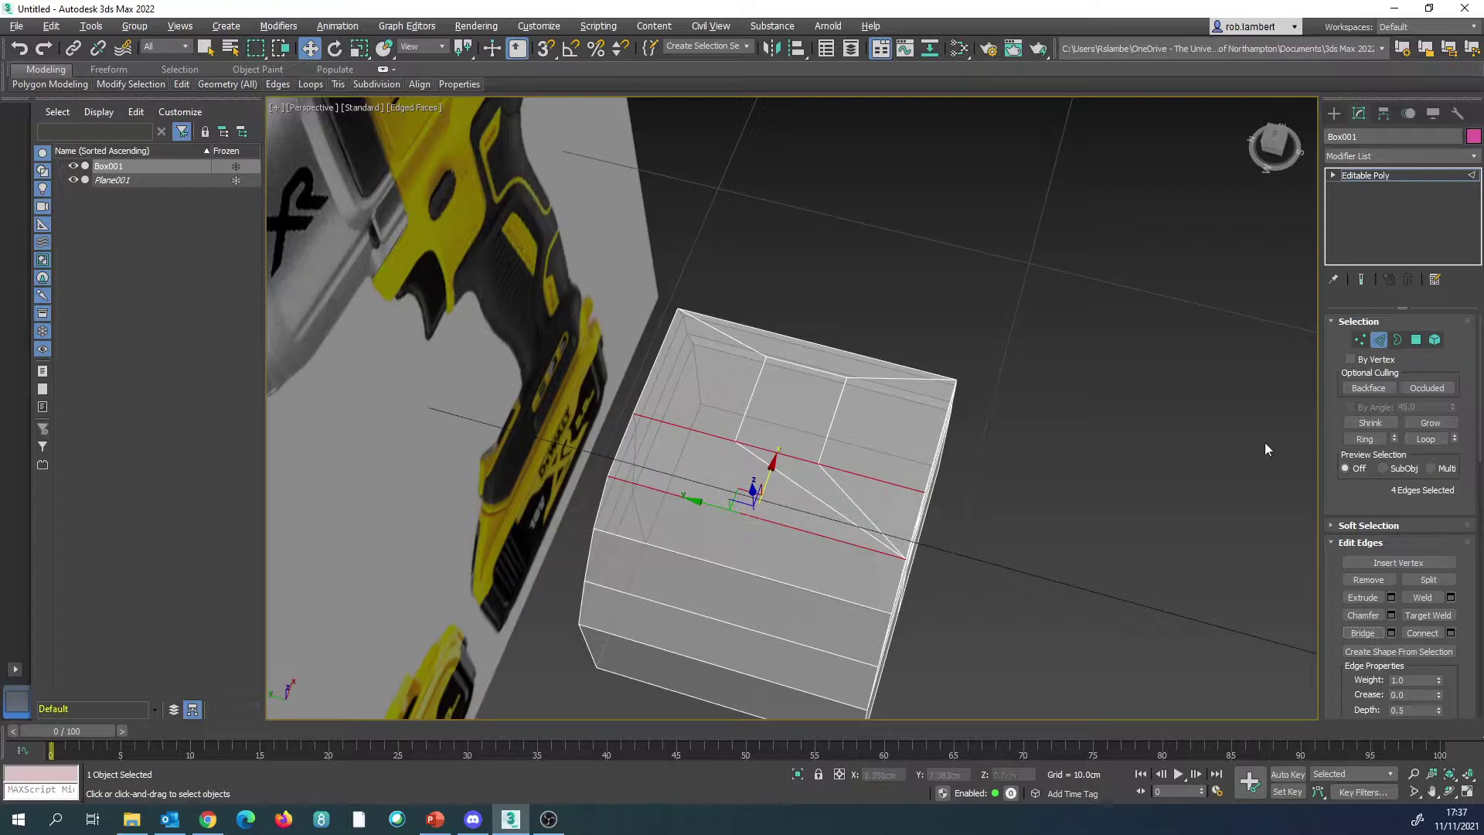
Step: Extrude the inset handle polygon upward by 2.715 cm
ctrl+click(1416, 339)
click(820, 411)
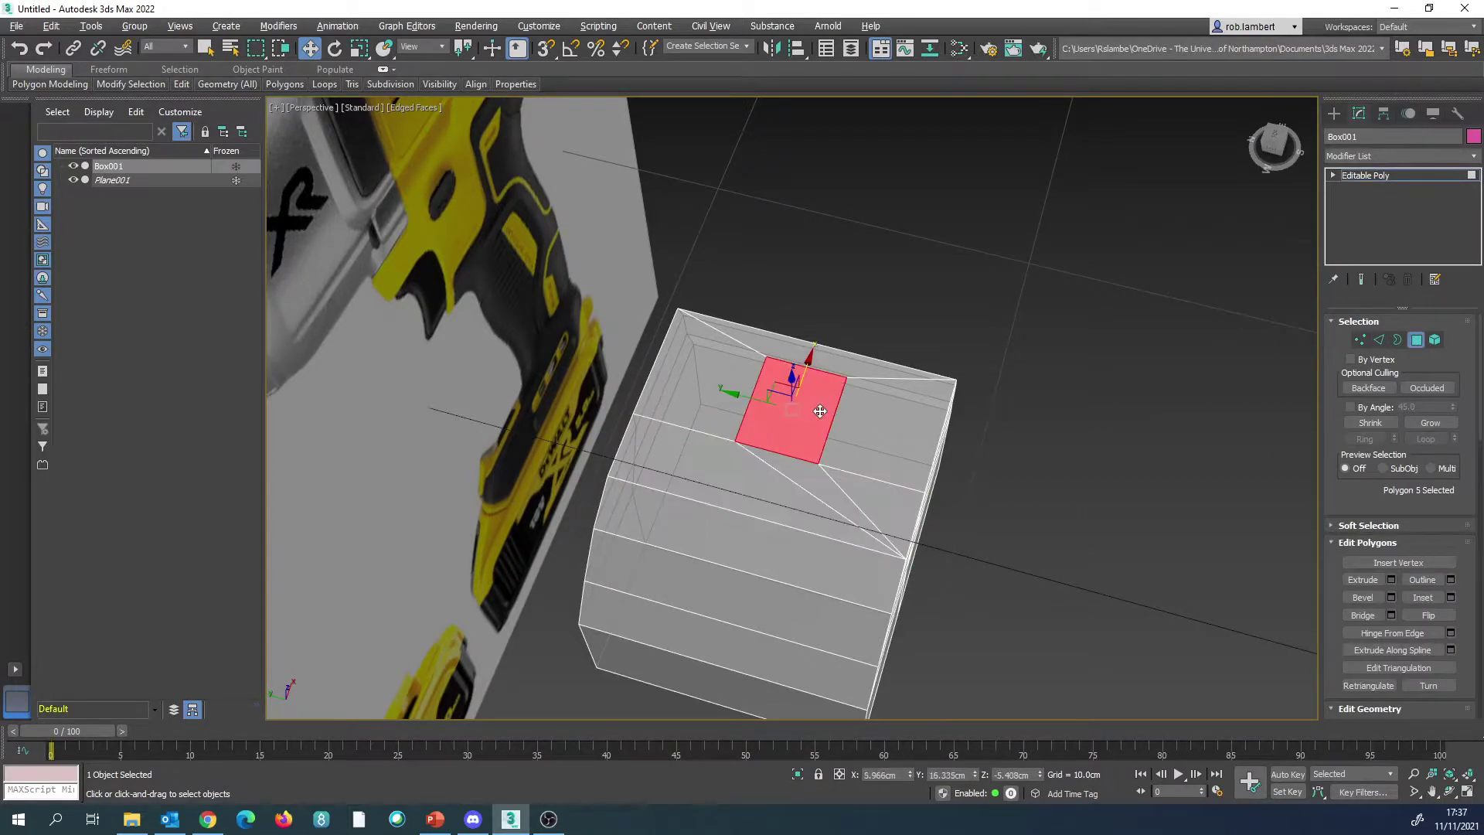
key(f)
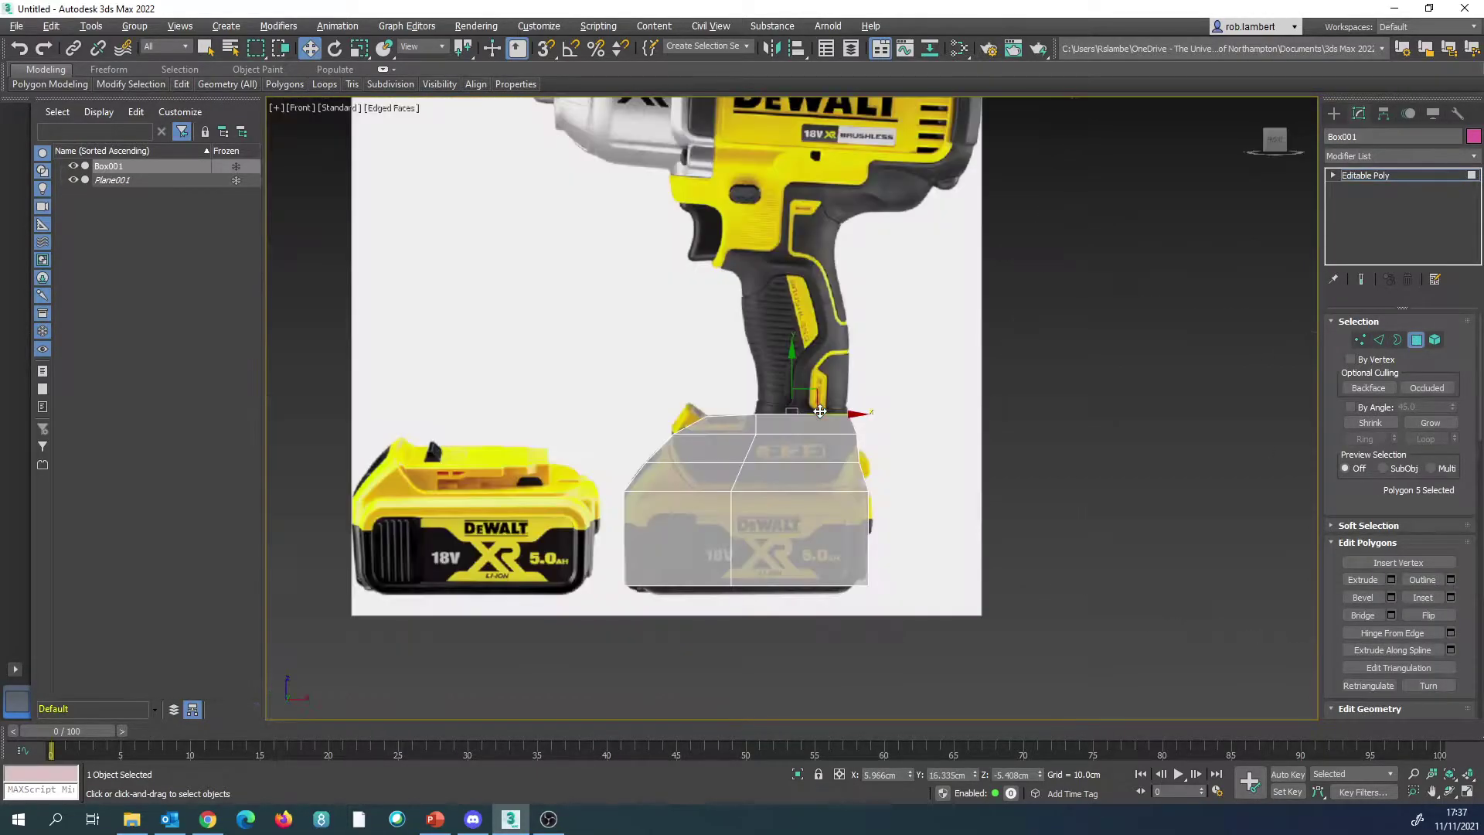
click(1392, 579)
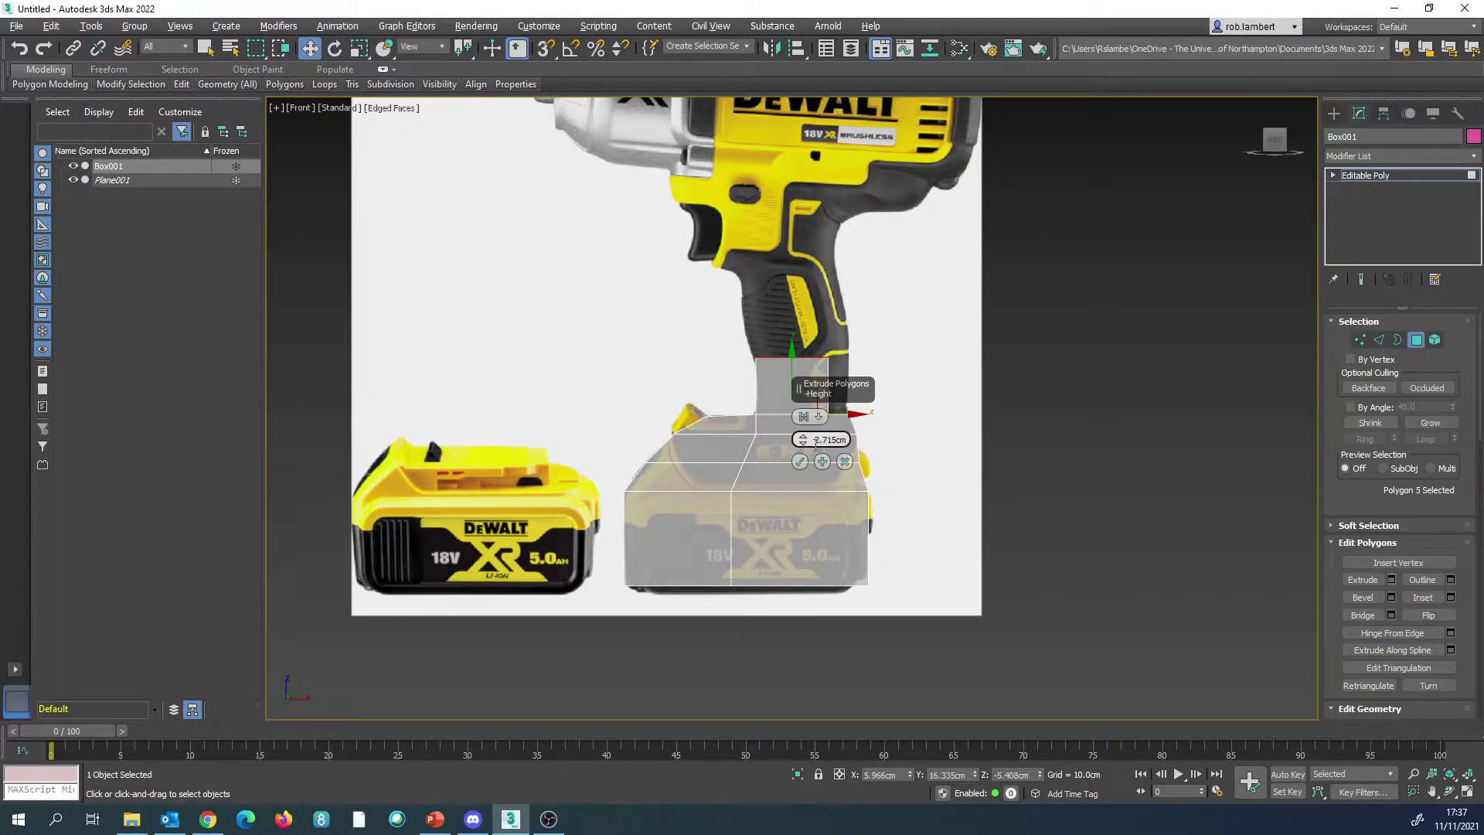
key(p)
middle_drag(958, 409, 846, 390)
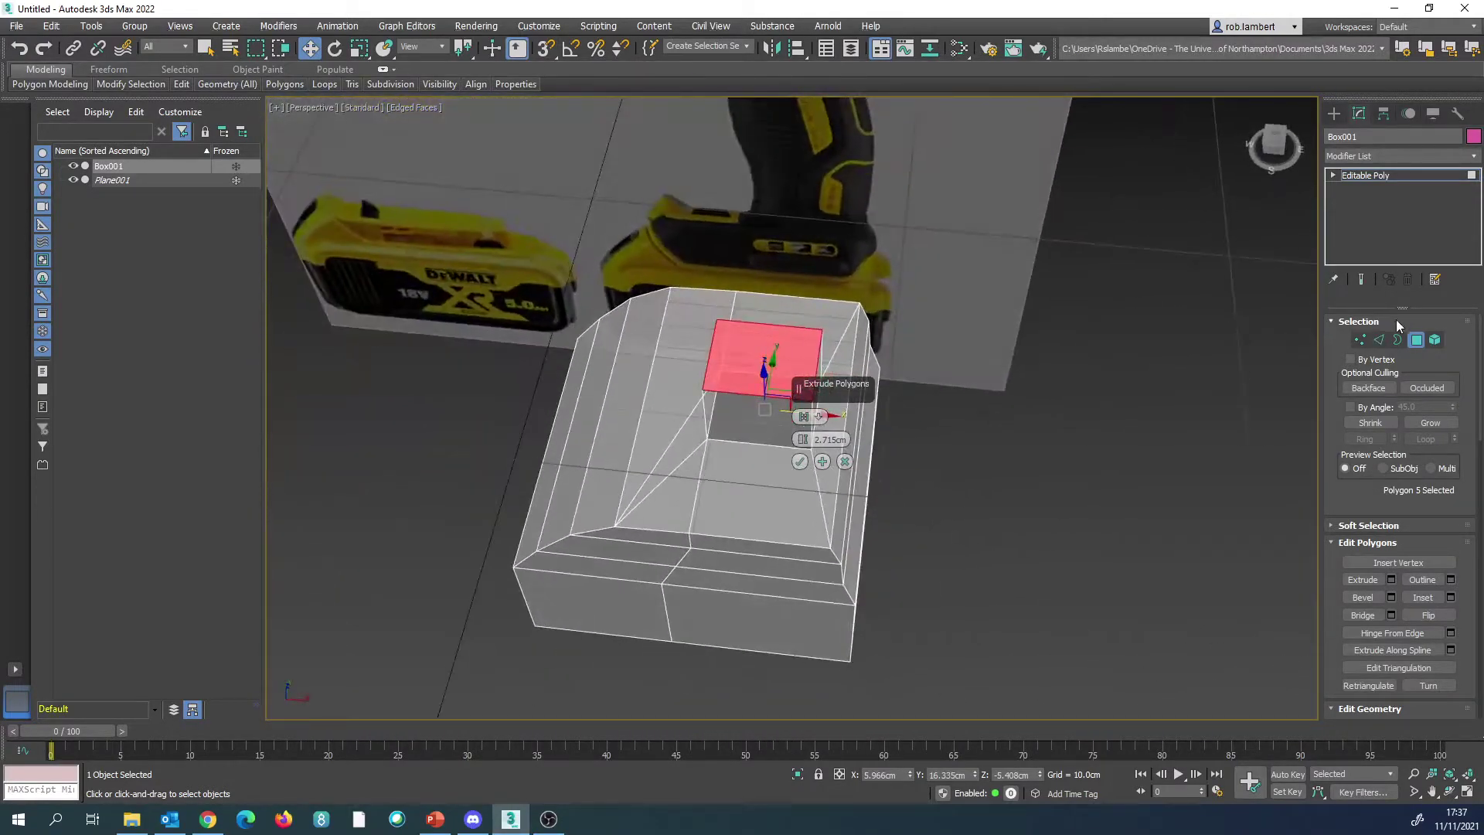
click(800, 461)
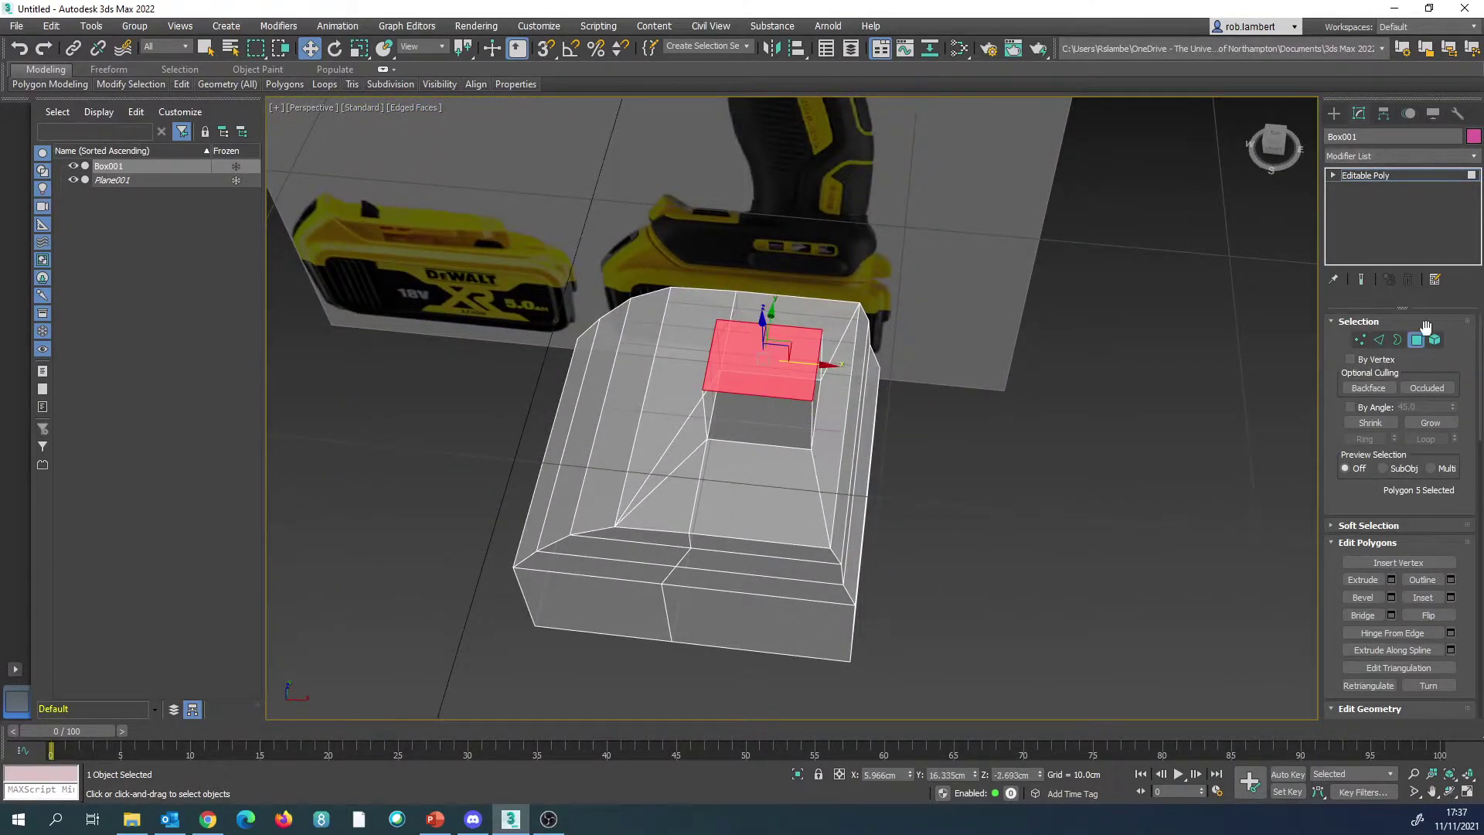
Step: Delete the top polygon behind the extruded handle section
click(1357, 340)
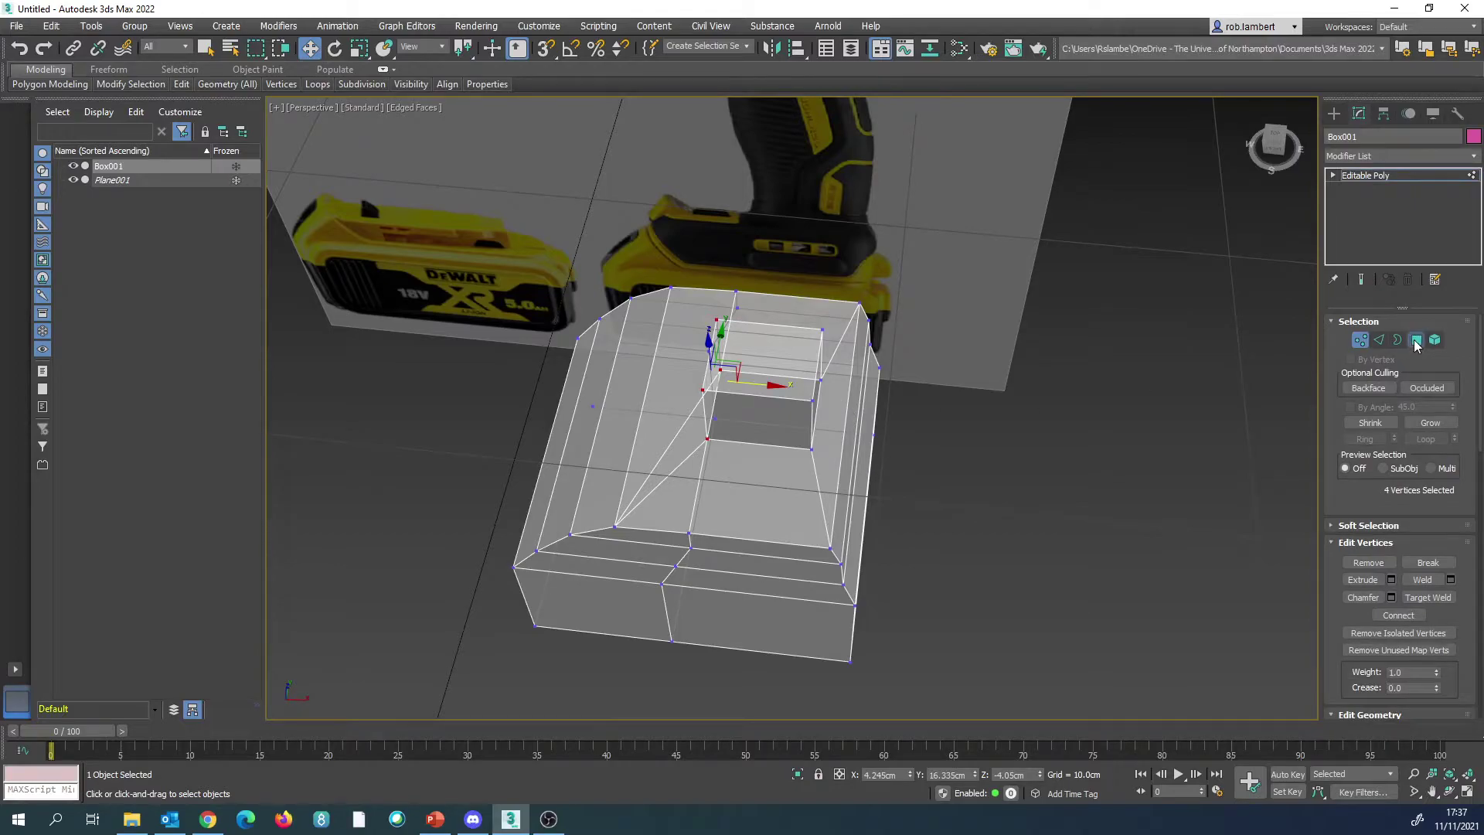
click(1417, 341)
click(844, 392)
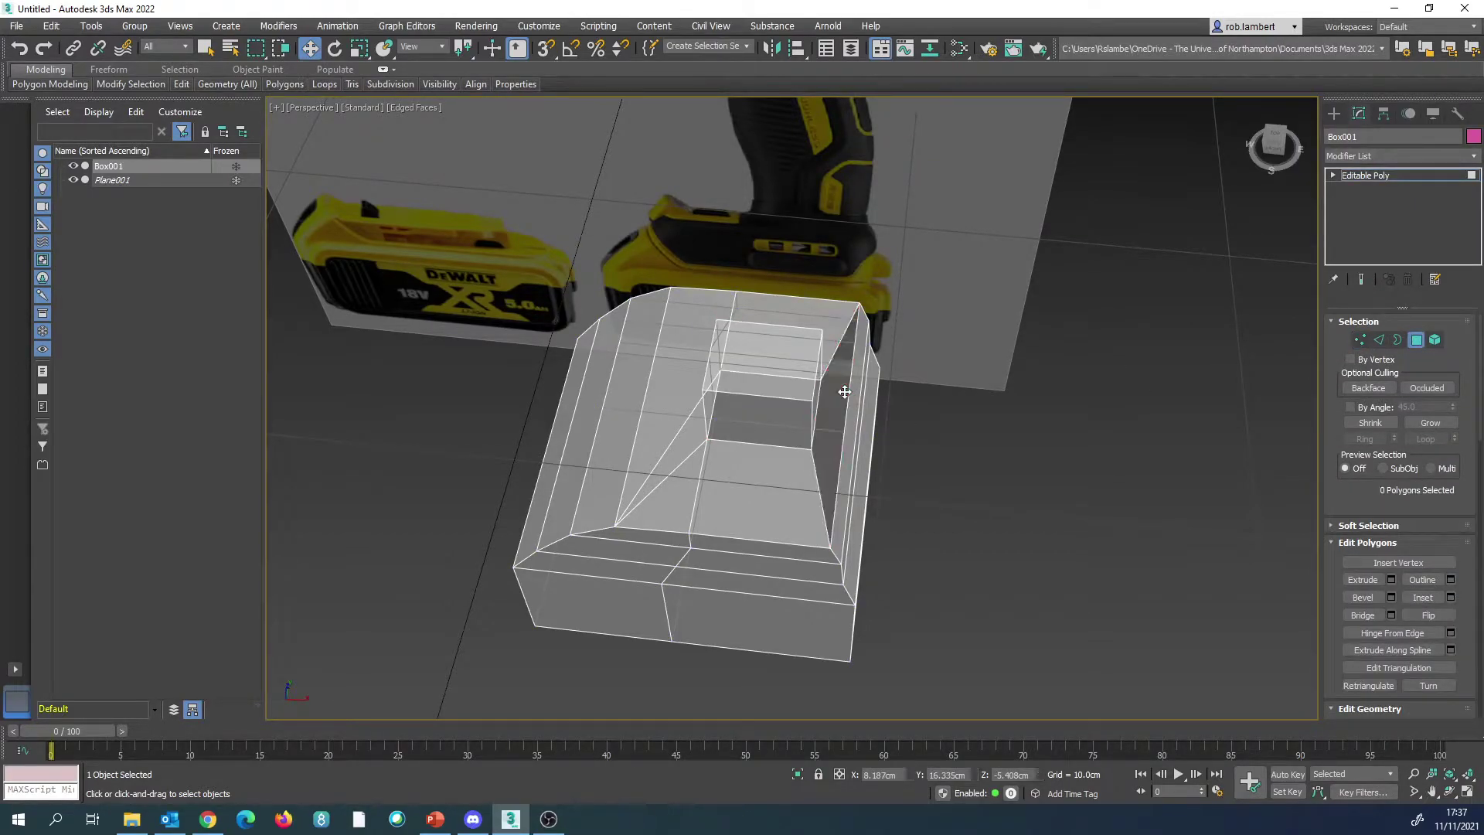
Step: Move the four vertices on the rear side of the extruded handle section backward along X to about 8.69 cm, matching the reference
click(1360, 341)
click(812, 450)
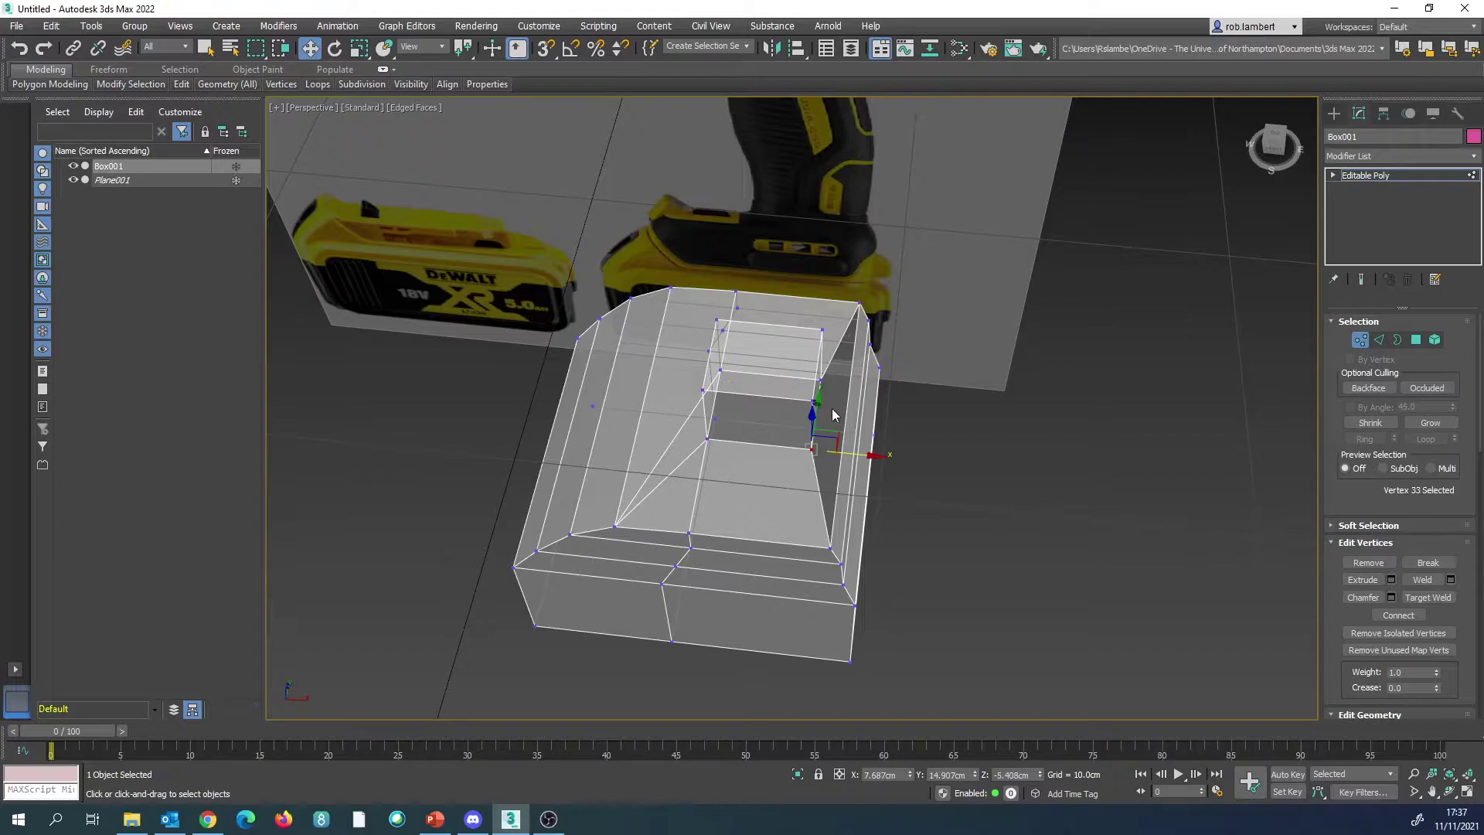
ctrl+click(821, 380)
ctrl+click(821, 329)
ctrl+click(812, 400)
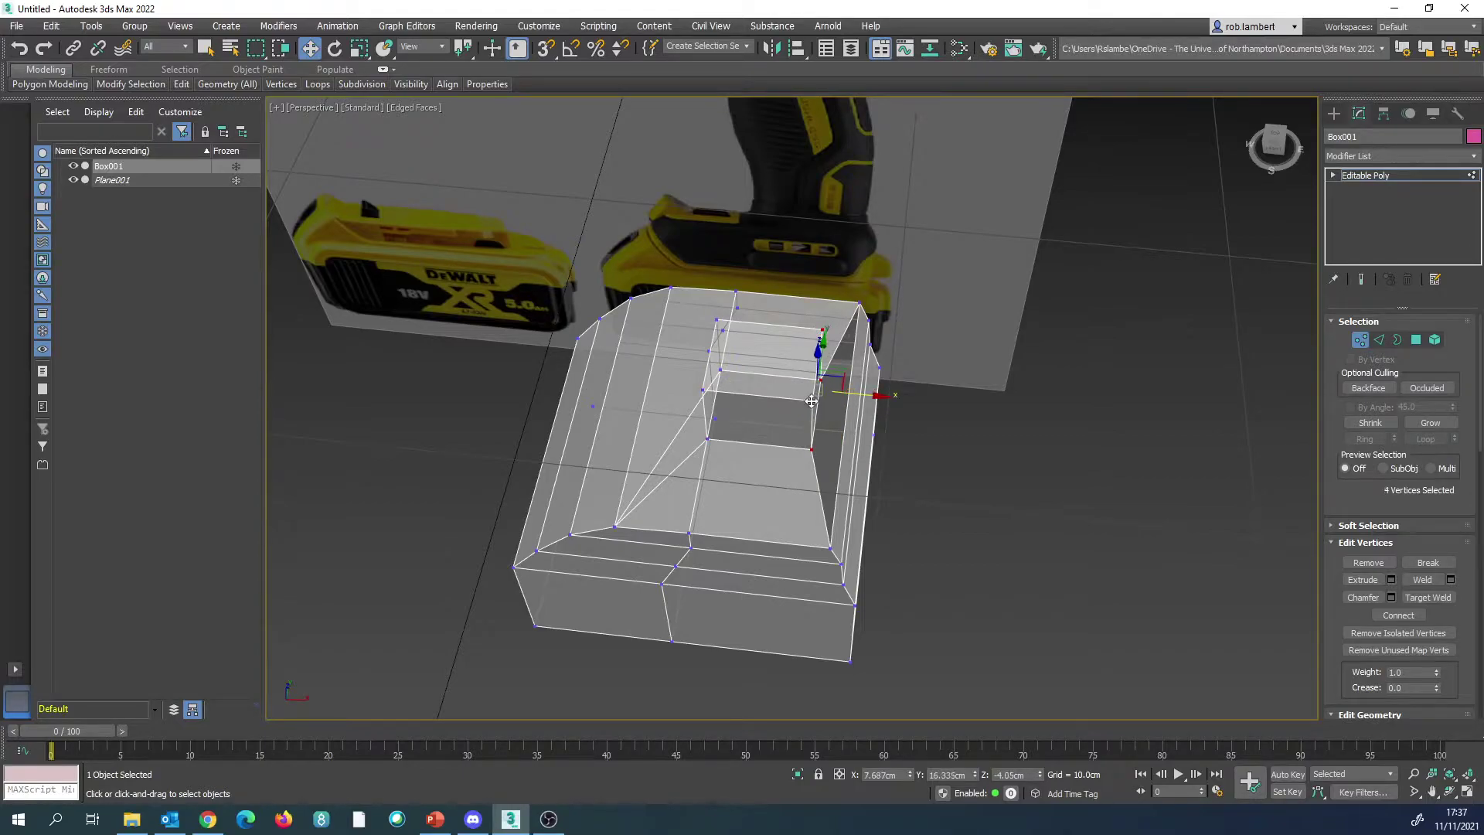
drag(862, 393, 899, 384)
key(f)
key(p)
middle_drag(882, 430, 937, 476)
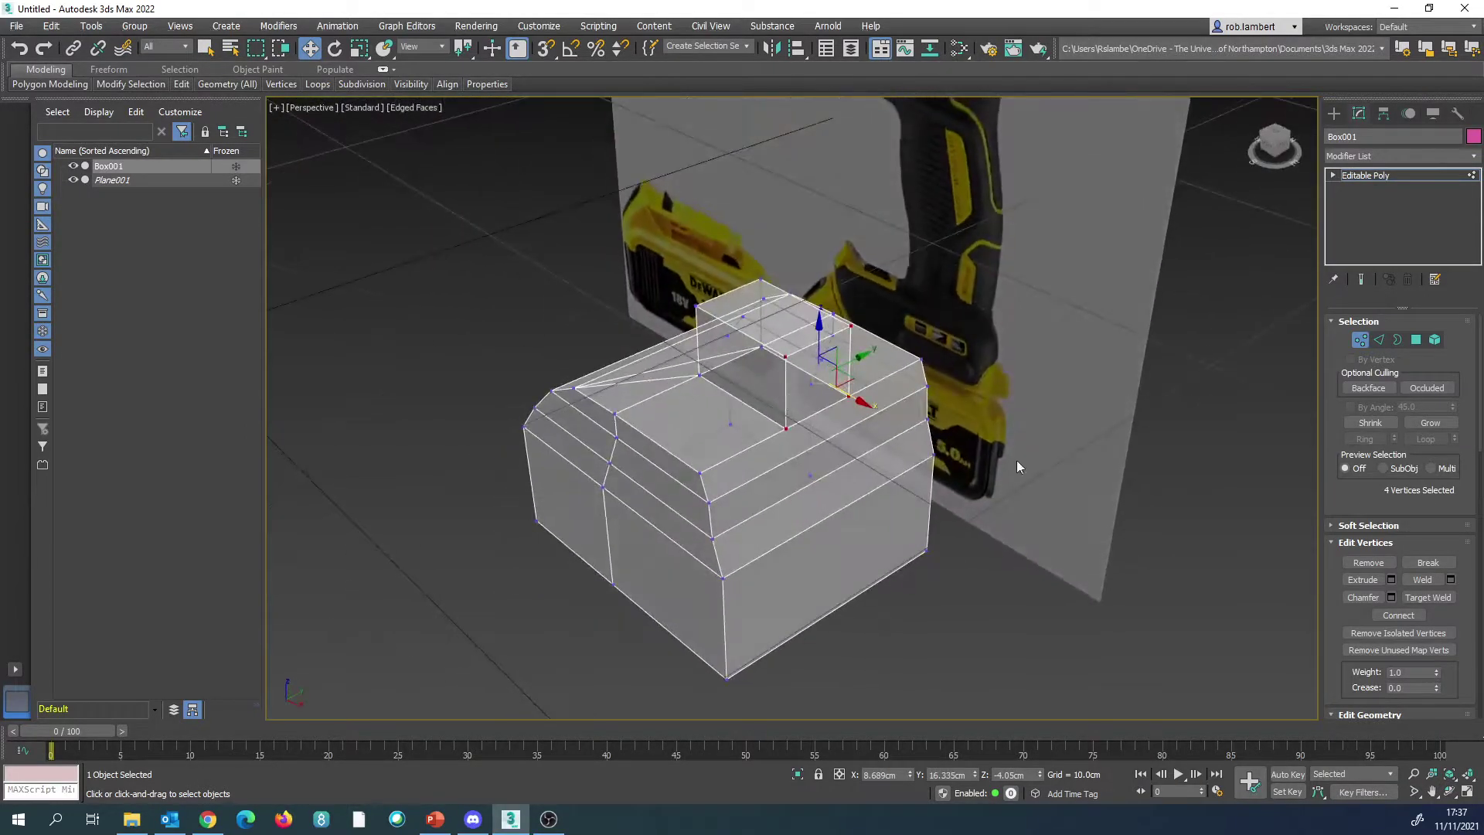
Step: Delete the sloping polygon just below the base's top edge on the rear side of the handle
click(1416, 340)
click(767, 444)
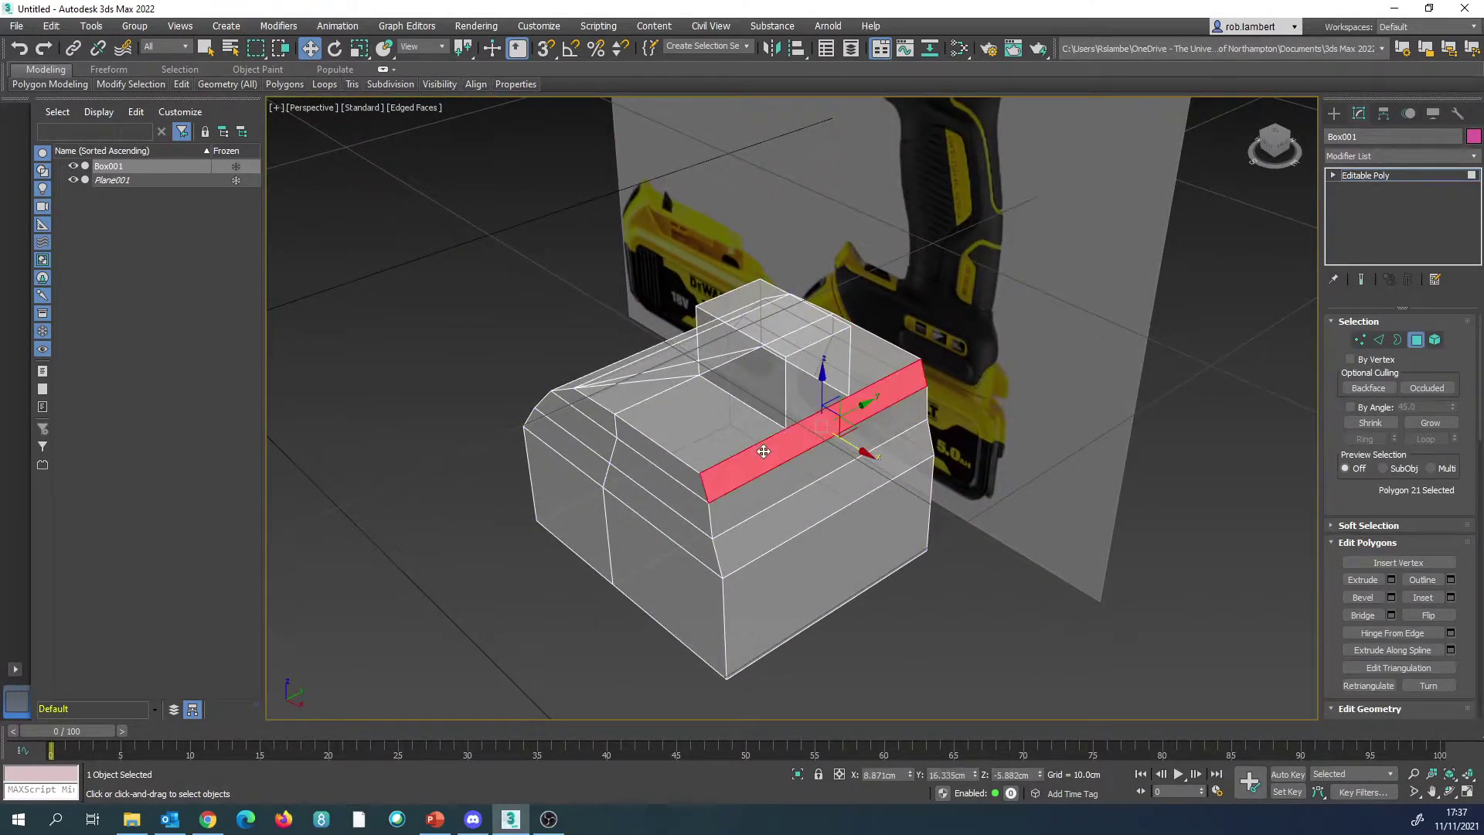
key(Delete)
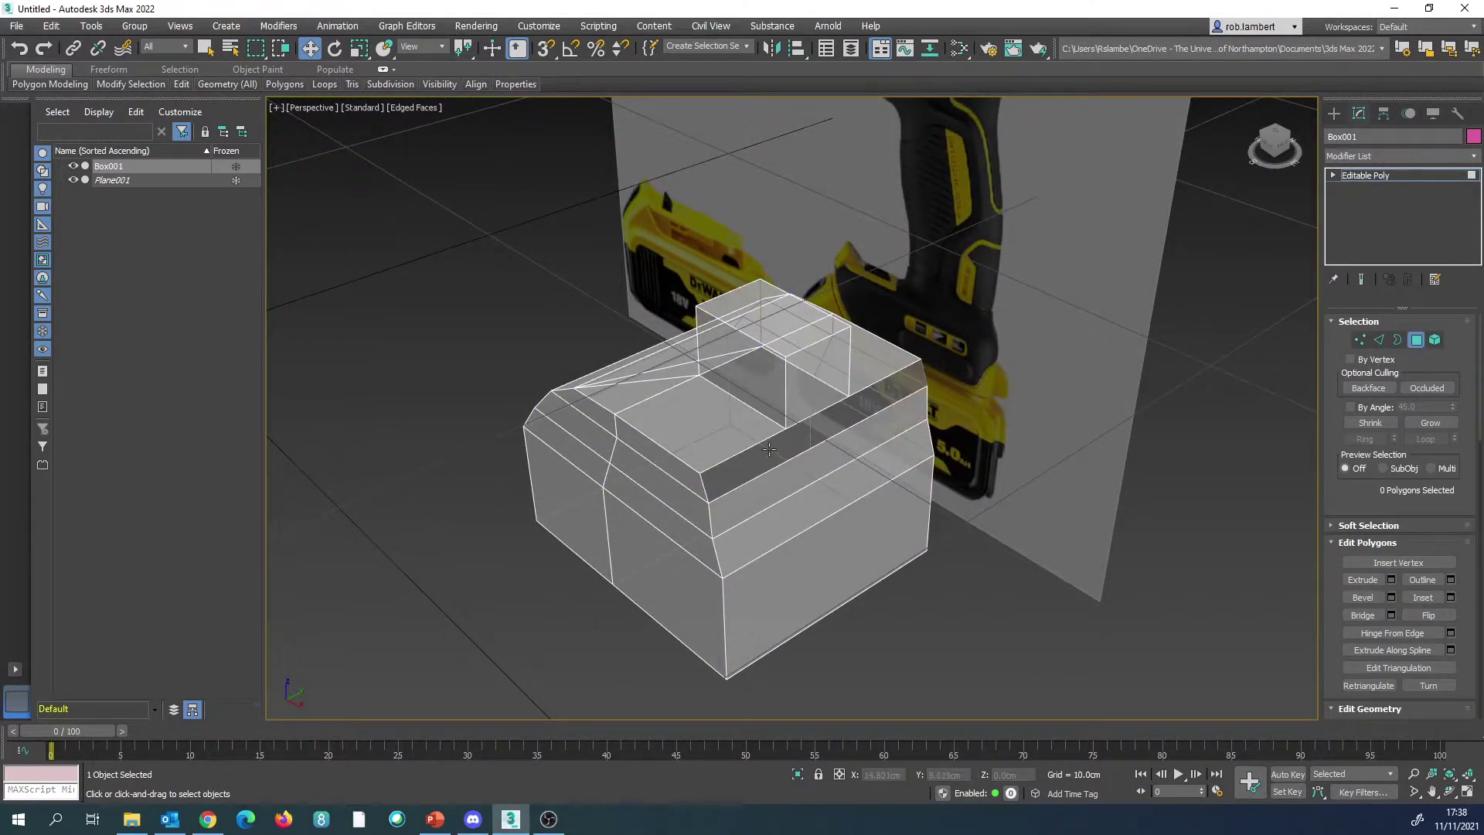
Step: Bridge the three upper open edges of the rear gap to the single long edge below it
click(1379, 339)
click(814, 416)
click(814, 414)
ctrl+click(814, 412)
ctrl+click(870, 390)
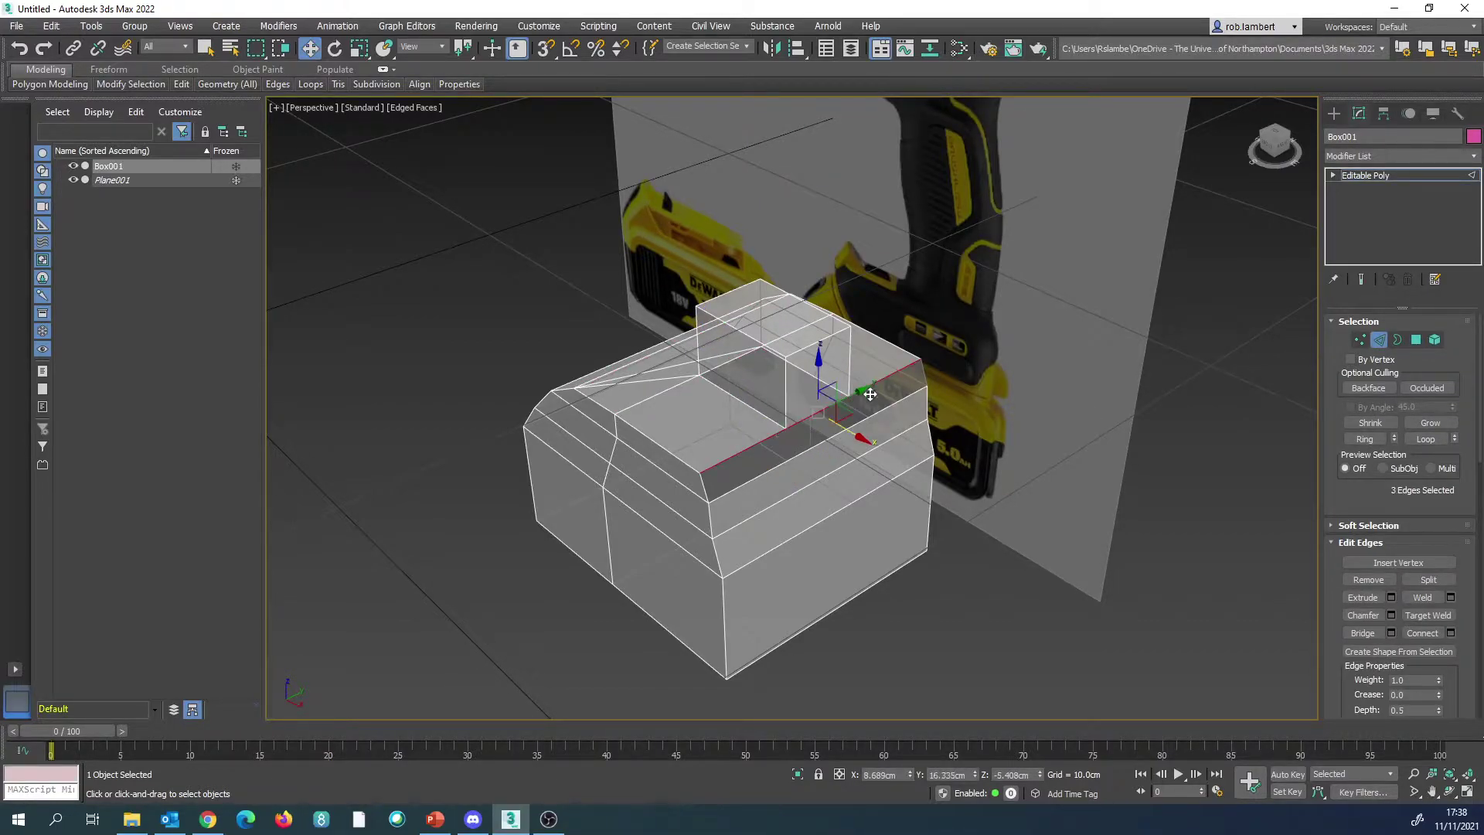
ctrl+click(871, 415)
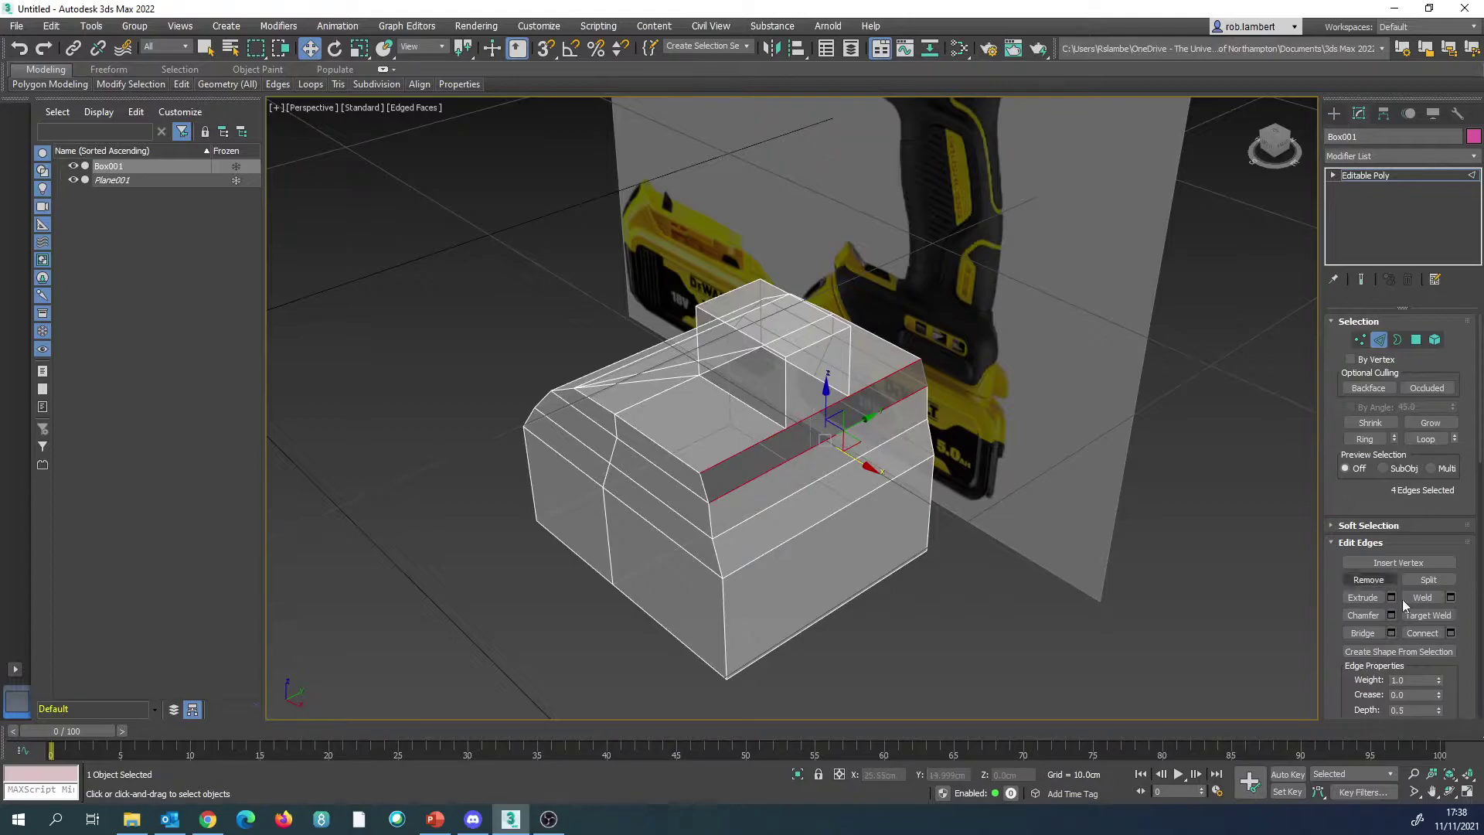
click(1364, 636)
alt+middle_drag(913, 402, 1103, 418)
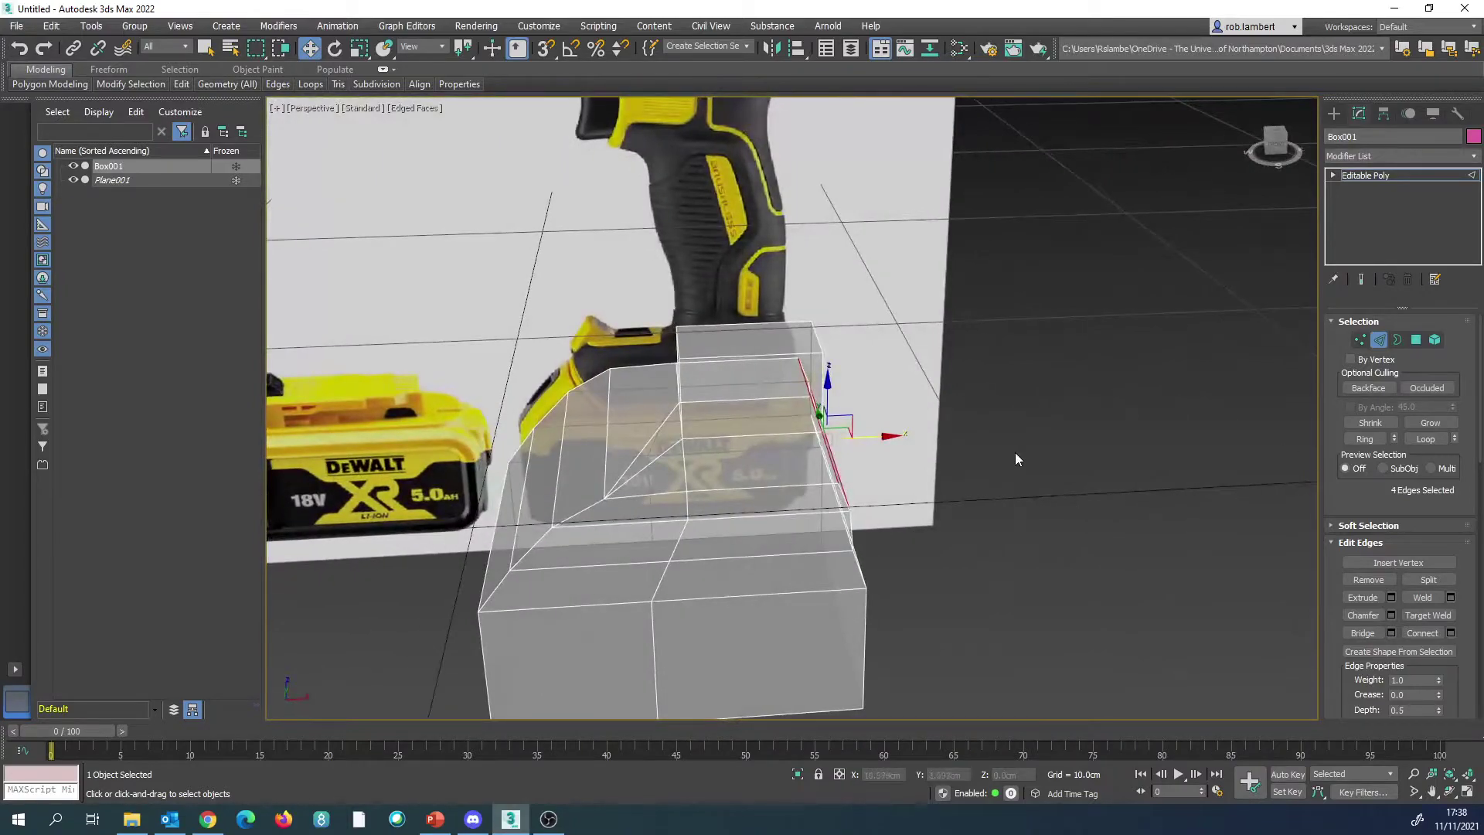
Step: Extrude the handle's top polygon upward four times by 2.715 cm each, up to the reference motor housing
key(f)
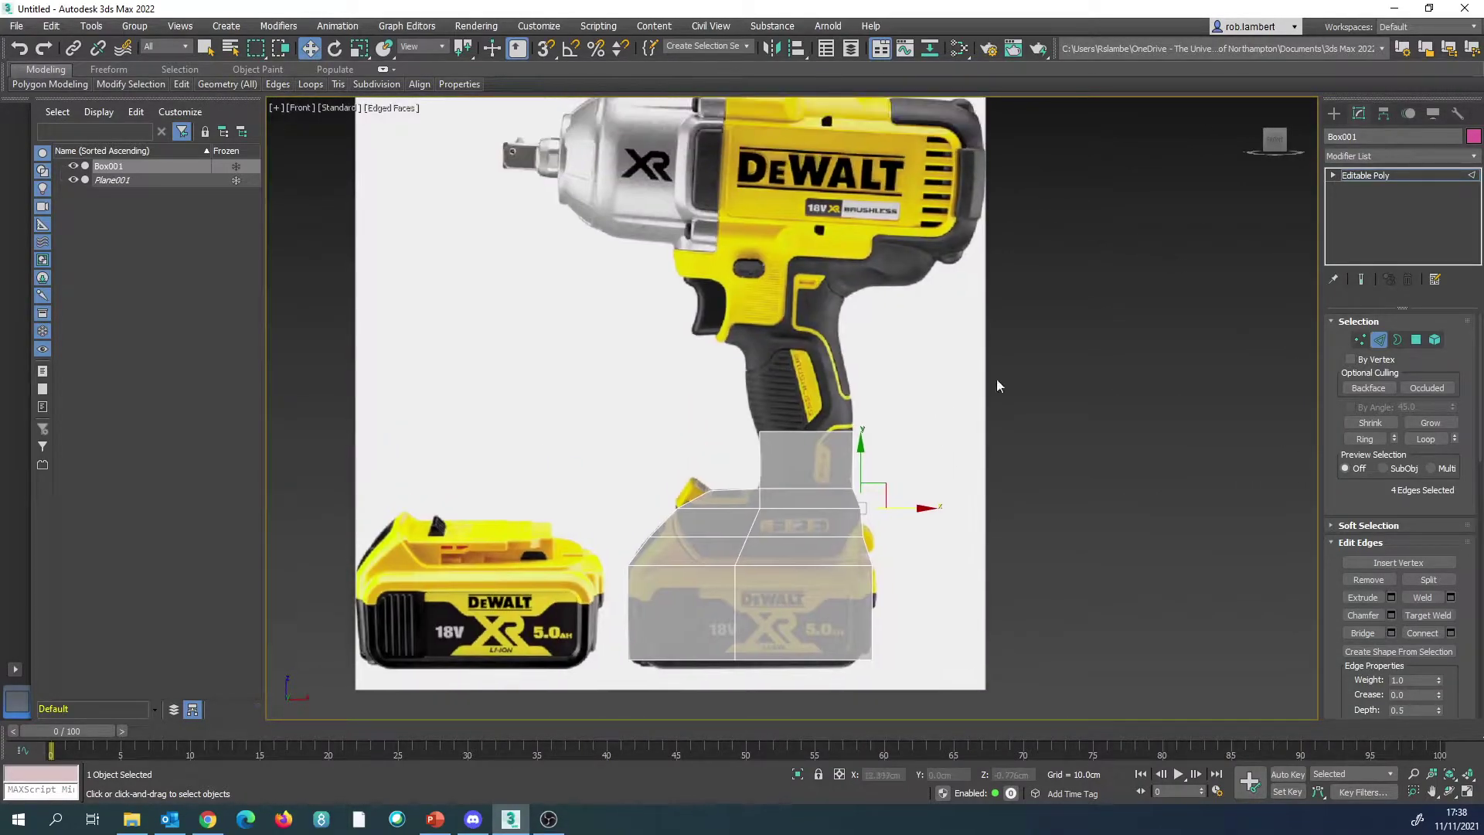
click(1415, 341)
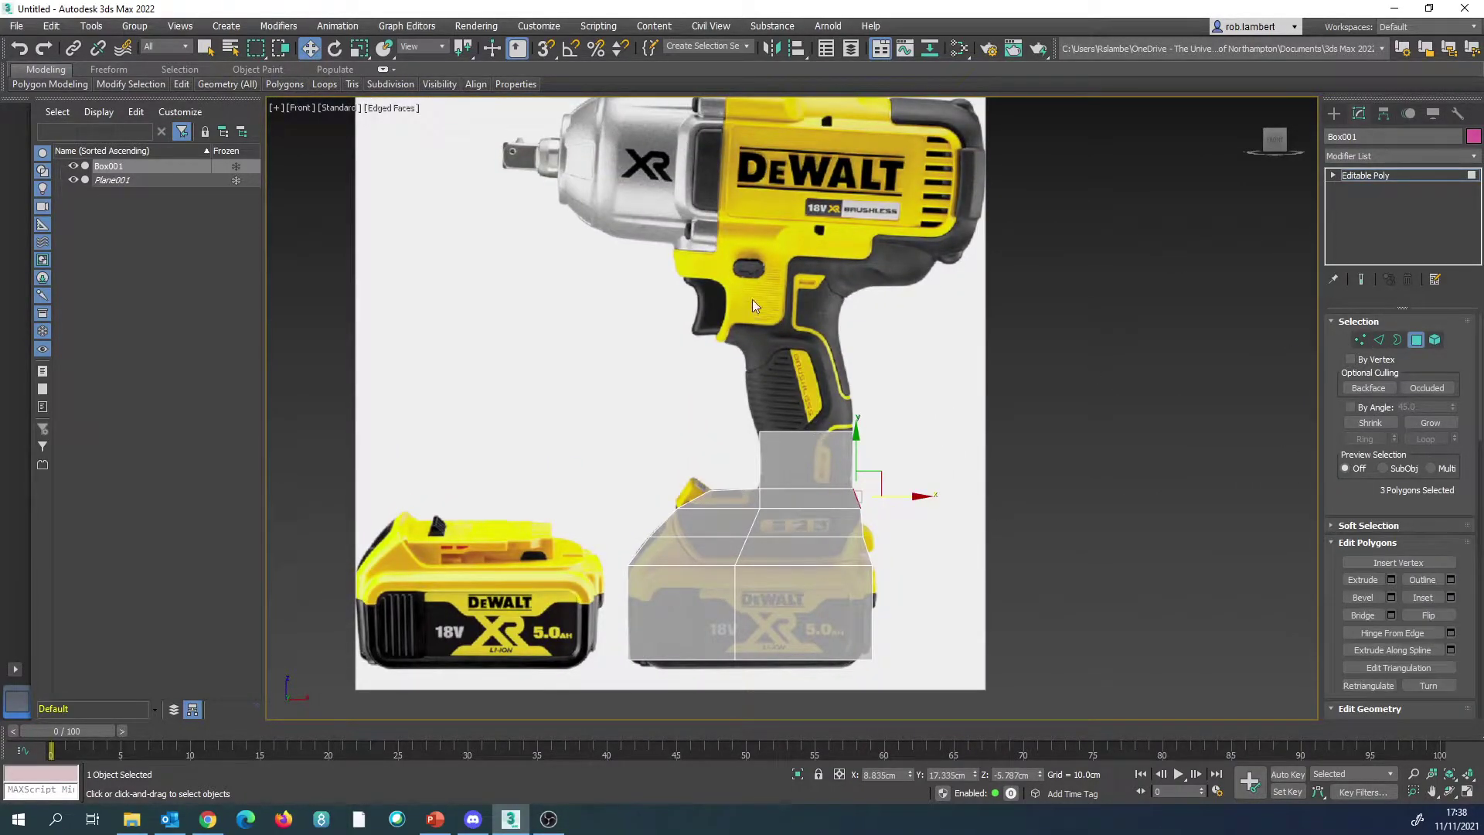
key(p)
click(760, 370)
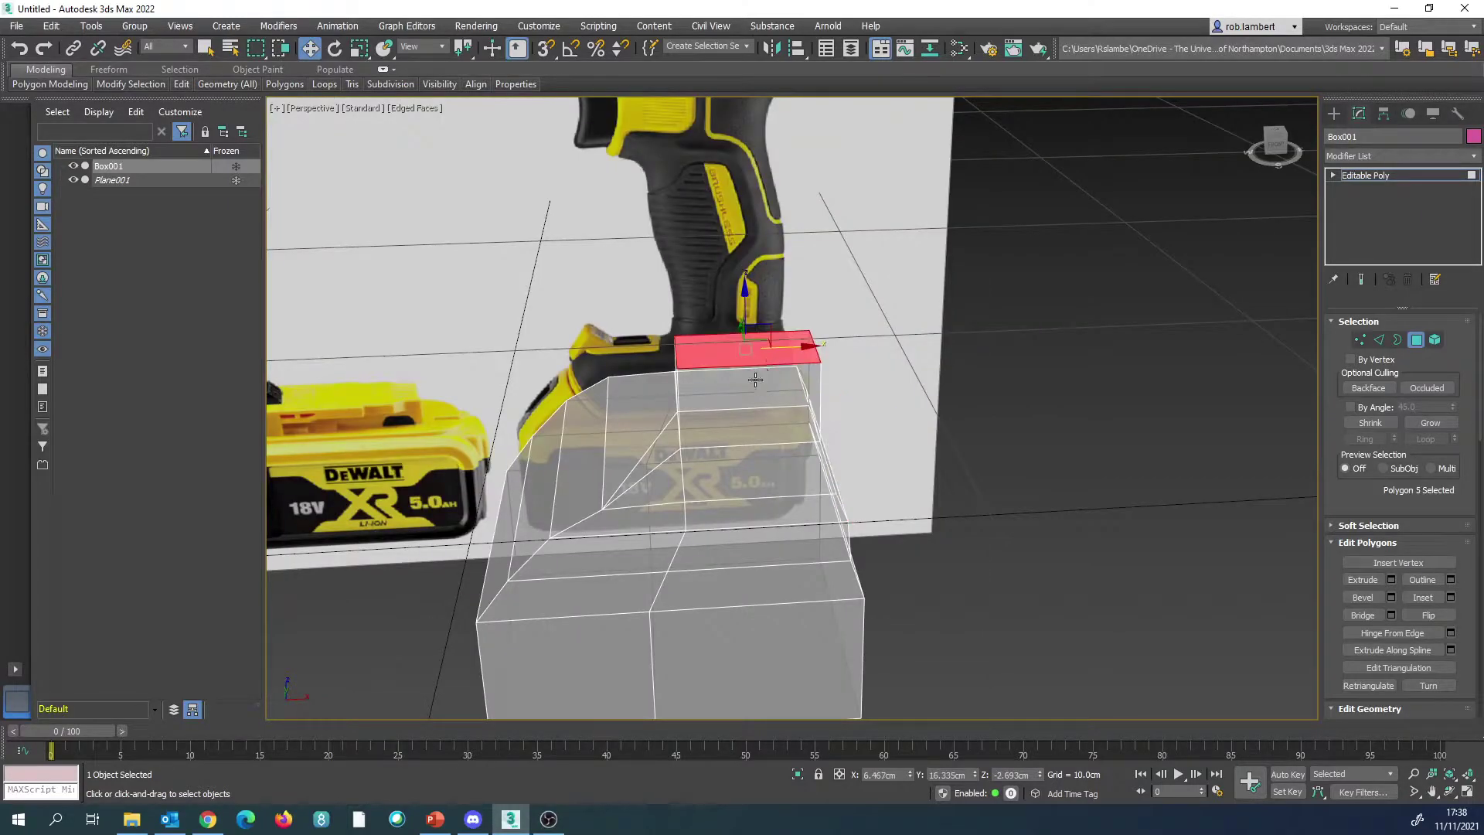
key(alt+x)
alt+middle_drag(769, 387, 997, 376)
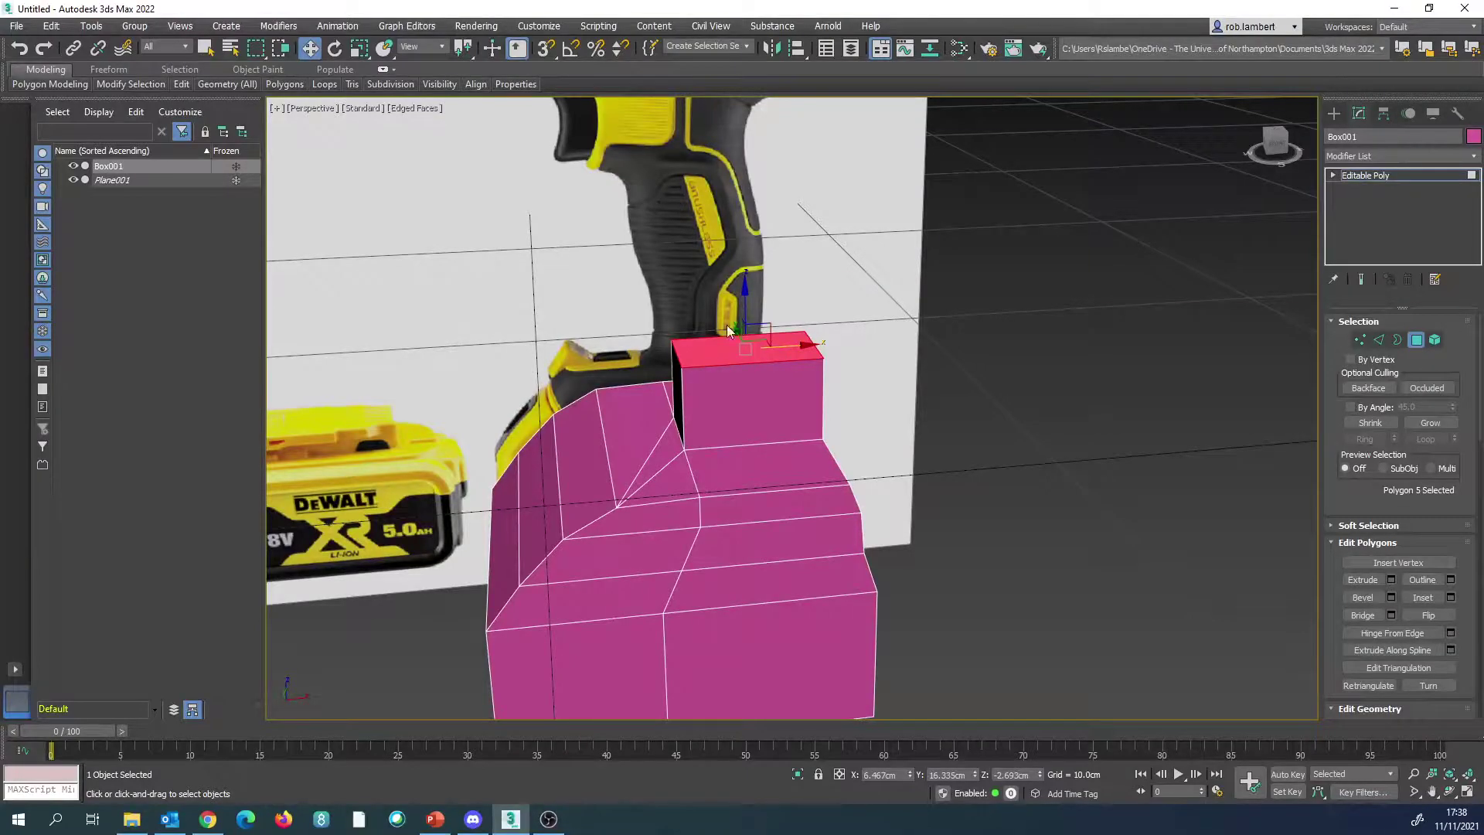
key(f)
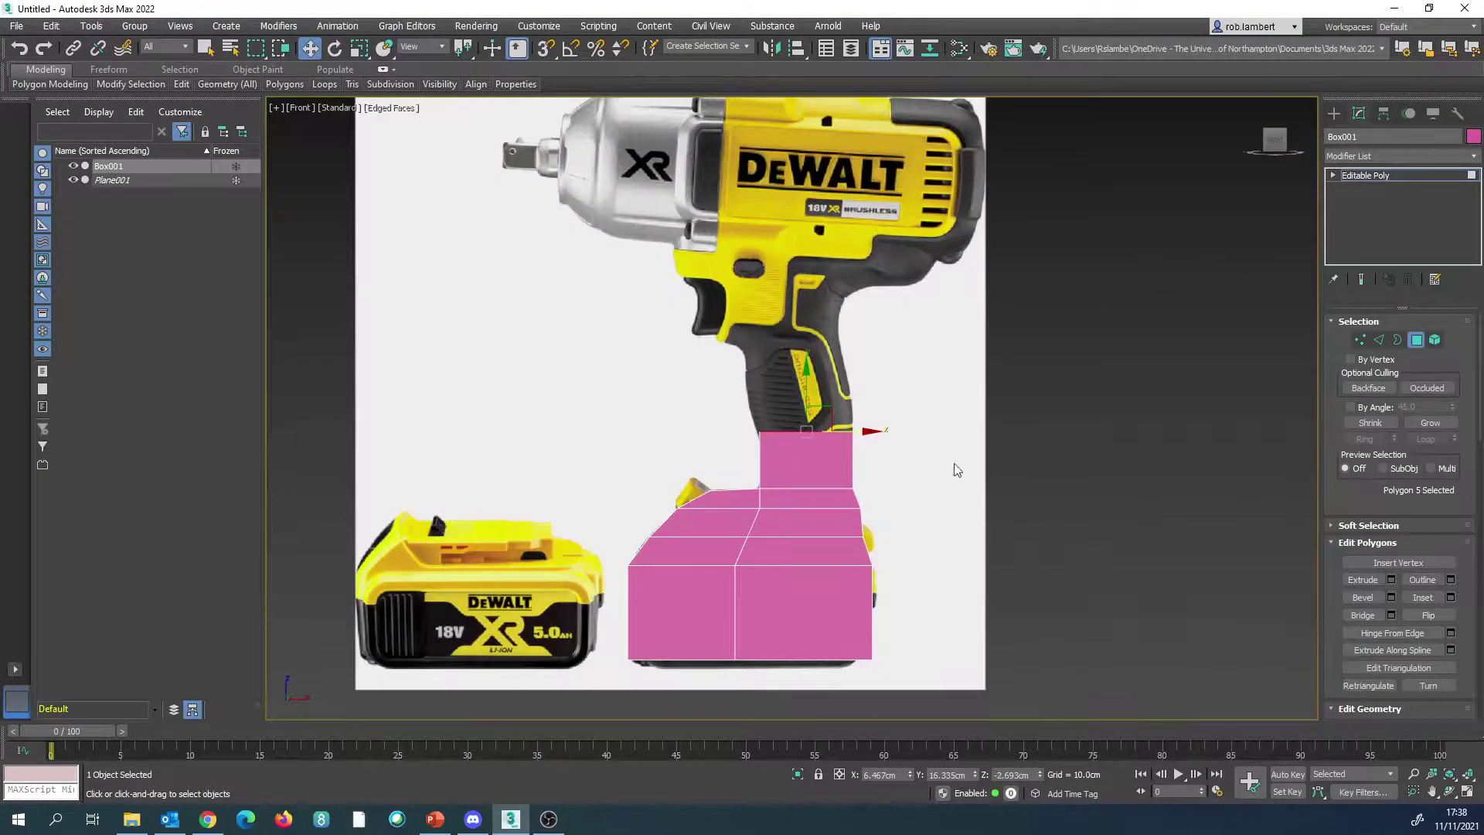
click(1392, 580)
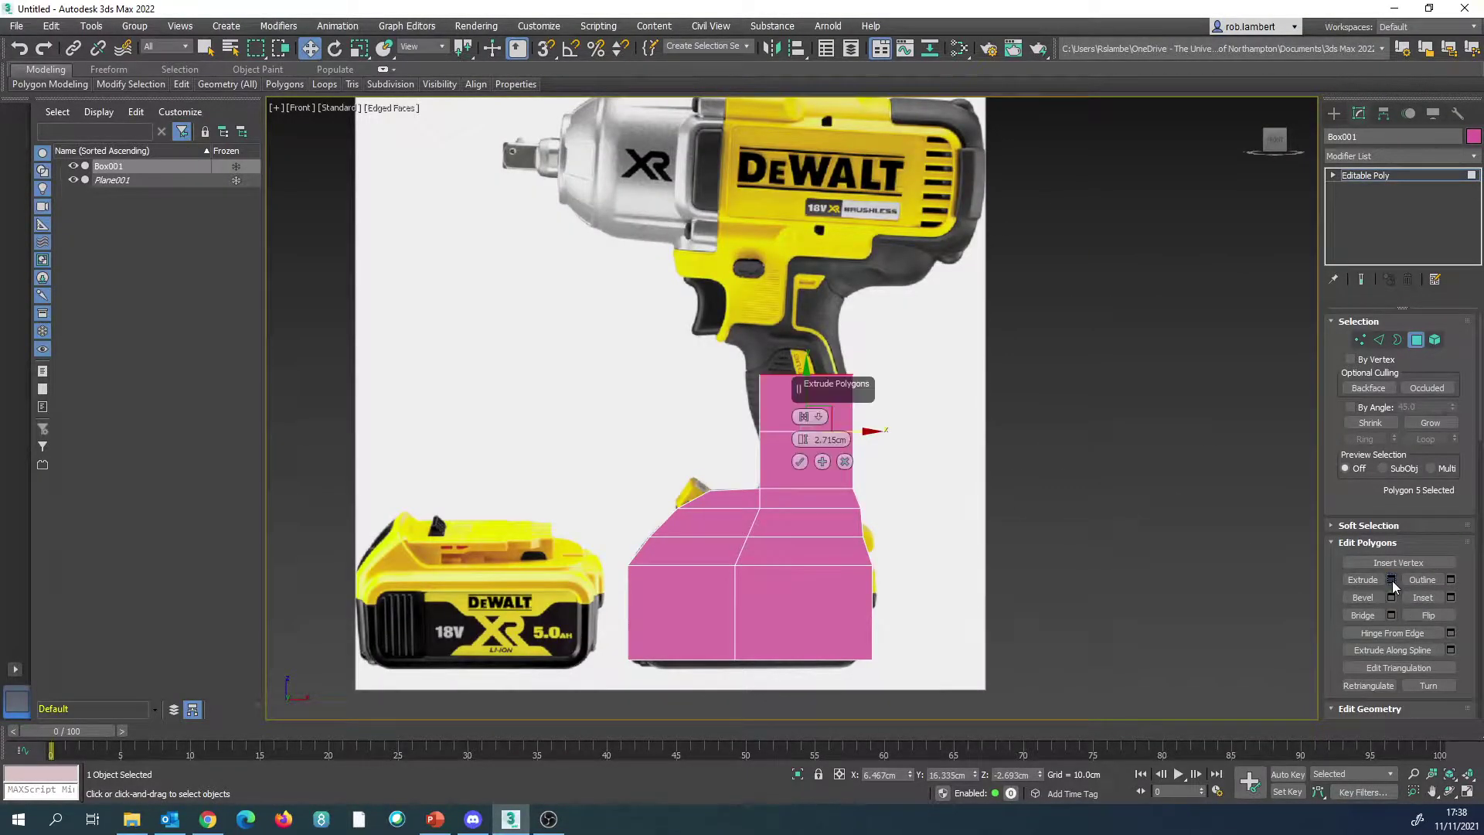
click(823, 462)
click(823, 462)
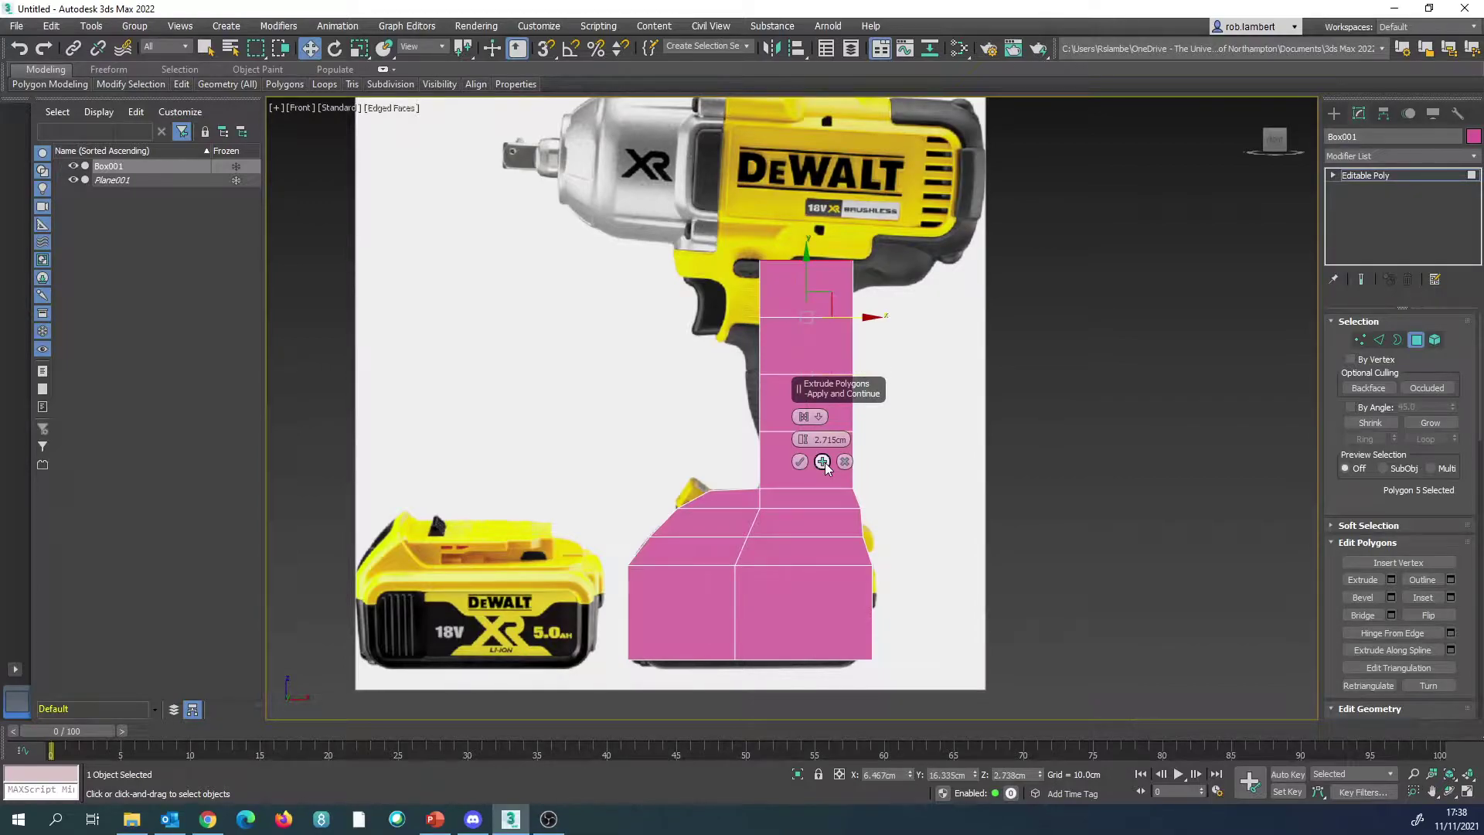
click(823, 462)
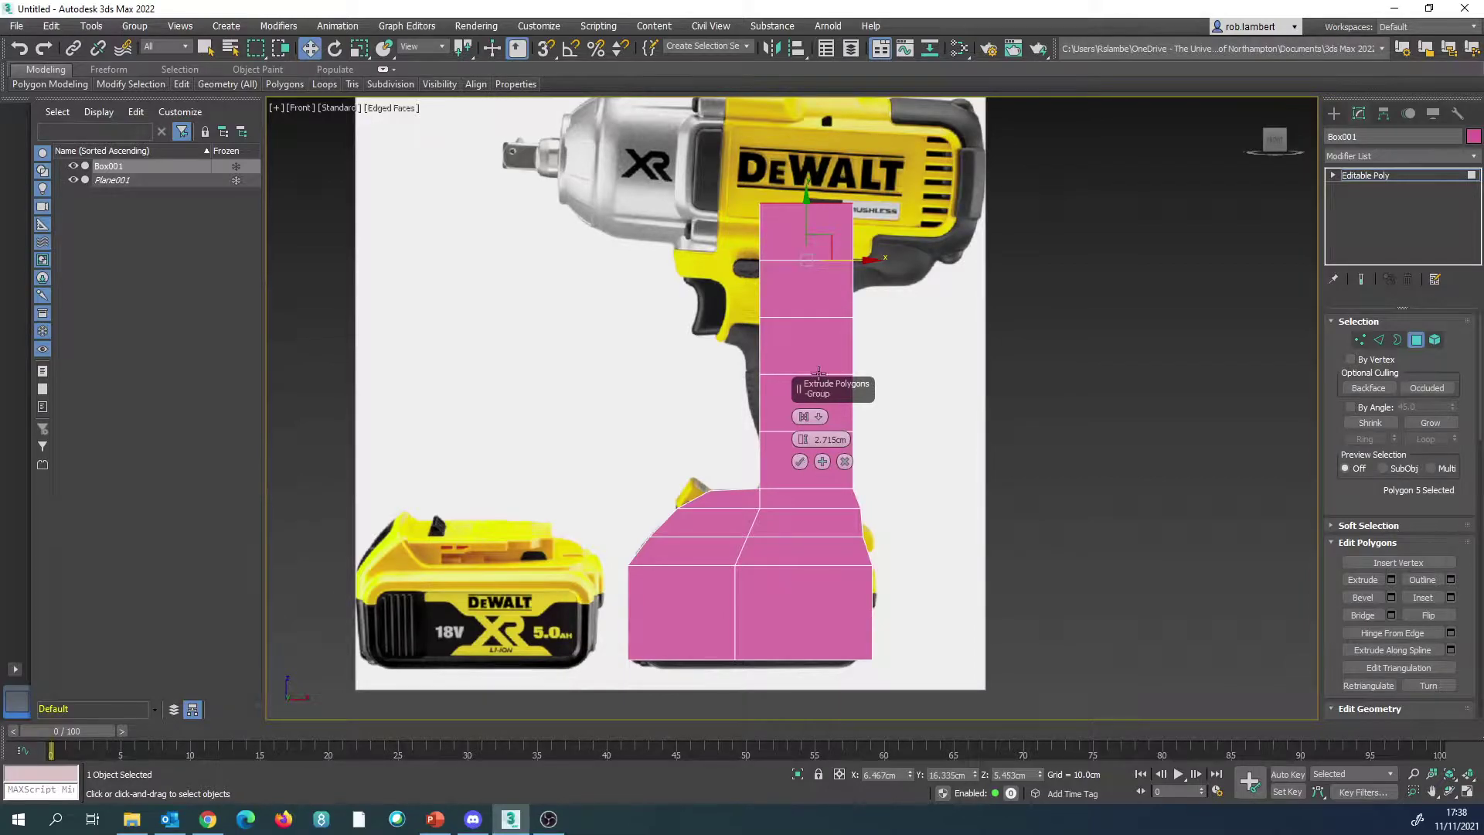
click(801, 462)
Step: Make the model see-through and move the lower and middle handle vertices to follow the reference grip's curved outline
key(alt+x)
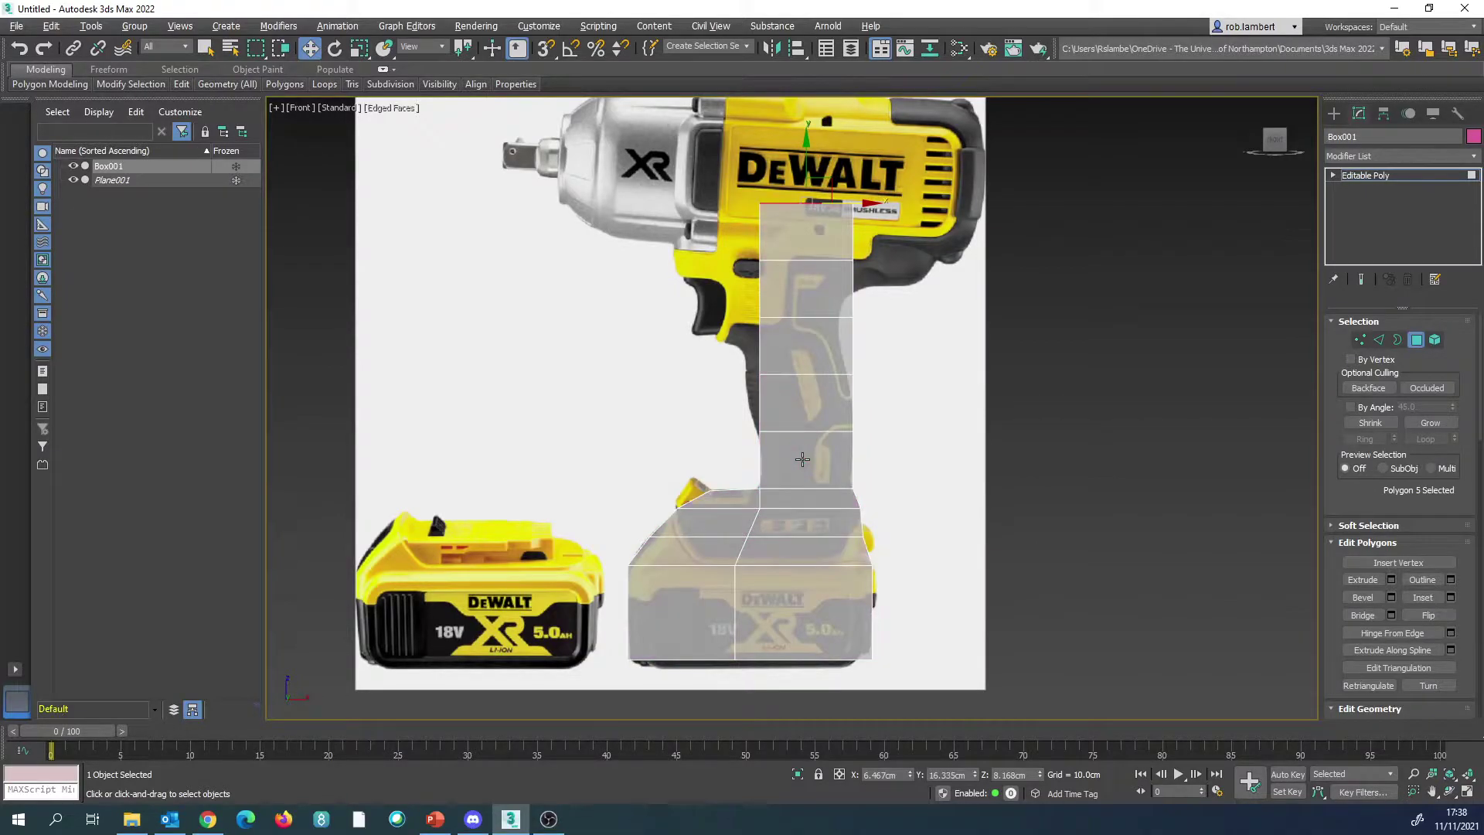
click(1360, 341)
drag(773, 446, 773, 446)
drag(739, 369, 889, 374)
drag(887, 305, 866, 328)
drag(749, 332, 784, 314)
drag(783, 315, 784, 315)
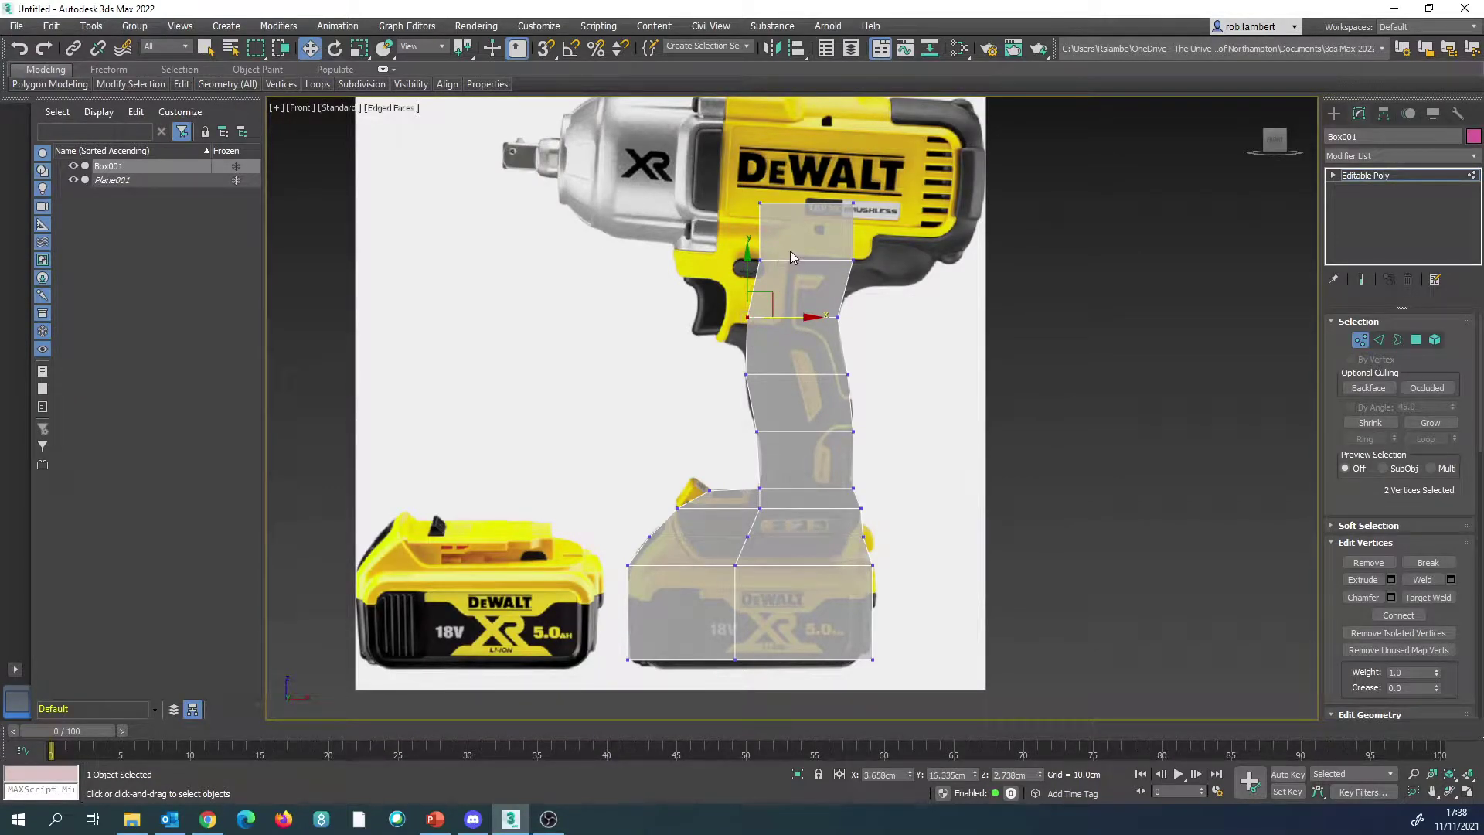
Step: Reposition the two topmost vertex rows of the handle, stretching their rear vertices back along the underside of the motor housing
drag(762, 270, 796, 260)
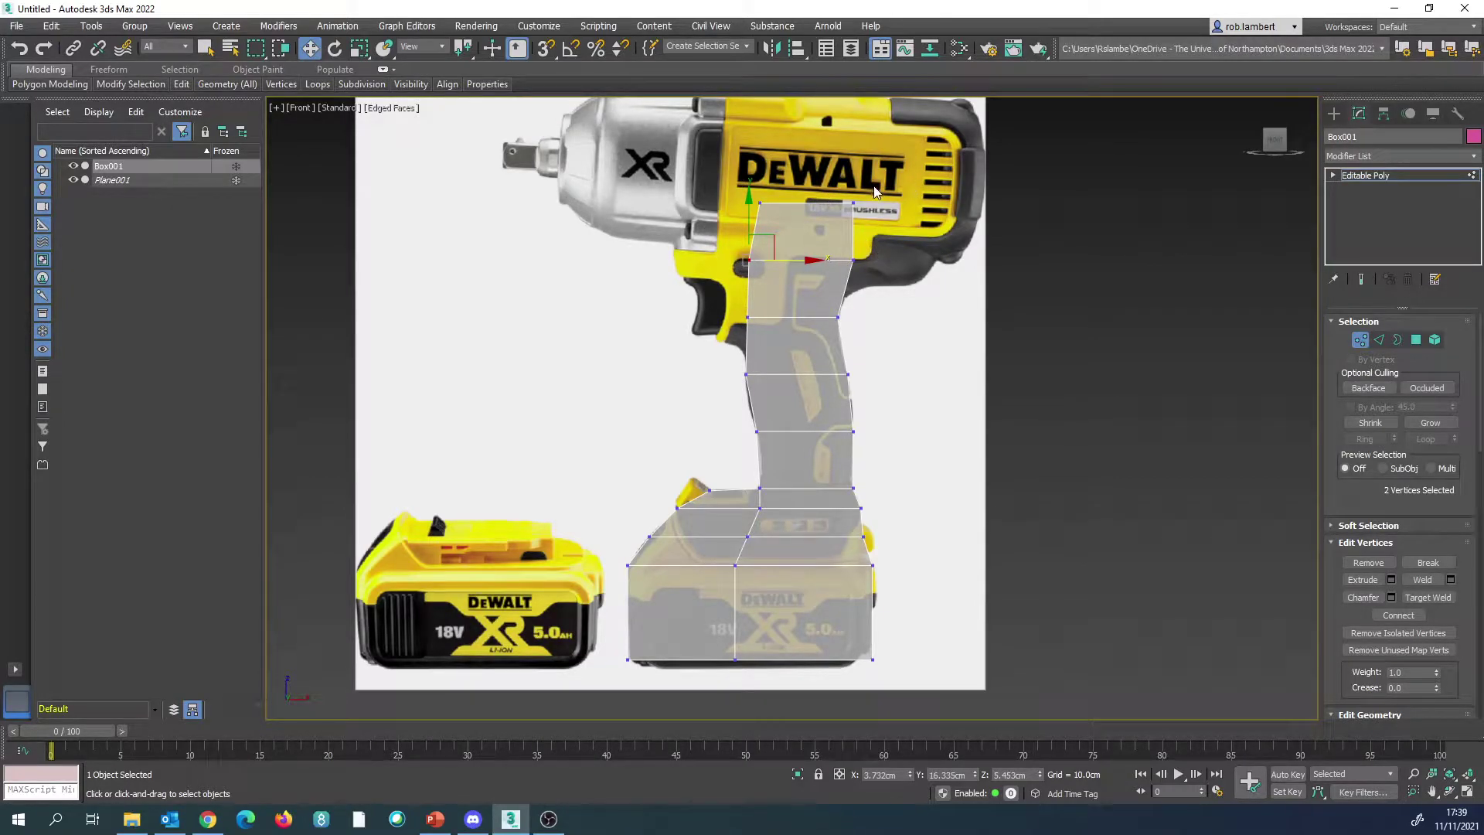
drag(879, 189, 836, 218)
drag(828, 272, 891, 261)
drag(886, 188, 963, 225)
drag(779, 249, 740, 284)
mouse_move(748, 221)
mouse_down()
mouse_move(747, 244)
mouse_move(781, 185)
mouse_move(773, 229)
mouse_up()
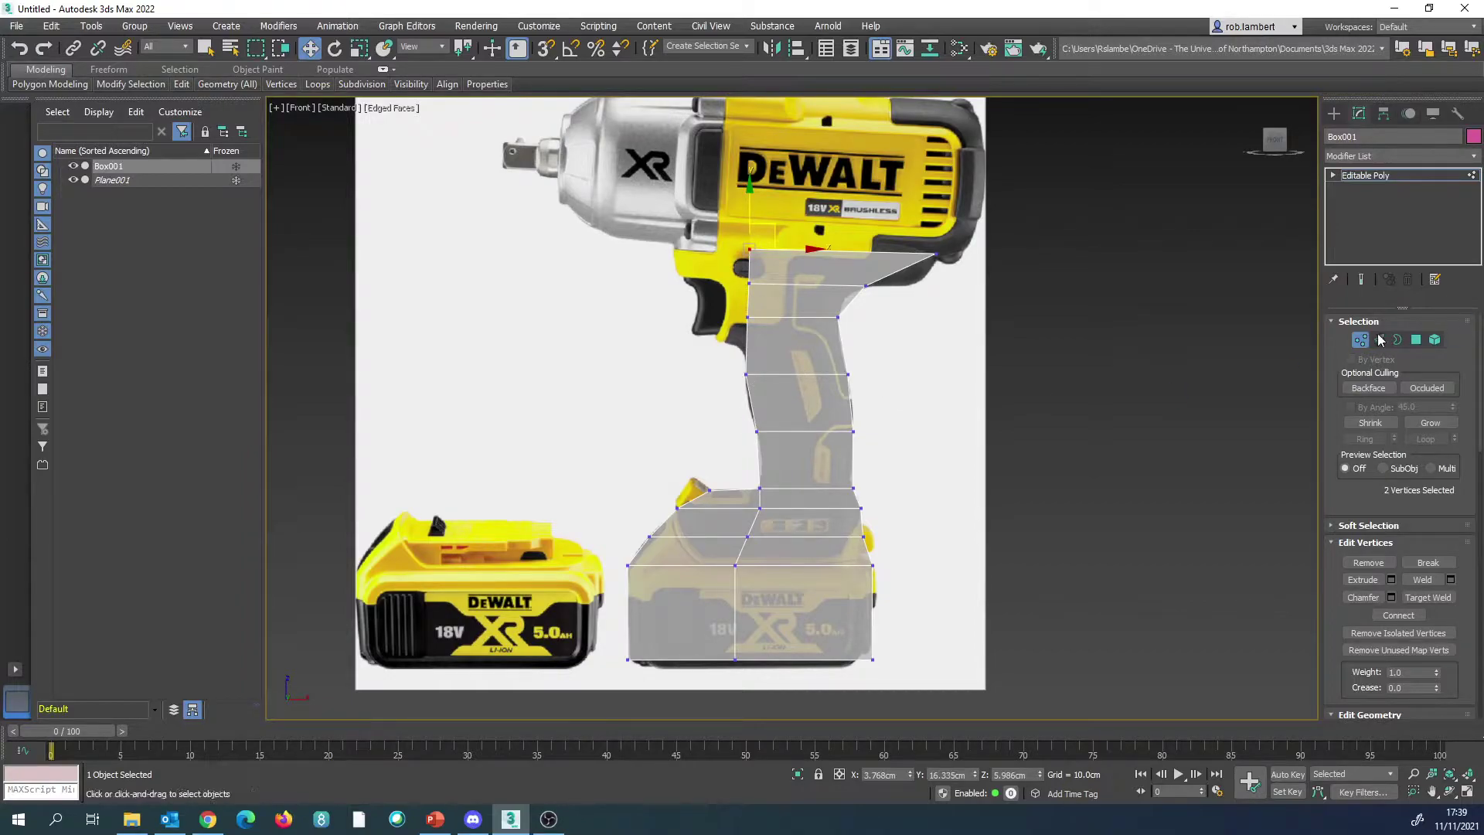
Step: Connect a new edge across the slanted underside of the rear overhang and move it about 0.84 cm back and 0.56 cm down
key(2)
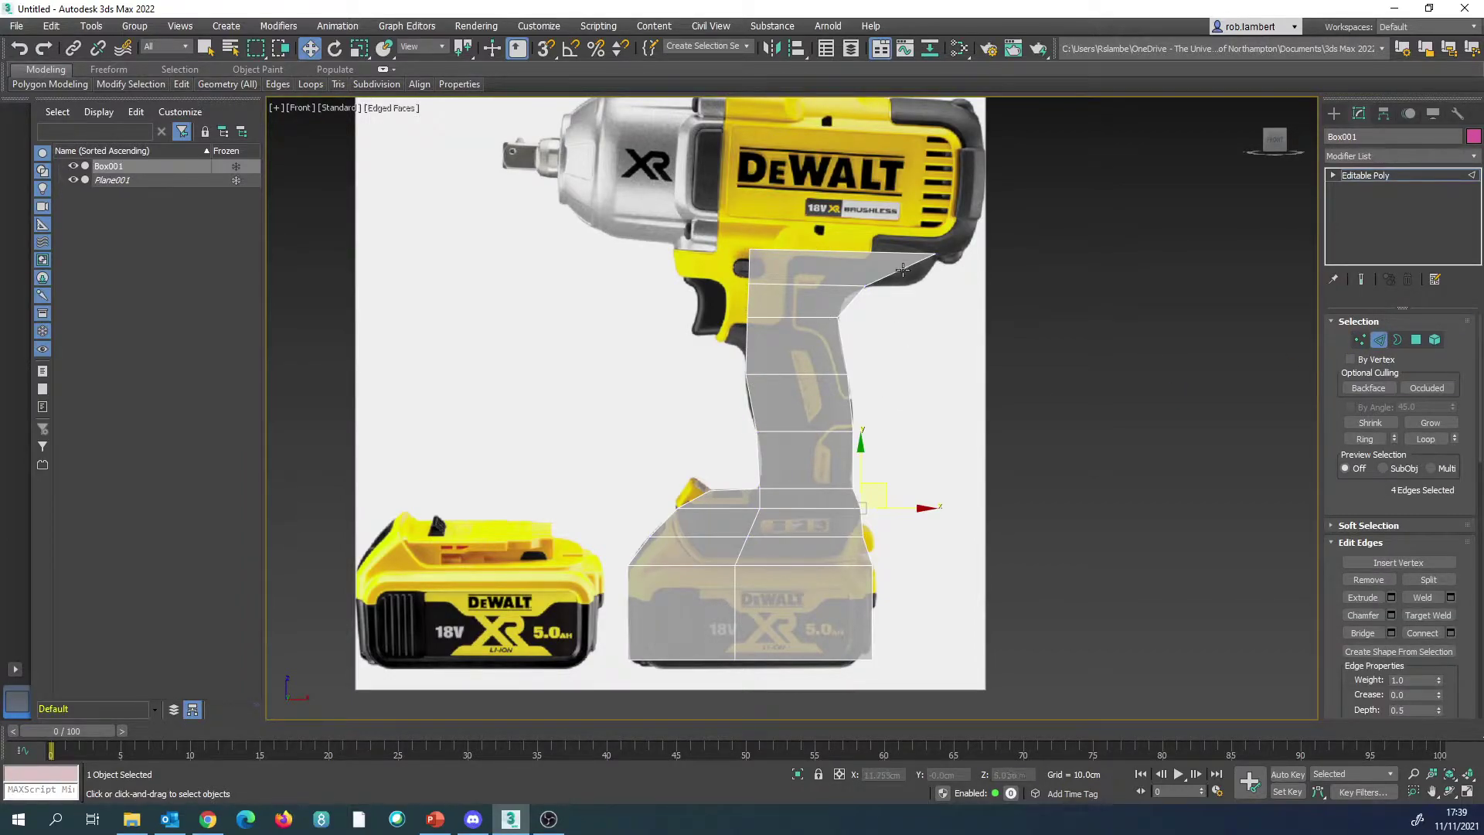
click(895, 271)
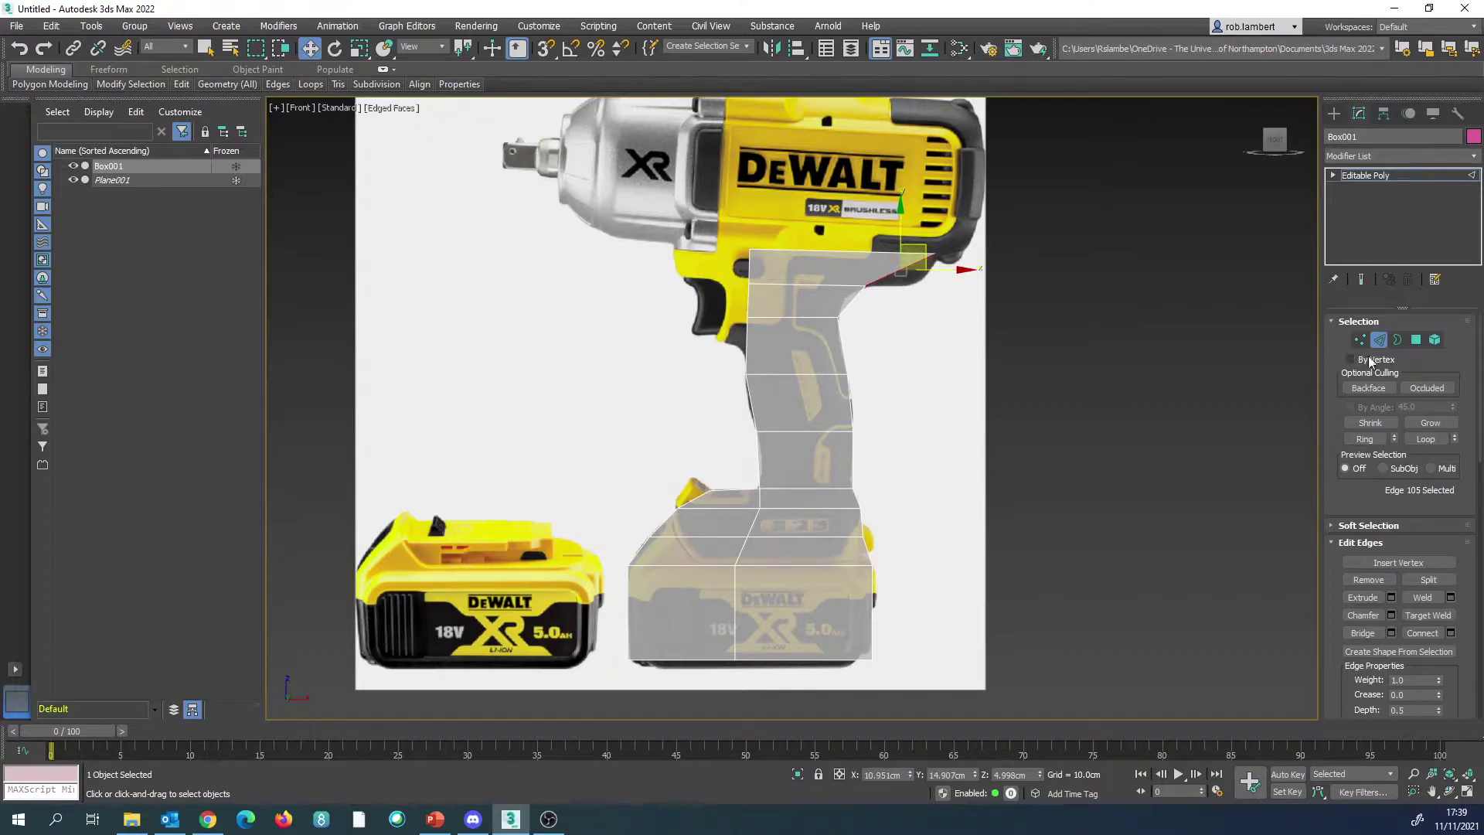
key(p)
middle_drag(918, 299, 773, 232)
scroll(915, 340, down, 3)
key(alt+x)
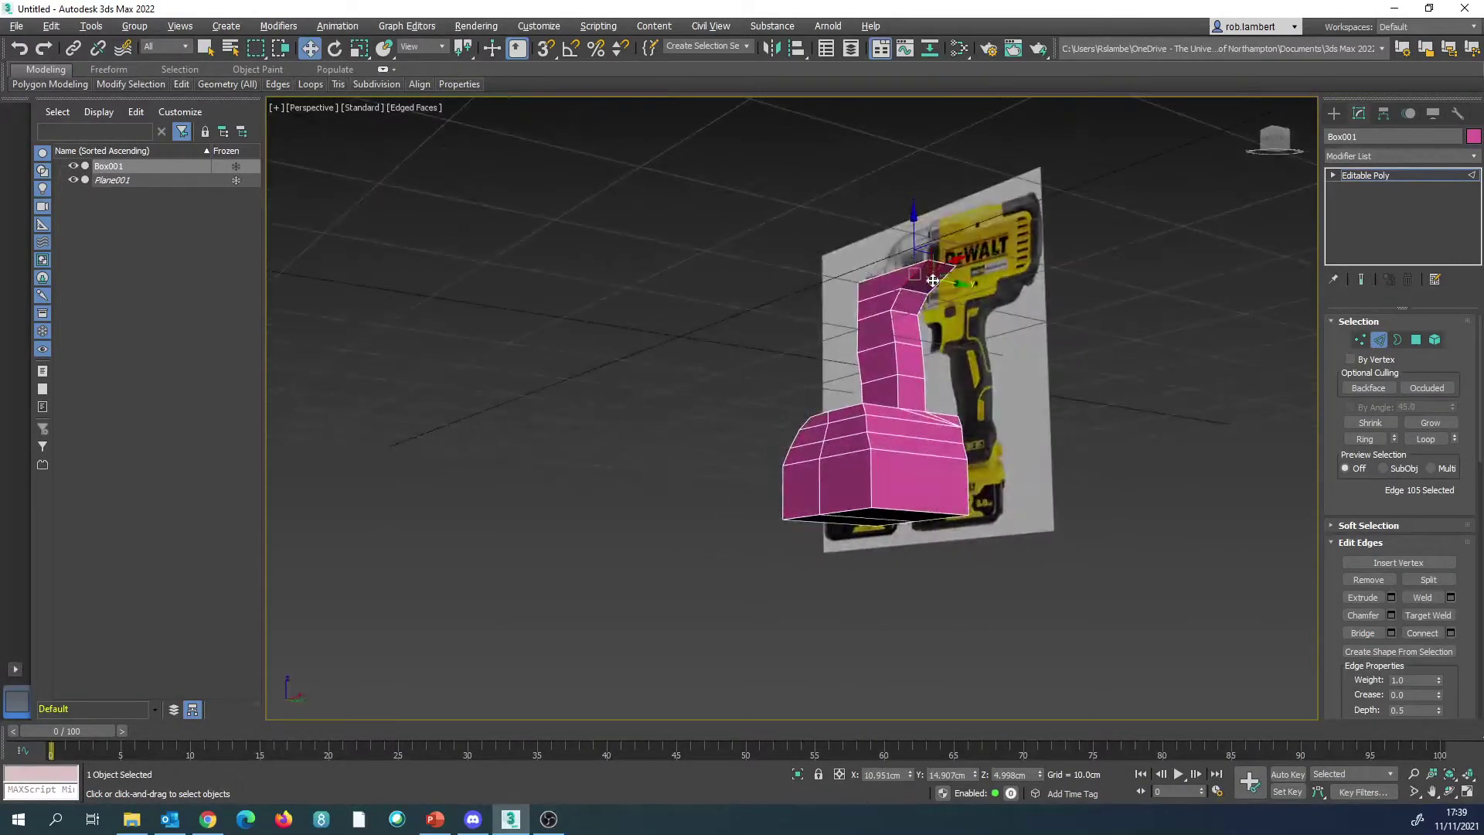
click(1450, 633)
click(800, 484)
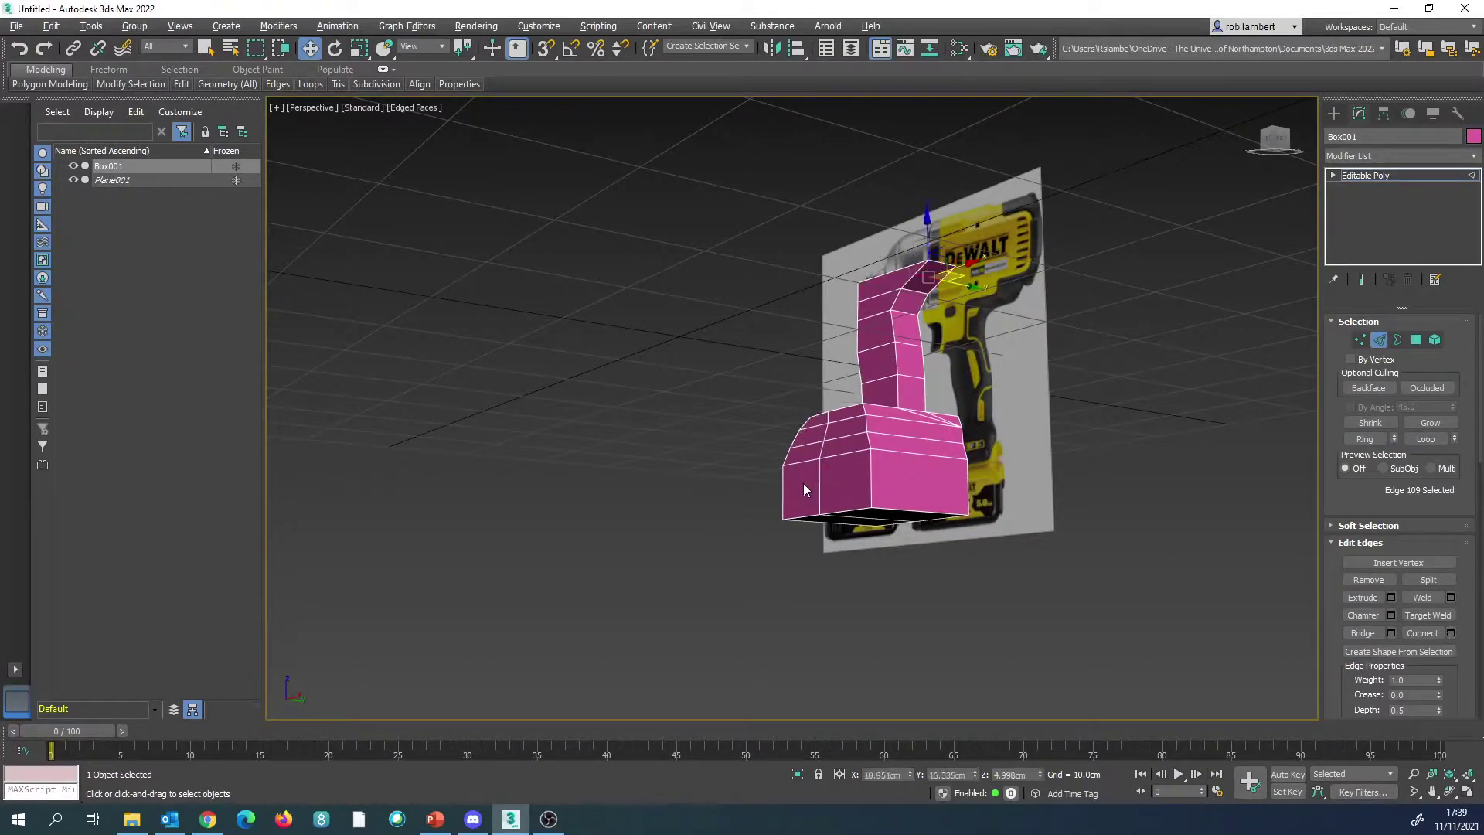
key(f)
drag(928, 249, 946, 260)
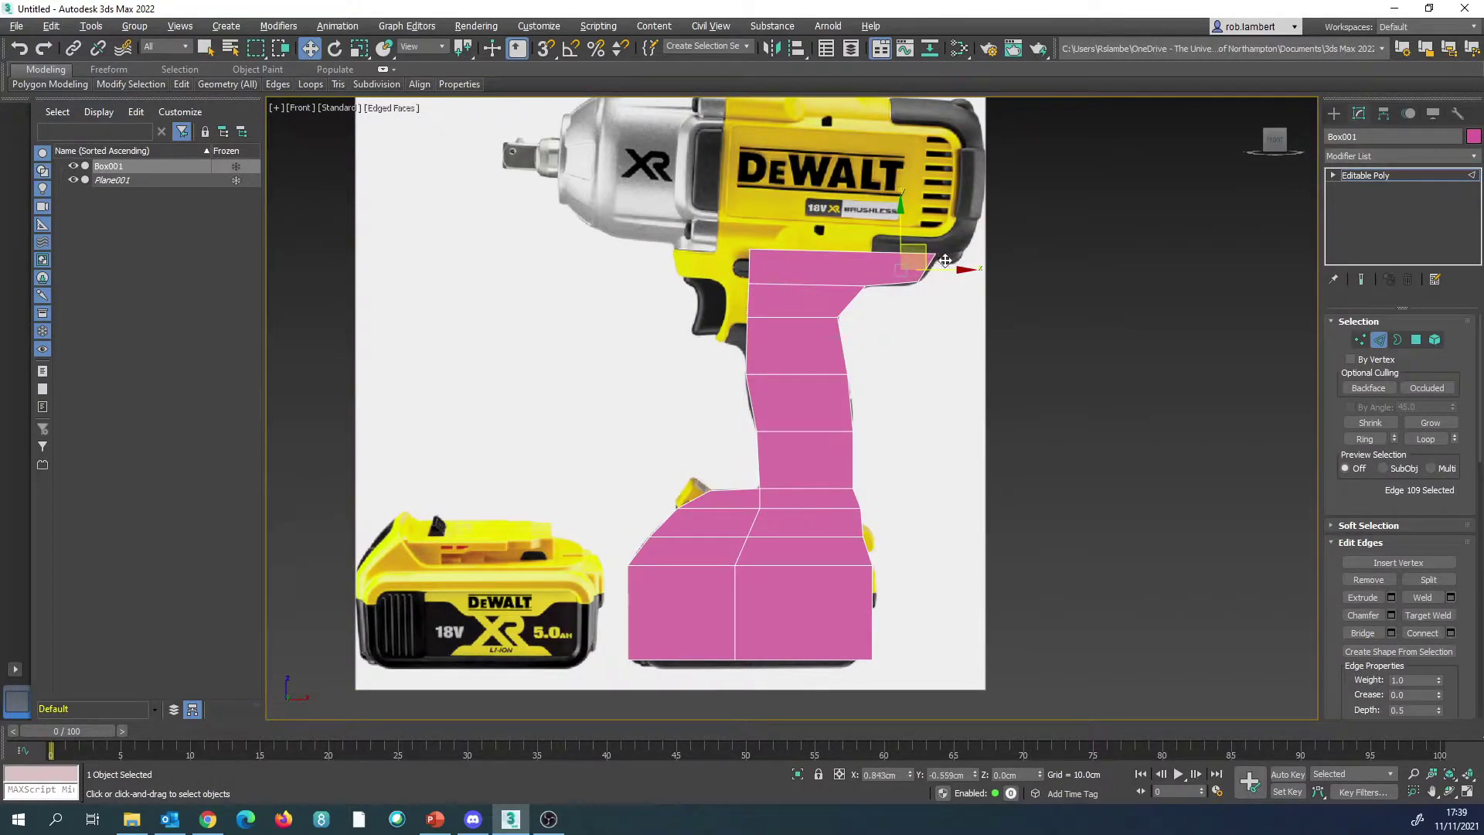
Step: Extrude the three uppermost polygons on the front of the handle forward by 2.715 cm
click(1360, 339)
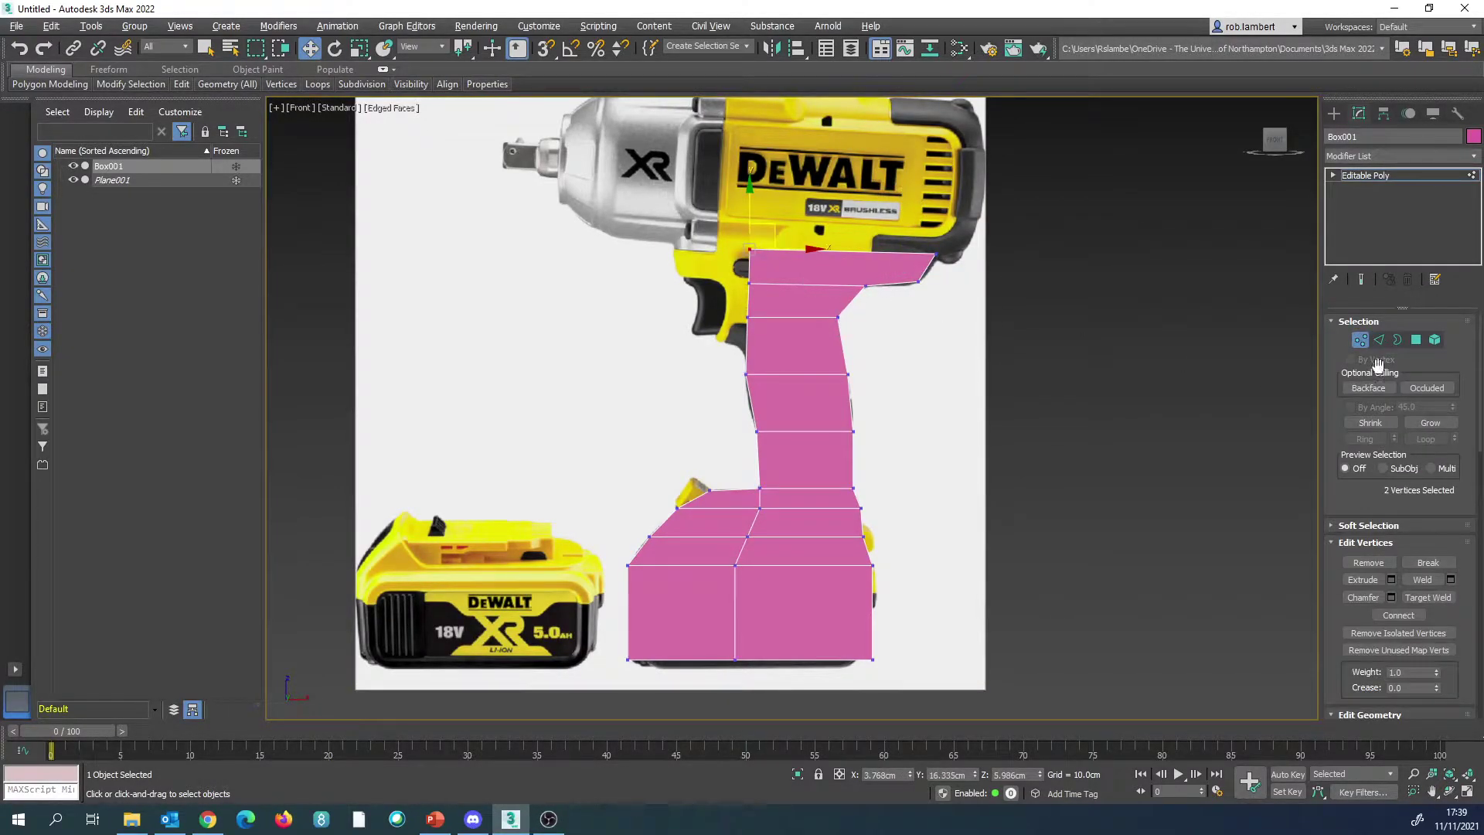
click(1417, 340)
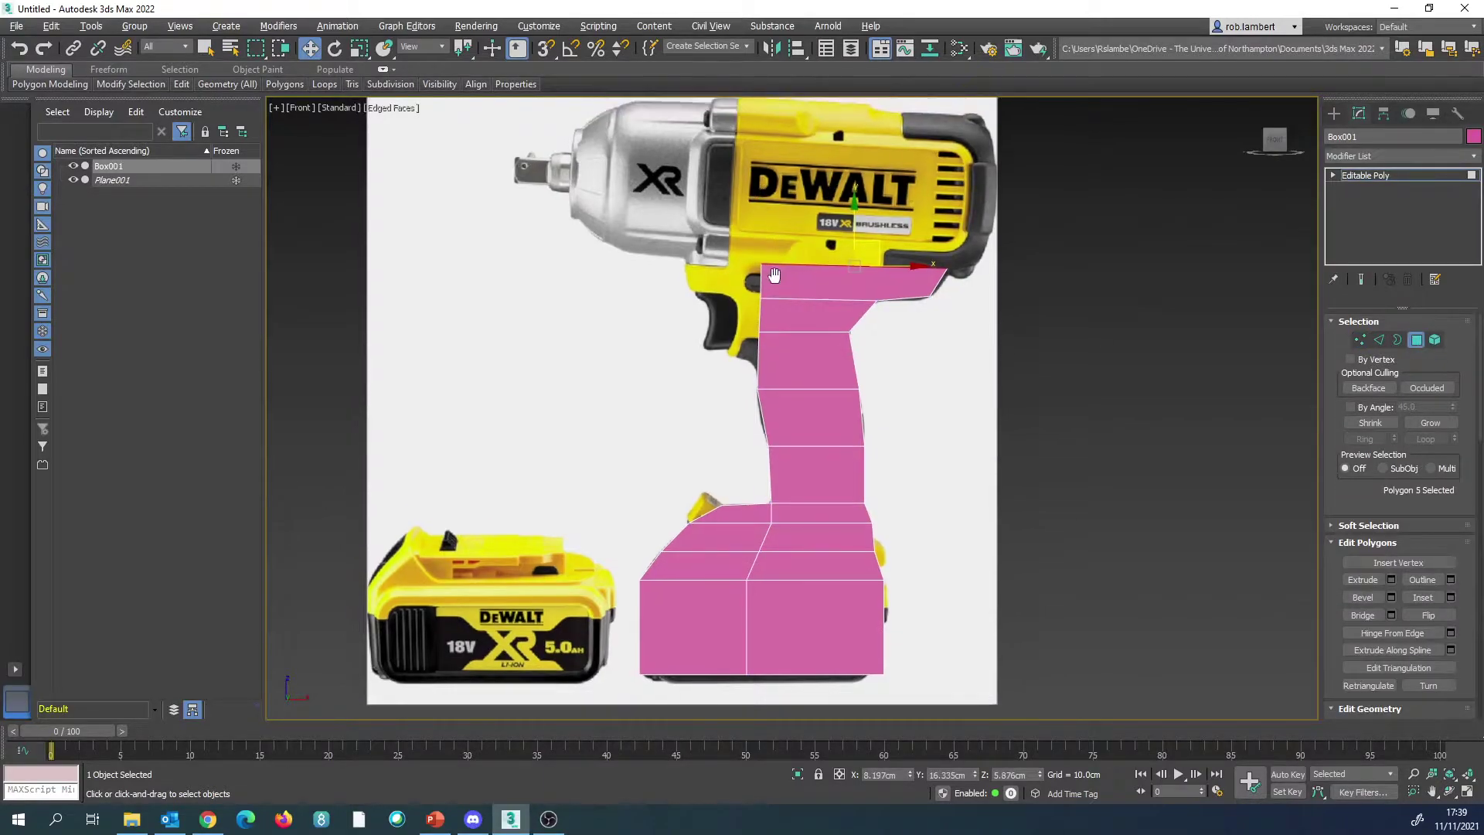
key(p)
alt+middle_drag(846, 310, 1036, 334)
click(893, 297)
ctrl+click(896, 313)
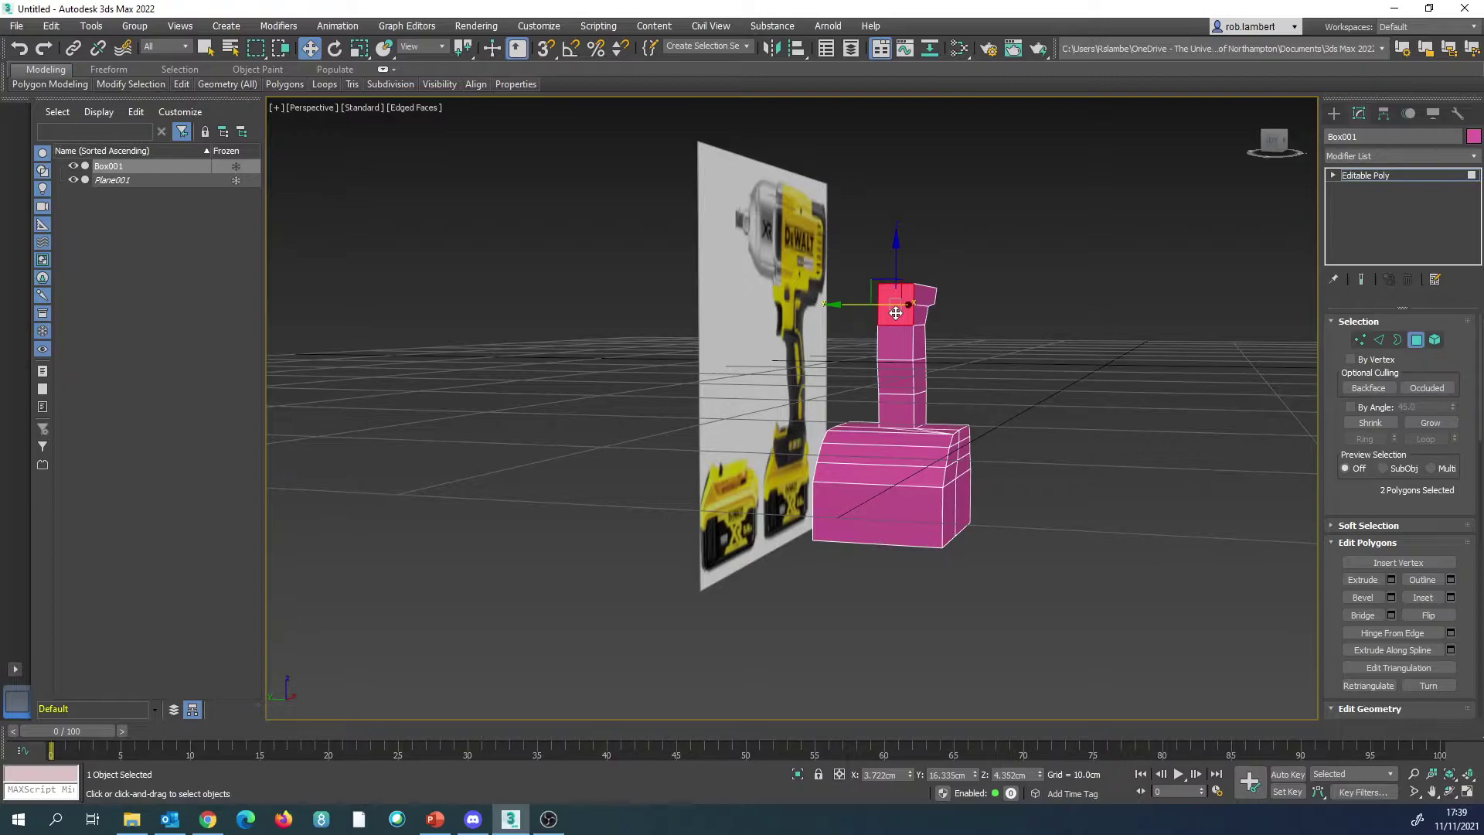
key(f)
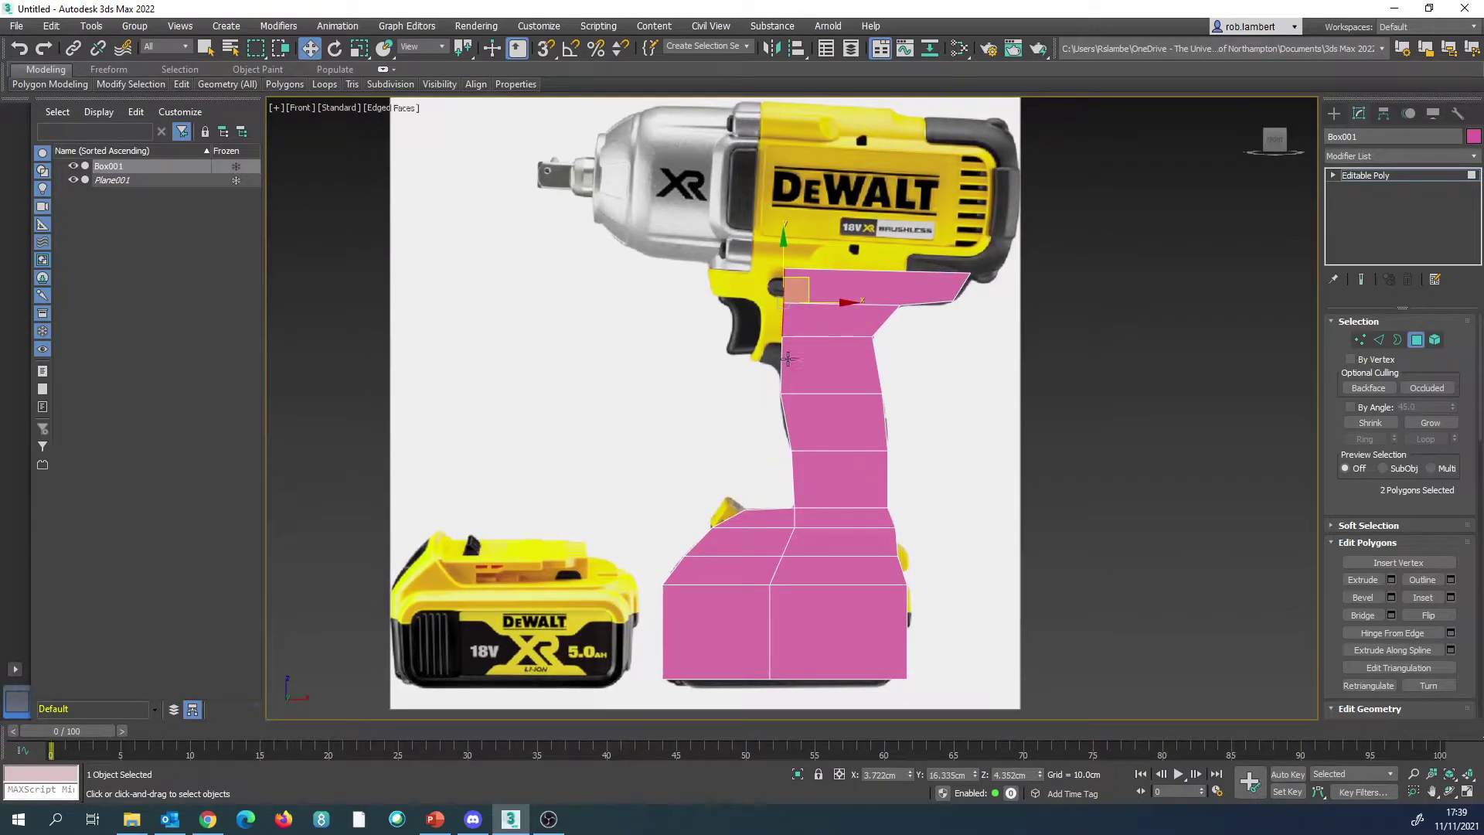
key(p)
ctrl+click(907, 343)
key(f)
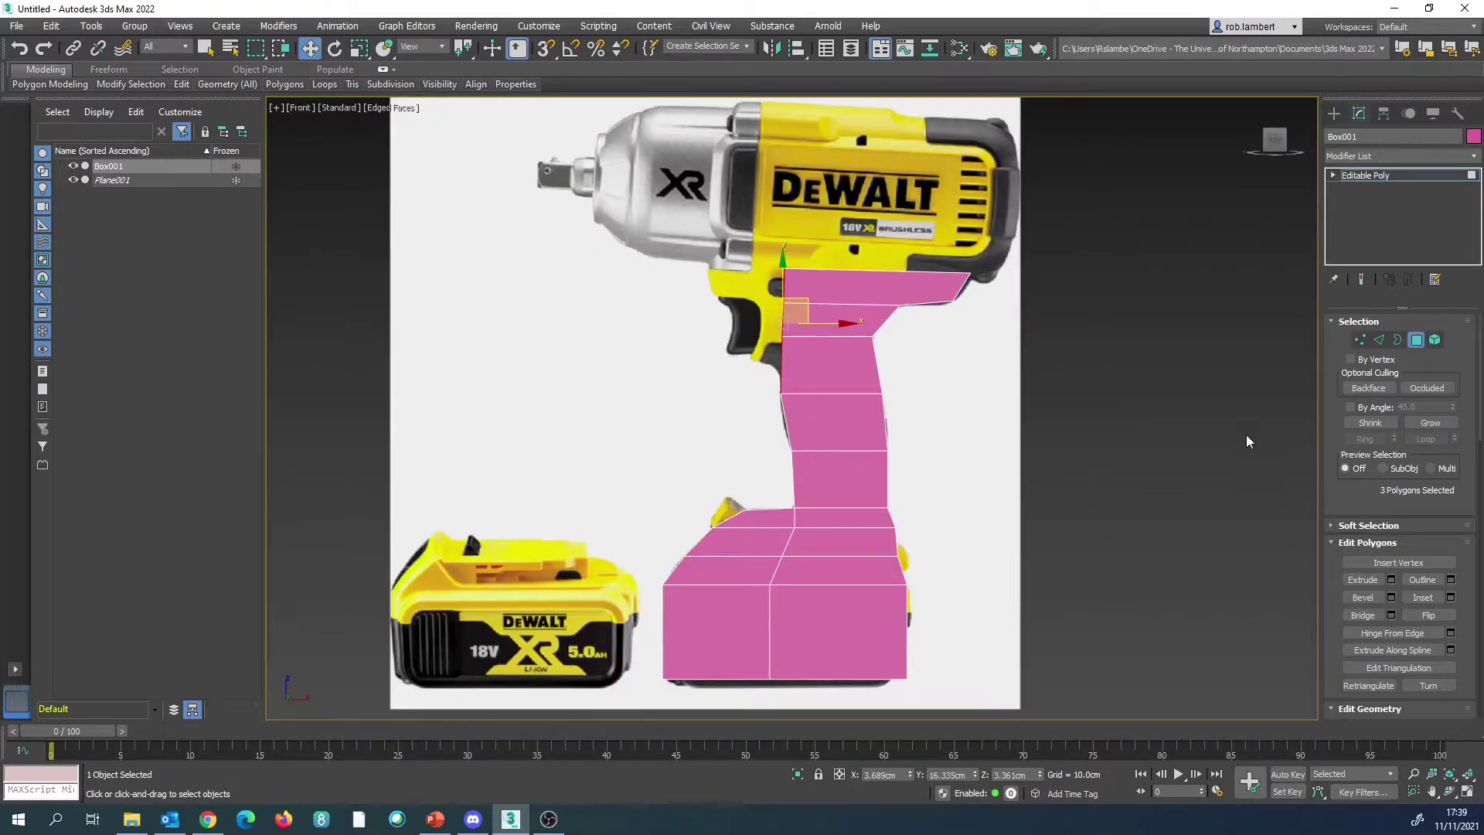
click(1392, 579)
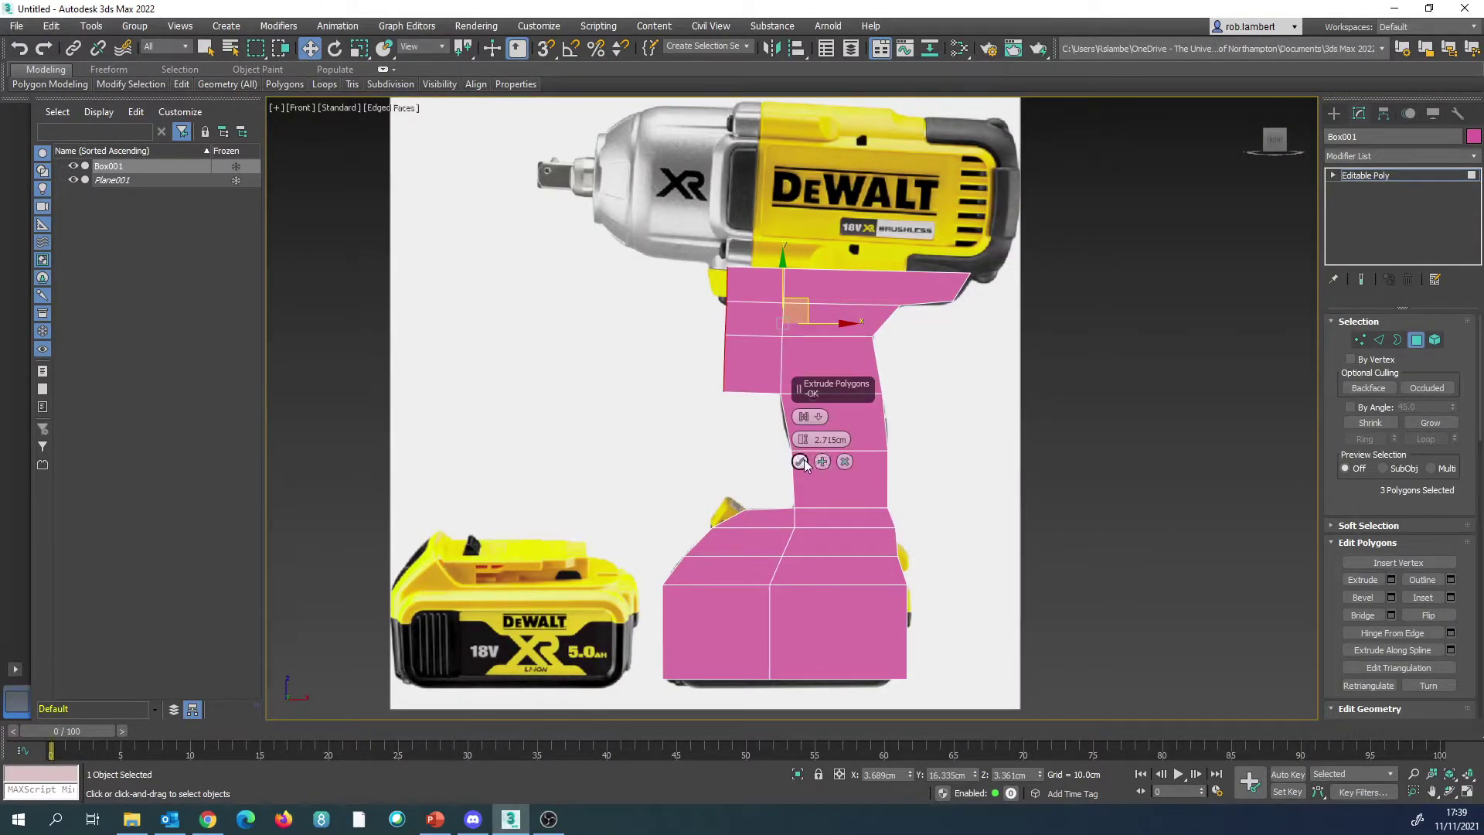
click(801, 463)
Step: Make the model see-through and reshape the extruded front block's vertices to follow the yellow body outline behind the trigger
key(alt+x)
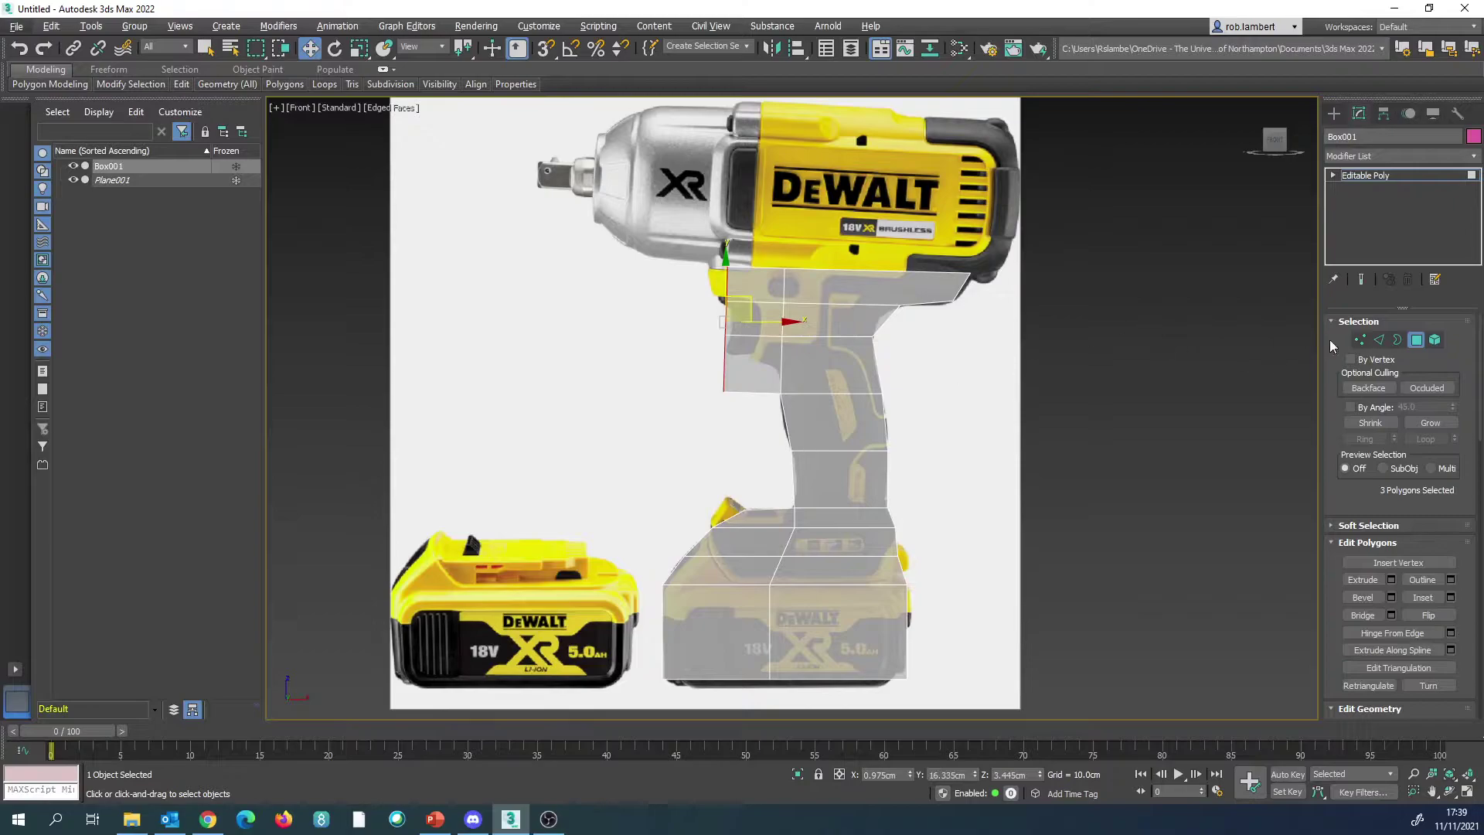
click(1360, 340)
drag(719, 377, 746, 414)
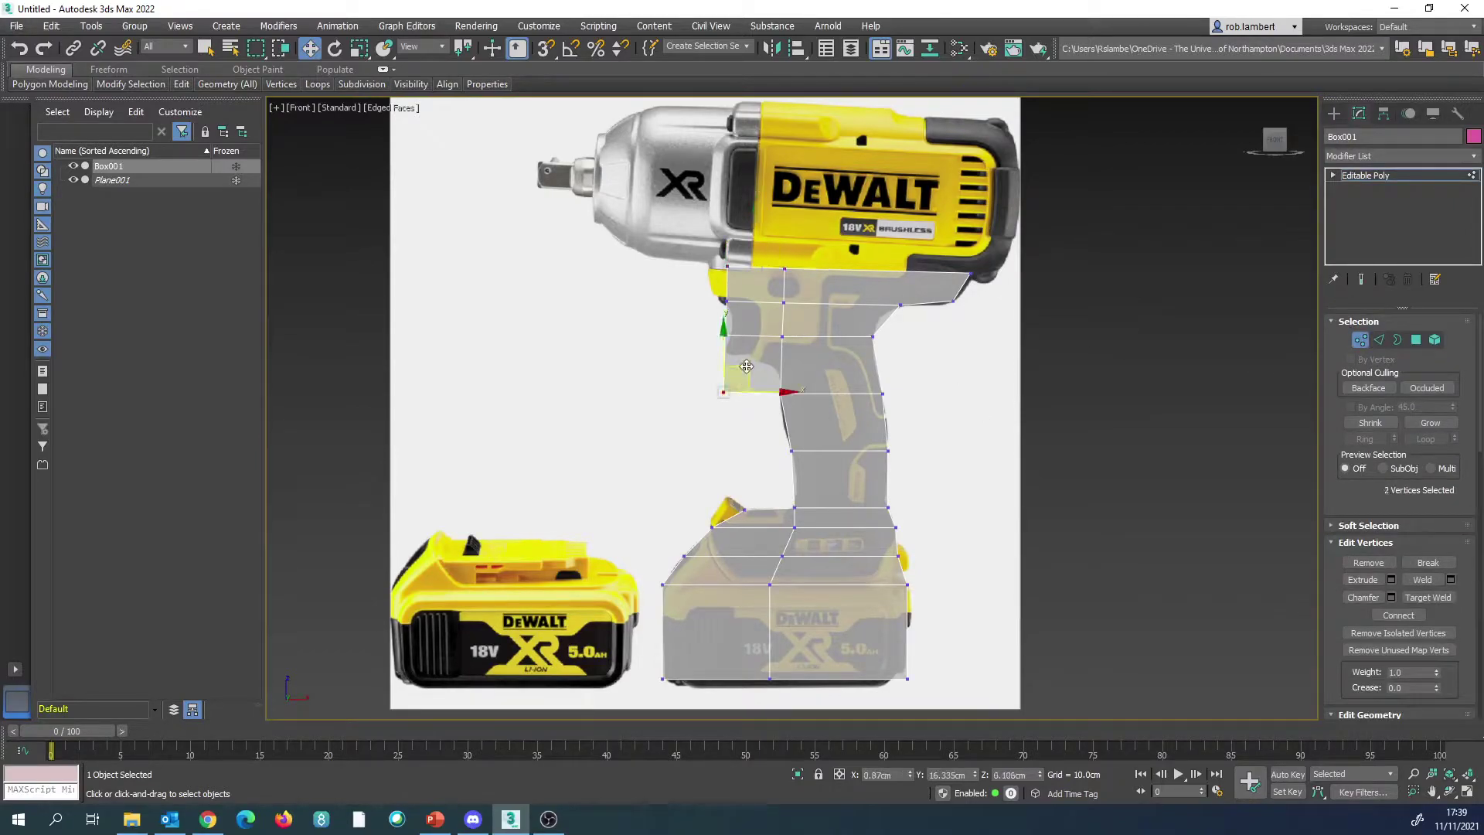
drag(765, 354, 802, 315)
click(642, 320)
click(778, 294)
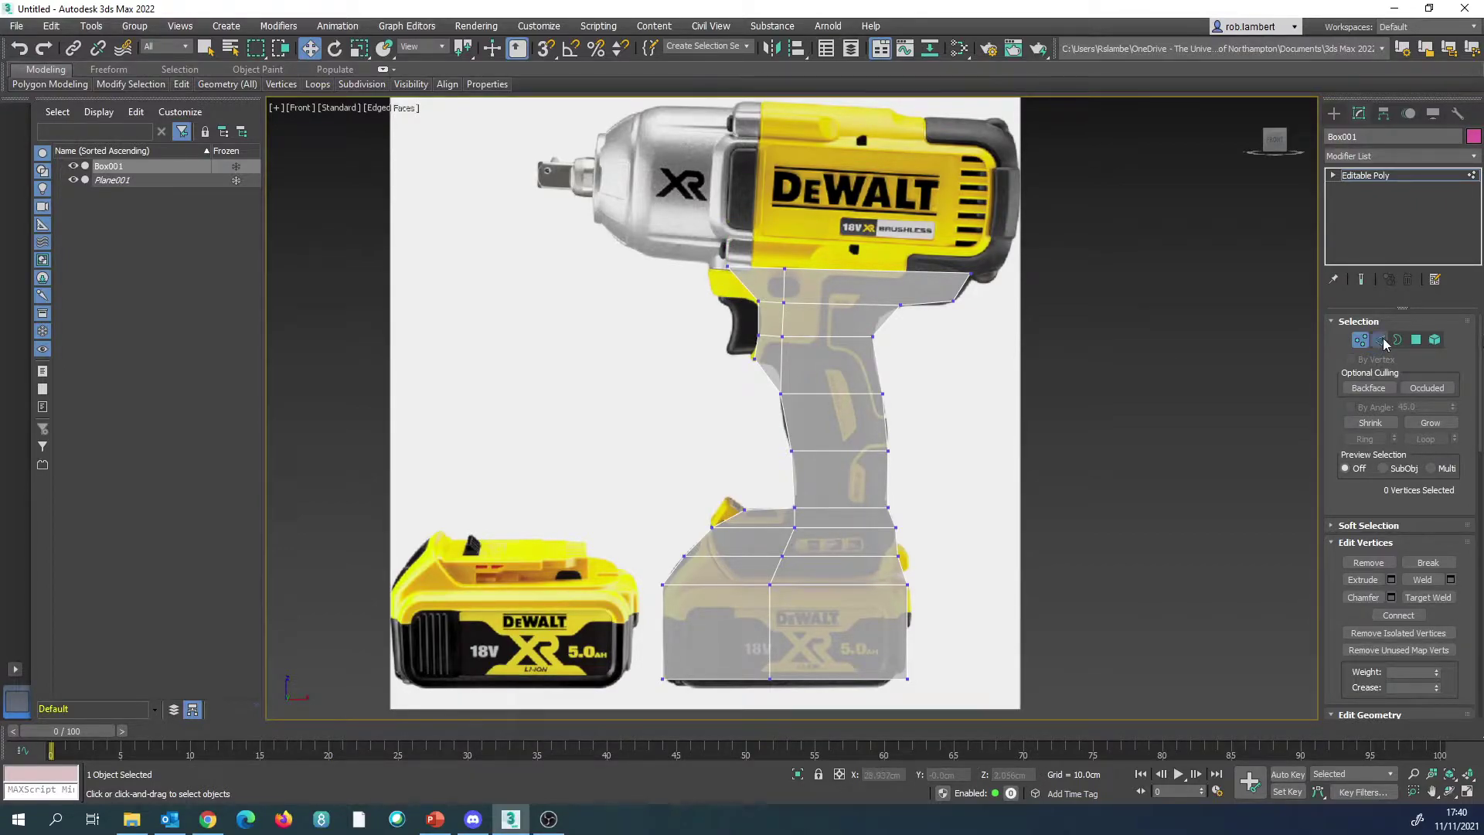
Step: Select the ring of upright edges around the handle's topmost band, including the rear overhang, and connect them with a horizontal loop
click(1382, 340)
click(745, 288)
click(1371, 438)
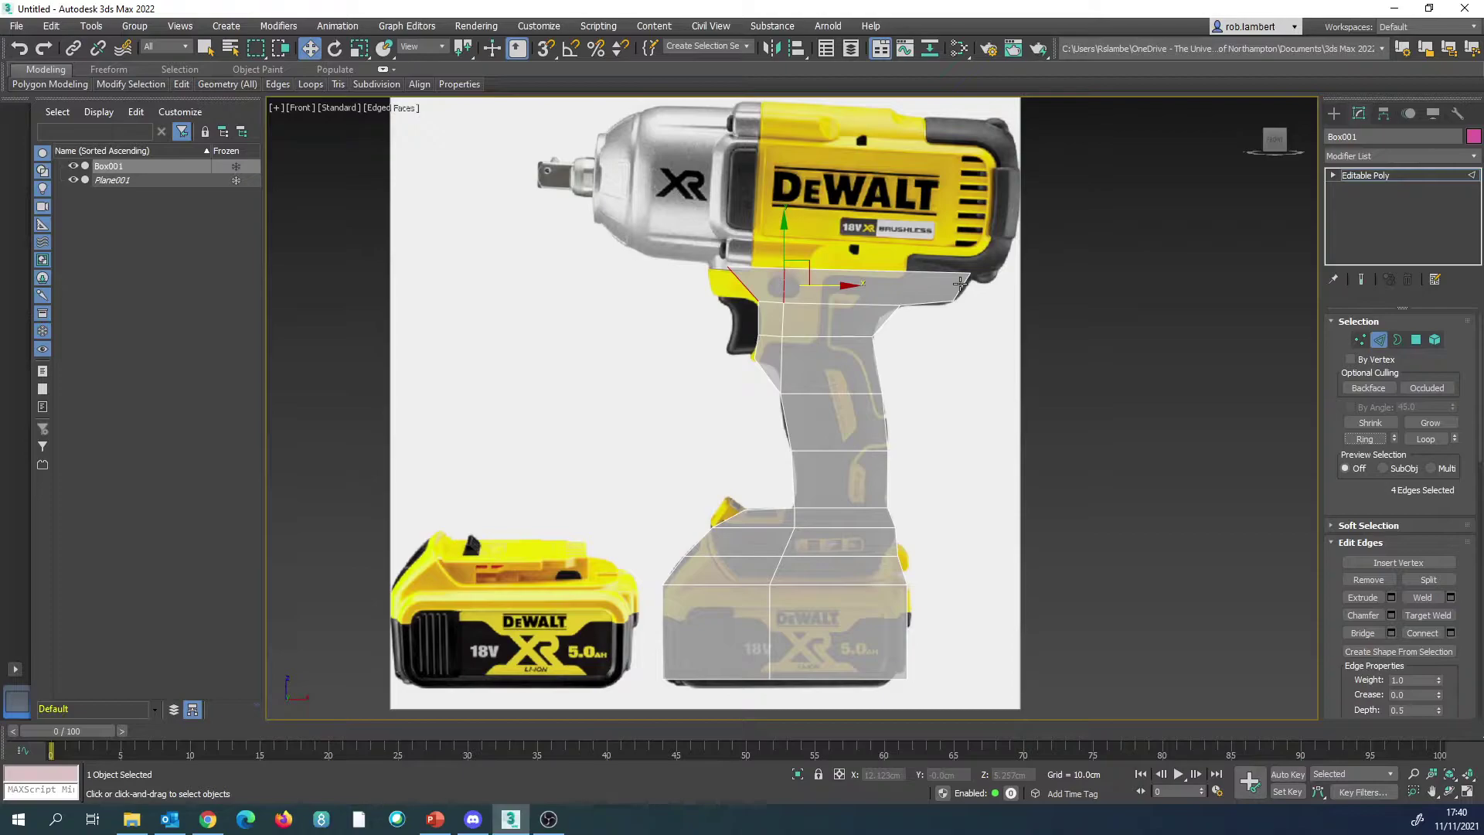
key(p)
key(z)
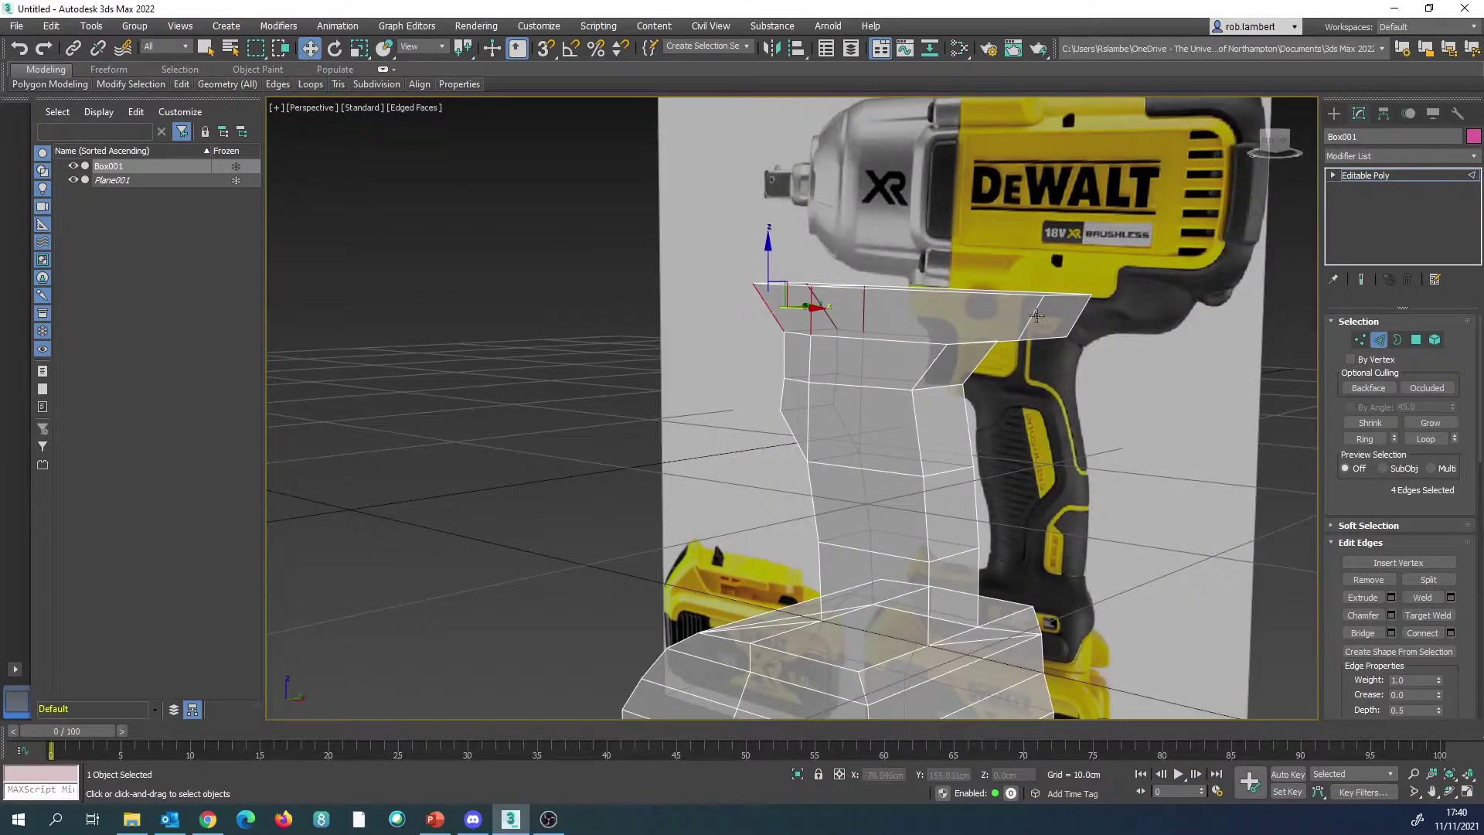
ctrl+click(1036, 315)
alt+middle_drag(1043, 360, 1093, 349)
key(f)
middle_drag(862, 322, 957, 369)
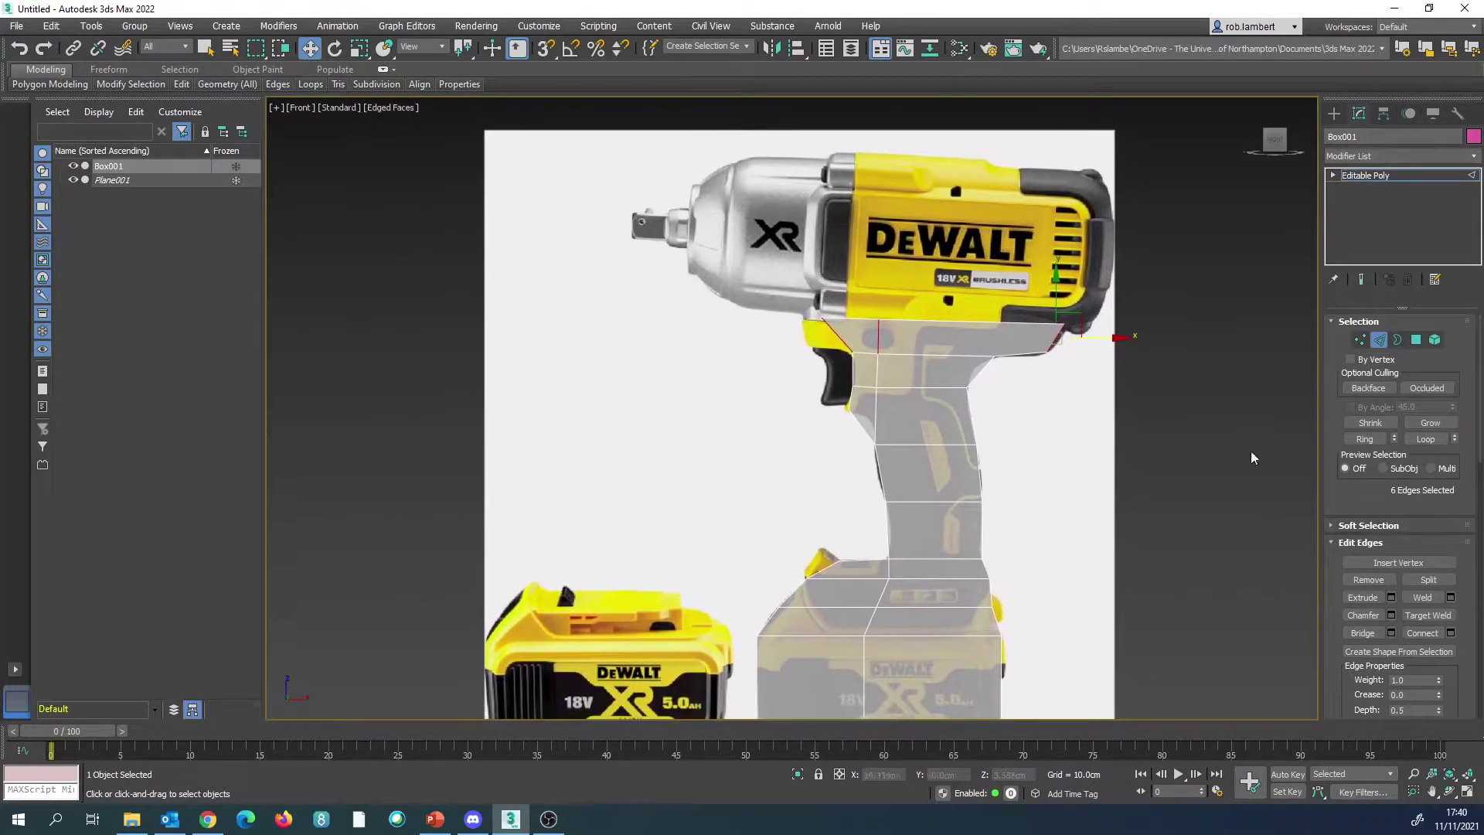
click(1451, 633)
click(803, 486)
Step: Reshape the front vertices of the topmost band to the yellow outline above the trigger, moving the top junction forward to the motor housing's front edge
click(1360, 340)
click(824, 319)
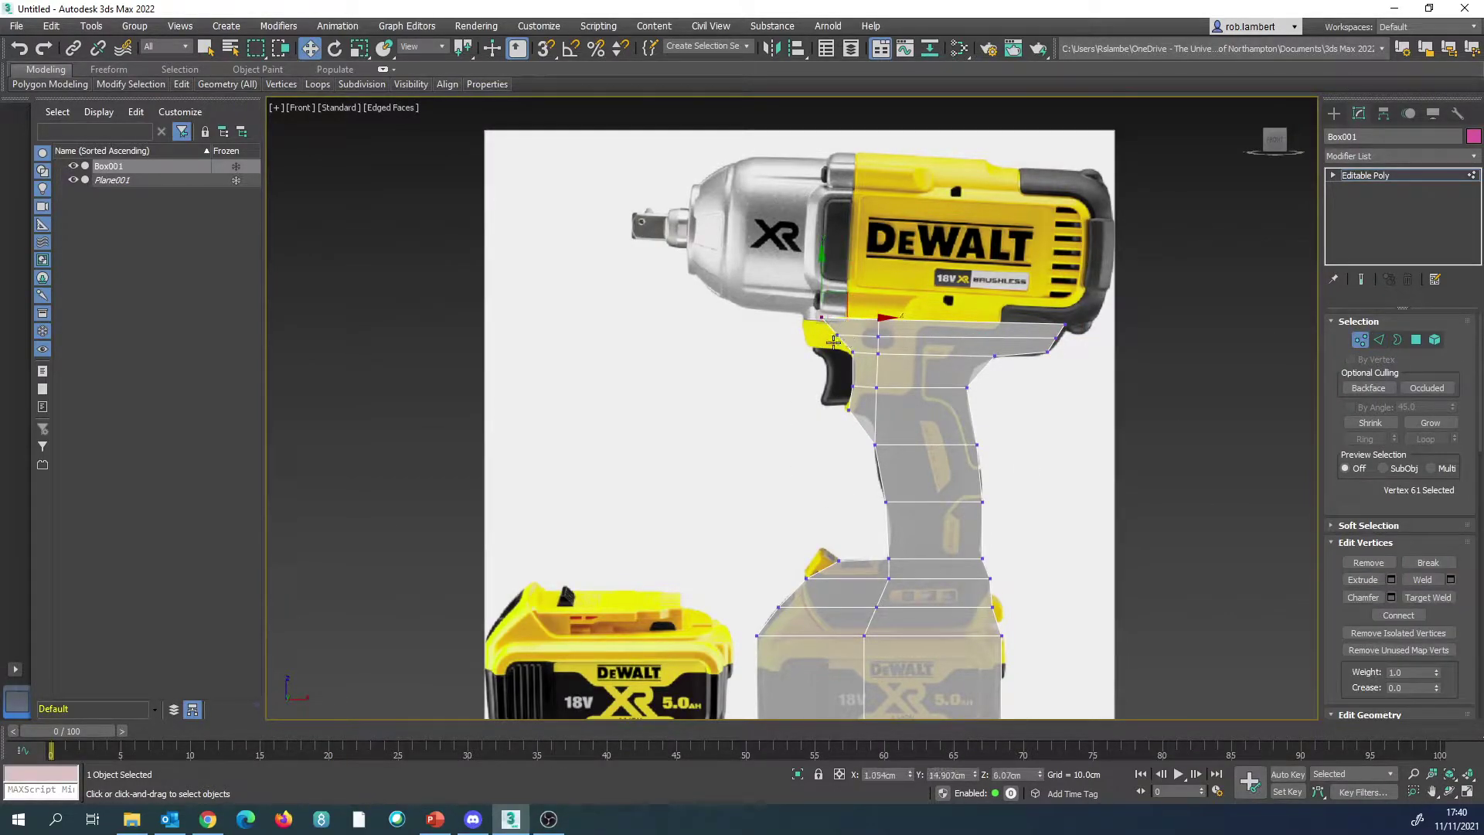
mouse_move(809, 328)
mouse_down()
mouse_move(837, 352)
mouse_move(853, 318)
mouse_move(825, 316)
mouse_up()
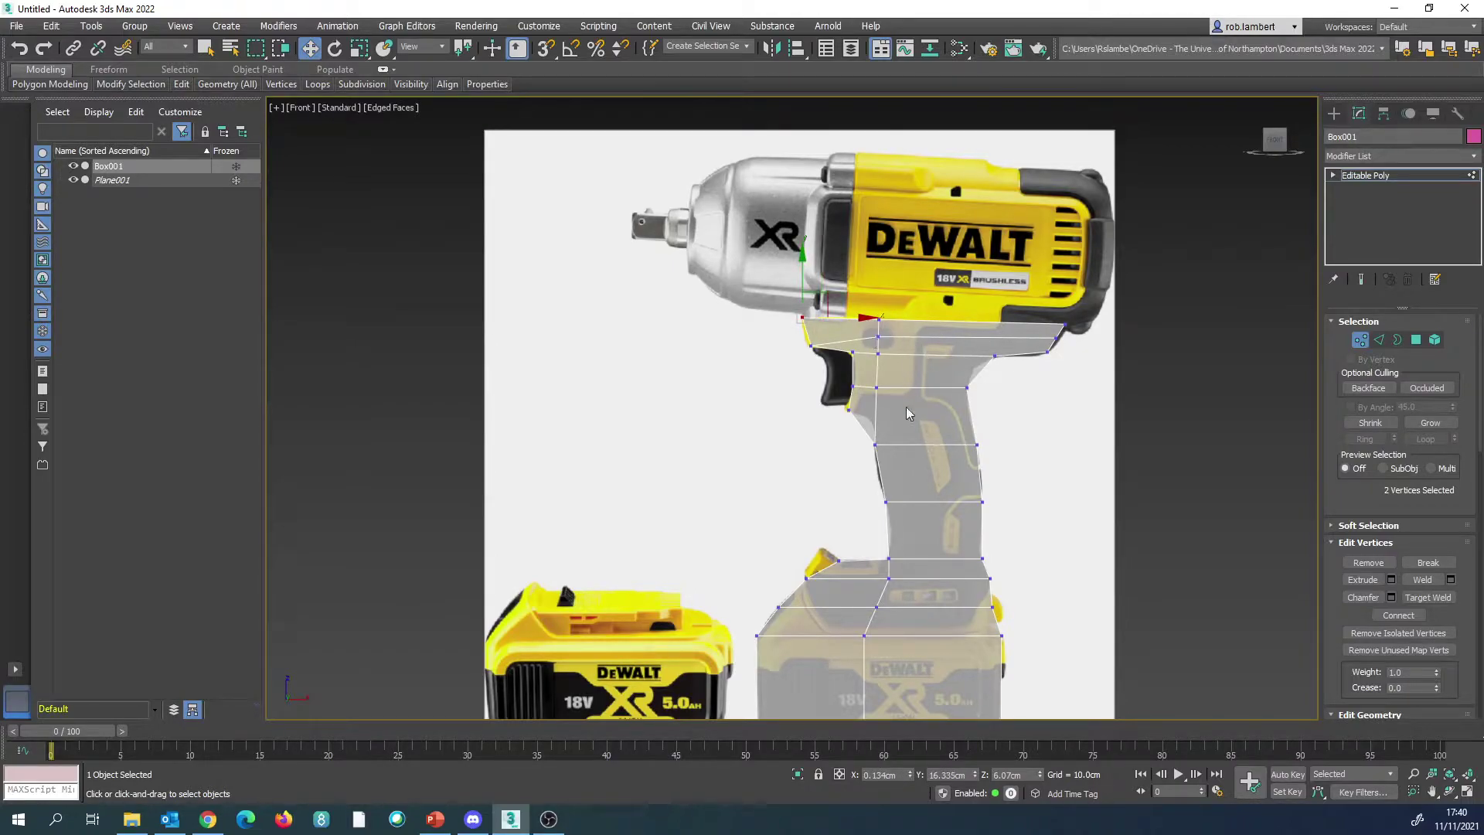
click(941, 282)
mouse_move(895, 301)
mouse_down()
mouse_move(872, 334)
mouse_move(894, 319)
mouse_up()
click(1007, 411)
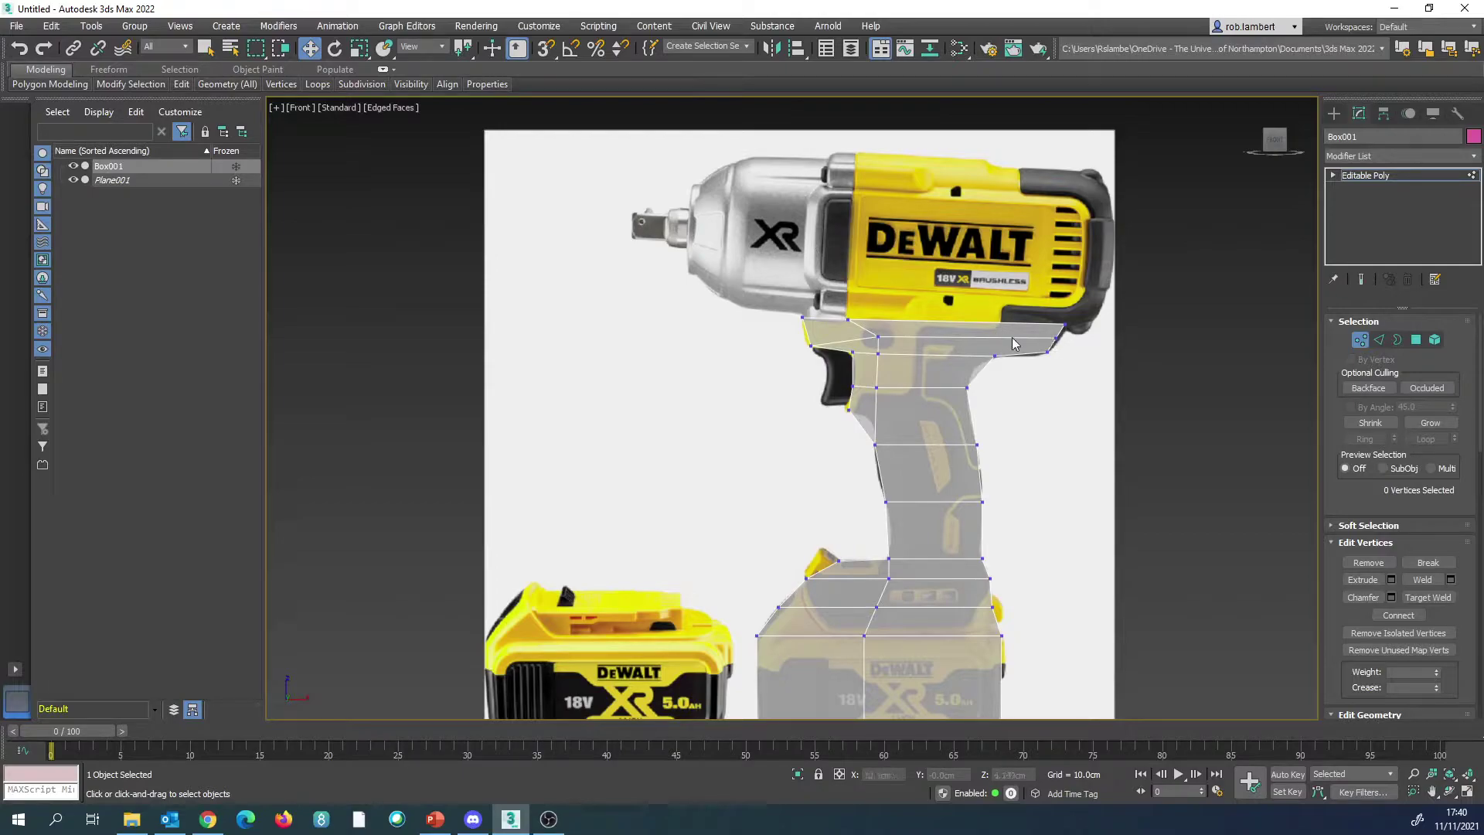
Step: Extrude the rear polygon on top of the handle upward three times by 2.715 cm each to build the motor housing
click(1416, 339)
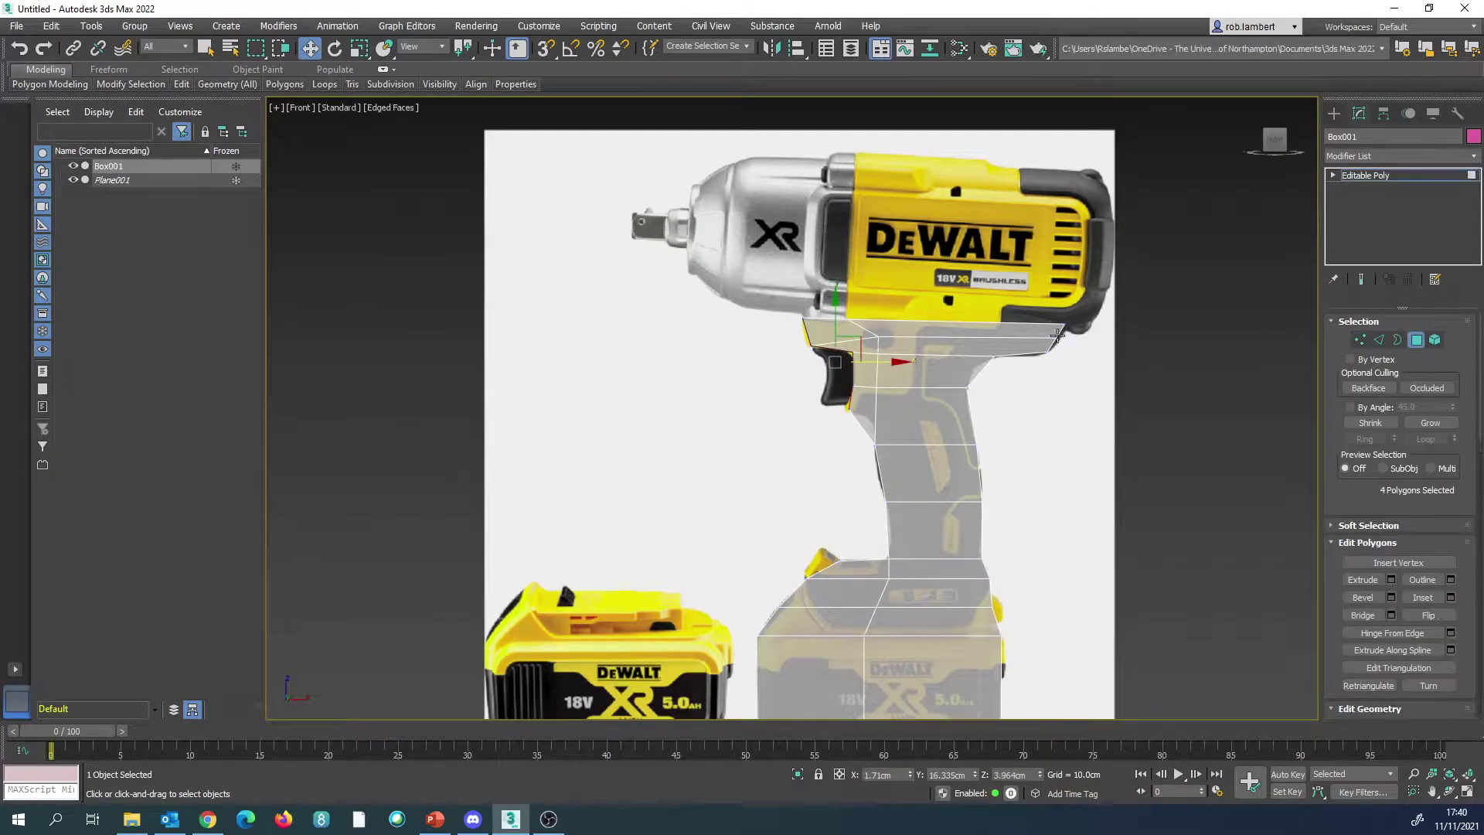
key(p)
middle_drag(987, 340, 977, 361)
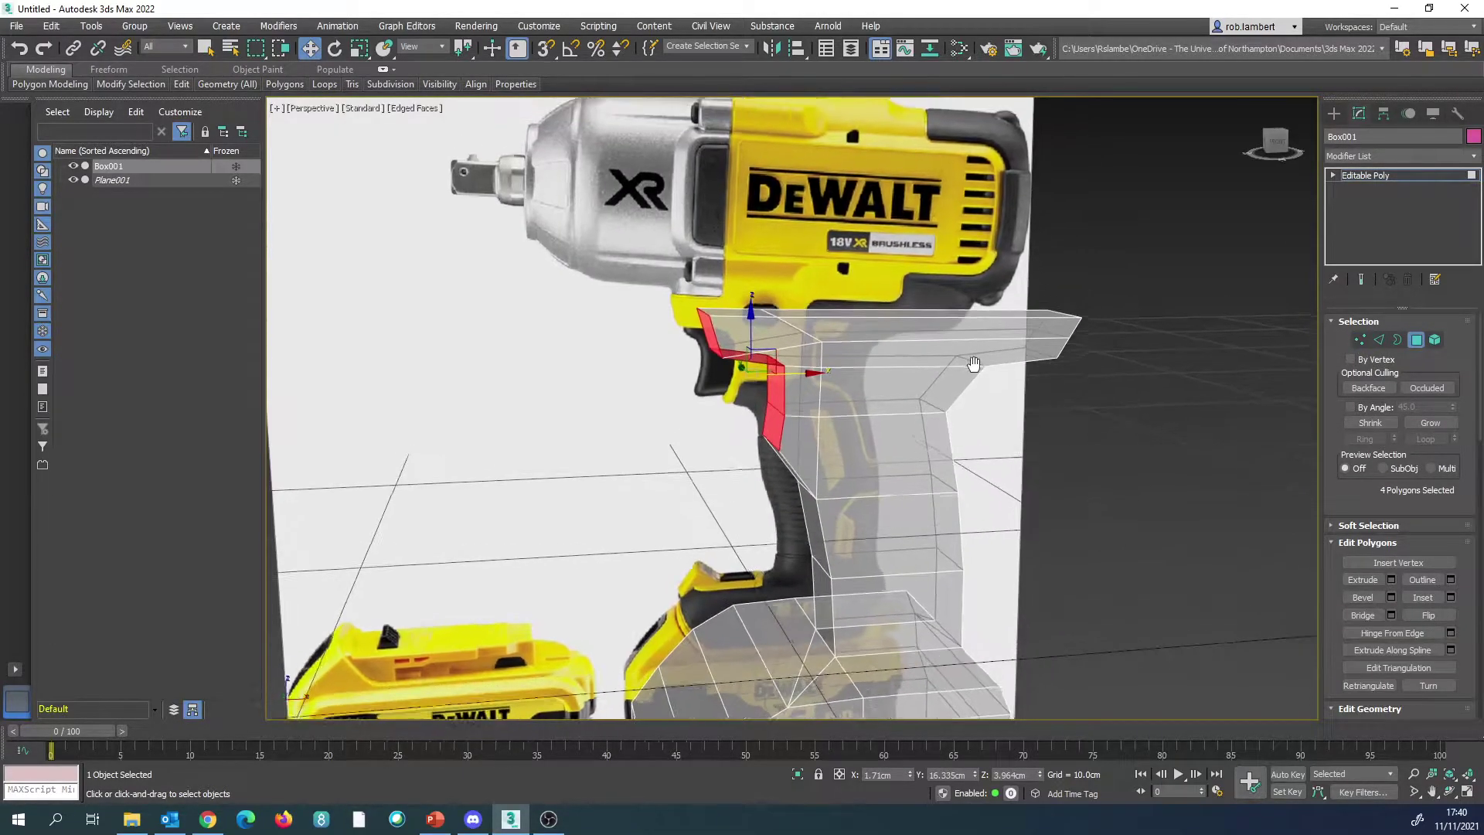
scroll(954, 361, down, 3)
alt+middle_drag(948, 301, 945, 330)
click(940, 332)
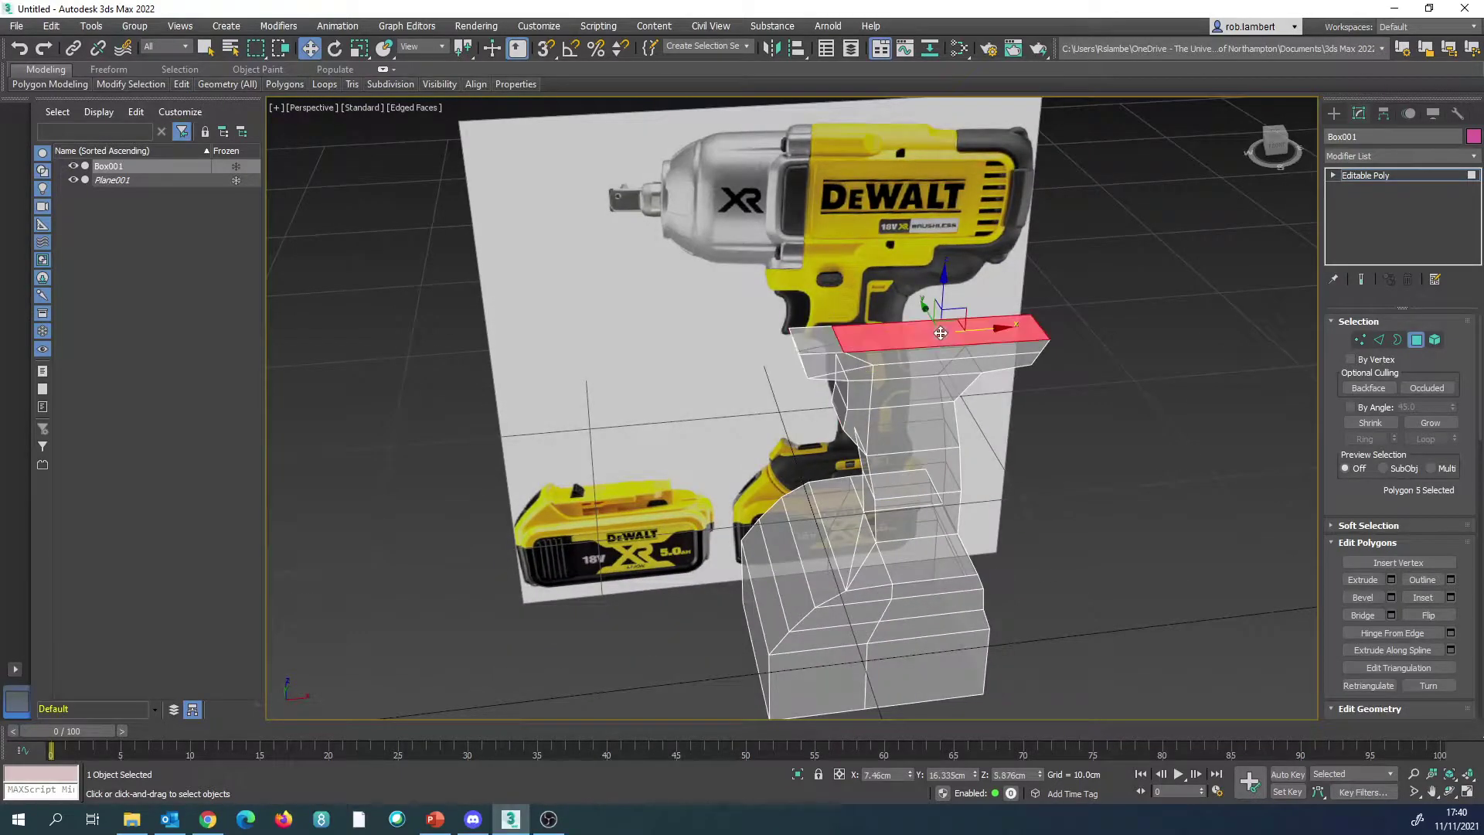
key(f)
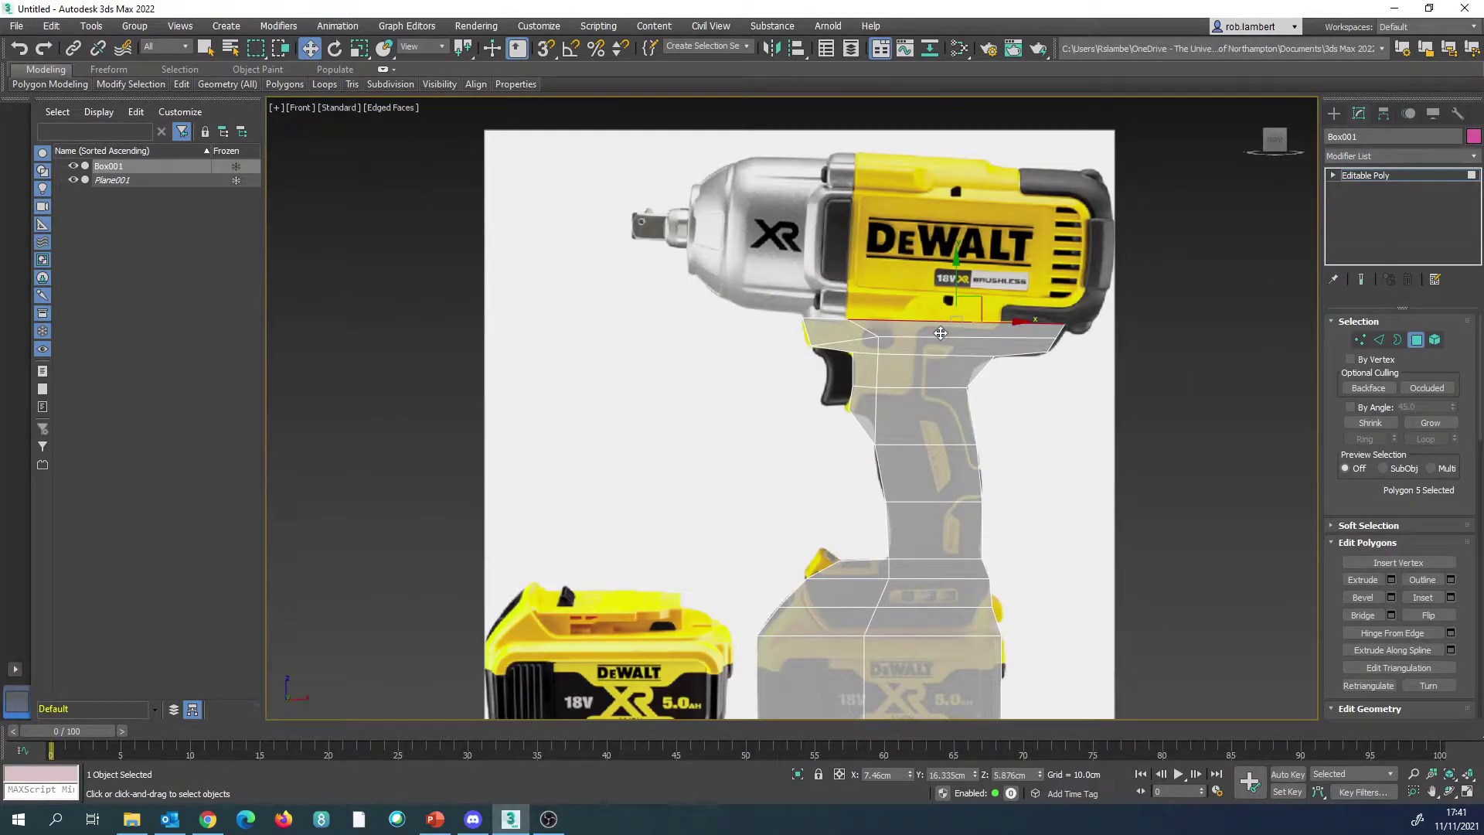
click(1391, 579)
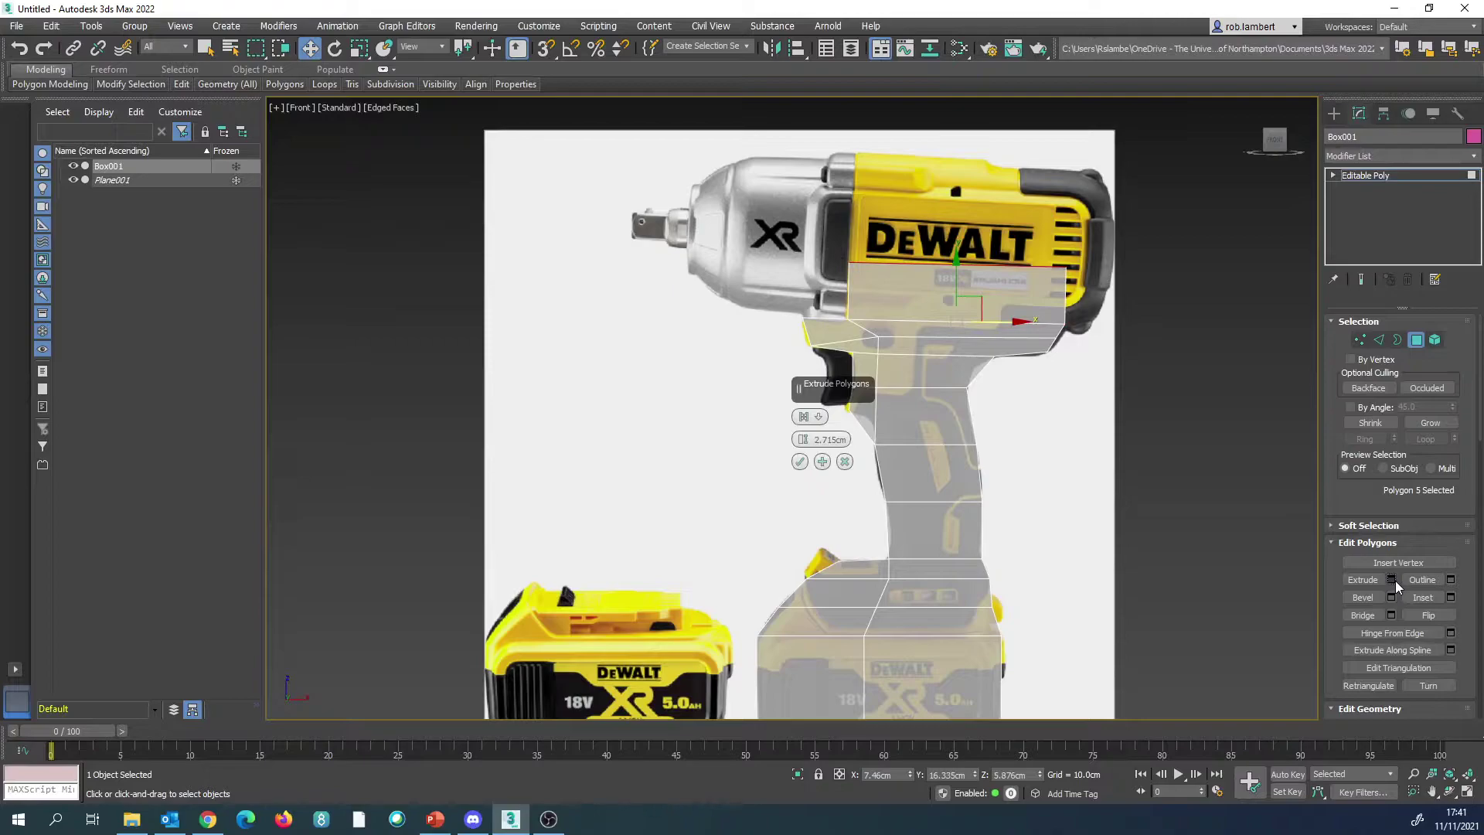
click(822, 462)
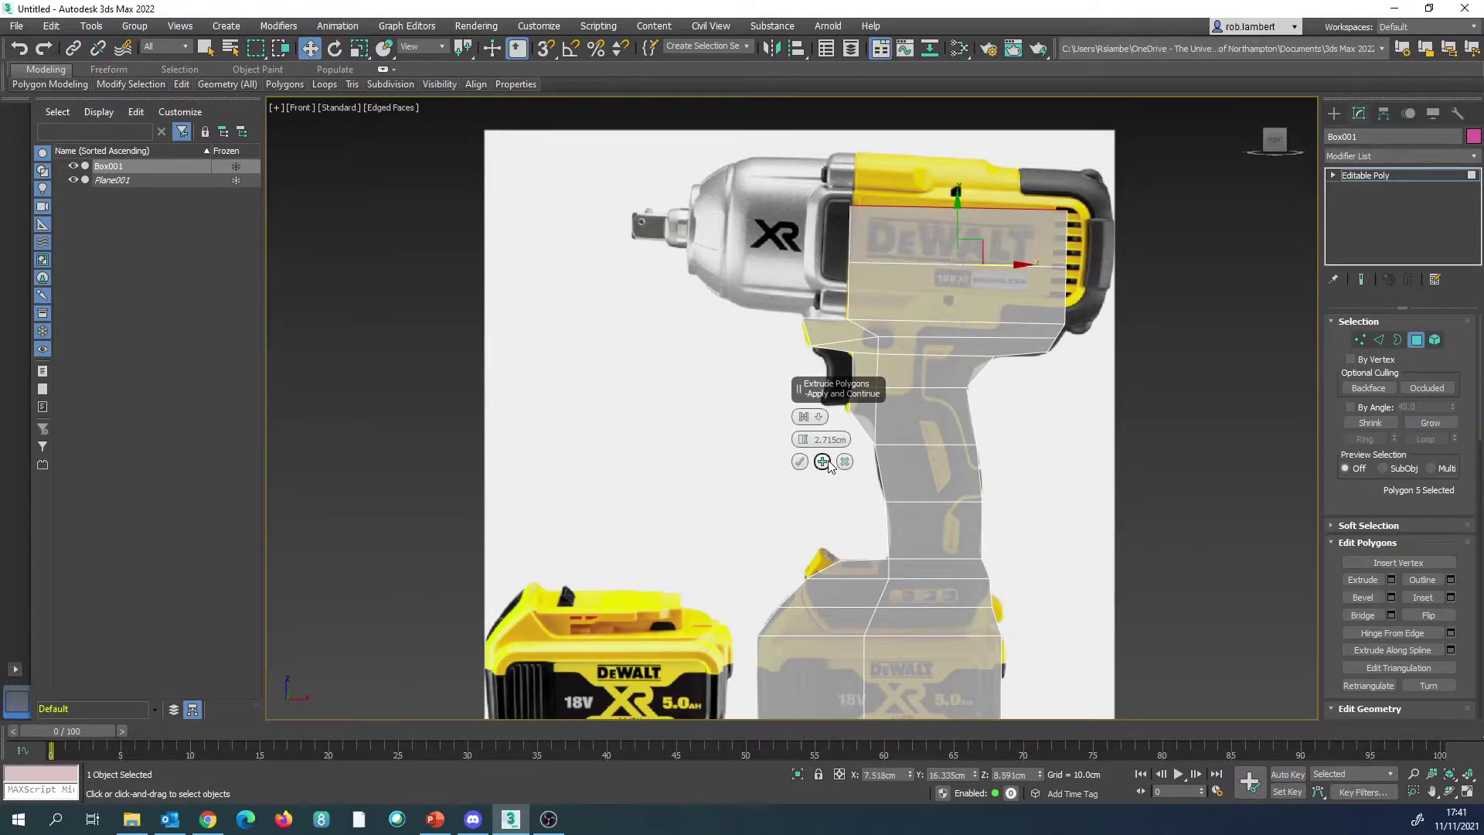
click(822, 461)
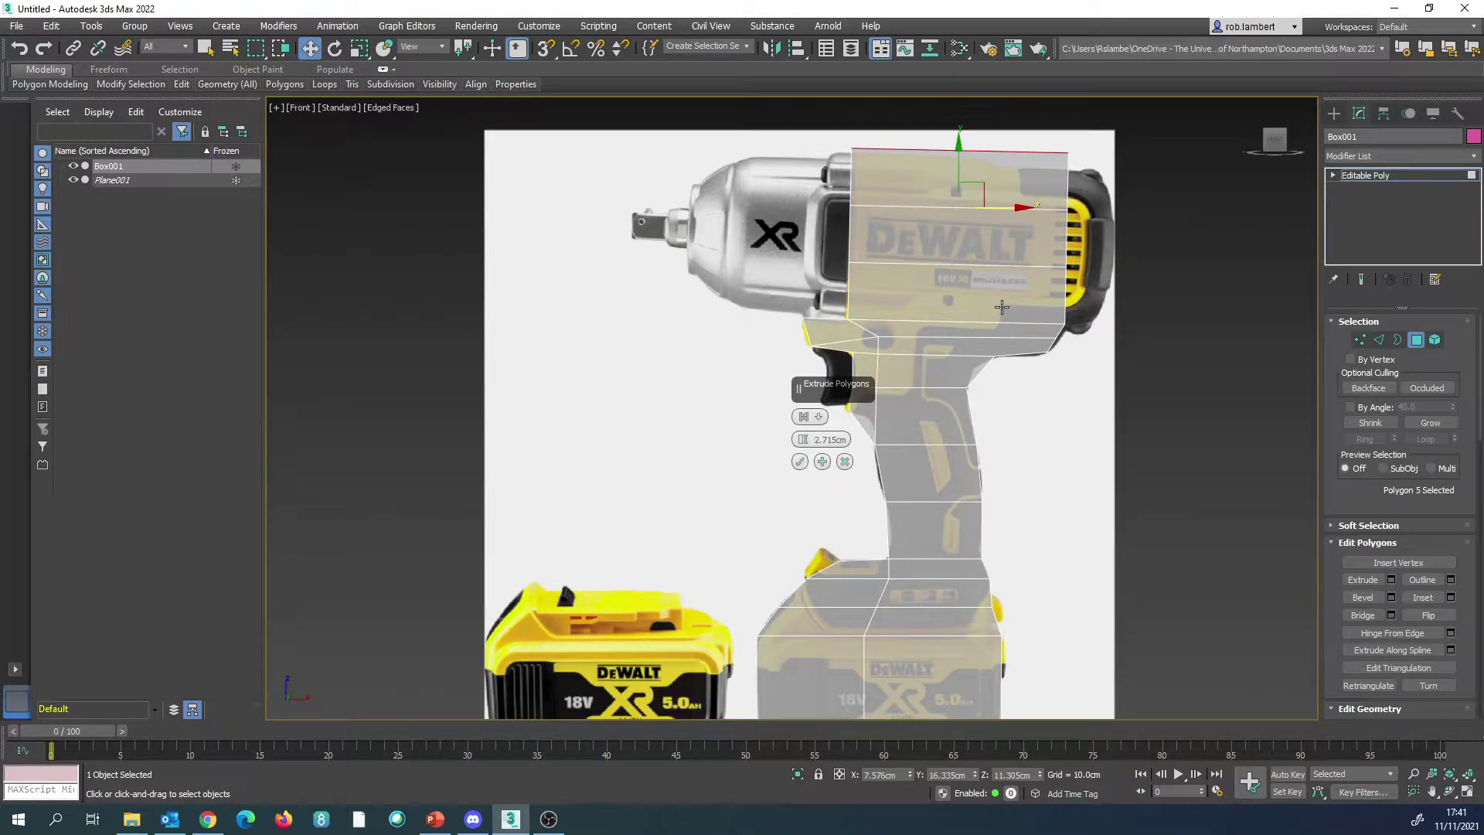
click(799, 461)
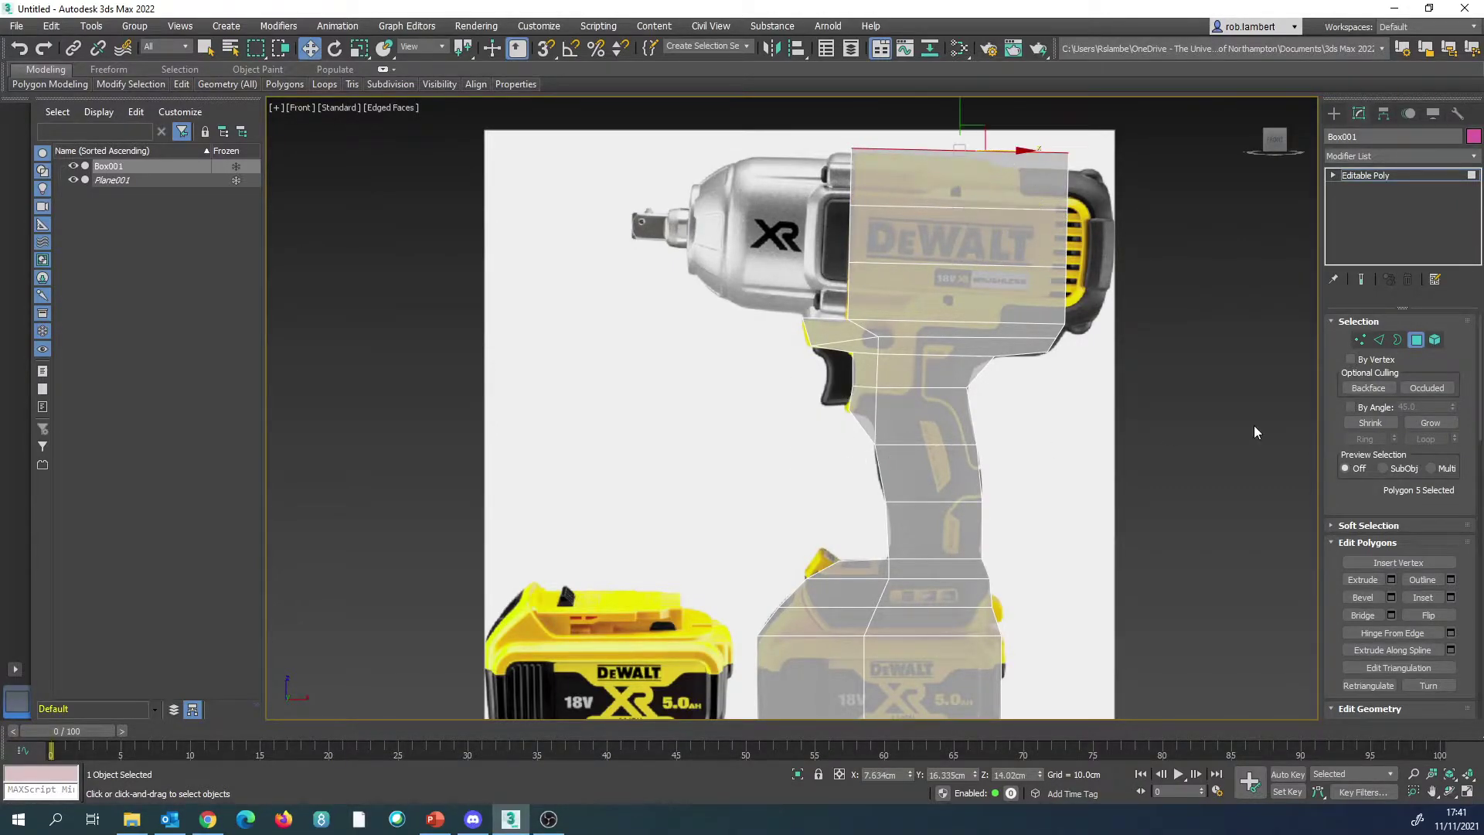
Step: Move the front and rear top corner vertices of the motor housing down to match its sloping upper edge
click(1359, 339)
drag(865, 162, 866, 164)
drag(1101, 129, 1055, 164)
drag(1068, 108, 1068, 124)
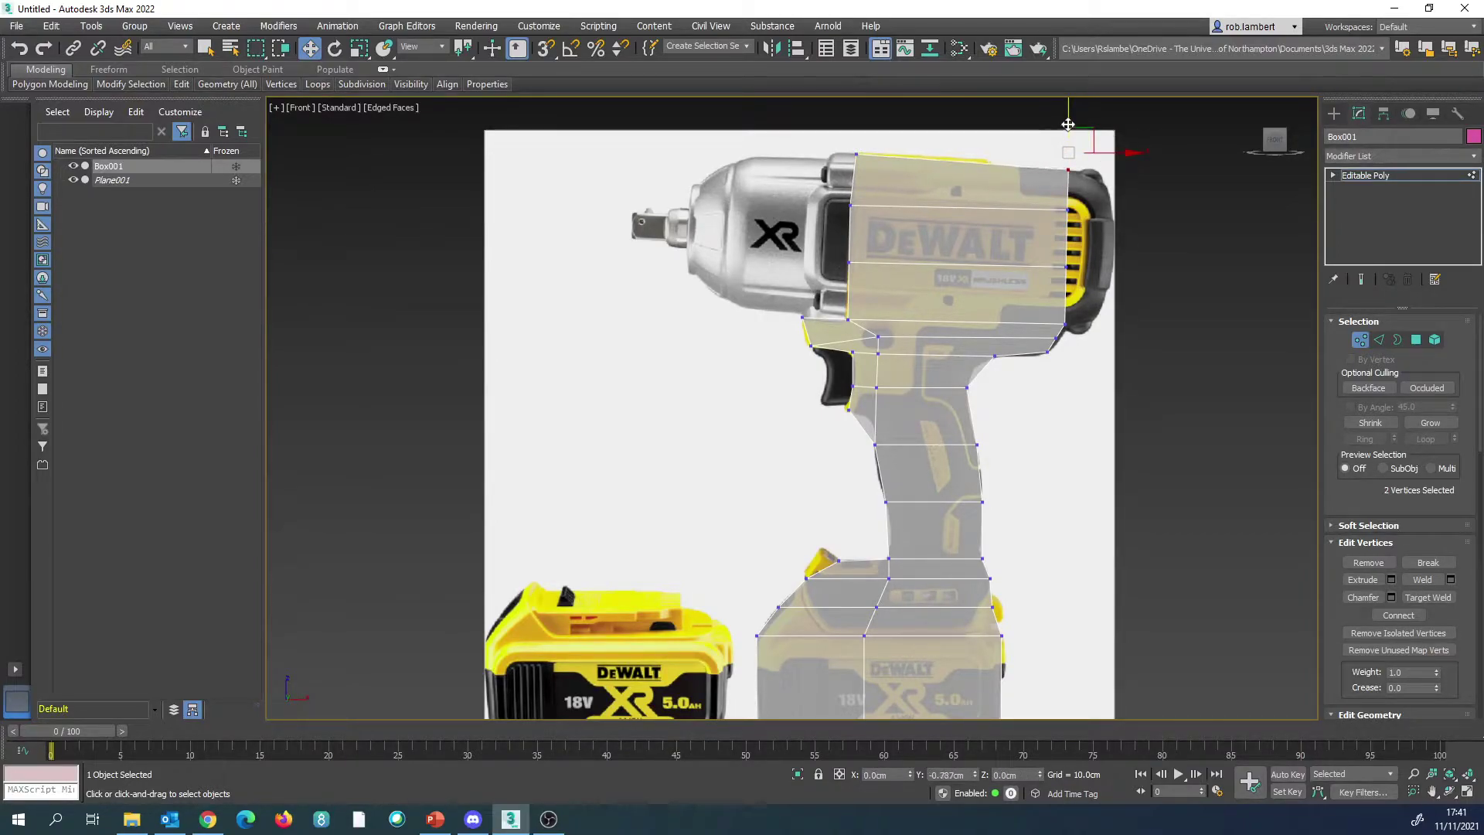
Step: Pull the upper three rows of rear housing vertices back to the housing's rear outline
click(1154, 328)
drag(1083, 257, 1027, 197)
click(1069, 209)
drag(1115, 209, 1160, 208)
drag(1090, 154, 1136, 175)
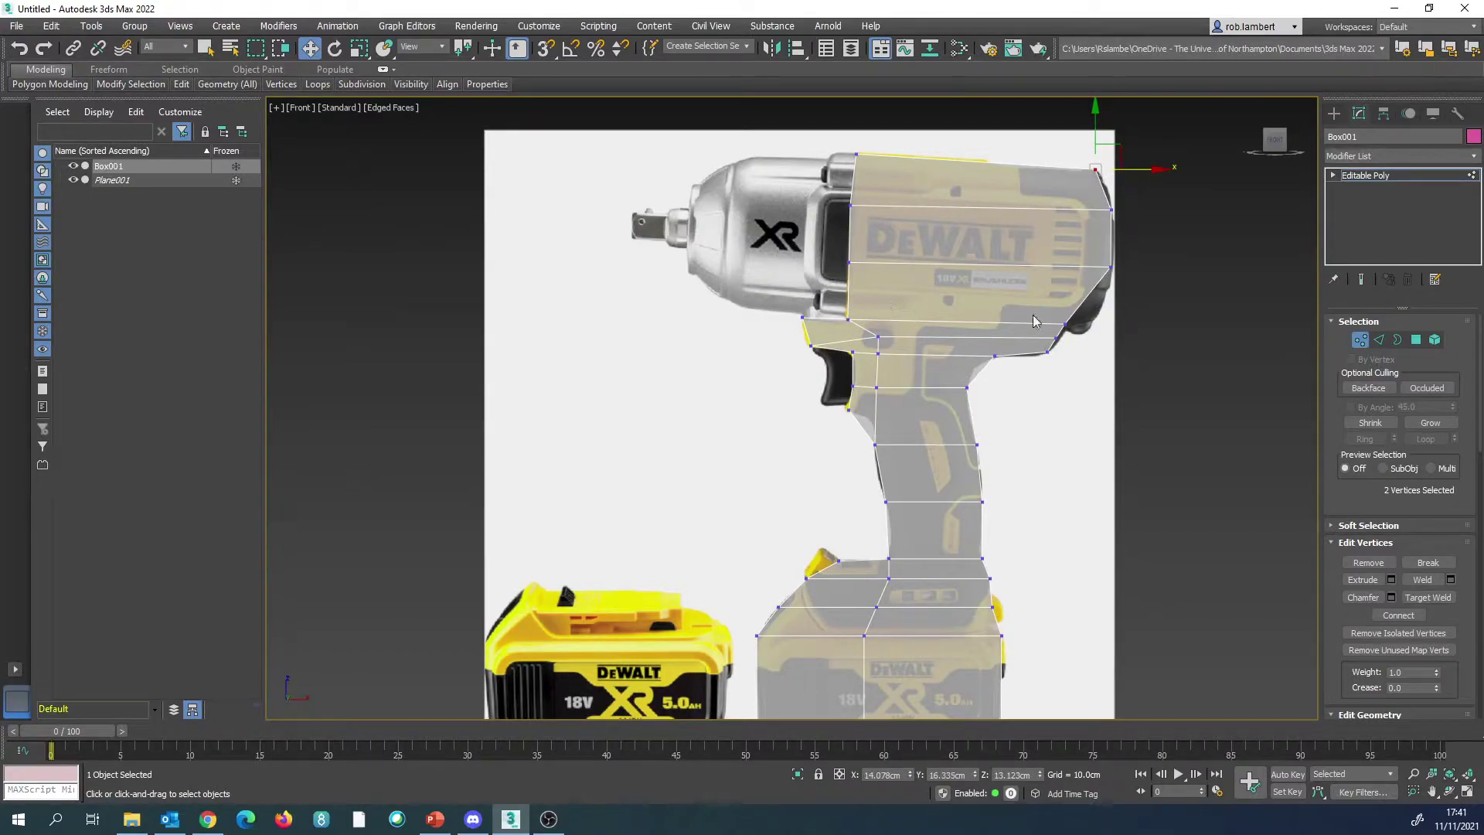
Step: Connect the edge ring of the lowest housing band with one segment and move its rear vertices out to the rounded lower rear corner
key(2)
click(1082, 302)
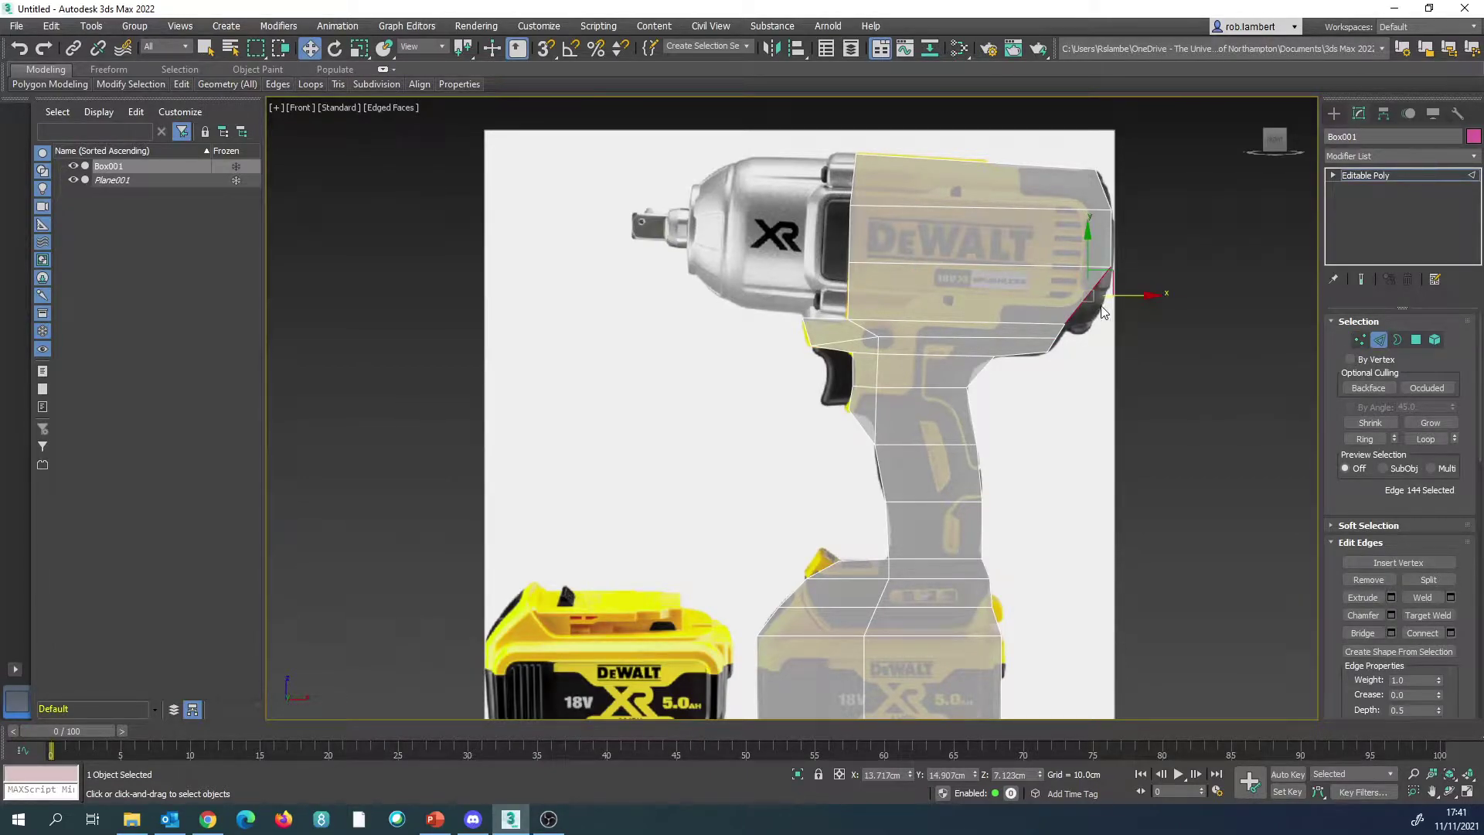
click(1365, 438)
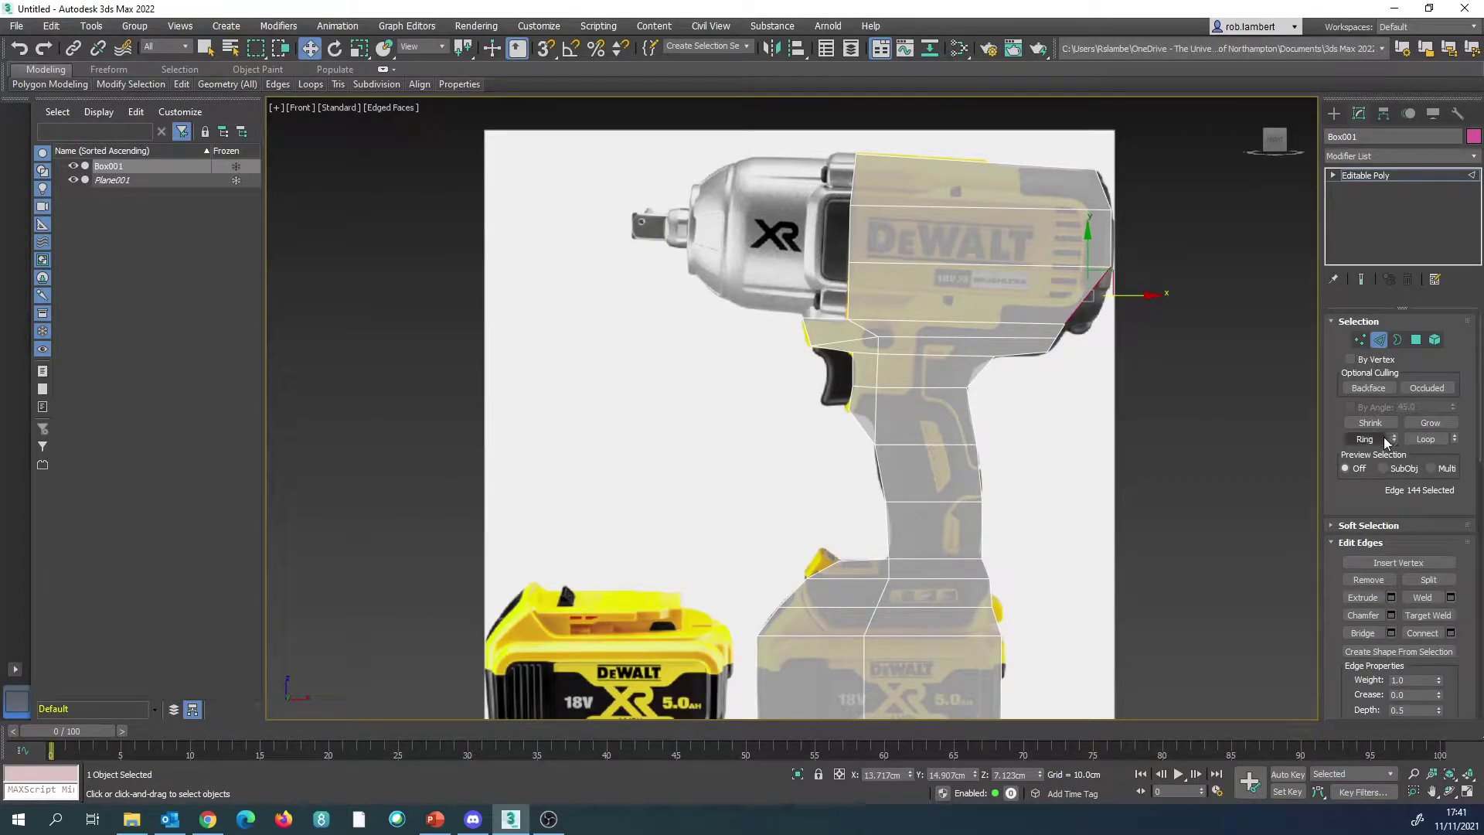
click(1451, 632)
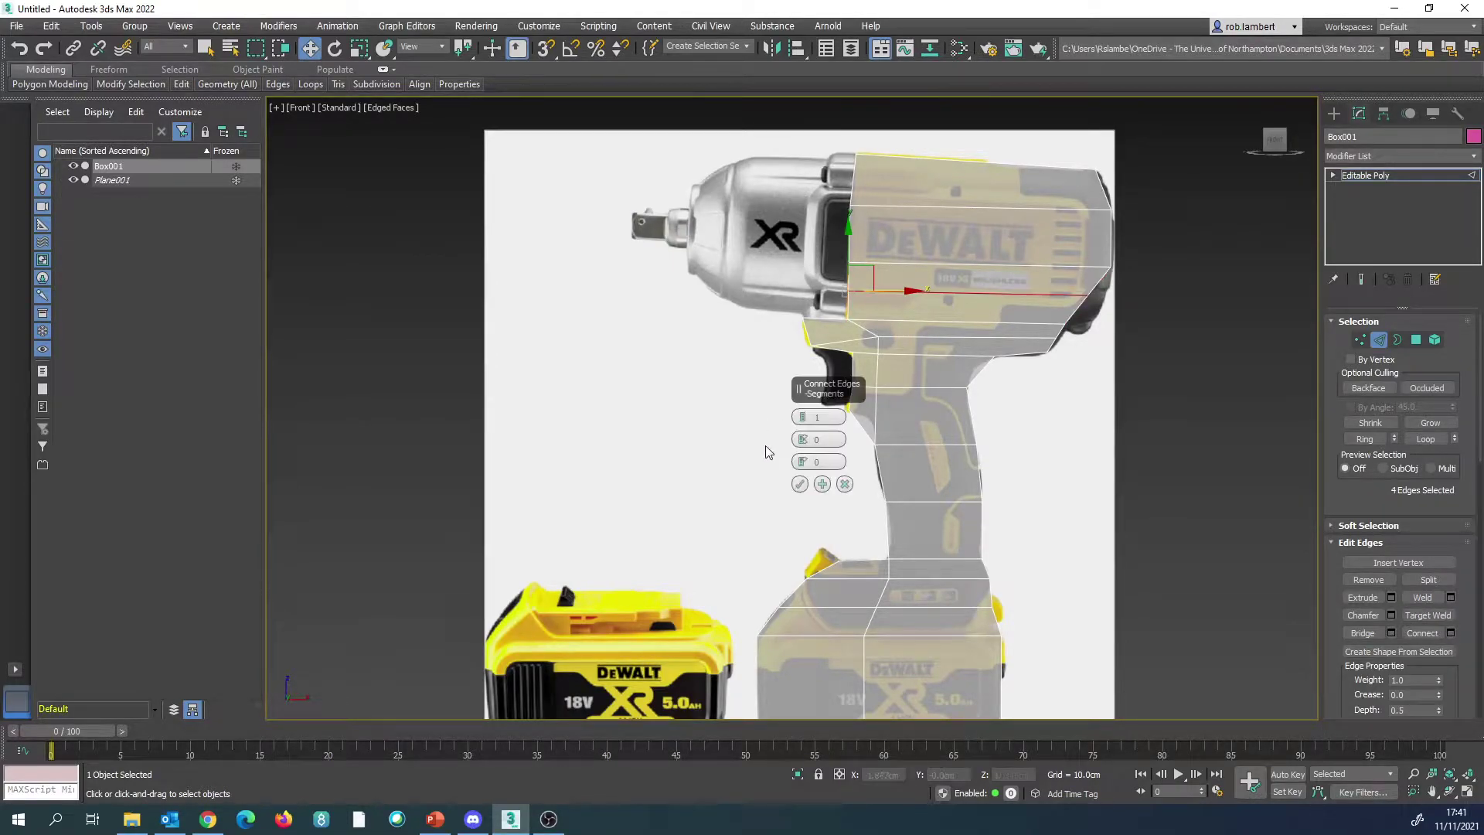
click(800, 484)
click(1358, 340)
drag(1099, 286, 1115, 322)
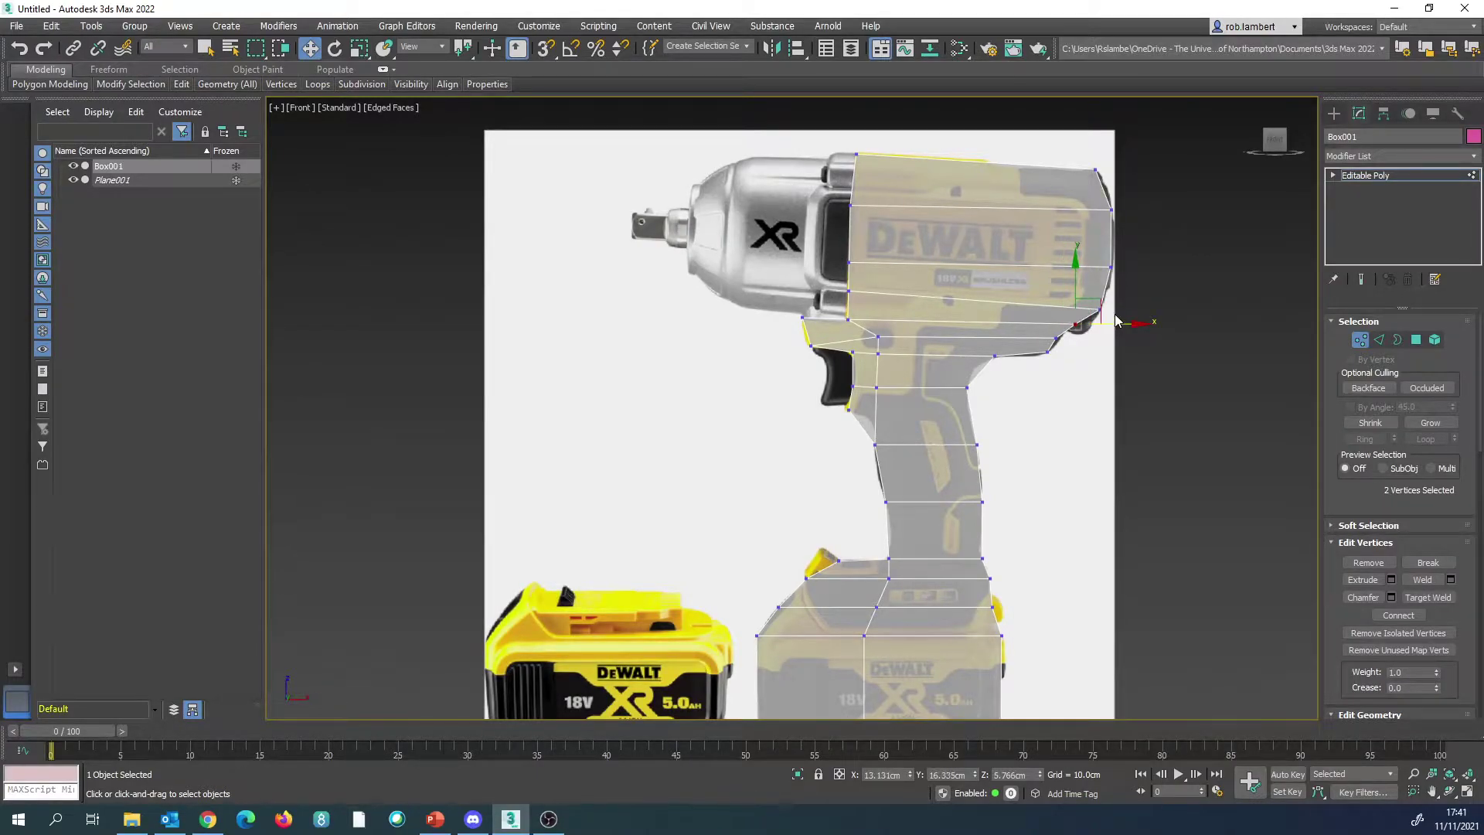
Step: Turn off the see-through display and scale all handle and motor housing vertices wider along the Y axis
key(alt+x)
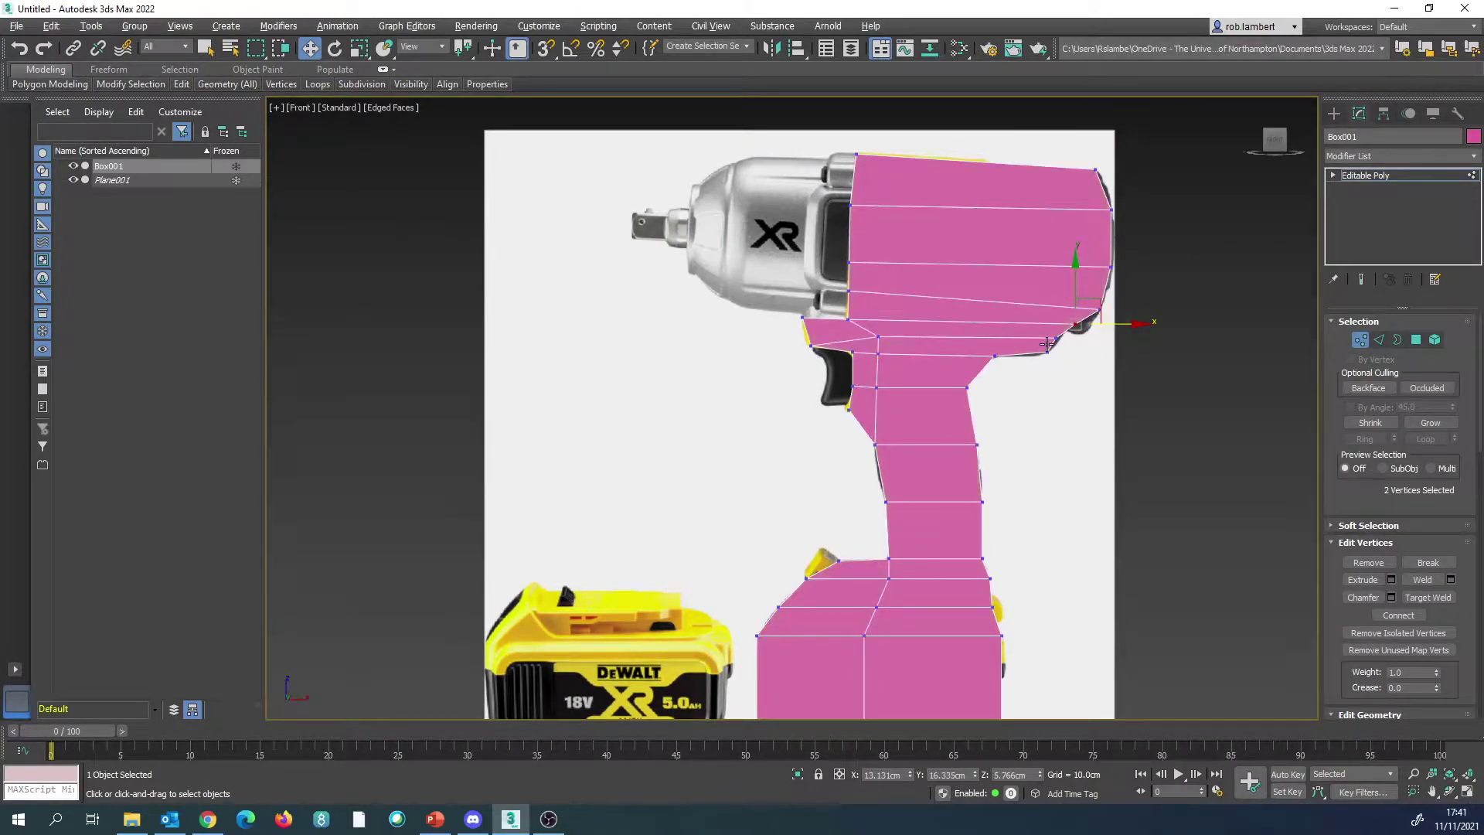
key(p)
middle_drag(956, 343, 1105, 395)
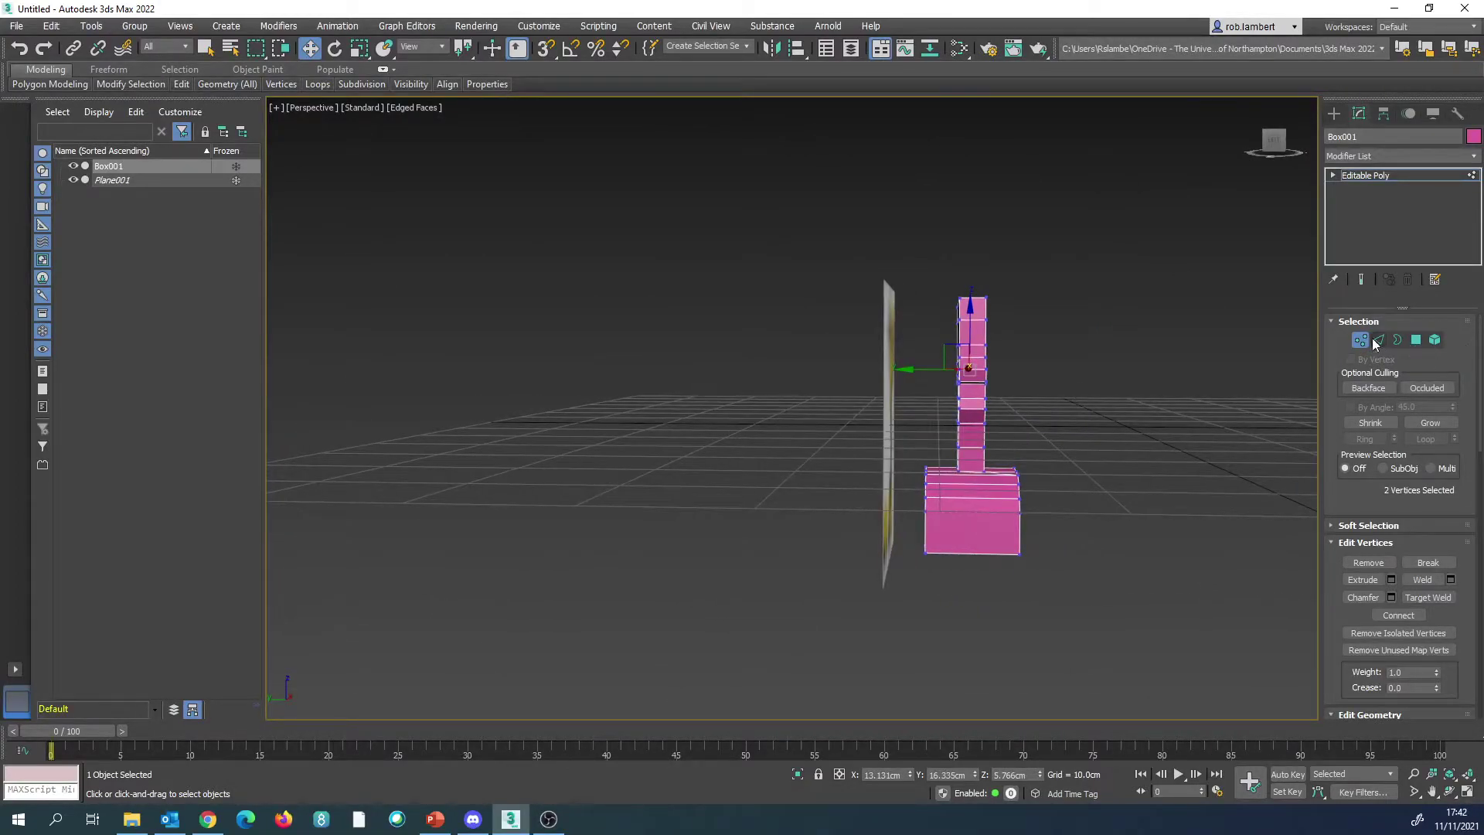
drag(948, 273, 992, 501)
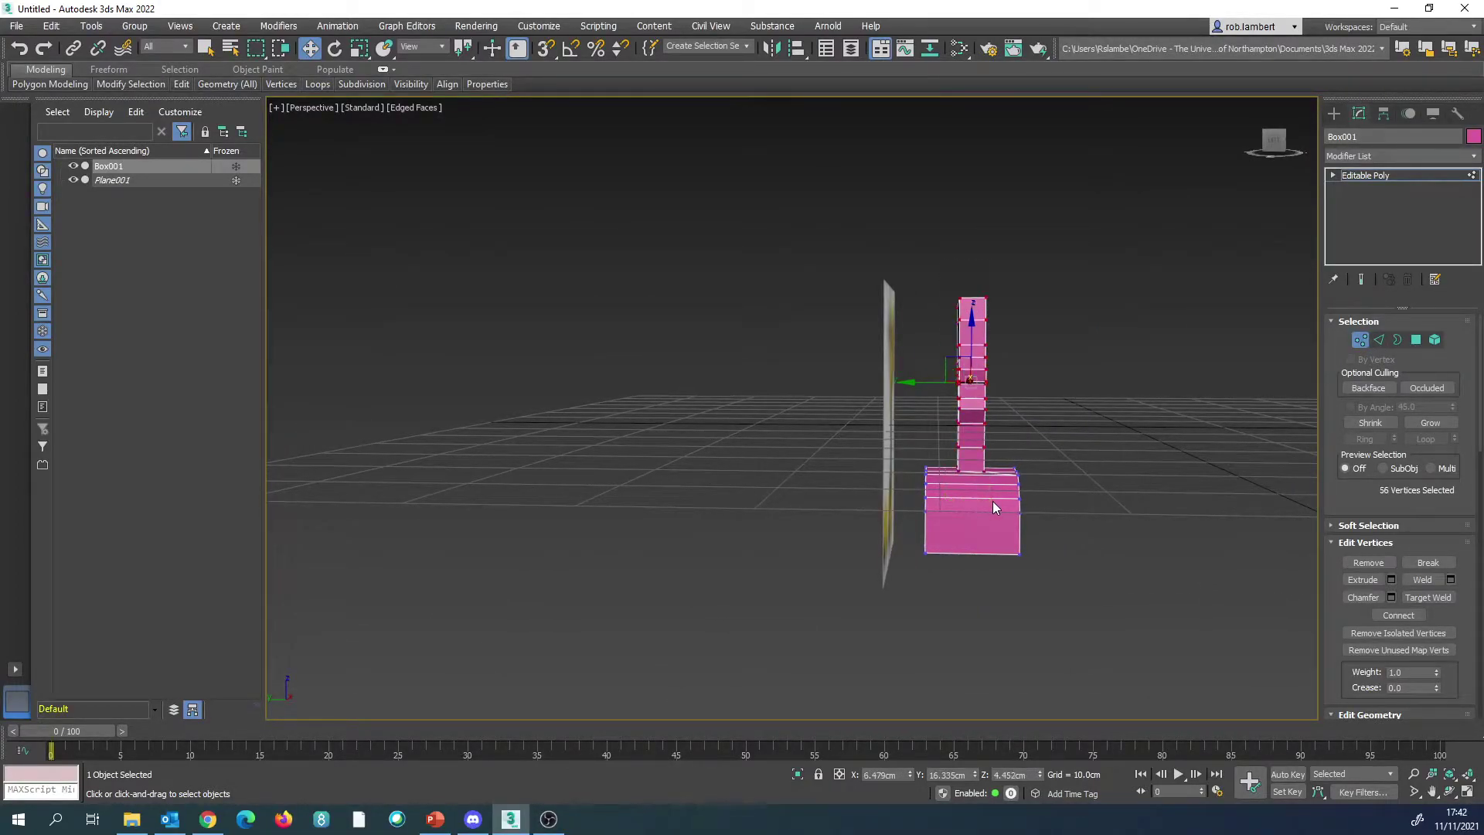
key(r)
mouse_move(1036, 384)
mouse_down()
mouse_move(1064, 388)
mouse_move(1053, 400)
mouse_up()
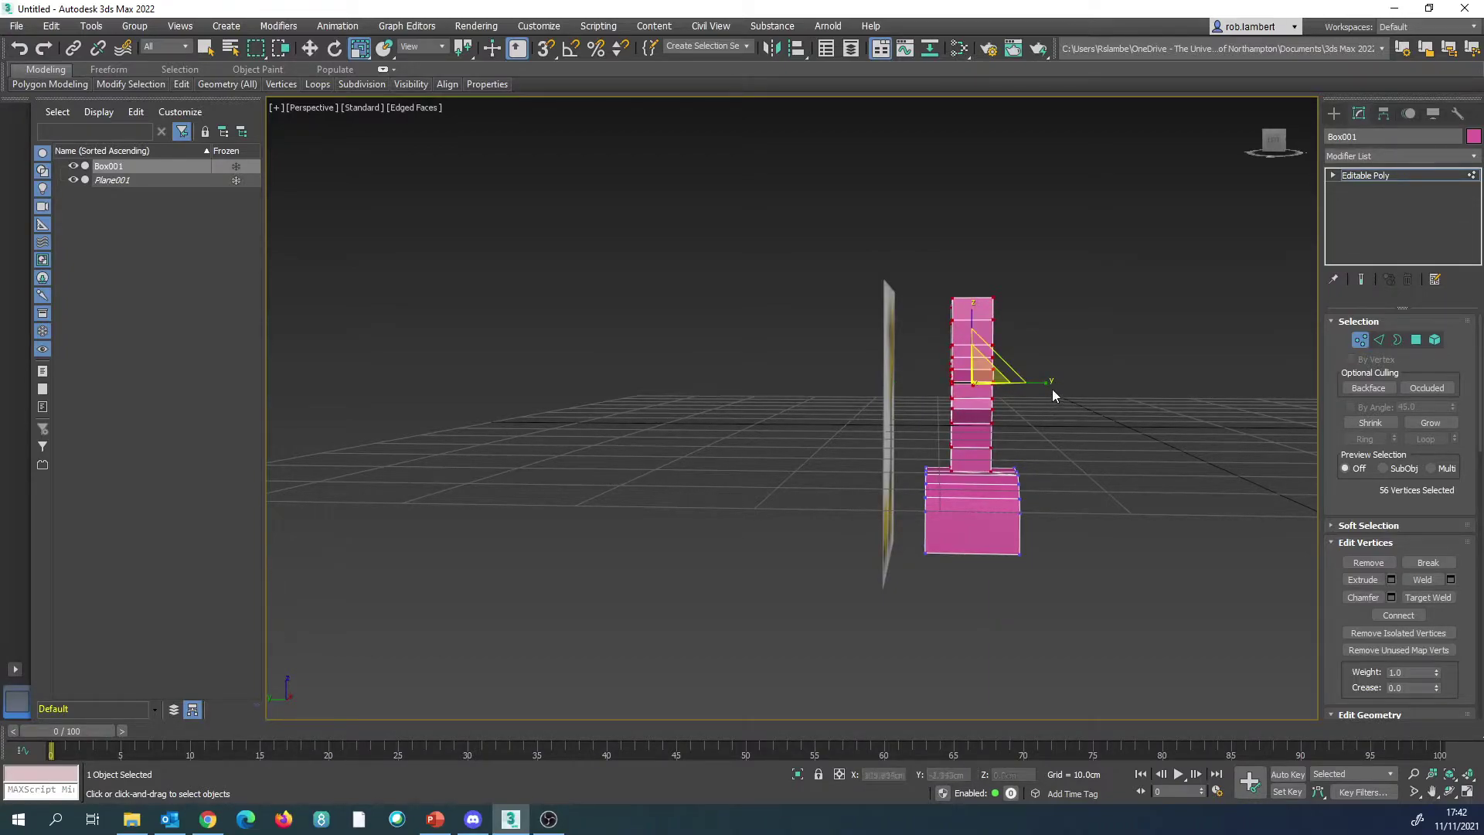
mouse_move(1051, 401)
alt+middle_down()
mouse_move(825, 435)
mouse_move(1049, 424)
alt+middle_up()
alt+middle_drag(943, 443, 993, 410)
key(f)
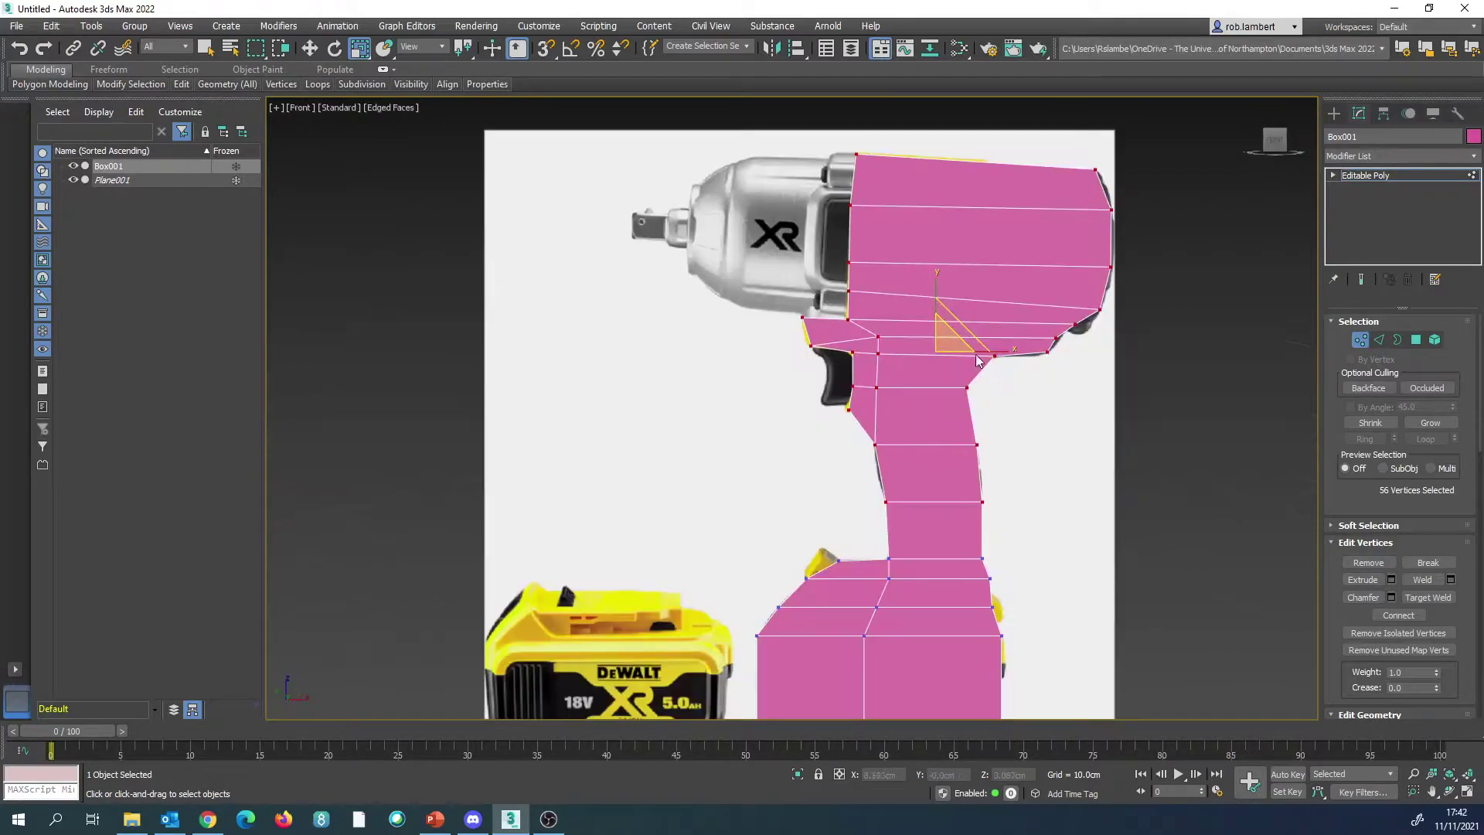
middle_drag(897, 379, 905, 437)
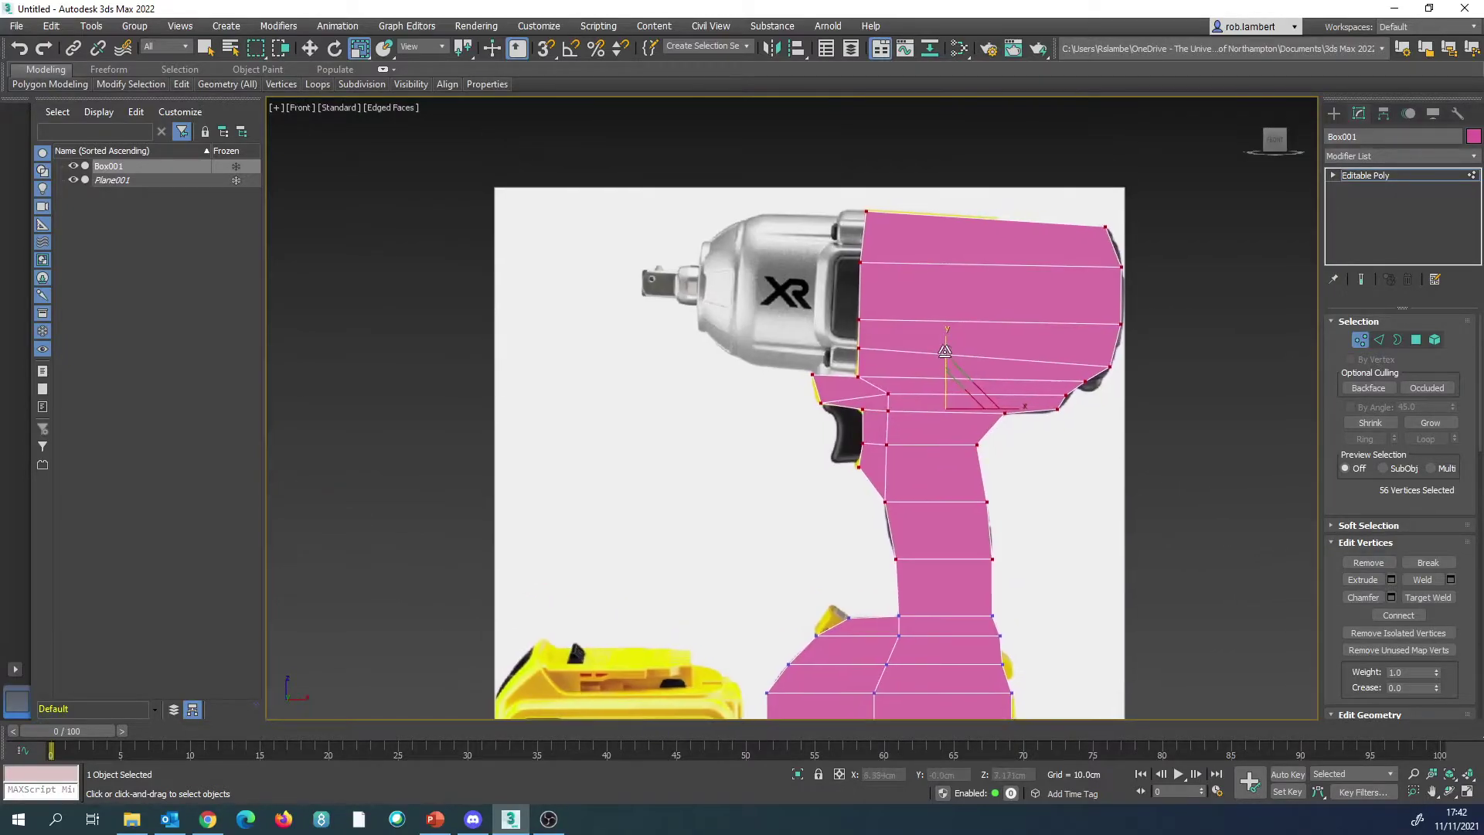
Step: Select the two front-facing handle polygons directly behind the trigger, below the front overhang
click(1416, 340)
key(p)
alt+middle_drag(882, 418, 922, 385)
click(933, 389)
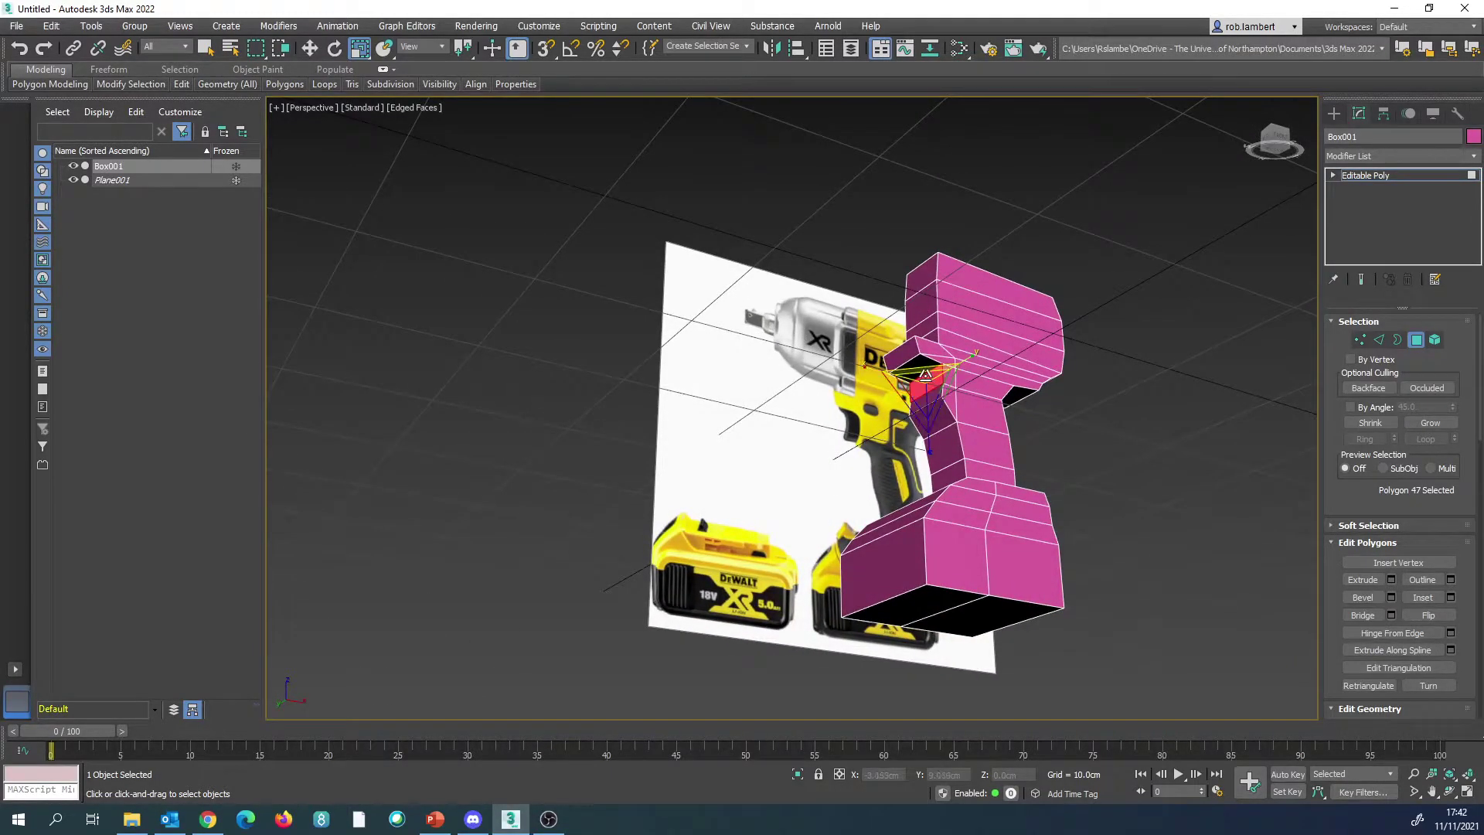
key(f)
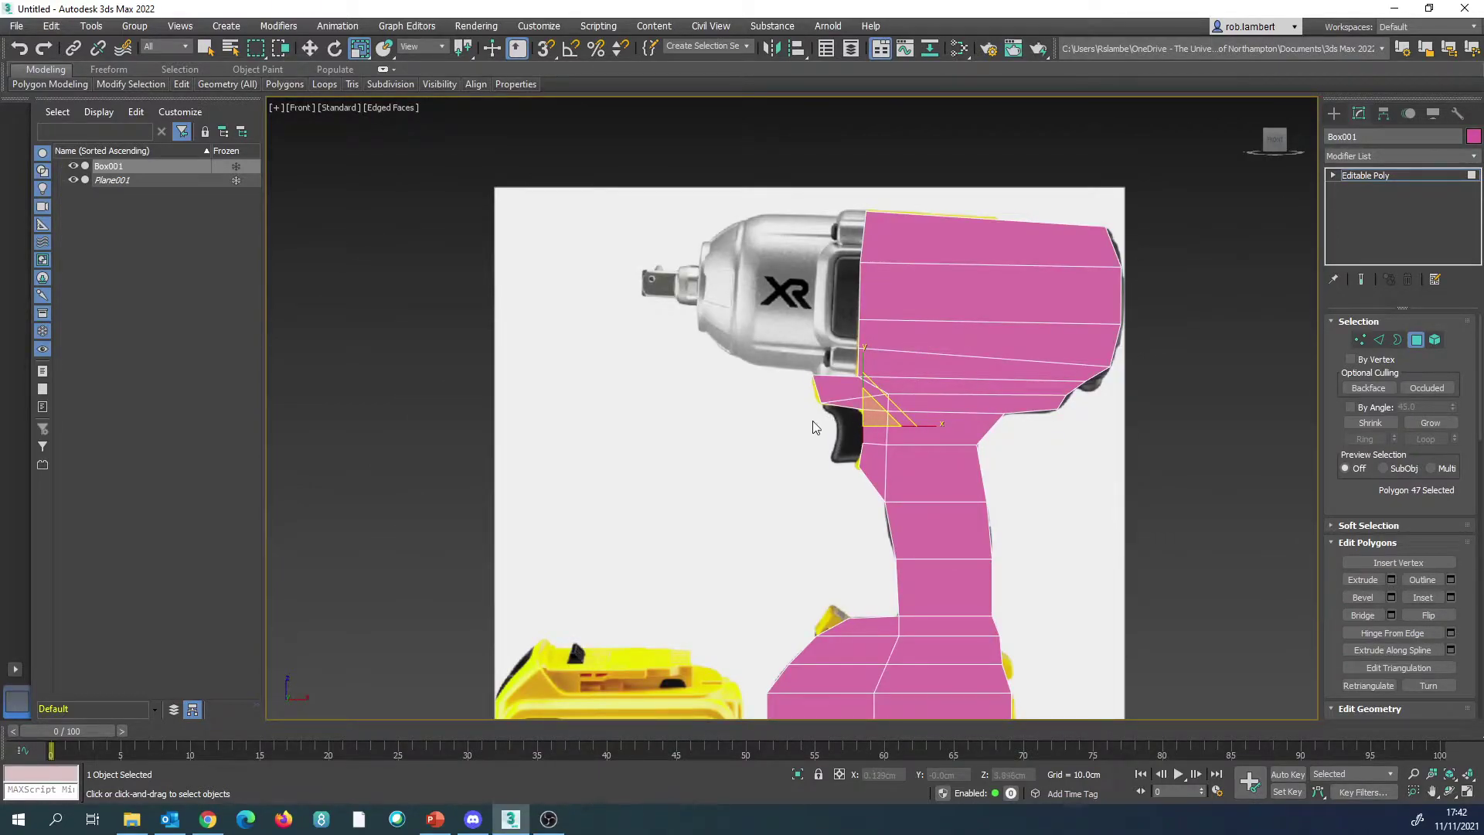
key(p)
alt+middle_drag(889, 407, 937, 376)
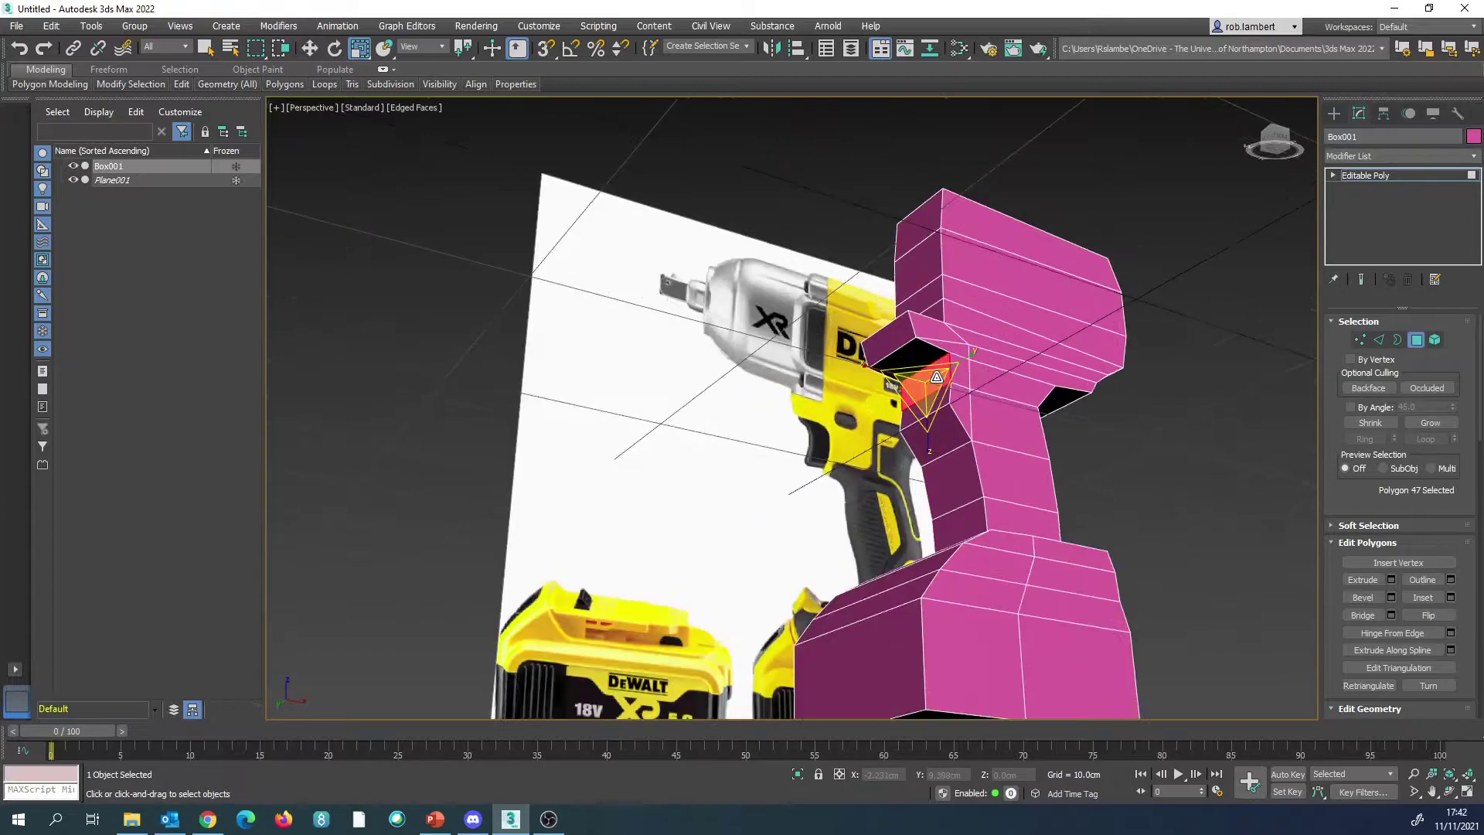
scroll(936, 376, up, 2)
ctrl+click(930, 410)
click(1390, 580)
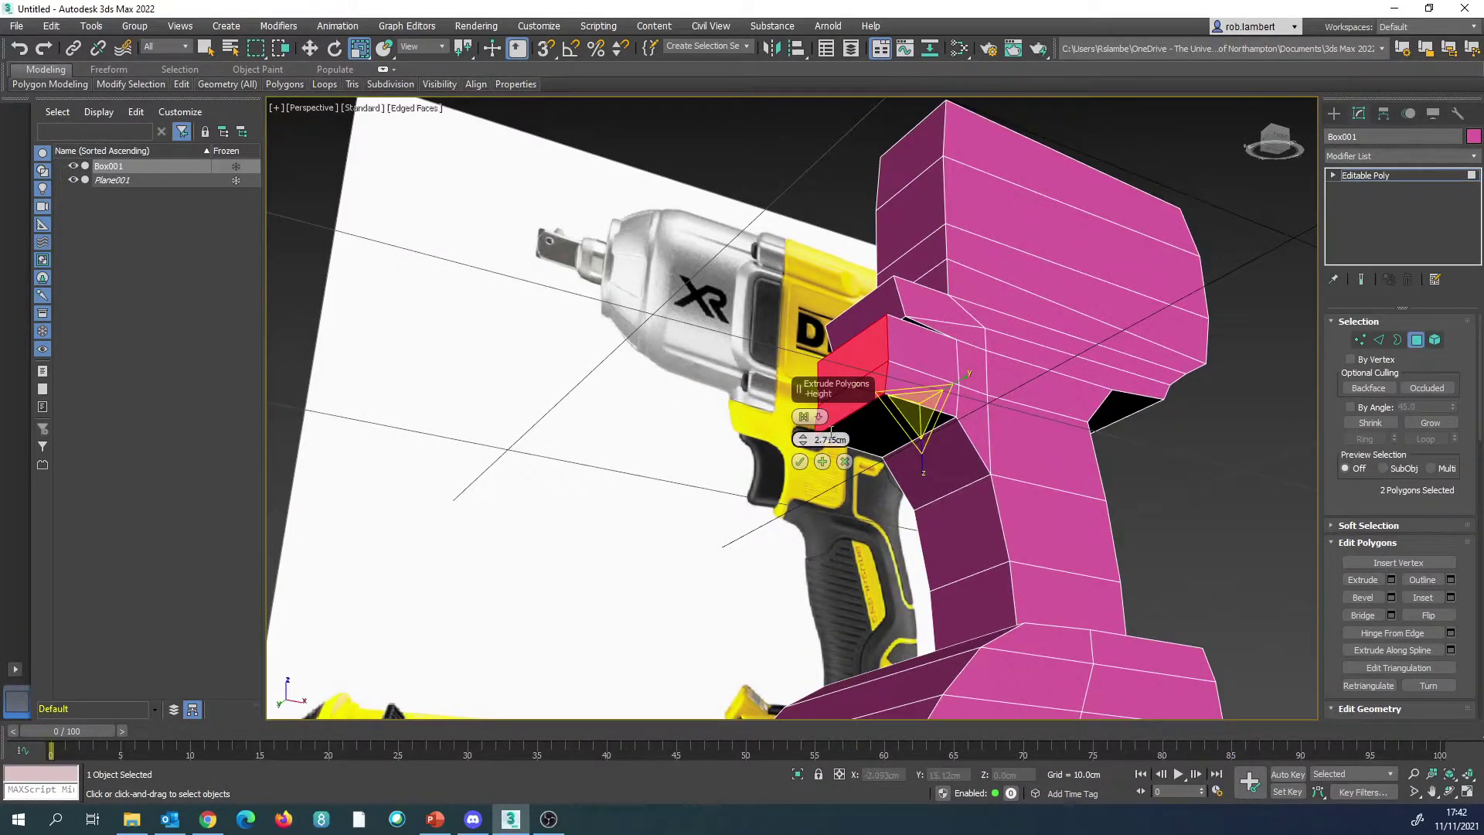
mouse_move(799, 446)
mouse_down()
mouse_move(804, 471)
mouse_move(796, 450)
mouse_up()
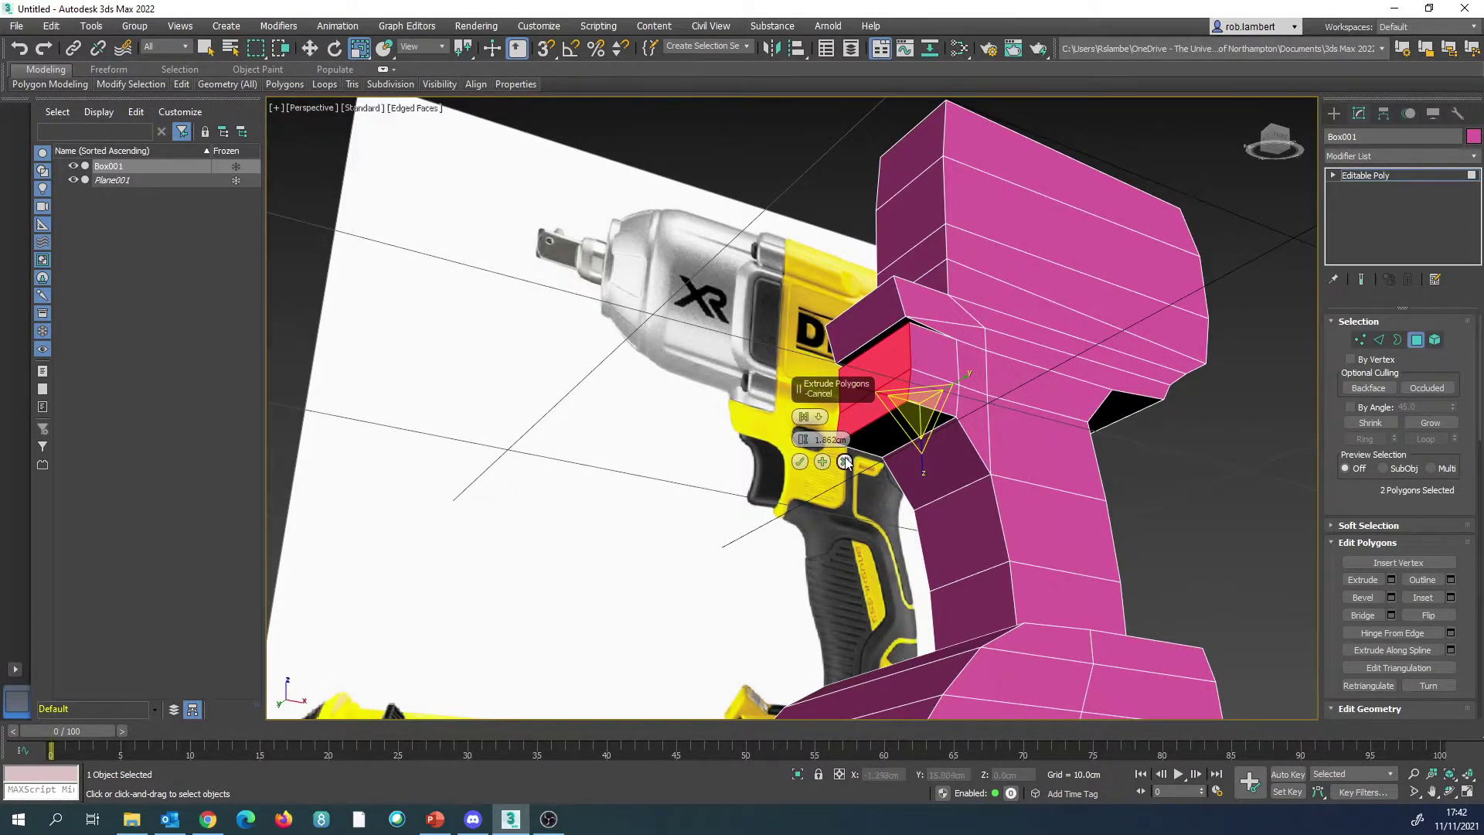
click(800, 462)
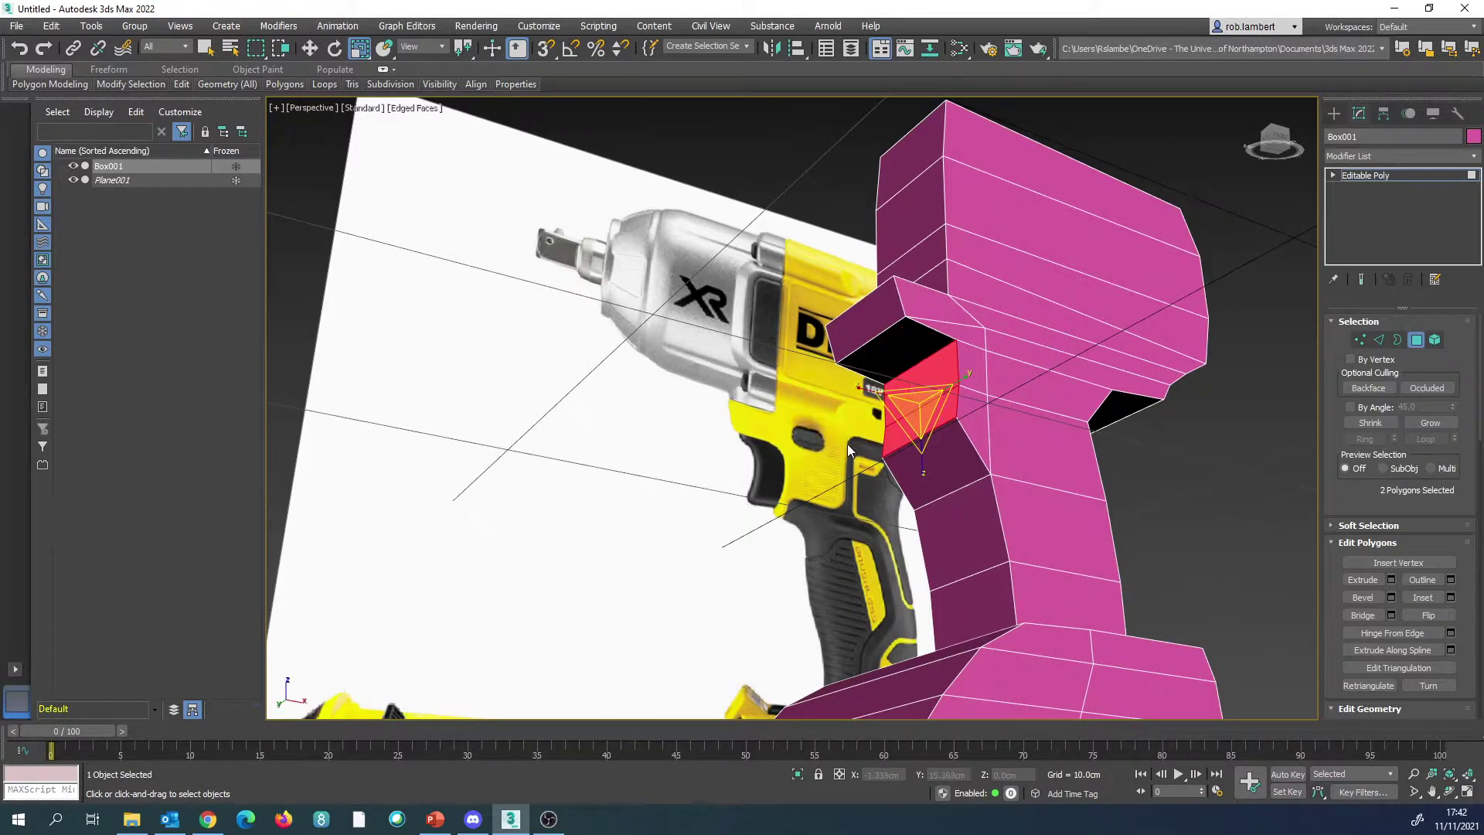
Step: Add the overhang's underside polygon to the selection and extrude the three polygons a short distance by Local Normal towards the trigger
ctrl+click(906, 350)
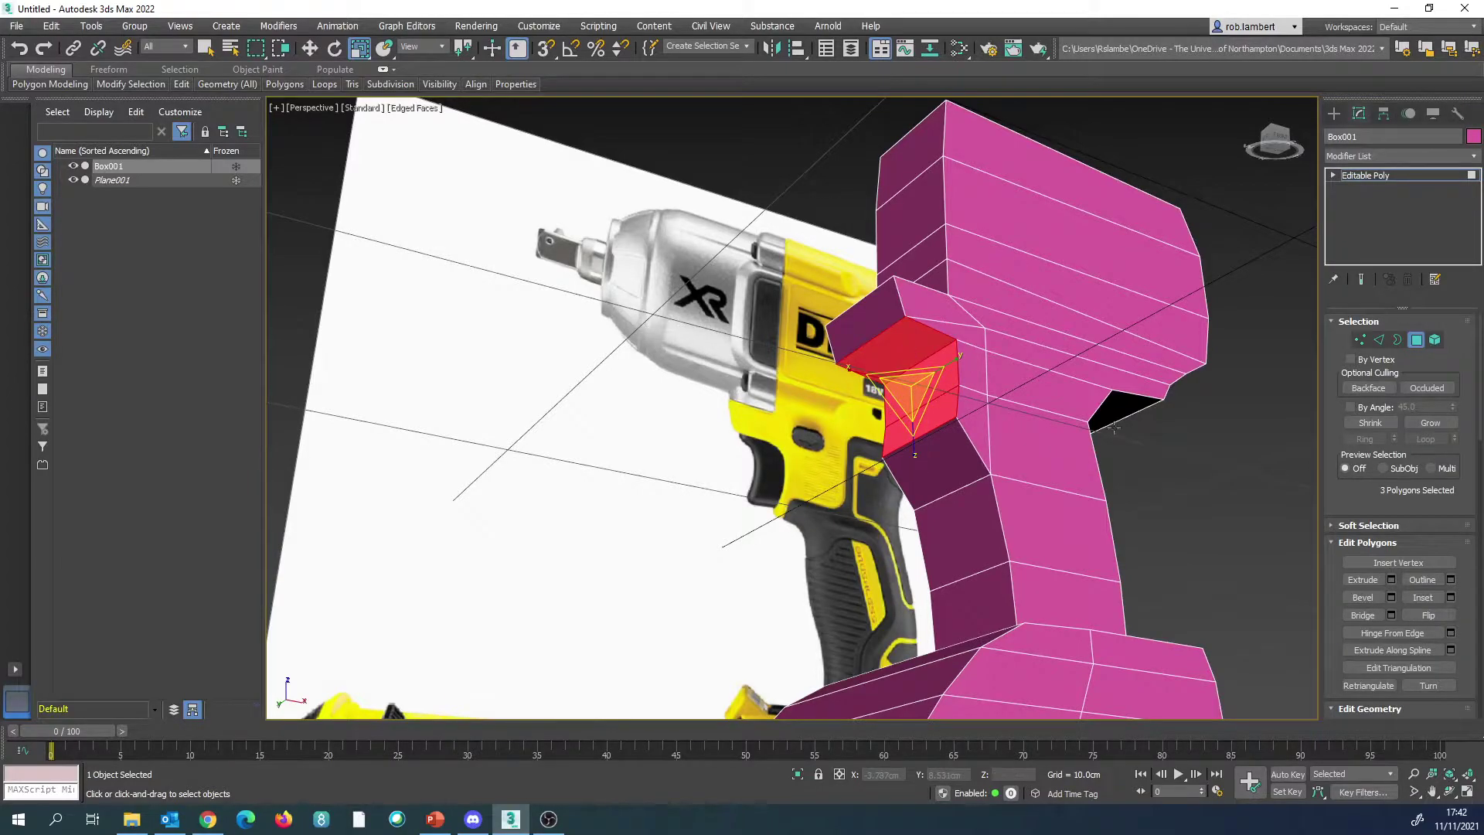
click(1392, 579)
click(818, 417)
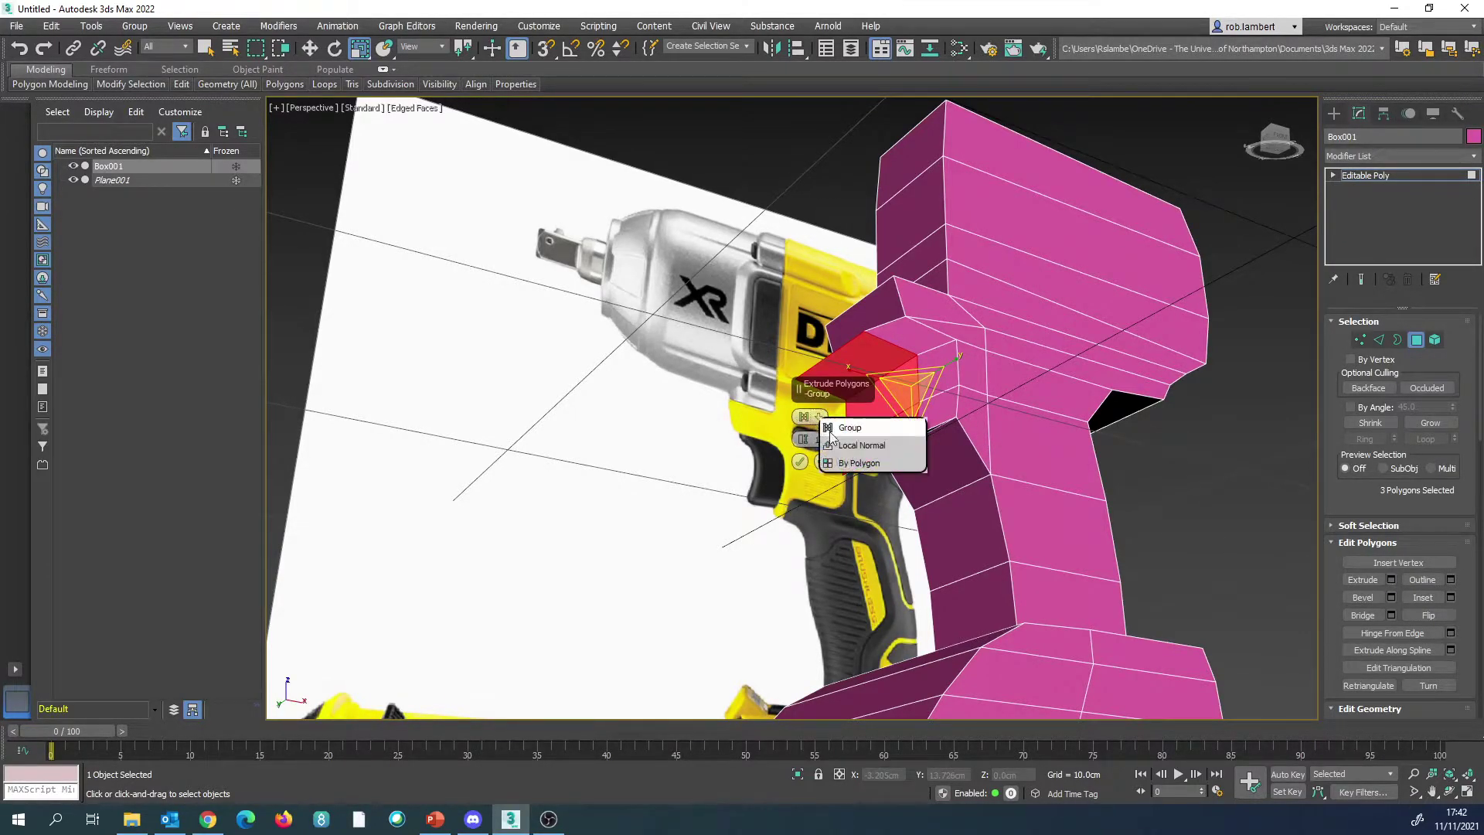
click(850, 445)
alt+middle_drag(961, 419, 895, 424)
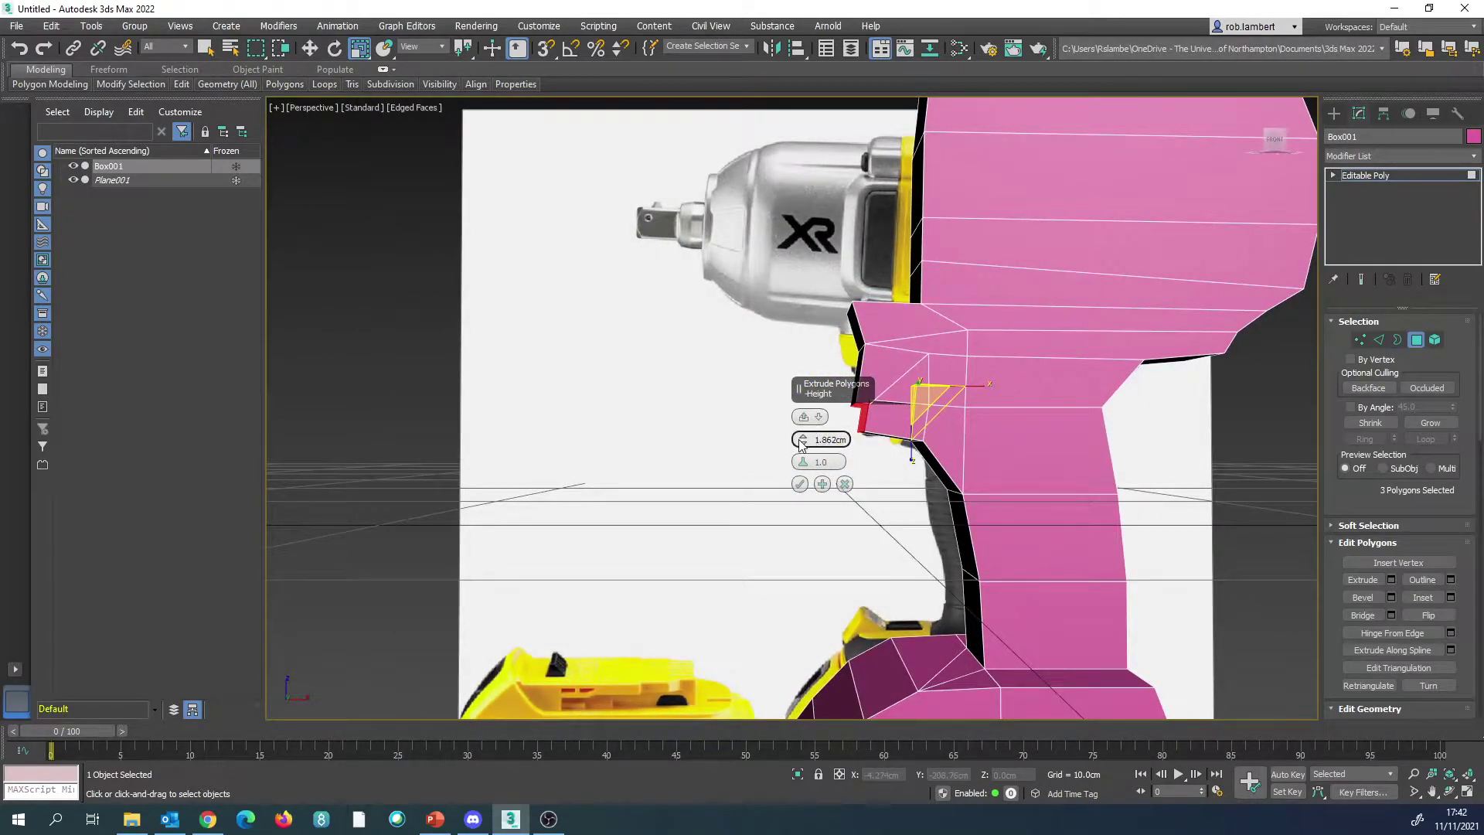
drag(801, 452, 800, 449)
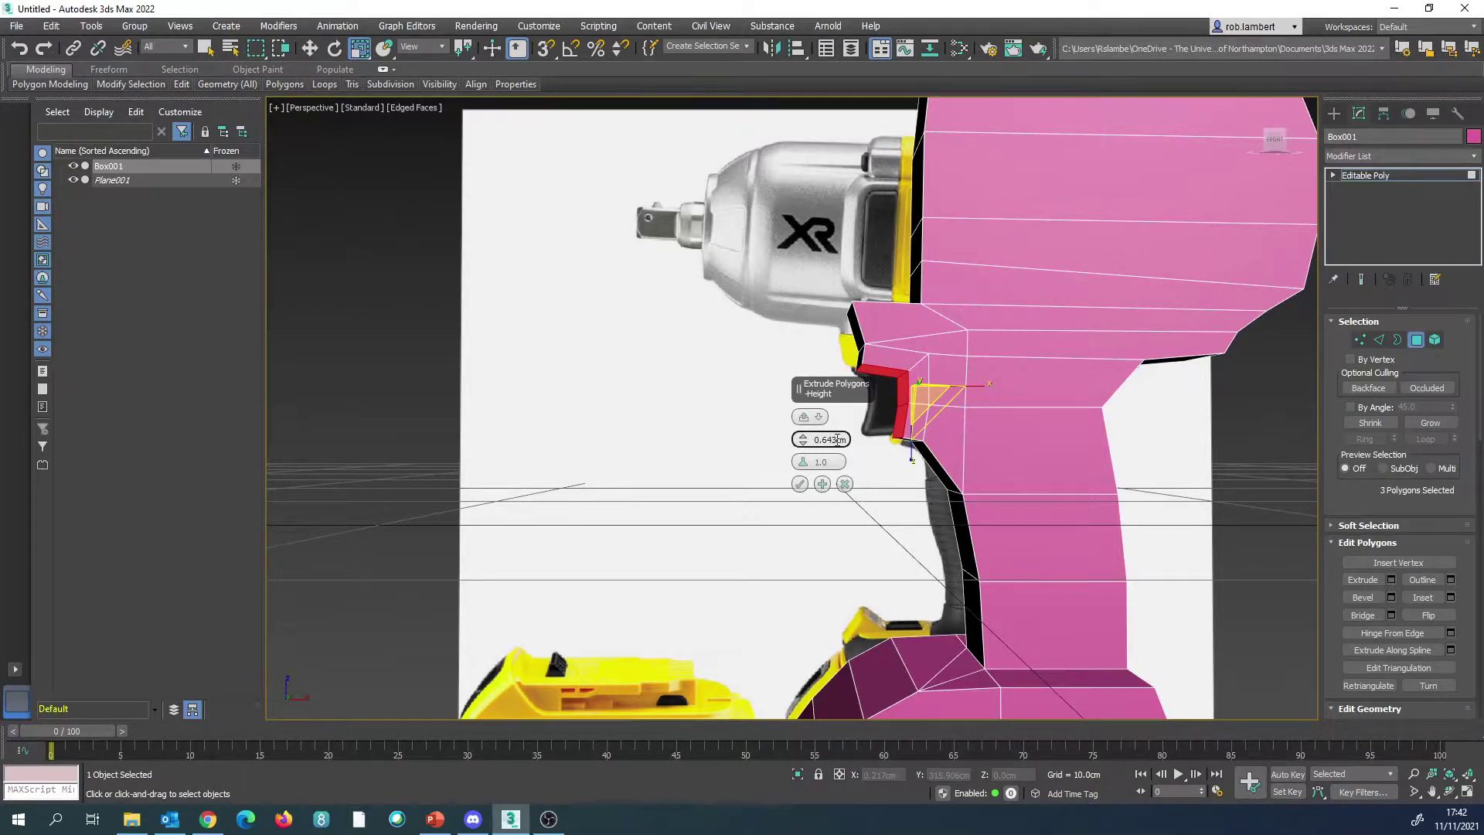
text(5)
key(Return)
click(801, 484)
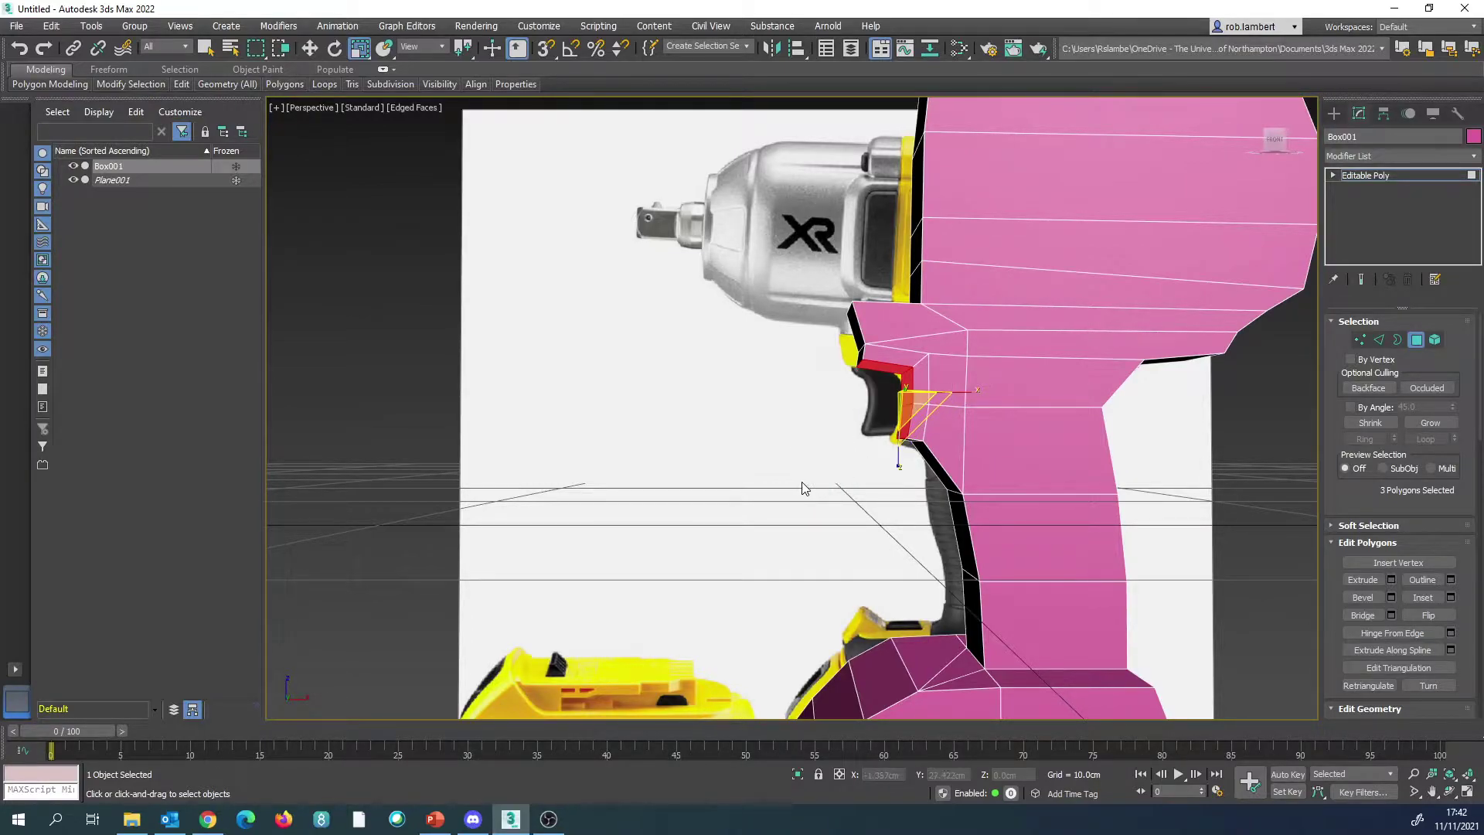
Step: In the see-through front view, move the extruded front vertices forward onto the reference trigger's curved outline
key(f)
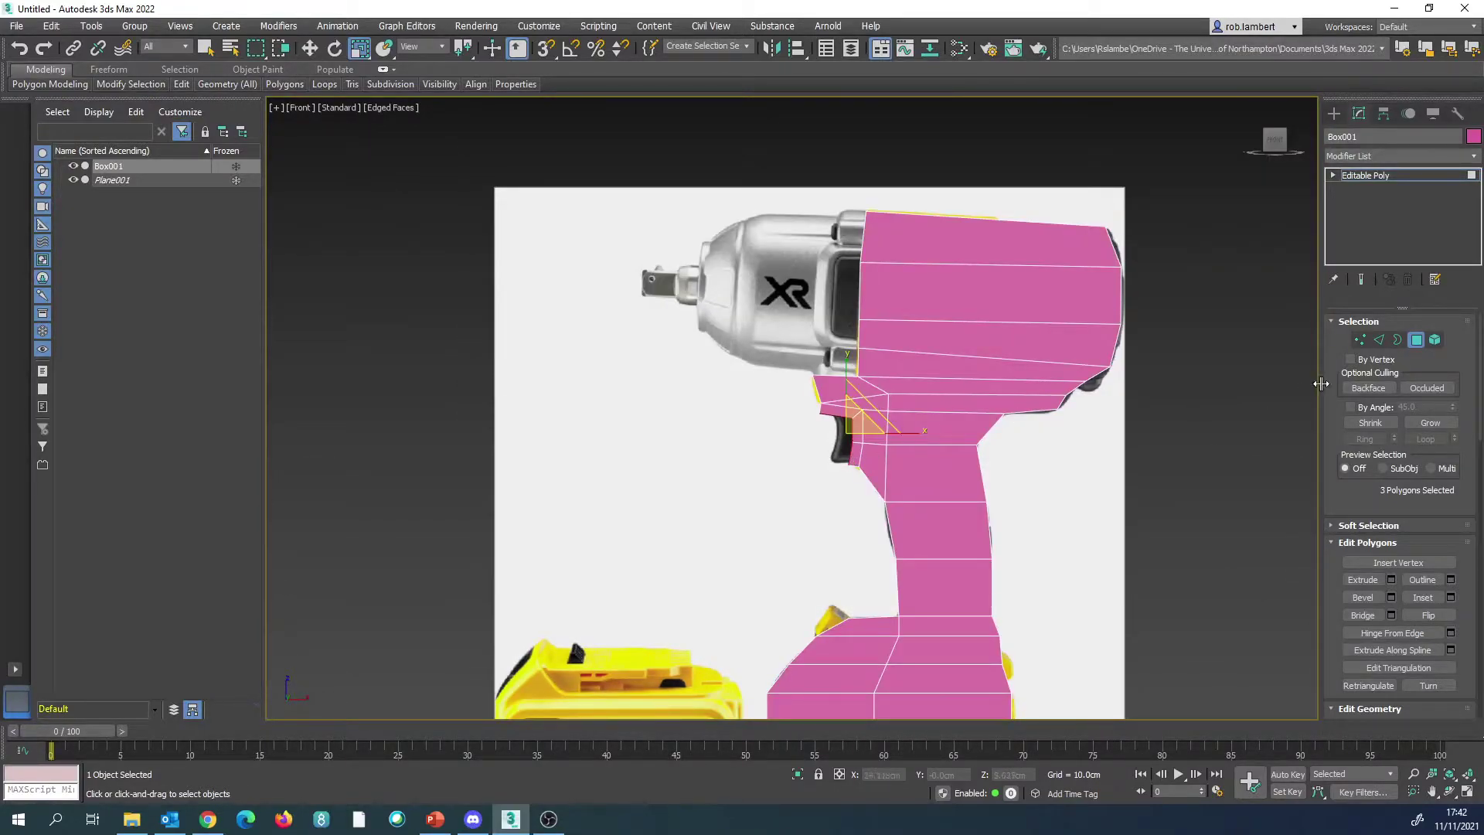
click(1361, 338)
middle_drag(846, 437, 856, 432)
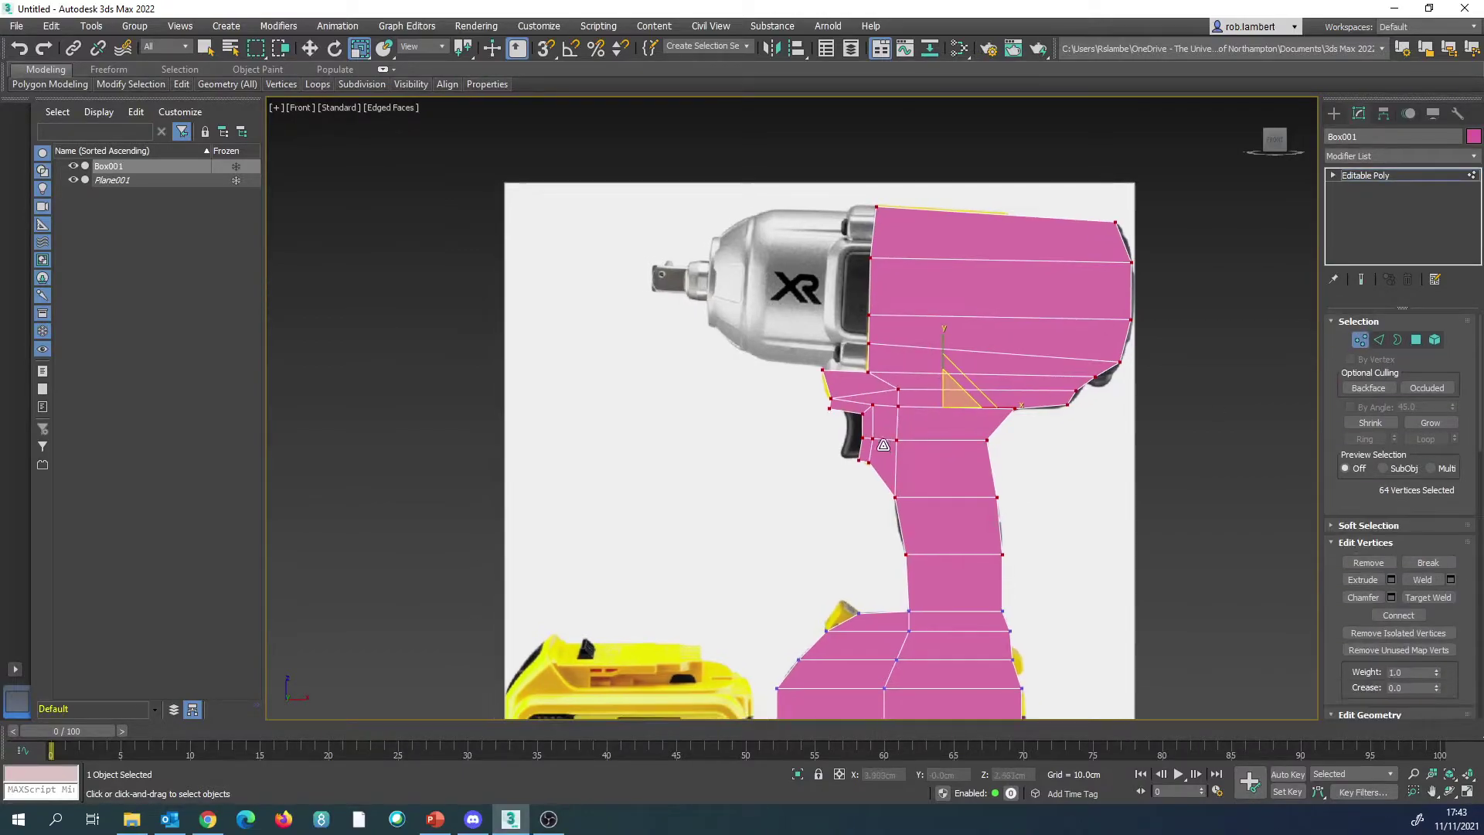
key(alt+x)
scroll(842, 437, up, 3)
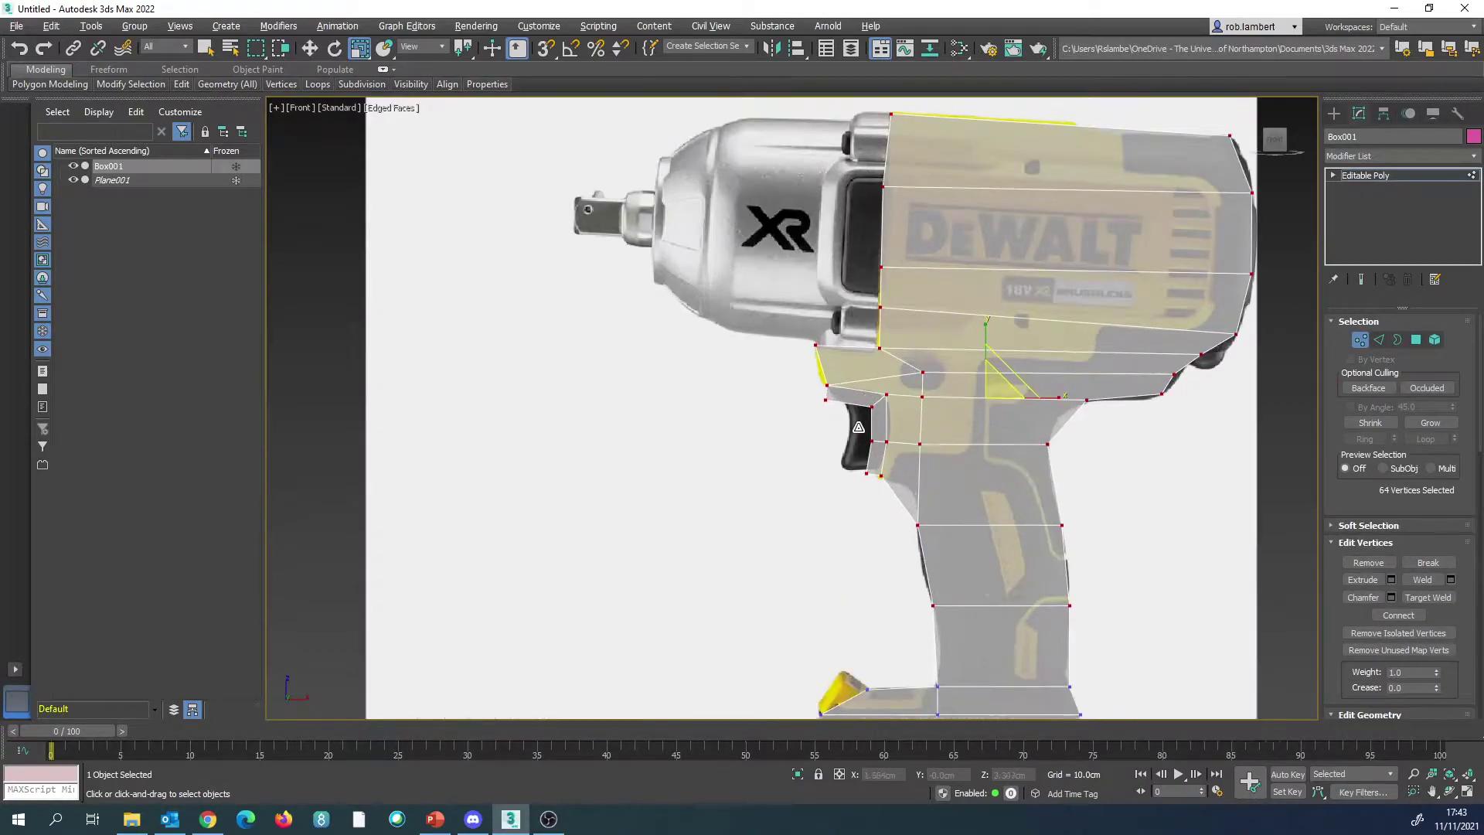
click(839, 473)
key(w)
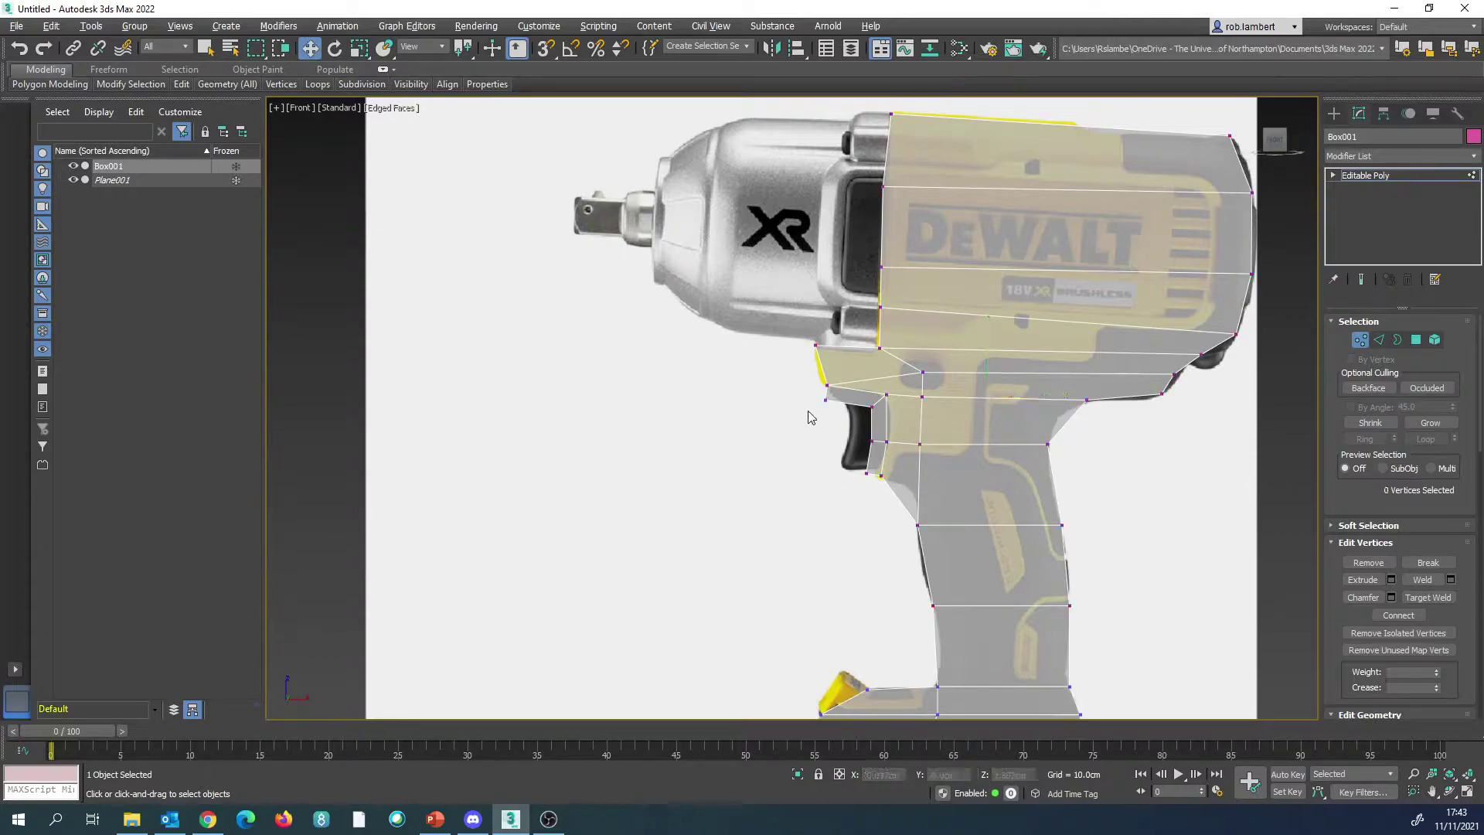
drag(831, 407, 869, 448)
click(854, 428)
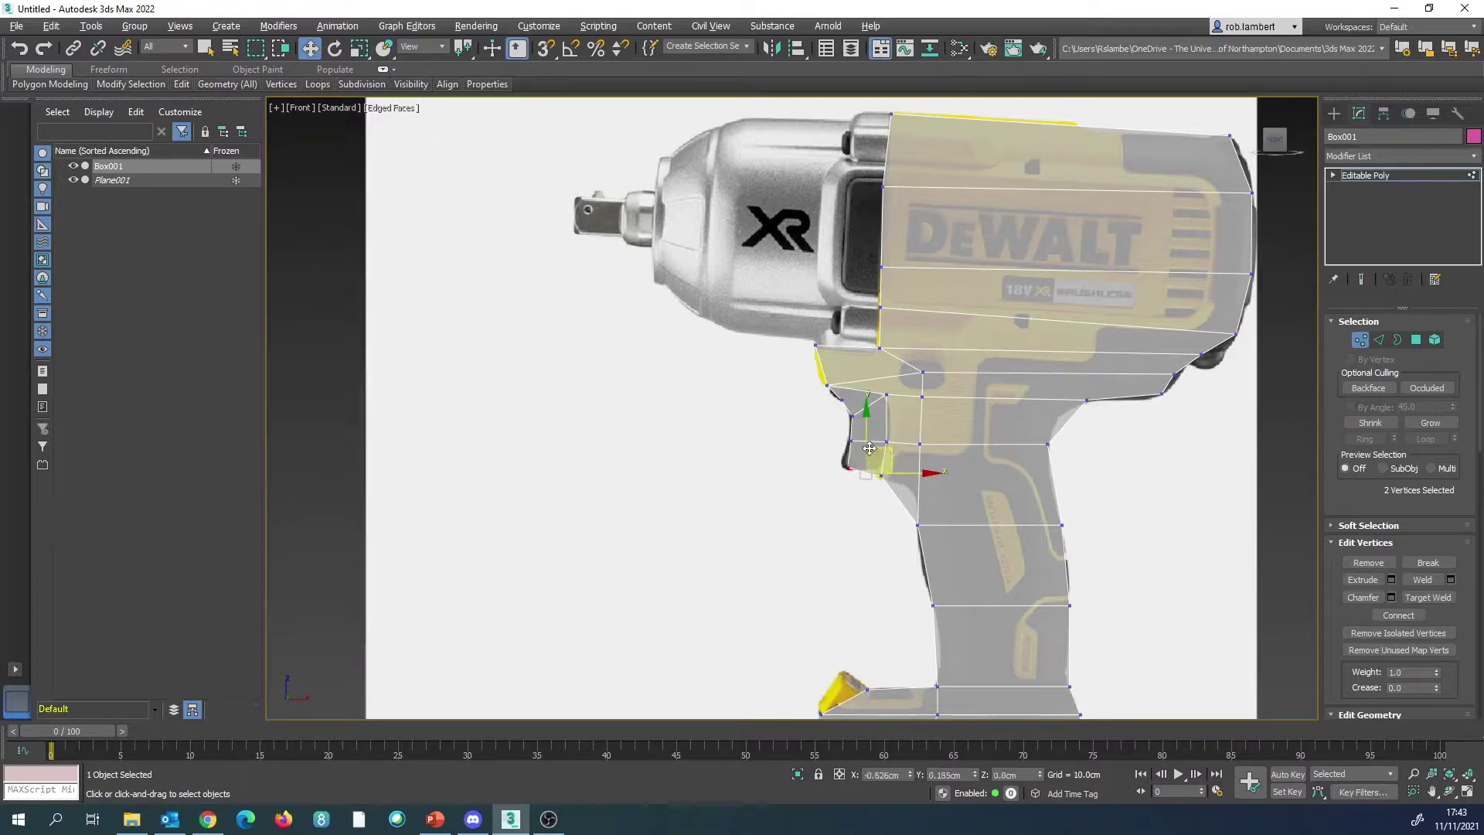
click(862, 447)
Step: Turn off the see-through display in perspective and select two vertices on the side of the trigger's front edge
key(p)
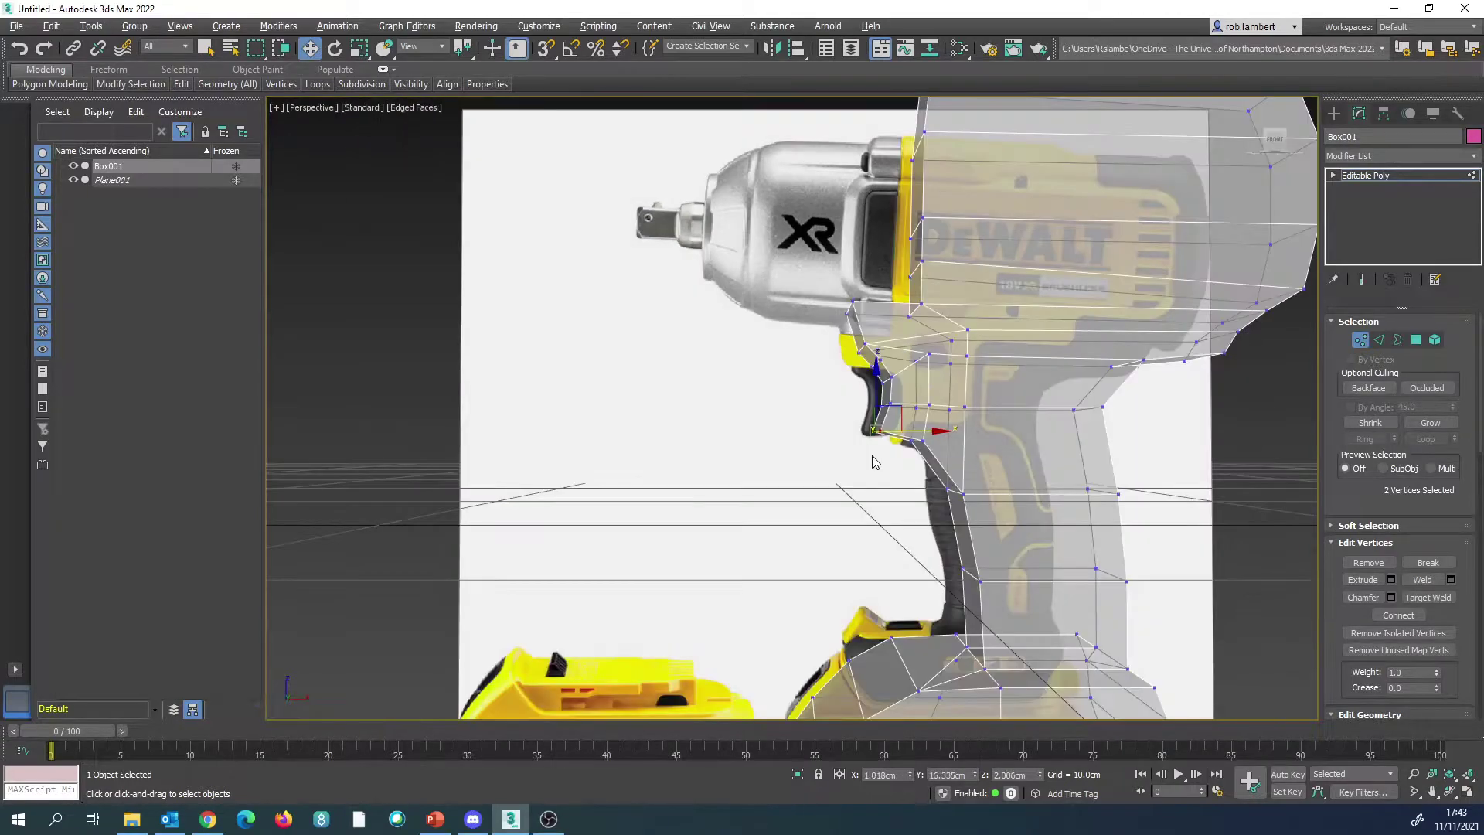
key(alt+x)
alt+middle_drag(876, 464, 958, 440)
scroll(1017, 410, down, 5)
scroll(959, 441, up, 4)
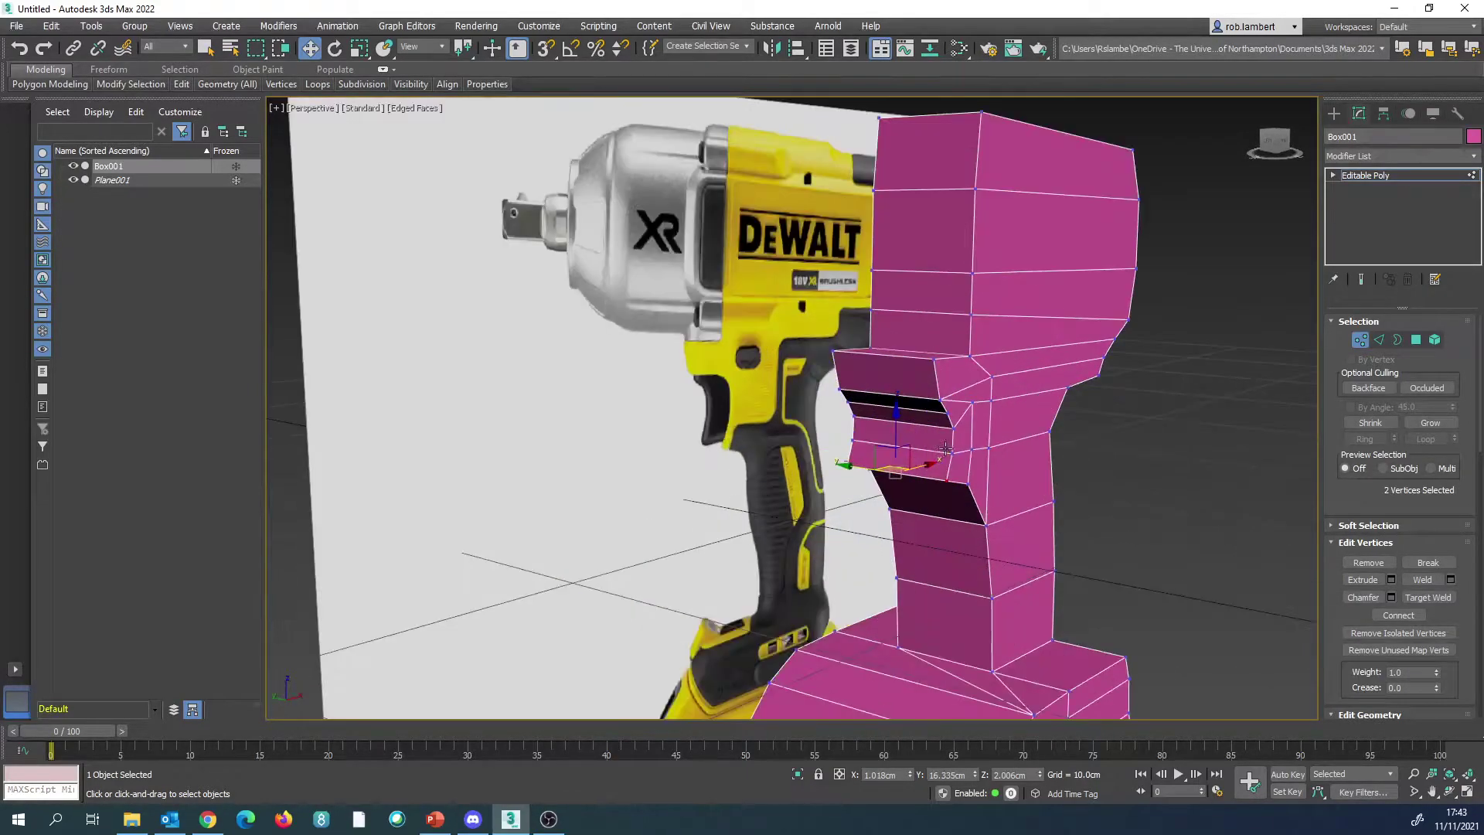
scroll(944, 427, up, 2)
click(951, 447)
ctrl+click(951, 421)
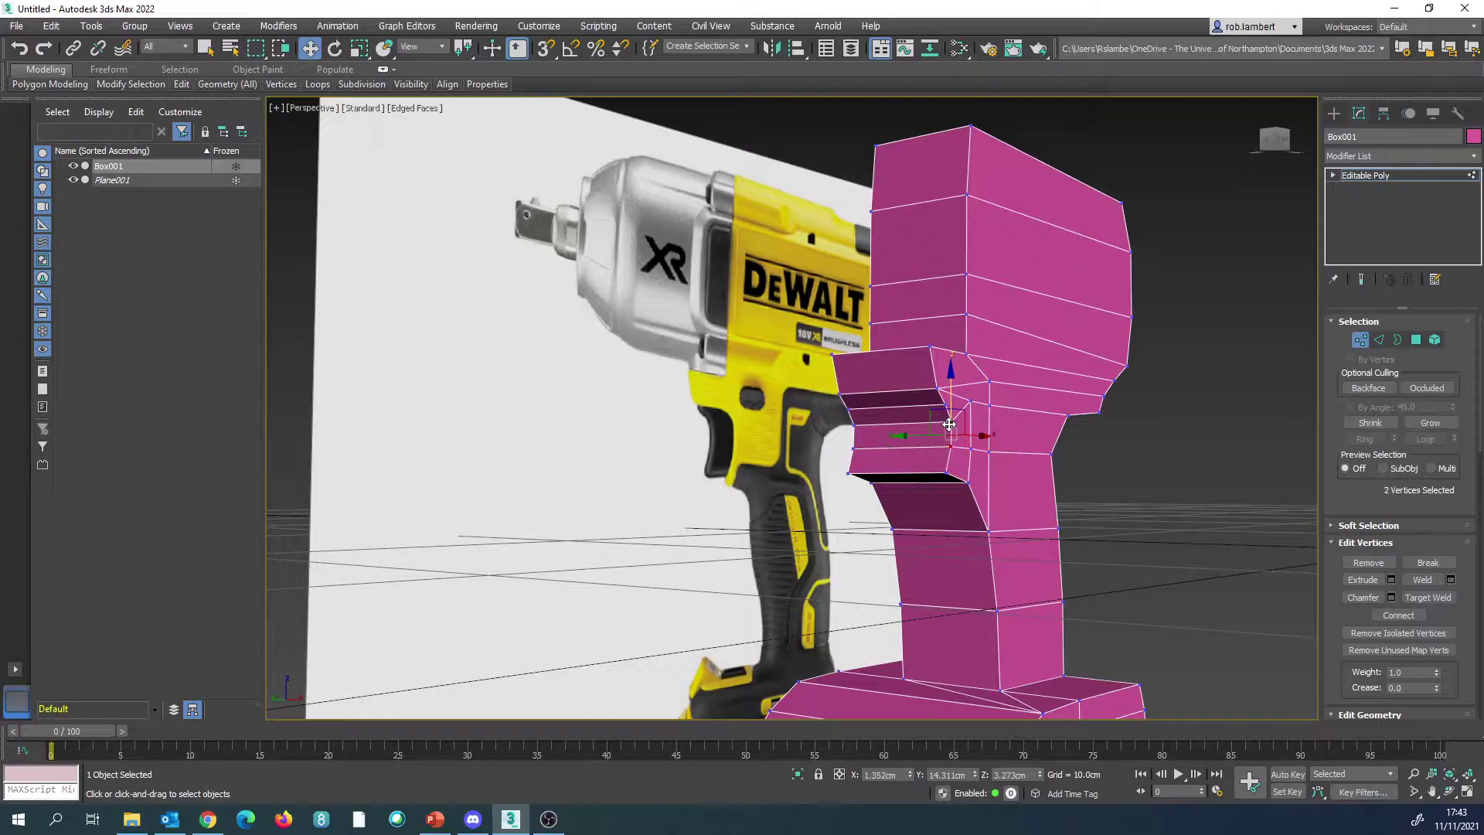
Step: Scale the trigger's three front polygons to about 60% along the Y axis
click(1417, 340)
alt+middle_drag(933, 456, 966, 424)
key(r)
drag(968, 438, 900, 444)
alt+middle_drag(923, 460, 885, 465)
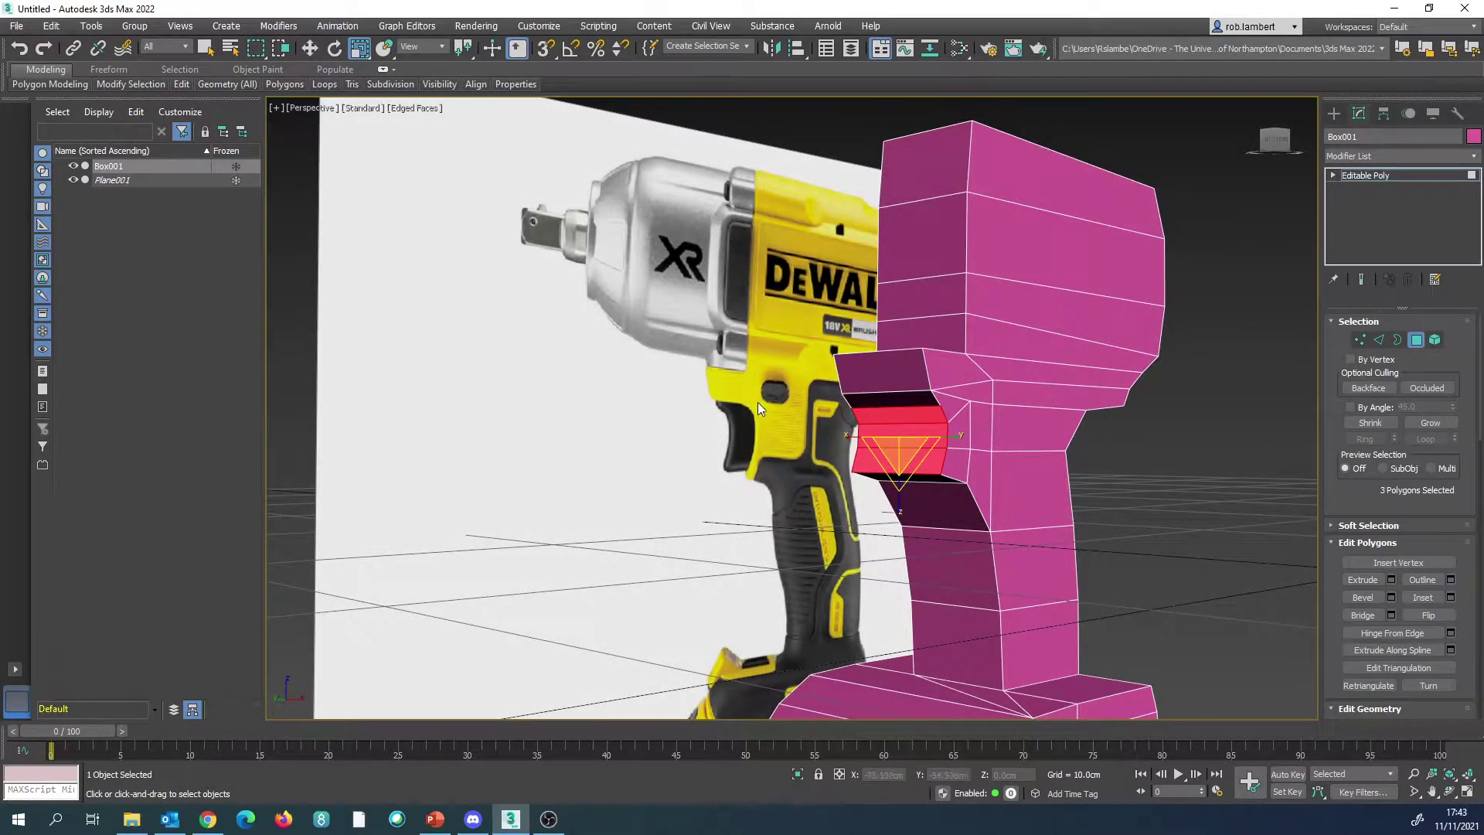
alt+middle_drag(904, 398, 959, 417)
scroll(955, 456, down, 3)
drag(958, 390, 941, 407)
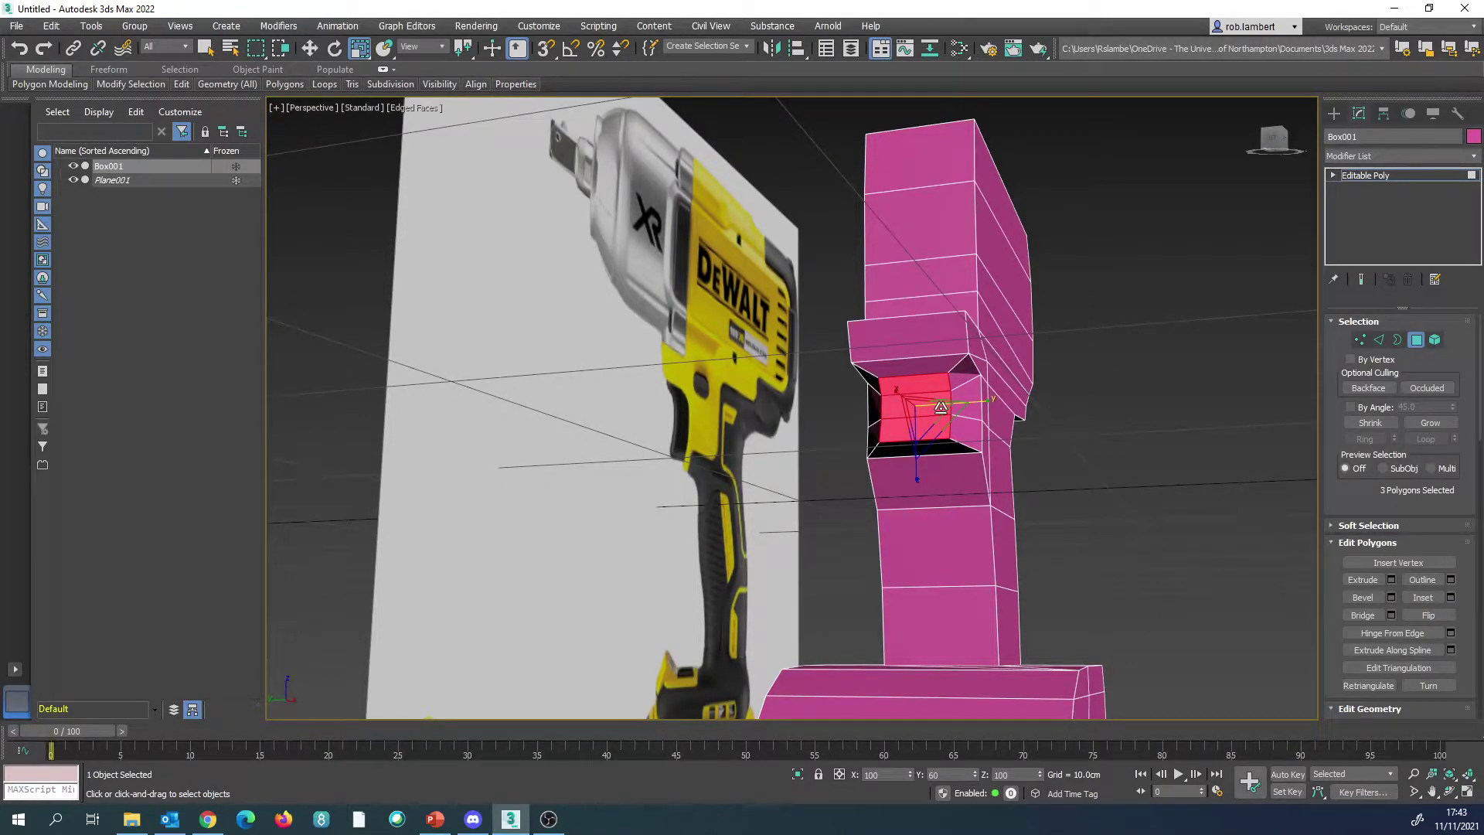
Step: Examine the narrowed trigger from the left and in perspective, and compare the model with the reference nose from the front
alt+middle_drag(1037, 402, 1079, 455)
scroll(942, 491, down, 4)
key(l)
scroll(811, 456, up, 8)
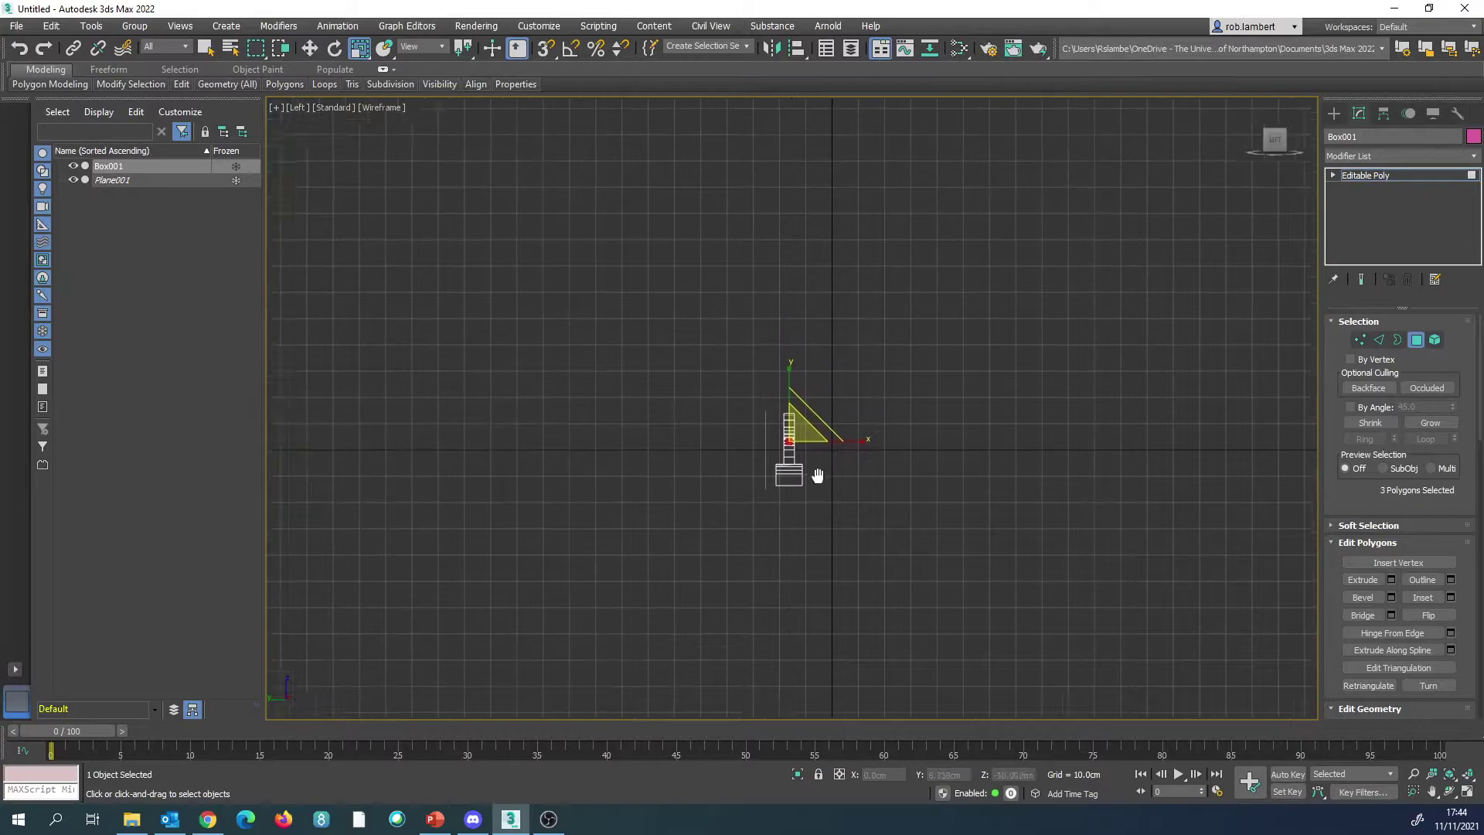
middle_drag(783, 428, 864, 438)
scroll(864, 438, down, 3)
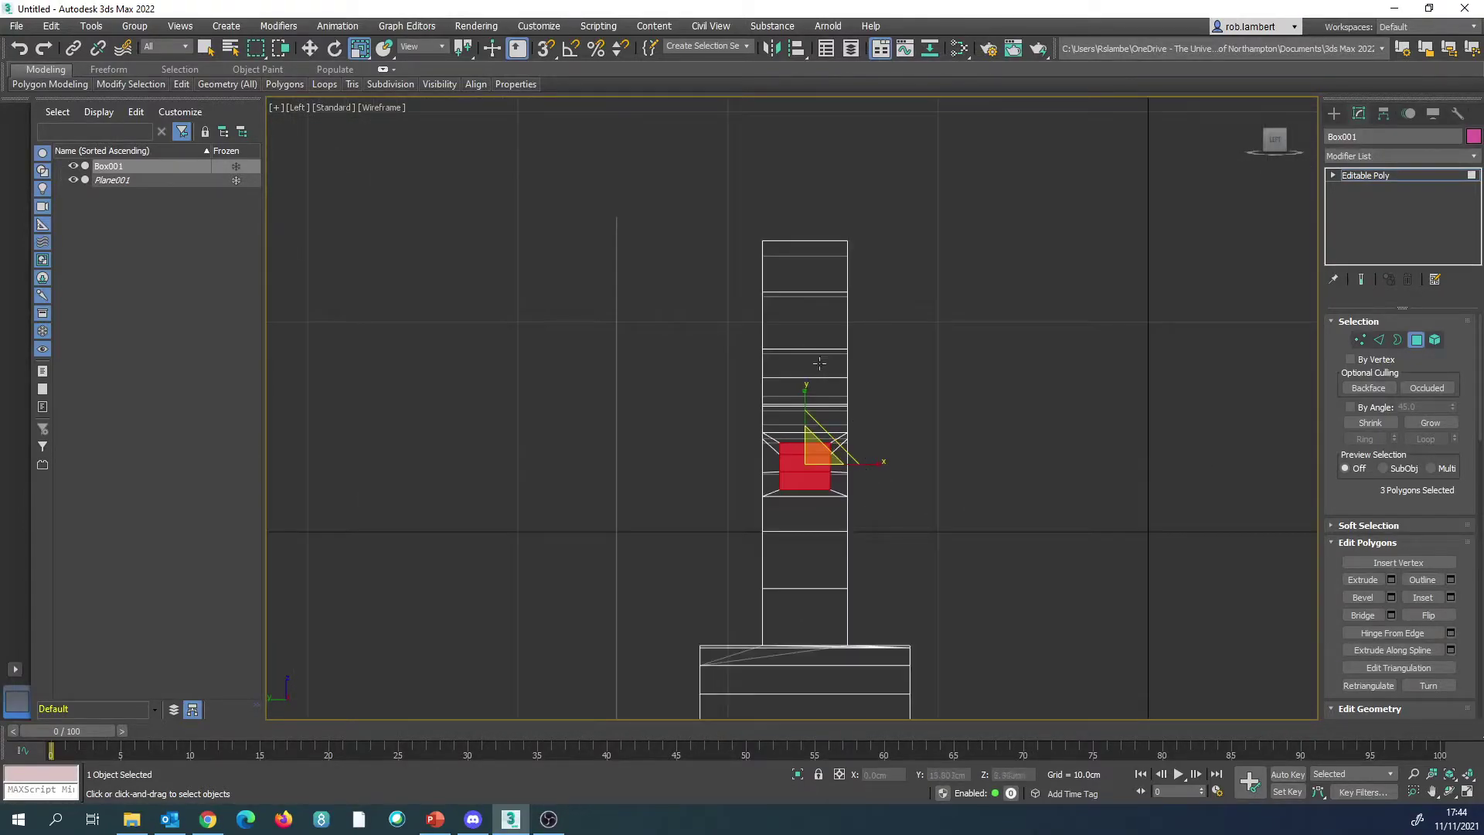
key(p)
mouse_move(951, 407)
alt+middle_down()
mouse_move(904, 401)
mouse_move(856, 348)
mouse_move(874, 439)
alt+middle_up()
key(f)
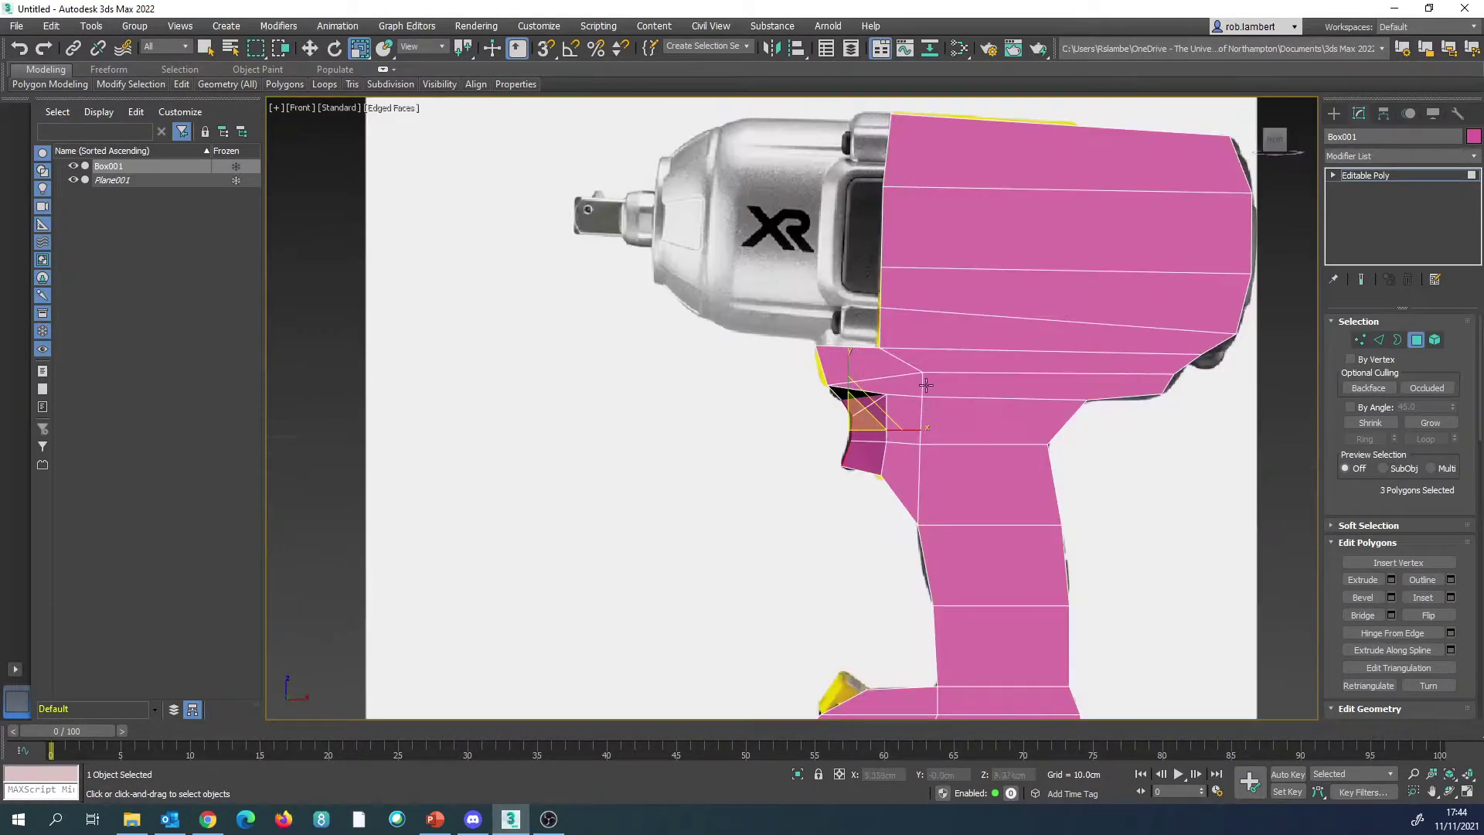
scroll(920, 408, down, 2)
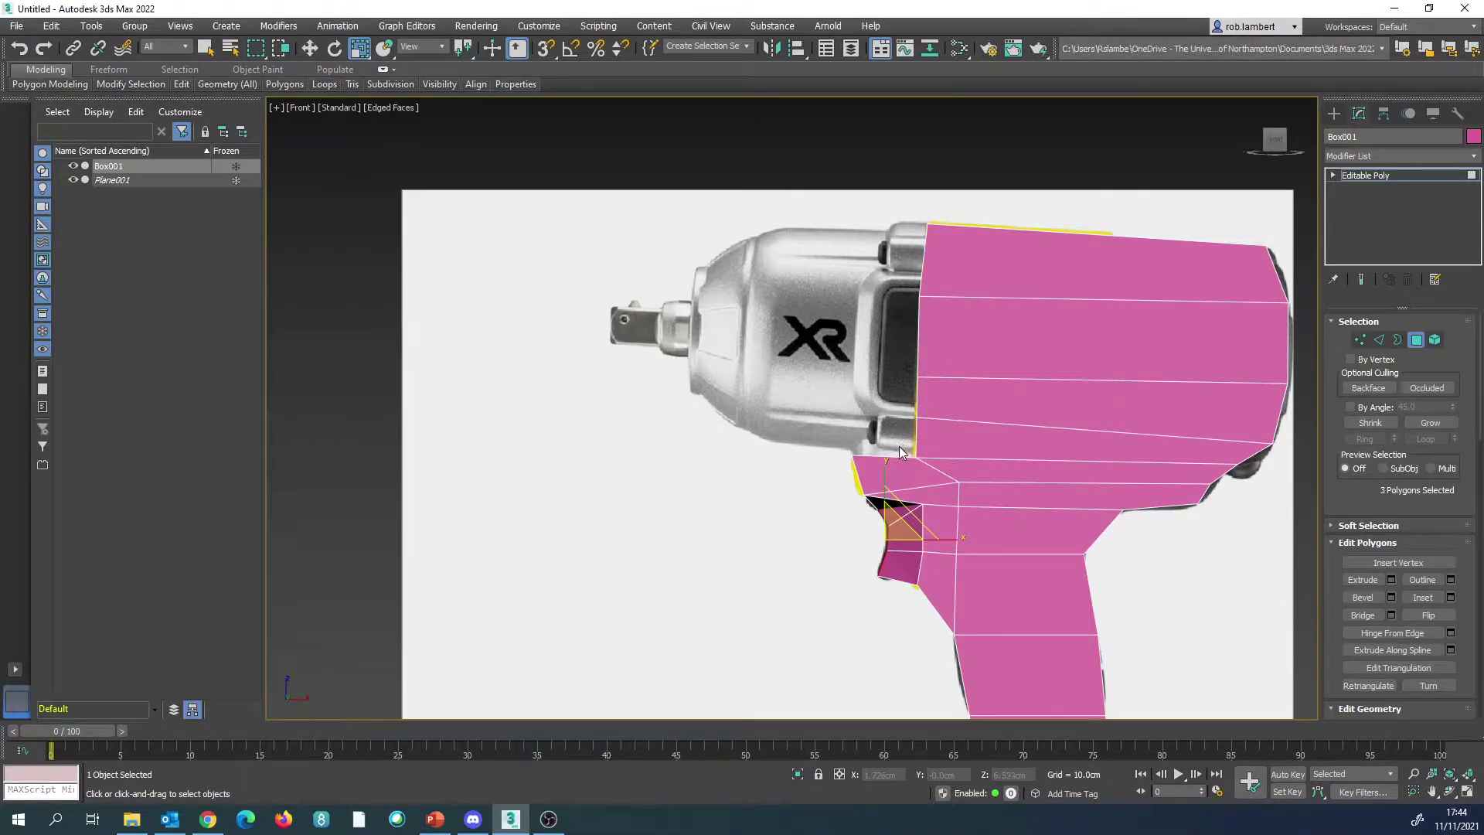
middle_drag(986, 404, 986, 416)
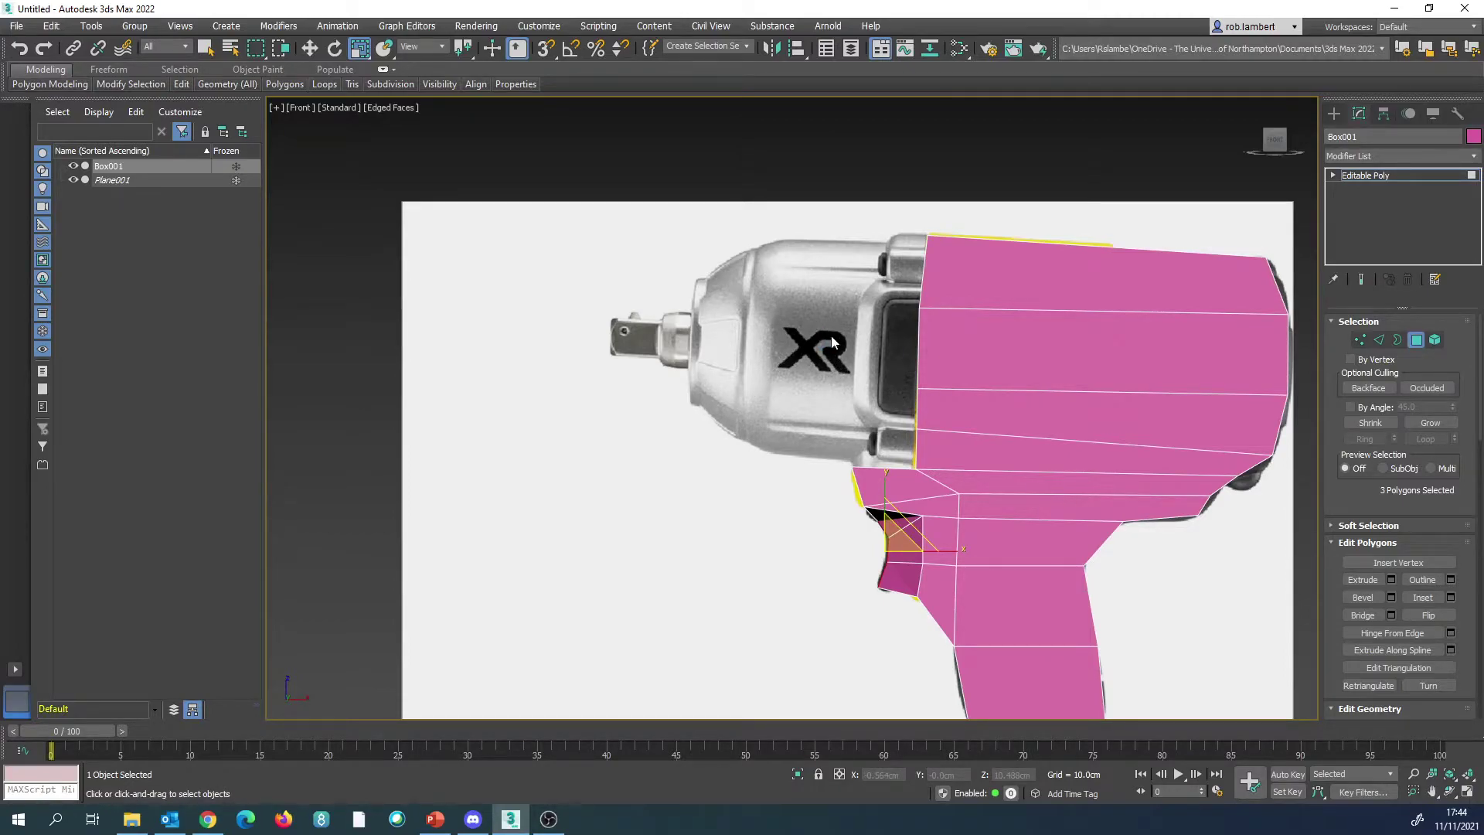
Step: Draw a Line spline in the front view along the nose's upper outline, from the housing's front edge to the square drive tip
click(1417, 341)
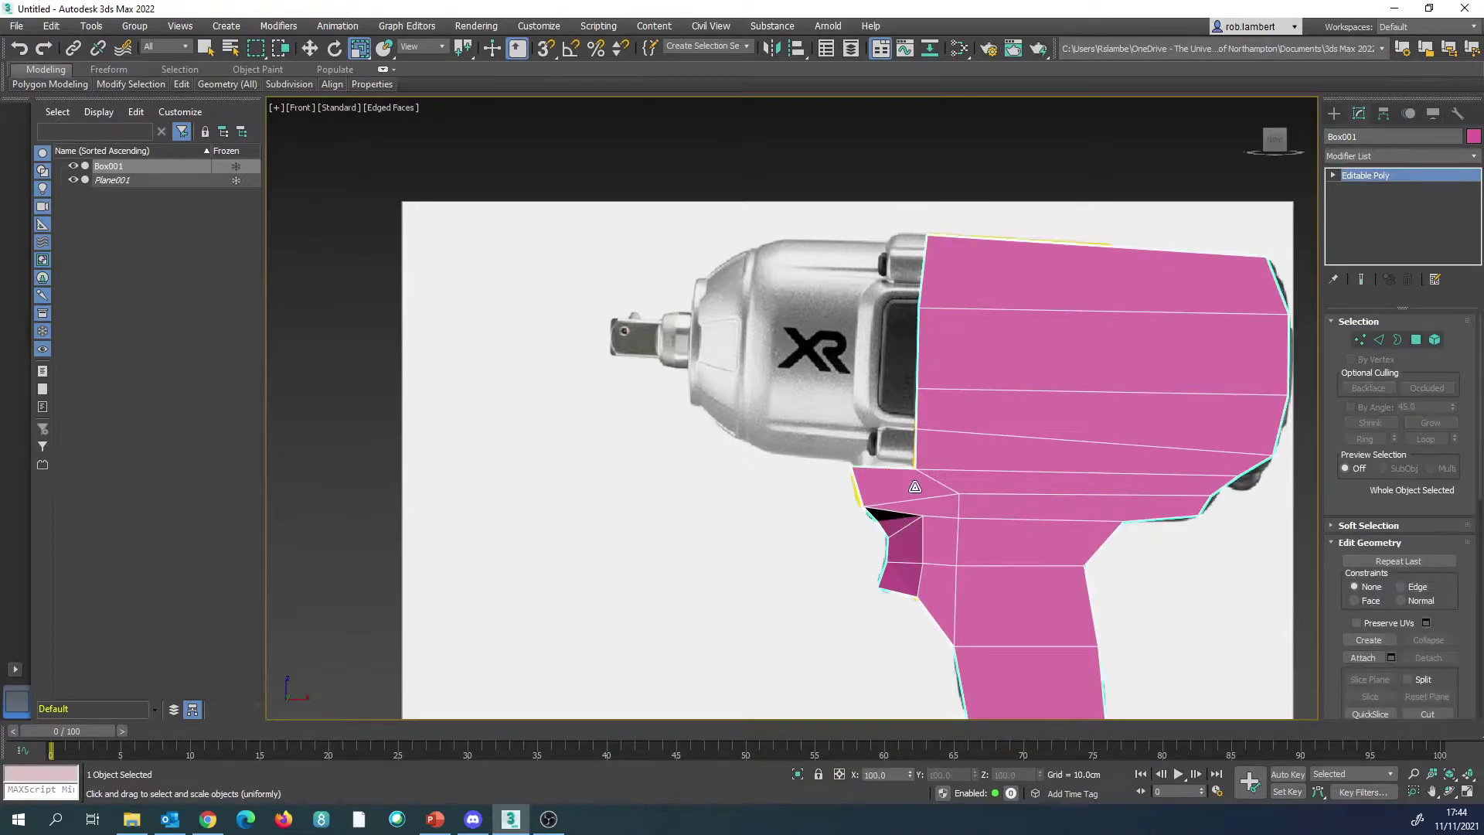
click(1333, 114)
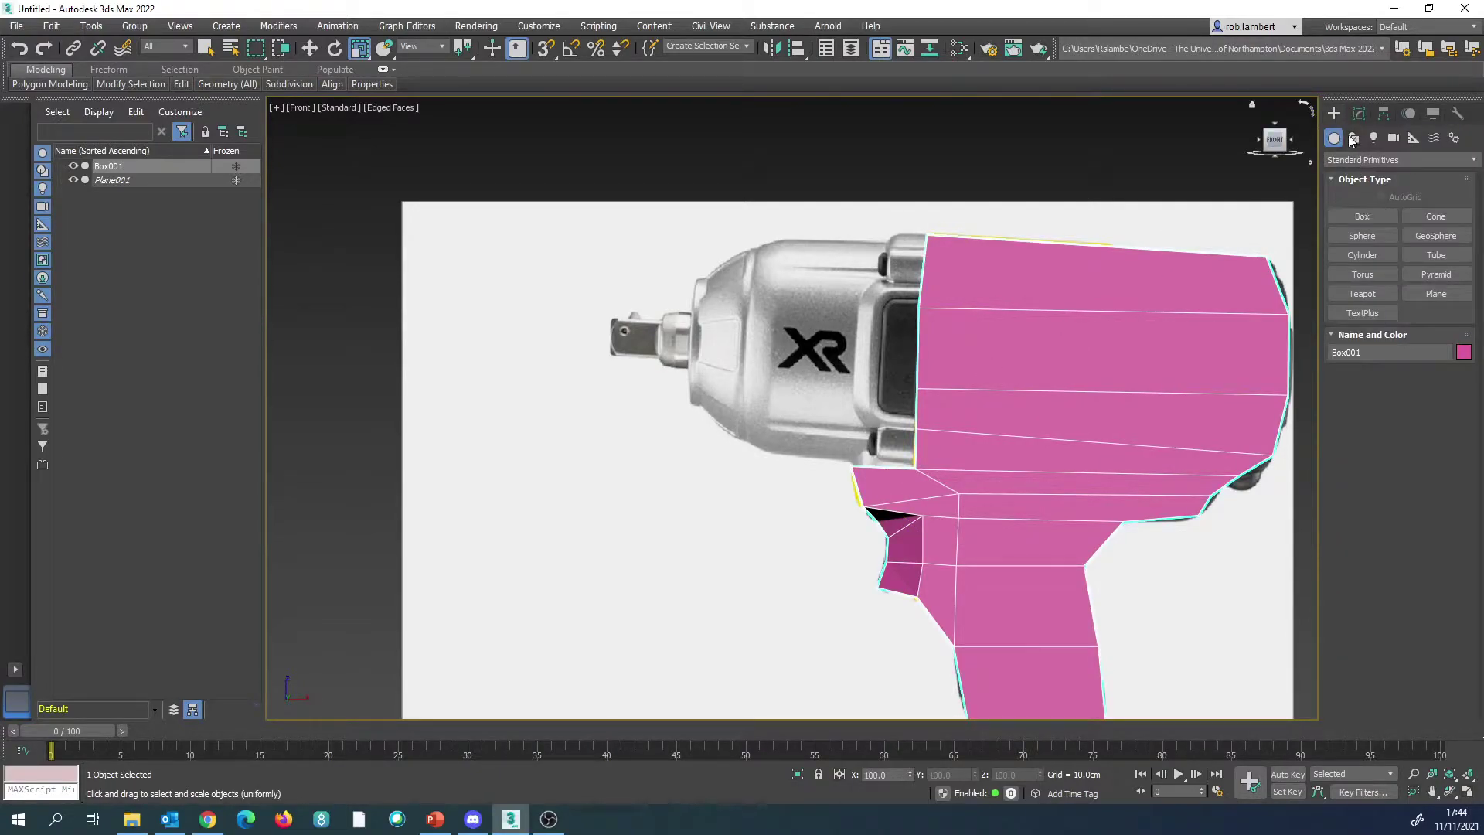
click(1353, 138)
click(1365, 235)
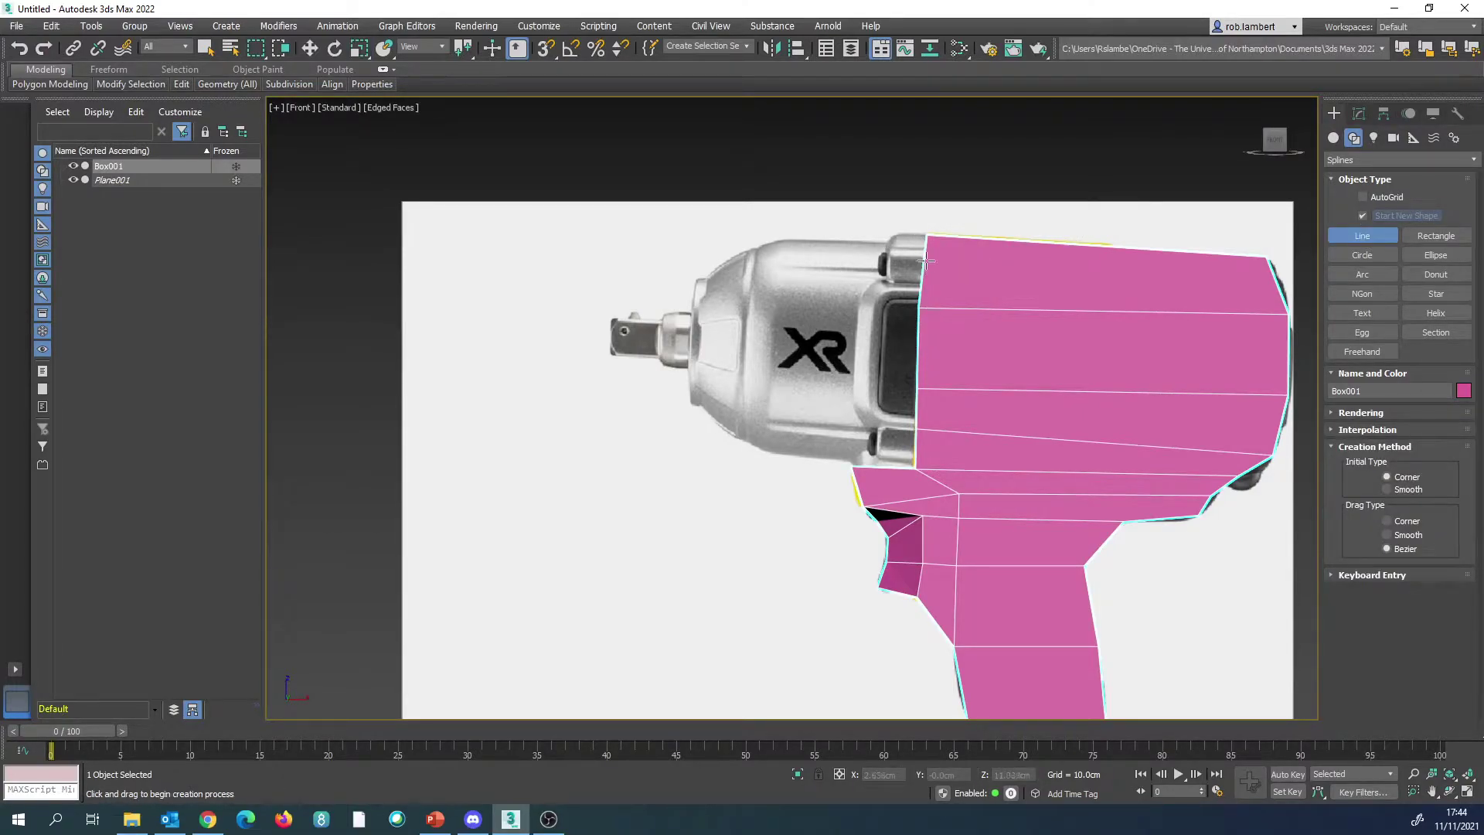
click(927, 234)
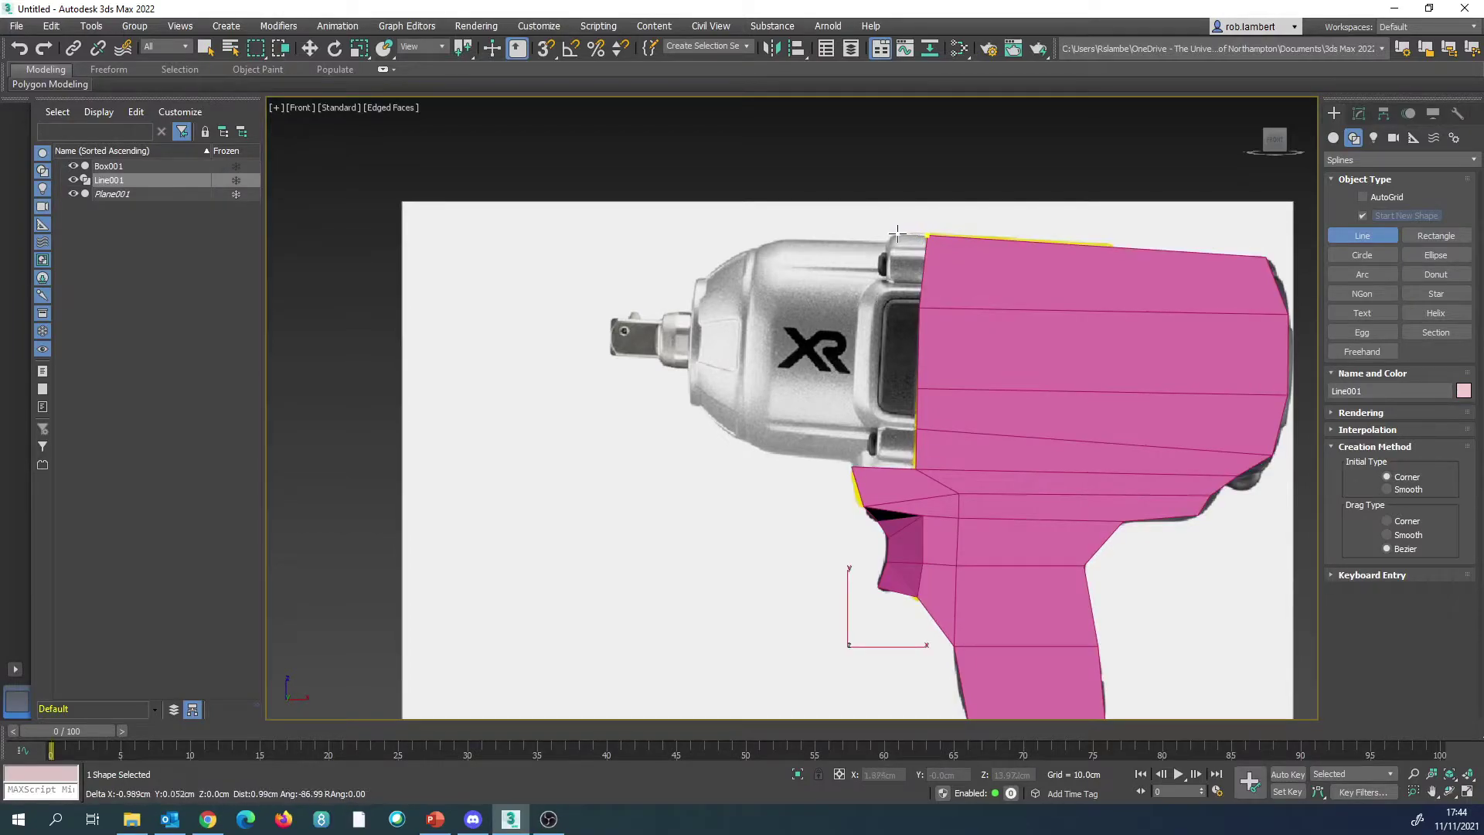
click(786, 239)
click(743, 251)
click(703, 274)
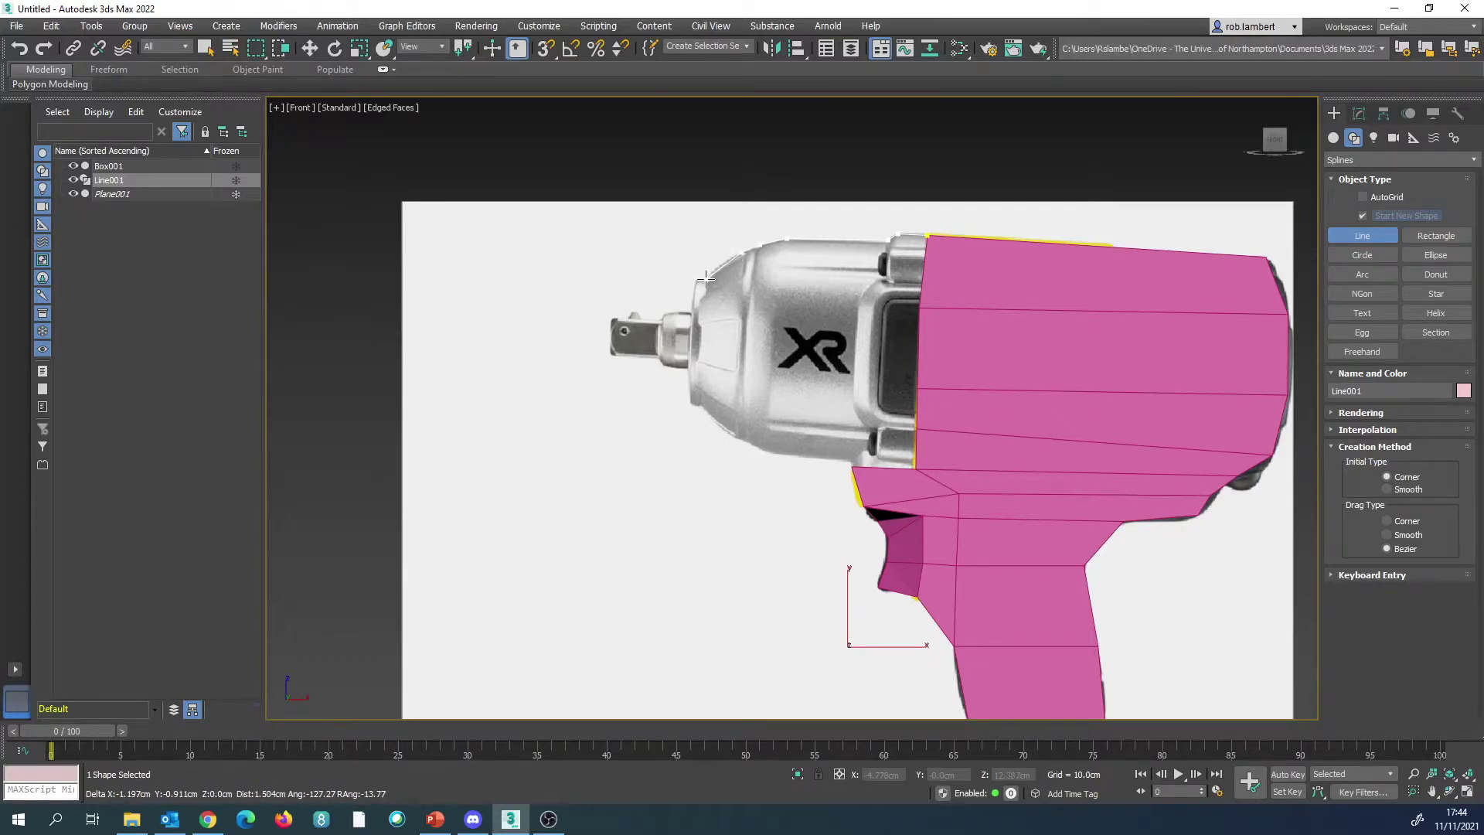
click(696, 277)
click(691, 311)
click(663, 314)
click(612, 315)
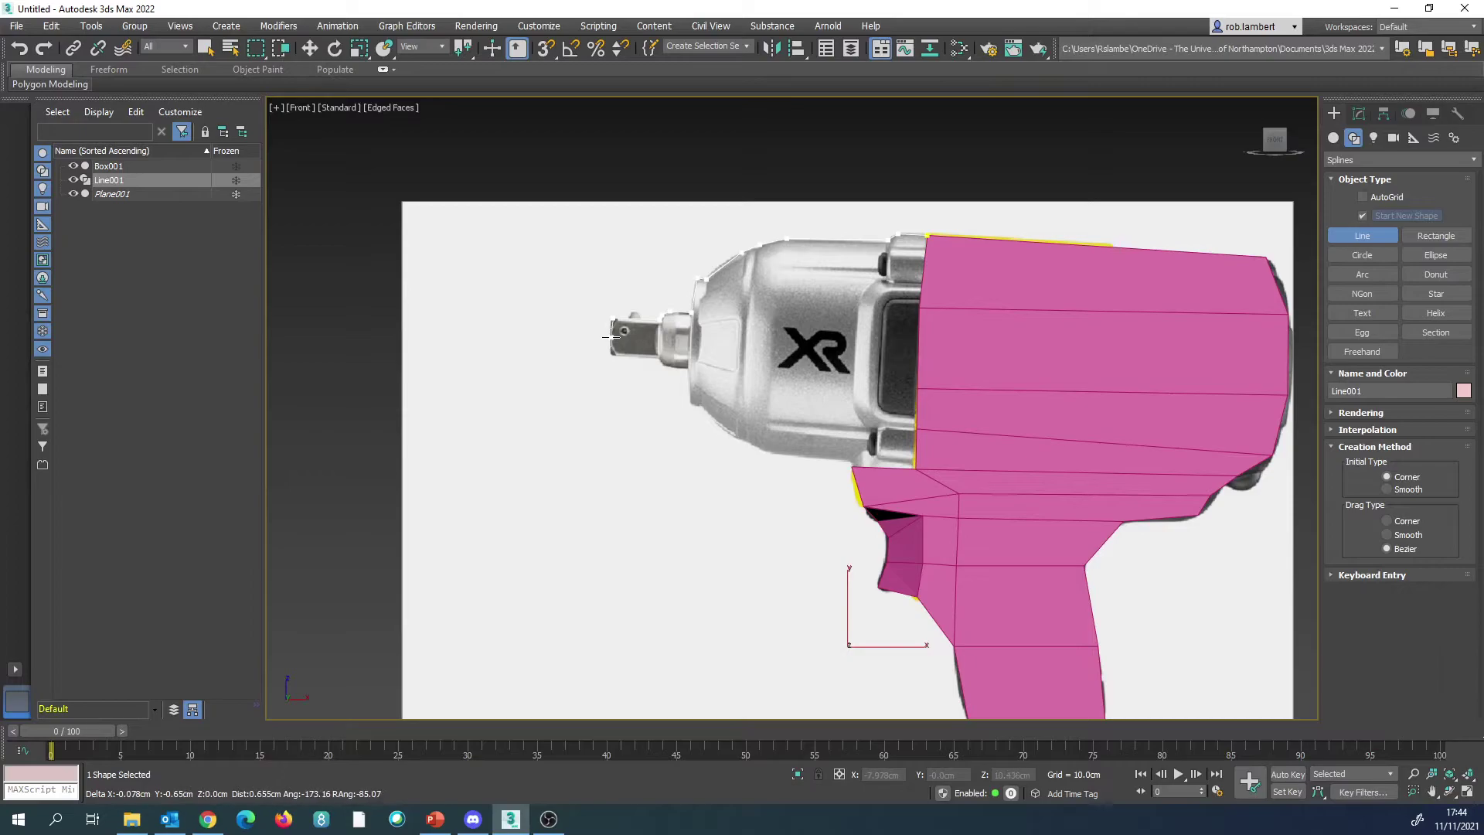
right_click(612, 334)
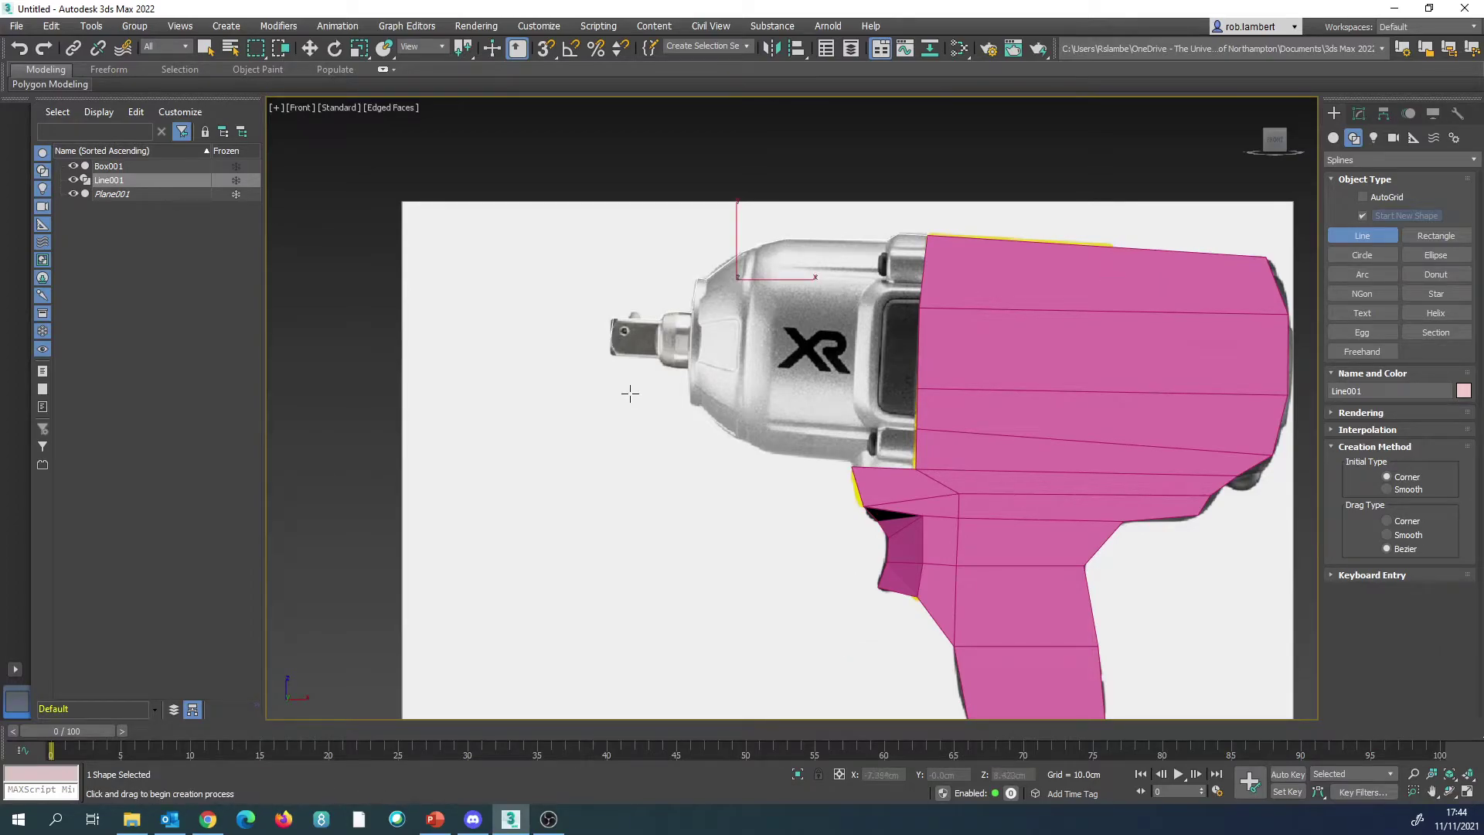
Step: Apply a Lathe modifier to the nose profile line and set its axis direction to X
key(p)
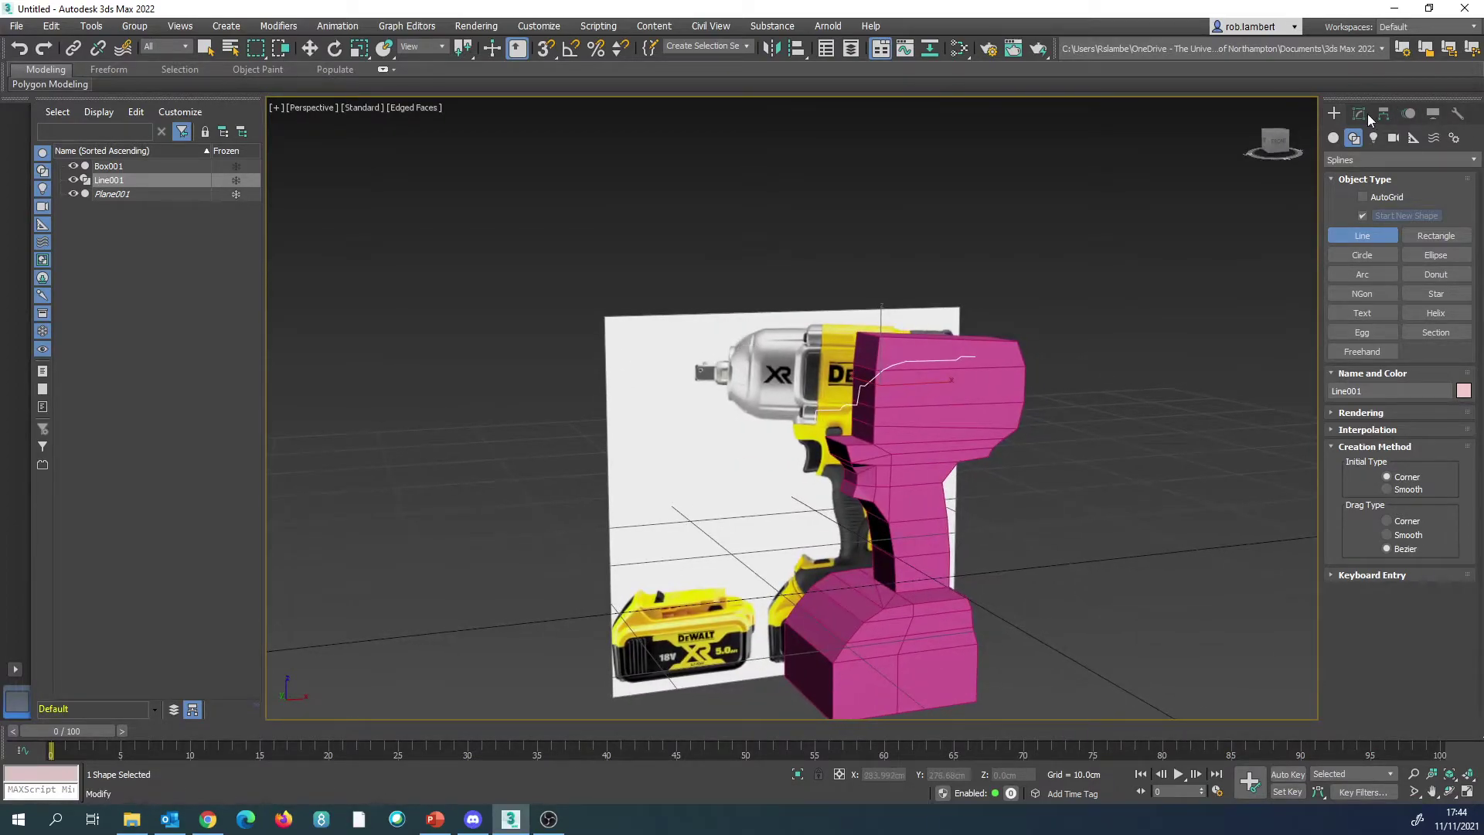
click(1366, 113)
click(1401, 157)
scroll(1463, 308, down, 5)
drag(1463, 304, 1454, 344)
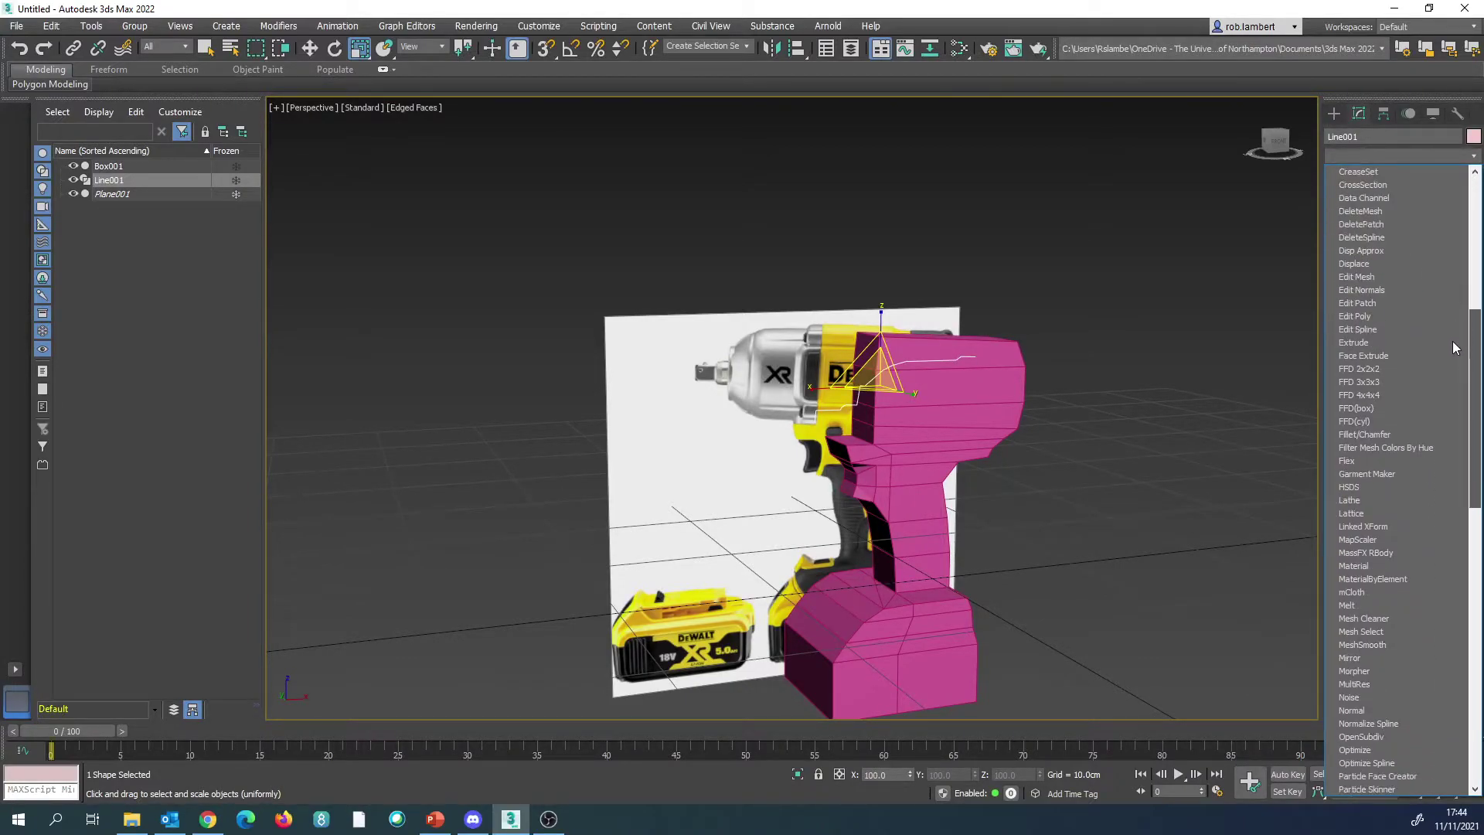
click(1355, 501)
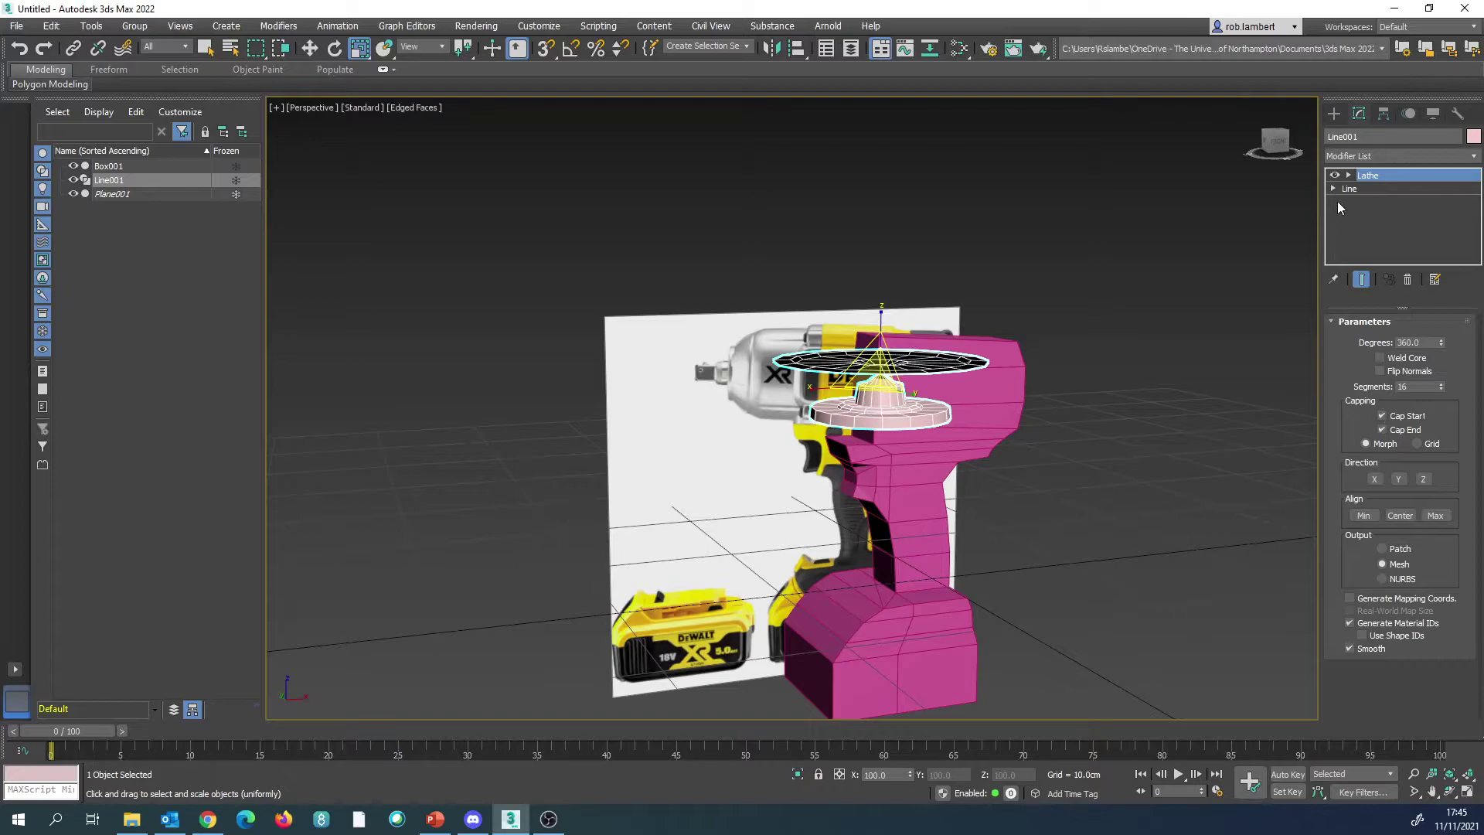
click(1349, 175)
click(1374, 190)
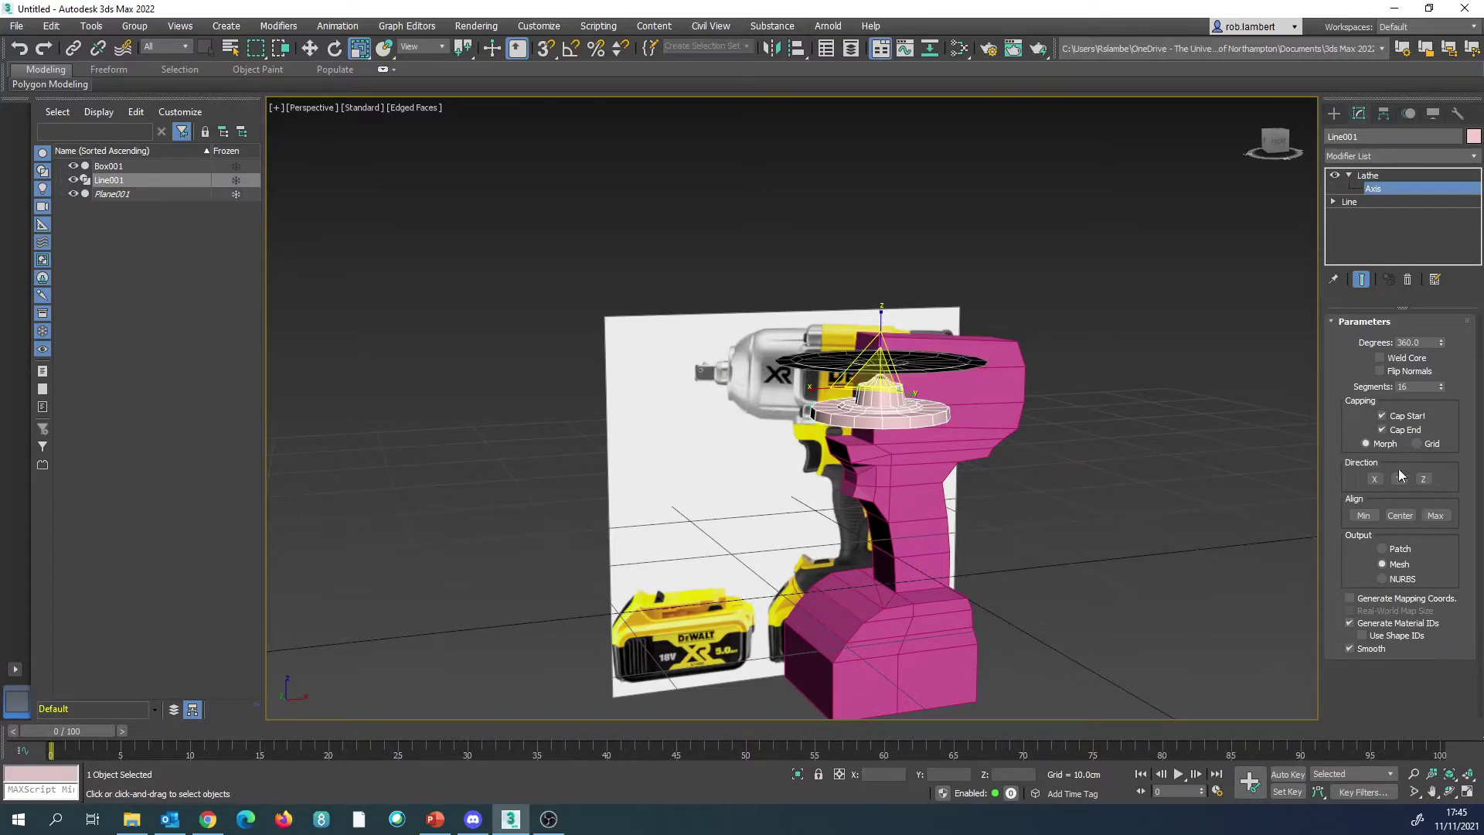
click(1374, 479)
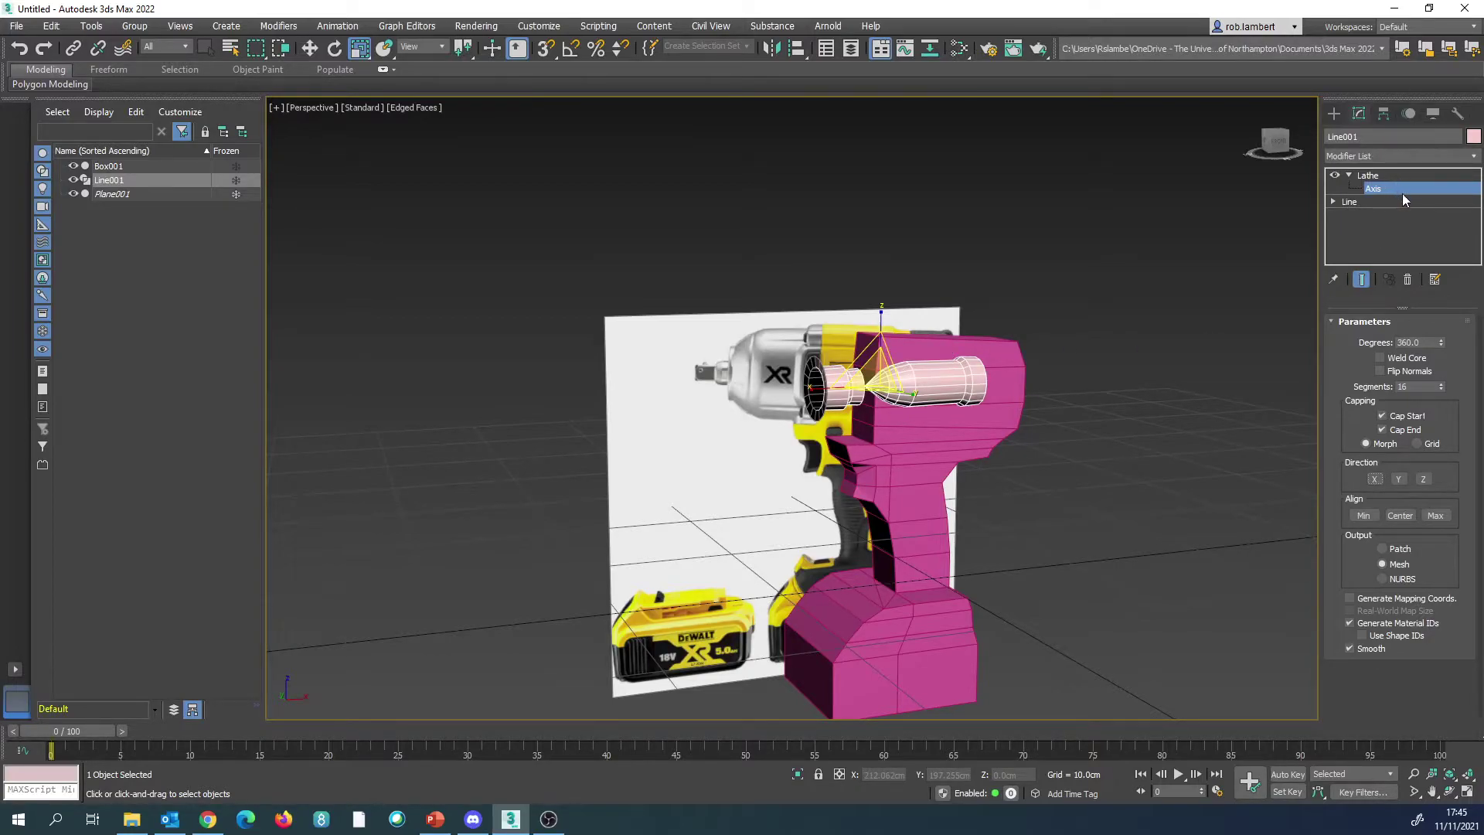
Step: Move the Lathe axis down along Z to widen the nose into a full barrel with a narrow drive tip
key(w)
drag(879, 334, 888, 367)
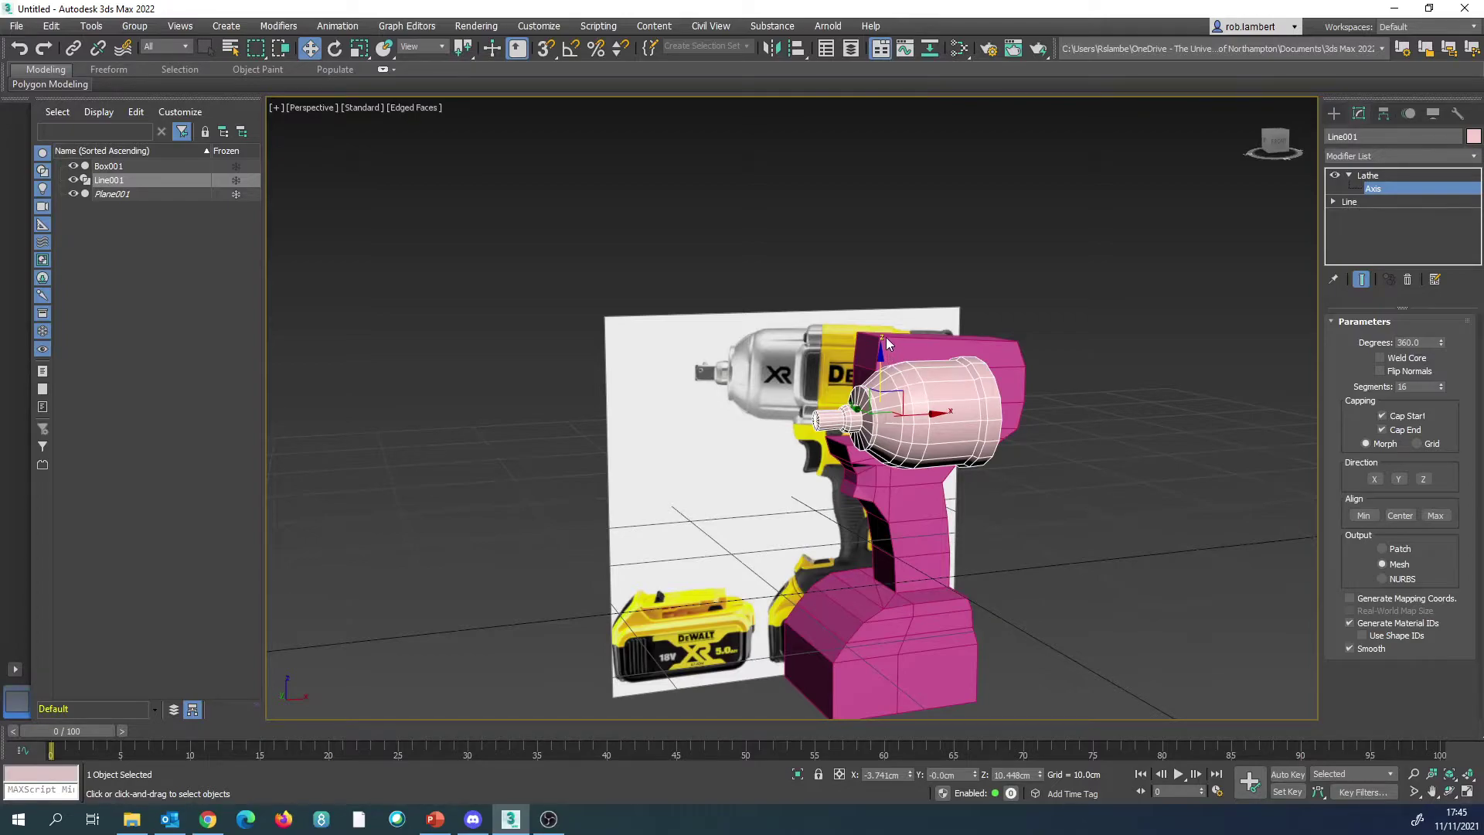
alt+middle_drag(941, 374, 901, 454)
drag(893, 384, 903, 130)
Step: Return to the Lathe object level and shift the nose slightly along the Y axis to centre it on the motor housing
click(1368, 175)
middle_drag(980, 257, 836, 333)
scroll(943, 344, up, 3)
drag(769, 446, 765, 440)
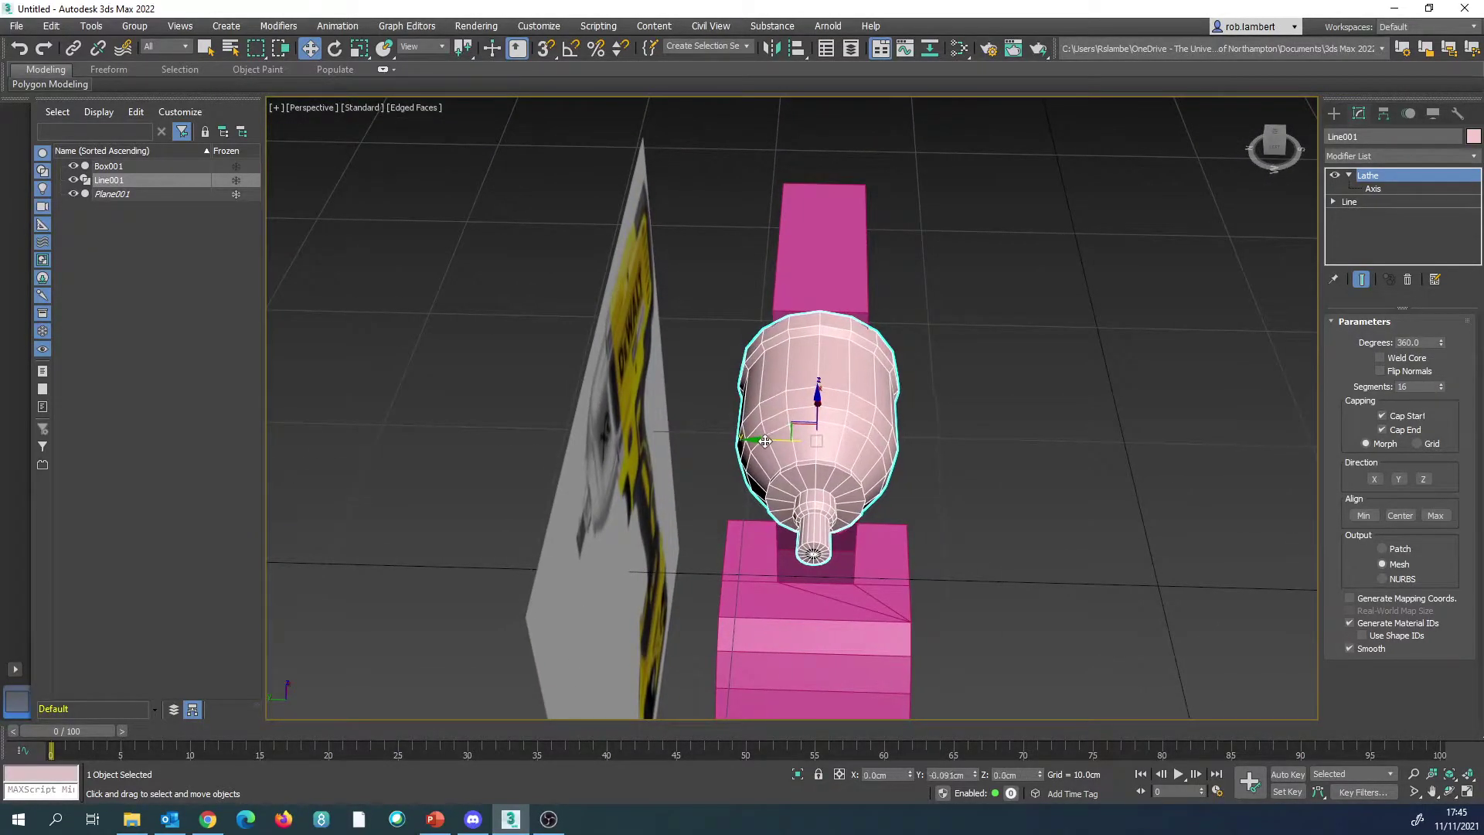
alt+middle_drag(766, 441, 897, 266)
scroll(961, 420, up, 5)
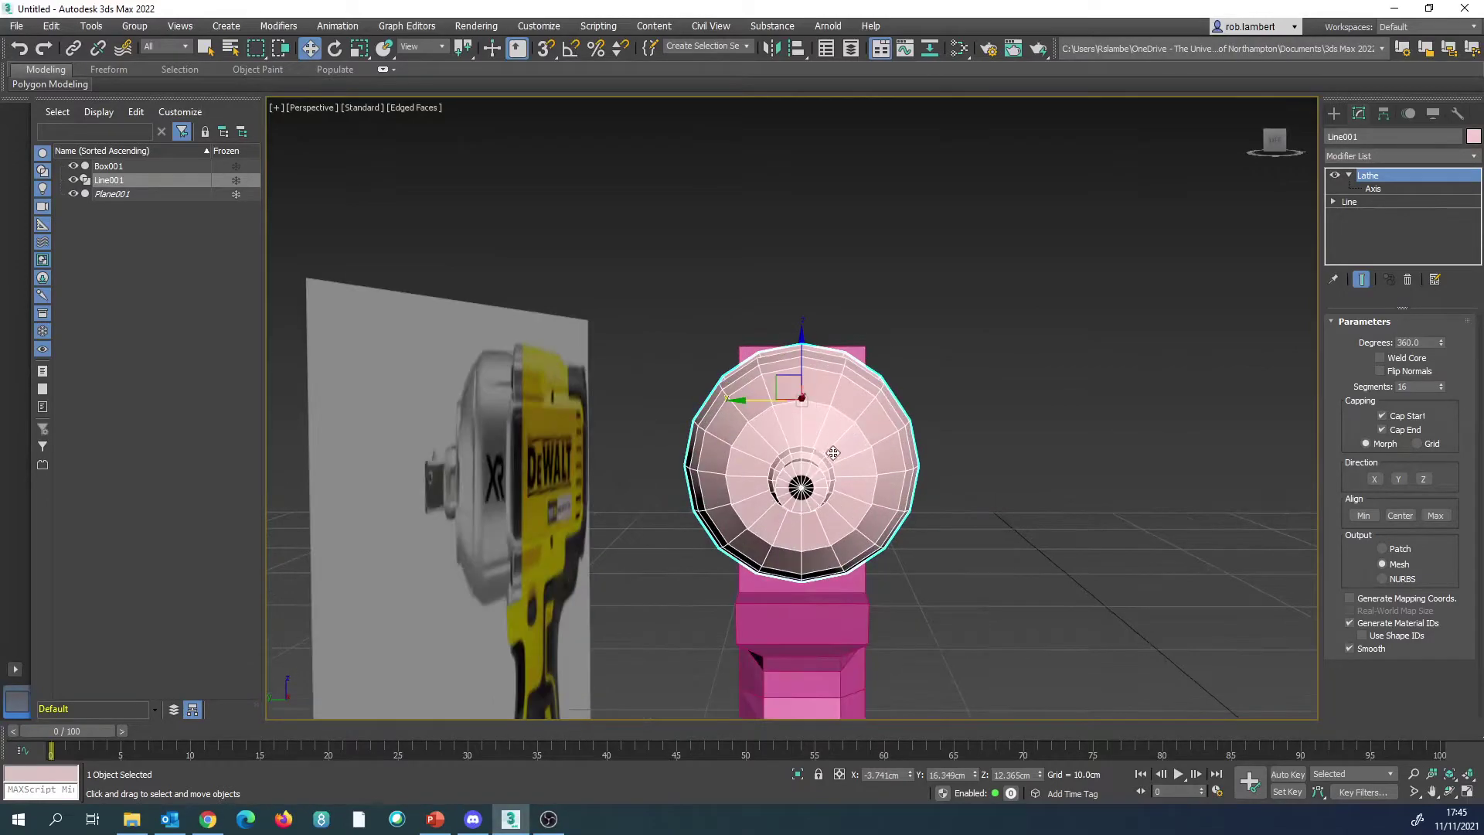
Step: Reduce the nose's Lathe modifier to 8 segments
scroll(961, 419, down, 5)
alt+middle_drag(961, 419, 863, 406)
alt+middle_drag(988, 458, 869, 528)
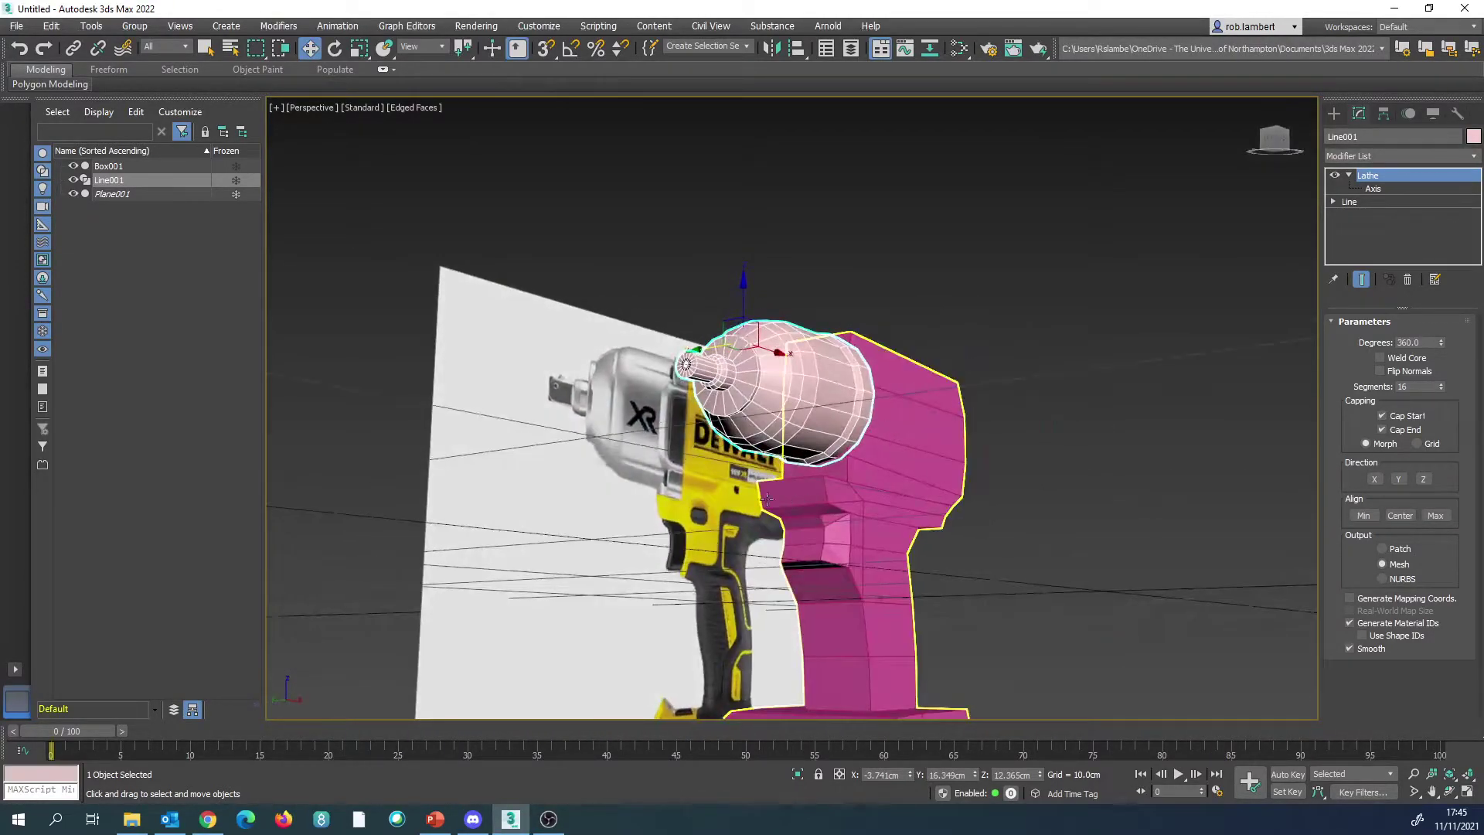
alt+middle_drag(837, 460, 778, 461)
middle_drag(936, 441, 868, 407)
scroll(864, 420, down, 4)
key(f)
middle_drag(900, 489, 832, 466)
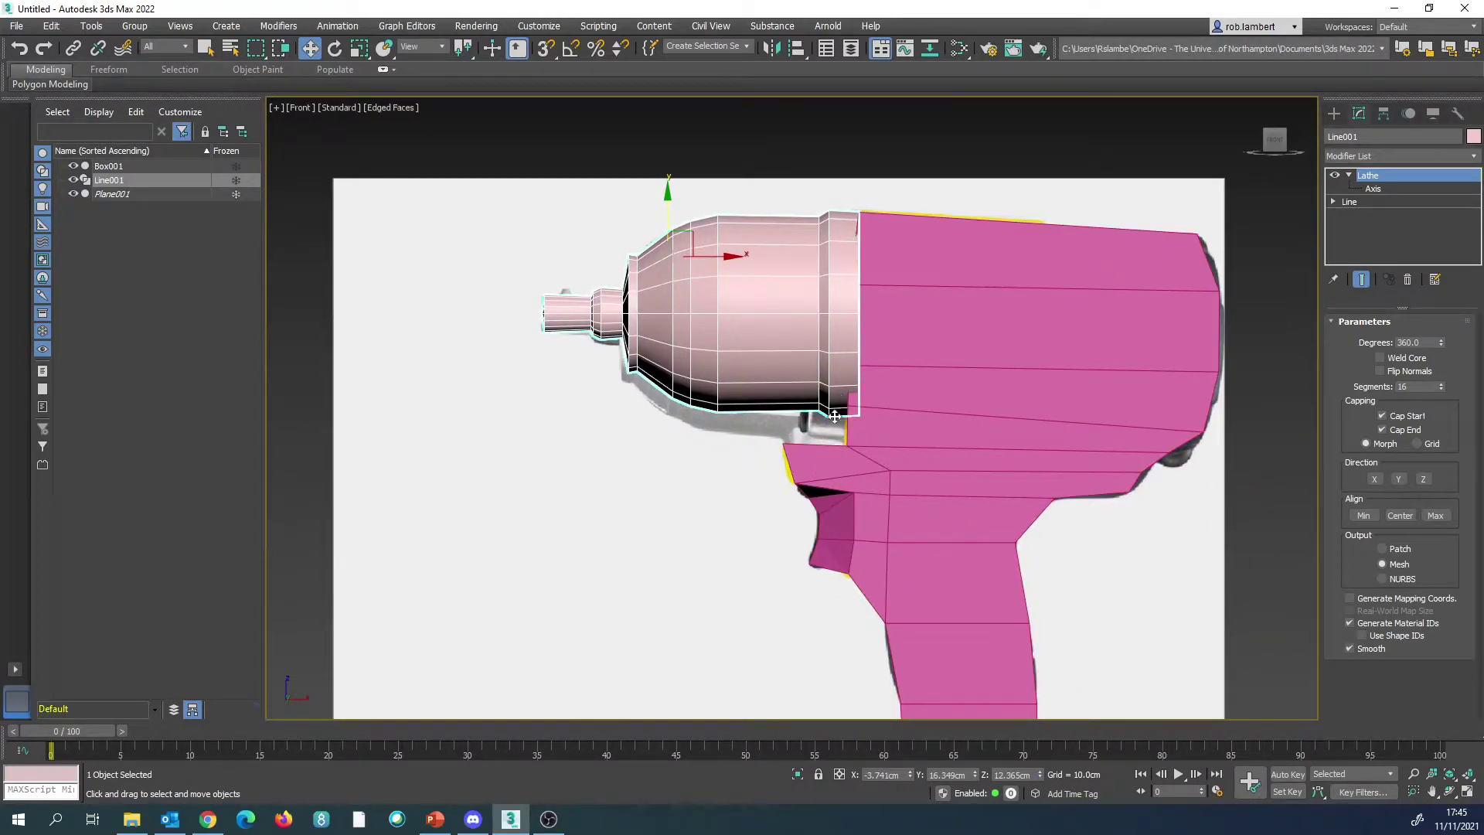
click(1442, 388)
click(1442, 389)
click(1441, 389)
click(1442, 389)
click(1441, 388)
click(1442, 388)
click(1441, 389)
click(1441, 389)
key(p)
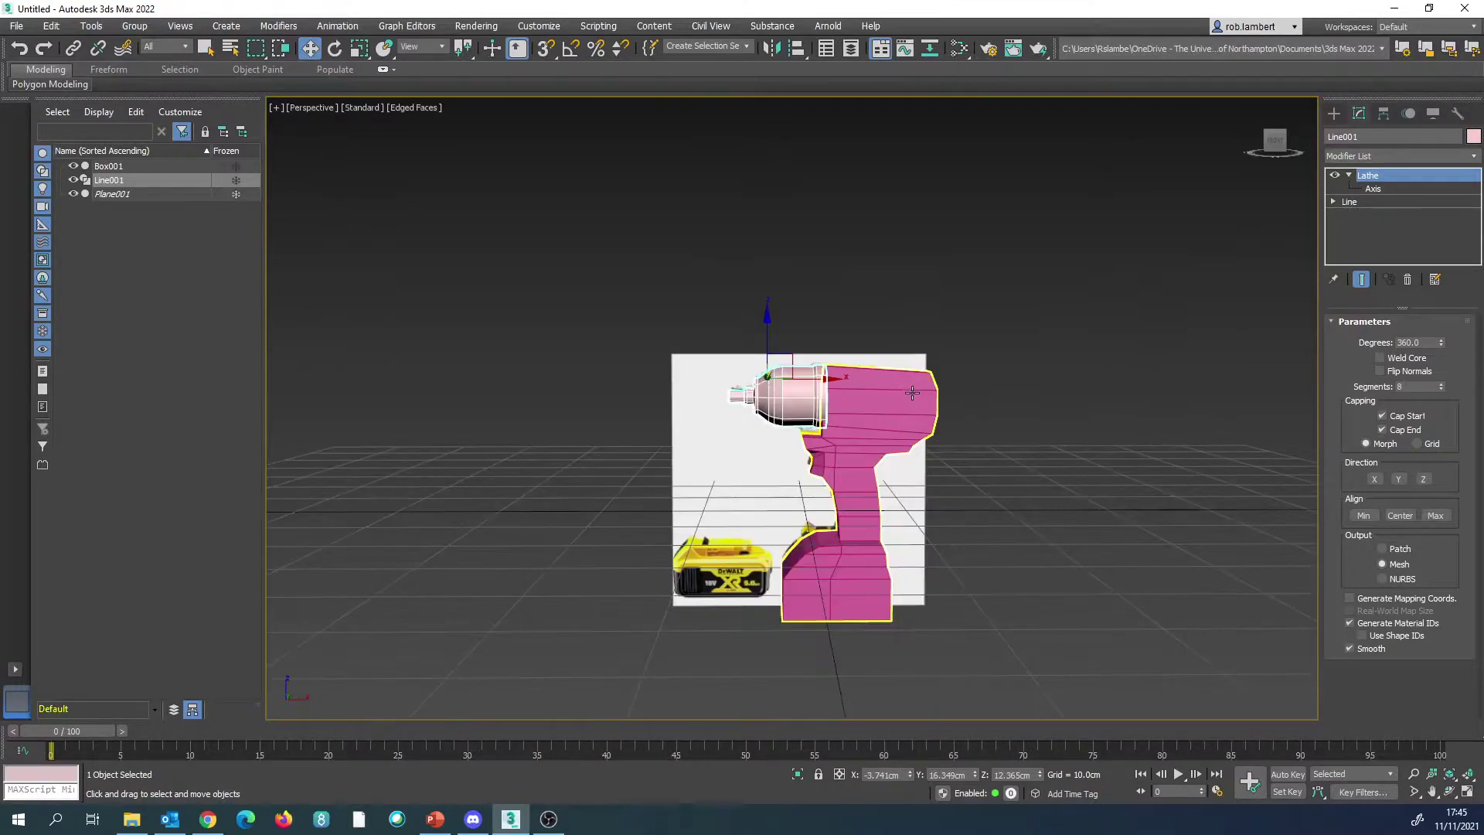
Step: Convert the lathed nose to an Editable Poly
alt+middle_drag(914, 394, 817, 413)
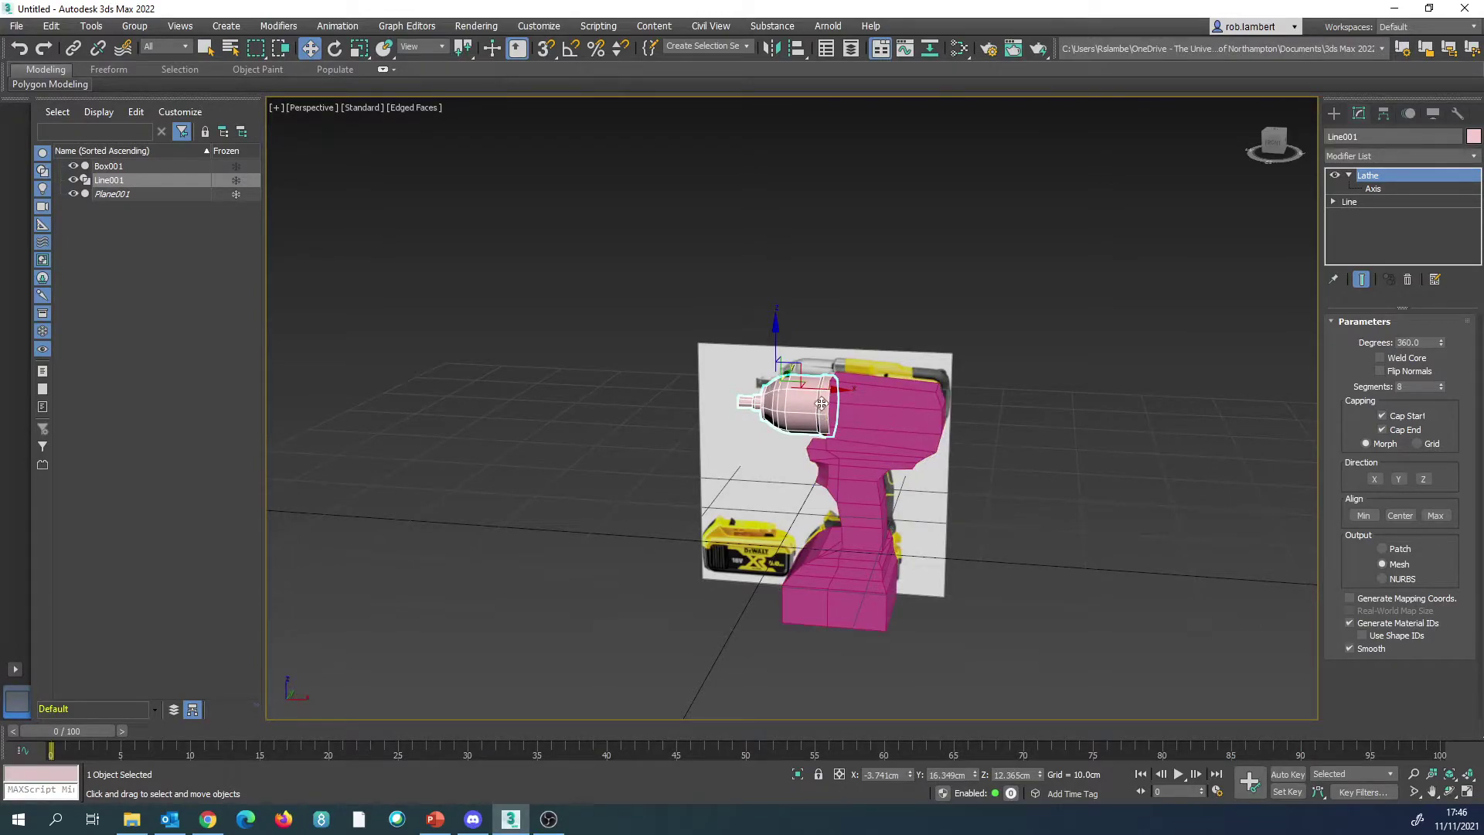
scroll(841, 448, up, 4)
scroll(843, 441, up, 2)
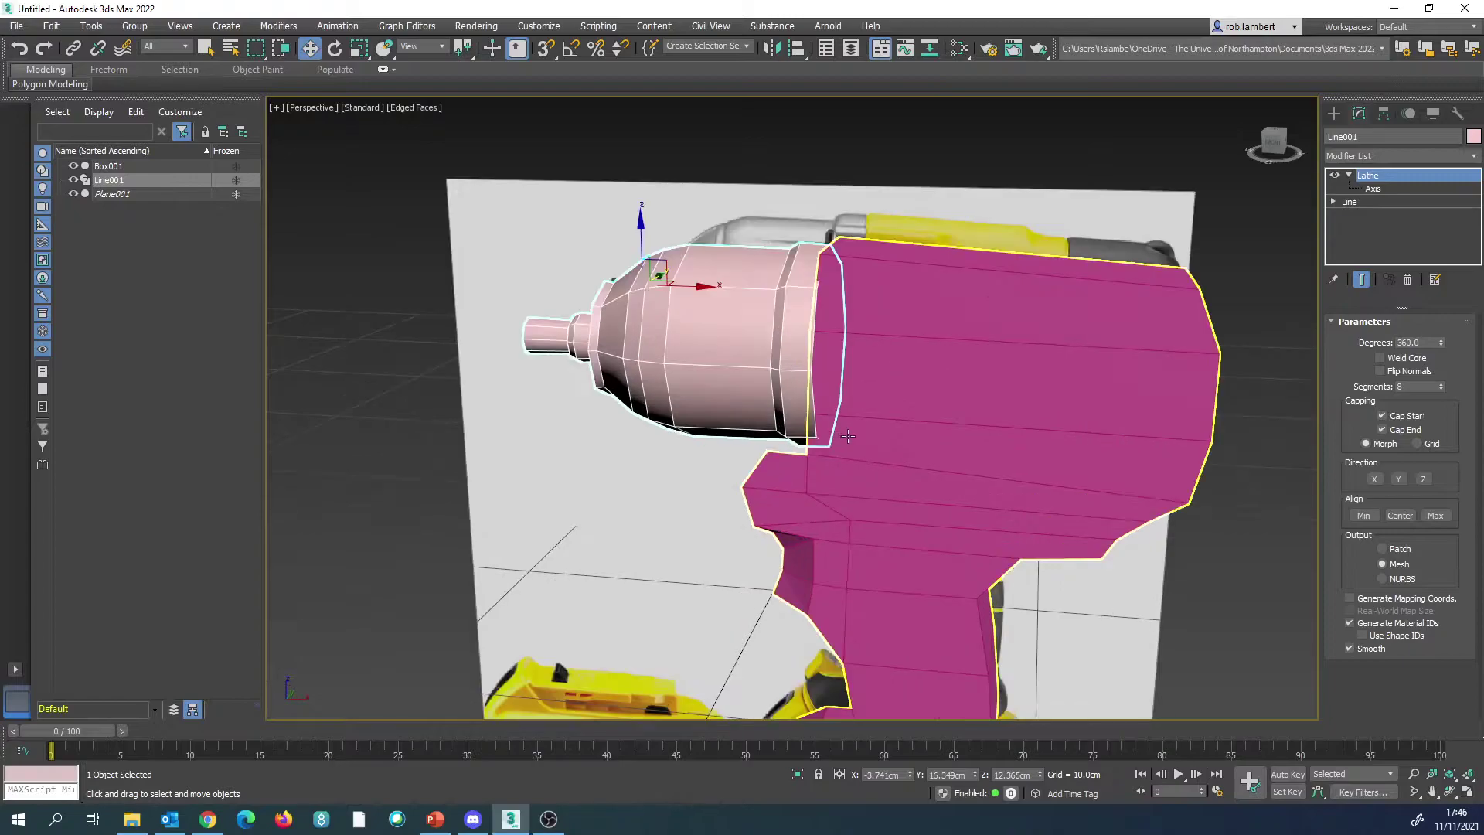
alt+middle_drag(741, 382, 661, 361)
right_click(661, 362)
mouse_move(727, 523)
click(644, 534)
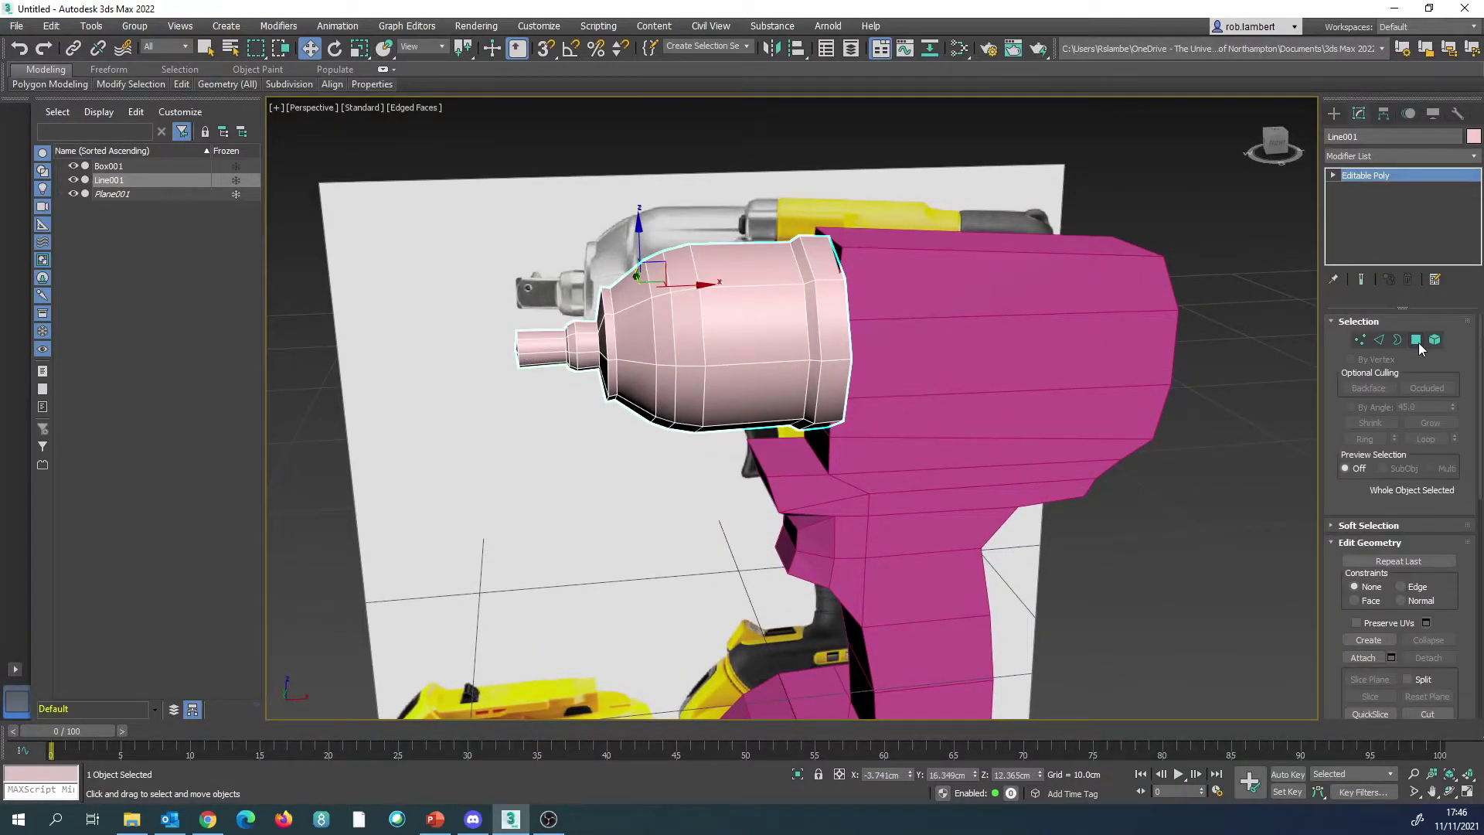
Step: Delete the ring of triangular polygons closing the front end of the nose's drive tip
click(1416, 339)
alt+middle_drag(819, 348, 780, 357)
scroll(595, 348, up, 5)
click(589, 363)
ctrl+click(557, 361)
ctrl+click(566, 367)
ctrl+click(555, 329)
ctrl+click(568, 313)
ctrl+click(592, 314)
ctrl+click(605, 328)
key(Delete)
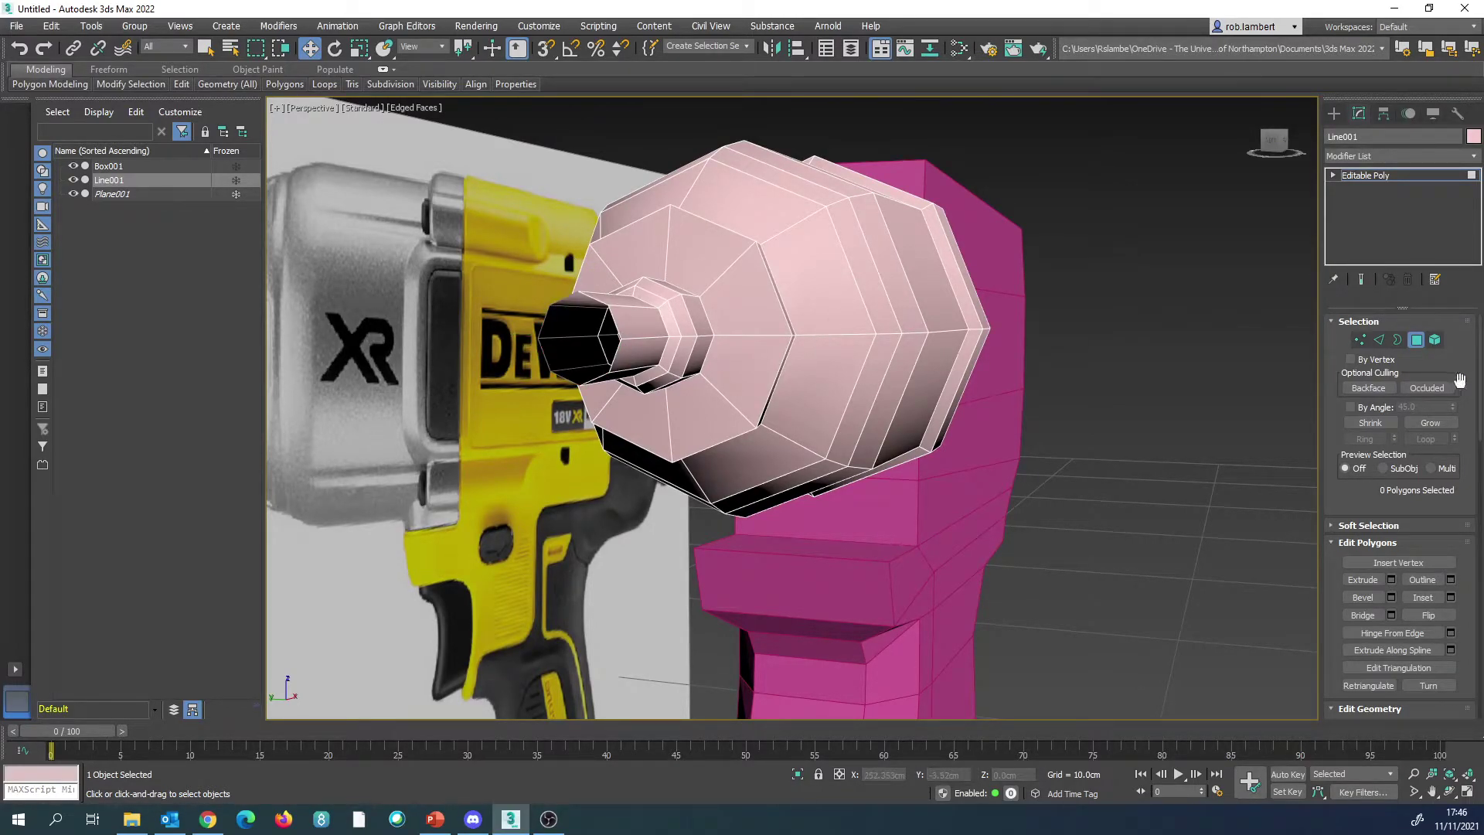
Step: Cap the open border at the drive tip's front end and connect two opposite vertices across the new cap
click(1397, 340)
click(607, 320)
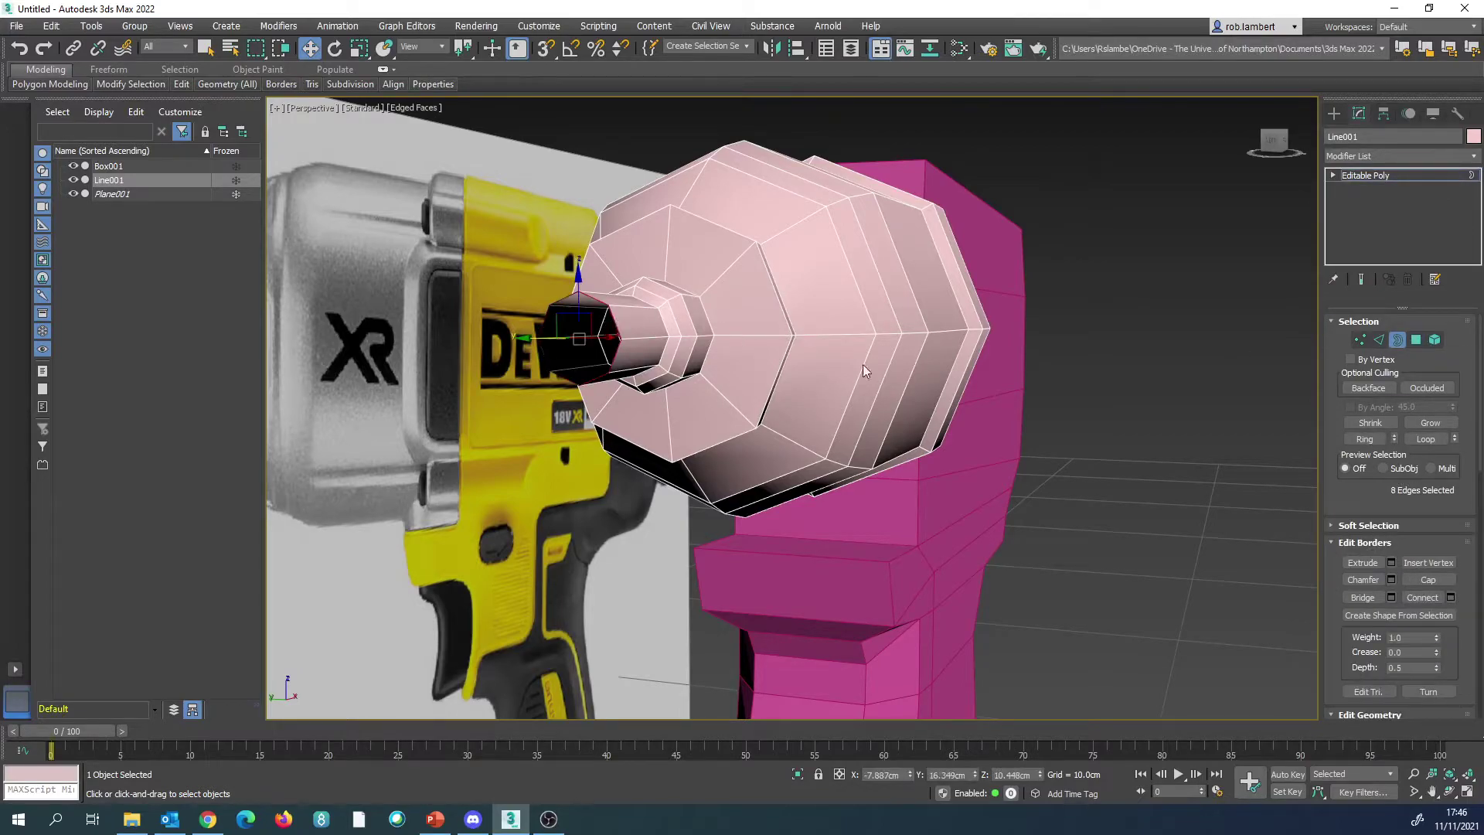
click(1429, 580)
click(1359, 340)
click(538, 337)
ctrl+click(620, 337)
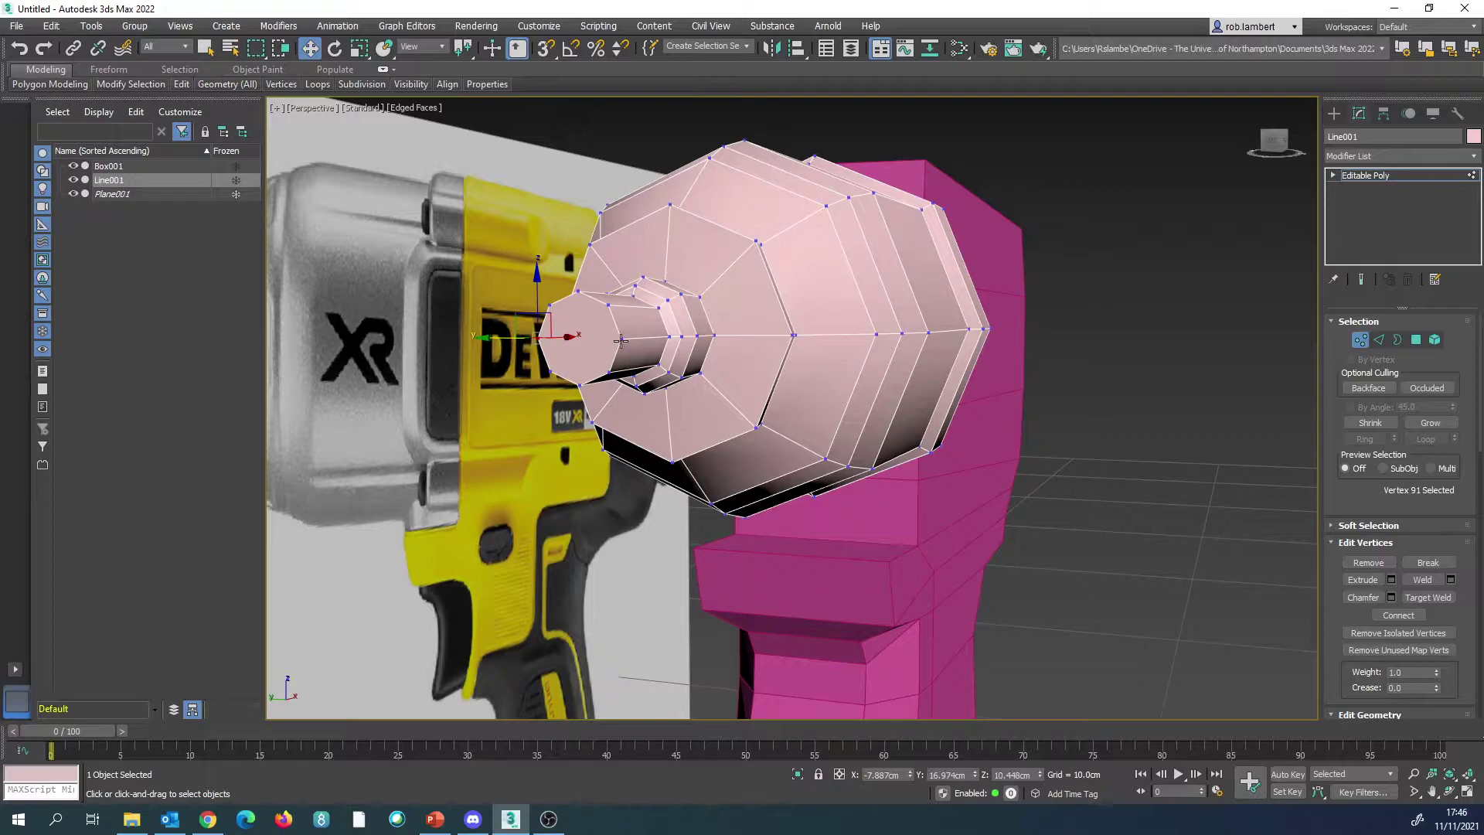
click(1398, 616)
alt+middle_drag(813, 390, 604, 311)
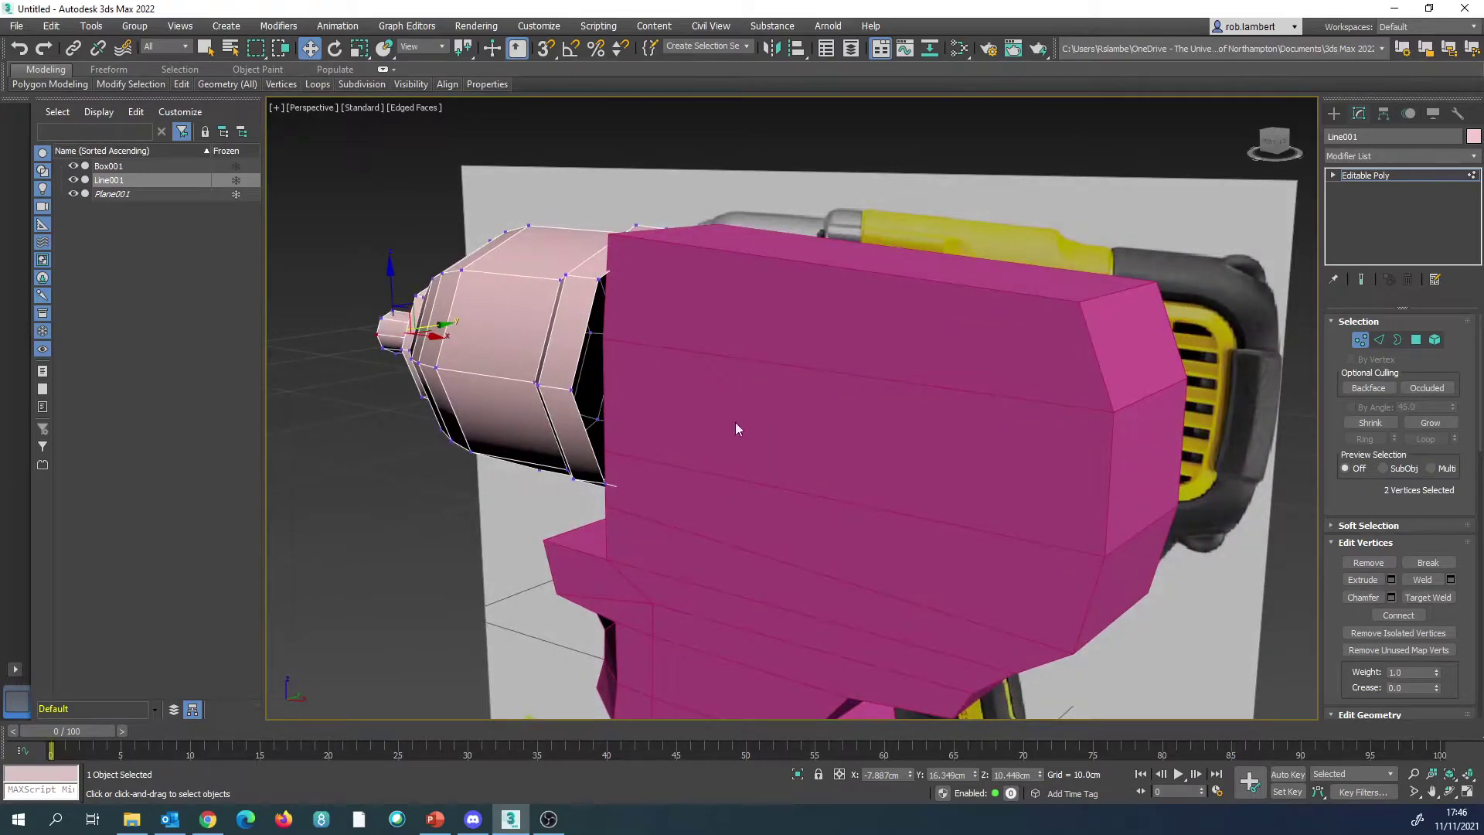
click(1361, 341)
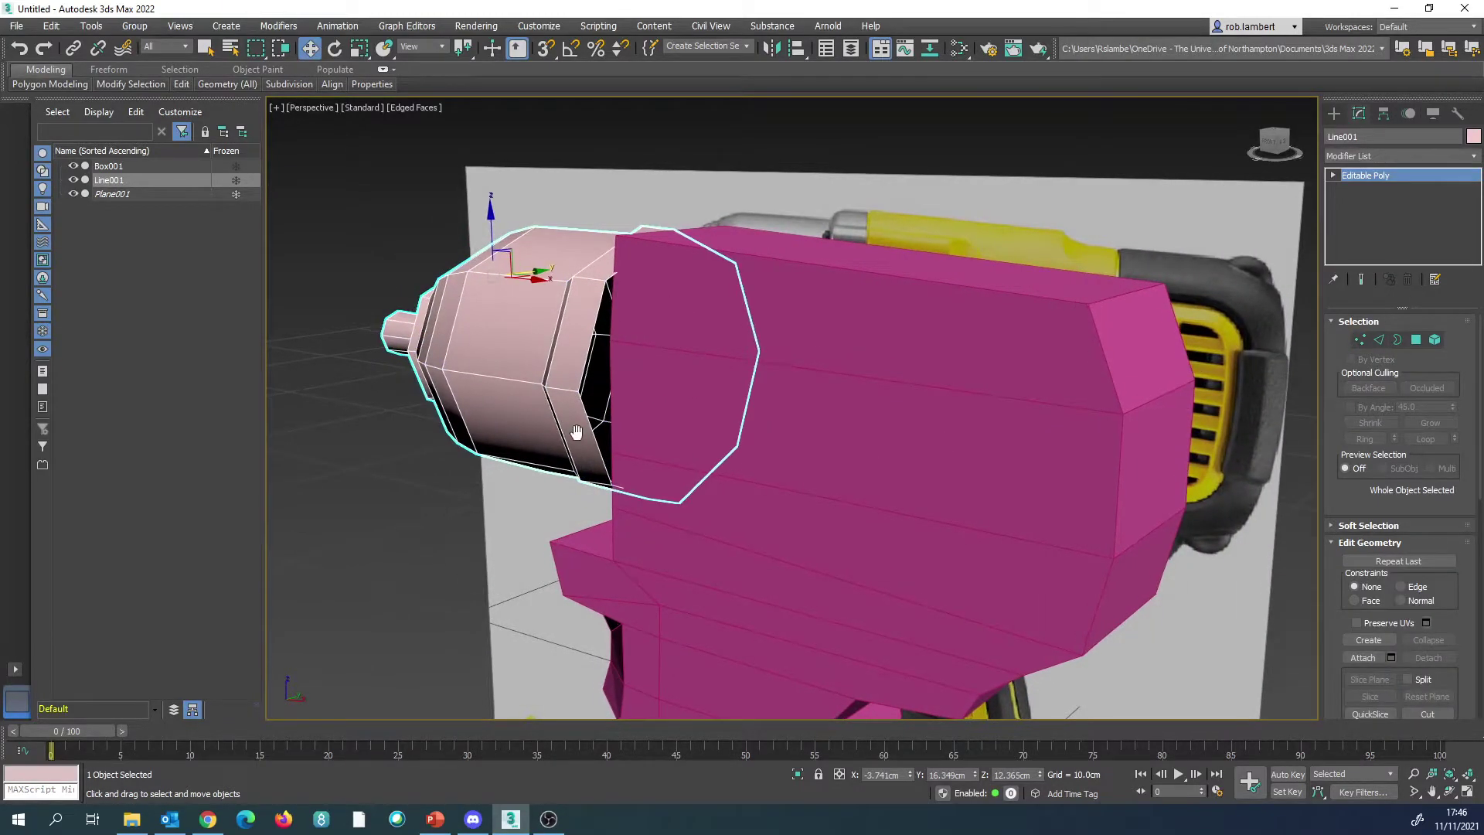
Step: Examine how the nose meets the housing and the trigger guard from several angles, keeping the nose selected
click(772, 452)
alt+middle_drag(772, 452, 779, 409)
scroll(785, 443, down, 5)
click(523, 384)
scroll(749, 414, up, 3)
scroll(802, 427, up, 3)
middle_drag(701, 451, 616, 483)
scroll(716, 430, up, 2)
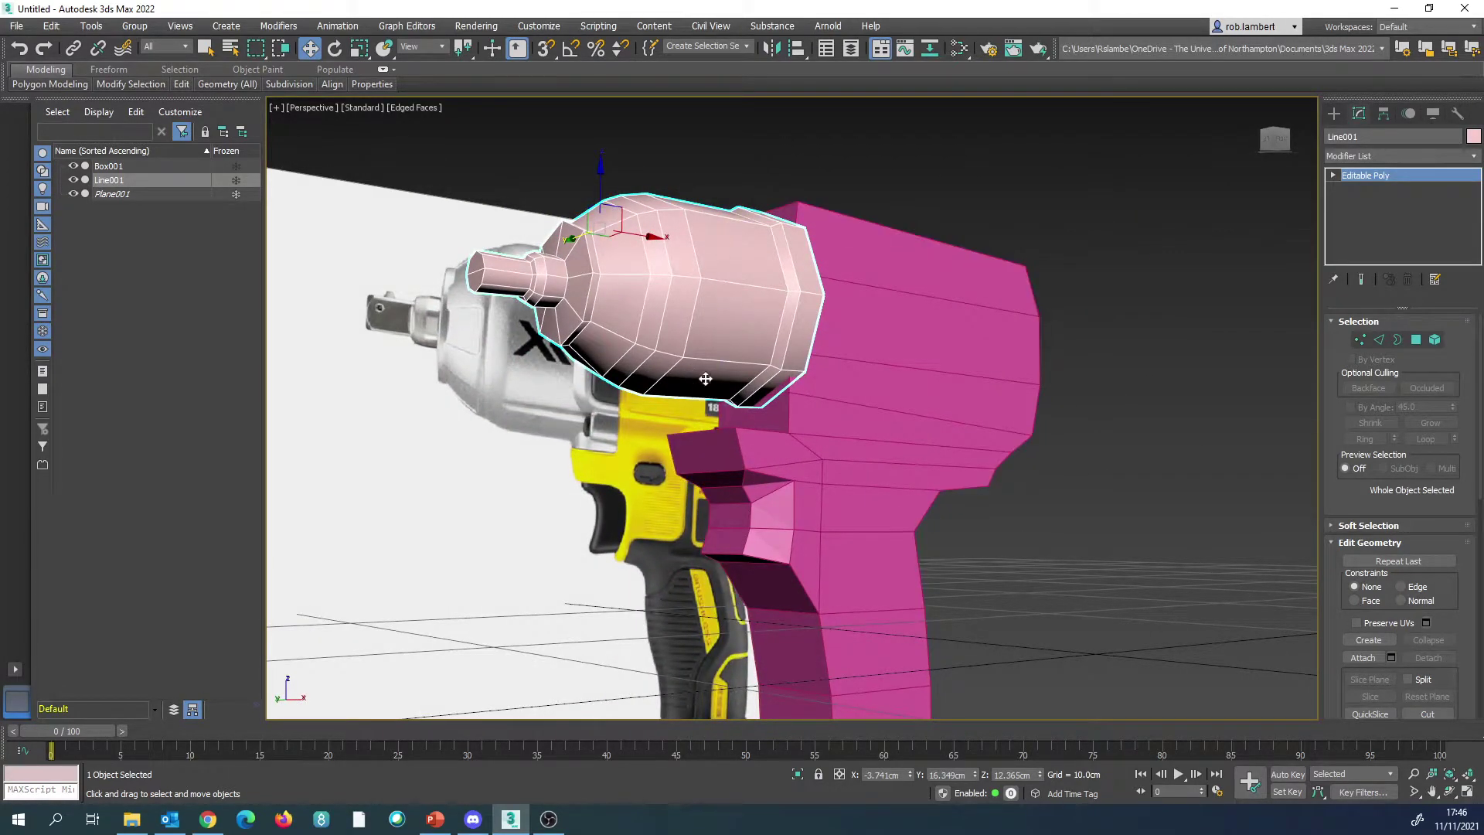
Step: Select the four polygons on the underside of the nose's rear collar in the front view and delete them
click(1417, 340)
alt+middle_drag(751, 380, 689, 388)
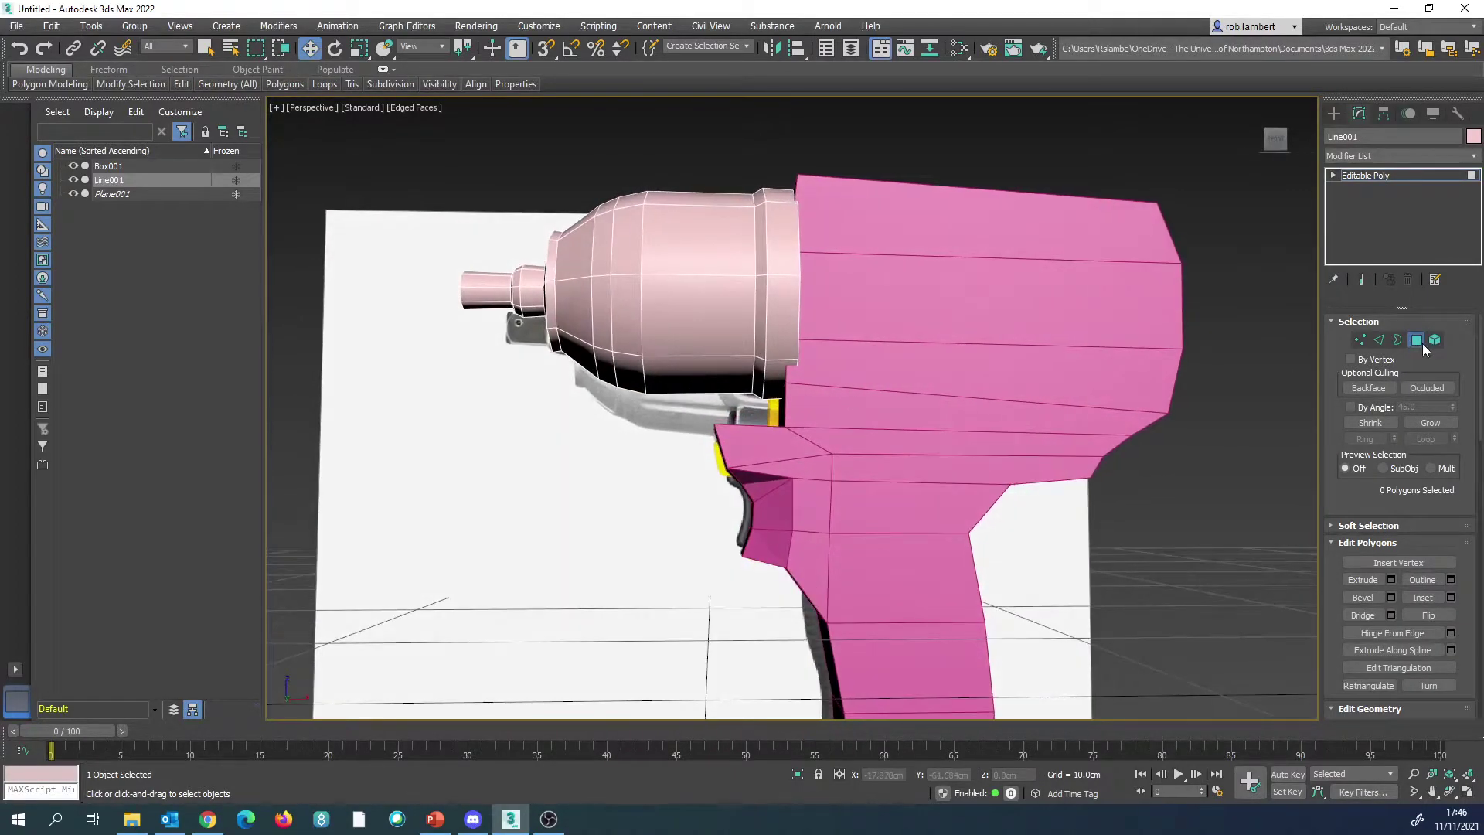
key(f)
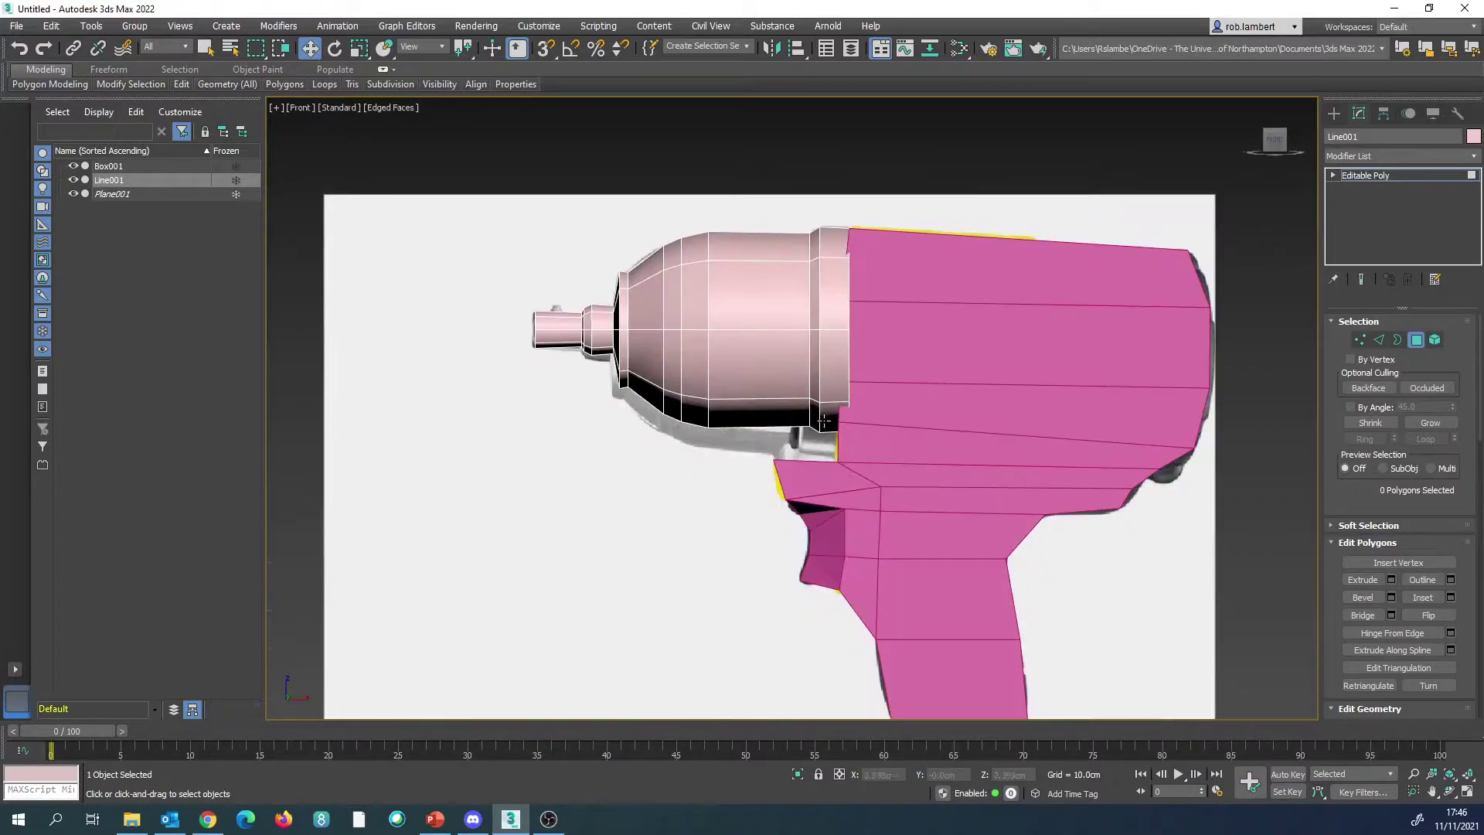
scroll(699, 437, down, 2)
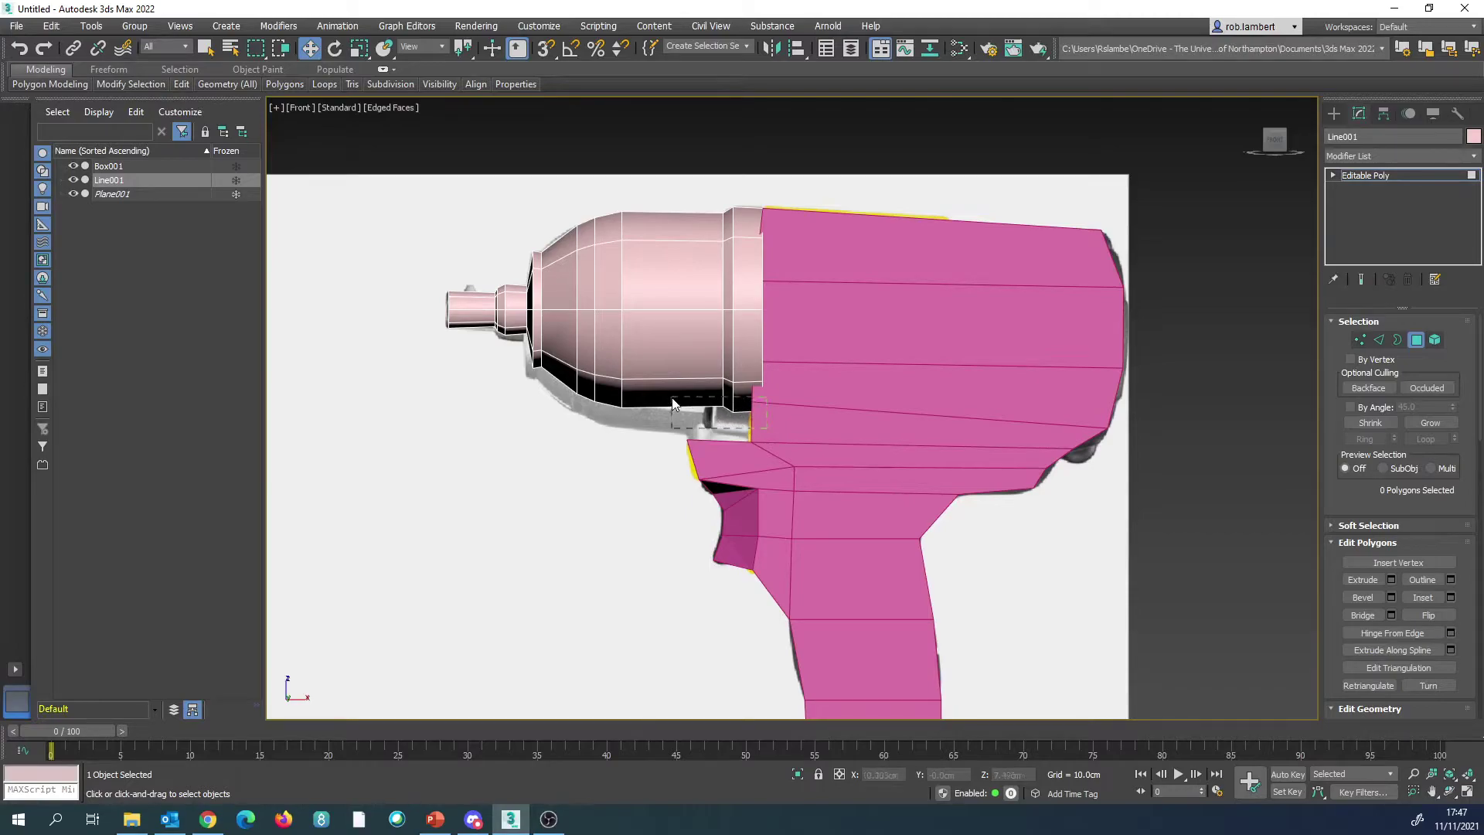
drag(727, 396, 726, 396)
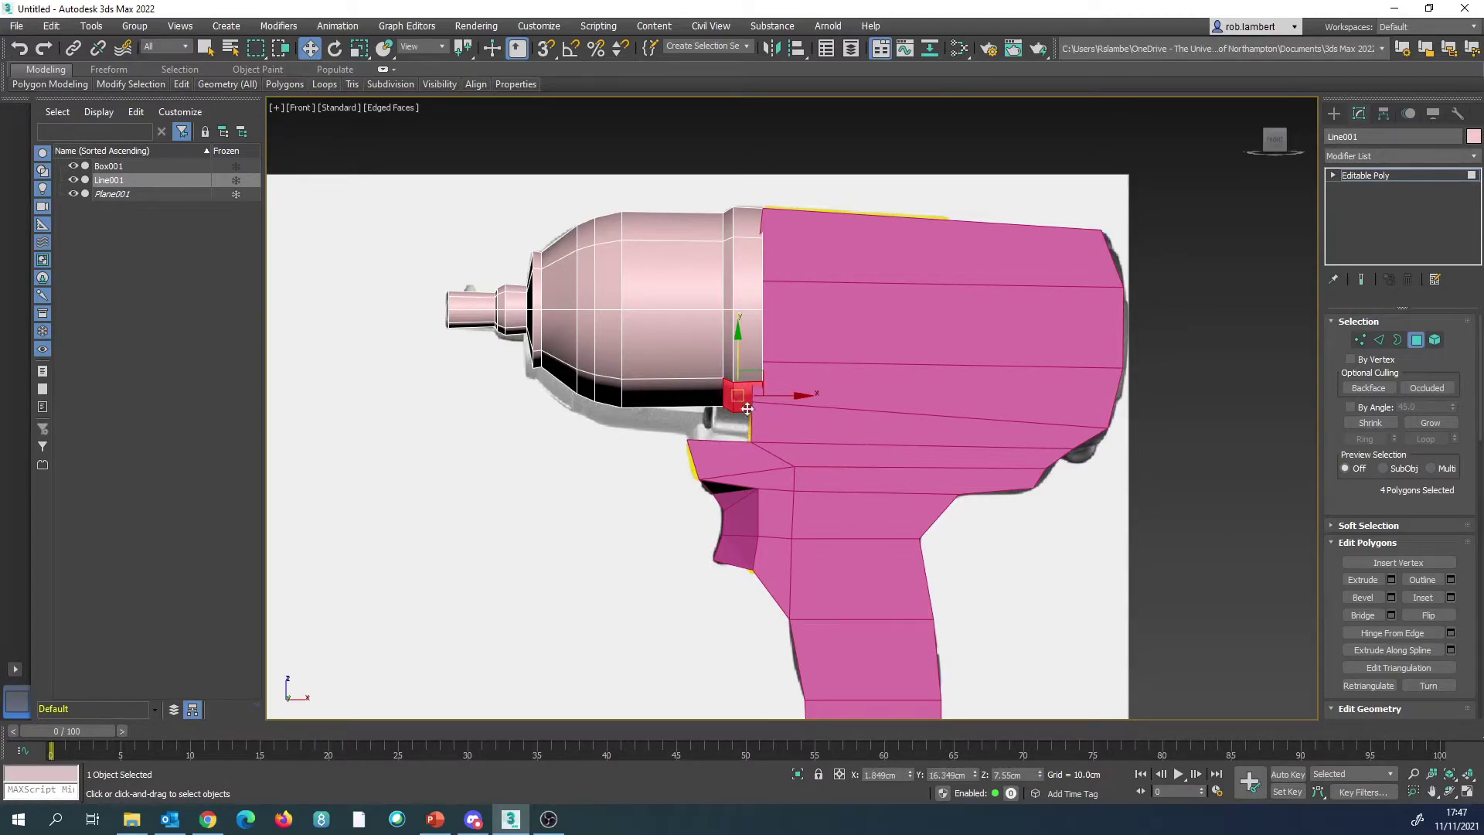
click(753, 436)
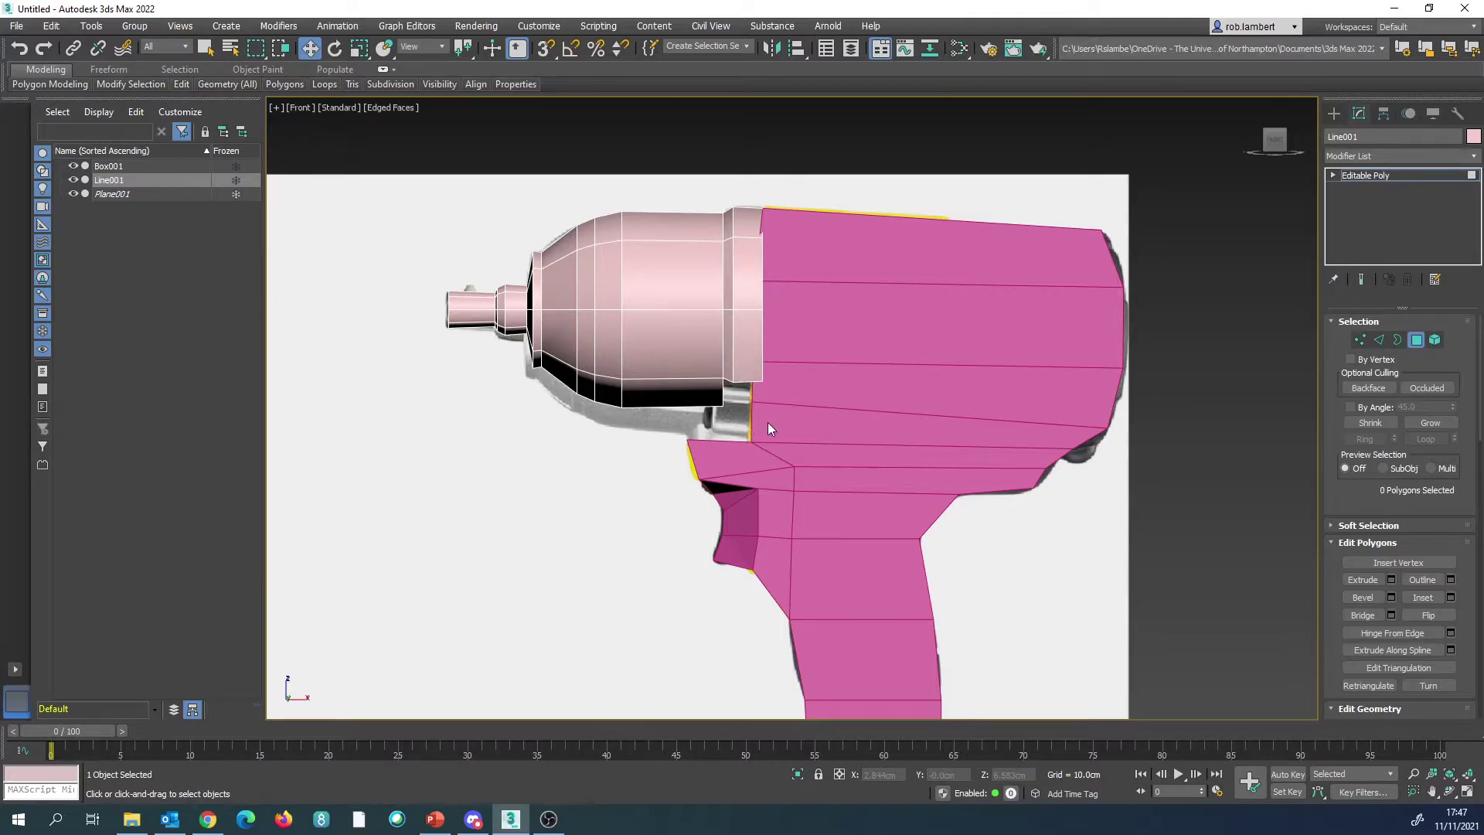
Step: Select the ring of lengthwise edges around the nose's straight barrel section and connect them with one edge loop
key(p)
mouse_move(750, 401)
alt+middle_down()
mouse_move(856, 338)
mouse_move(933, 350)
mouse_move(883, 351)
mouse_move(773, 396)
alt+middle_up()
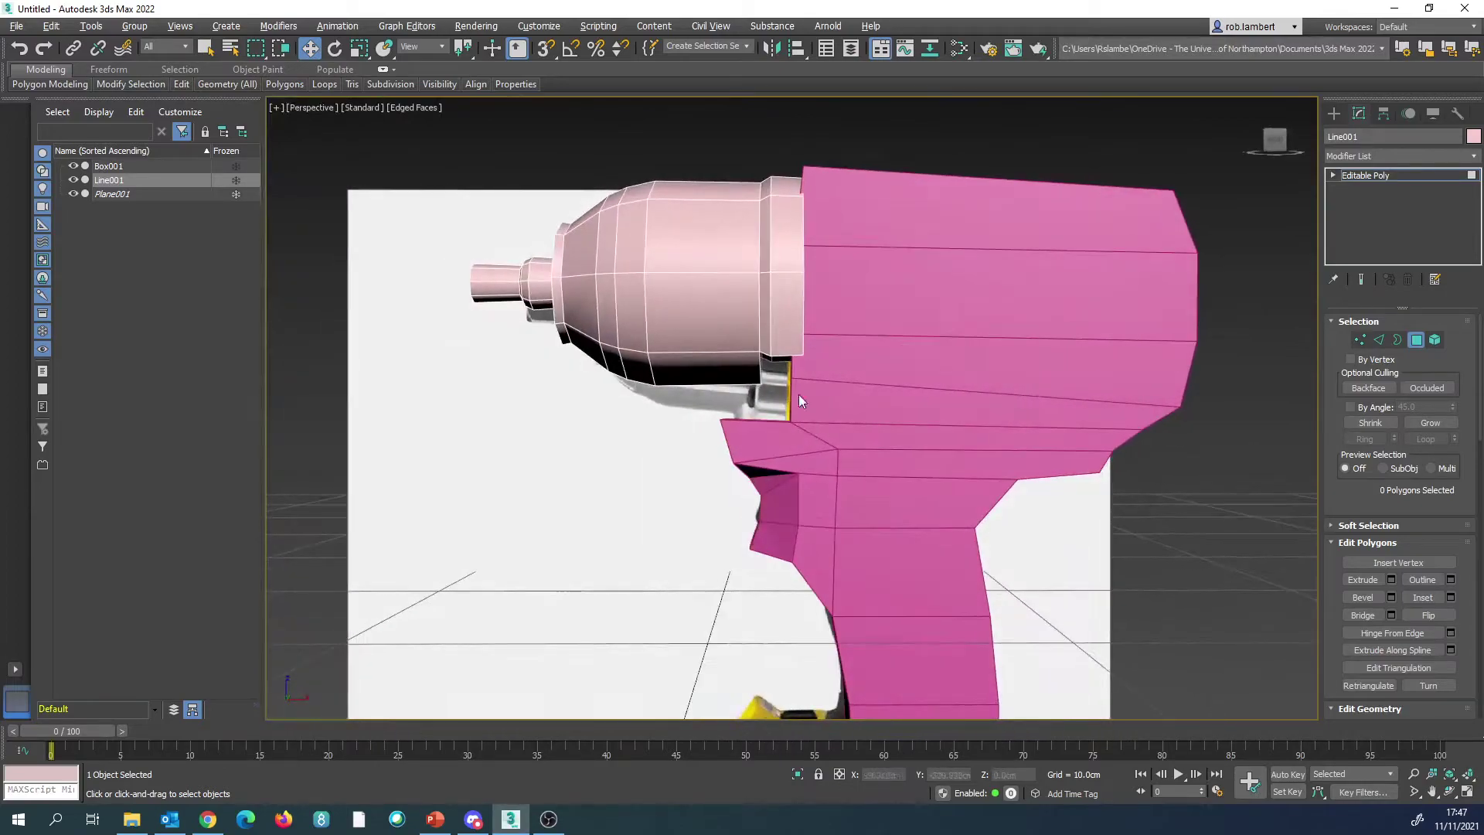
click(1395, 340)
click(1379, 340)
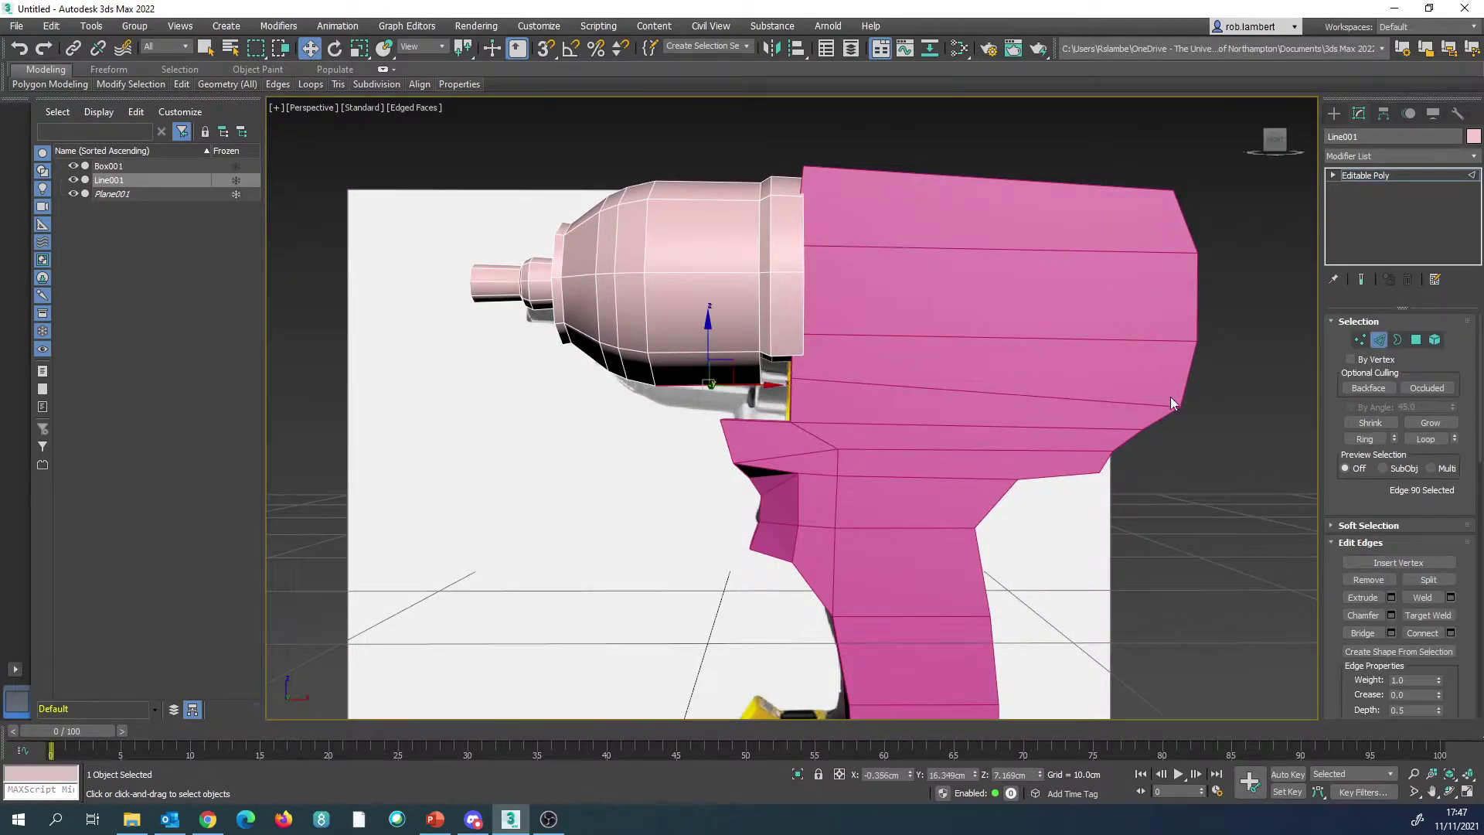
click(1364, 439)
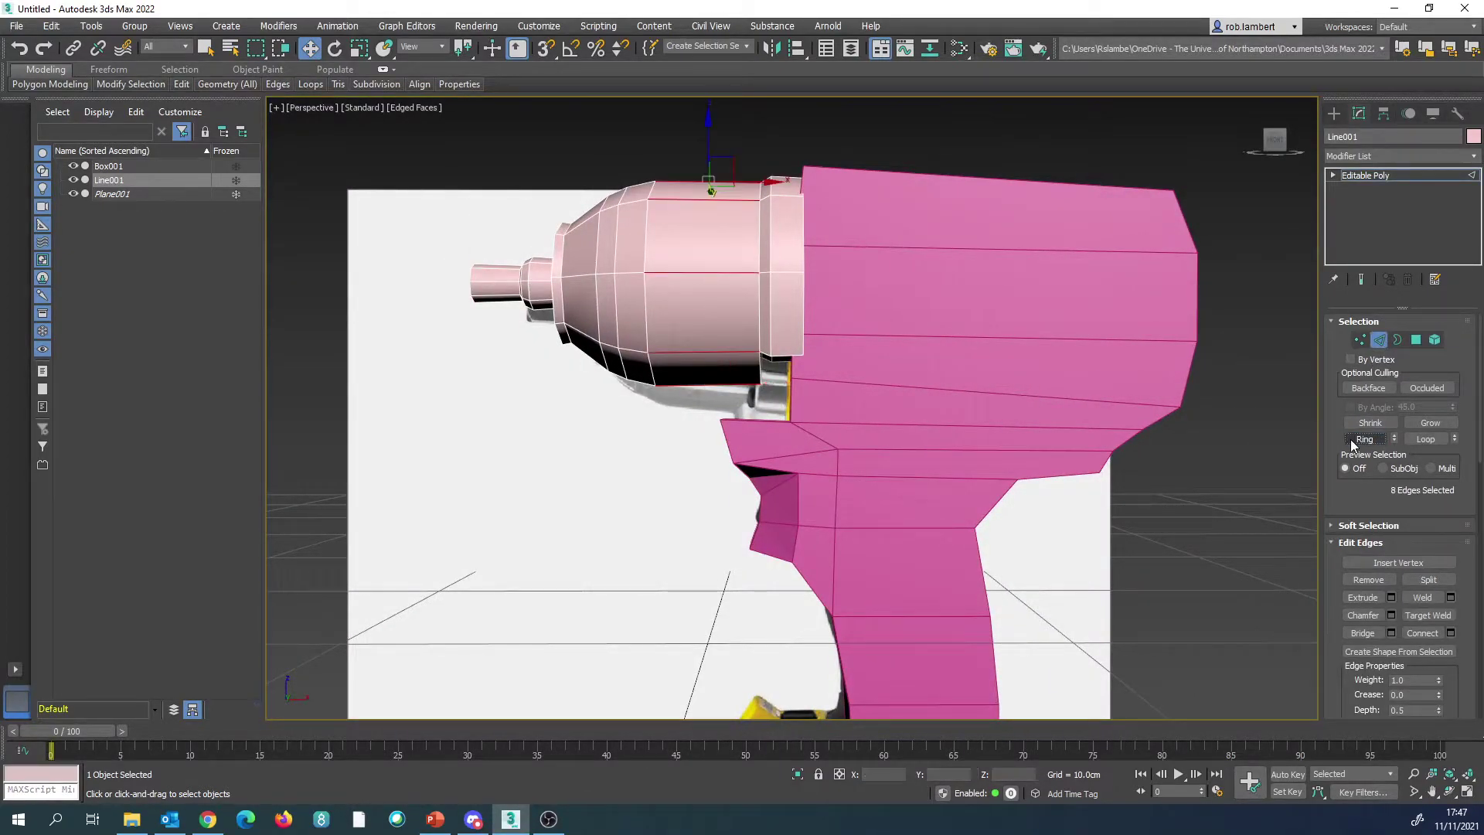
click(1422, 633)
Step: Make the nose see-through in the front view and move the new edge loop toward the rear collar, to about X 0.22 cm
key(f)
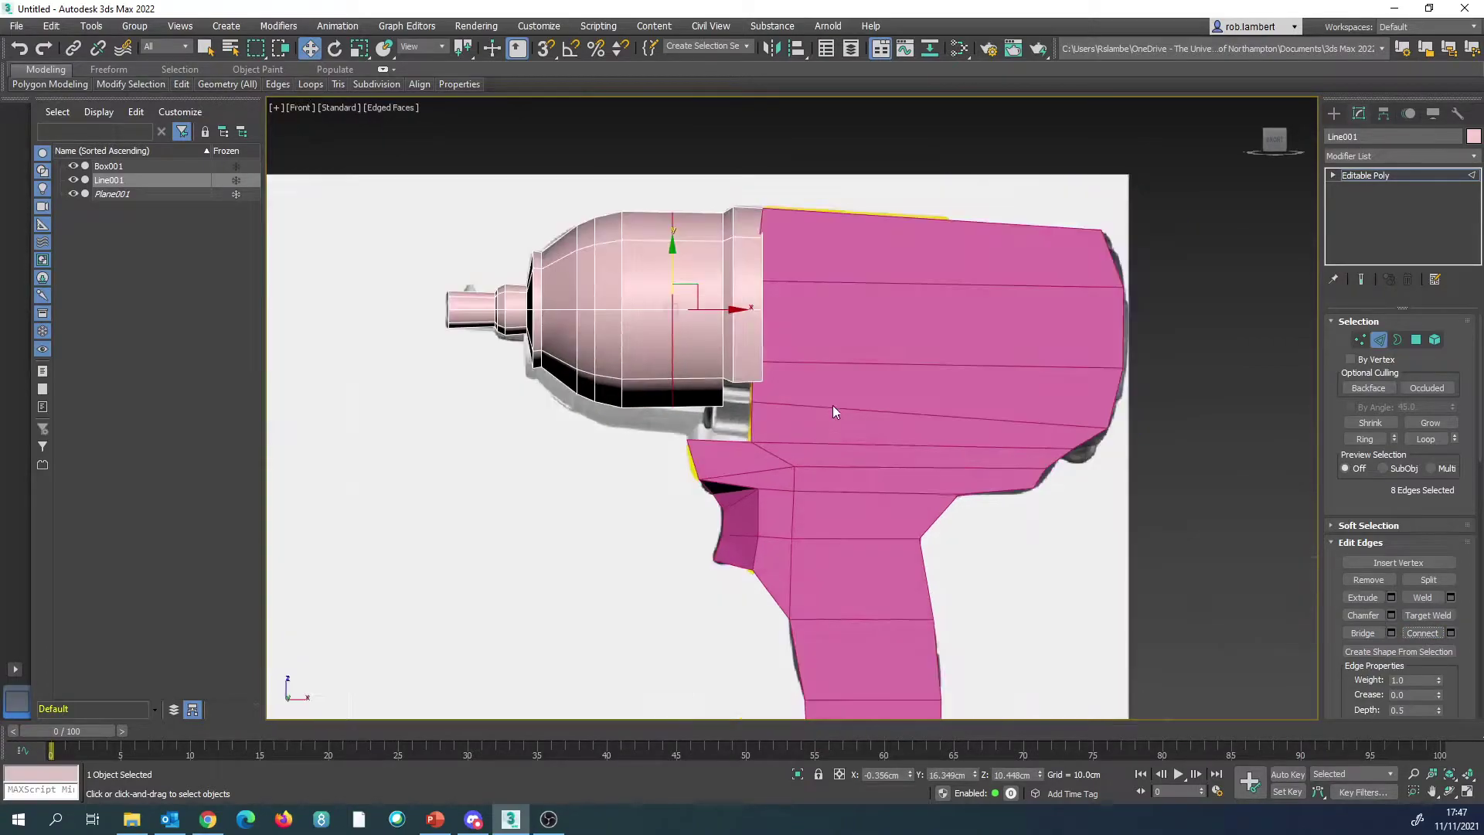
key(alt+x)
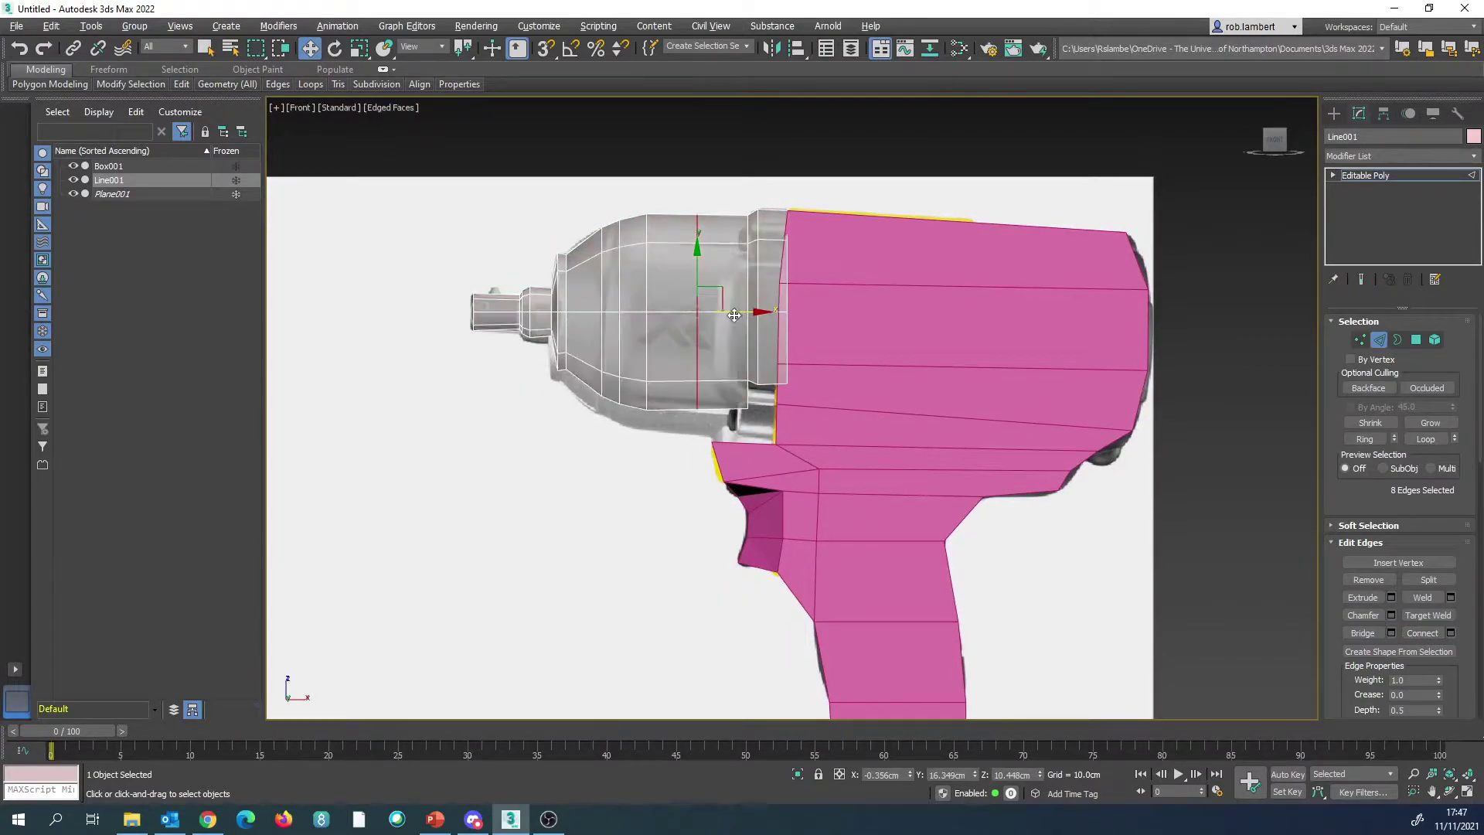
drag(738, 311, 755, 314)
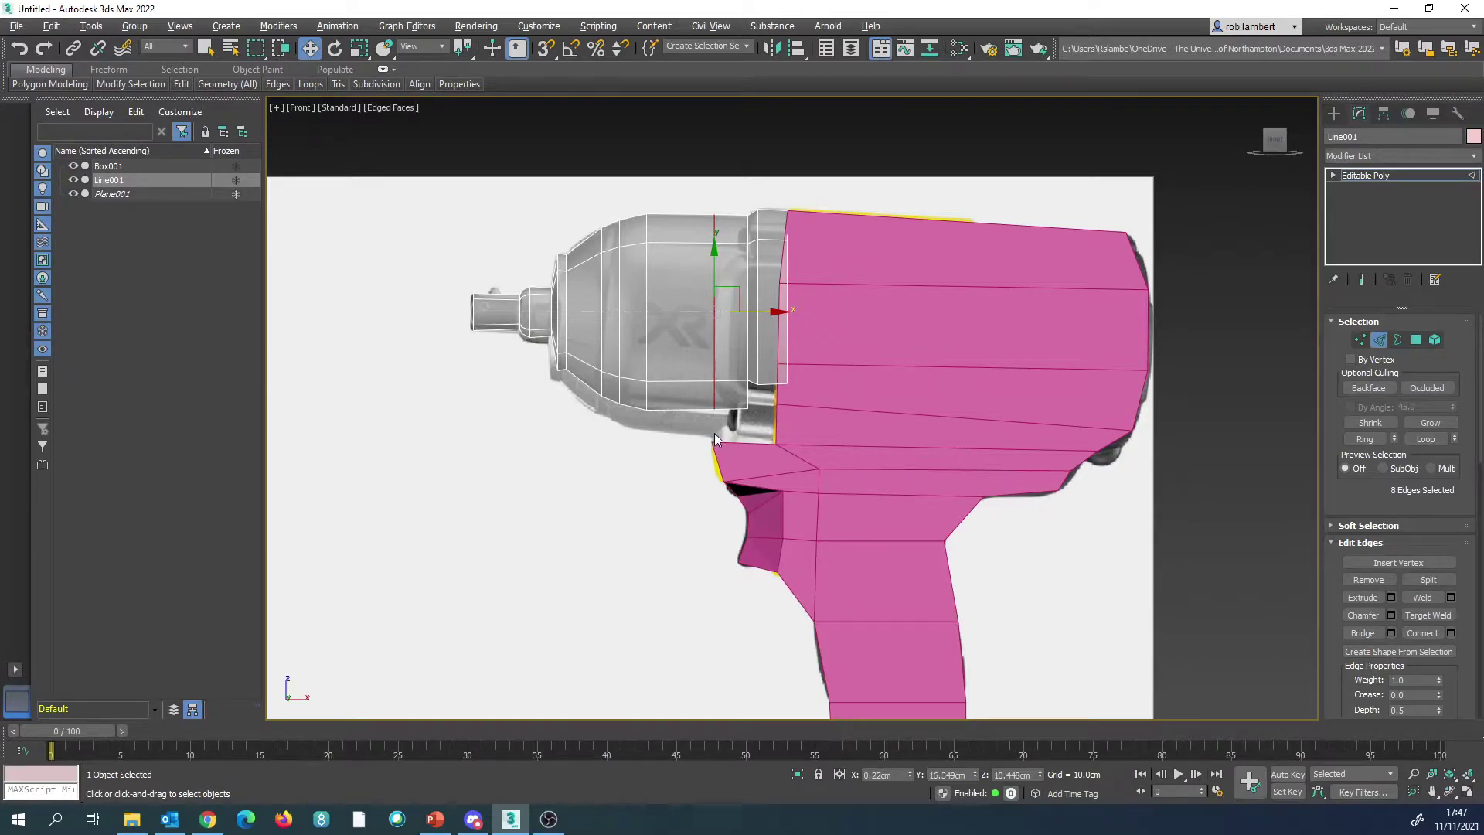
click(1378, 341)
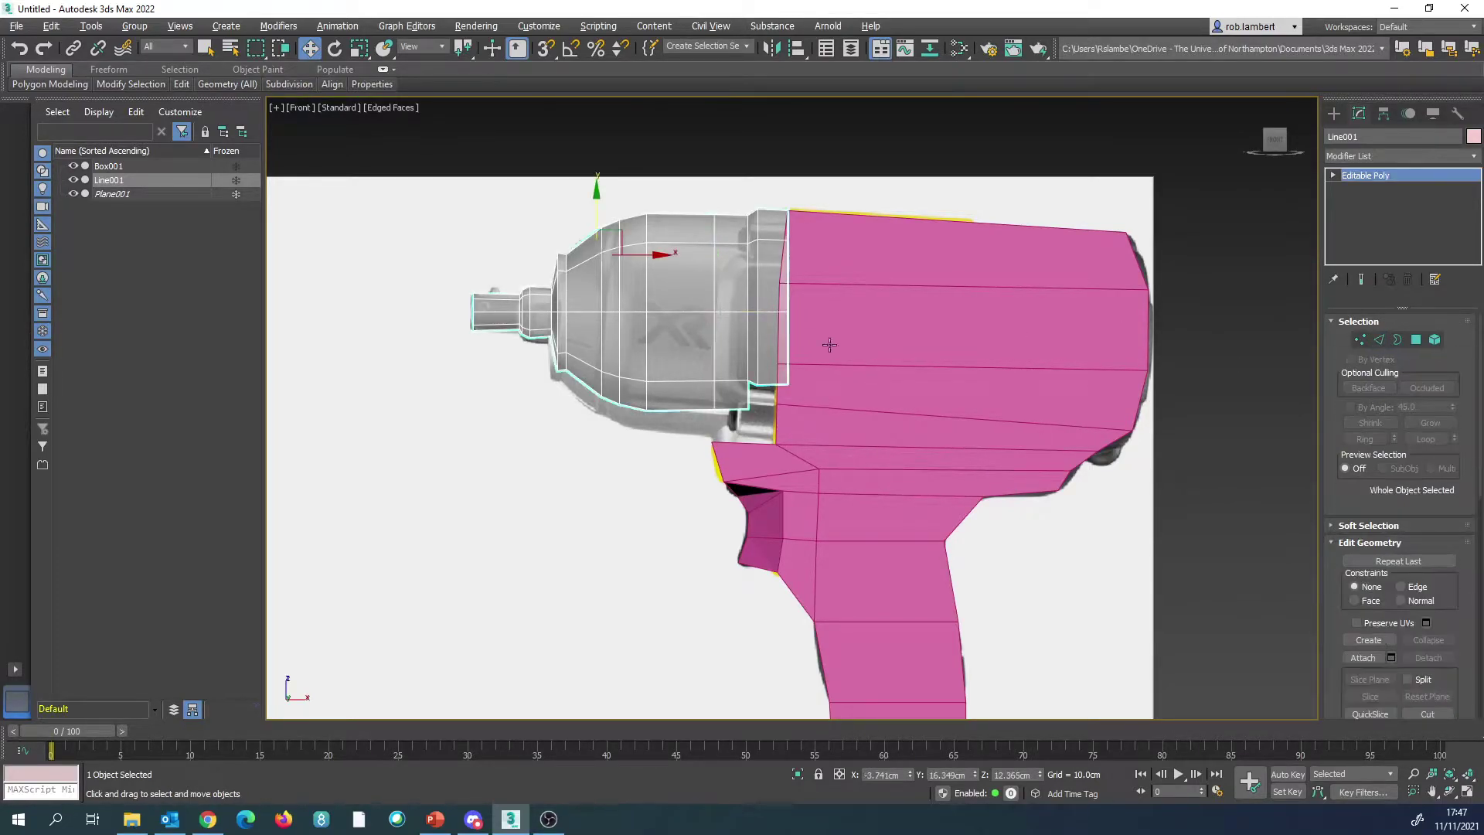
Step: Rotate the nose 5 degrees in the front view with Angle Snap on, tilting it to follow the reference image
key(e)
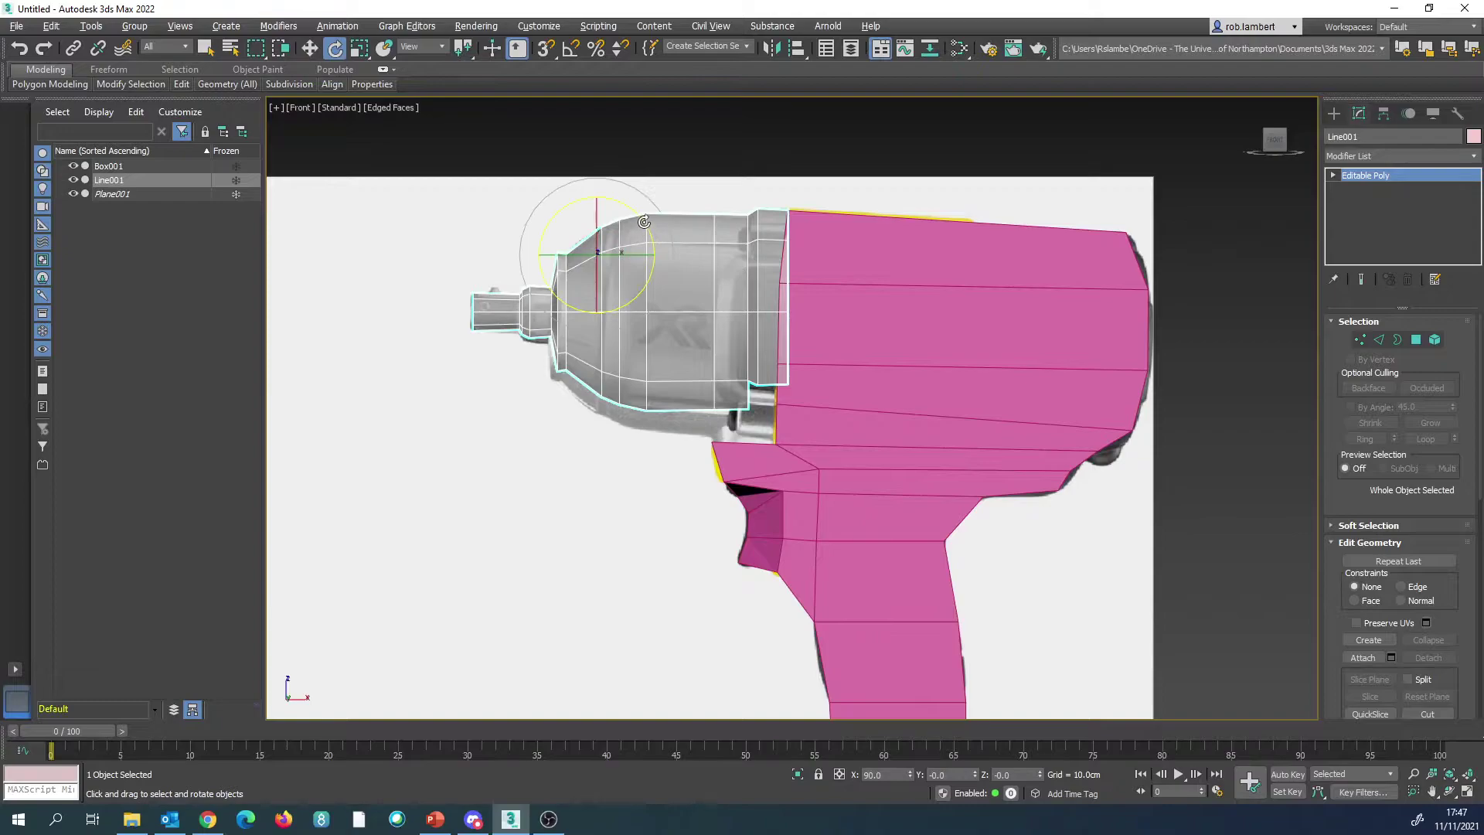
drag(644, 222, 648, 222)
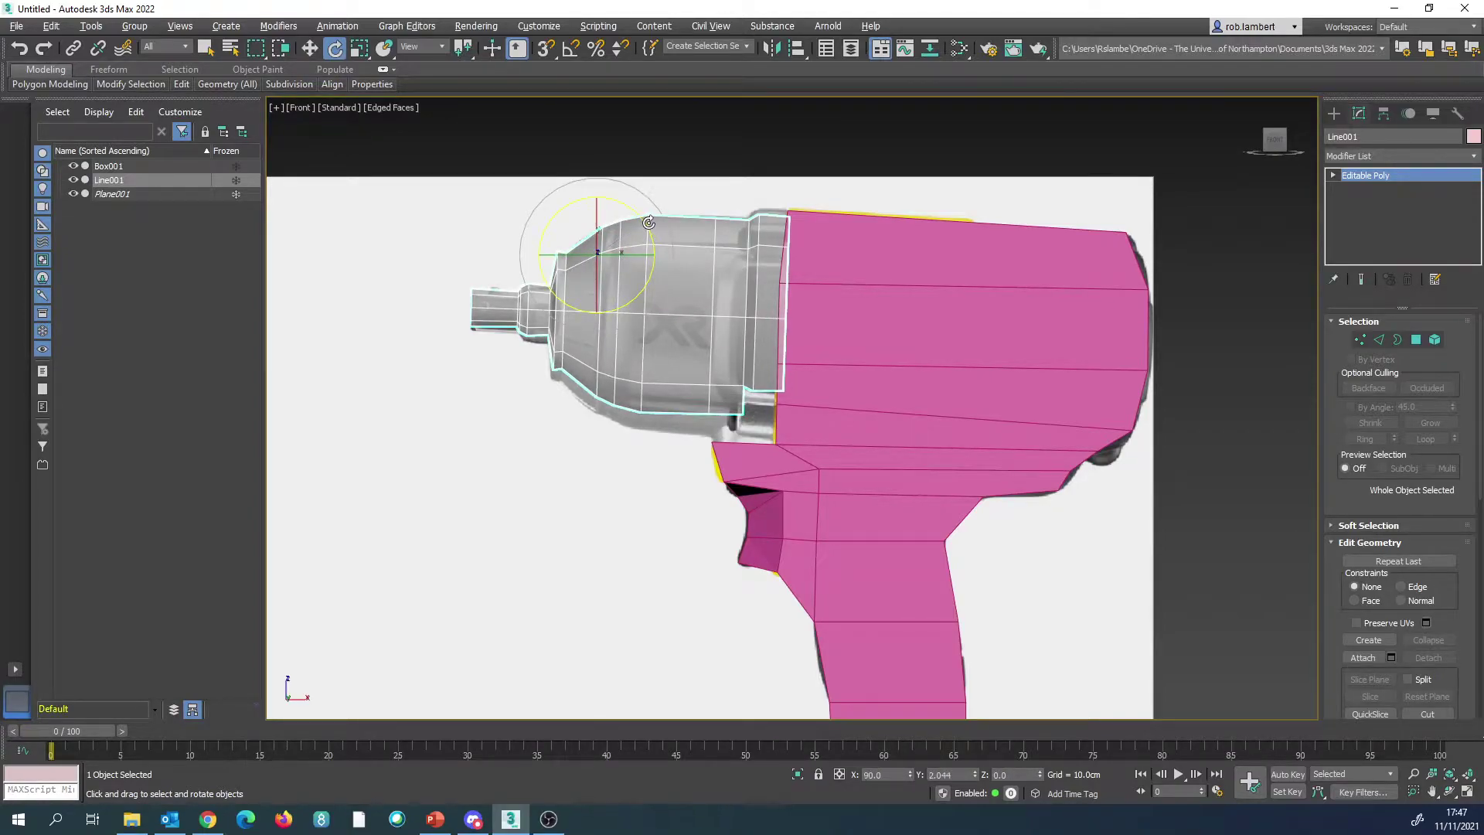
key(ctrl+z)
click(571, 49)
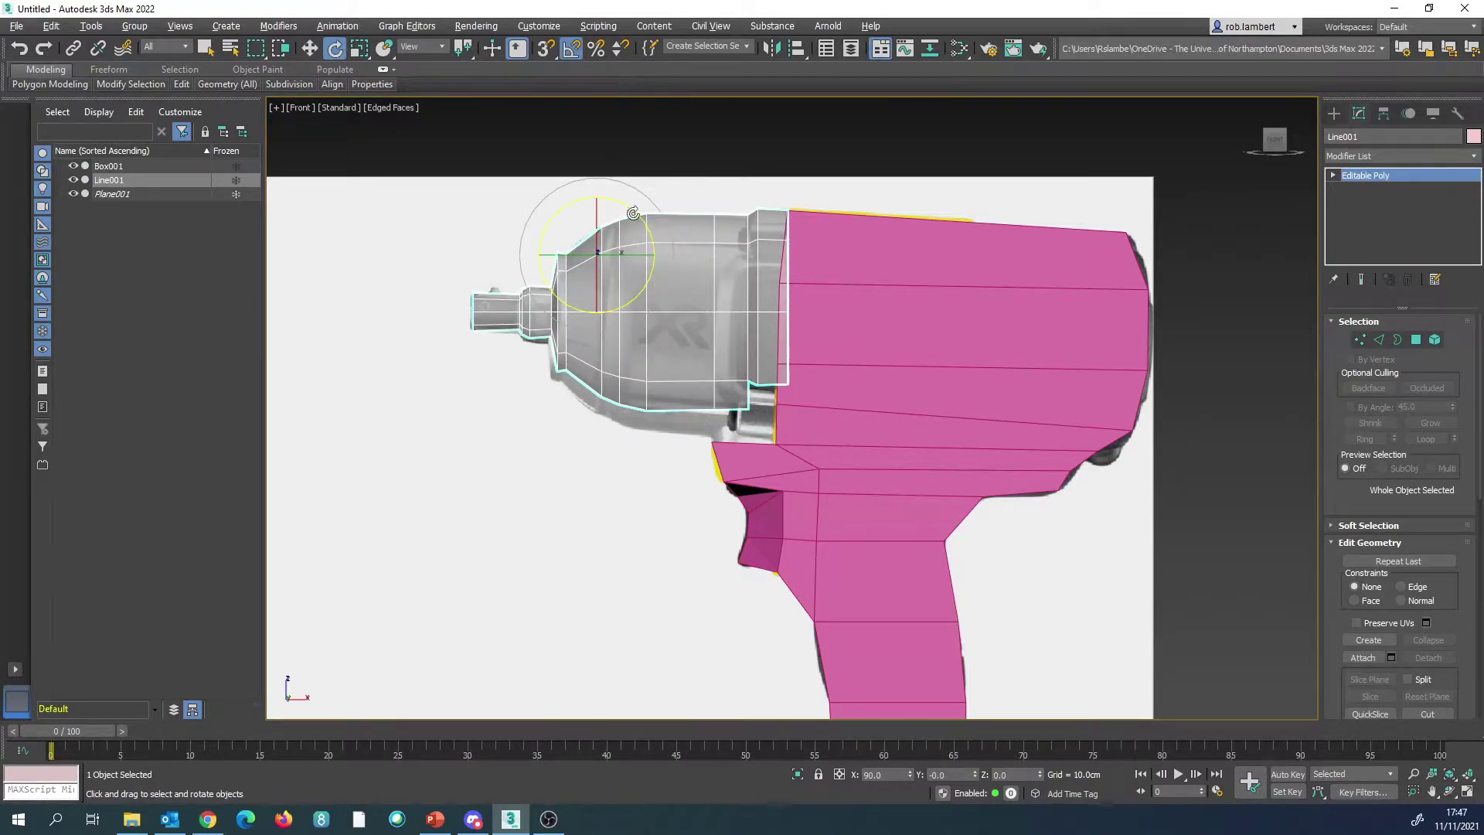
drag(637, 220, 602, 215)
key(w)
Step: Scale the whole nose up uniformly to about 104 percent
key(r)
key(p)
alt+middle_drag(617, 227, 622, 246)
drag(614, 246, 613, 242)
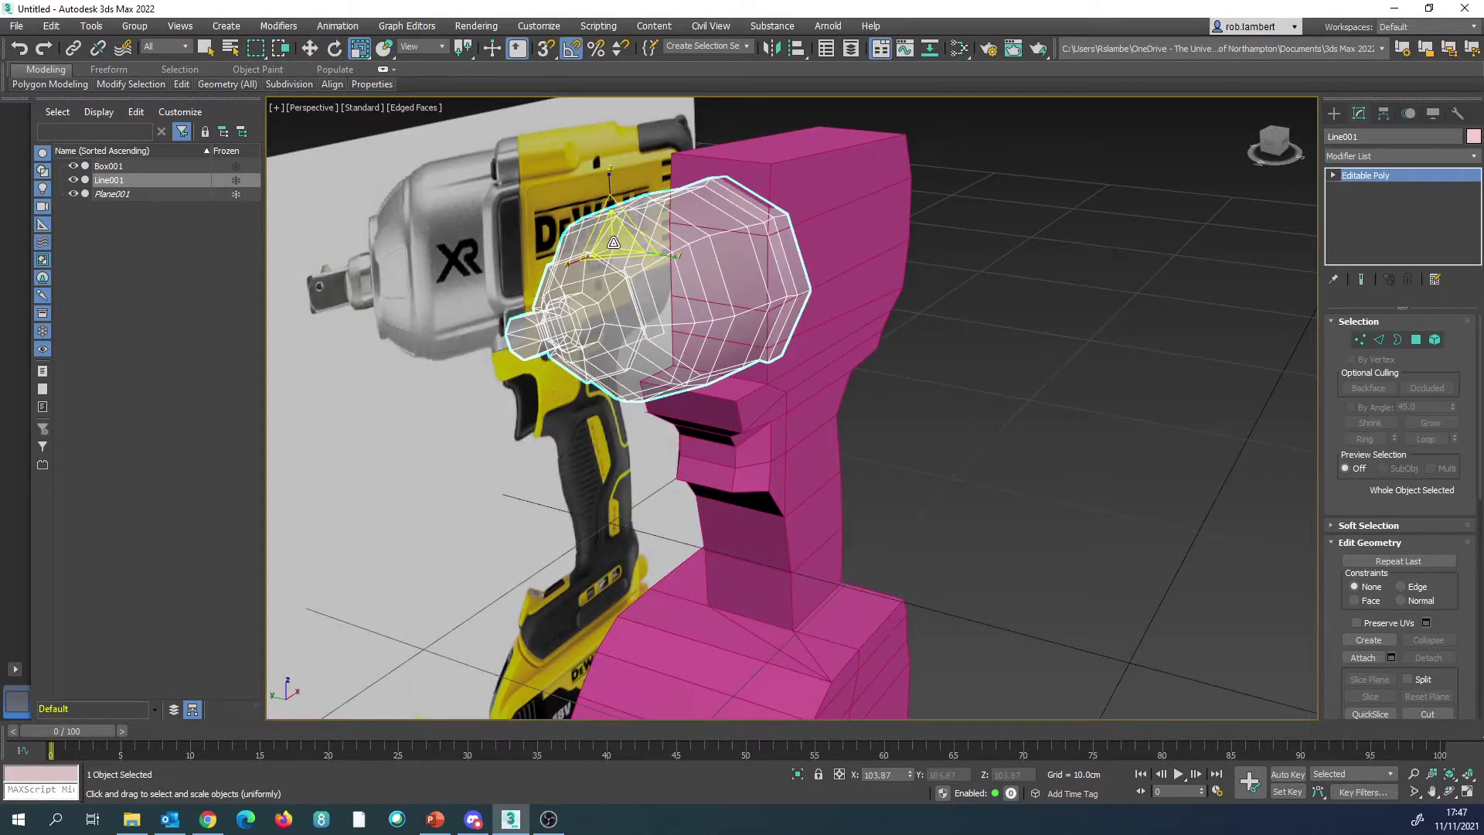
Step: Turn off Angle Snap, rotate the nose freely to a gentler tilt and nudge it up and forward over the reference nose
key(f)
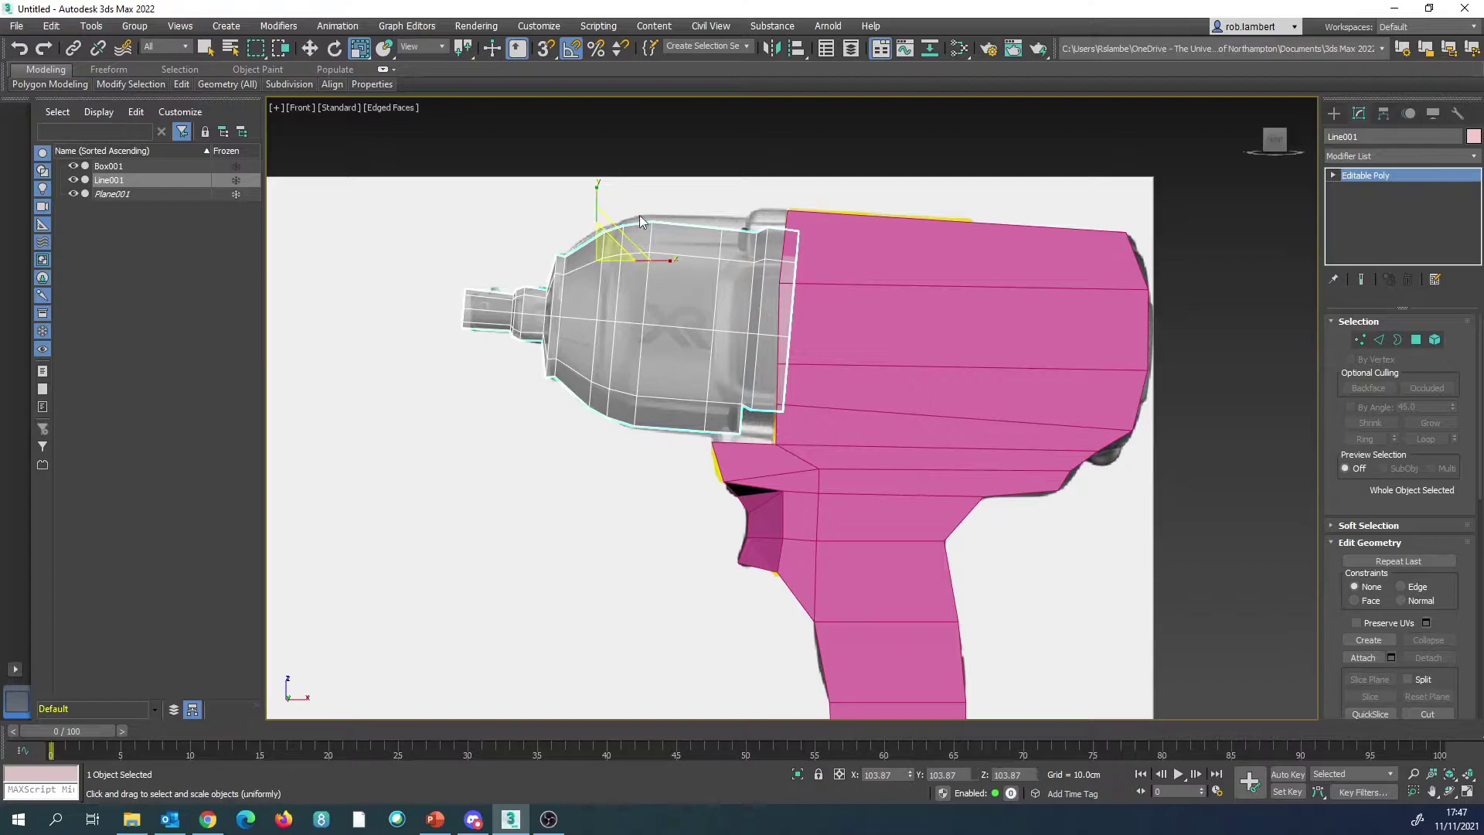
click(573, 54)
key(e)
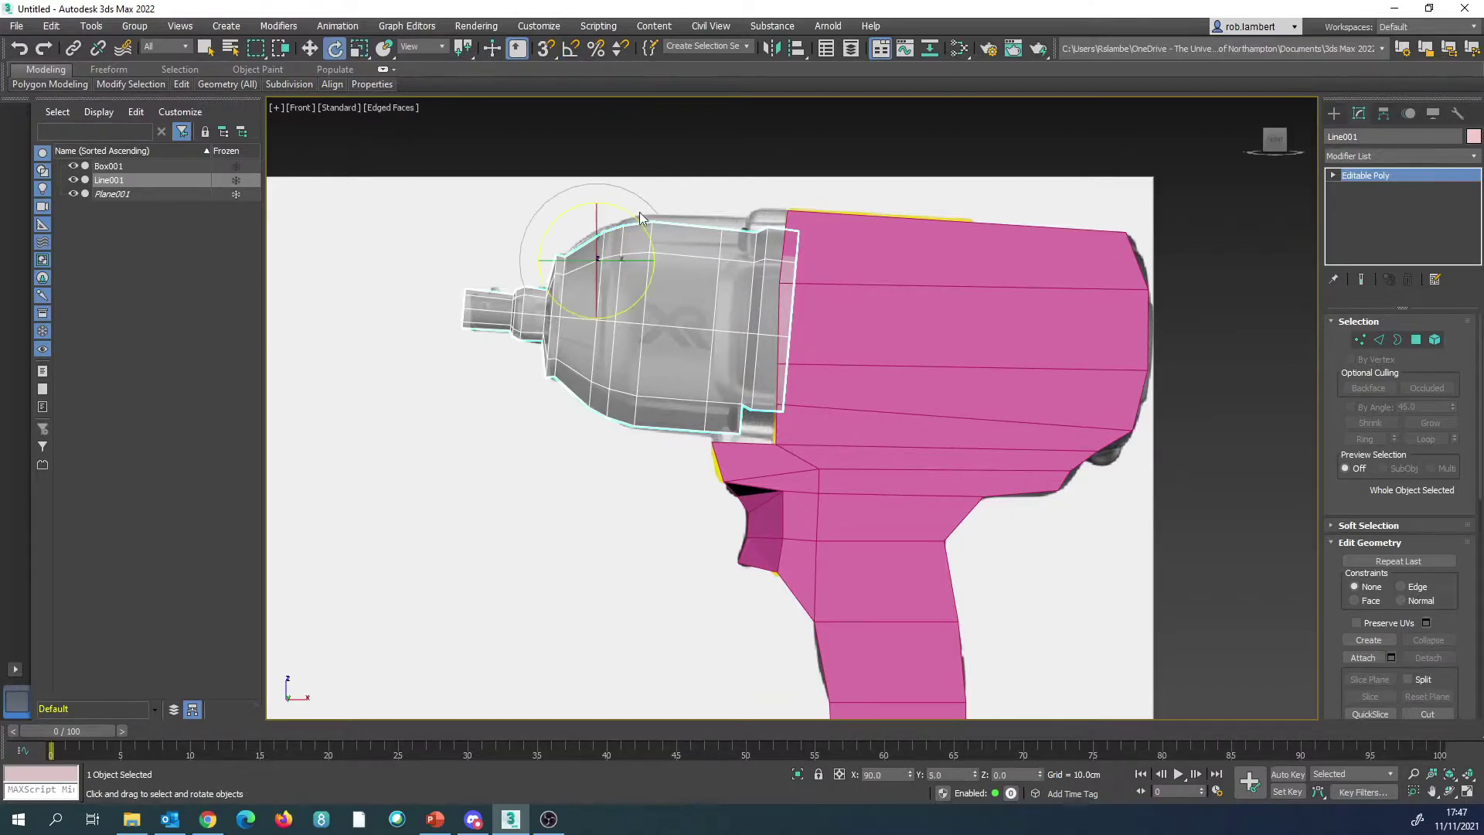
drag(634, 213, 609, 221)
key(w)
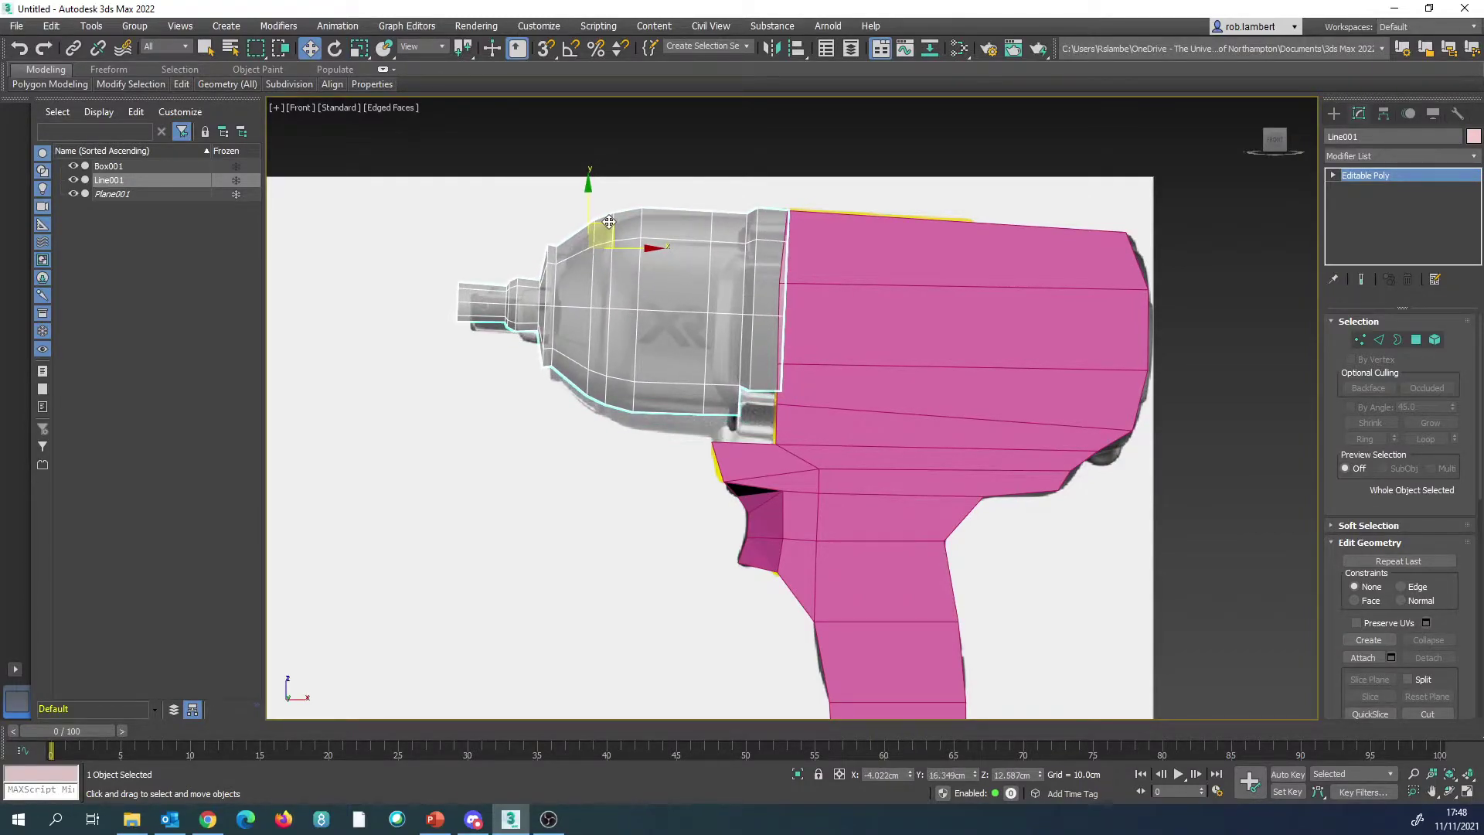
Step: Turn off see-through display and delete the two underside polygons between the nose's added edge loop and its rear collar
key(p)
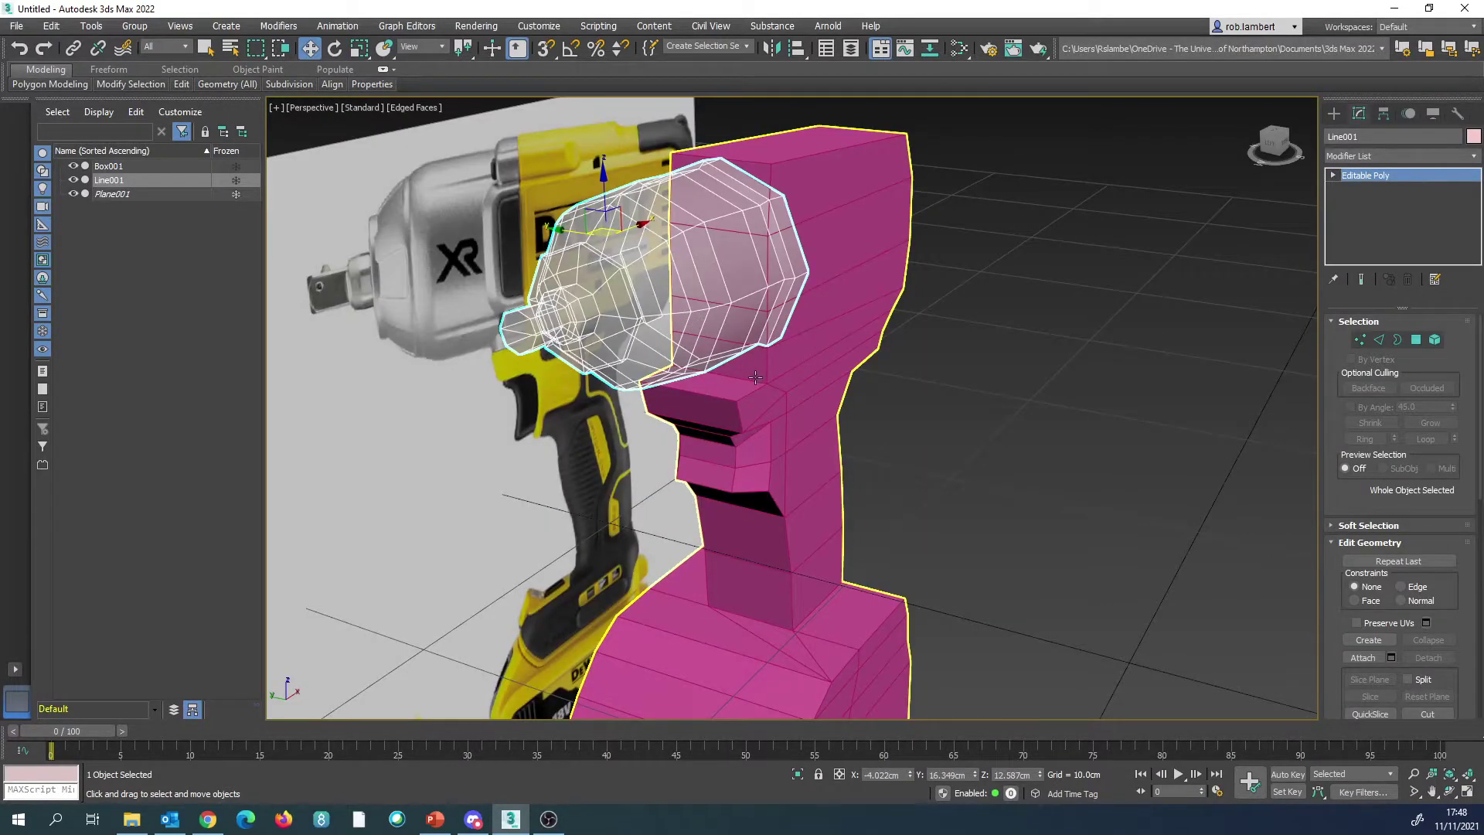
key(alt+x)
alt+middle_drag(755, 377, 749, 289)
alt+middle_drag(880, 336, 624, 363)
click(1414, 339)
click(630, 367)
alt+middle_drag(541, 440, 724, 435)
ctrl+click(571, 368)
key(Delete)
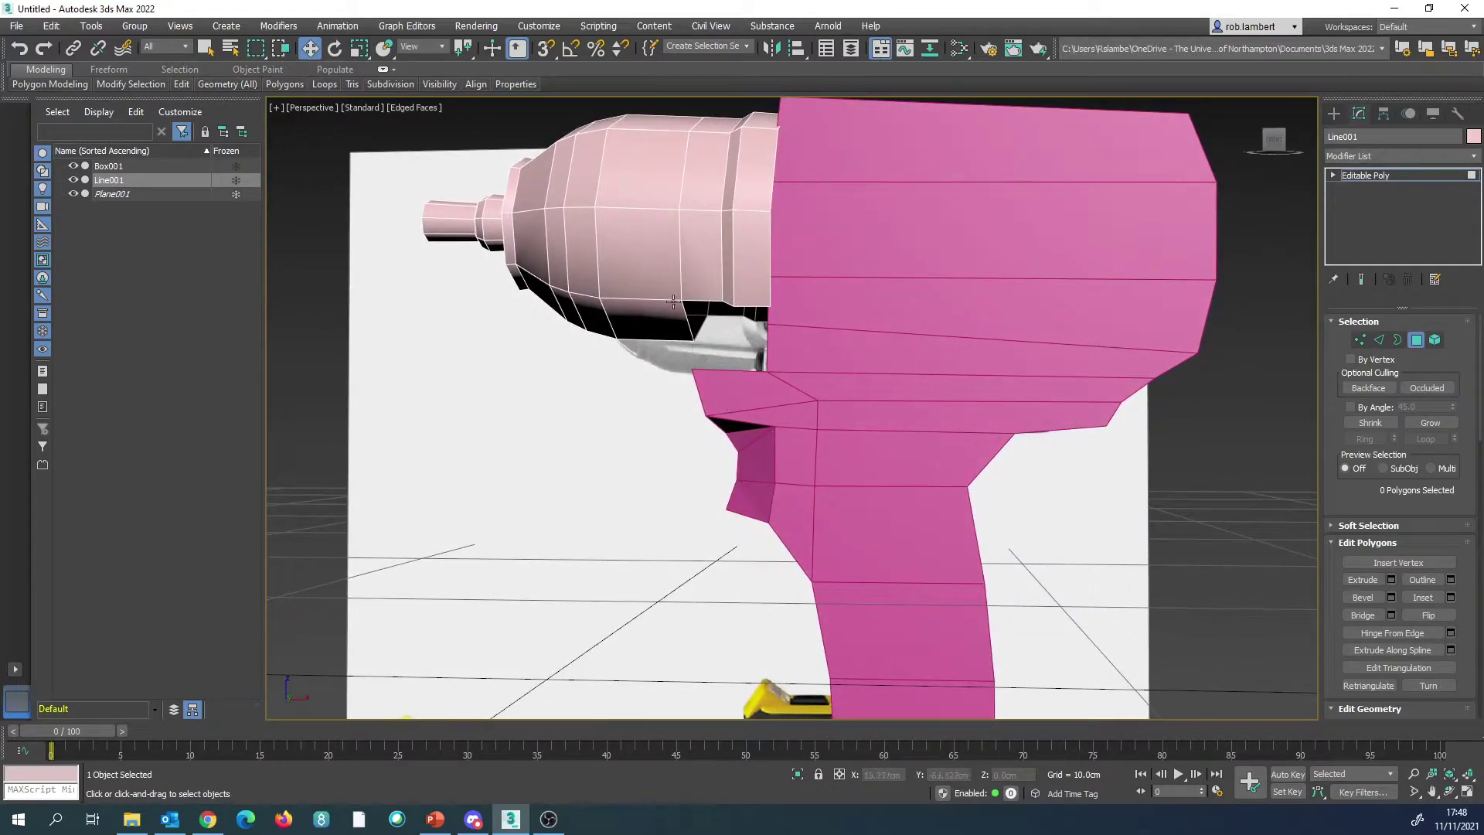
Step: Select the body's side polygons on both flanks plus its top polygon, seven in all, and delete them, keeping the back strip
scroll(678, 309, down, 5)
alt+middle_drag(755, 410, 852, 408)
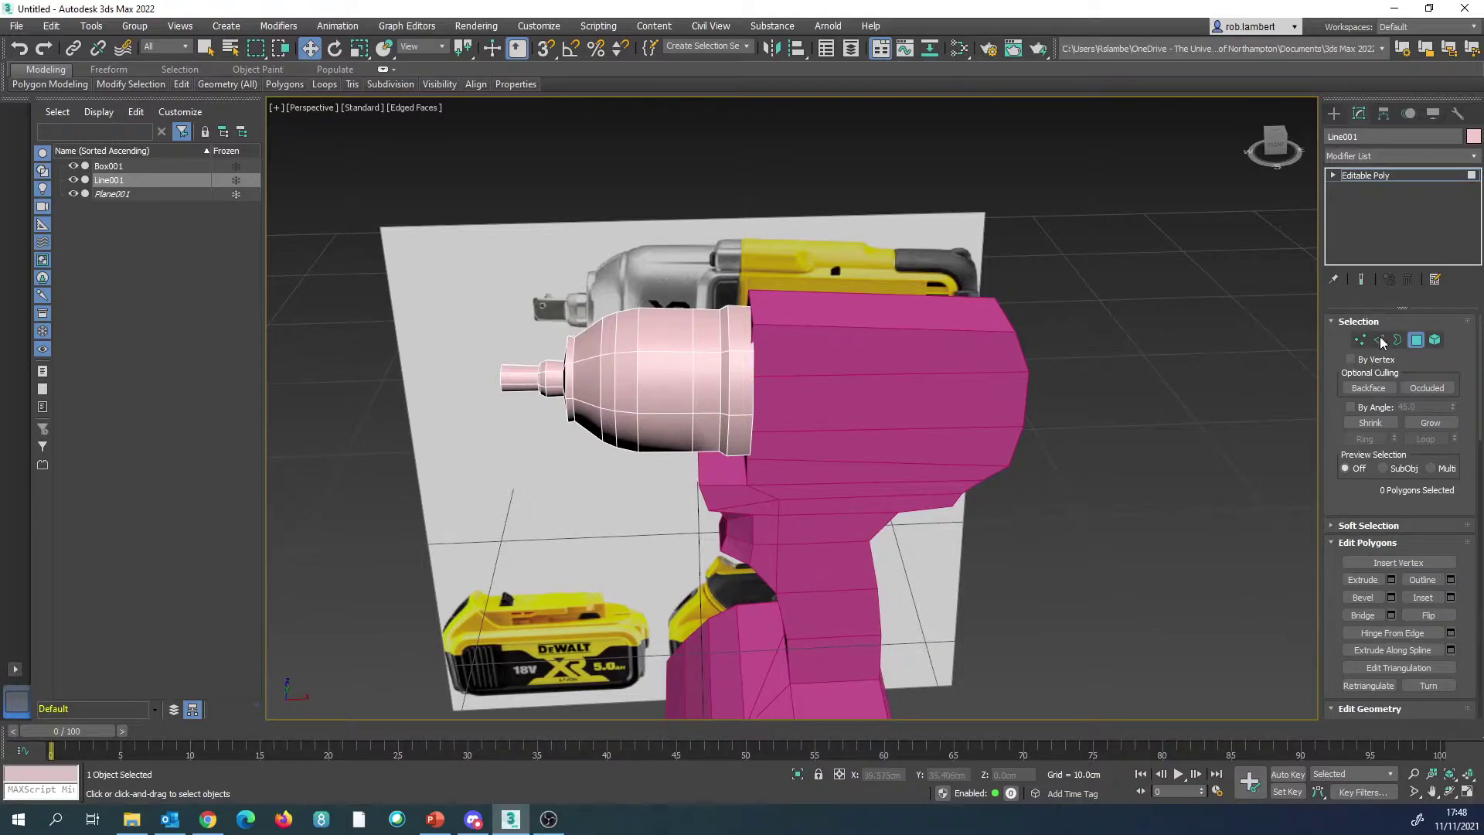
click(1419, 342)
click(970, 385)
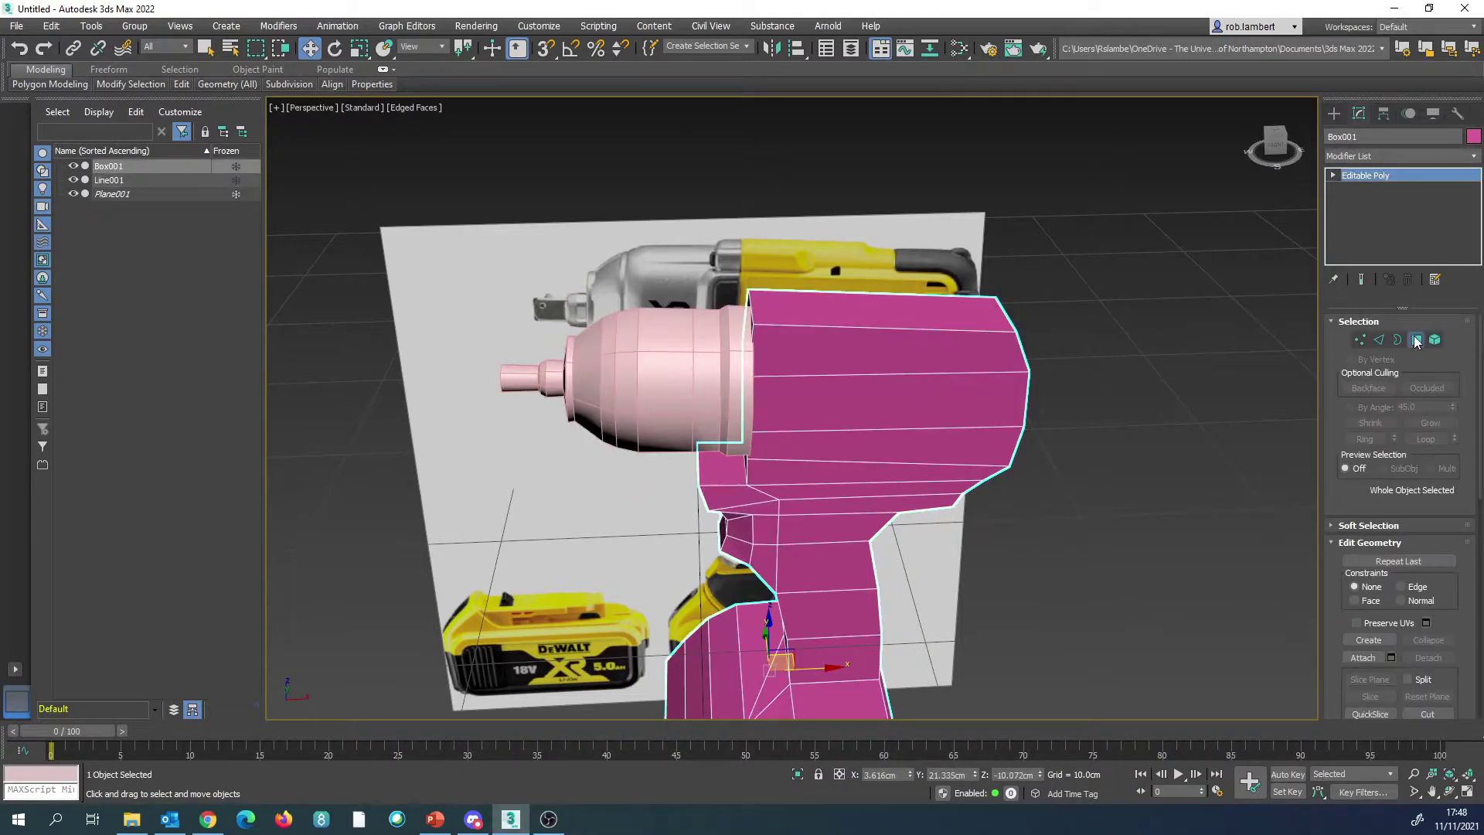
alt+middle_drag(970, 386, 975, 351)
click(908, 418)
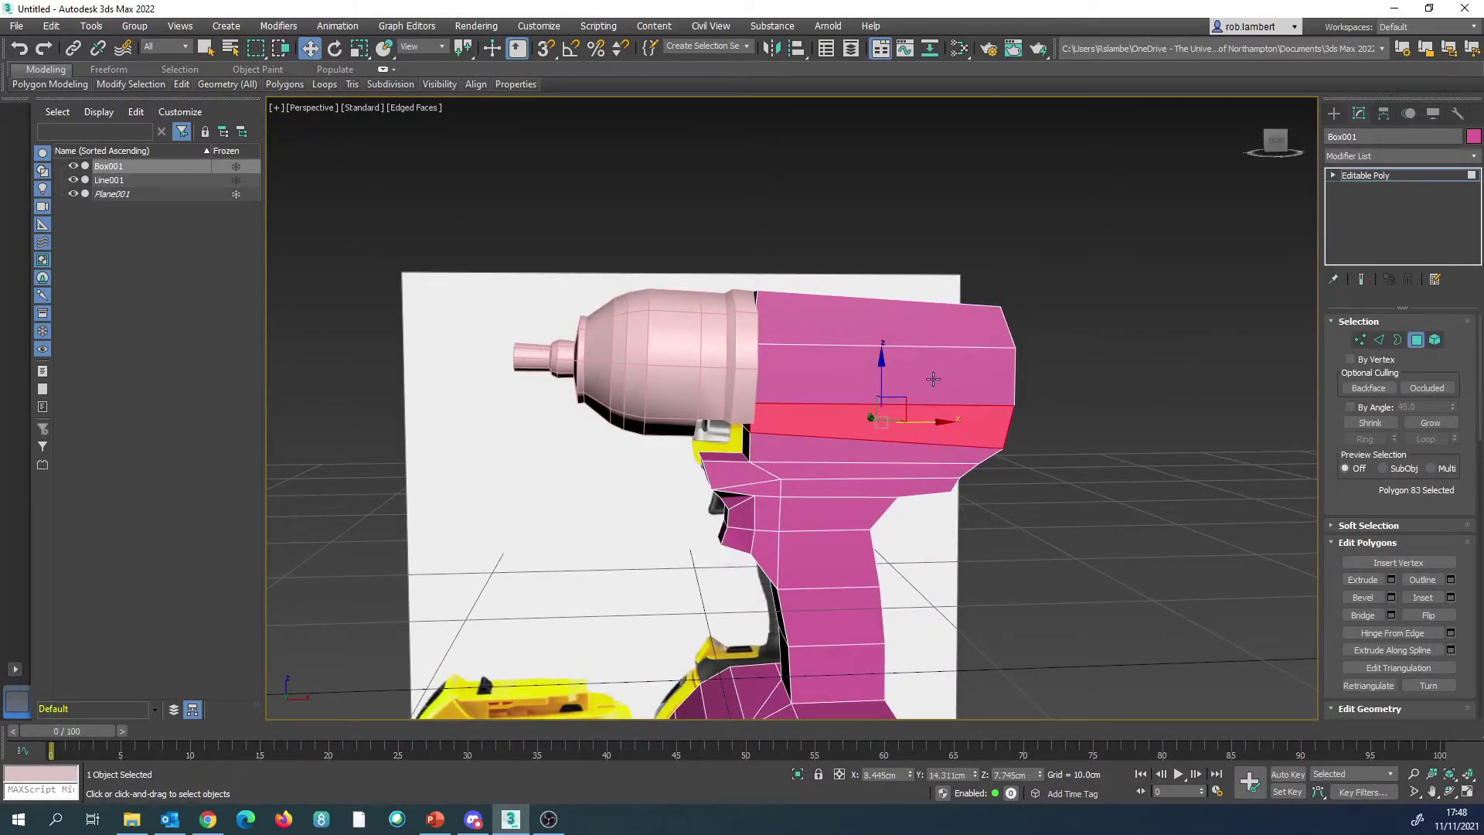
click(205, 47)
ctrl+click(851, 384)
ctrl+click(854, 312)
alt+middle_drag(855, 313, 1025, 367)
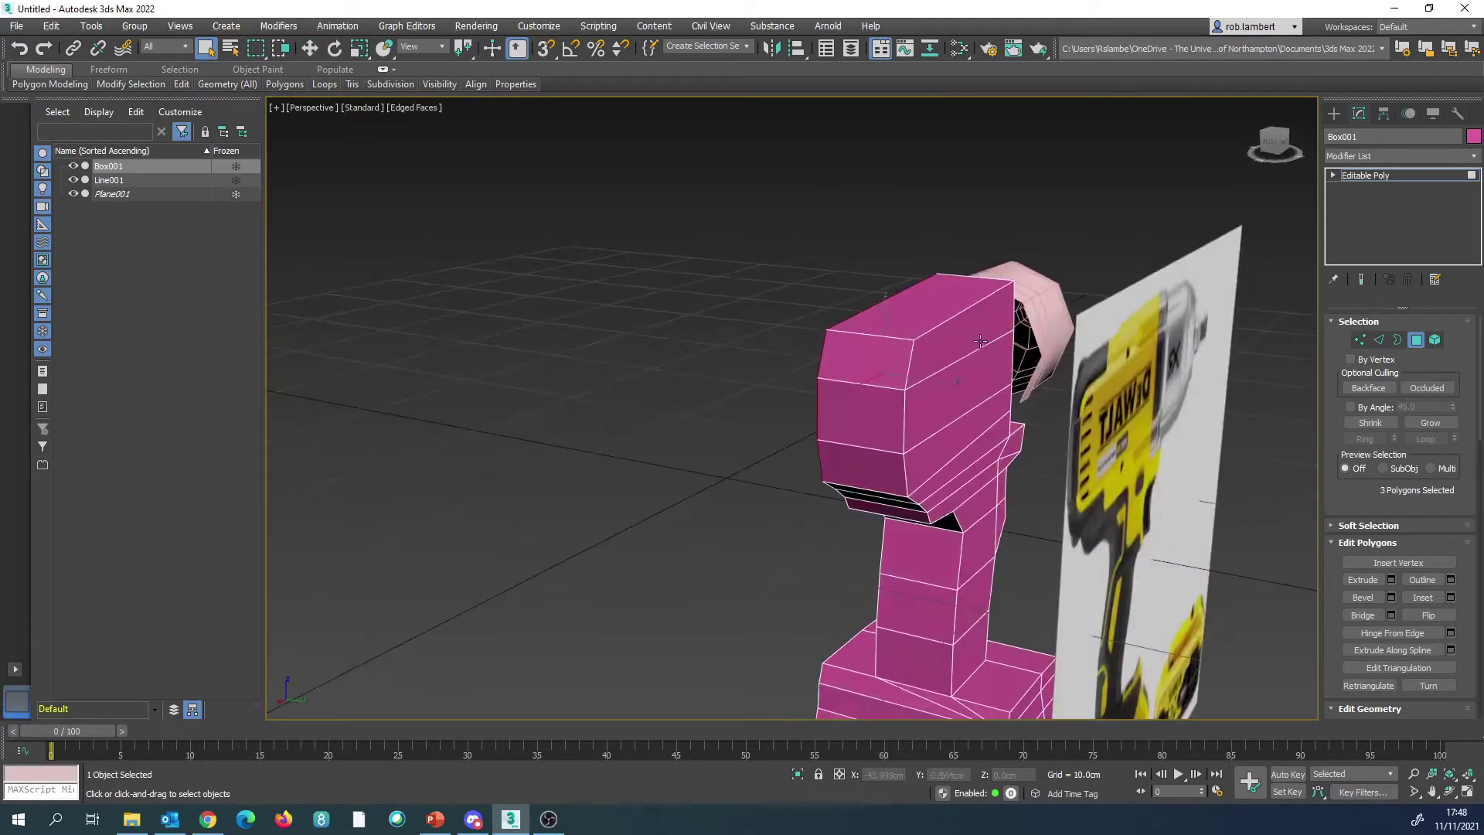
ctrl+click(968, 342)
ctrl+click(957, 391)
ctrl+click(957, 440)
alt+middle_drag(958, 441, 1174, 407)
ctrl+click(941, 317)
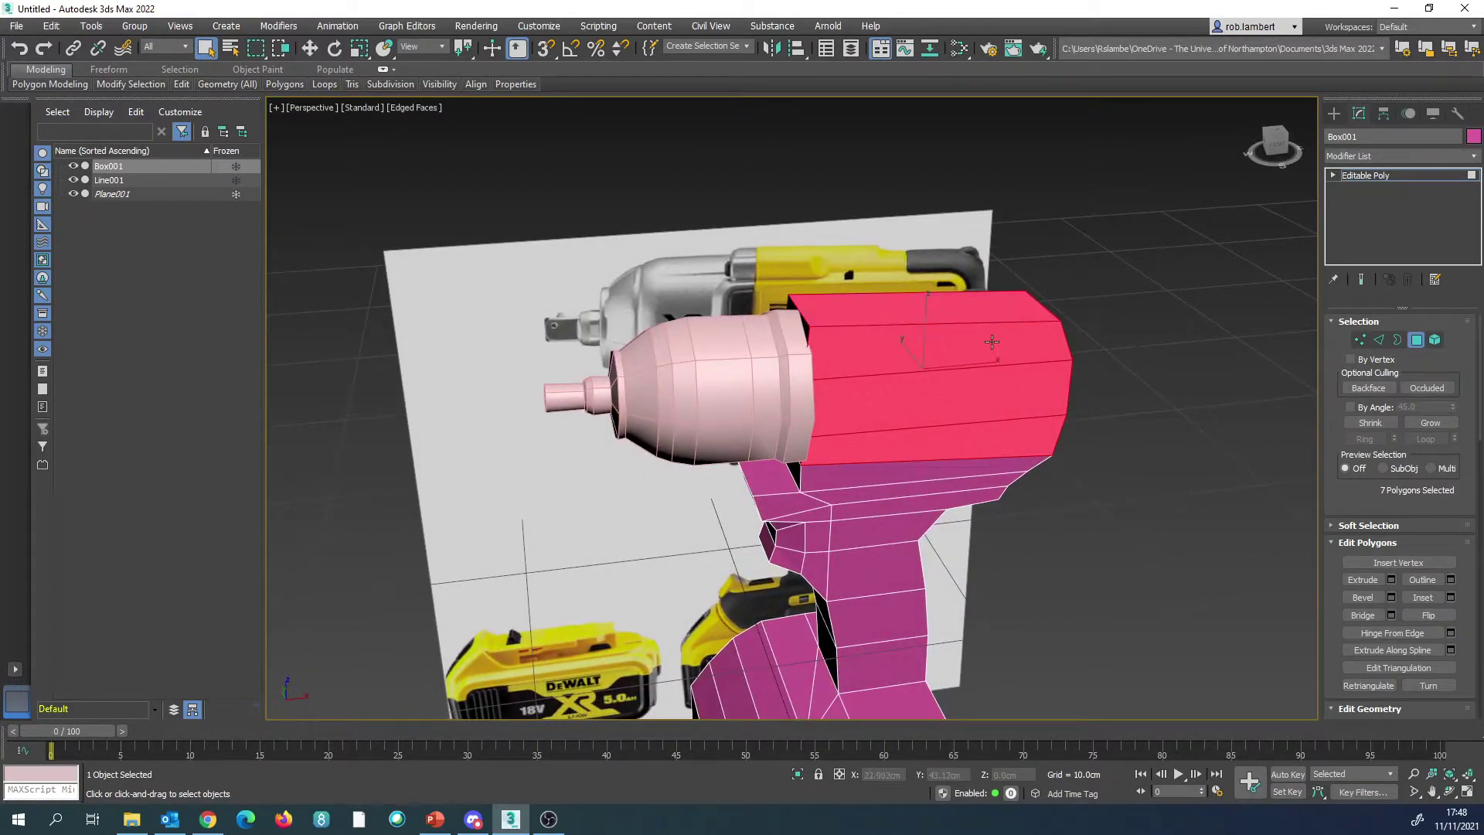
key(Delete)
Step: Delete the three front polygons of the body standing behind the nose's open end
alt+middle_drag(865, 341, 804, 326)
click(804, 326)
ctrl+click(811, 375)
ctrl+click(811, 405)
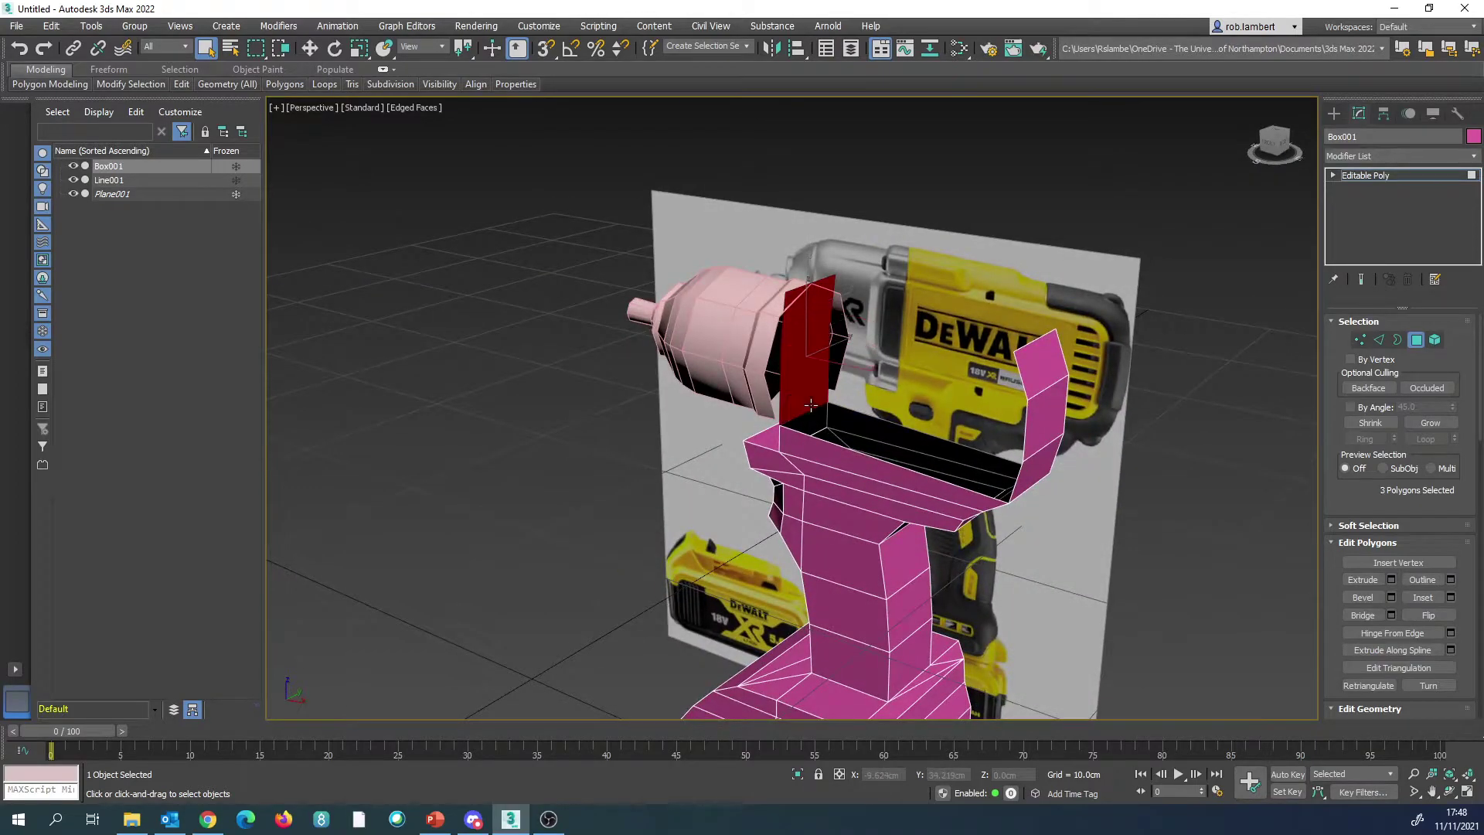
key(Delete)
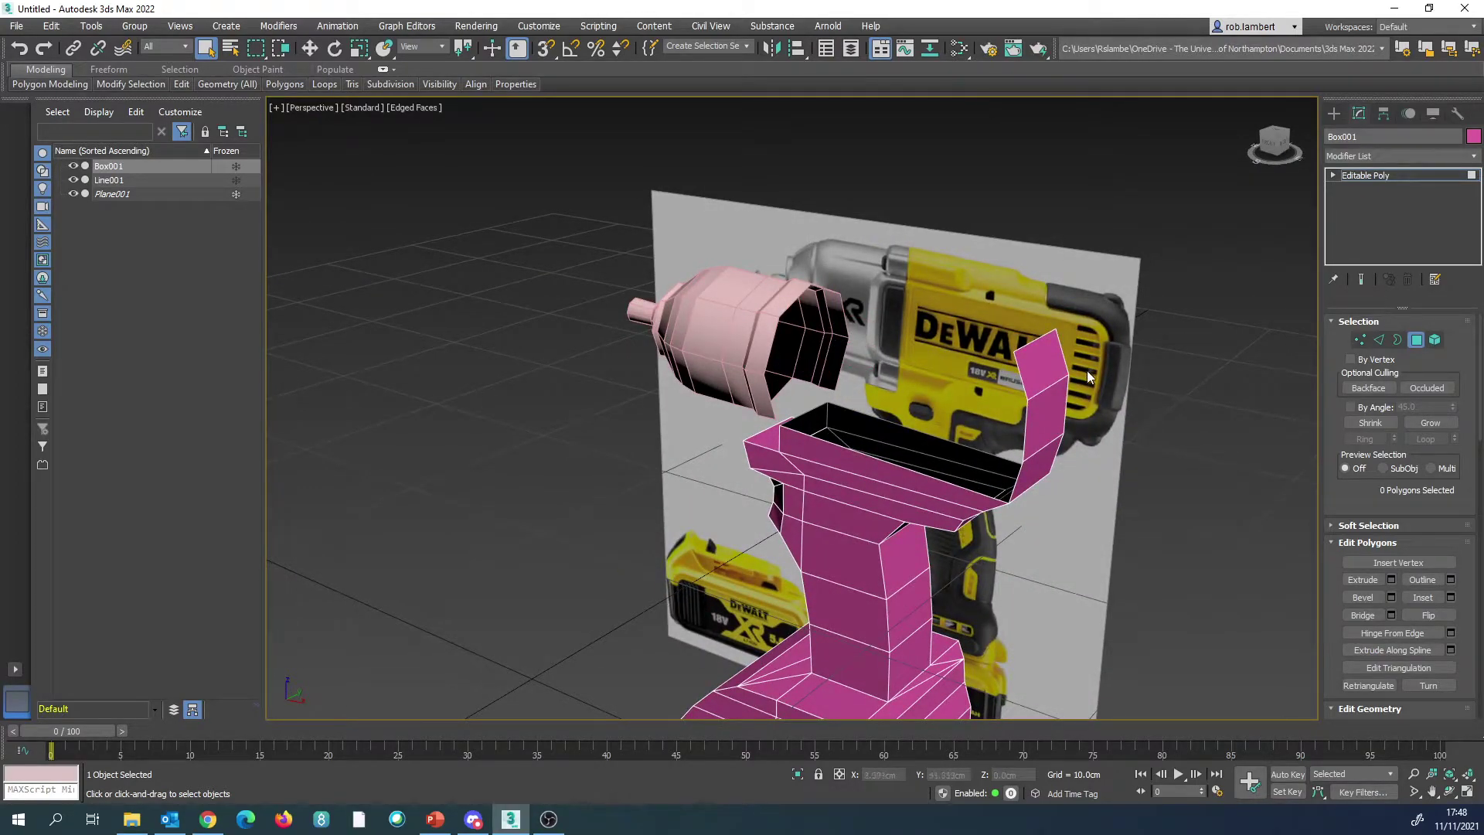
Step: Attach the nose to the body so both form one editable poly object, then leave the Attach command
alt+middle_drag(943, 390, 1005, 383)
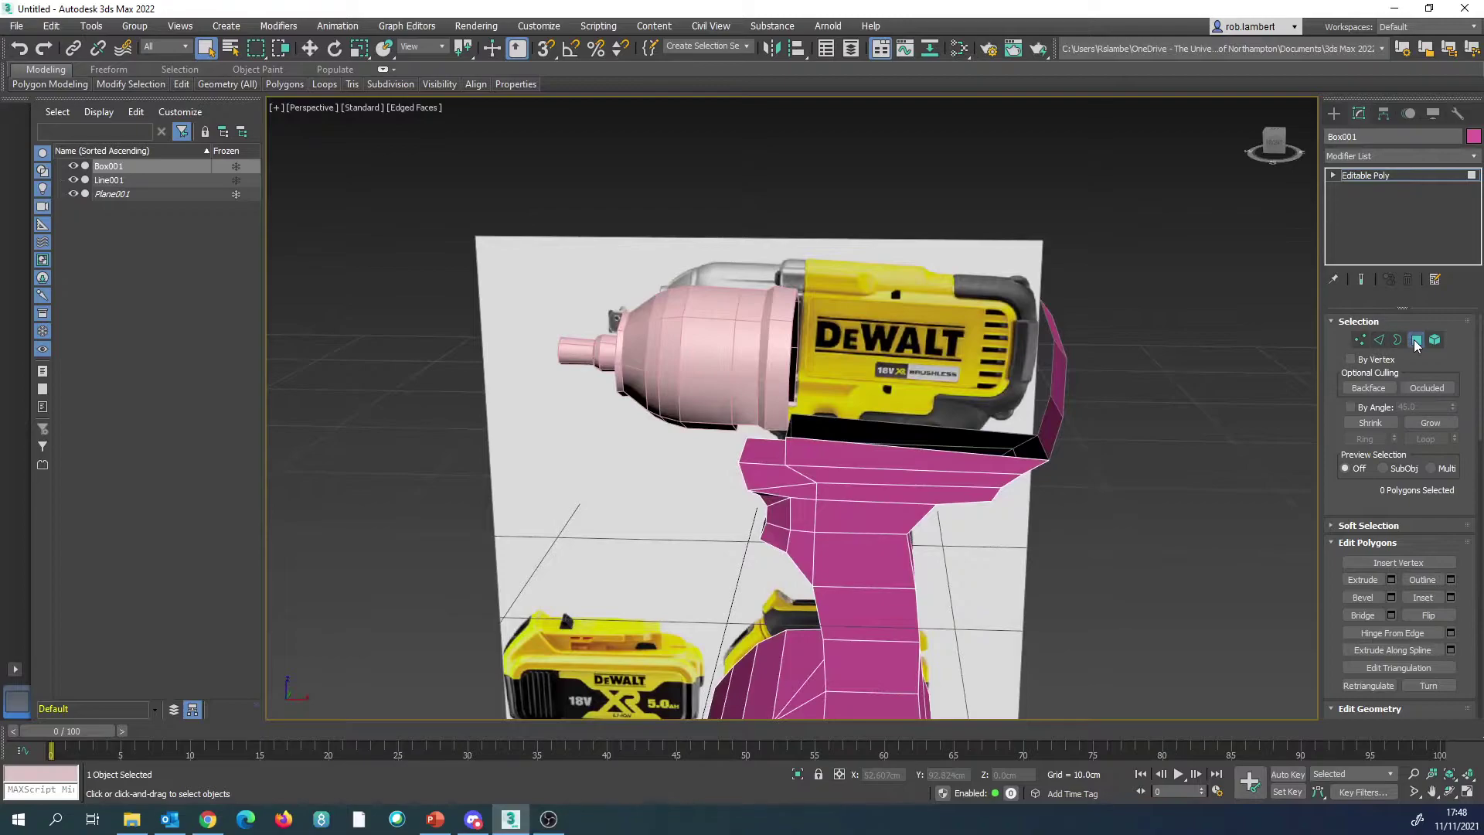
click(1415, 340)
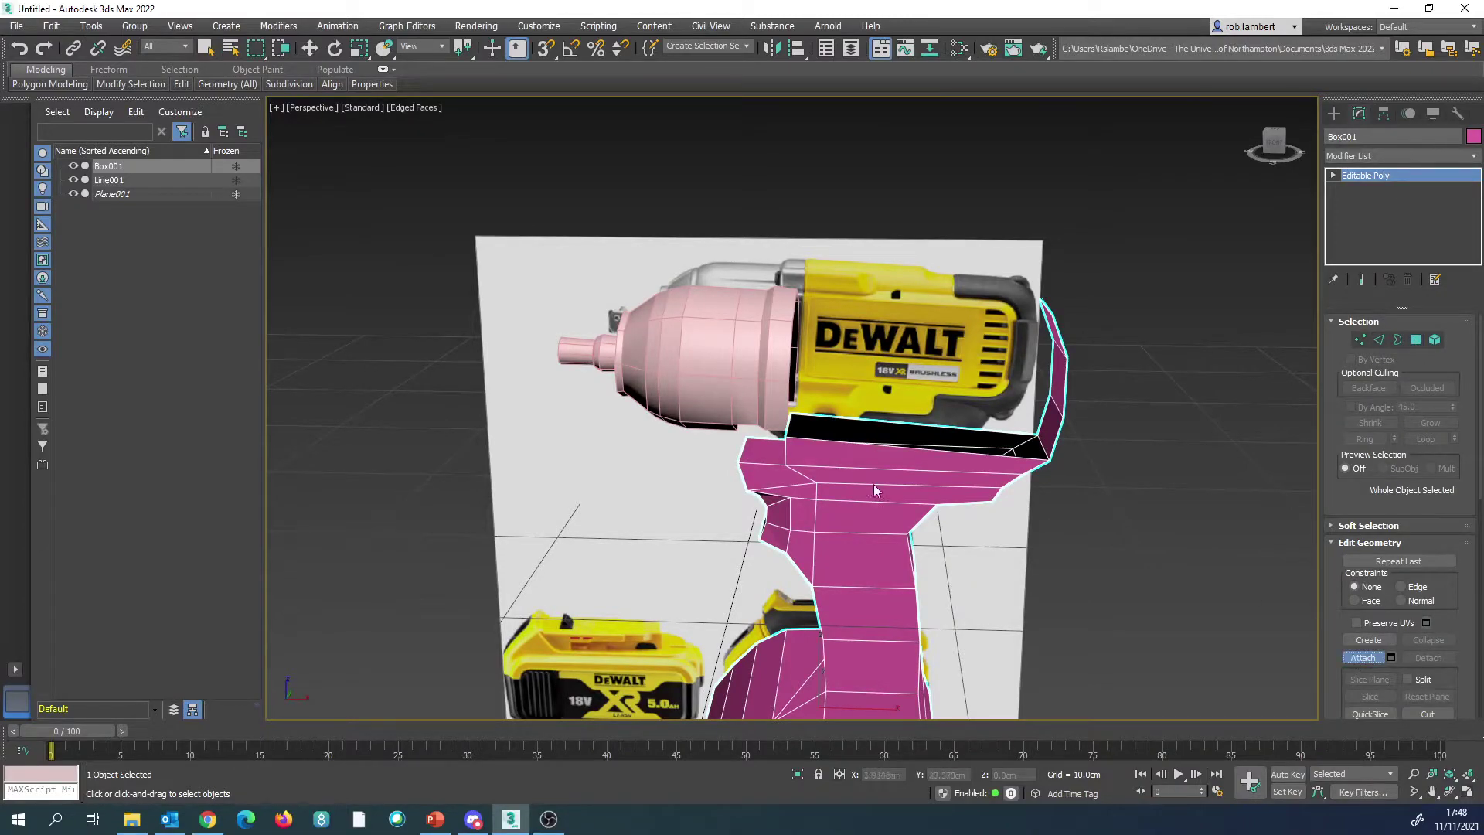
click(715, 376)
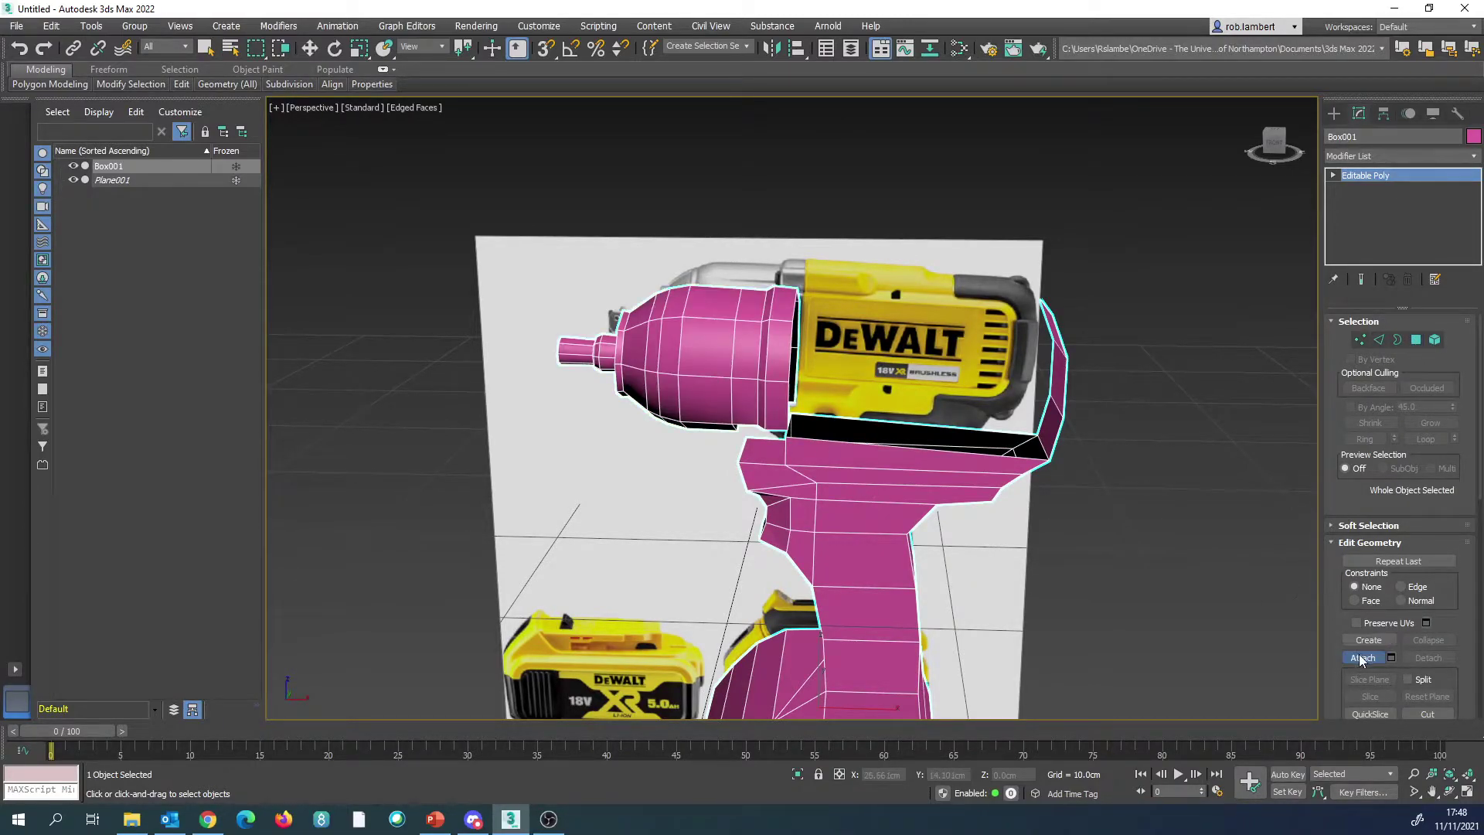
key(w)
Step: Extend the two top edges of the nose's rear collar backward as new polygons reaching the body's rear
alt+middle_drag(857, 528, 872, 486)
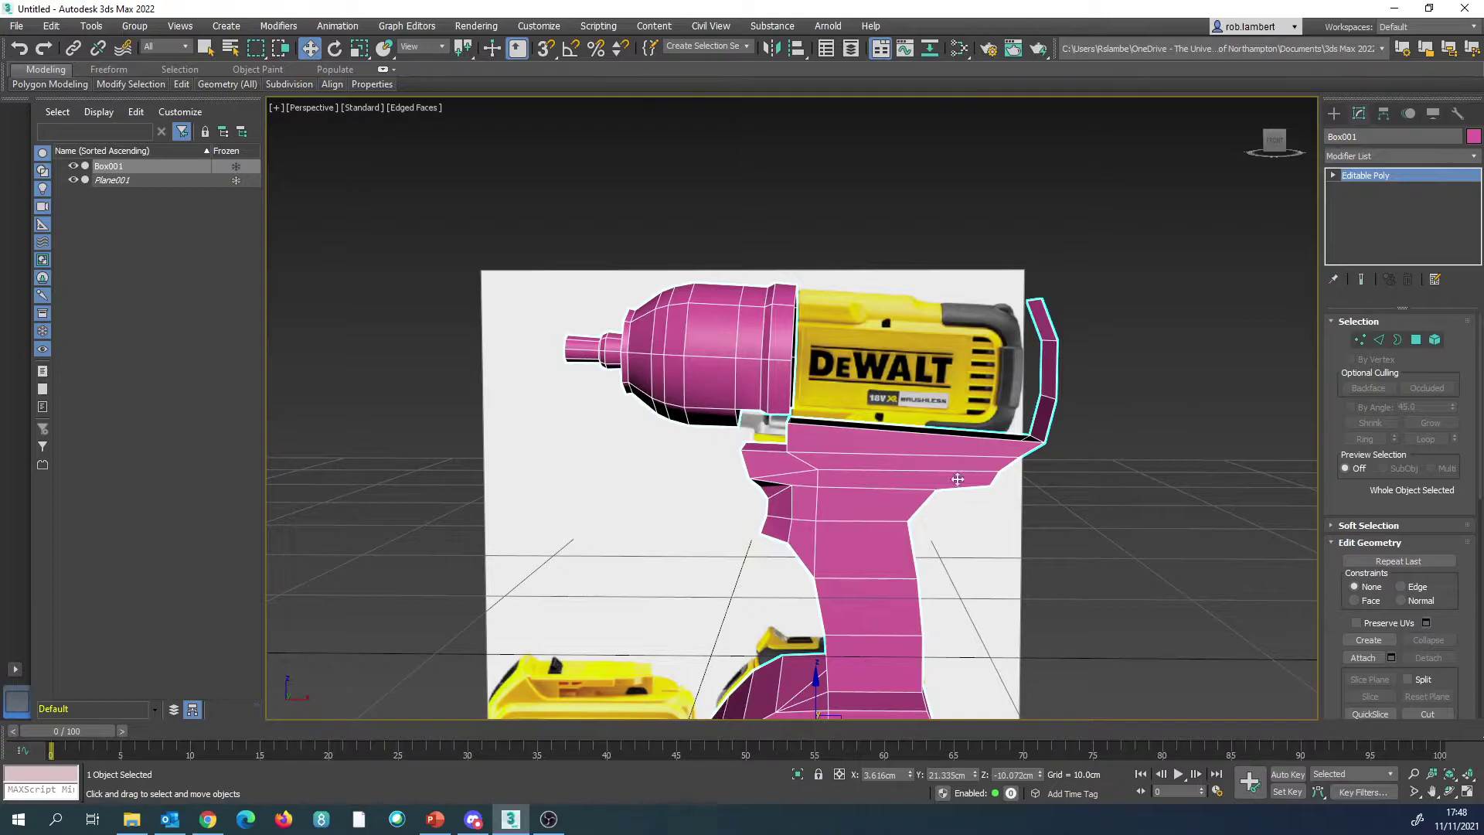
alt+middle_drag(881, 576, 915, 503)
alt+middle_drag(876, 544, 1005, 502)
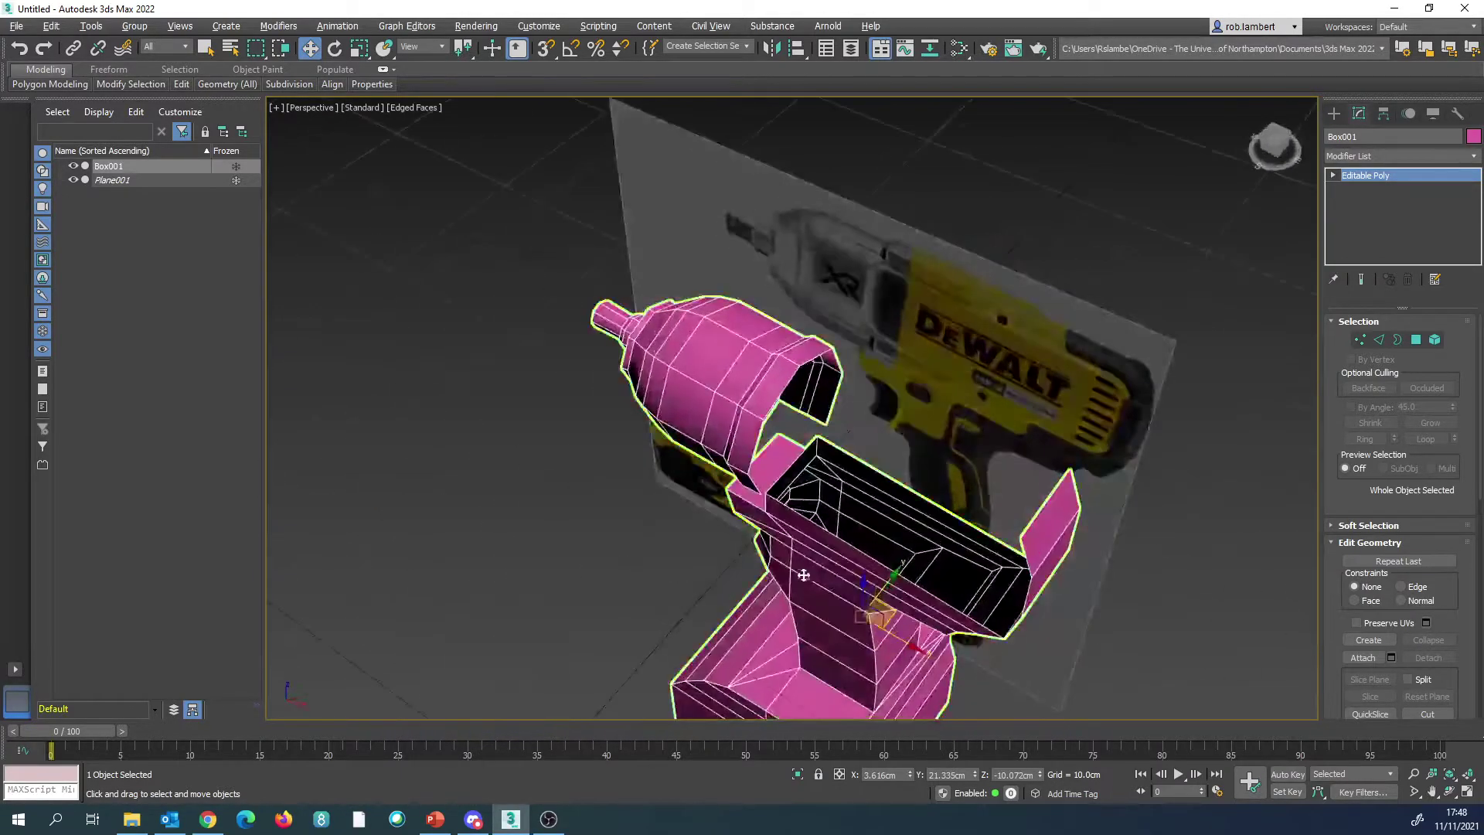
click(1379, 340)
click(790, 386)
alt+middle_drag(913, 400, 814, 423)
shift+drag(811, 426, 855, 675)
alt+middle_drag(880, 683, 806, 425)
scroll(808, 423, up, 3)
scroll(906, 478, down, 5)
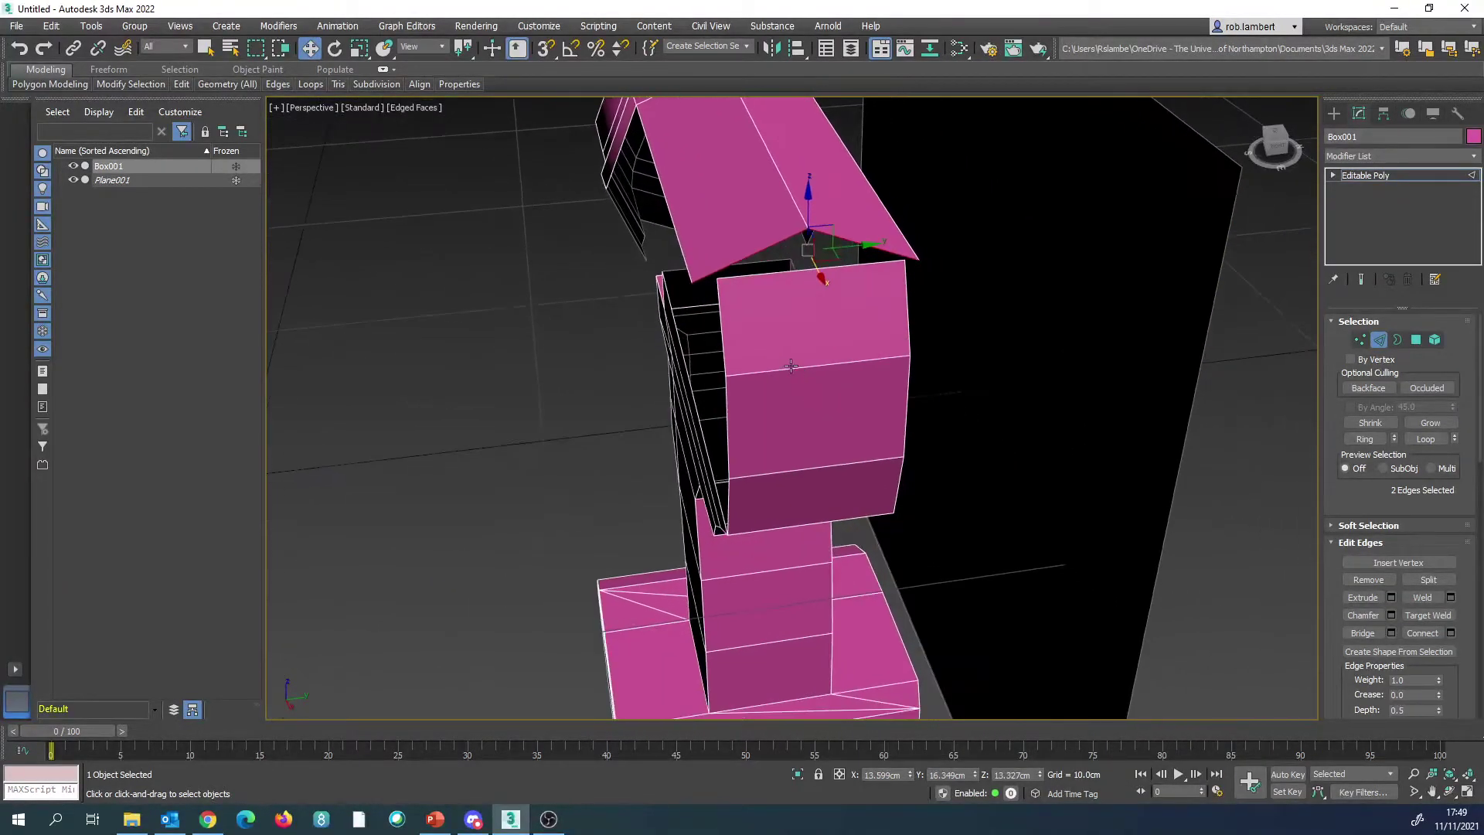
Step: Connect the ring of horizontal edges down the body's back and handle with one vertical edge loop through the middle
click(798, 367)
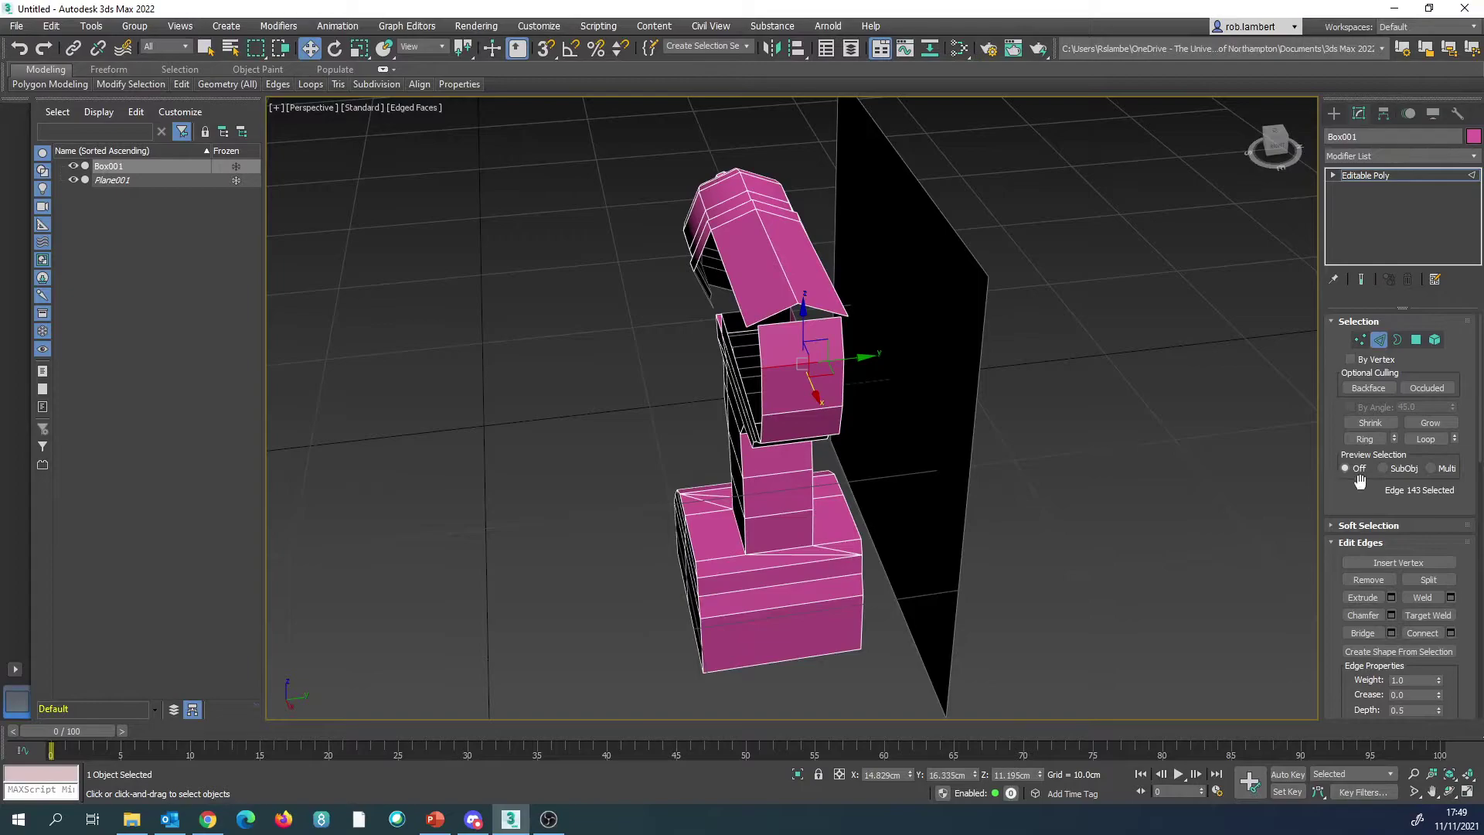
click(1365, 439)
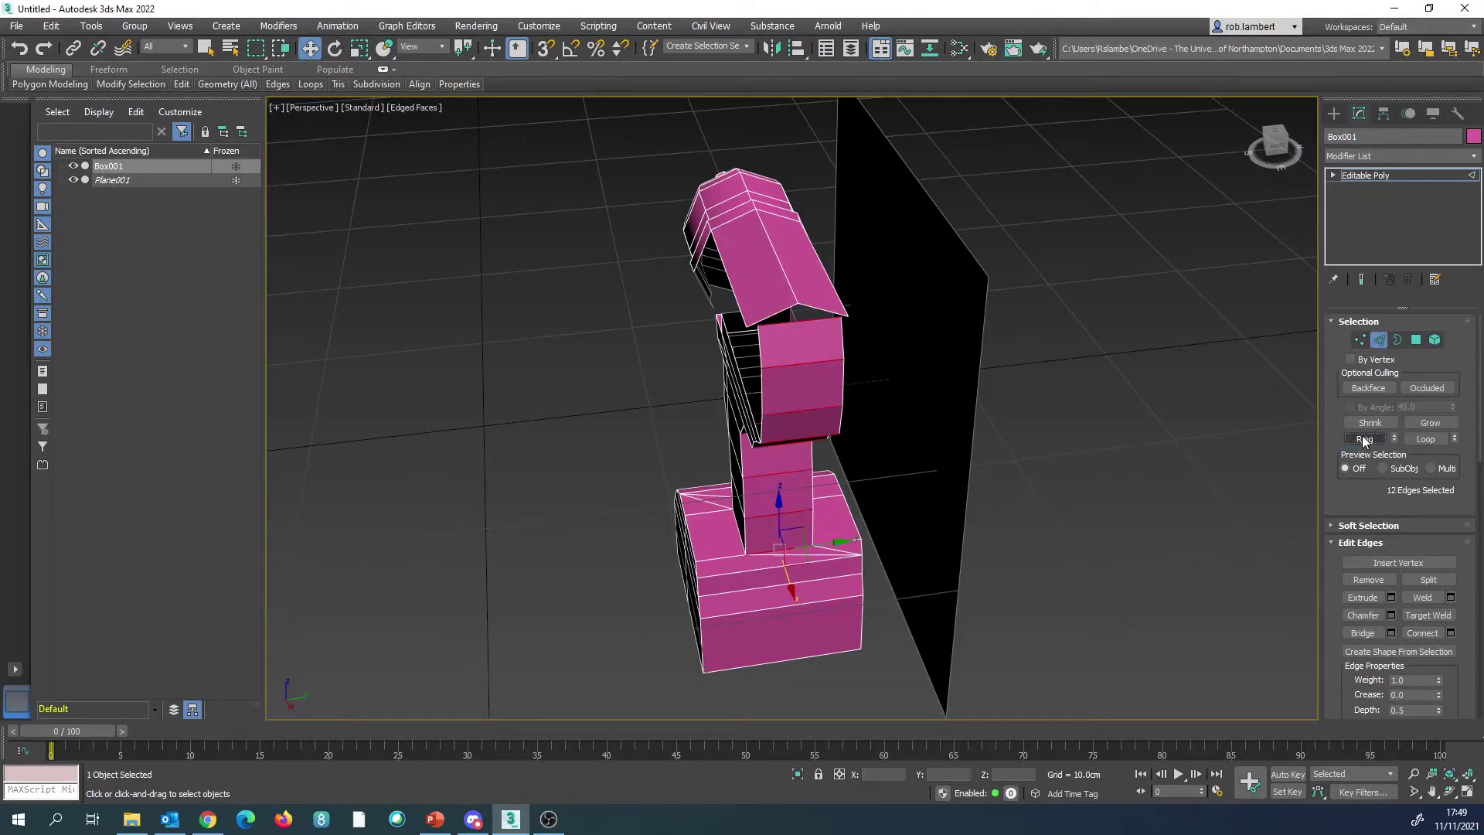
click(1451, 633)
click(800, 480)
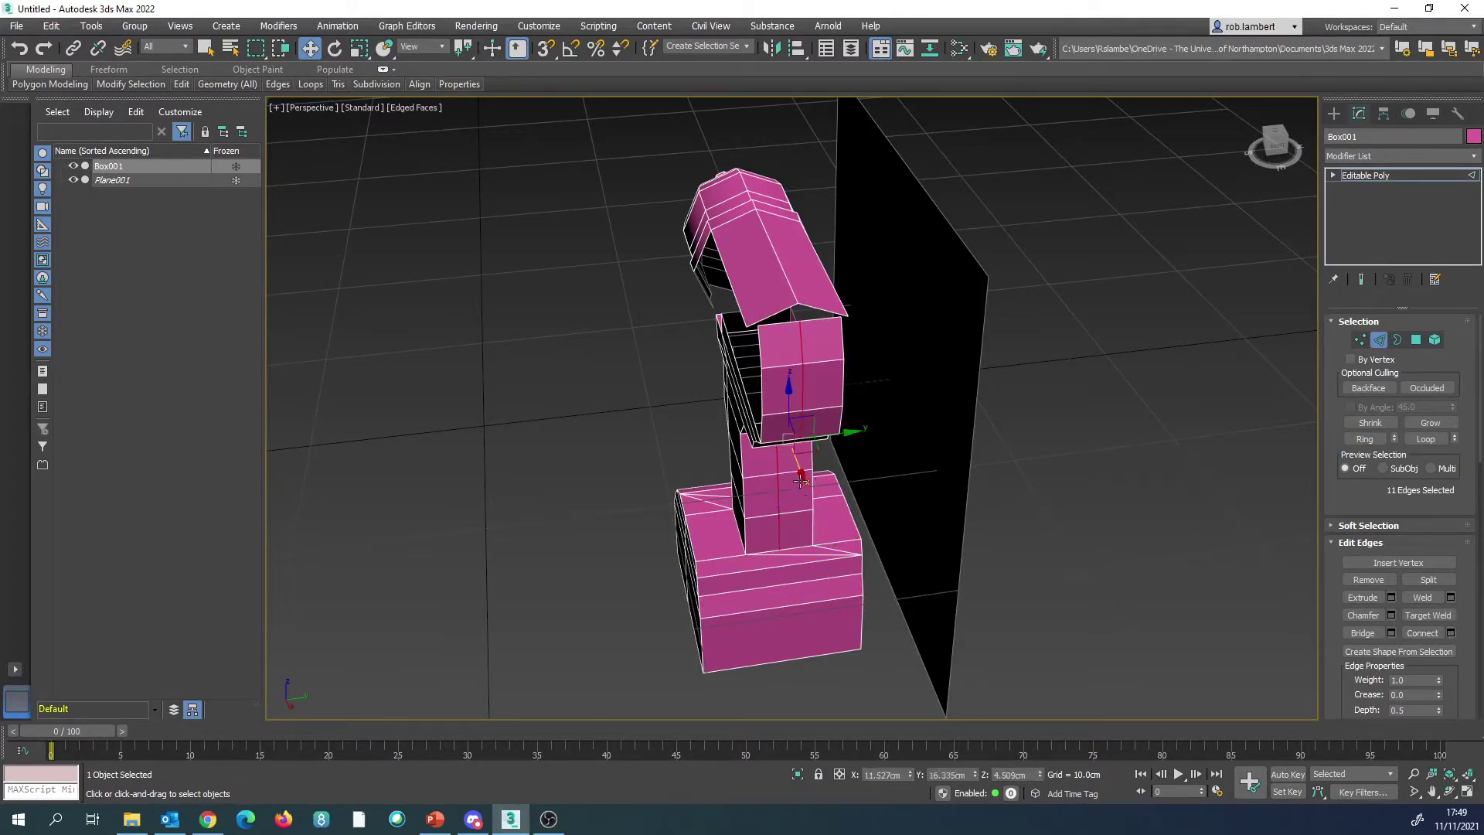
Step: Target-weld the rear vertices of the extended top strip to the upper vertices of the body's back
click(1359, 339)
click(1428, 597)
click(801, 323)
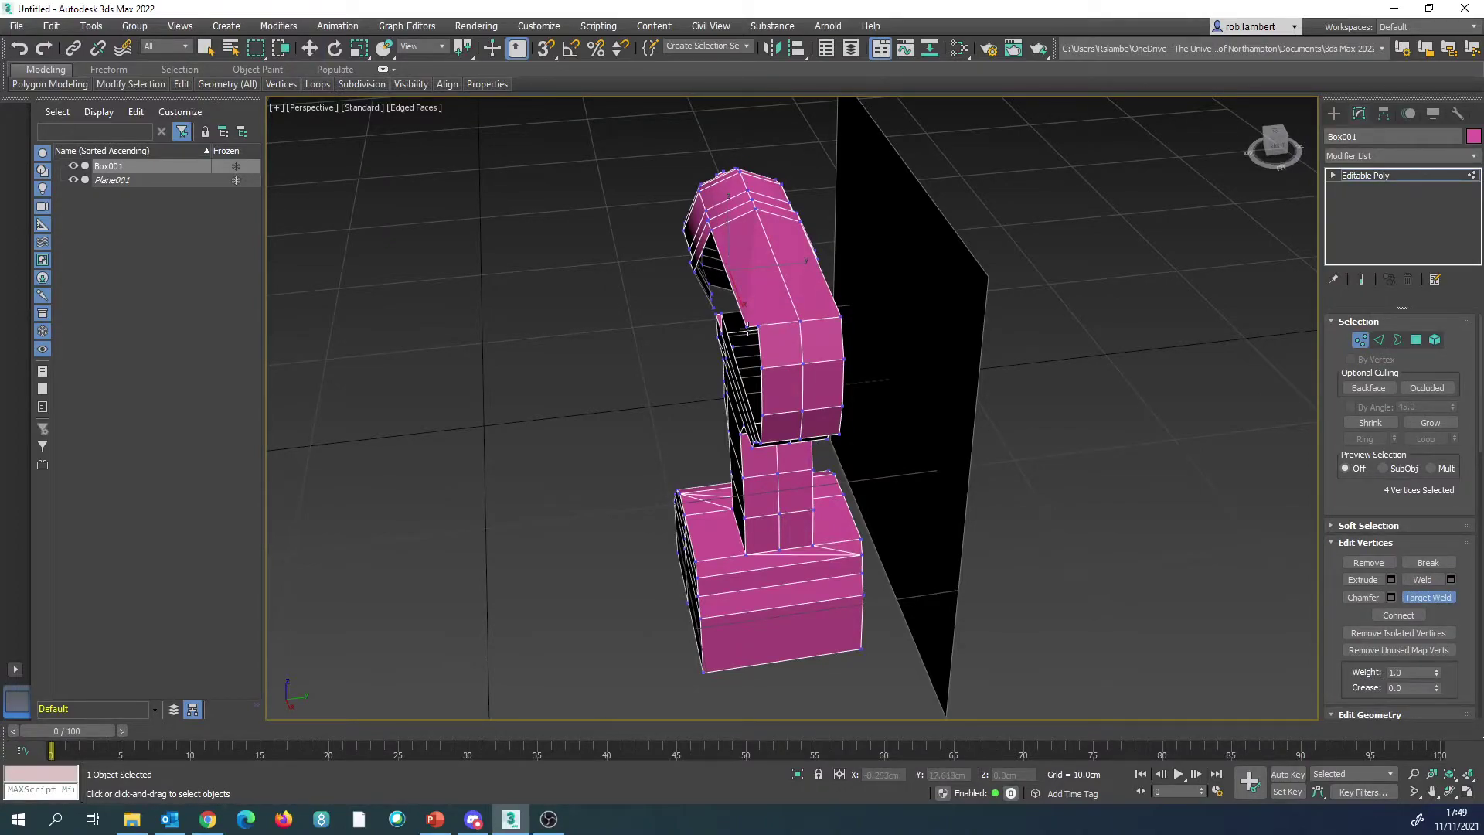
Step: Lower the two outer vertices at the body's upper rear corners in the front view to match the reference, then return to perspective
alt+middle_drag(757, 325, 807, 342)
scroll(806, 341, up, 2)
key(w)
click(894, 347)
ctrl+click(905, 304)
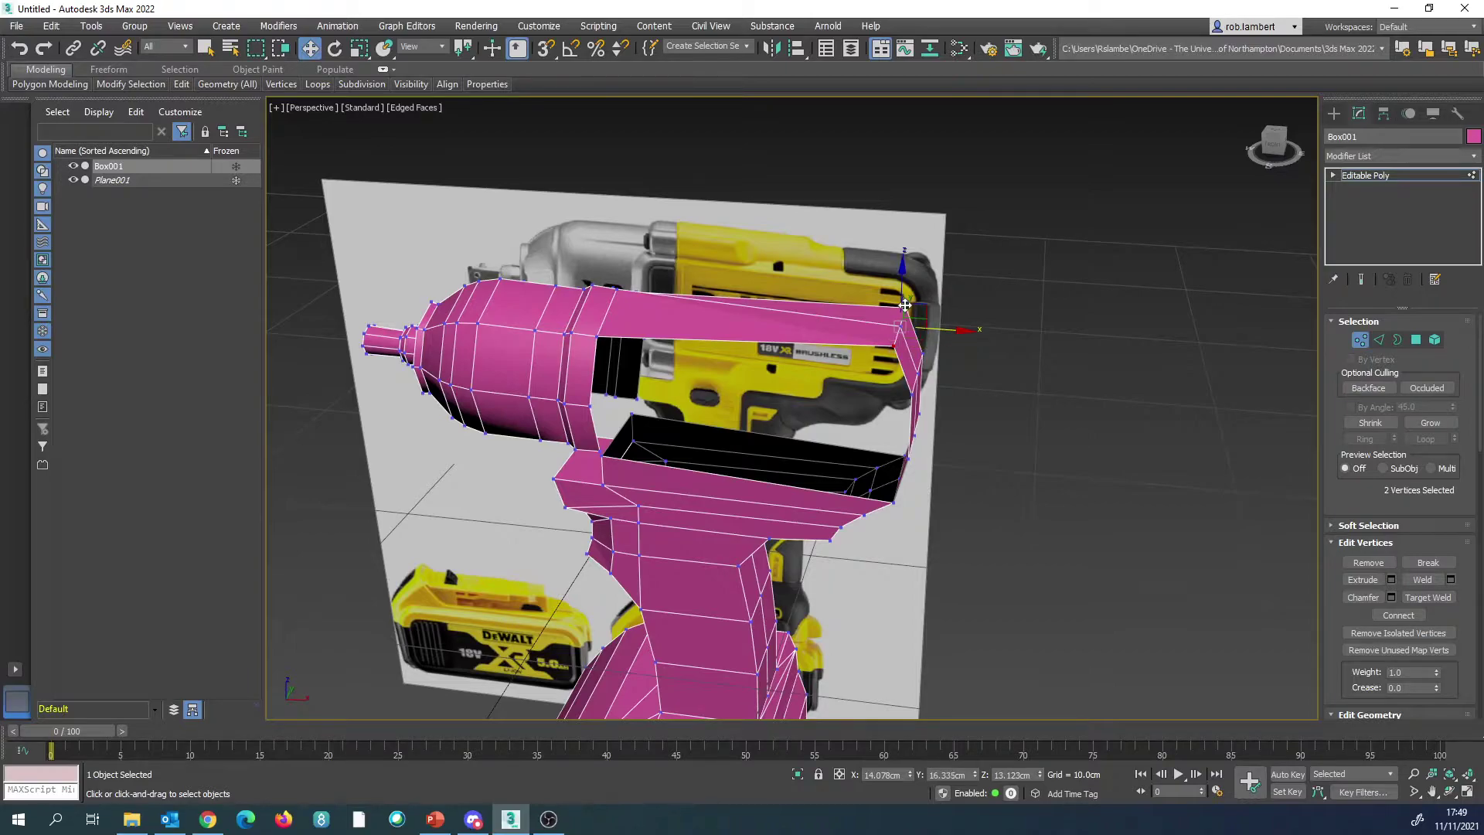
key(f)
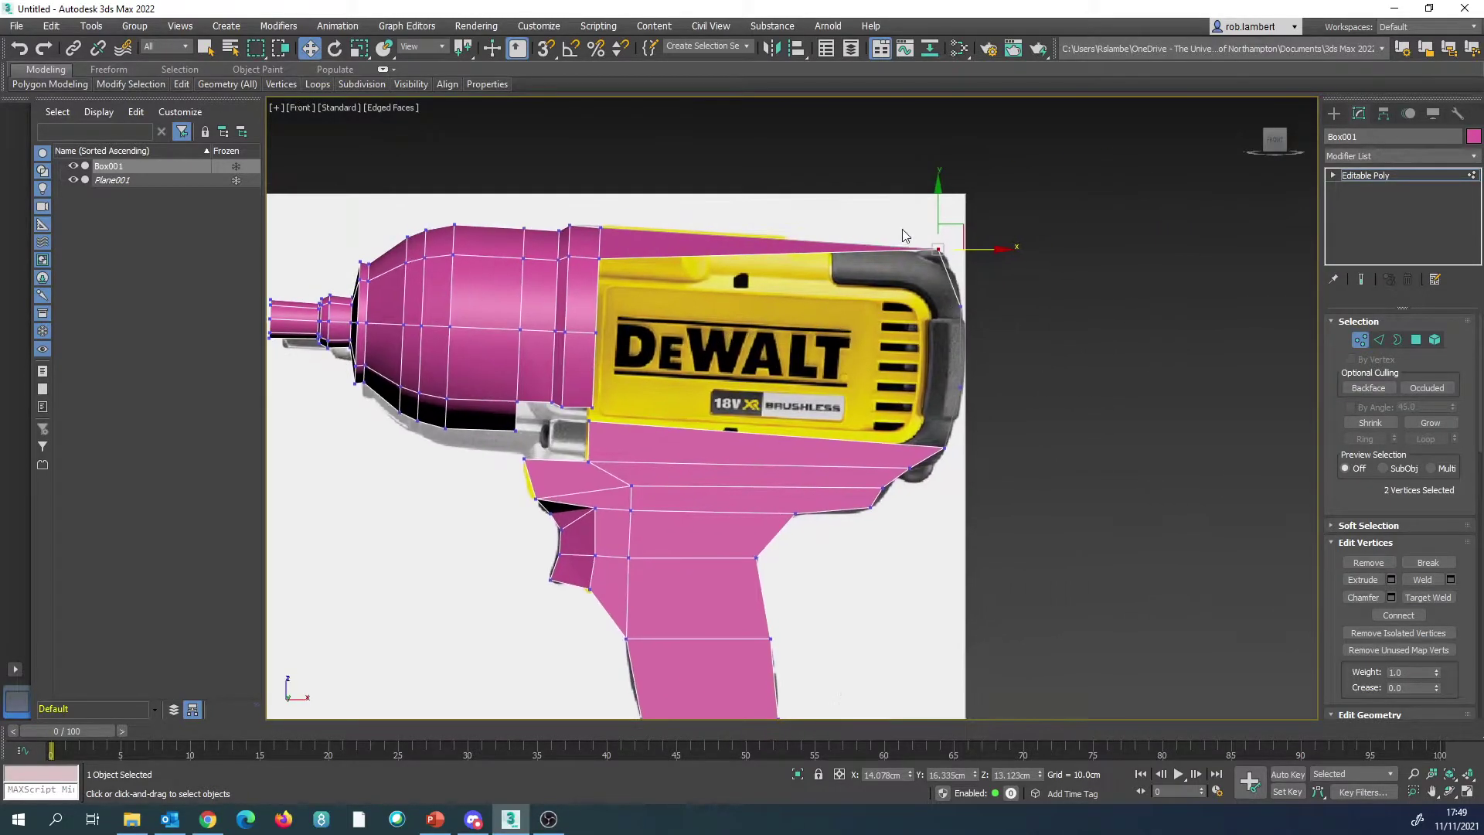
drag(940, 197, 934, 250)
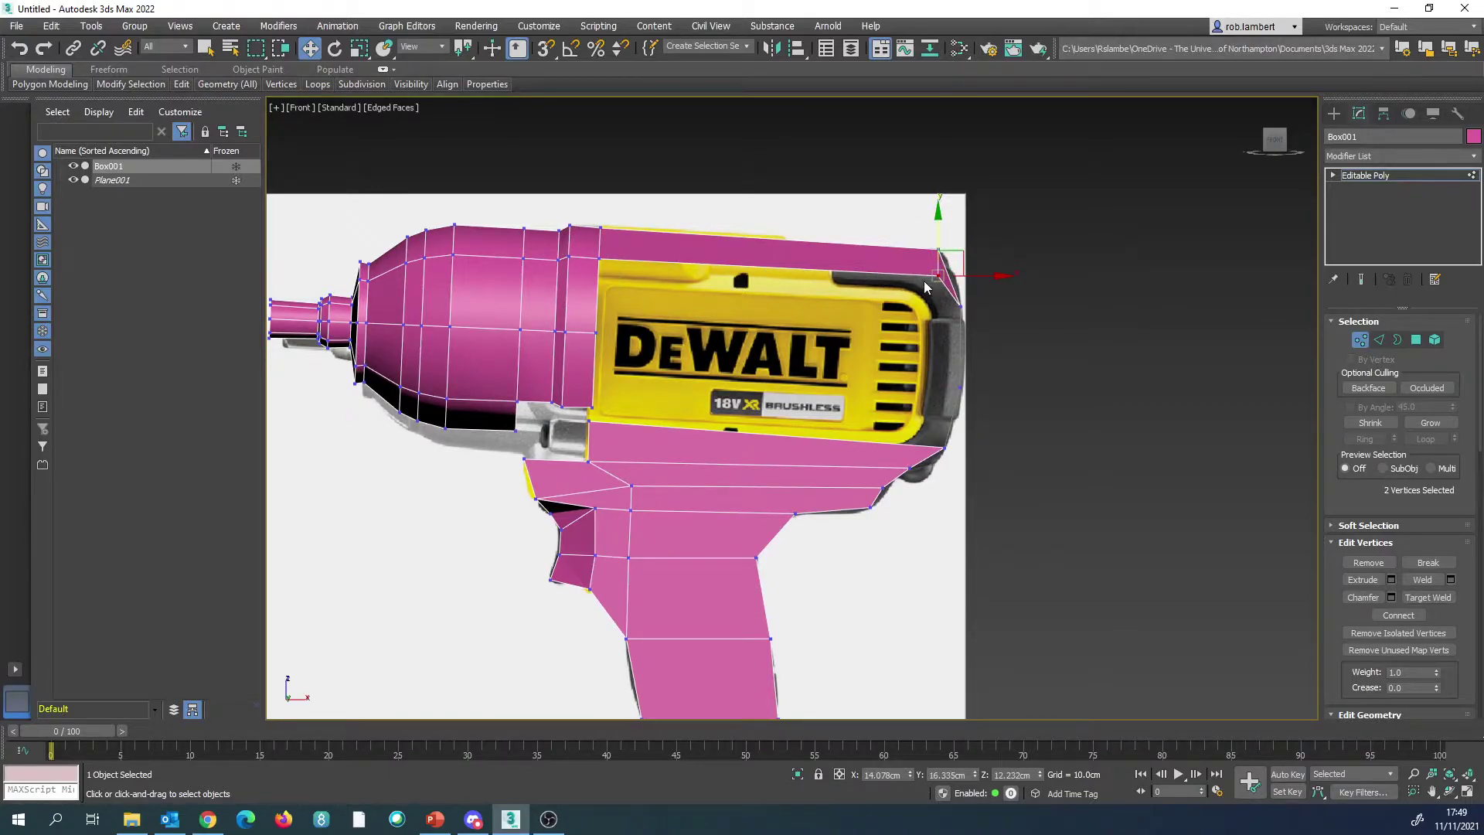
key(p)
Step: Turn on vertex snapping and extend the collar's upper side edge backward to the body's upper rear corner
middle_drag(932, 302, 1023, 283)
click(1379, 340)
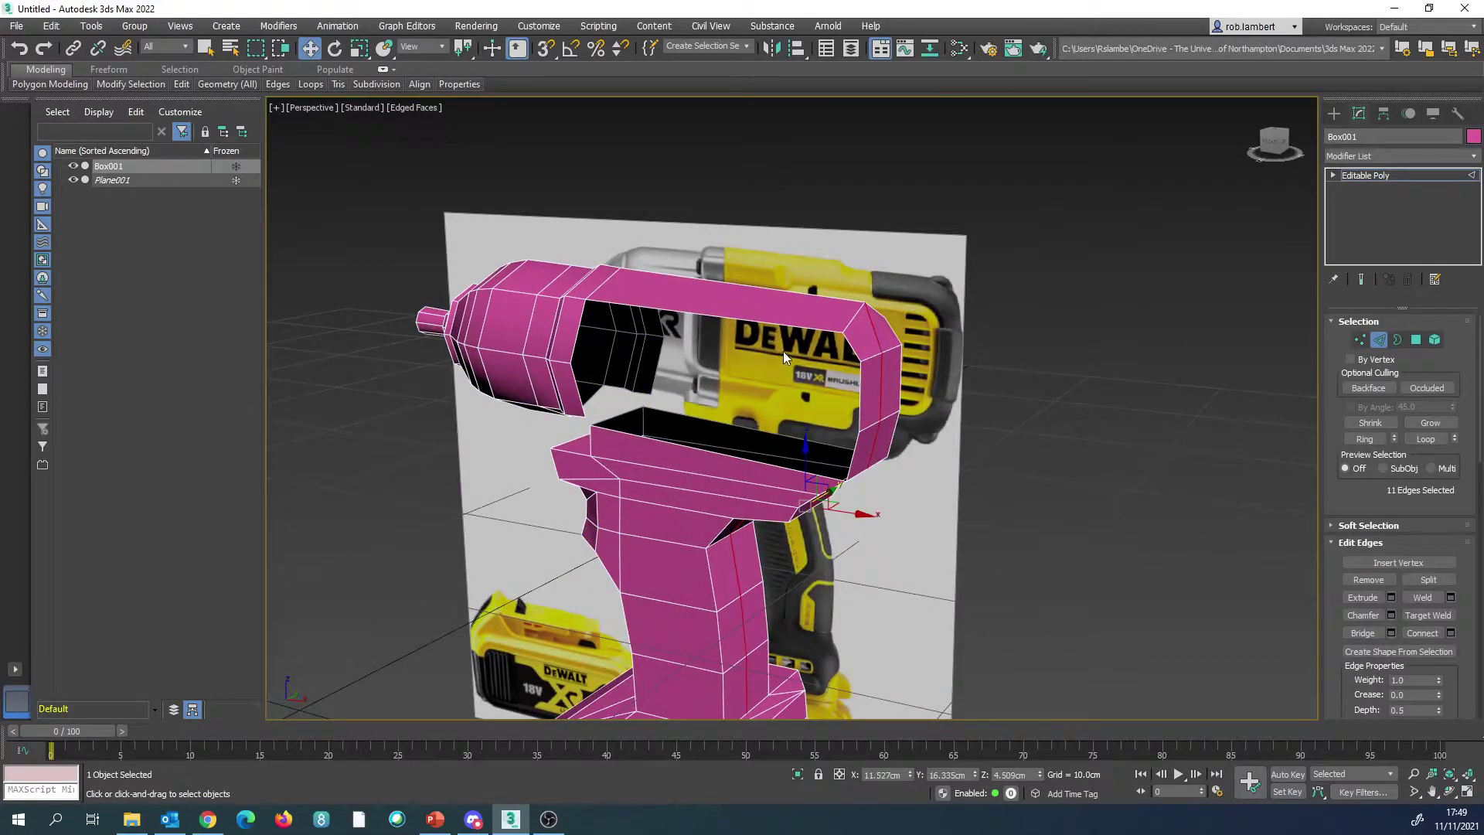
click(579, 328)
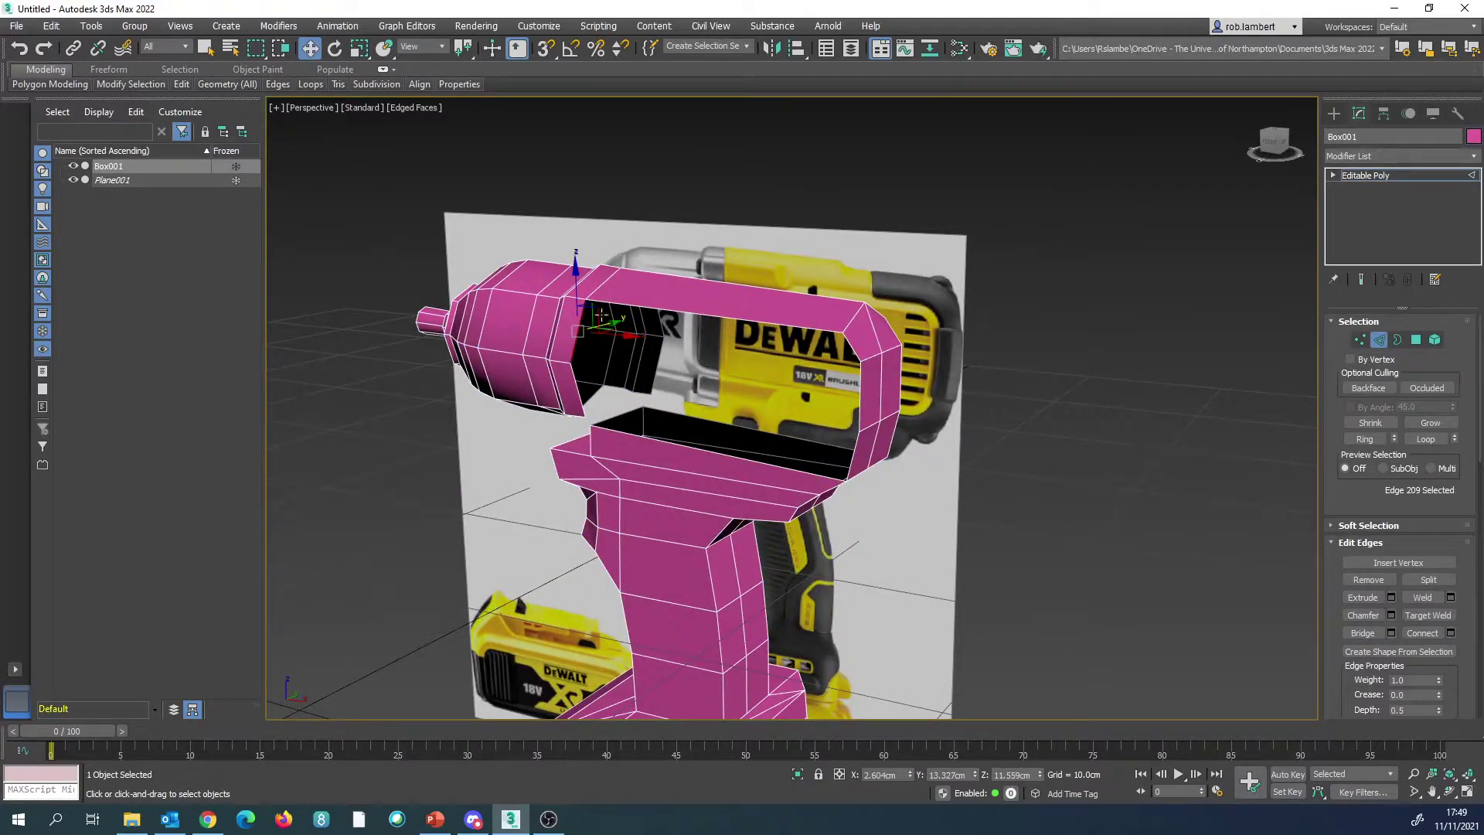
right_click(543, 51)
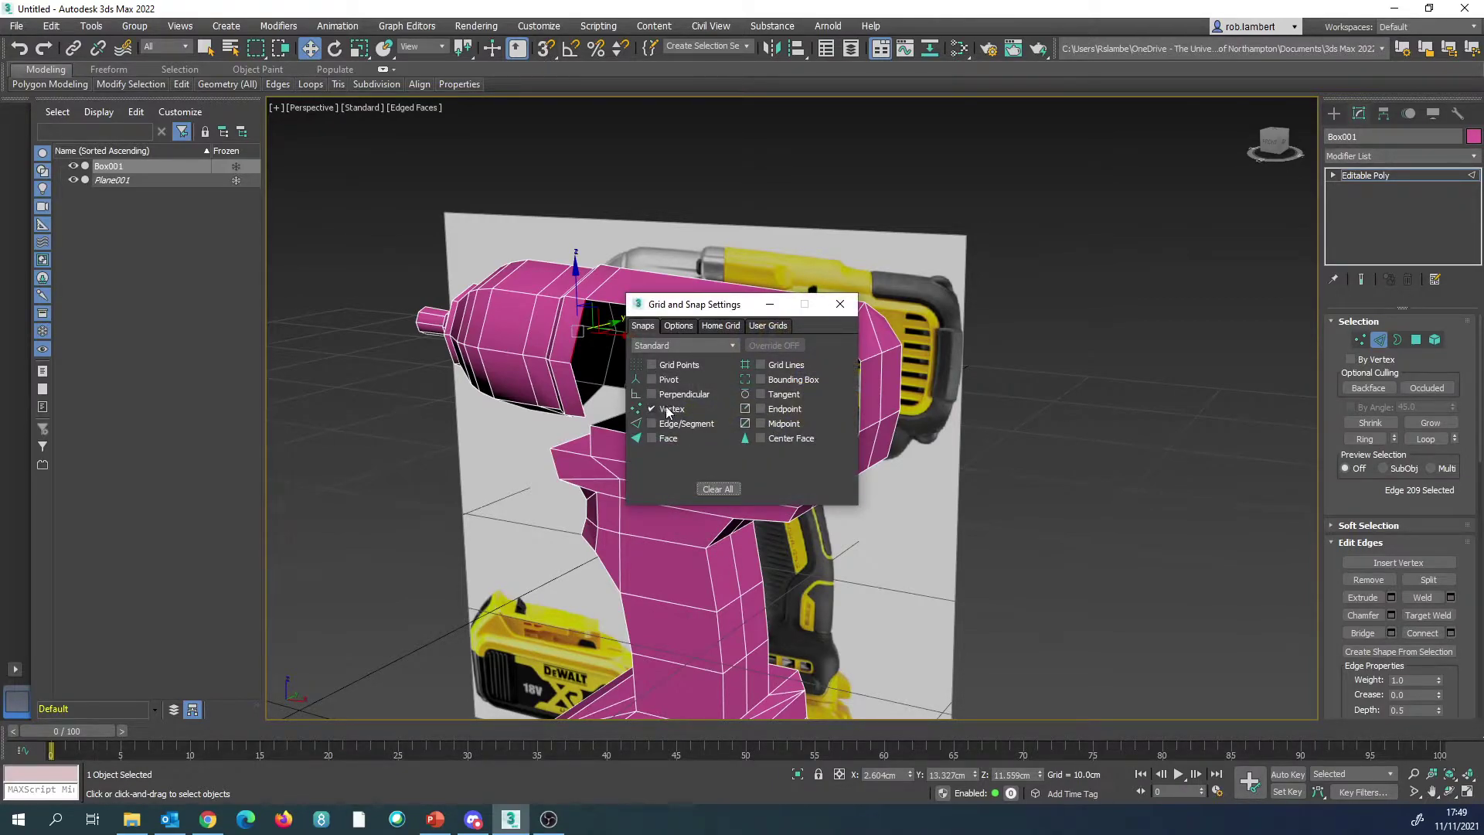
click(840, 303)
click(546, 48)
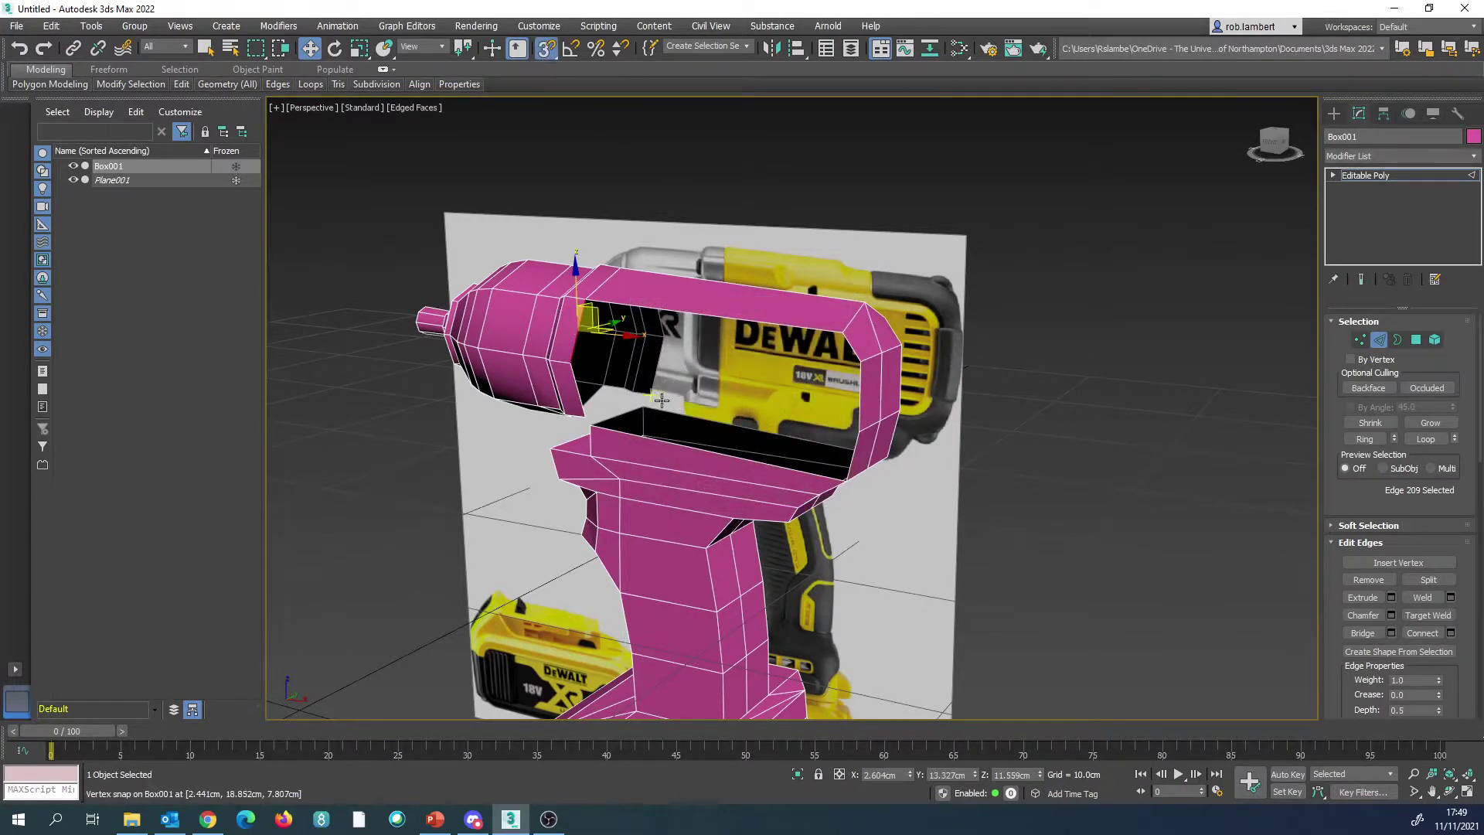
scroll(572, 355, up, 4)
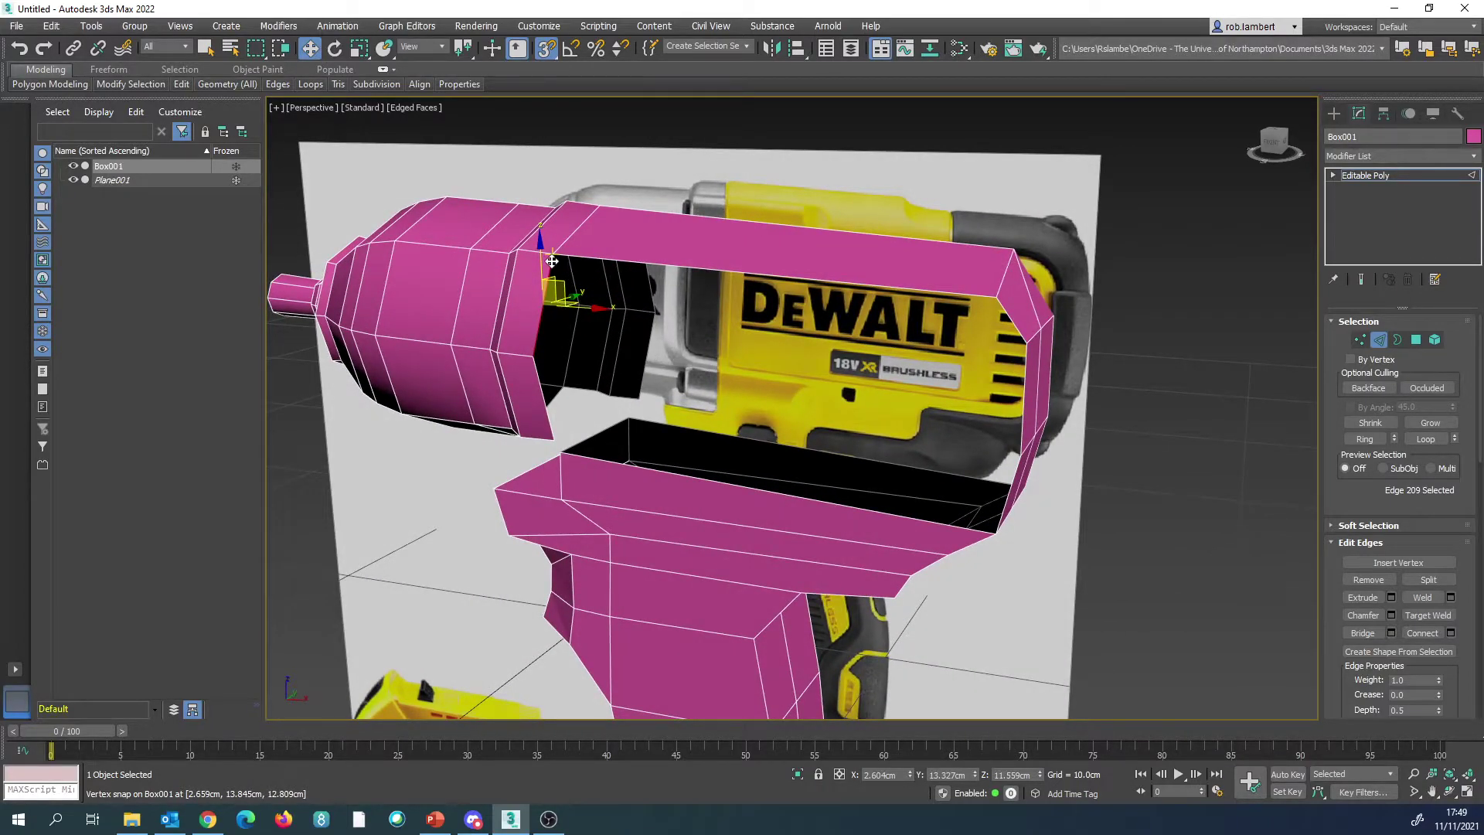
drag(551, 261, 992, 305)
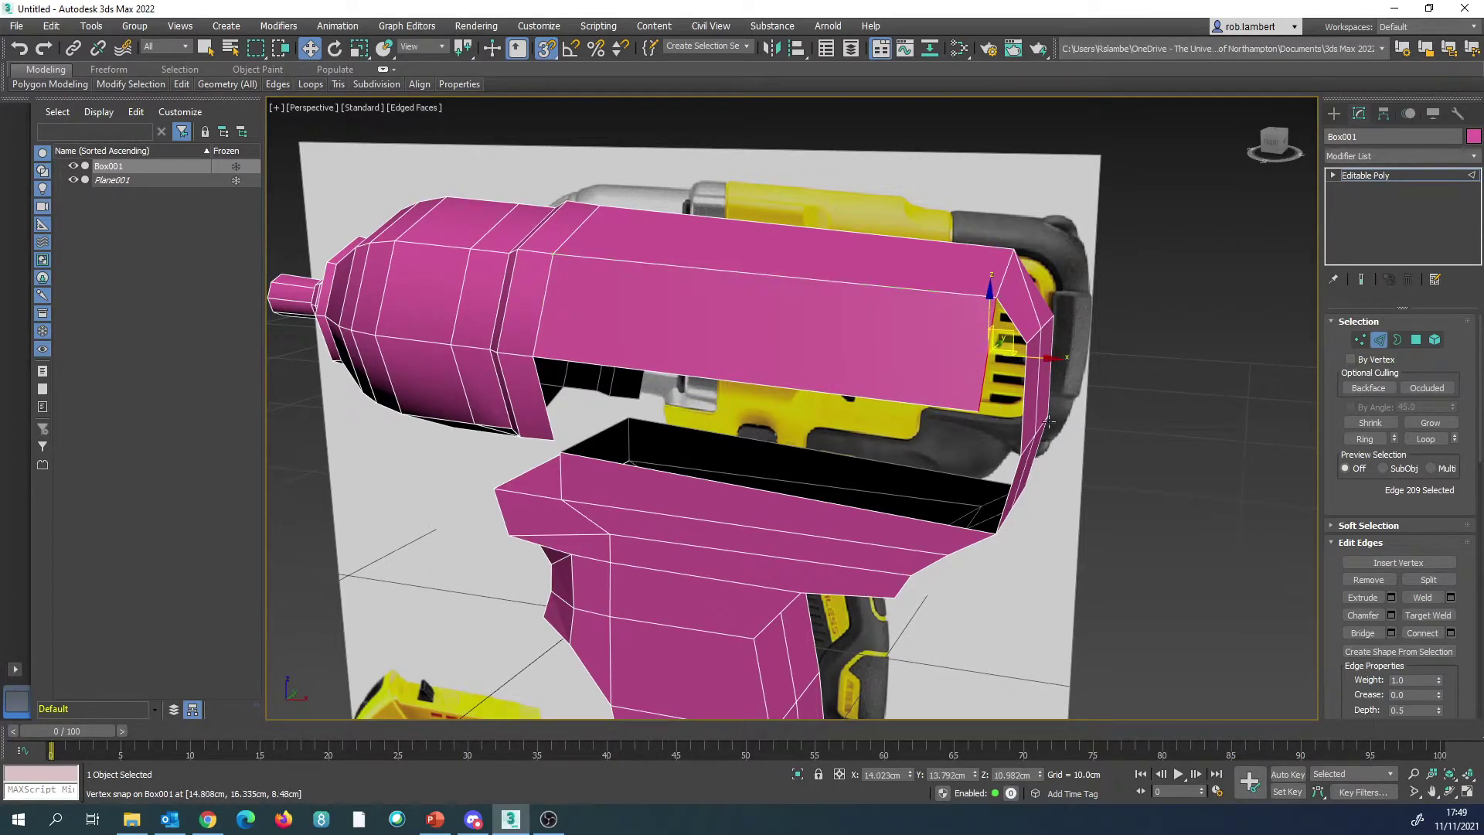
Step: Extend the matching upper side edge on the opposite side of the collar back to its rear corner
alt+middle_drag(1054, 374, 896, 373)
click(1146, 283)
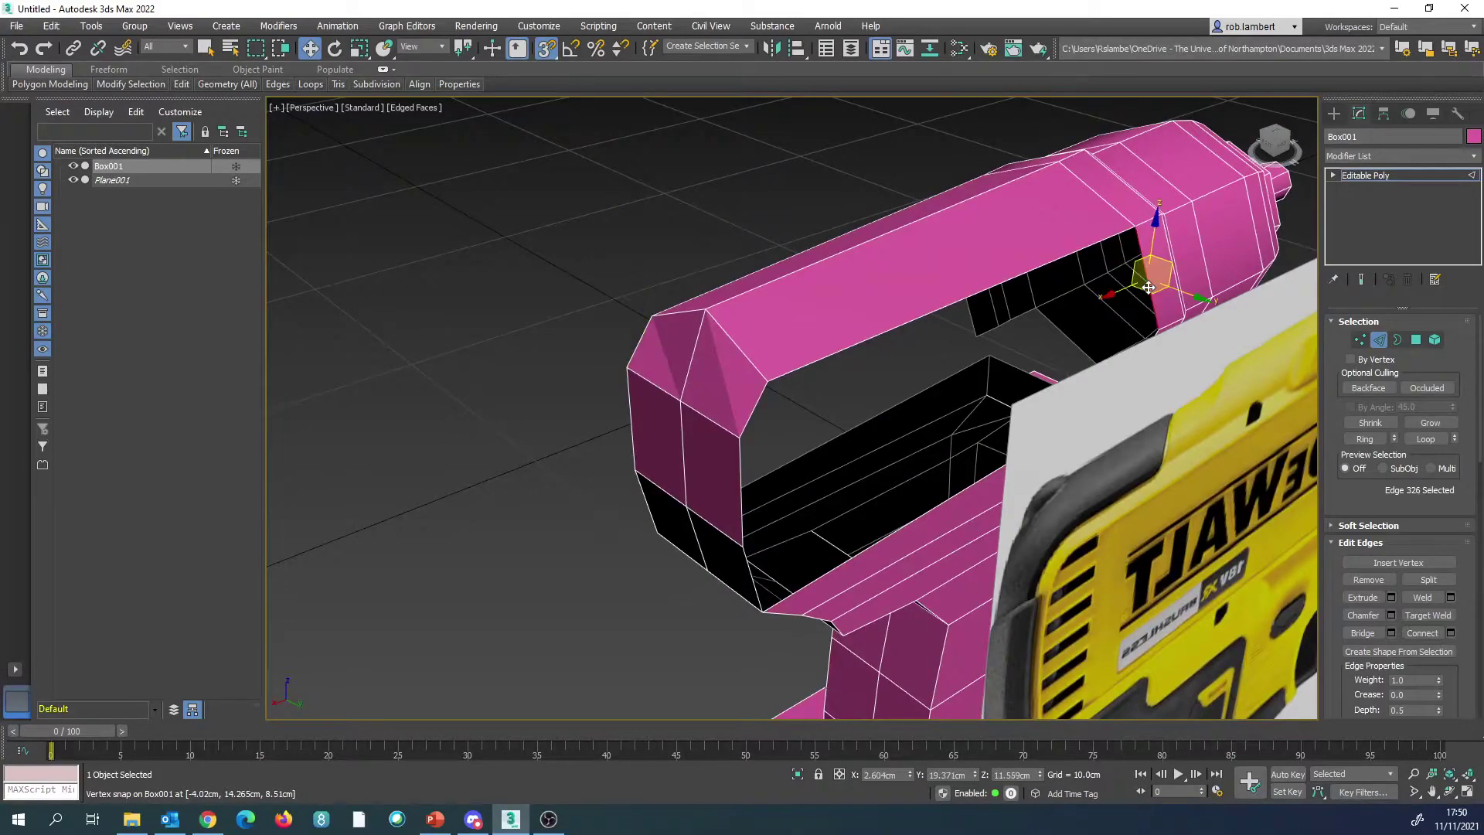
drag(1138, 236, 777, 385)
alt+middle_drag(777, 384, 878, 373)
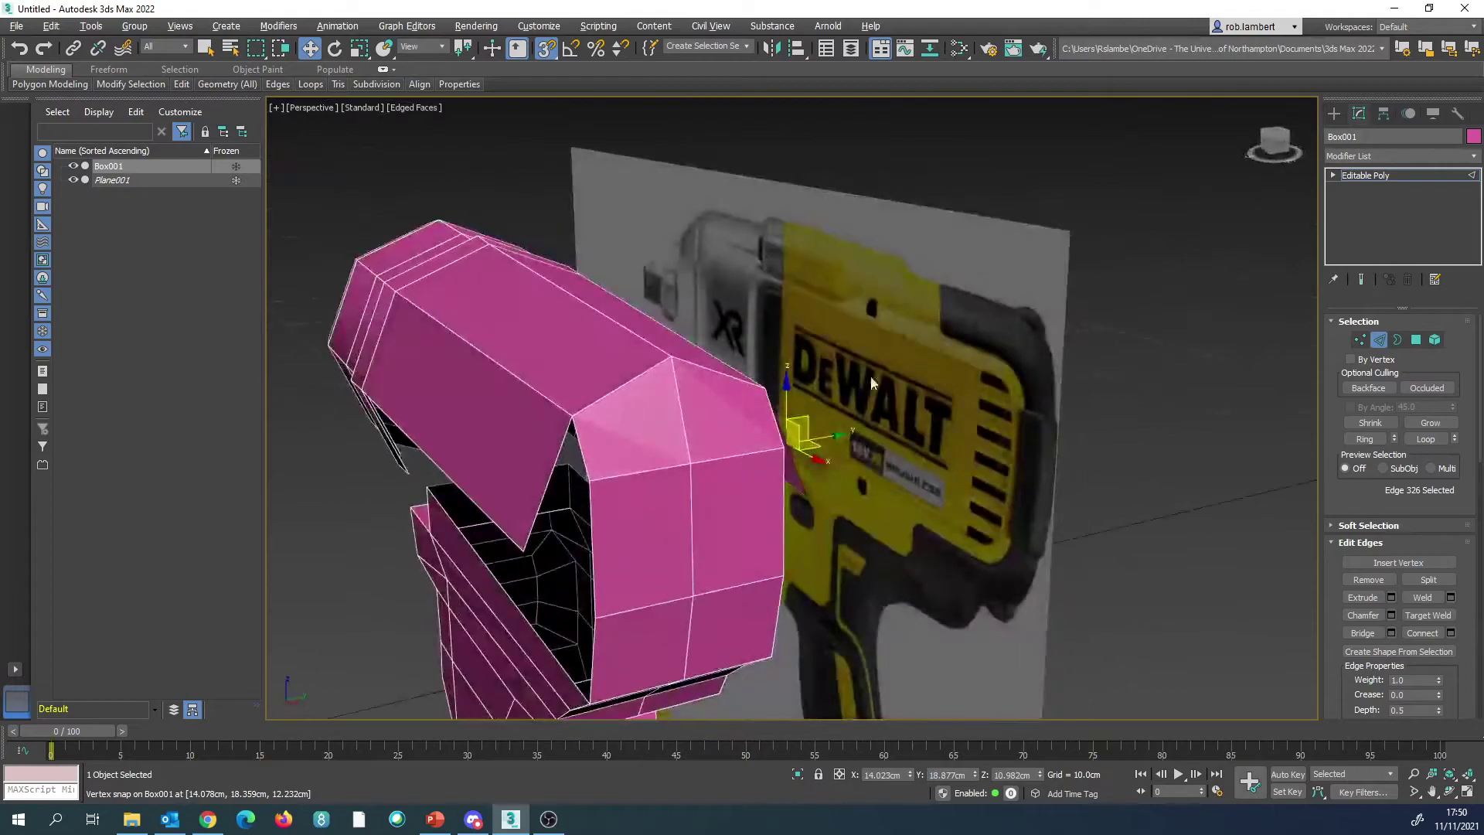
Step: Select the vertices around the body's upper rear corners and weld the overlapping ones
click(1362, 341)
alt+middle_drag(748, 426, 875, 408)
drag(906, 247, 583, 527)
click(1412, 581)
Step: Extend the collar's lower side edges on both sides backward, snapping them to the rear ends of the upper side panels
scroll(1001, 384, down, 5)
alt+middle_drag(995, 382, 1214, 461)
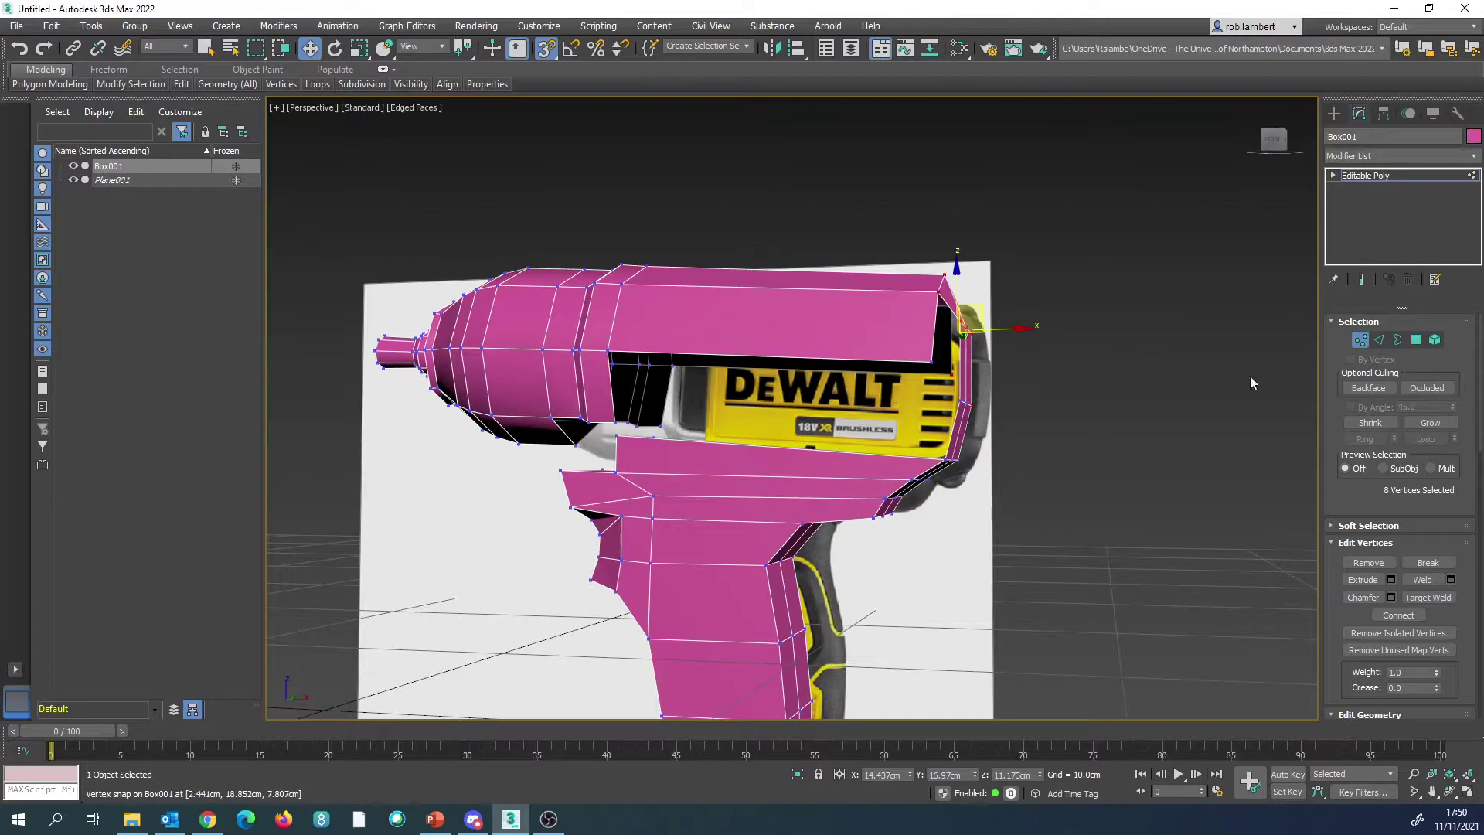
click(1377, 341)
click(613, 385)
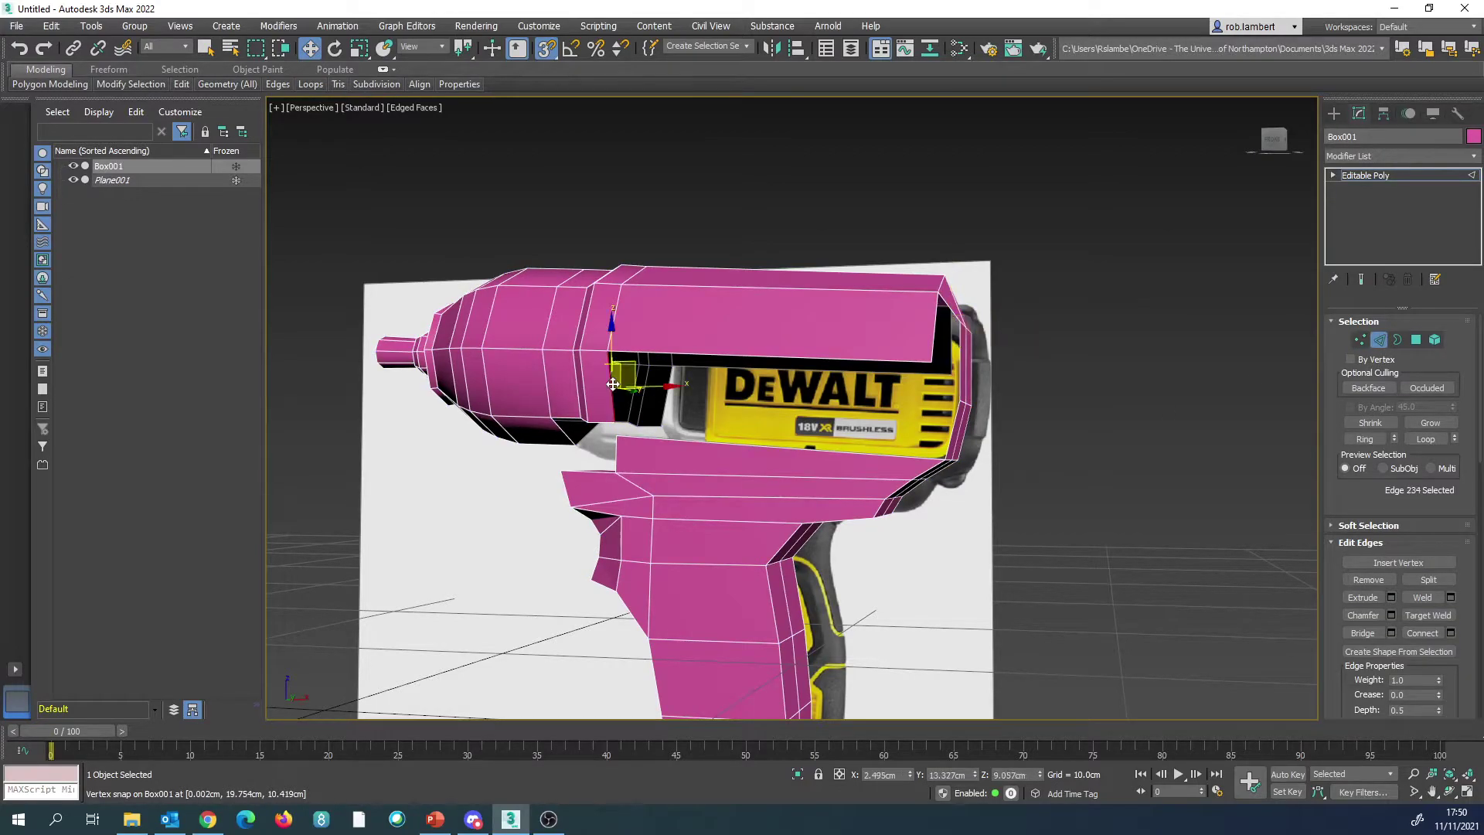
ctrl+click(666, 396)
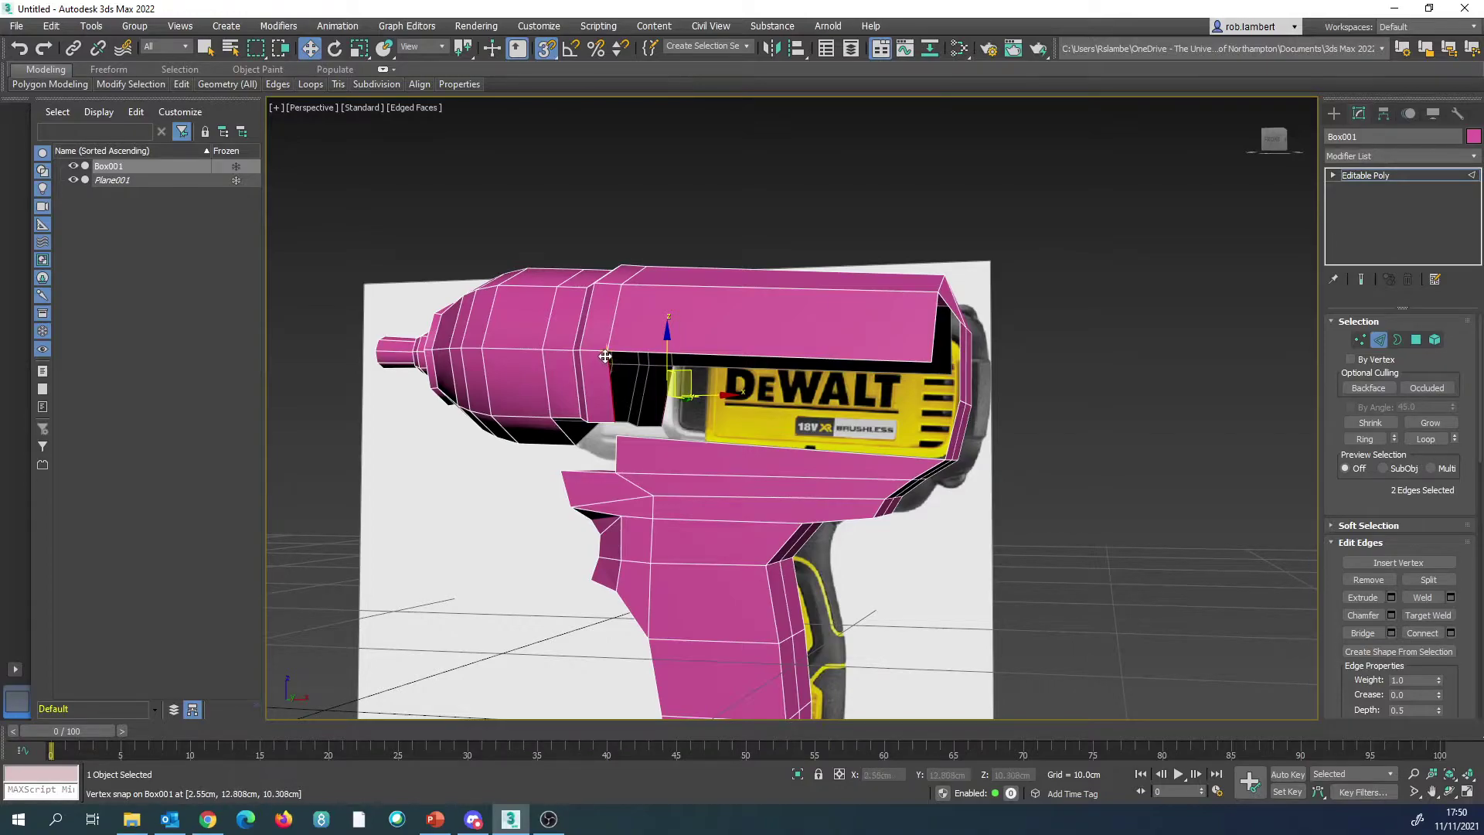
drag(609, 356, 926, 363)
Step: Select the vertices at the body's rear end and weld the lower side panels to the upper ones
alt+middle_drag(926, 363, 884, 374)
scroll(890, 378, up, 3)
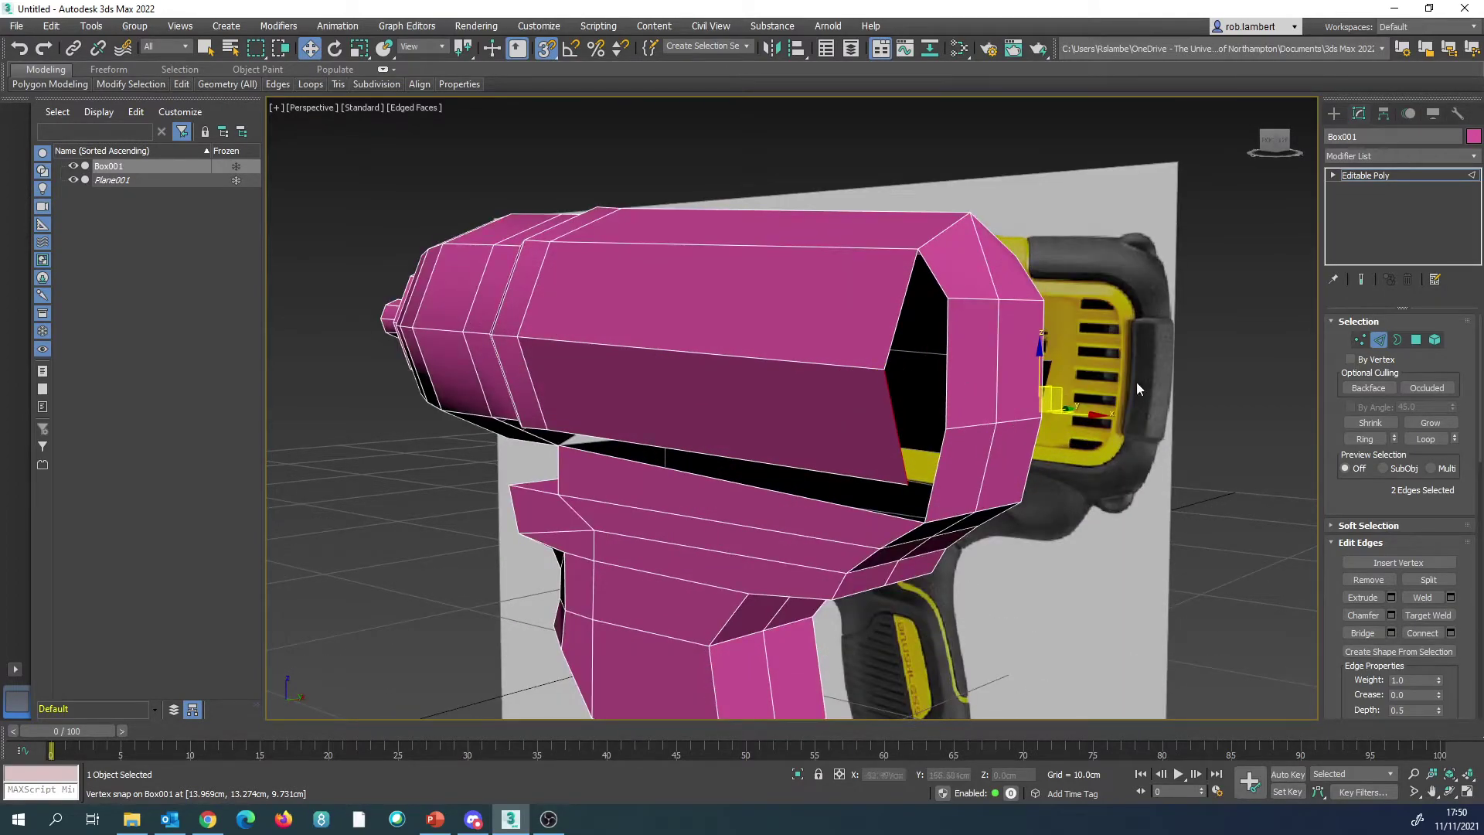
click(1361, 340)
drag(825, 475, 825, 475)
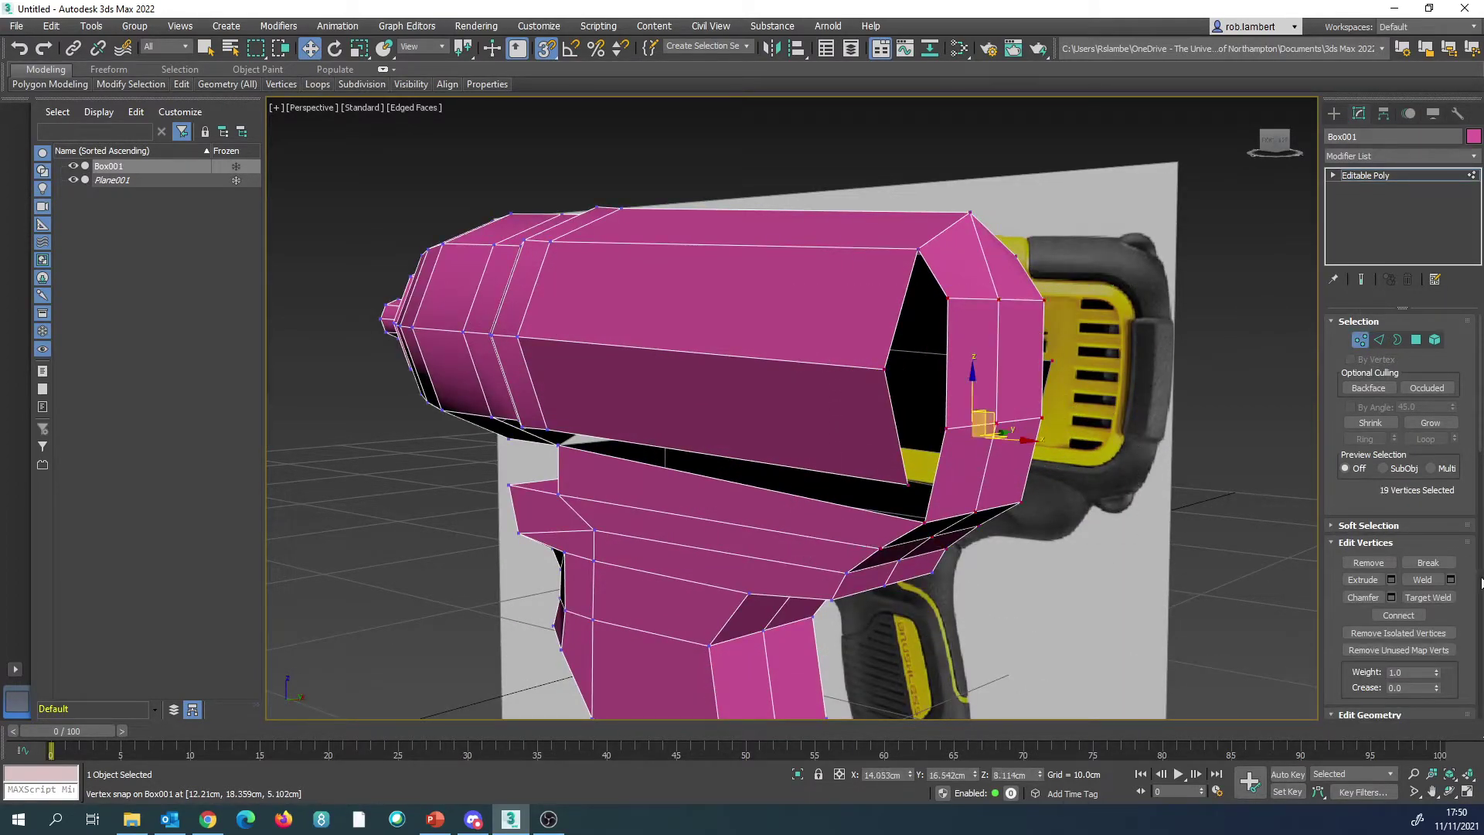
click(1427, 580)
Step: Bridge the body's rear side edge to the upper side panel's rear edge on one side
mouse_move(715, 397)
alt+middle_down()
mouse_move(800, 373)
mouse_move(728, 429)
mouse_move(685, 429)
mouse_move(711, 395)
alt+middle_up()
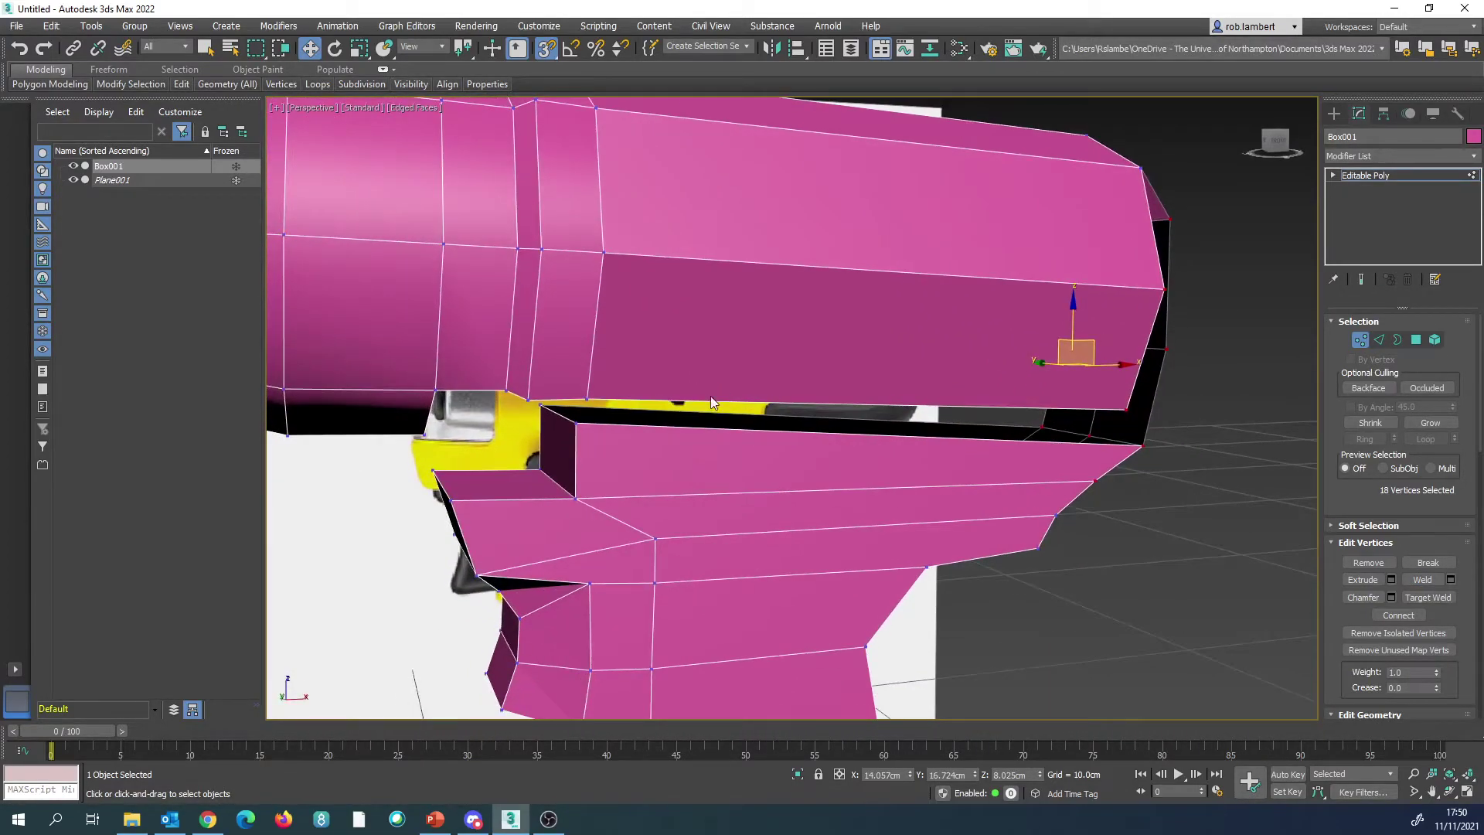
click(1416, 340)
scroll(944, 376, down, 5)
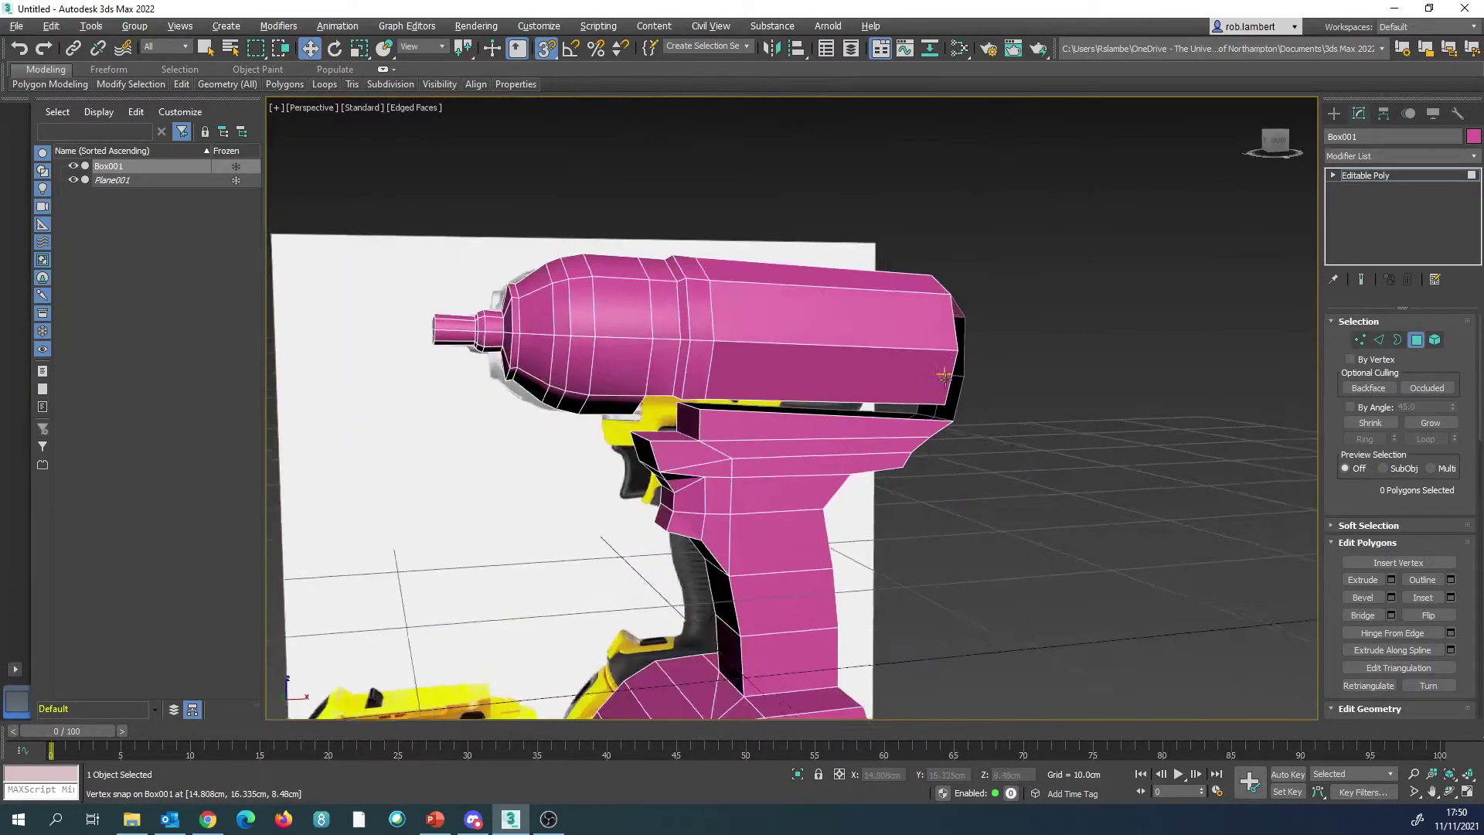
alt+middle_drag(945, 376, 843, 395)
scroll(873, 388, up, 3)
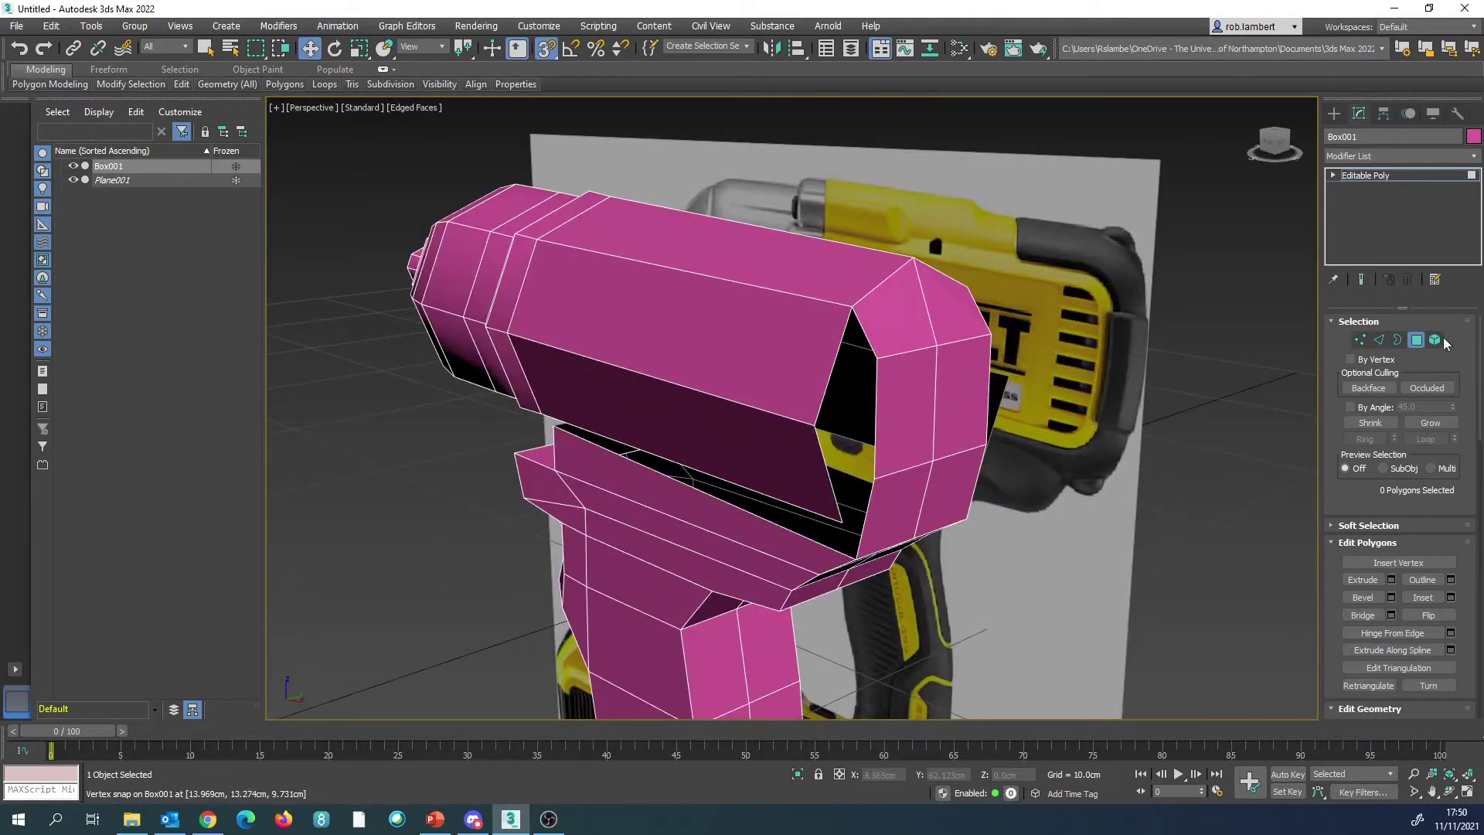
click(1379, 339)
click(877, 417)
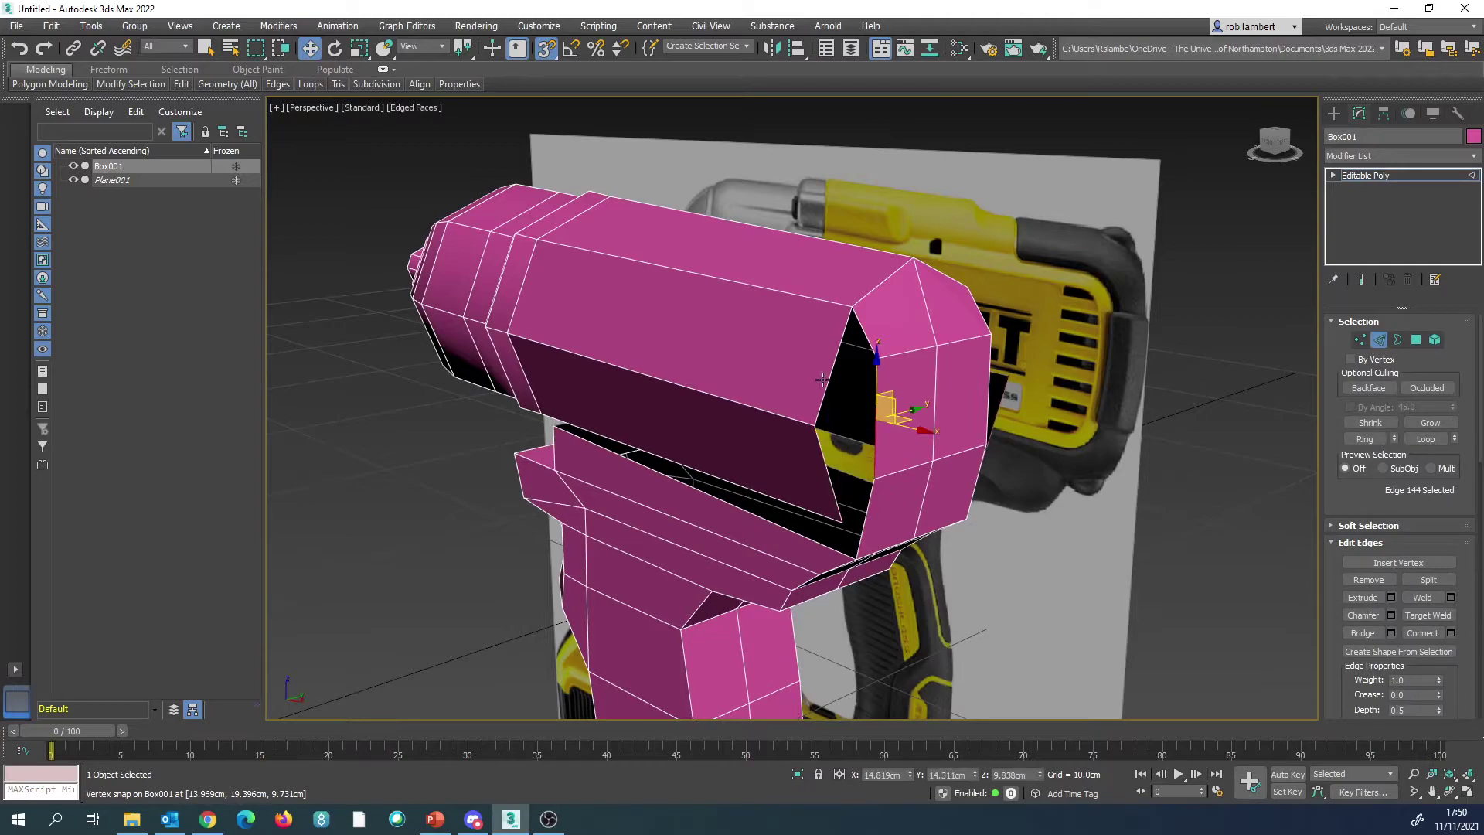
ctrl+click(828, 381)
click(1363, 633)
Step: Bridge the matching upper rear side gap on the opposite side of the body
alt+middle_drag(1013, 421, 755, 381)
click(723, 379)
ctrl+click(766, 357)
click(1362, 633)
alt+middle_drag(873, 421, 831, 422)
scroll(817, 442, up, 5)
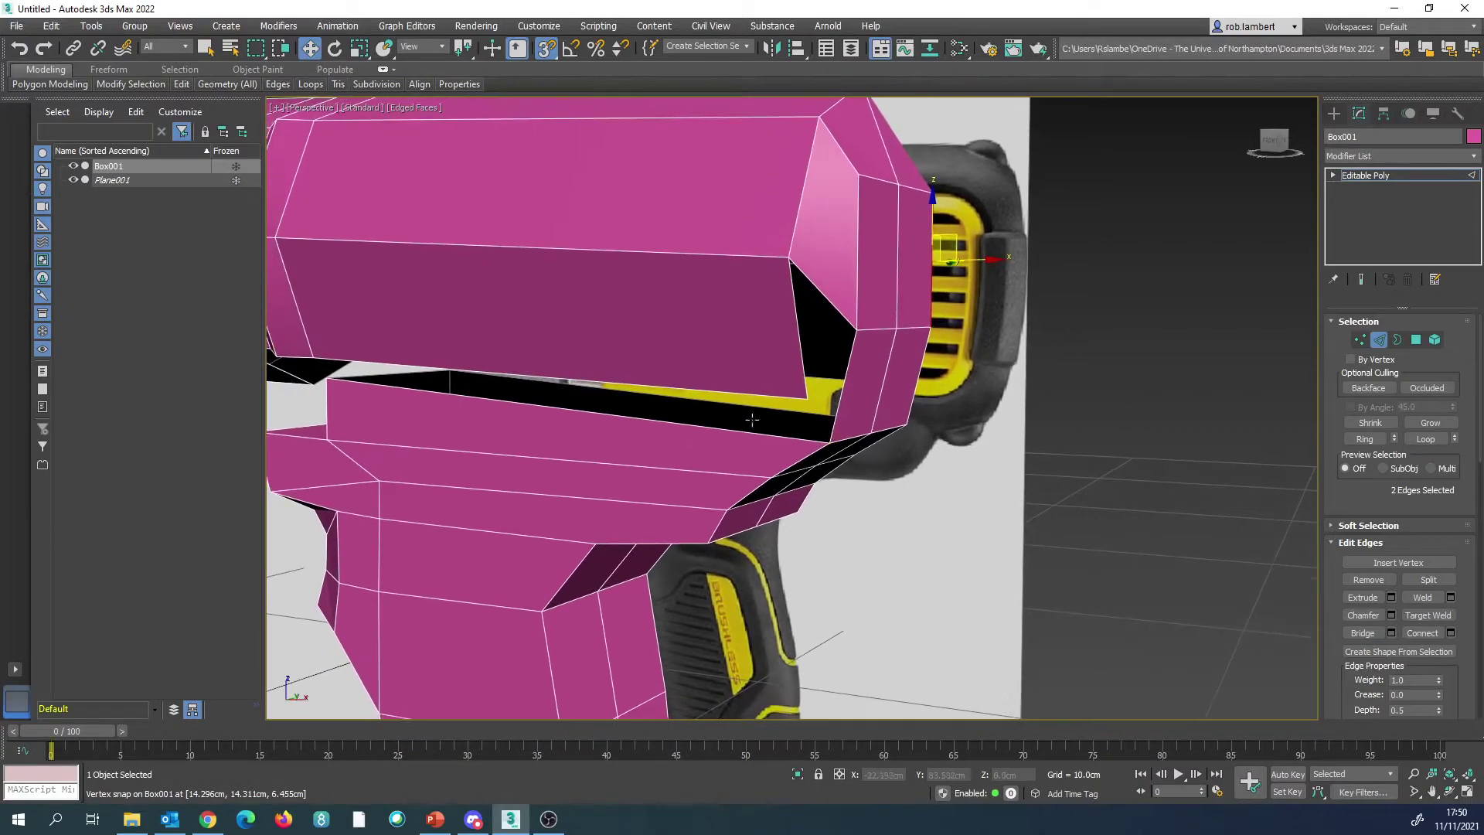
click(1362, 340)
click(1427, 598)
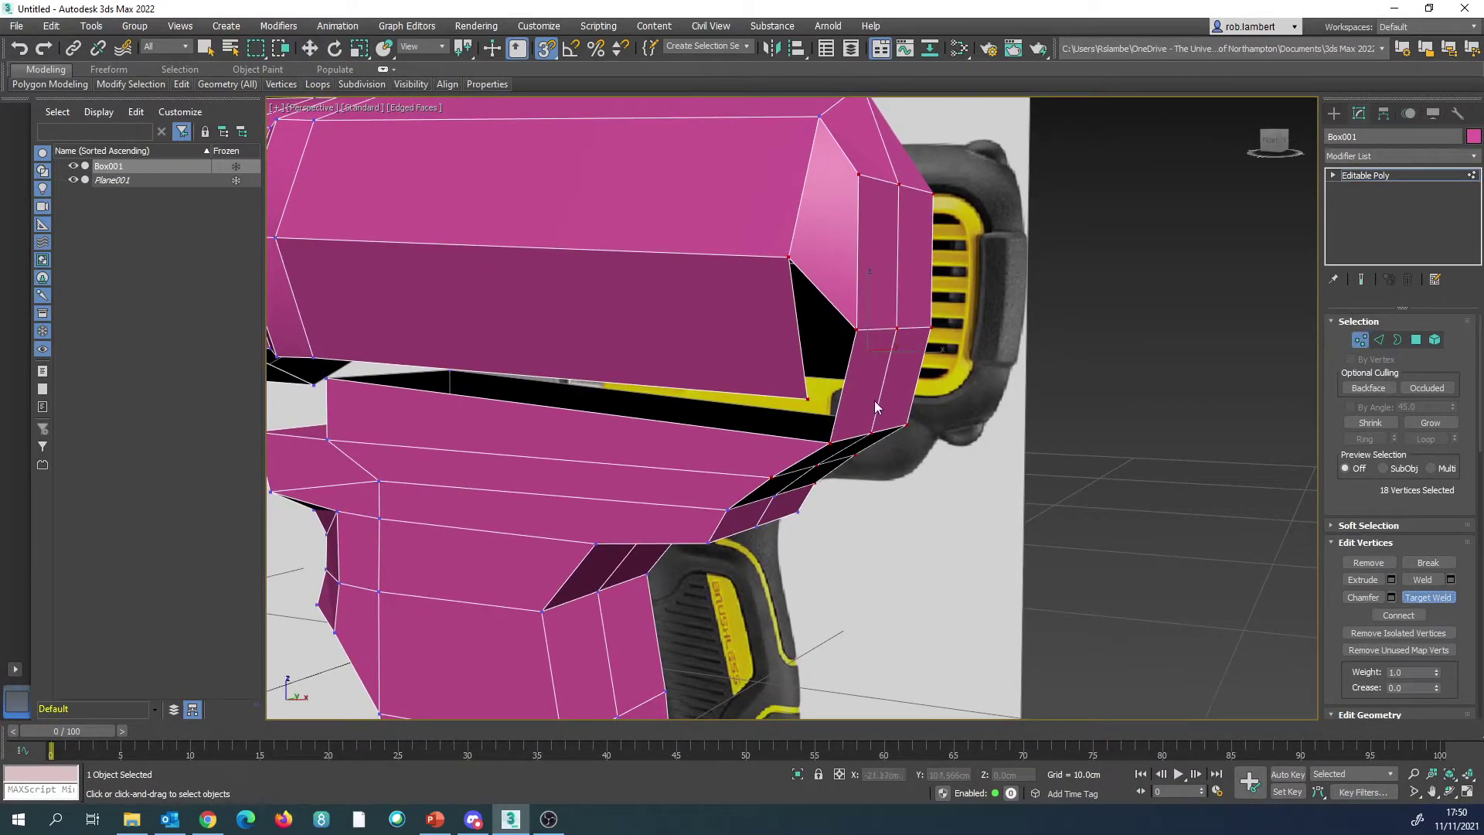
key(w)
middle_drag(844, 361, 687, 400)
Step: Snap the detached lower side panel's rear edge onto the upper side panel's rear corner and weld the overlapping vertices
click(1380, 340)
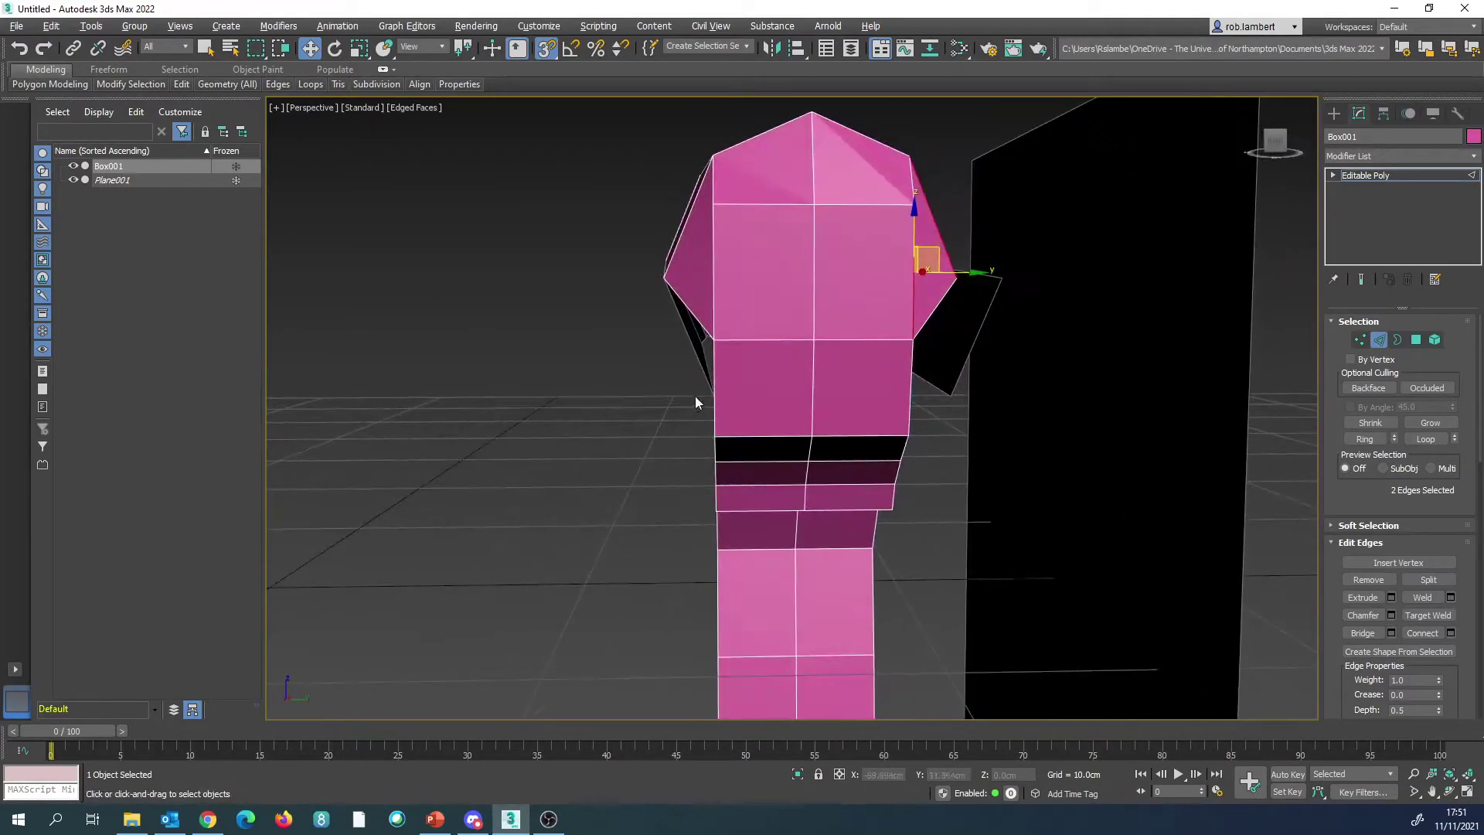
click(1378, 340)
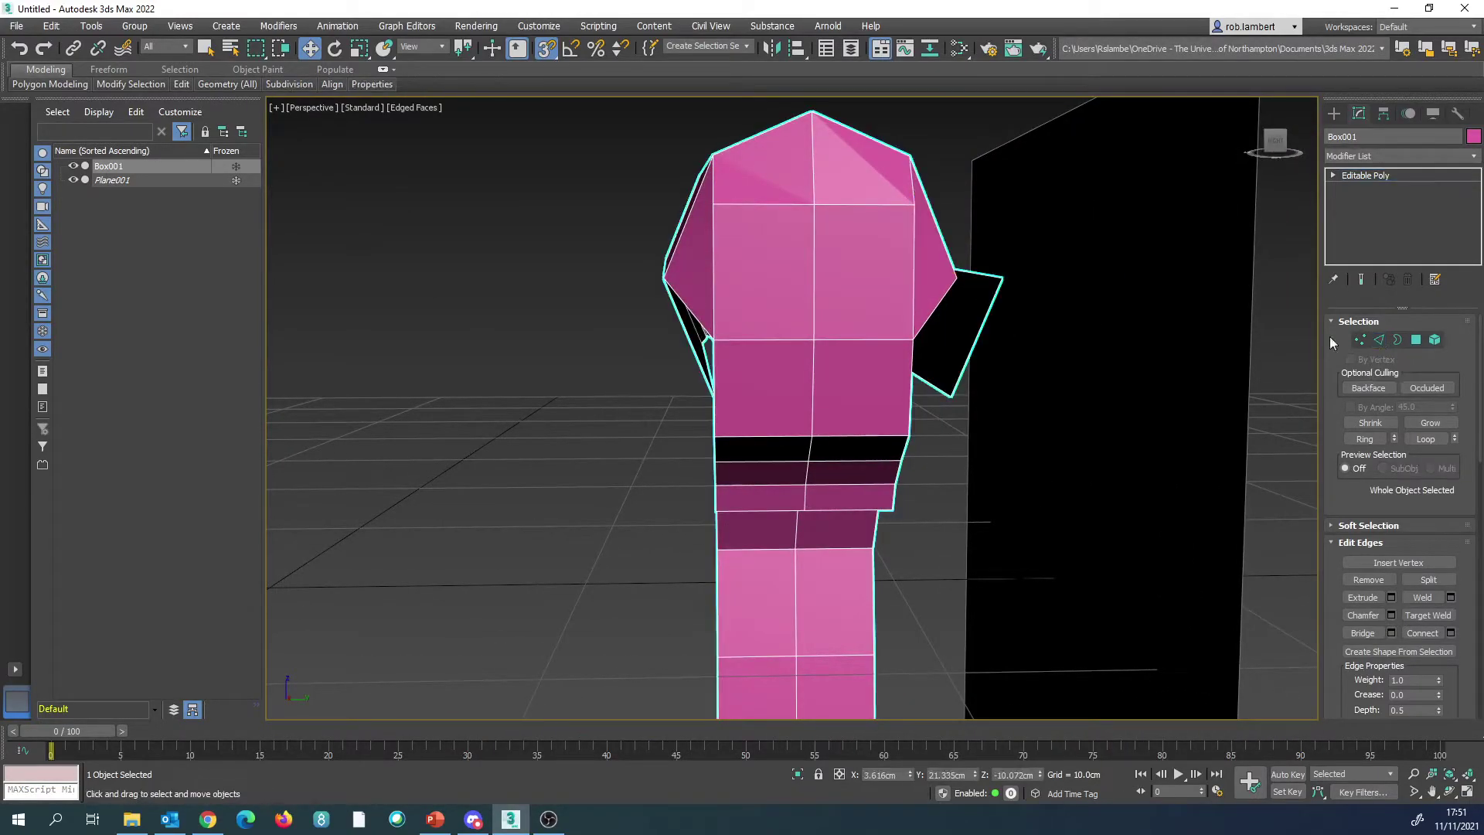
click(1378, 340)
click(987, 313)
alt+middle_drag(987, 313, 927, 325)
scroll(1042, 246, up, 3)
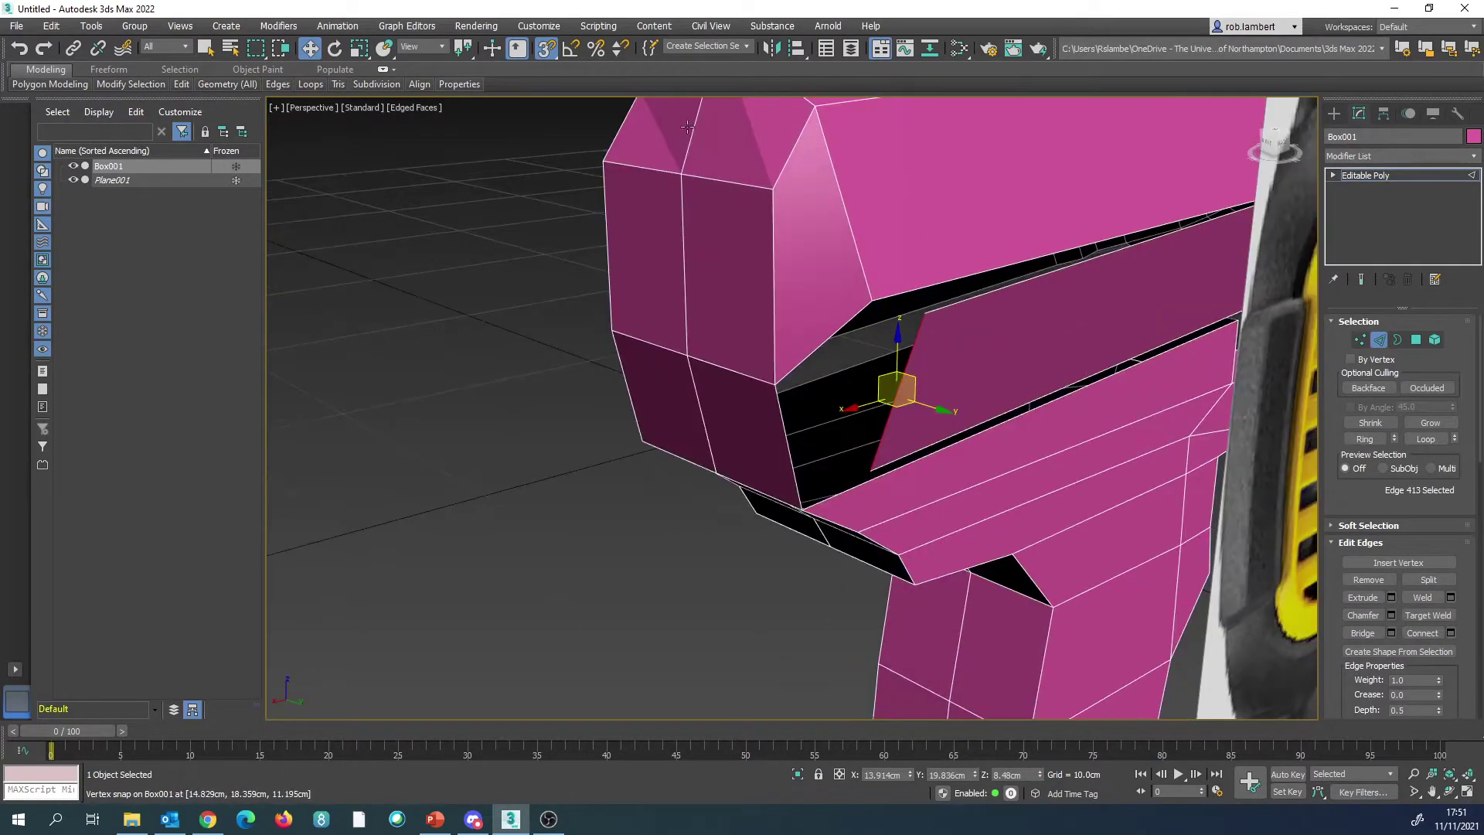
drag(921, 323, 872, 307)
click(1358, 341)
drag(513, 200, 1010, 394)
click(1429, 578)
Step: Bridge the lower side panel's rear edge to the lower edge of the body's rear face on one side
scroll(884, 364, down, 5)
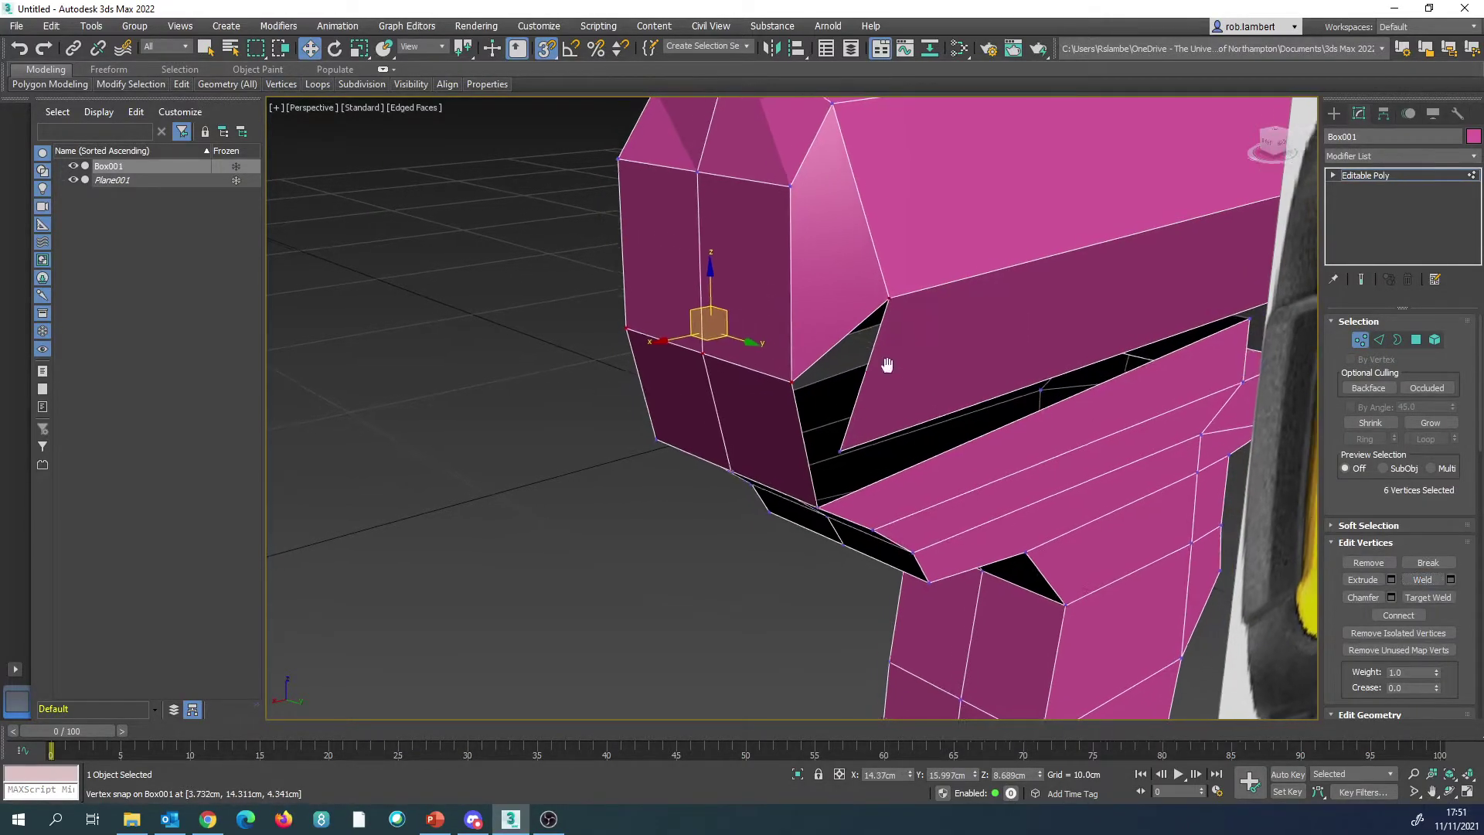
alt+middle_drag(884, 364, 1018, 359)
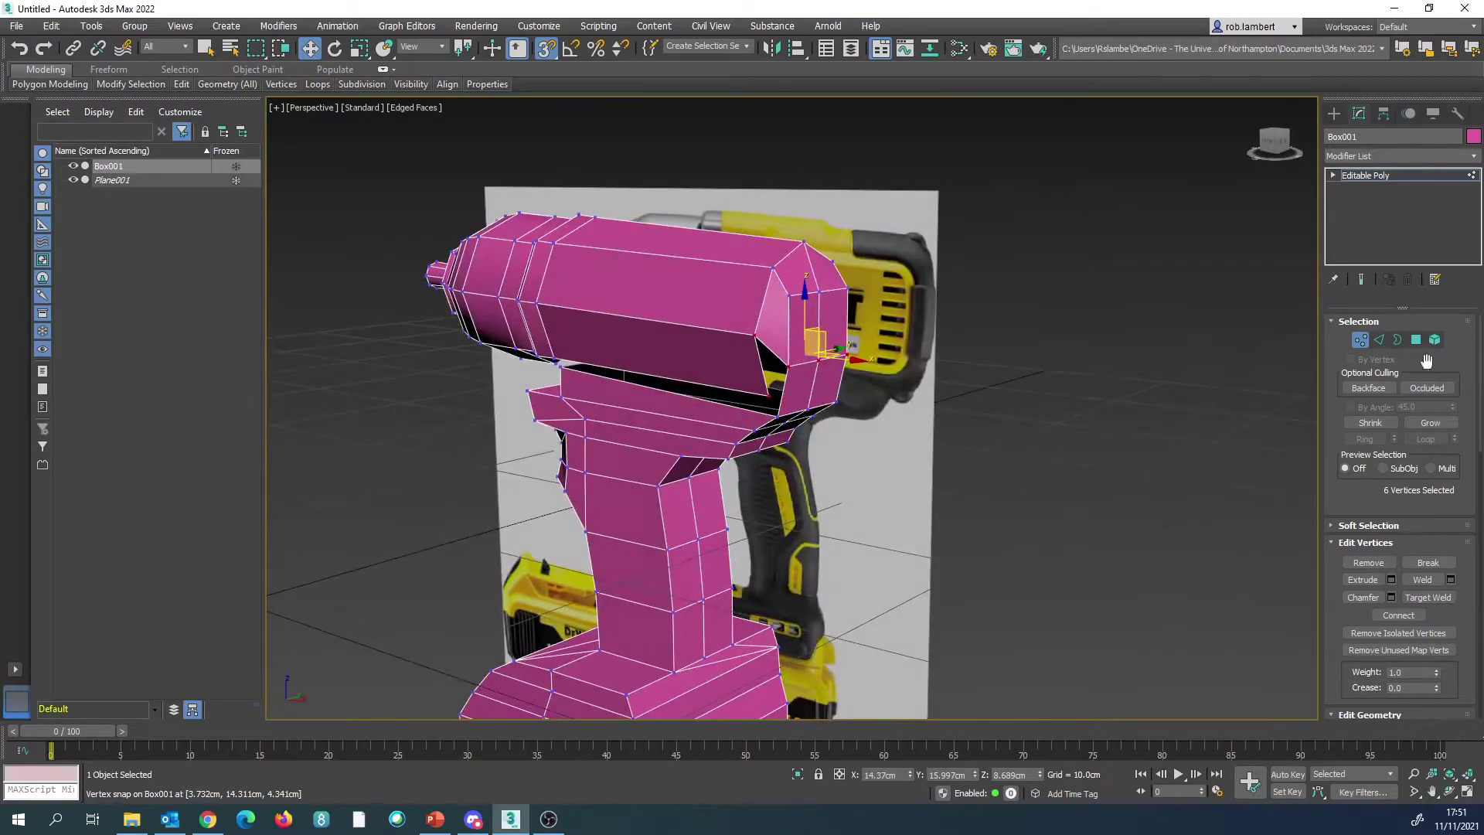
click(1381, 339)
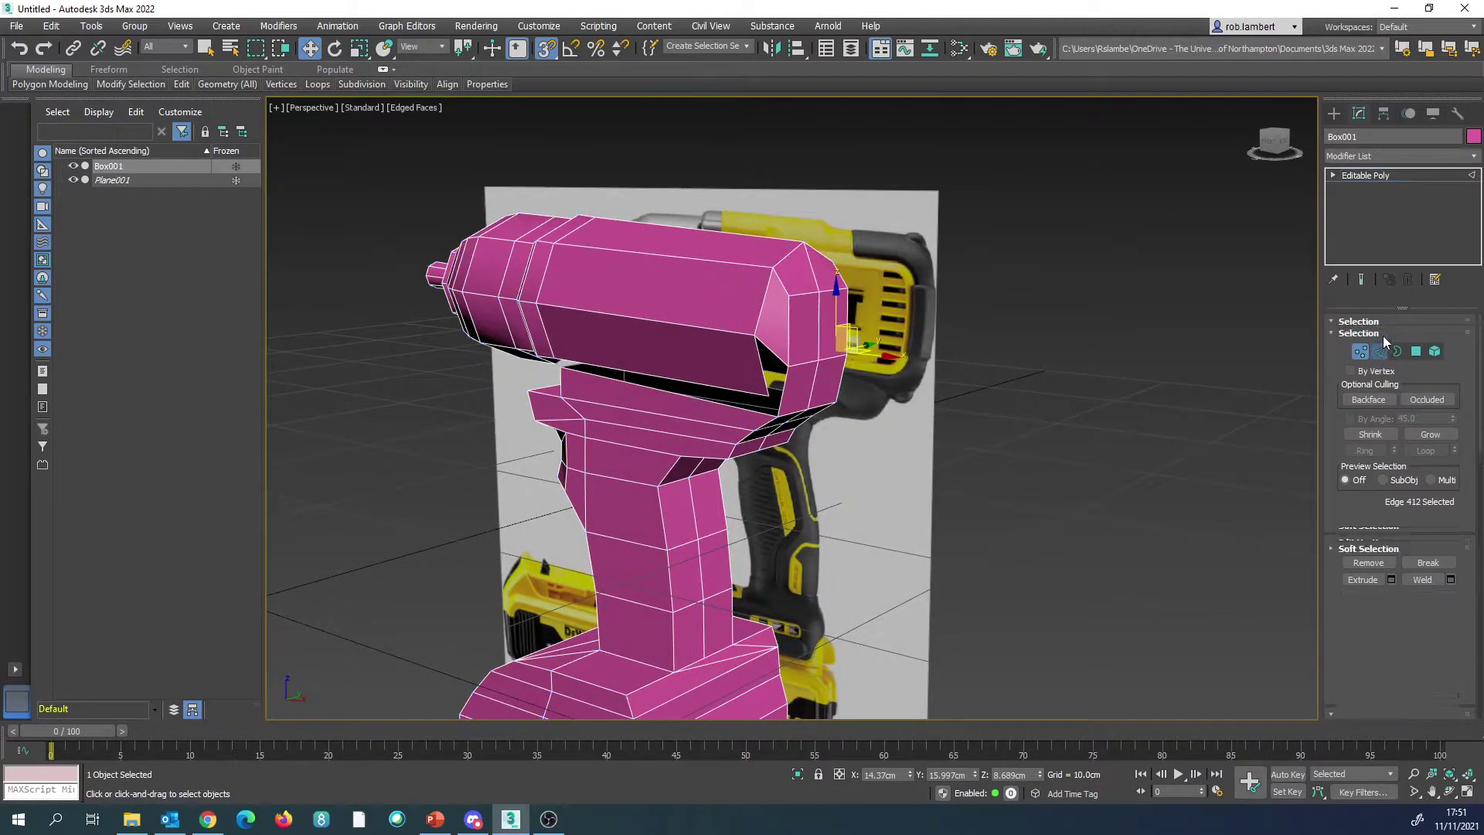
click(762, 363)
ctrl+click(782, 396)
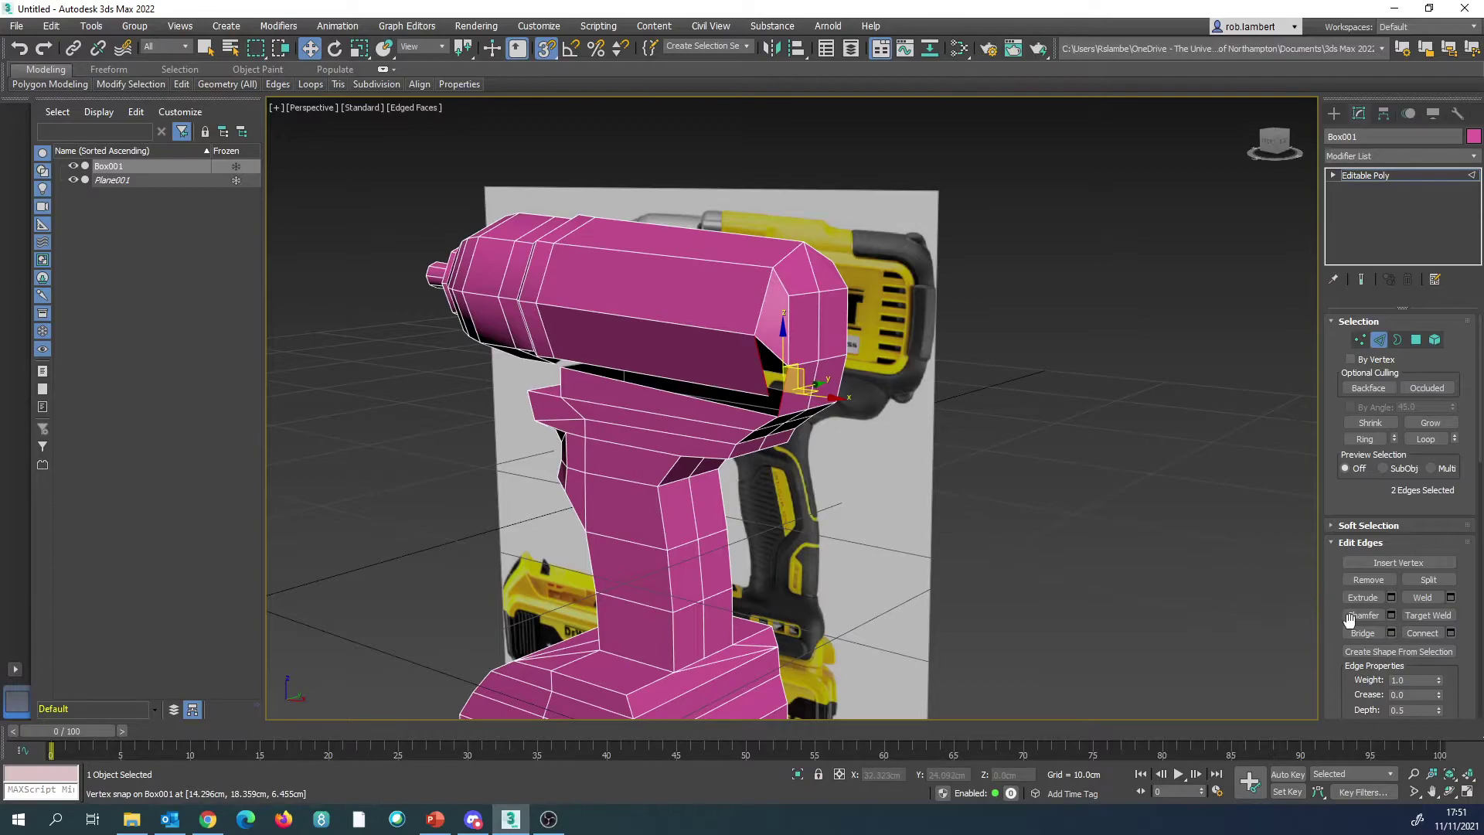
click(1363, 634)
Step: Close the matching lower rear gap on the opposite side by bridging its two edges
alt+middle_drag(935, 349, 795, 341)
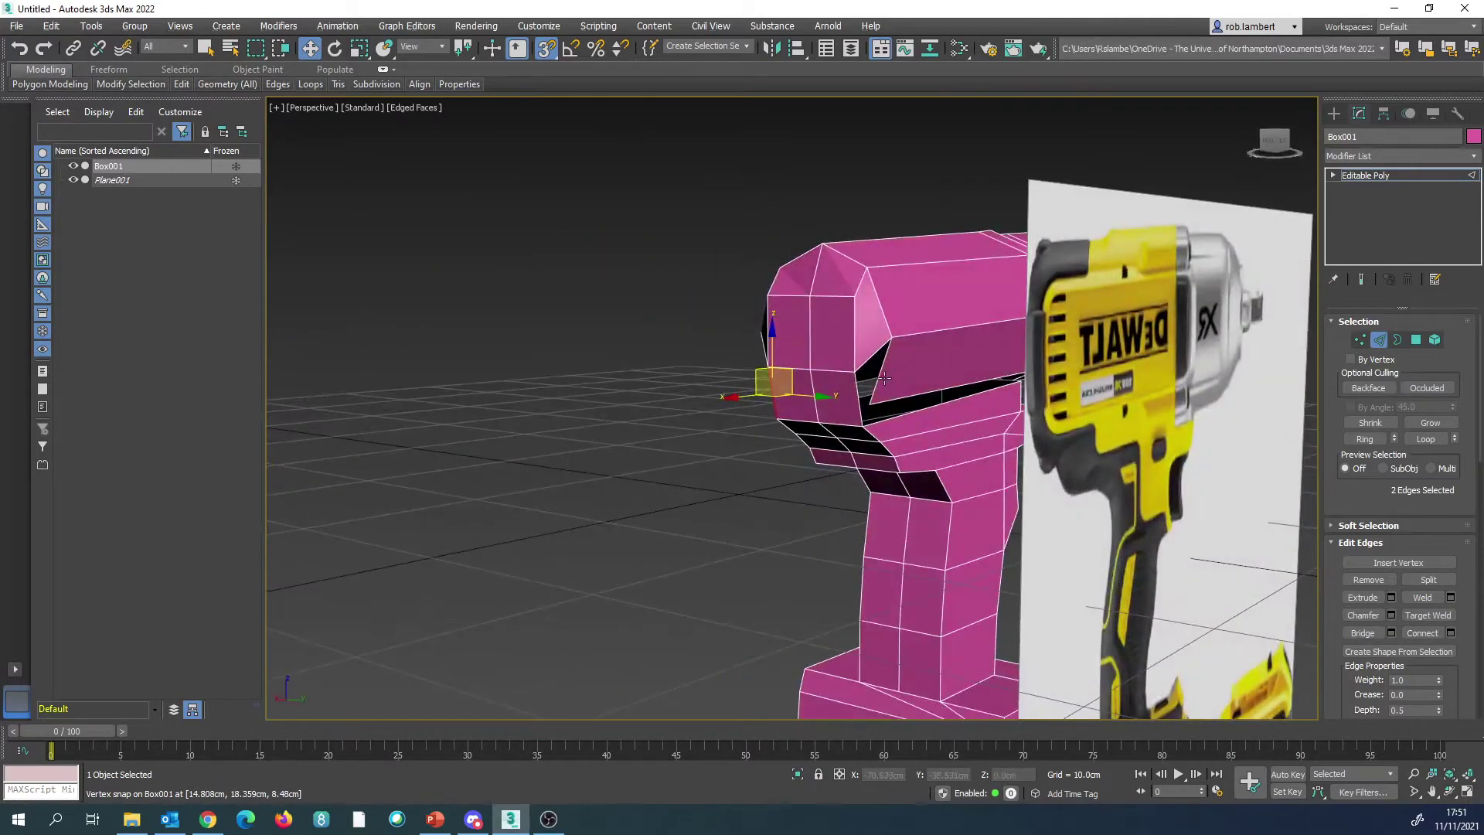
ctrl+click(860, 403)
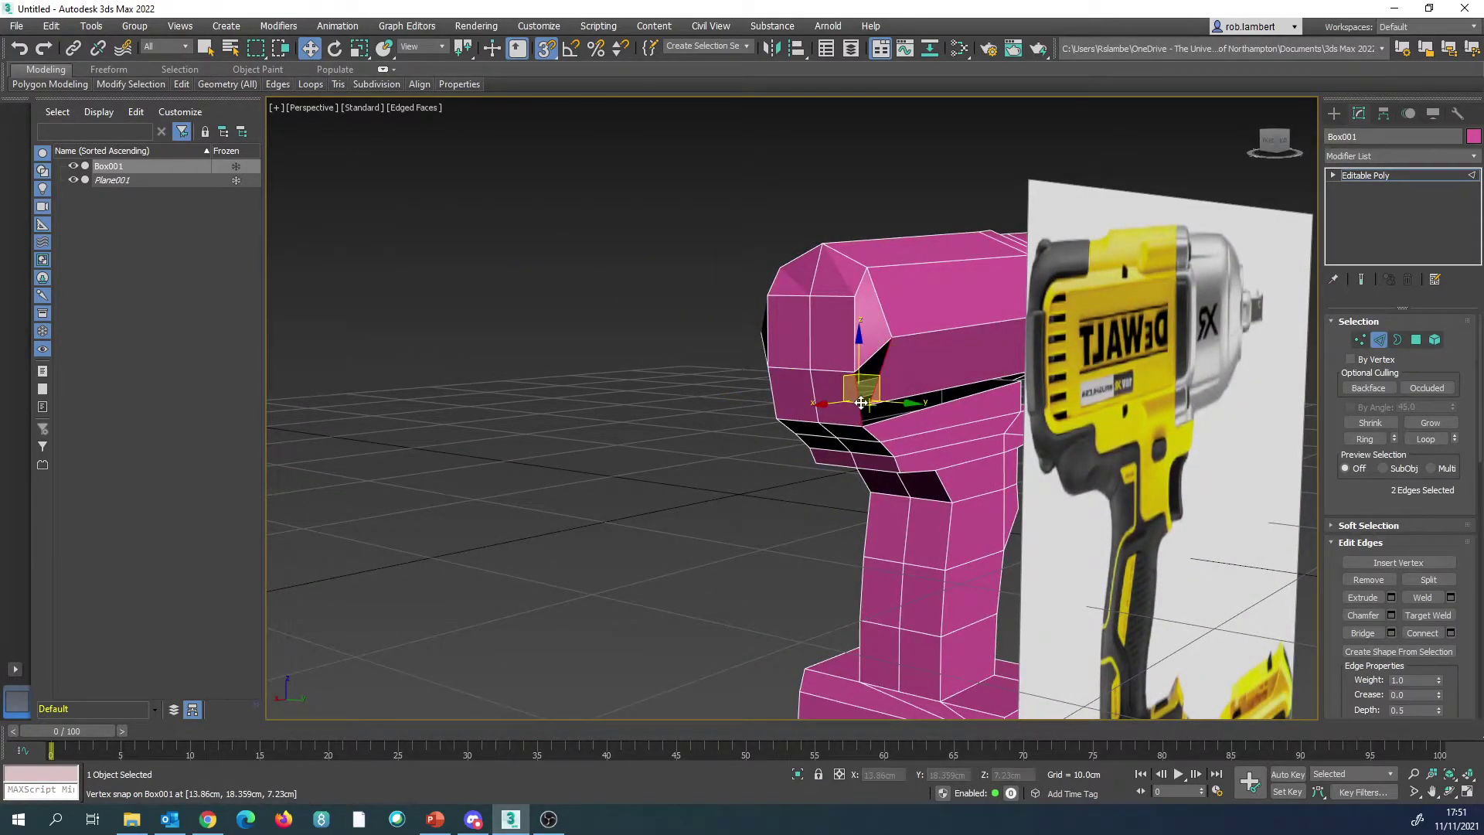
click(1368, 635)
alt+middle_drag(881, 232, 1023, 219)
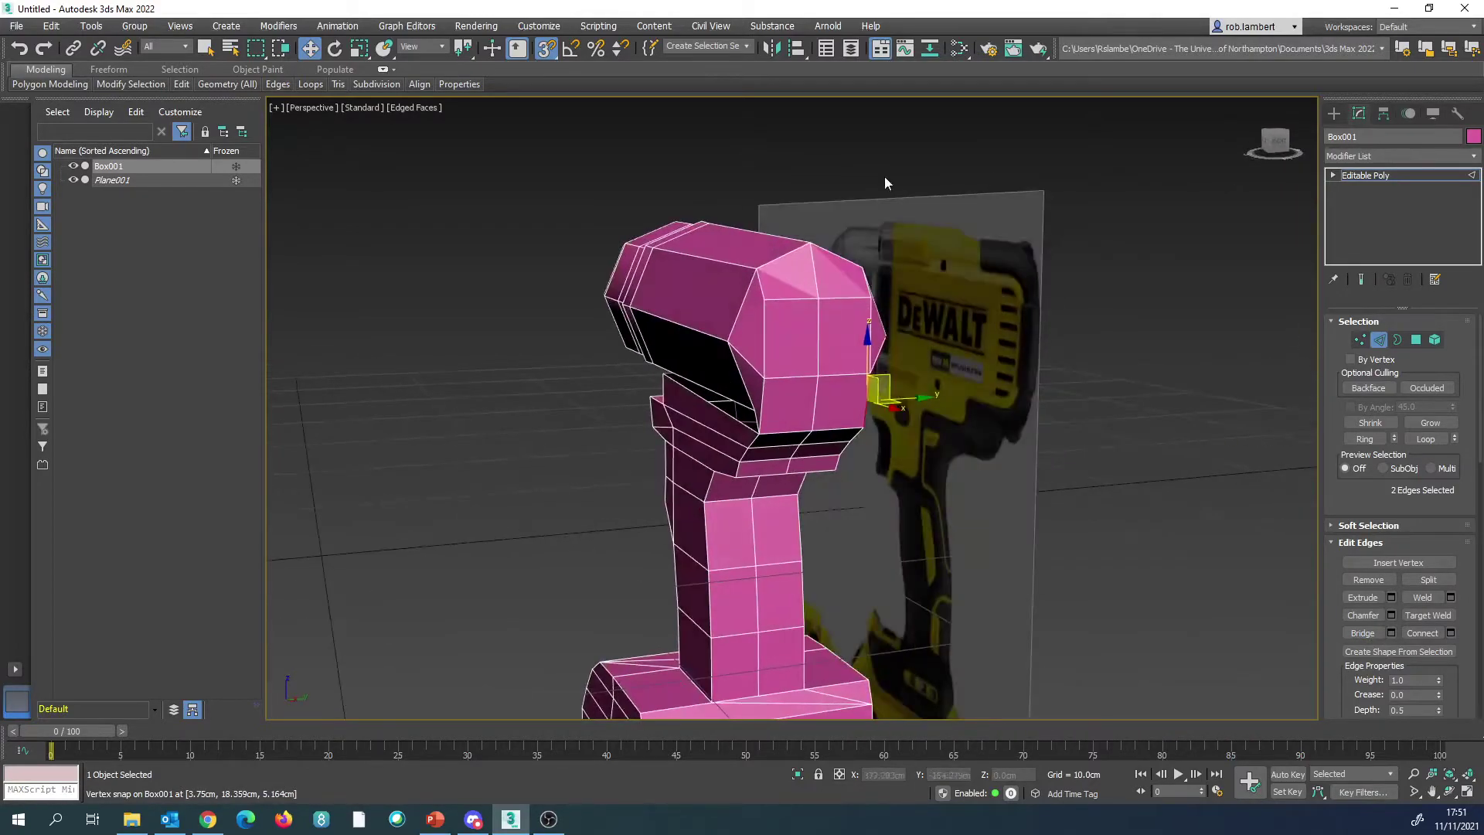
Step: Turn off snapping and scale the two lower rear corner vertices of the side panels apart along the Y axis
click(544, 48)
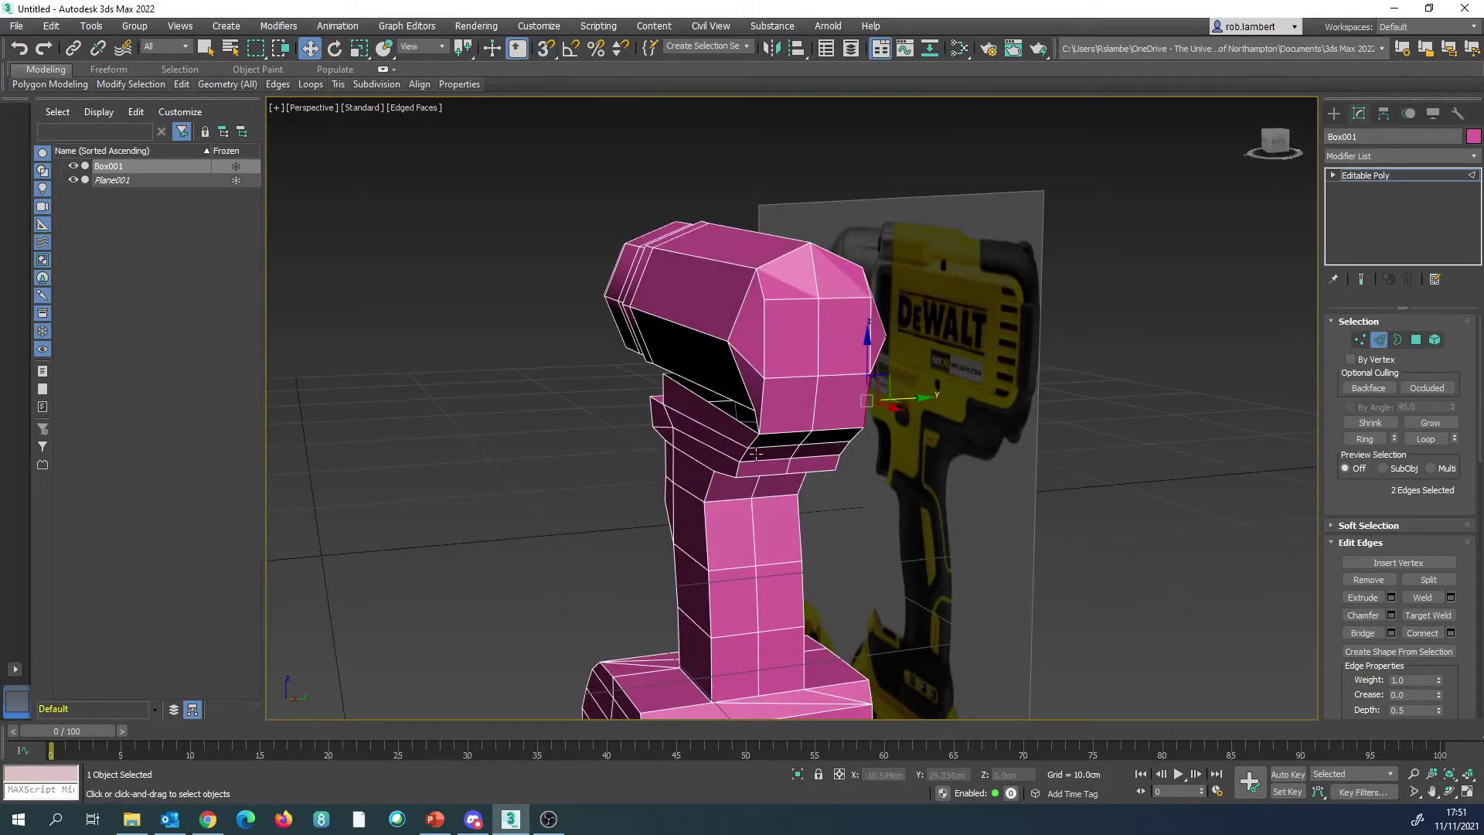
click(1360, 340)
click(759, 412)
alt+middle_drag(760, 412, 867, 411)
ctrl+click(870, 414)
key(r)
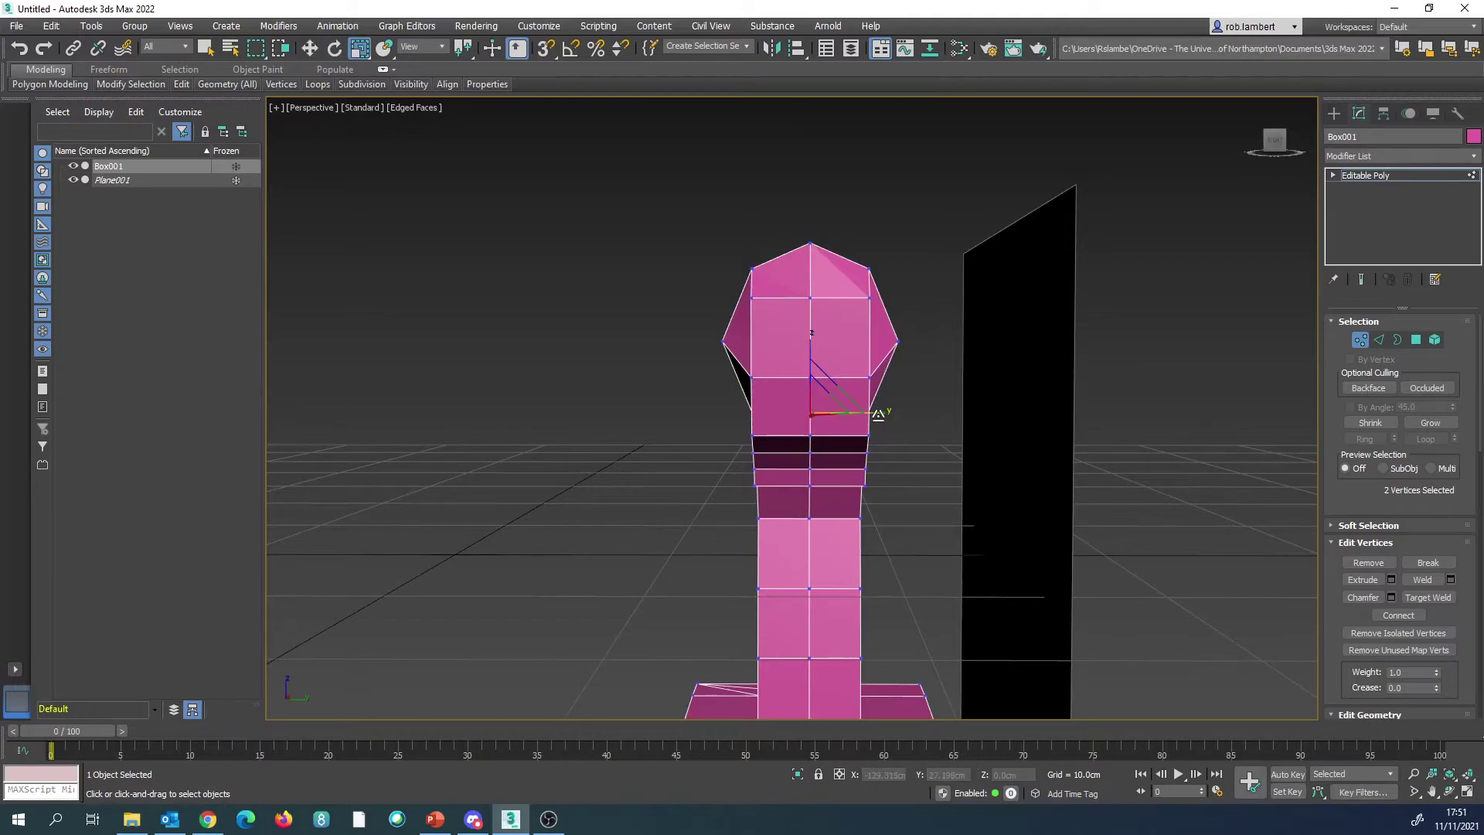
drag(880, 415, 893, 415)
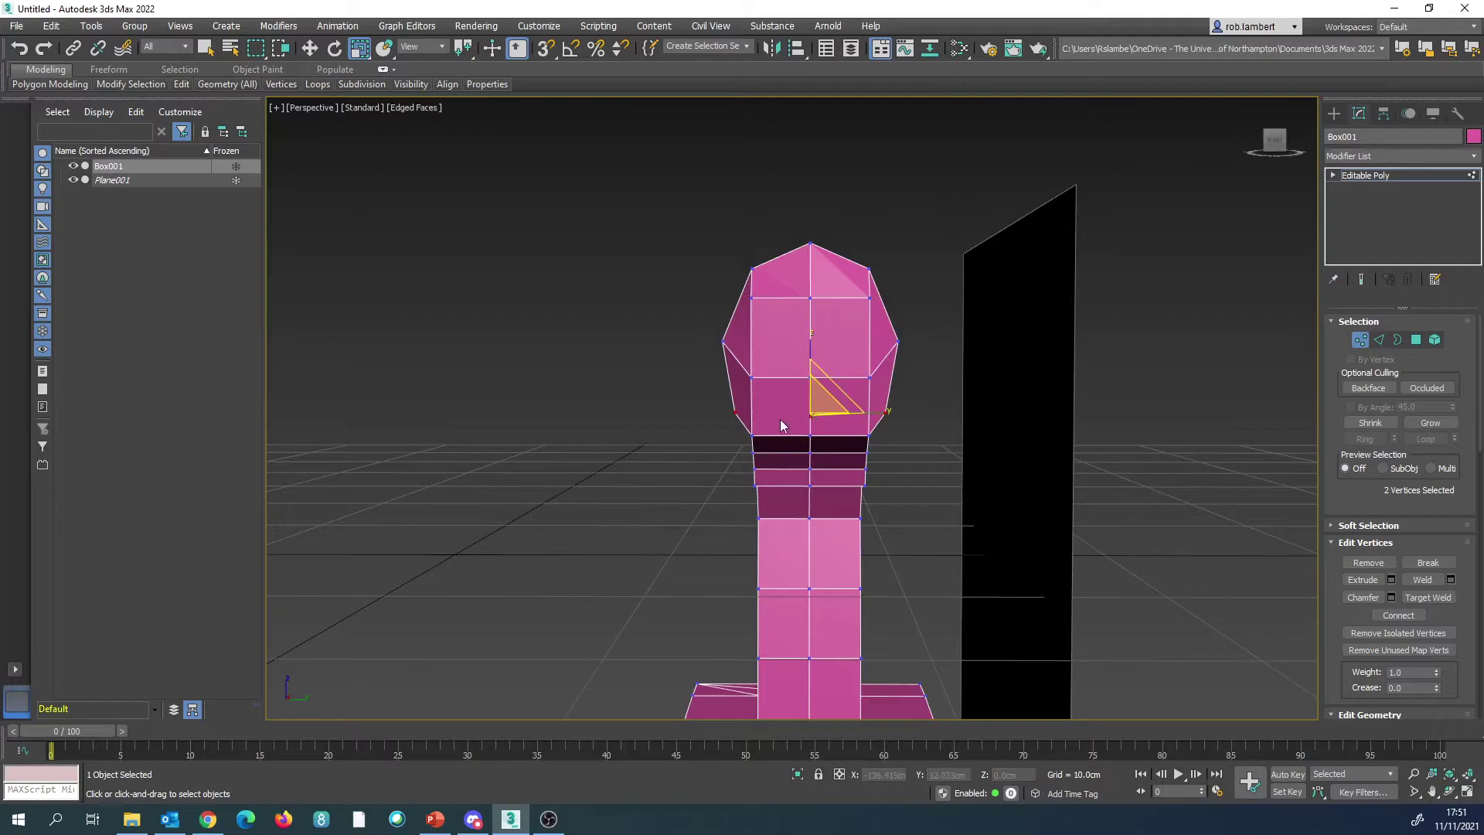
Step: Bridge the long gaps between the lower side panels and the upper edges of the handle section on both sides
alt+middle_drag(896, 406, 921, 431)
middle_drag(614, 406, 766, 404)
click(1380, 340)
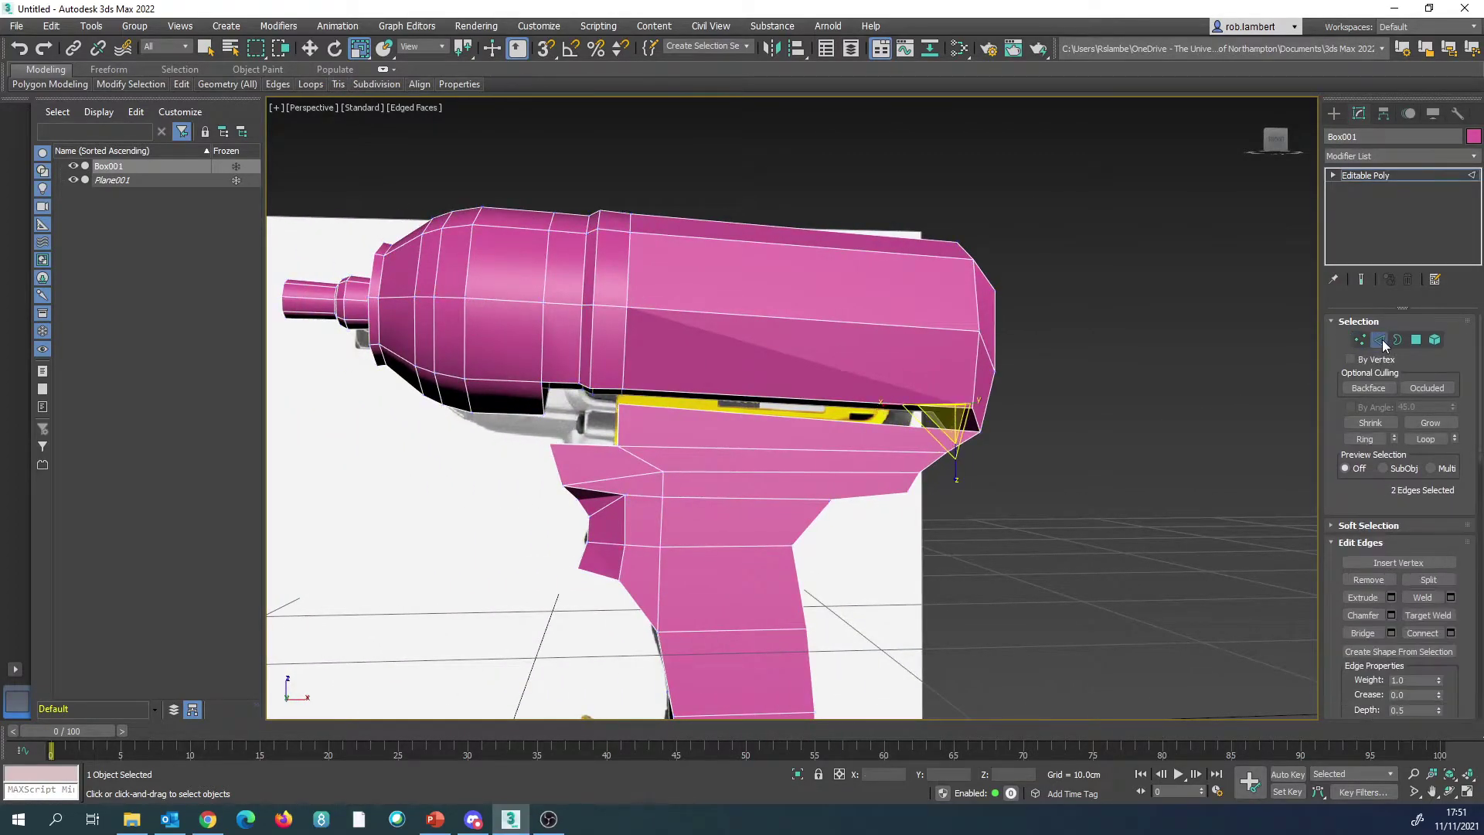
click(862, 401)
ctrl+click(867, 423)
click(1361, 633)
alt+middle_drag(1118, 405, 1094, 430)
ctrl+click(900, 417)
click(1361, 631)
Step: Delete the two polygons forming the step above the trigger area, beneath the collar
middle_drag(810, 428, 850, 413)
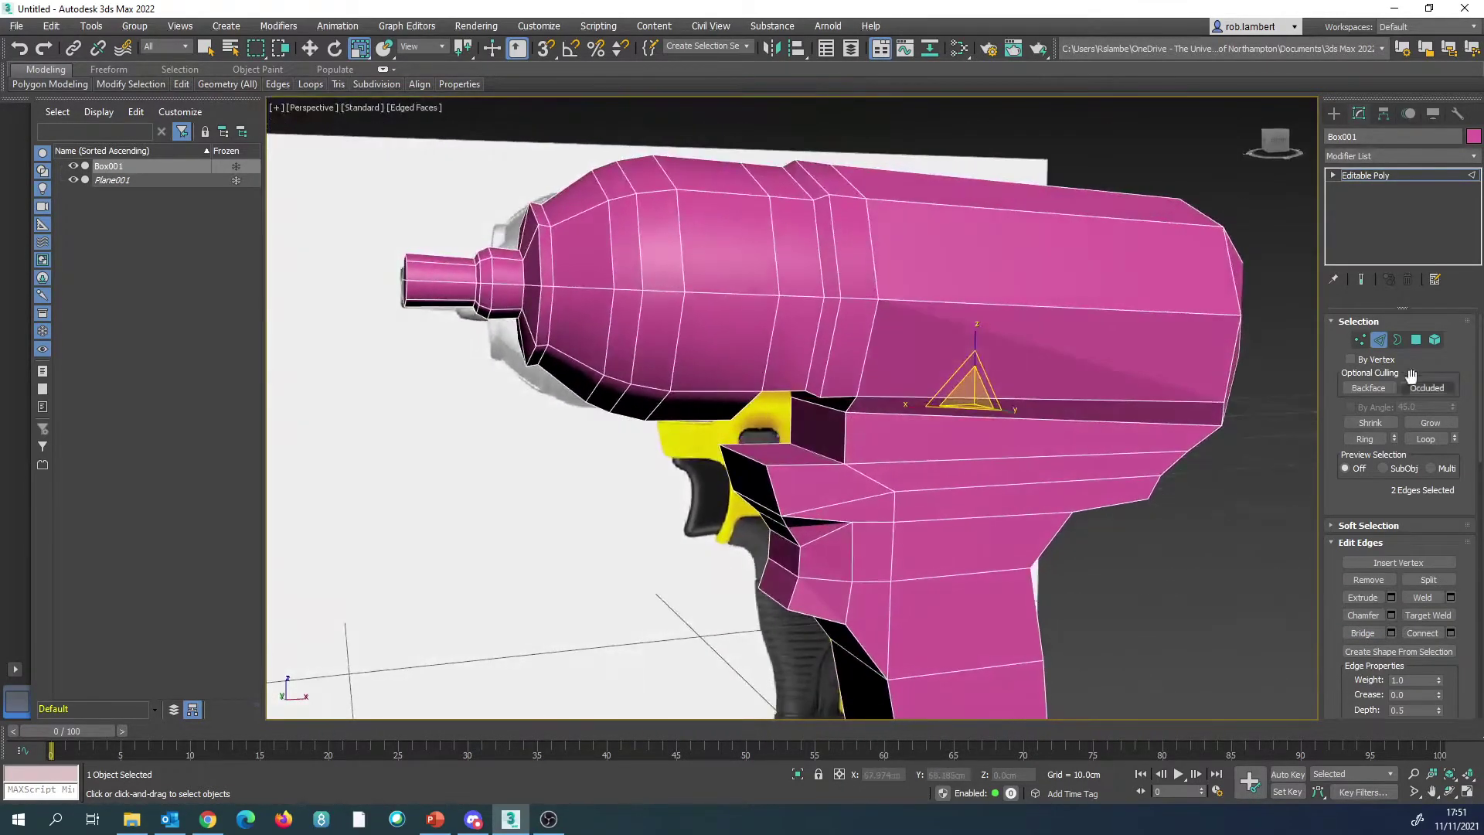
click(1416, 340)
click(824, 425)
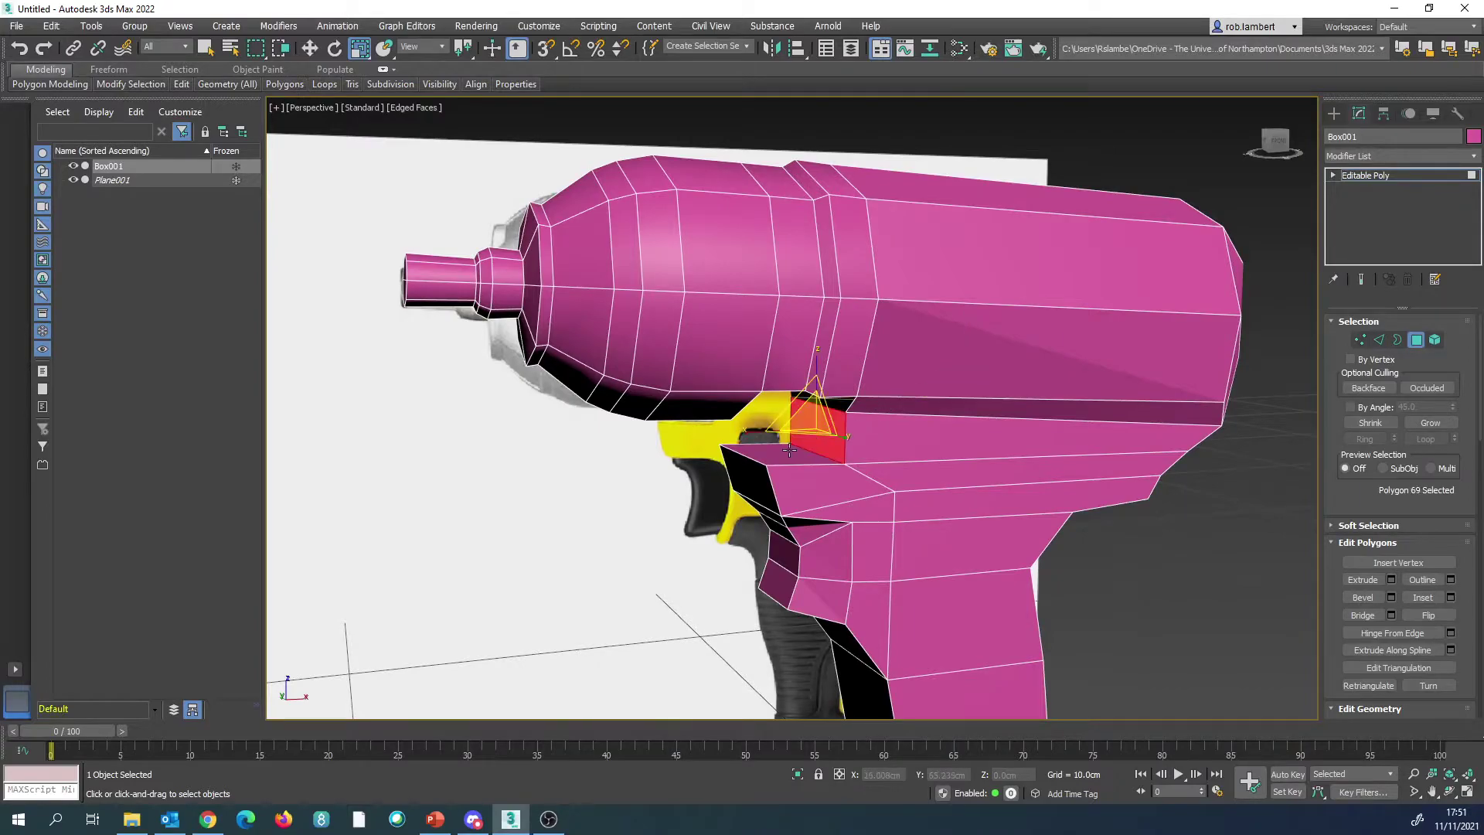
ctrl+click(786, 450)
mouse_move(786, 450)
alt+middle_down()
mouse_move(807, 374)
mouse_move(772, 391)
mouse_move(762, 430)
mouse_move(765, 391)
mouse_move(790, 439)
alt+middle_up()
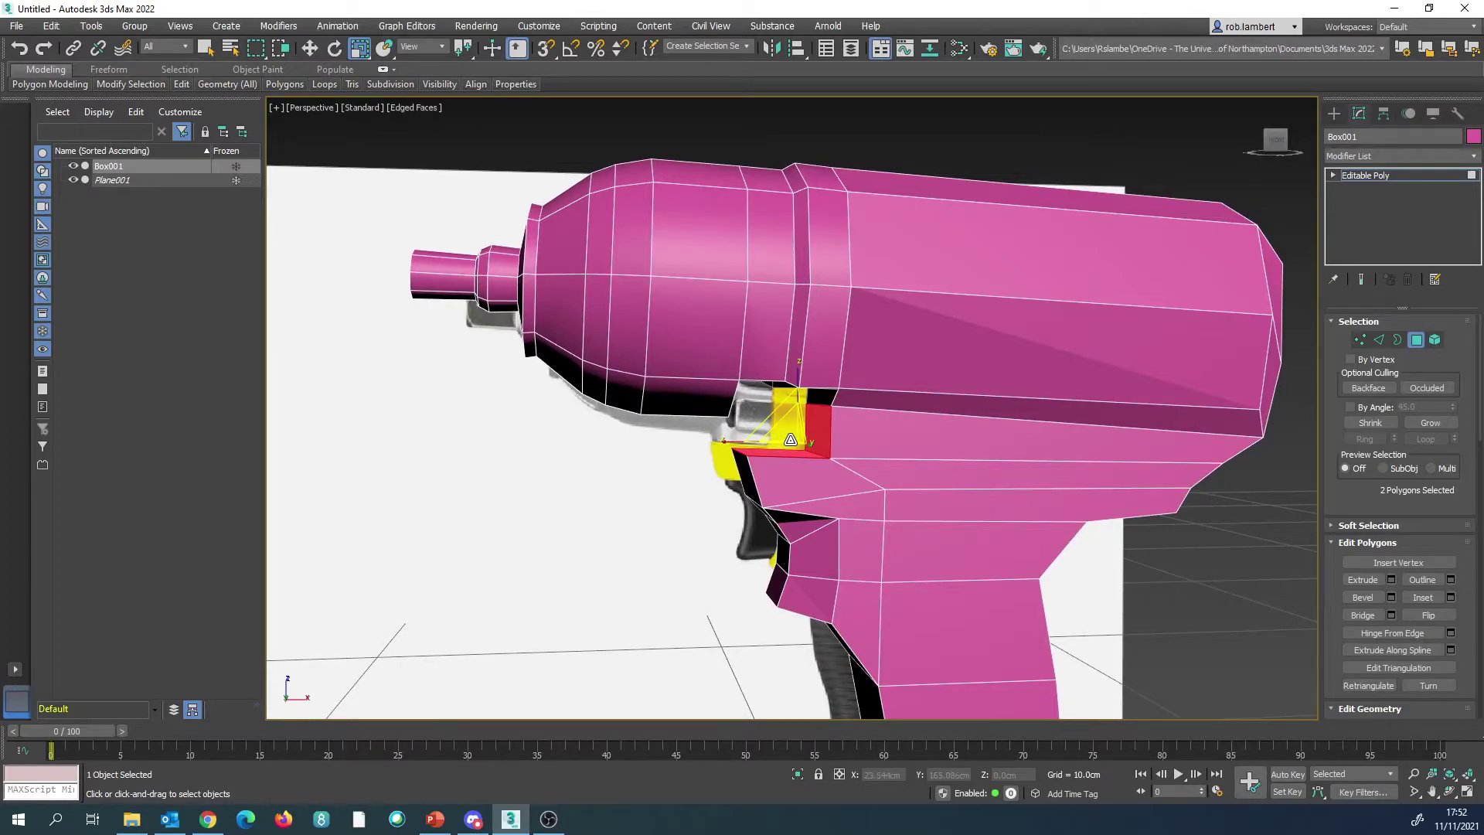
key(ctrl+d)
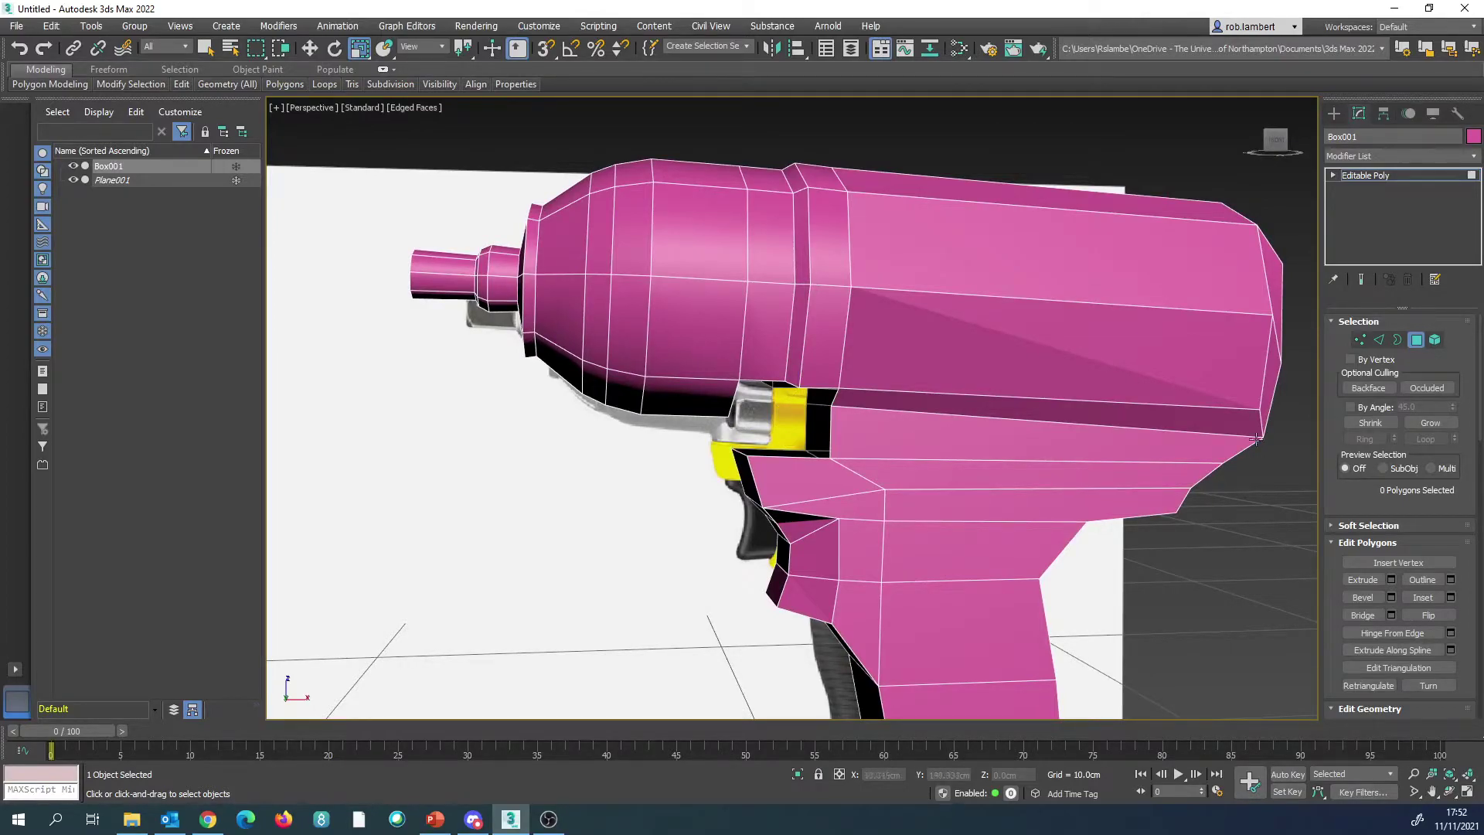
Step: Select the ring of horizontal edges down the front of the handle and connect it with 1 segment along the centre
alt+middle_drag(832, 405, 934, 543)
click(925, 334)
ctrl+click(879, 343)
mouse_move(919, 391)
alt+middle_down()
mouse_move(902, 356)
mouse_move(898, 400)
alt+middle_up()
click(1365, 438)
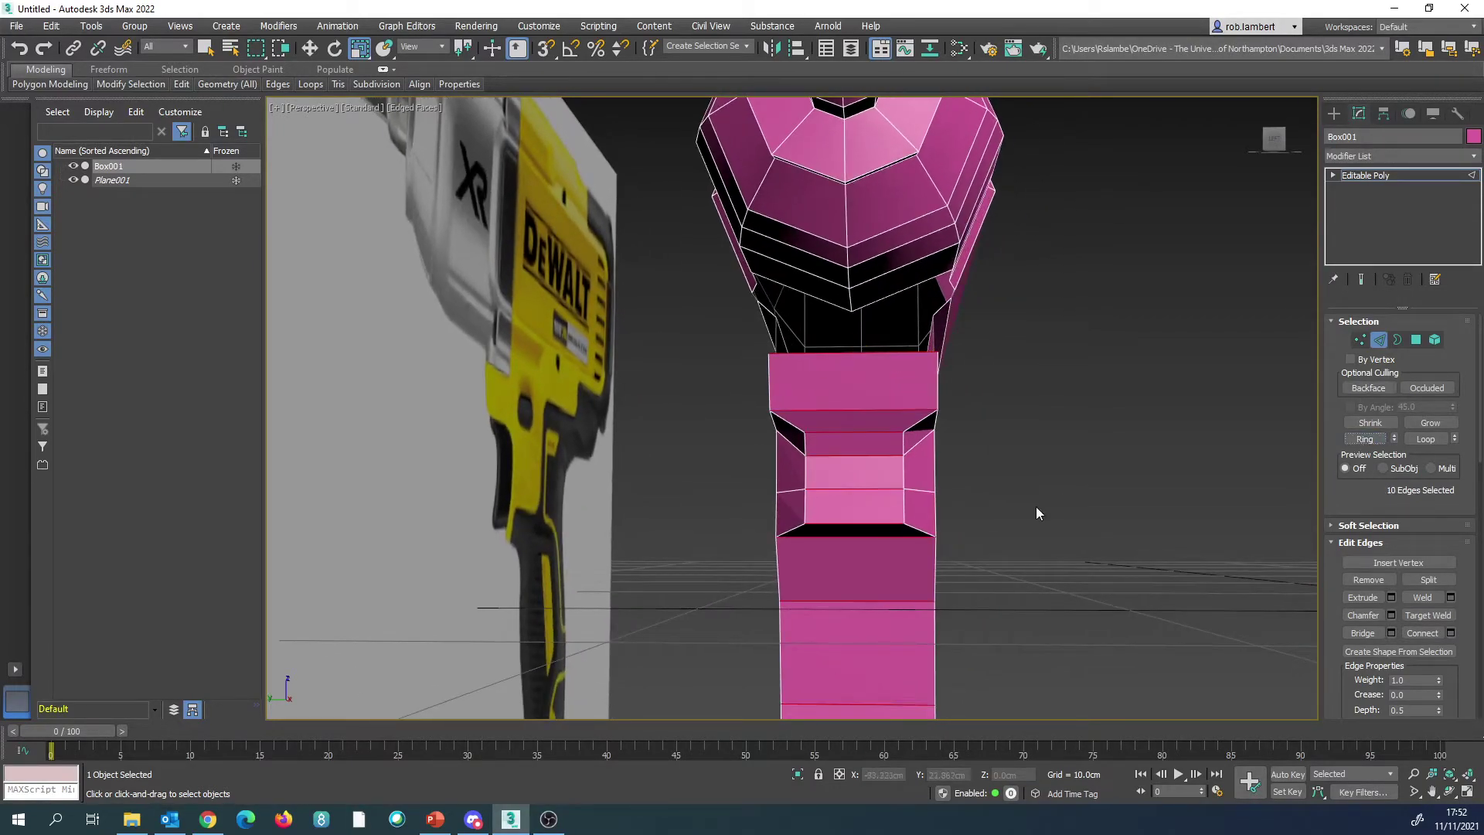
scroll(1000, 309, down, 5)
mouse_move(1000, 299)
alt+middle_down()
mouse_move(996, 279)
mouse_move(1005, 293)
alt+middle_up()
scroll(994, 266, up, 5)
click(1449, 632)
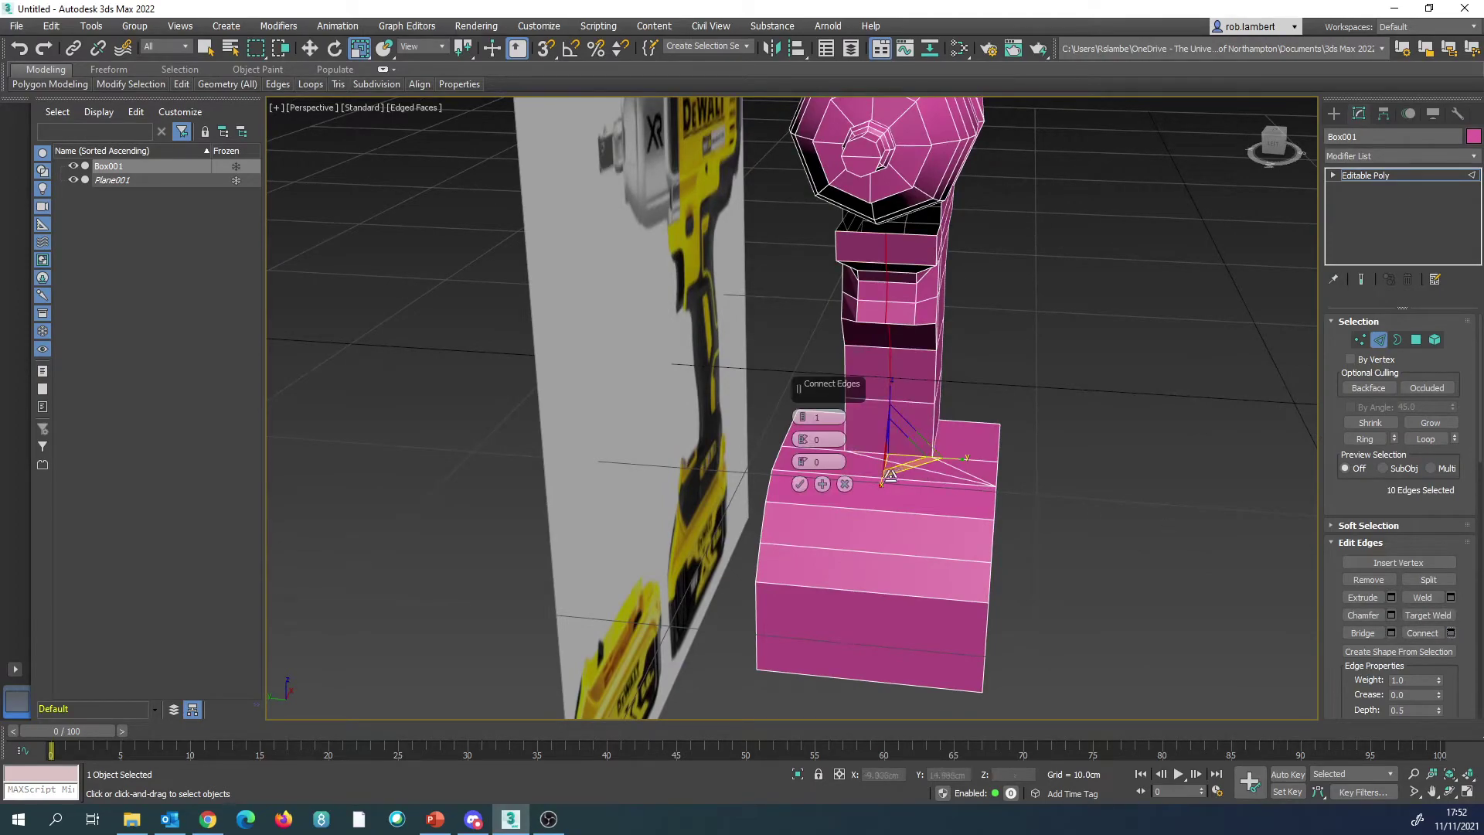
click(801, 495)
Step: Bridge both halves of the handle's upper front edge to the nose's underside edges
alt+middle_drag(897, 314, 885, 212)
middle_drag(886, 212, 880, 342)
scroll(879, 343, up, 2)
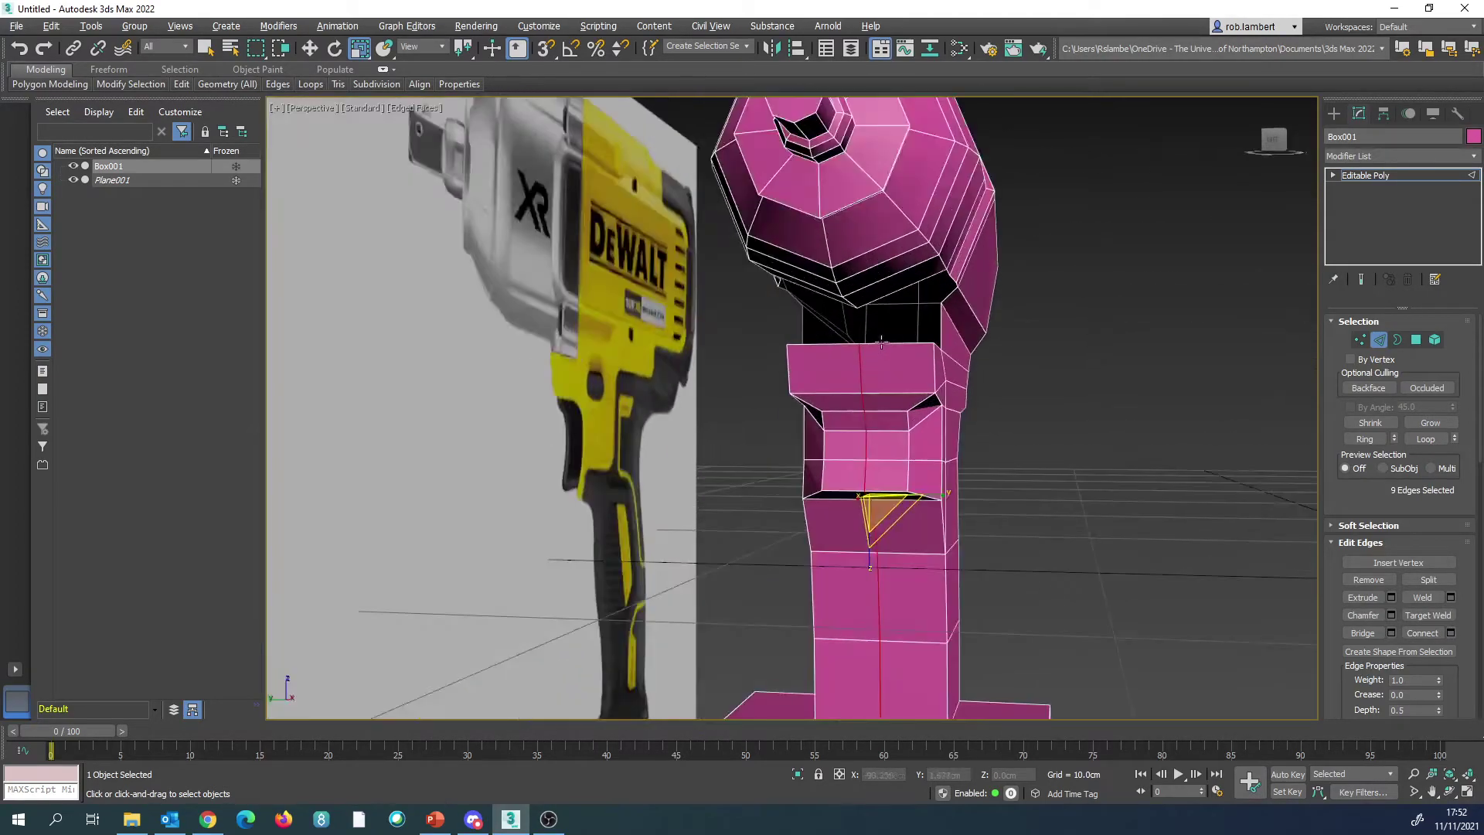
click(886, 295)
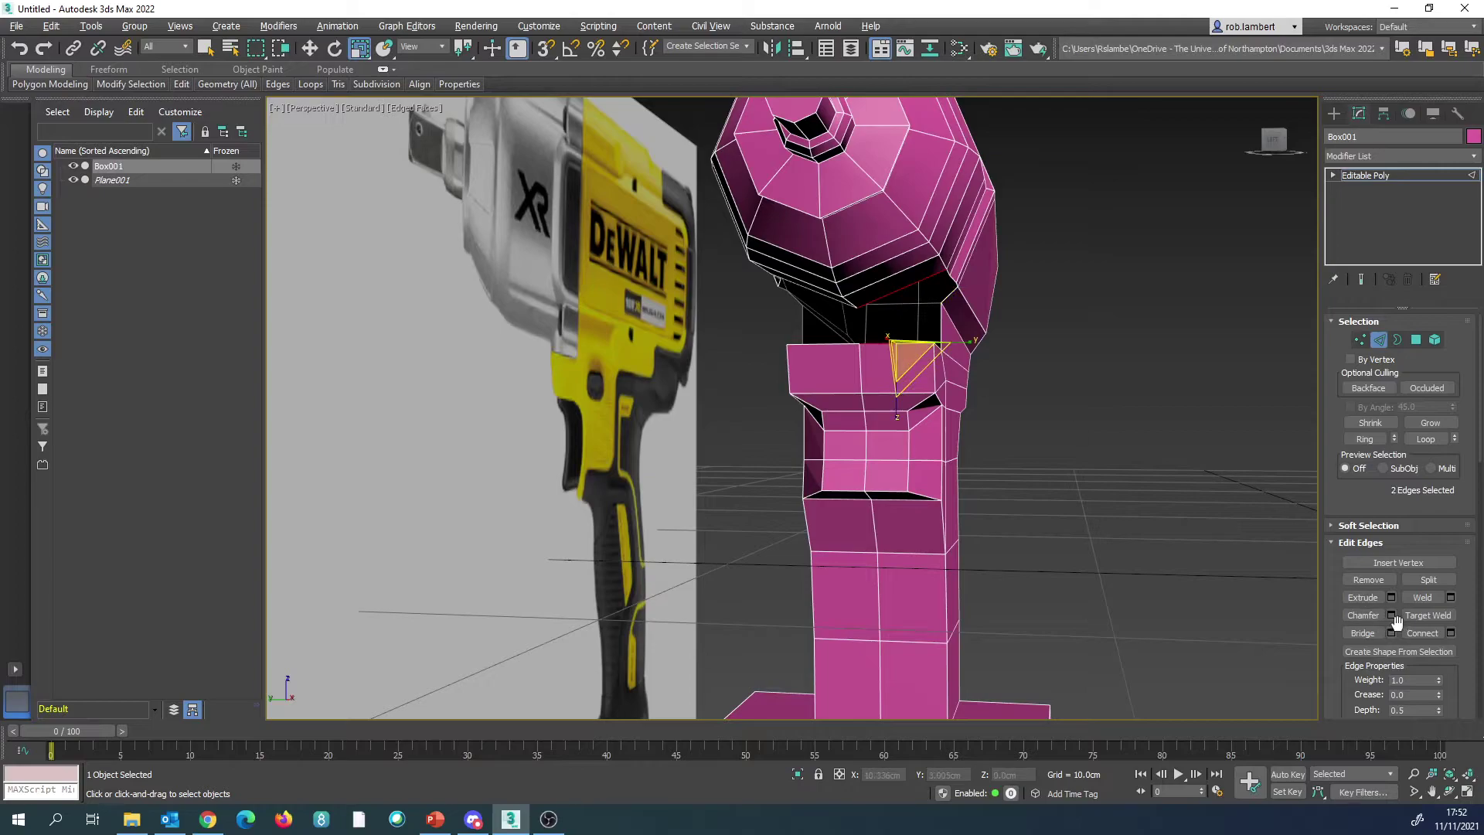
click(1363, 633)
click(824, 305)
alt+middle_drag(824, 305, 843, 349)
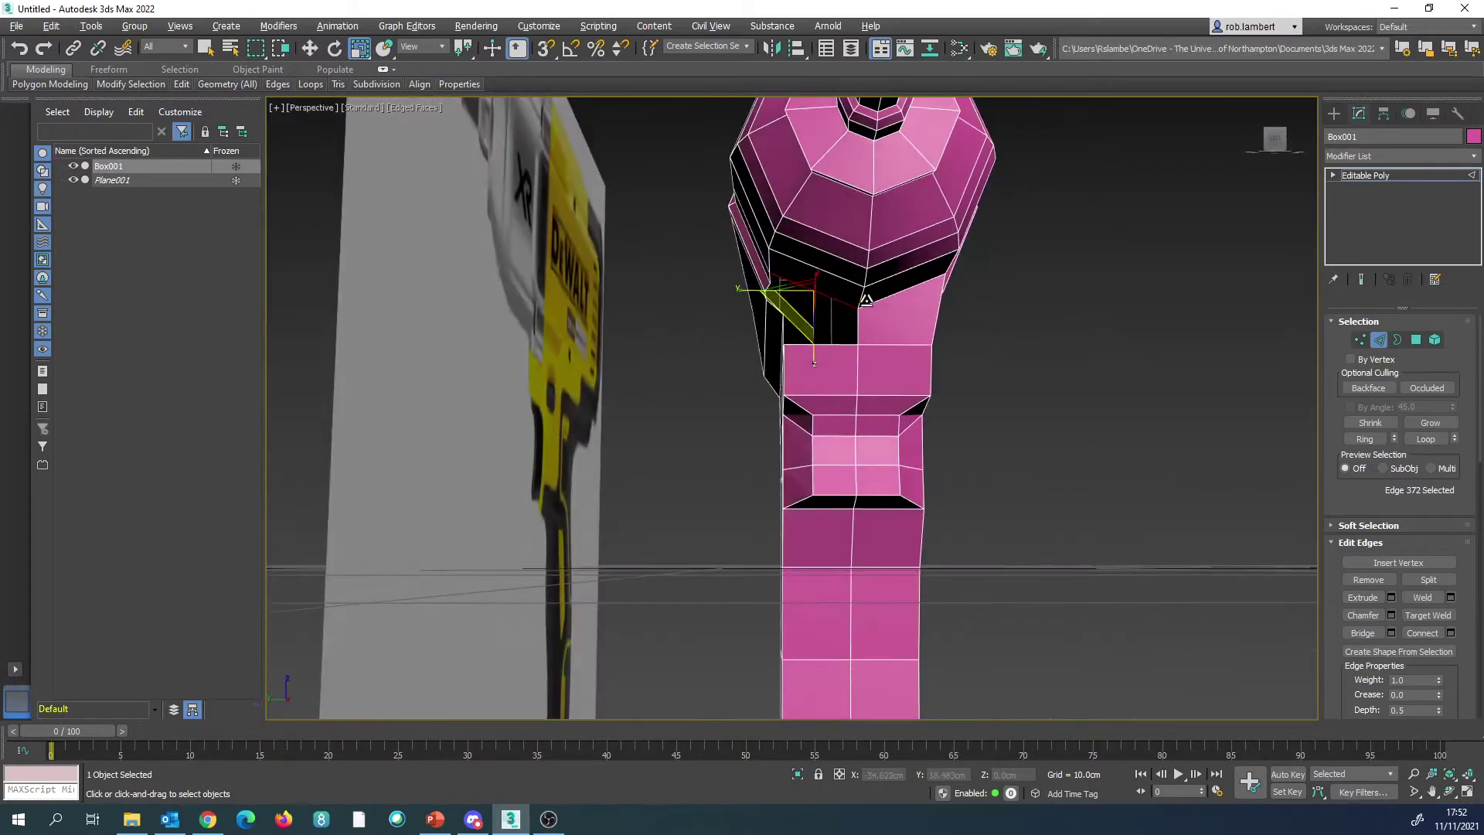
click(1359, 633)
Step: Select the ring of upright edges on the new front faces beneath the nose and connect it with 1 segment
alt+middle_drag(1032, 357, 874, 387)
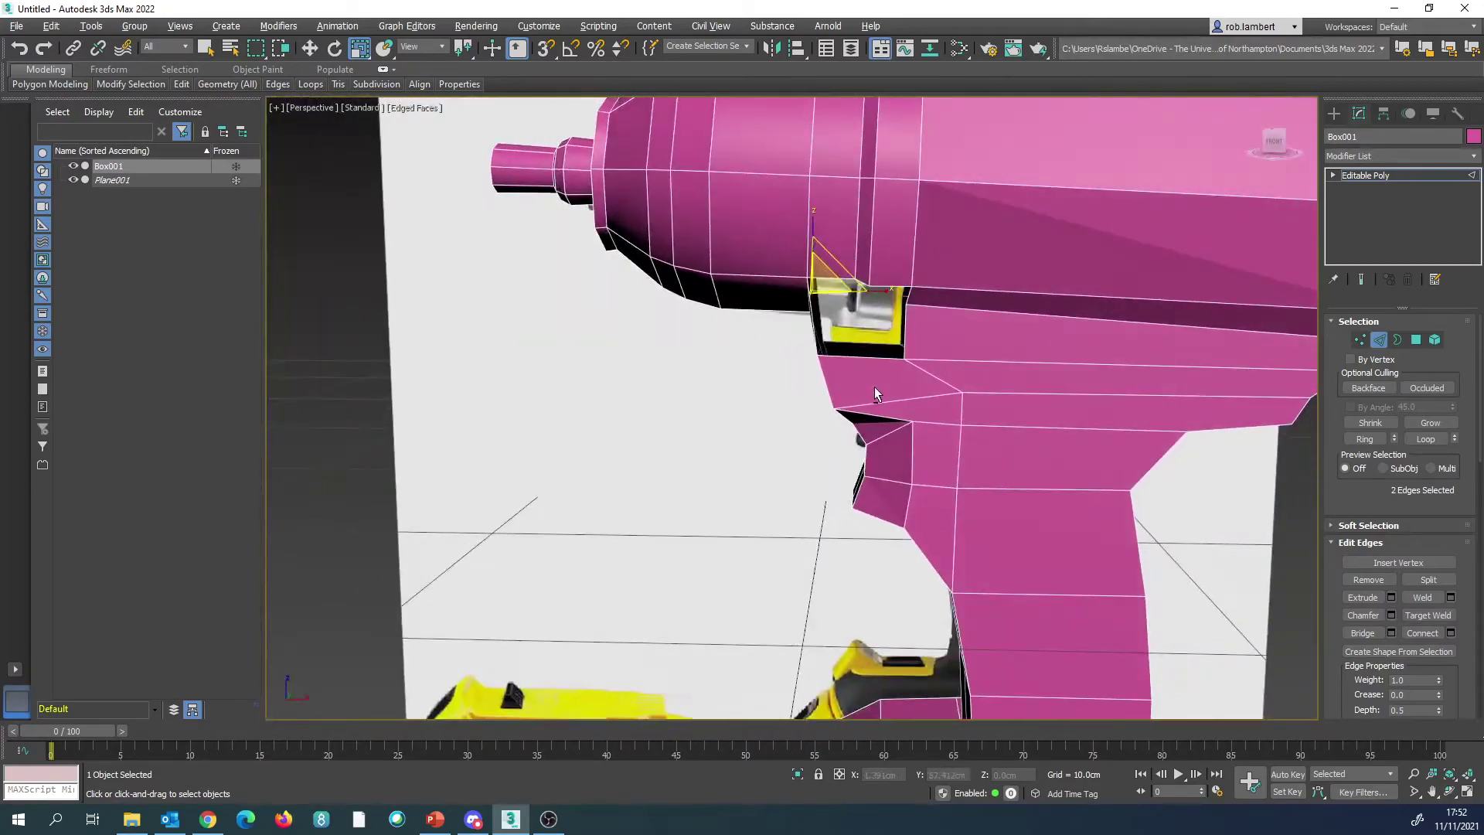
alt+middle_drag(880, 331, 804, 293)
scroll(907, 341, up, 3)
mouse_move(807, 350)
alt+middle_down()
mouse_move(858, 332)
mouse_move(821, 325)
alt+middle_up()
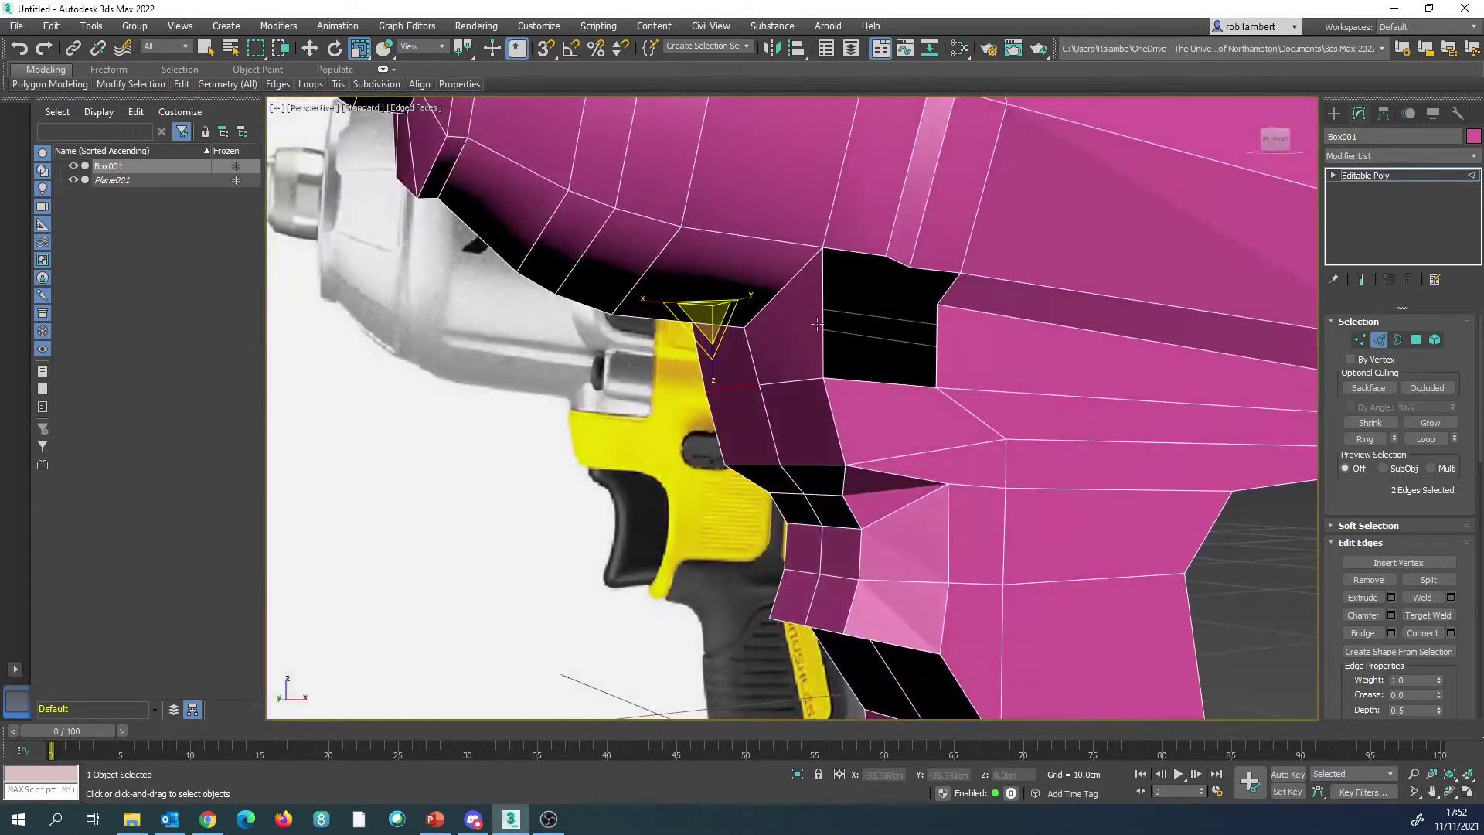
click(821, 328)
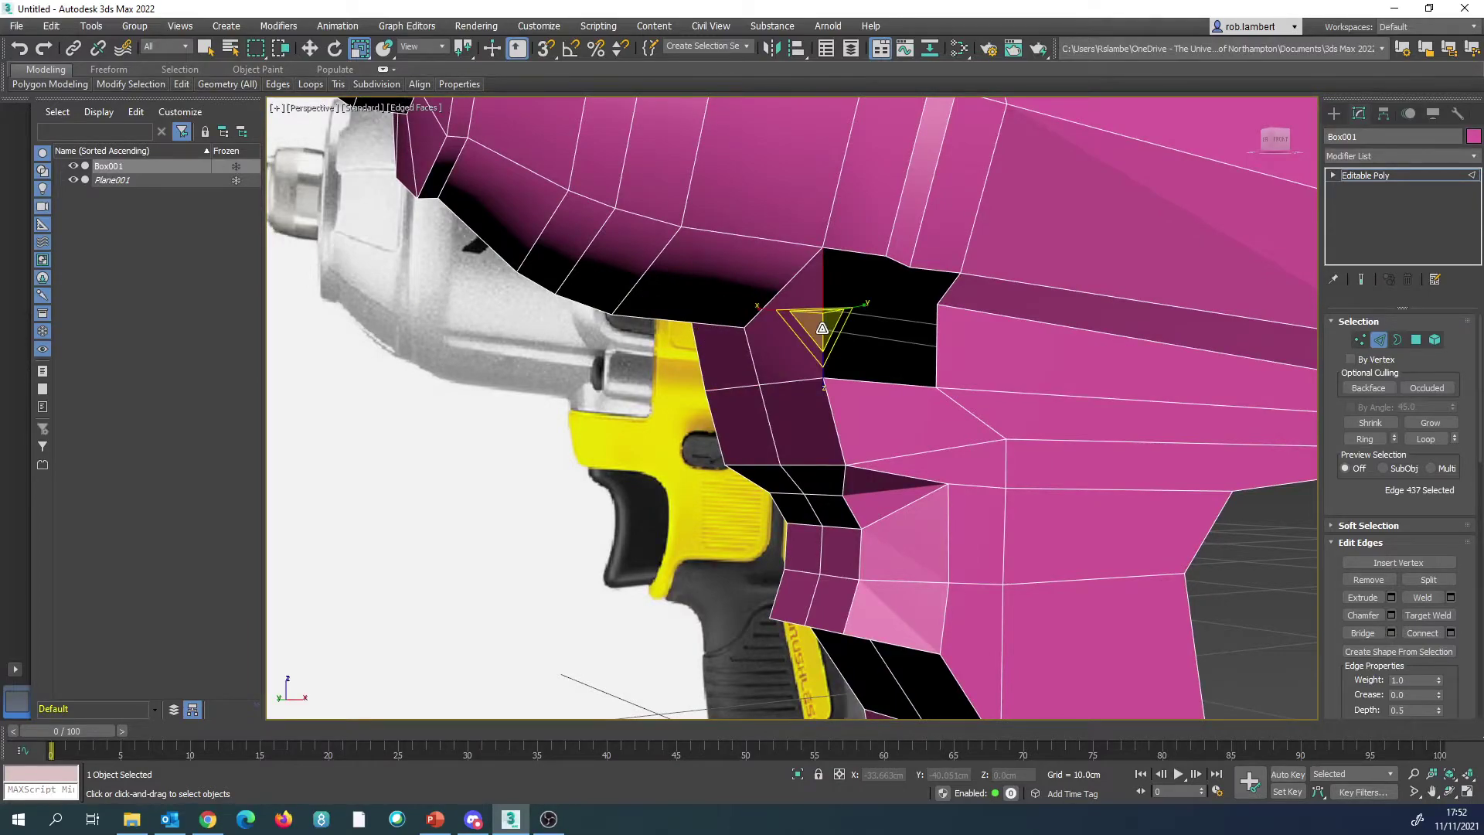
click(1358, 439)
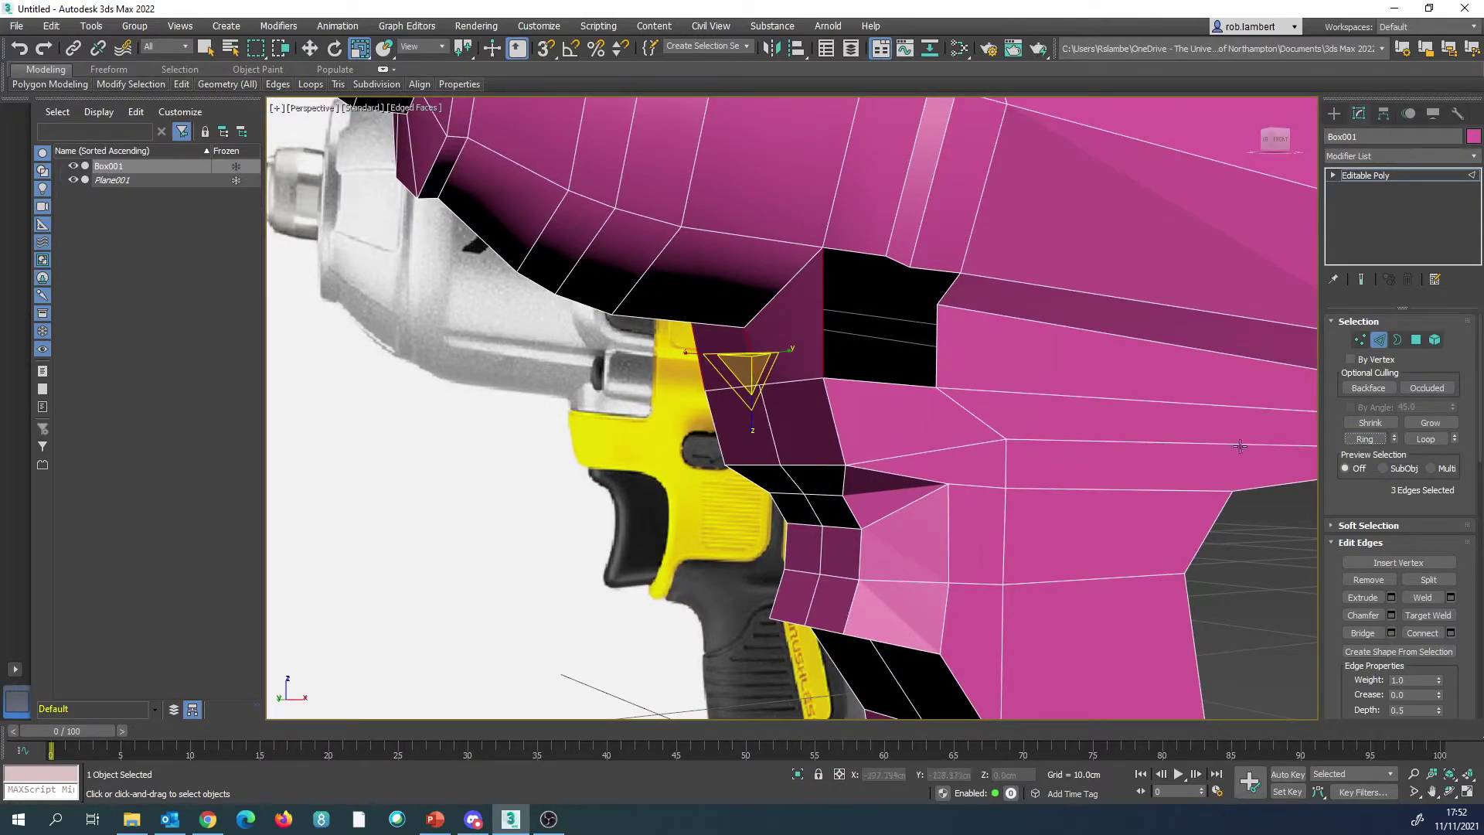
click(1451, 633)
click(800, 484)
alt+middle_drag(931, 391, 875, 388)
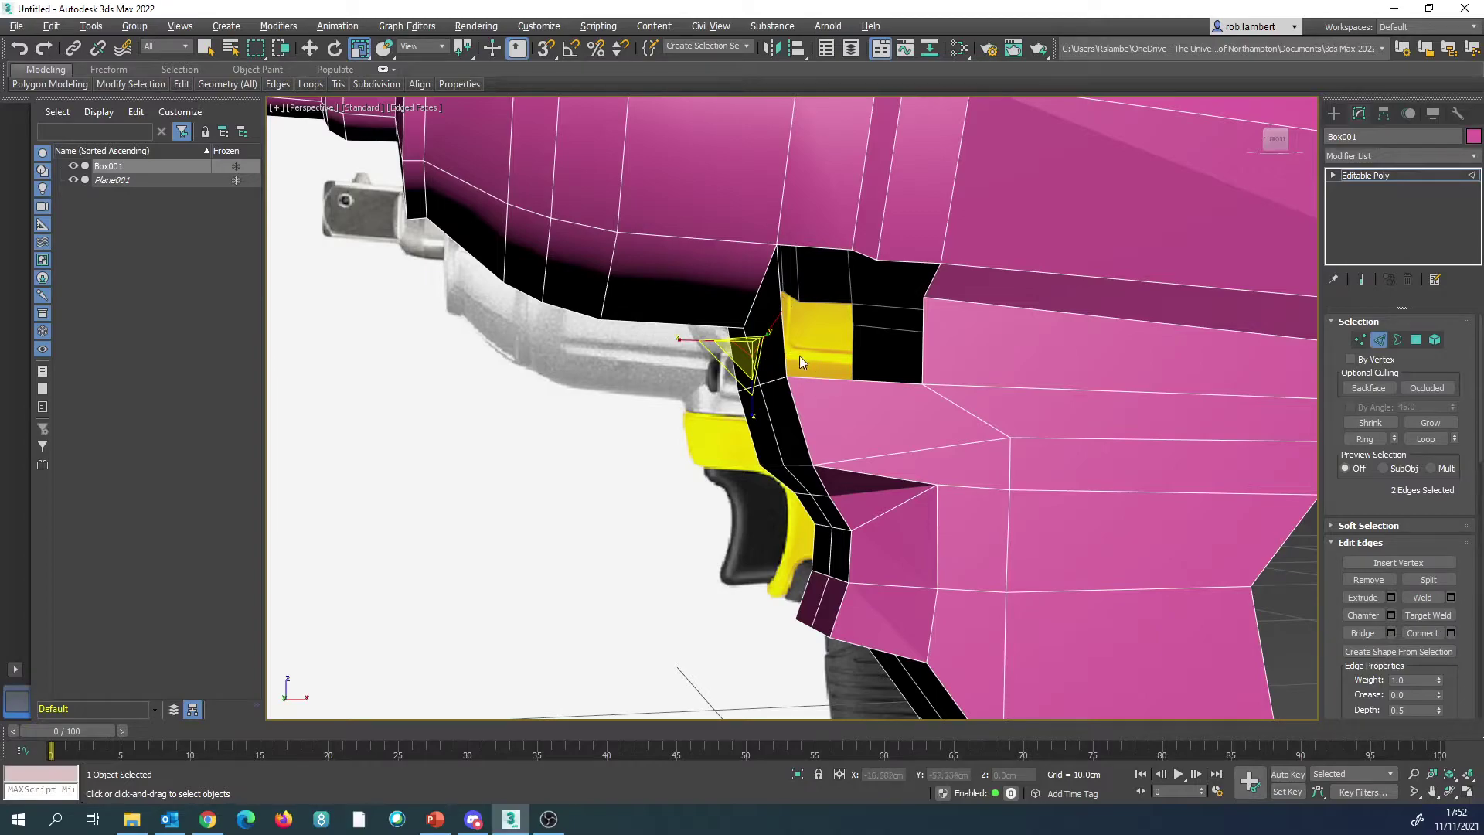
alt+middle_drag(800, 352, 811, 331)
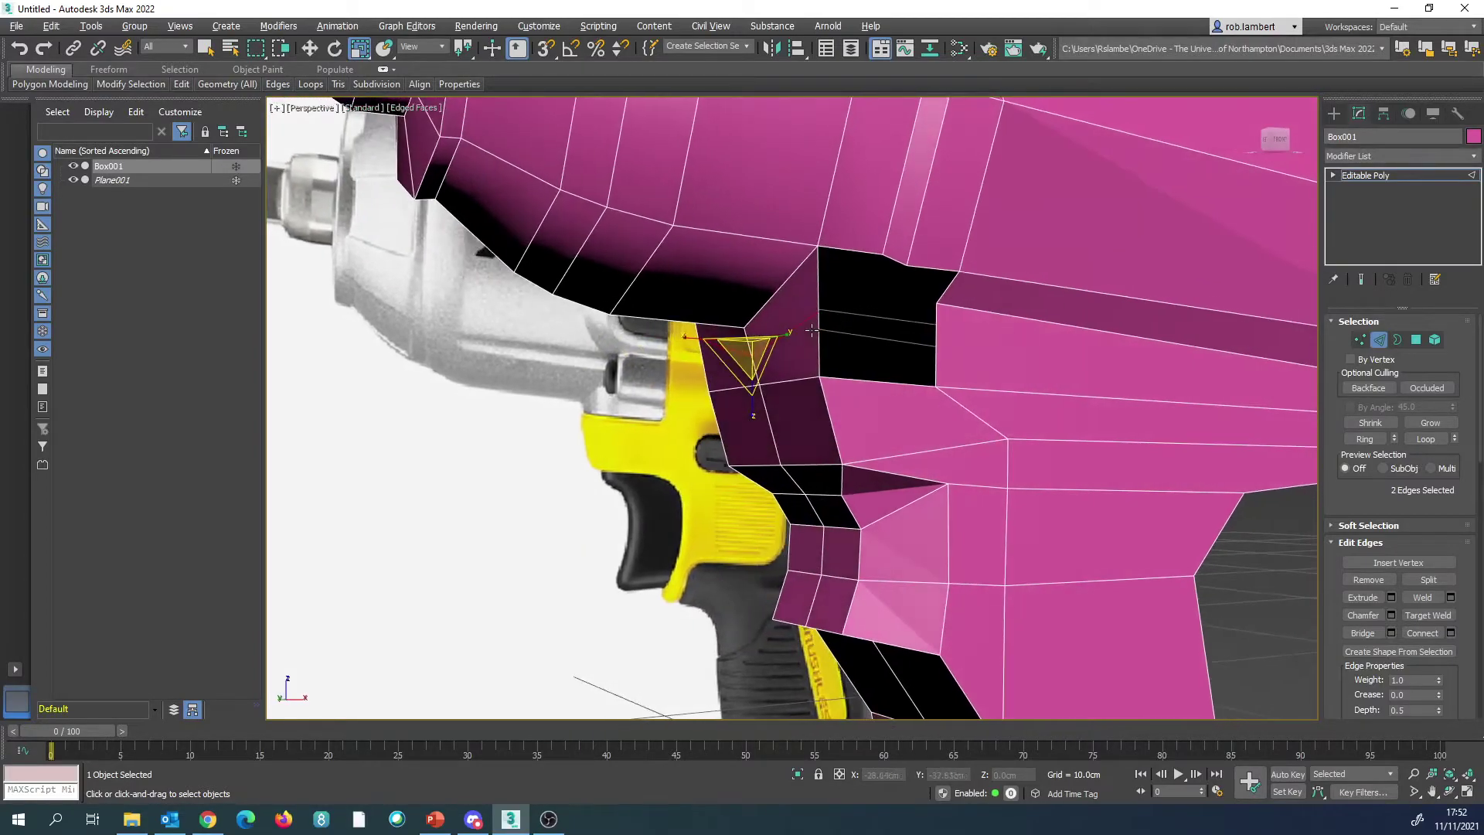
Step: Select the upper ring of upright edges on the faces beneath the nose and connect it with 1 segment
click(816, 289)
click(1365, 438)
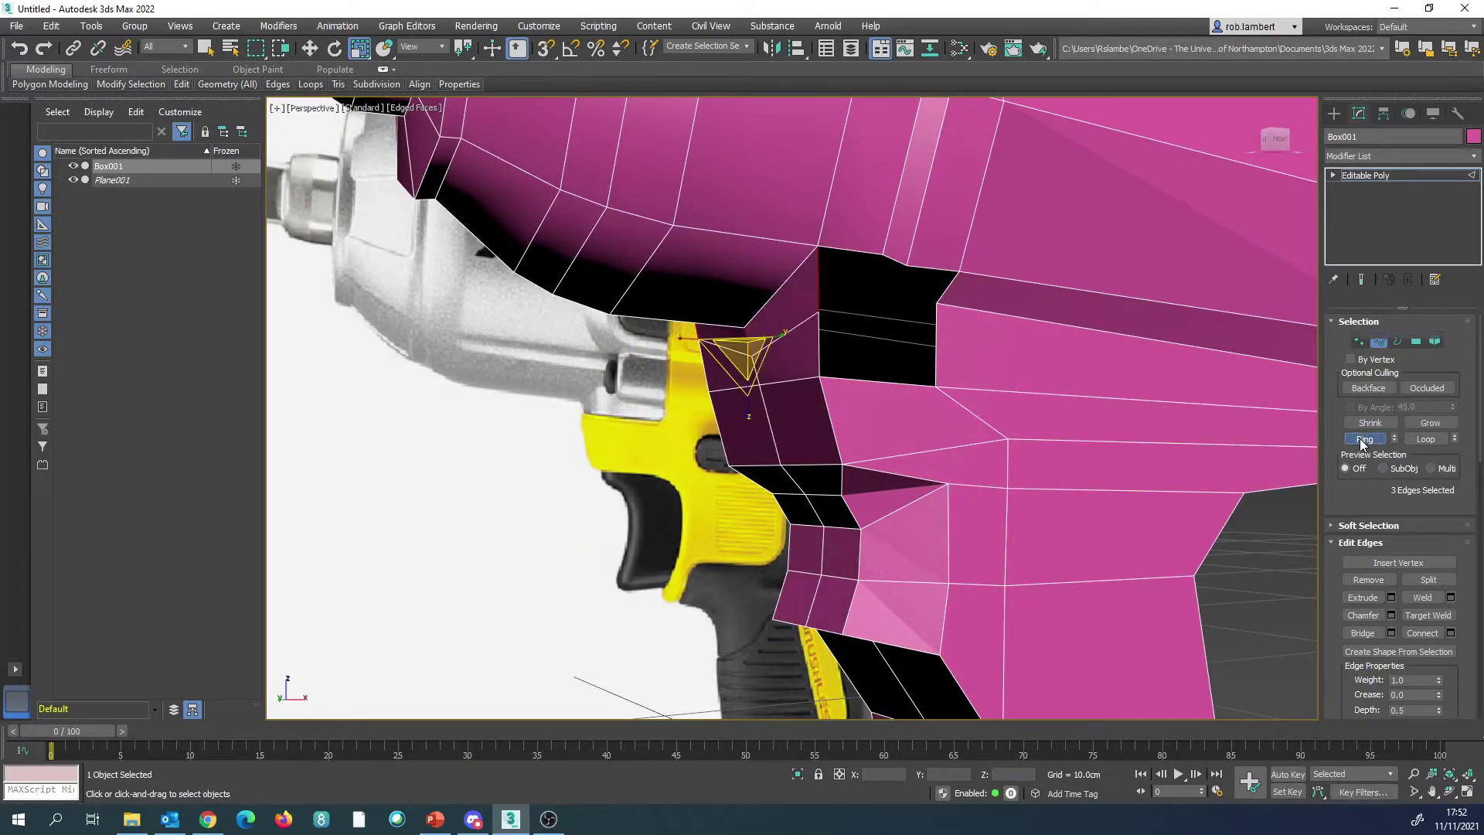
click(1450, 633)
click(801, 484)
Step: Bridge the side gap between the upright edges beneath the nose and the handle on both sides of the tool
alt+middle_drag(835, 288, 911, 286)
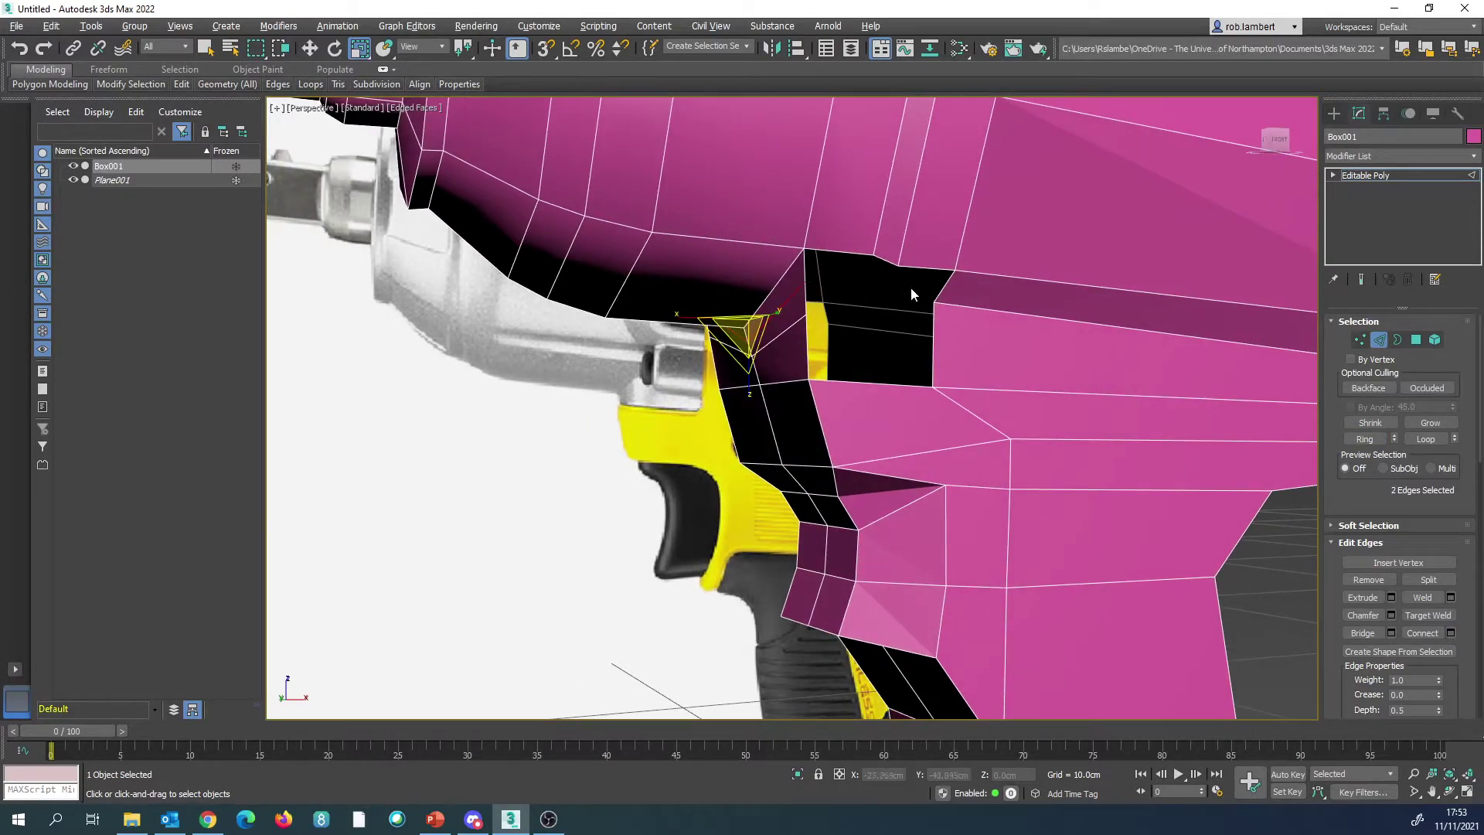
click(933, 345)
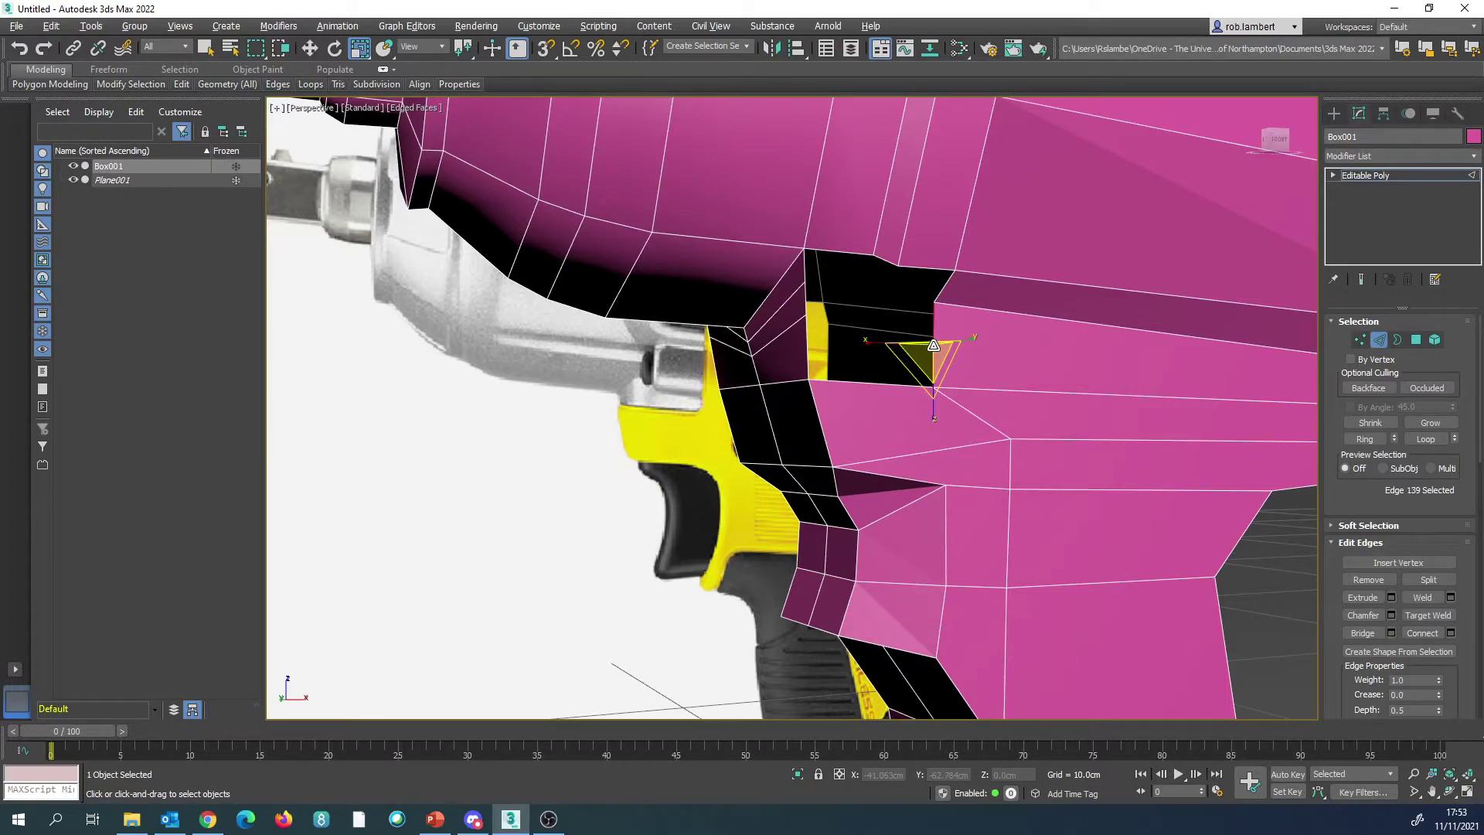
click(1366, 635)
alt+middle_drag(925, 303, 1000, 331)
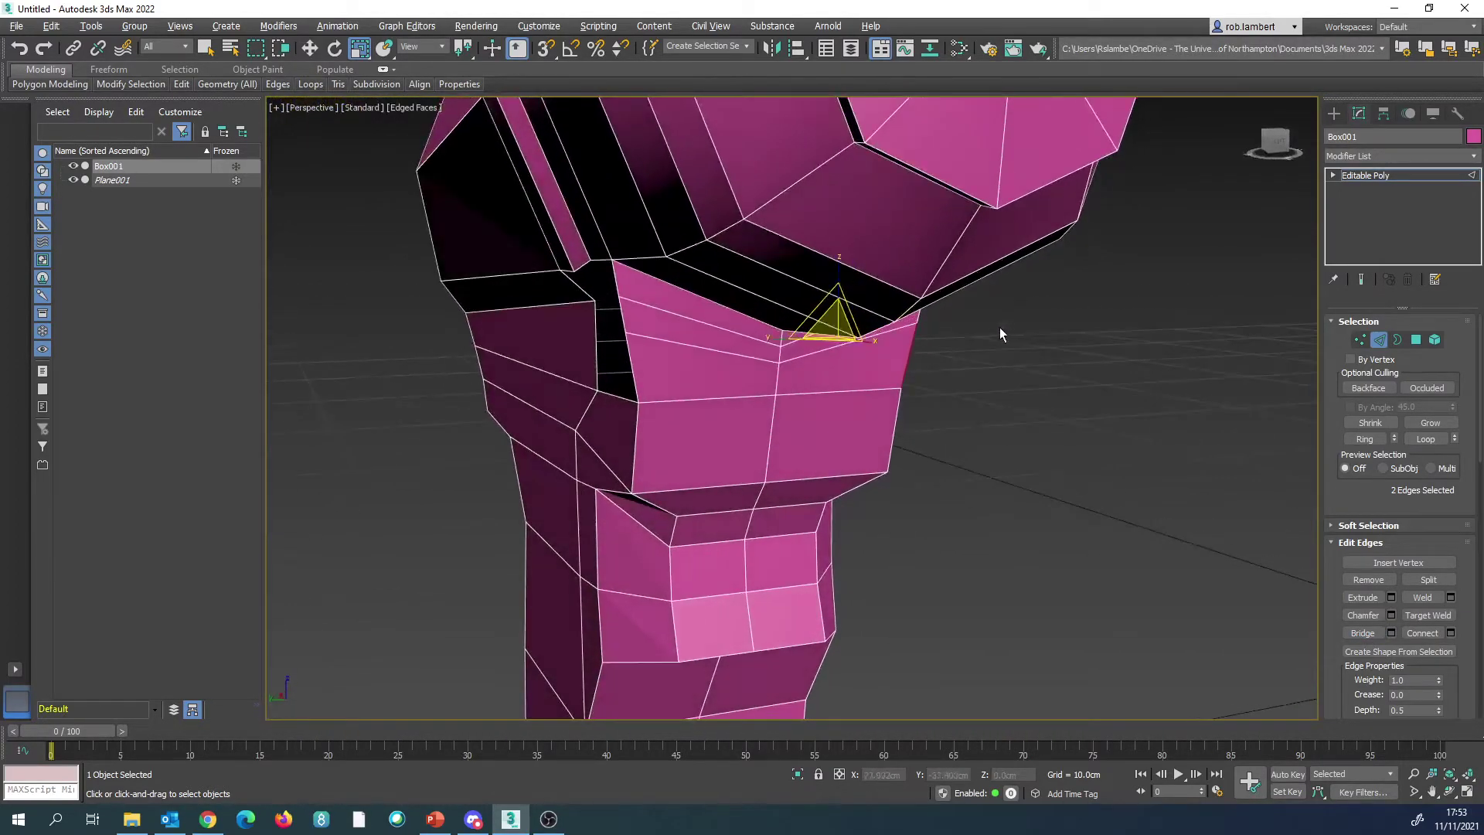
click(596, 345)
click(1379, 634)
Step: Select the edge ring running along the handle's sides behind the trigger area and connect it with 1 segment
alt+middle_drag(971, 363, 752, 319)
scroll(786, 282, down, 4)
scroll(762, 354, down, 3)
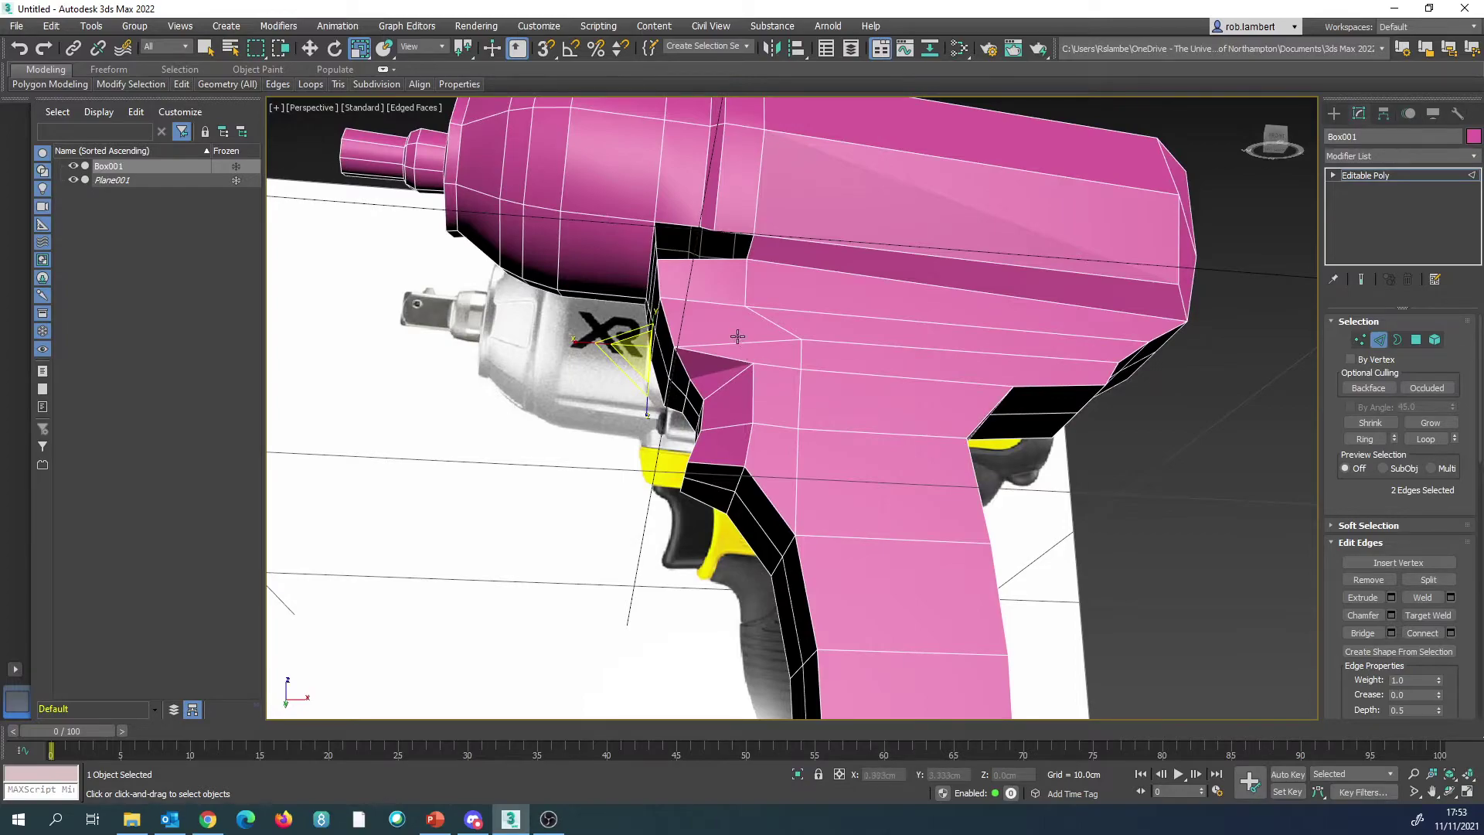
click(738, 338)
alt+middle_drag(727, 313, 736, 338)
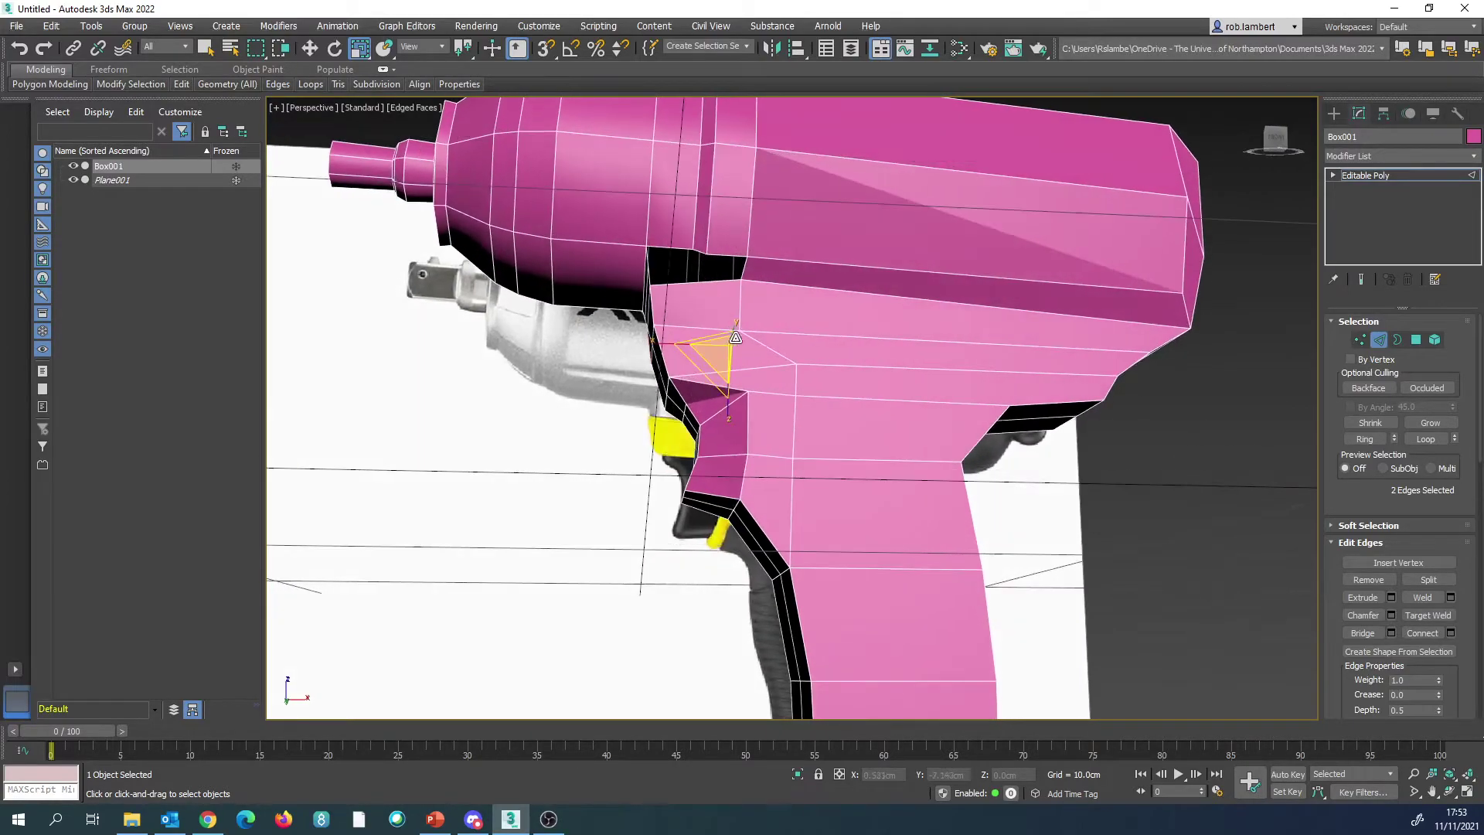
click(765, 530)
click(1365, 438)
click(1450, 633)
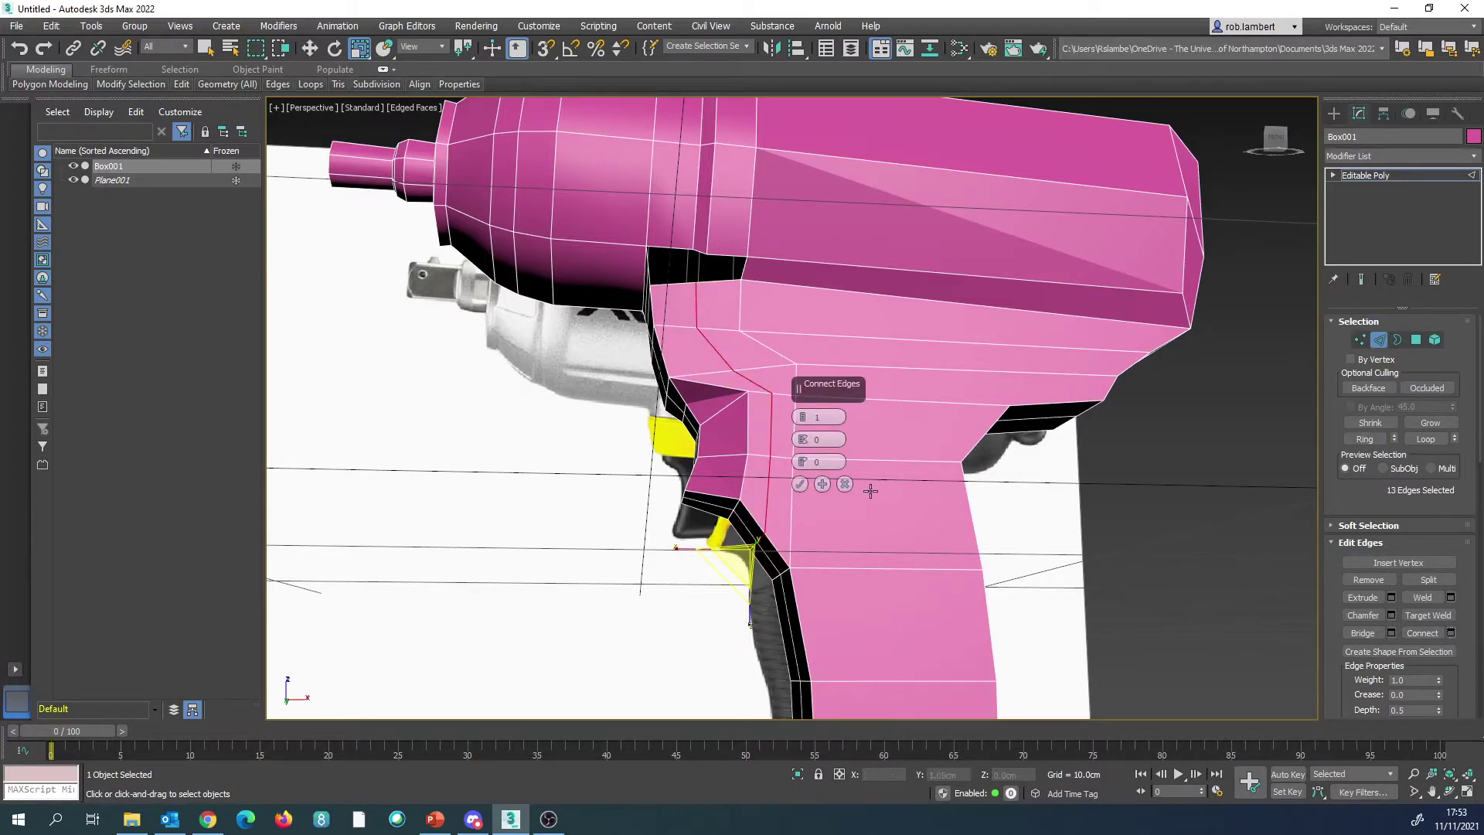
click(800, 484)
Step: Bridge the rear edge pair of the remaining gap between the collar's underside and the handle top
click(726, 267)
ctrl+click(731, 262)
click(1363, 633)
Step: Select the ring through the front part of the handle's upper side edge and connect it with 1 segment
alt+middle_drag(766, 306, 804, 342)
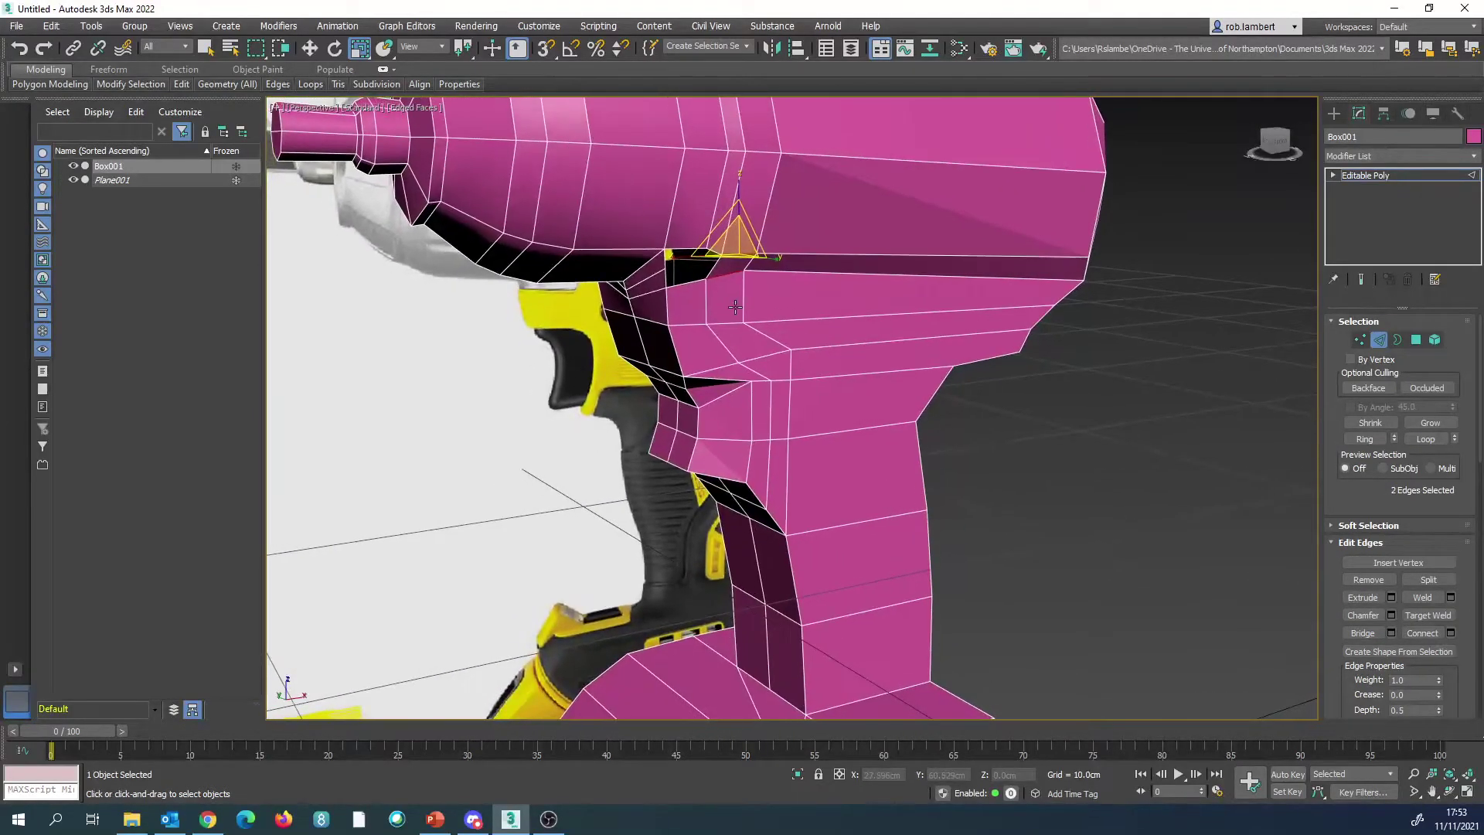
scroll(693, 307, up, 2)
click(664, 270)
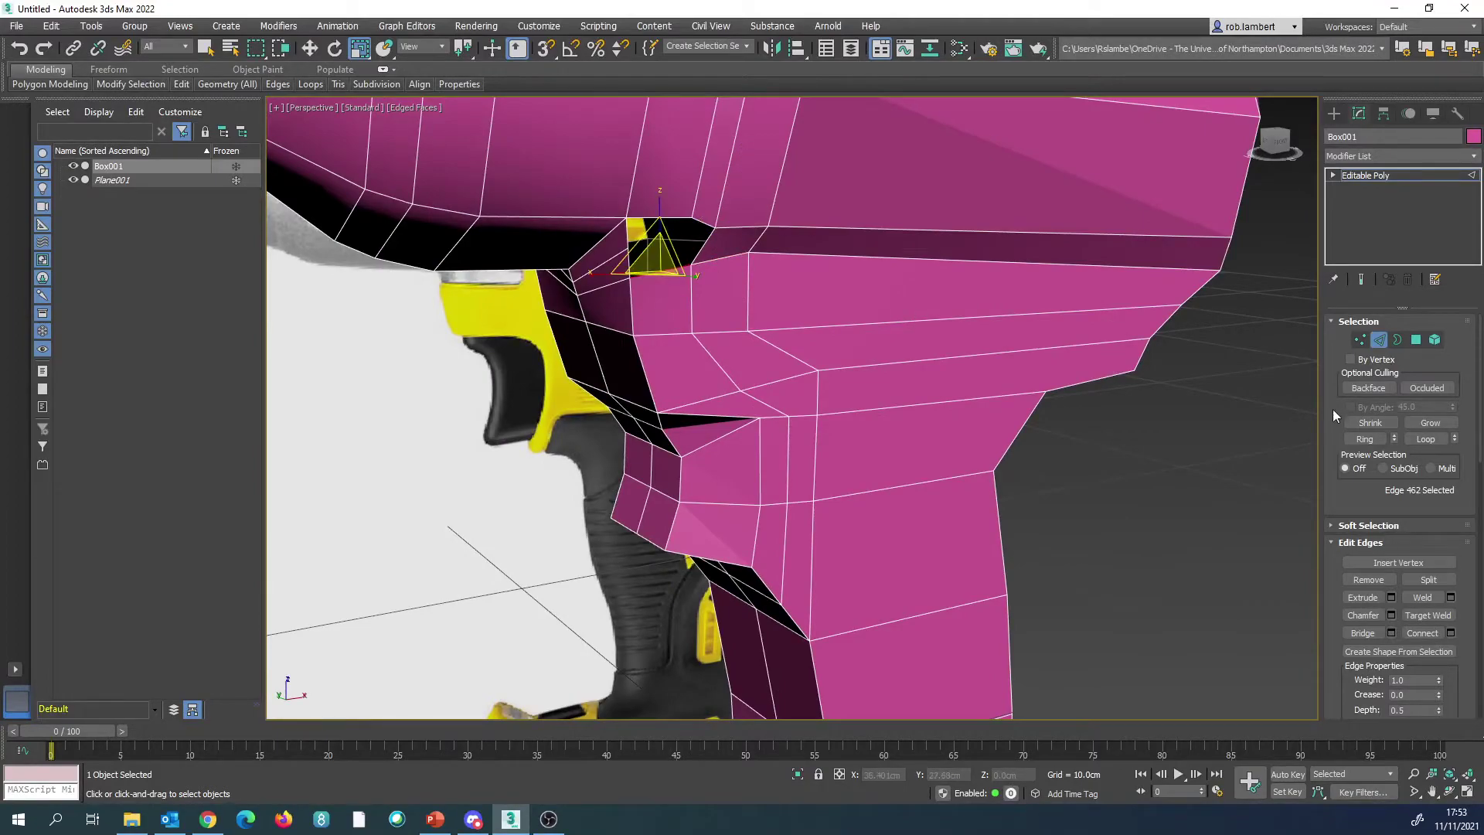
click(1371, 438)
alt+middle_drag(850, 391, 867, 353)
click(1451, 632)
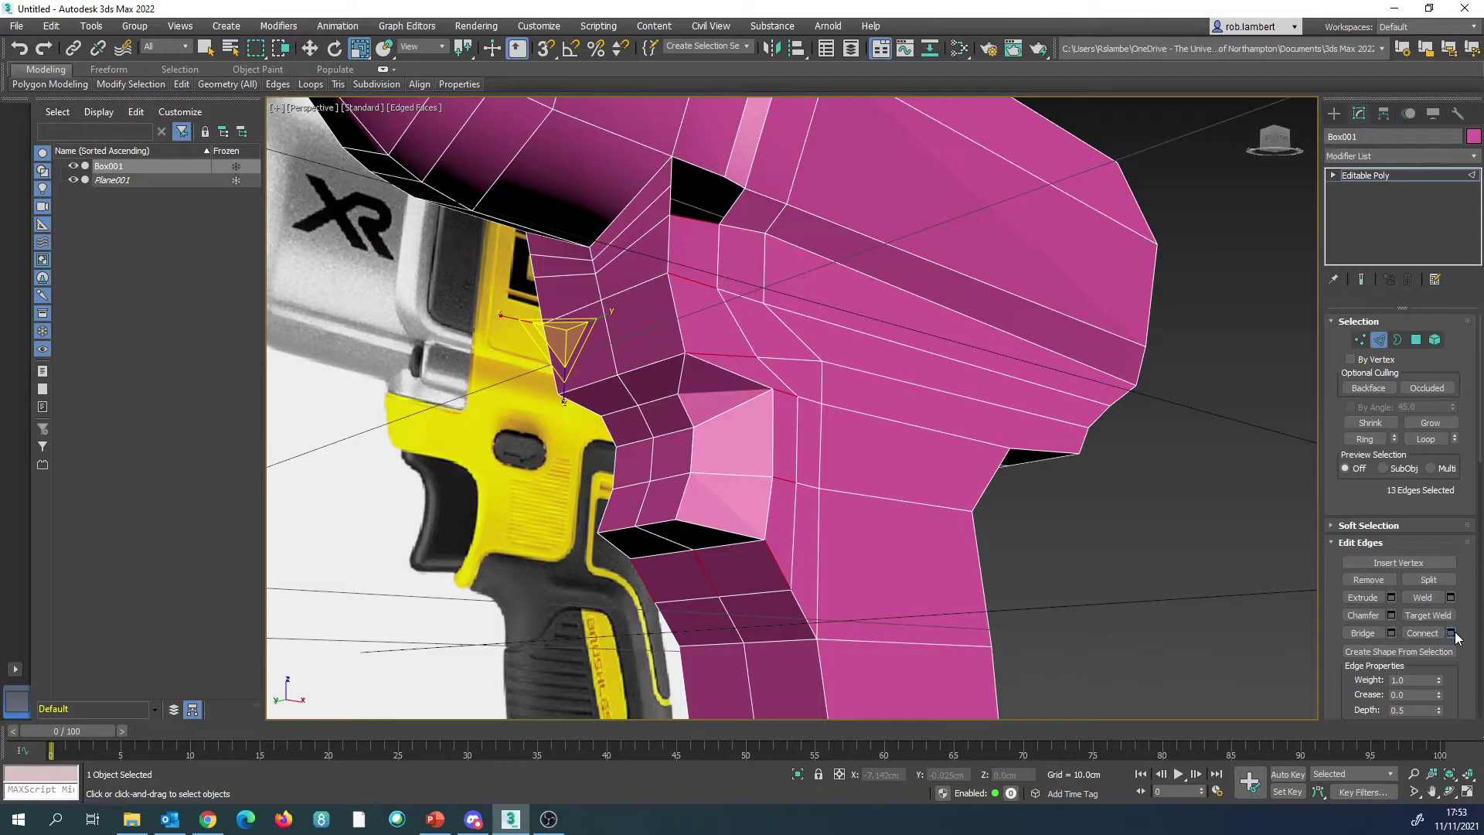
click(801, 484)
Step: Bridge the middle edge pair between the collar's underside and the handle's newly divided top edge
alt+middle_drag(742, 240, 684, 226)
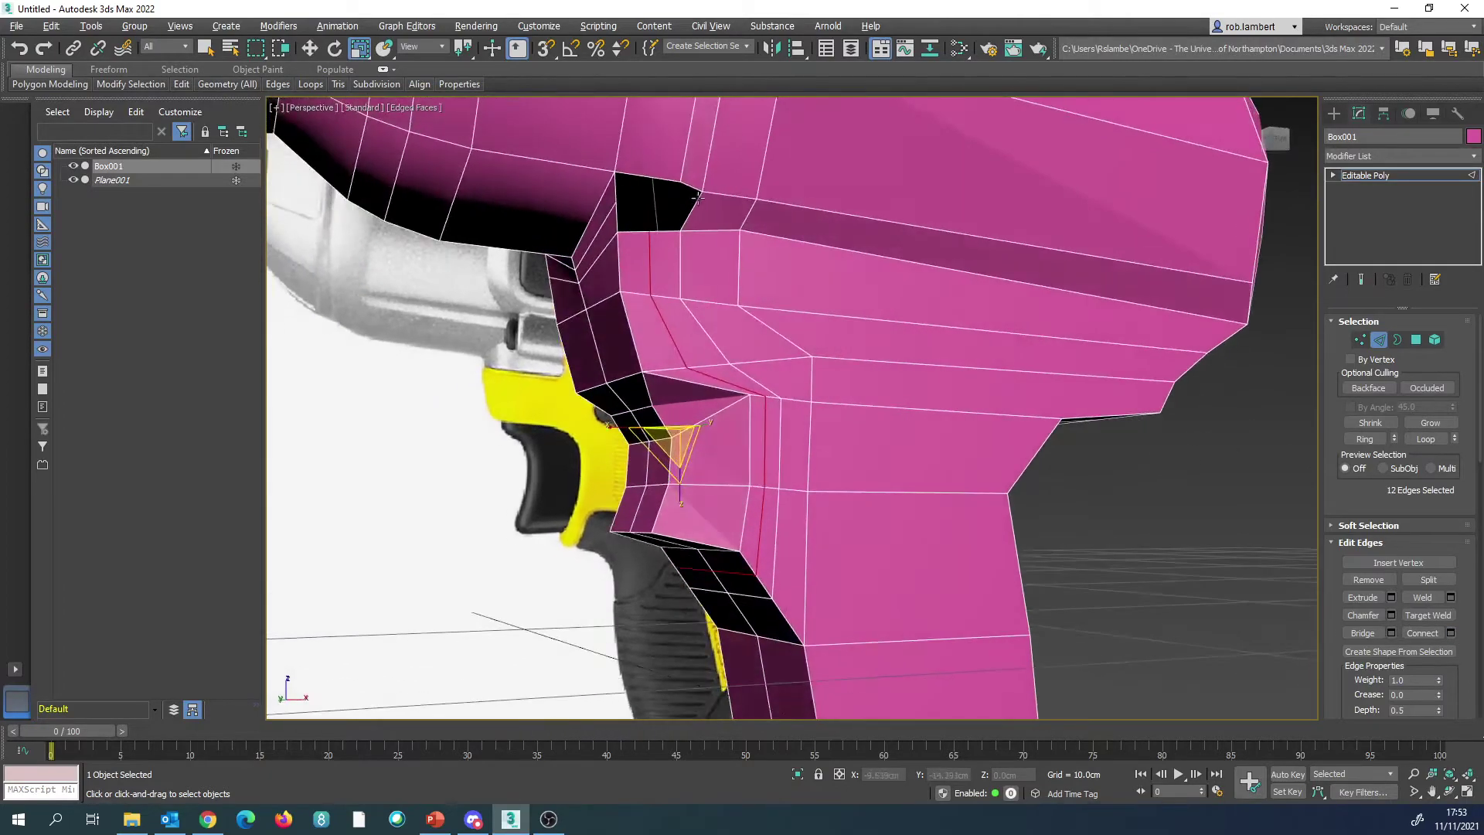
click(694, 188)
ctrl+click(668, 233)
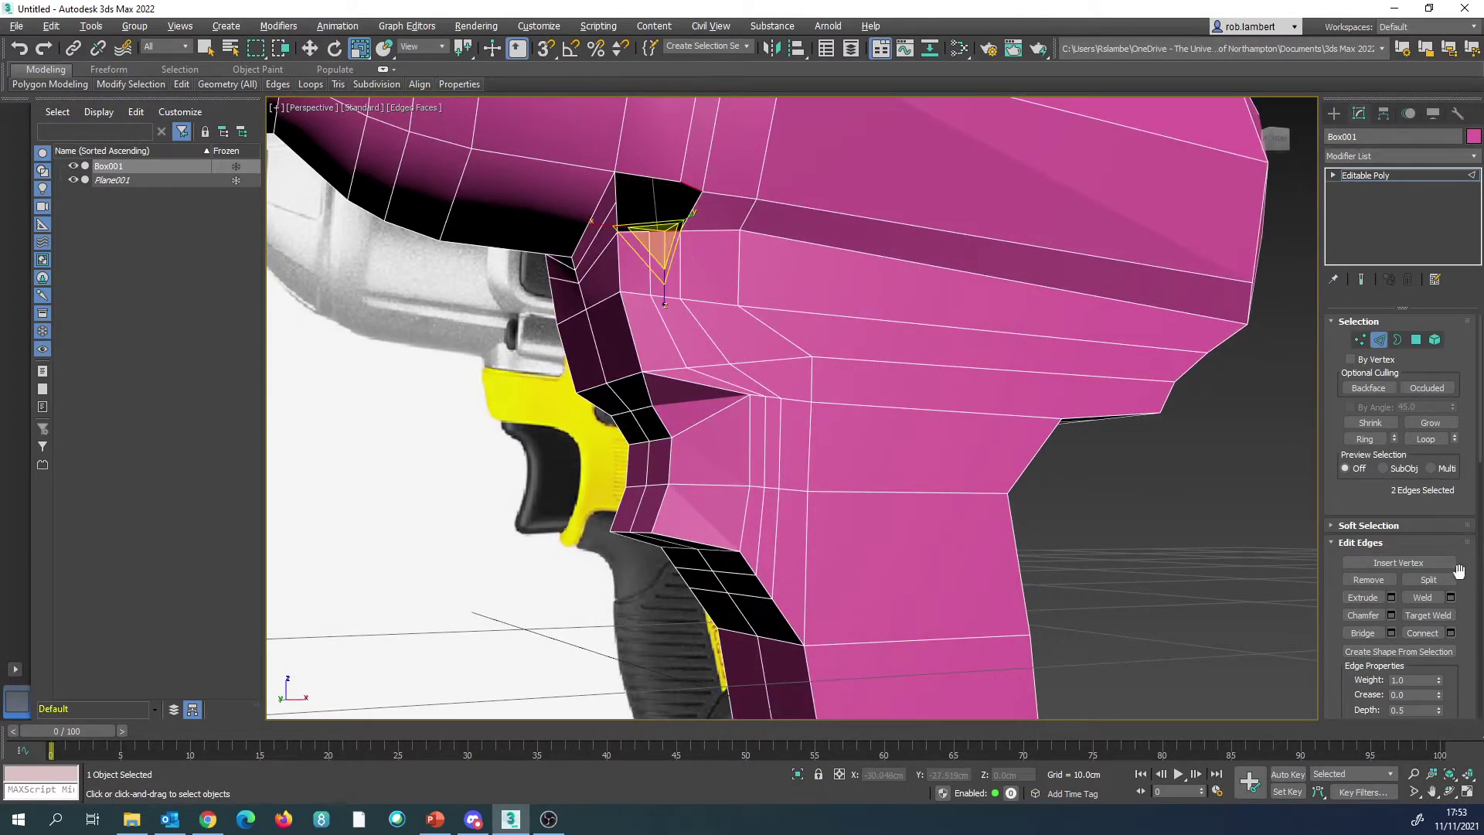
click(1362, 632)
Step: Bridge the three matching edge pairs between the collar's underside and the handle top on the opposite side
alt+middle_drag(657, 251, 800, 263)
click(384, 175)
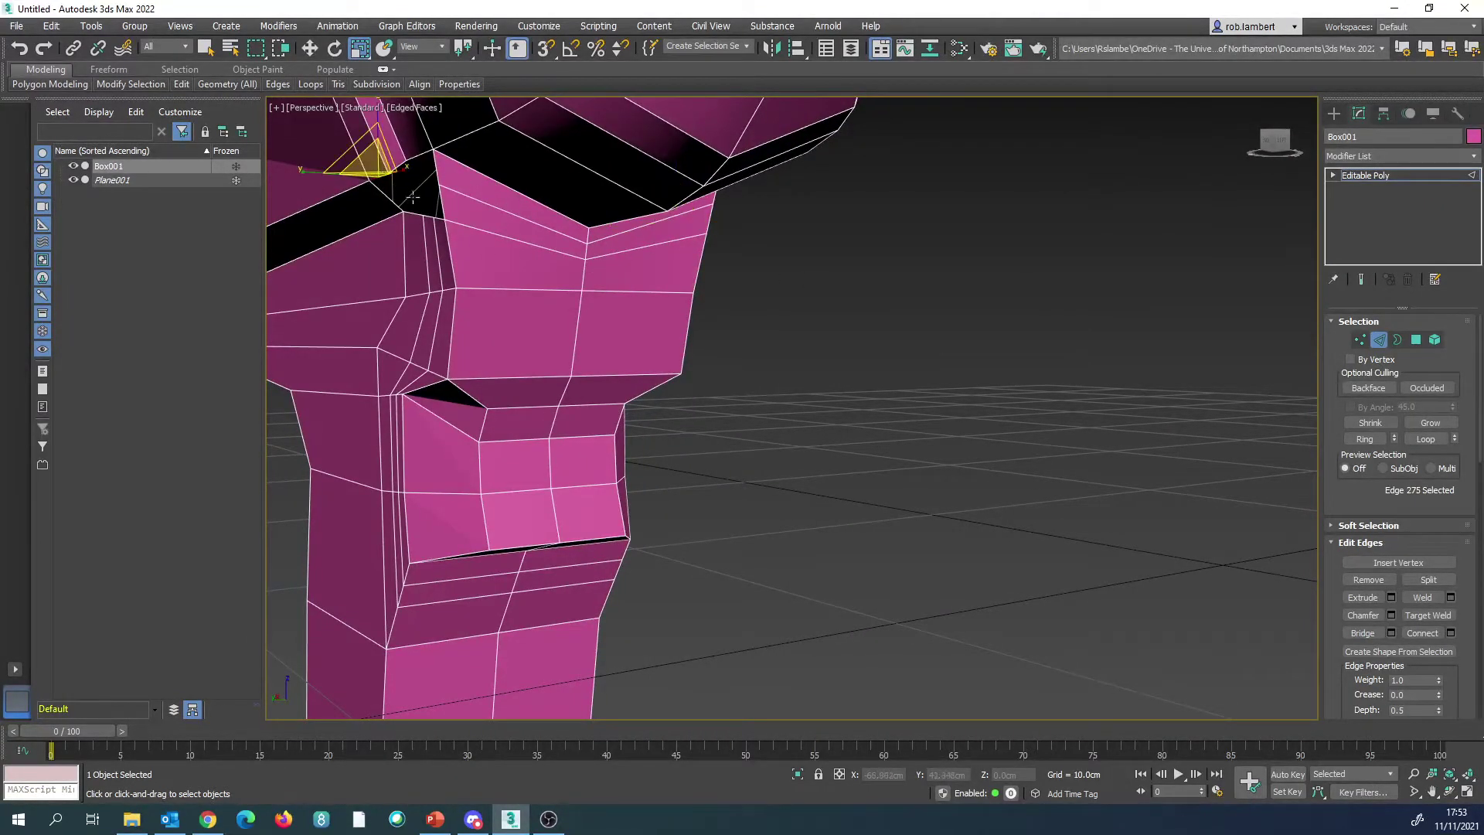
ctrl+click(412, 211)
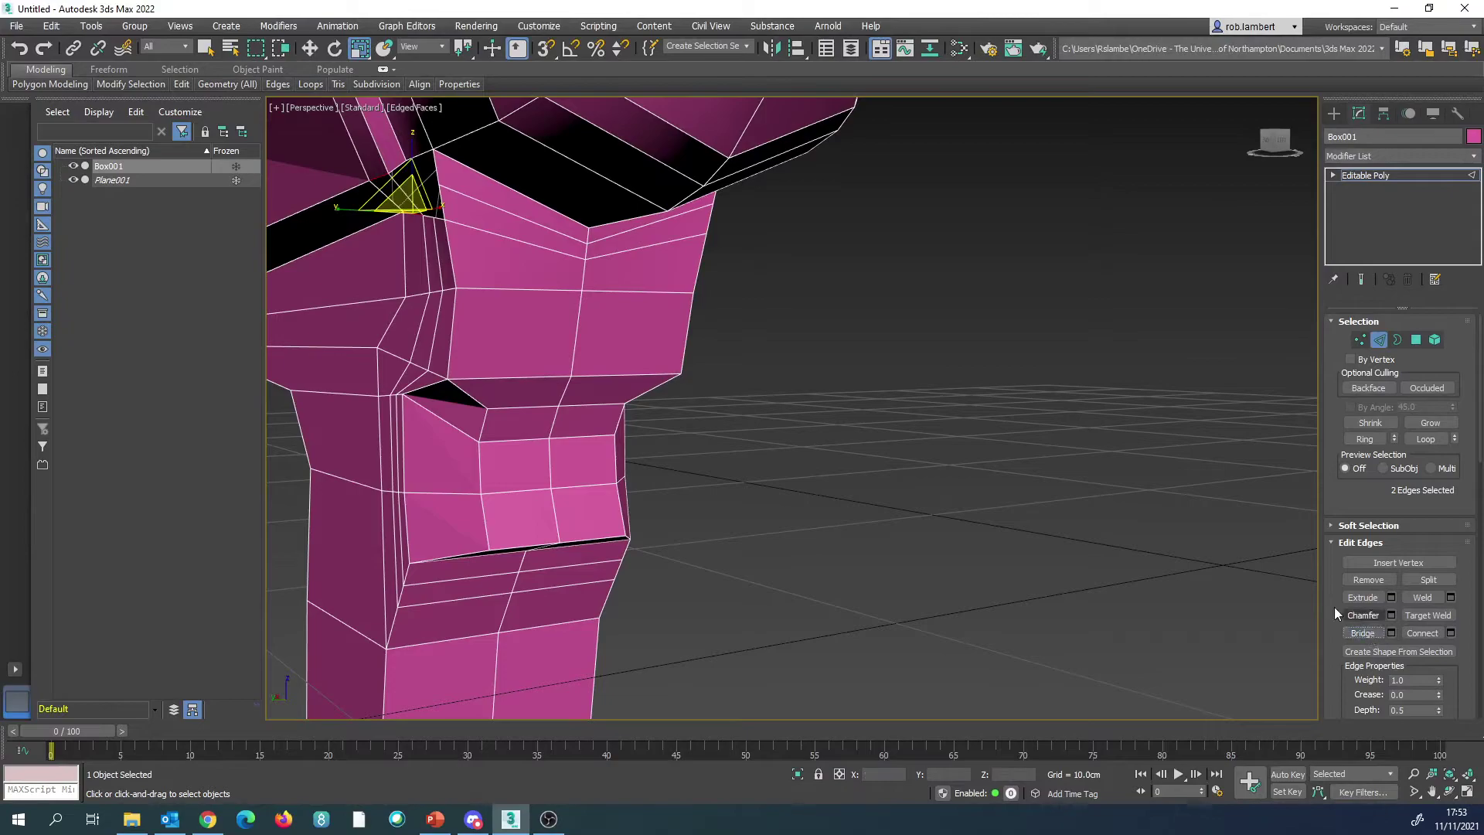
click(399, 170)
middle_drag(428, 168, 488, 215)
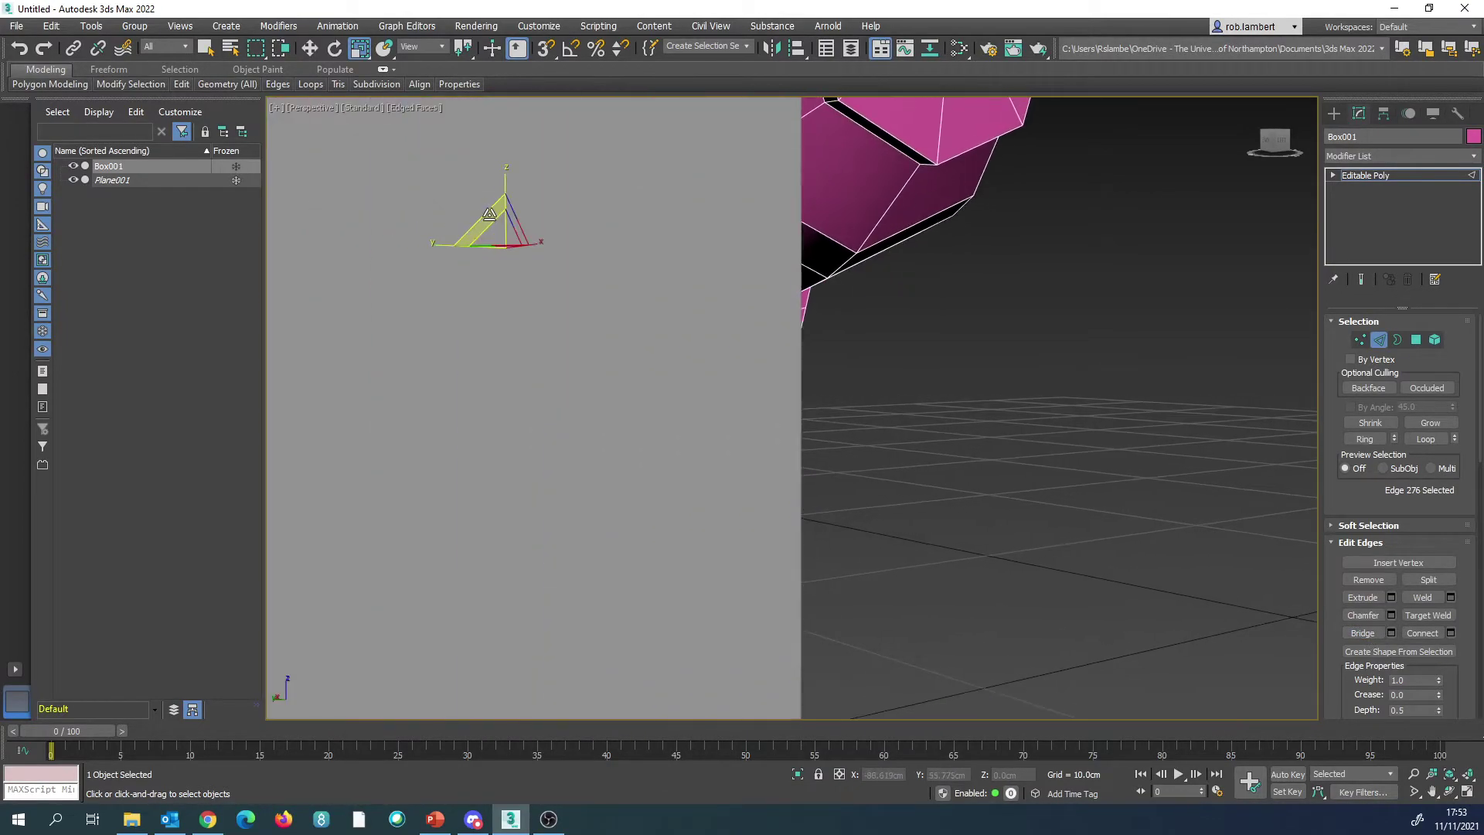
scroll(487, 215, up, 2)
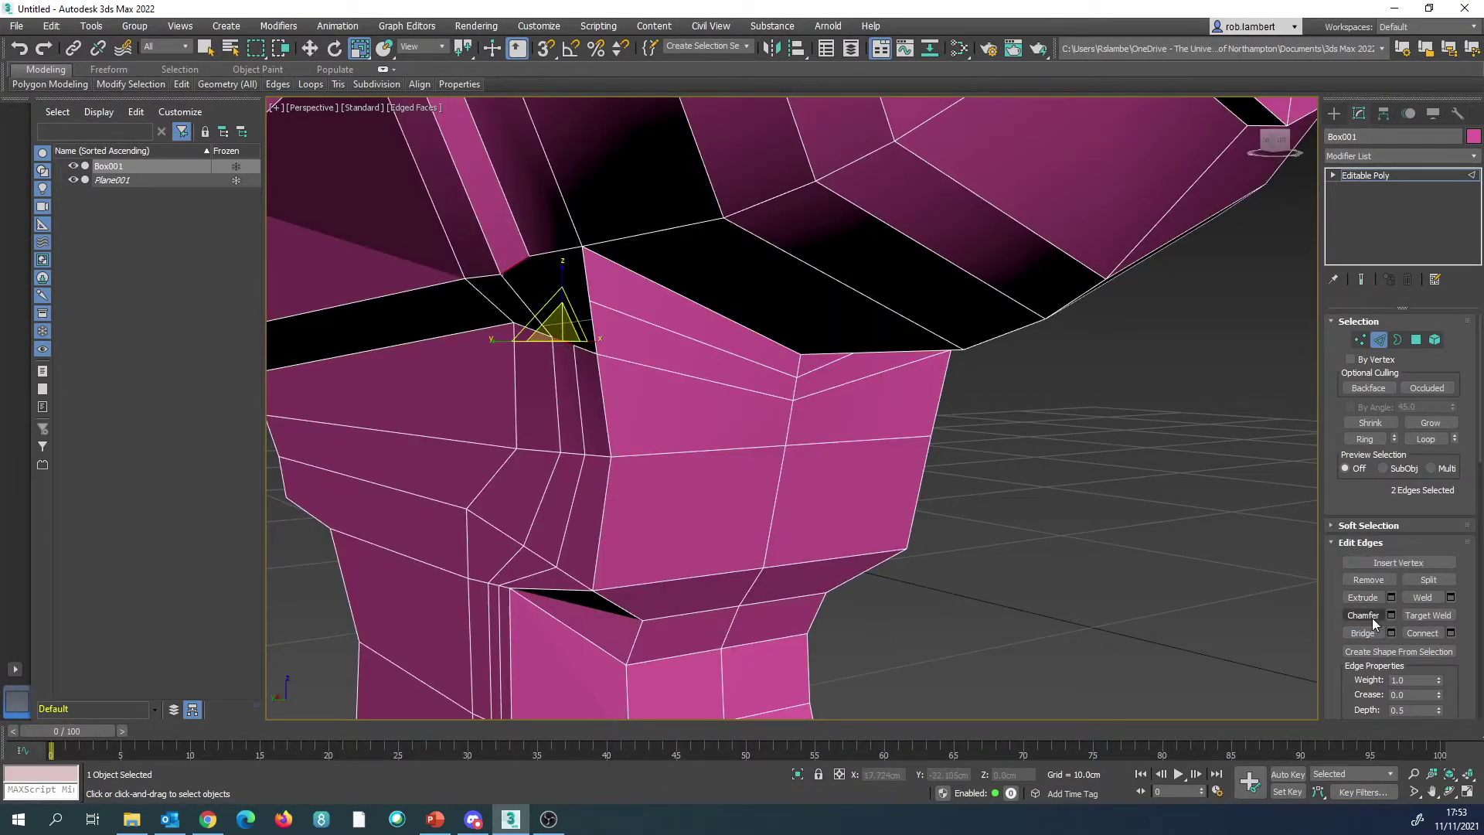
click(1363, 632)
alt+middle_drag(611, 282, 619, 276)
scroll(619, 276, up, 1)
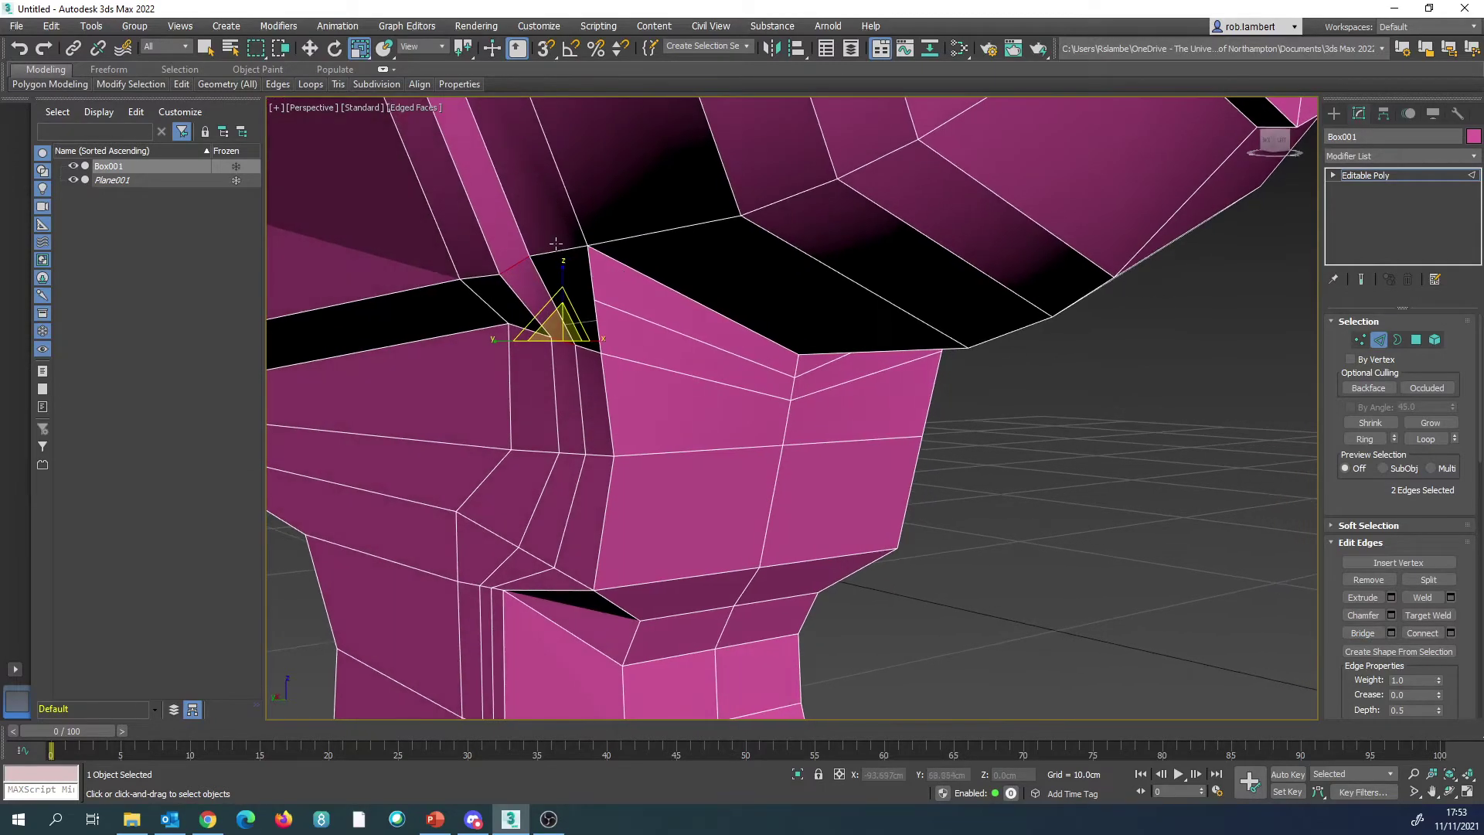
click(558, 249)
click(1362, 633)
Step: Return to the first side and bridge the last front edge pair between the nose's underside and the handle top
scroll(854, 346, down, 6)
alt+middle_drag(853, 346, 776, 349)
scroll(776, 349, up, 5)
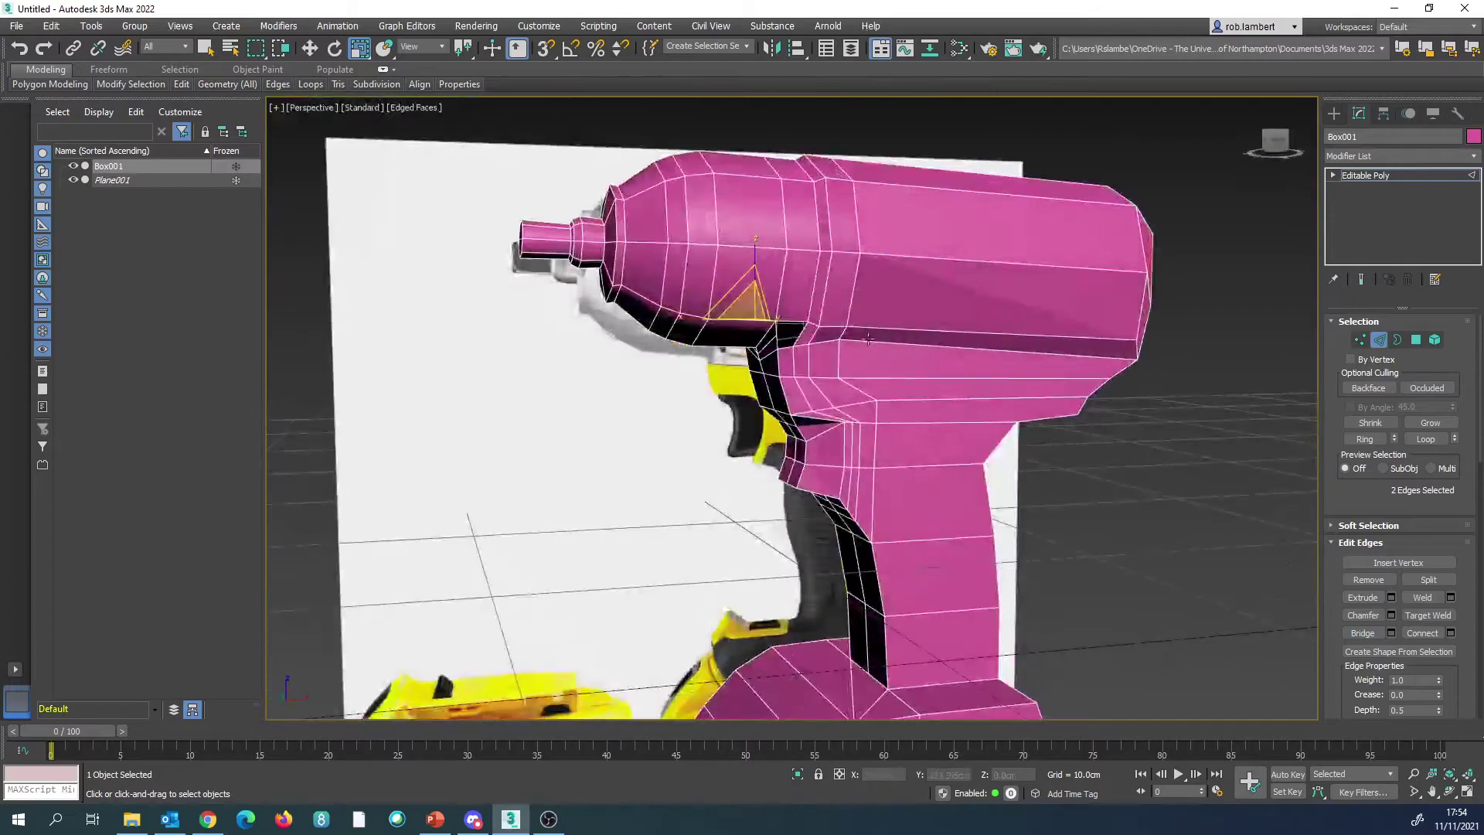
click(786, 352)
click(1360, 633)
Step: Examine the whole model from several sides, checking the closed gaps and the handle's transition into the battery base
mouse_move(874, 356)
alt+middle_down()
mouse_move(895, 354)
mouse_move(858, 363)
alt+middle_up()
scroll(857, 363, down, 8)
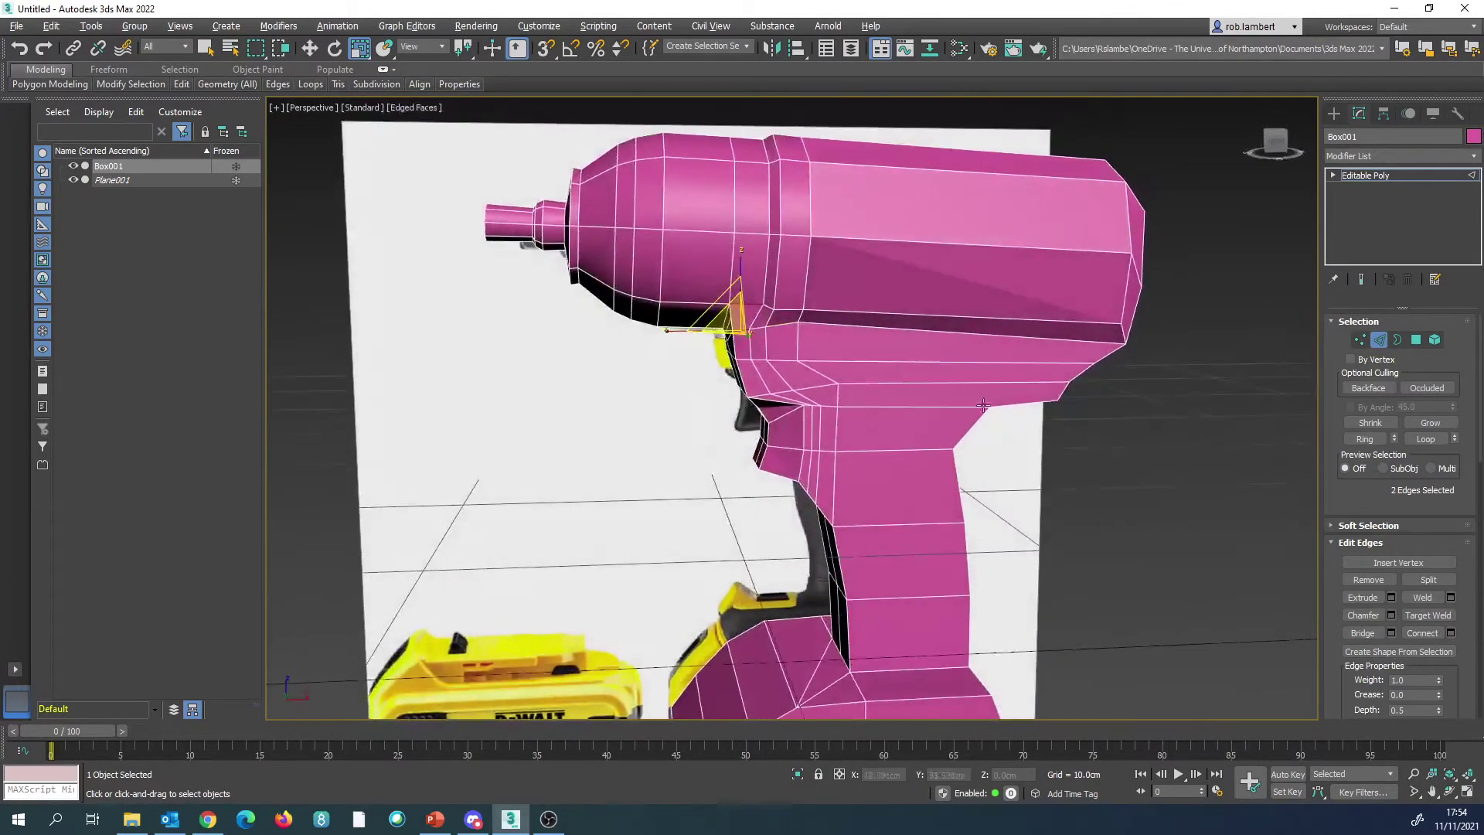
scroll(836, 310, up, 8)
alt+middle_drag(836, 310, 943, 273)
scroll(848, 301, down, 5)
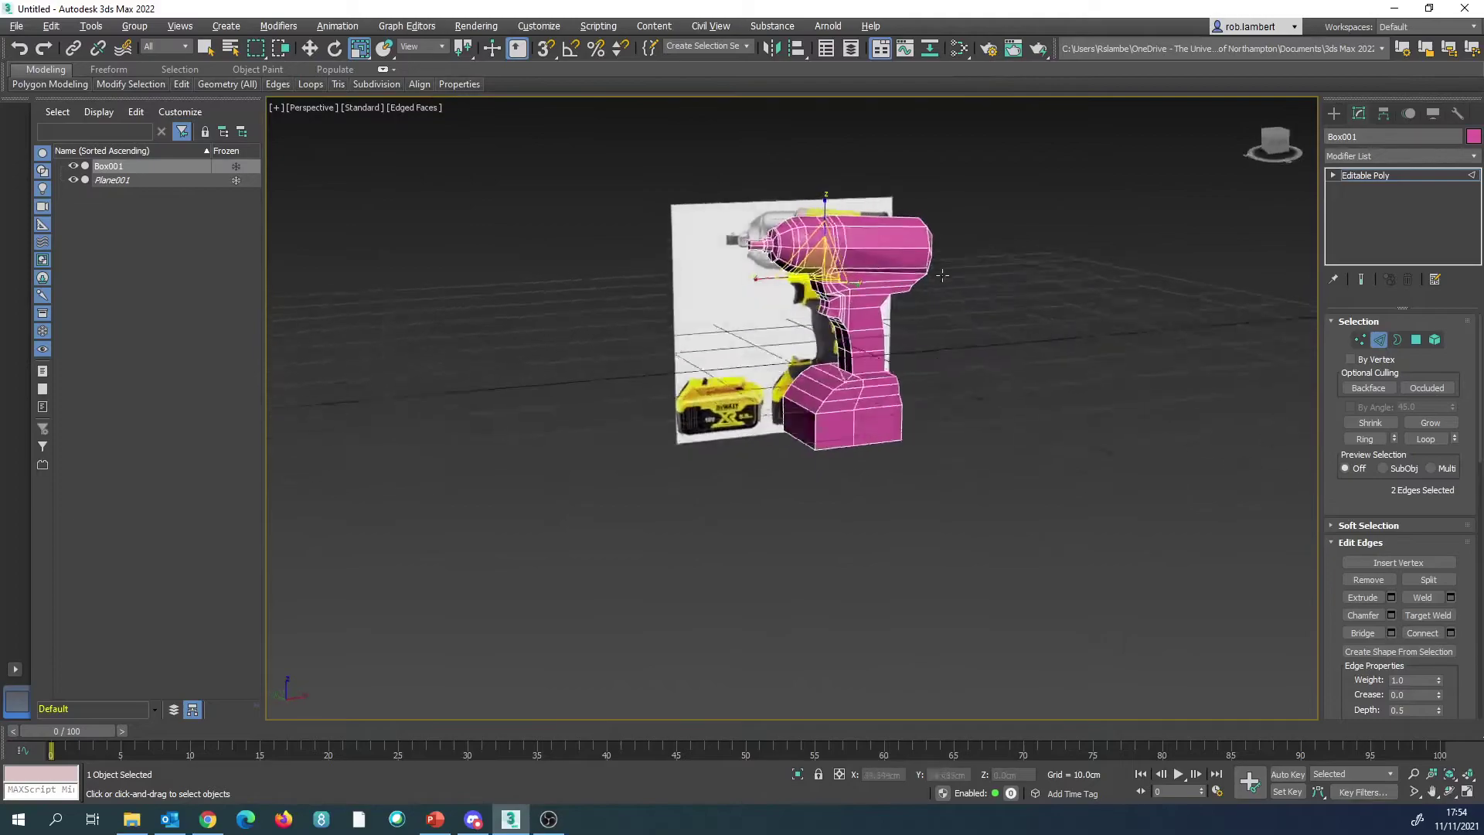
scroll(873, 270, up, 6)
middle_drag(902, 398, 889, 344)
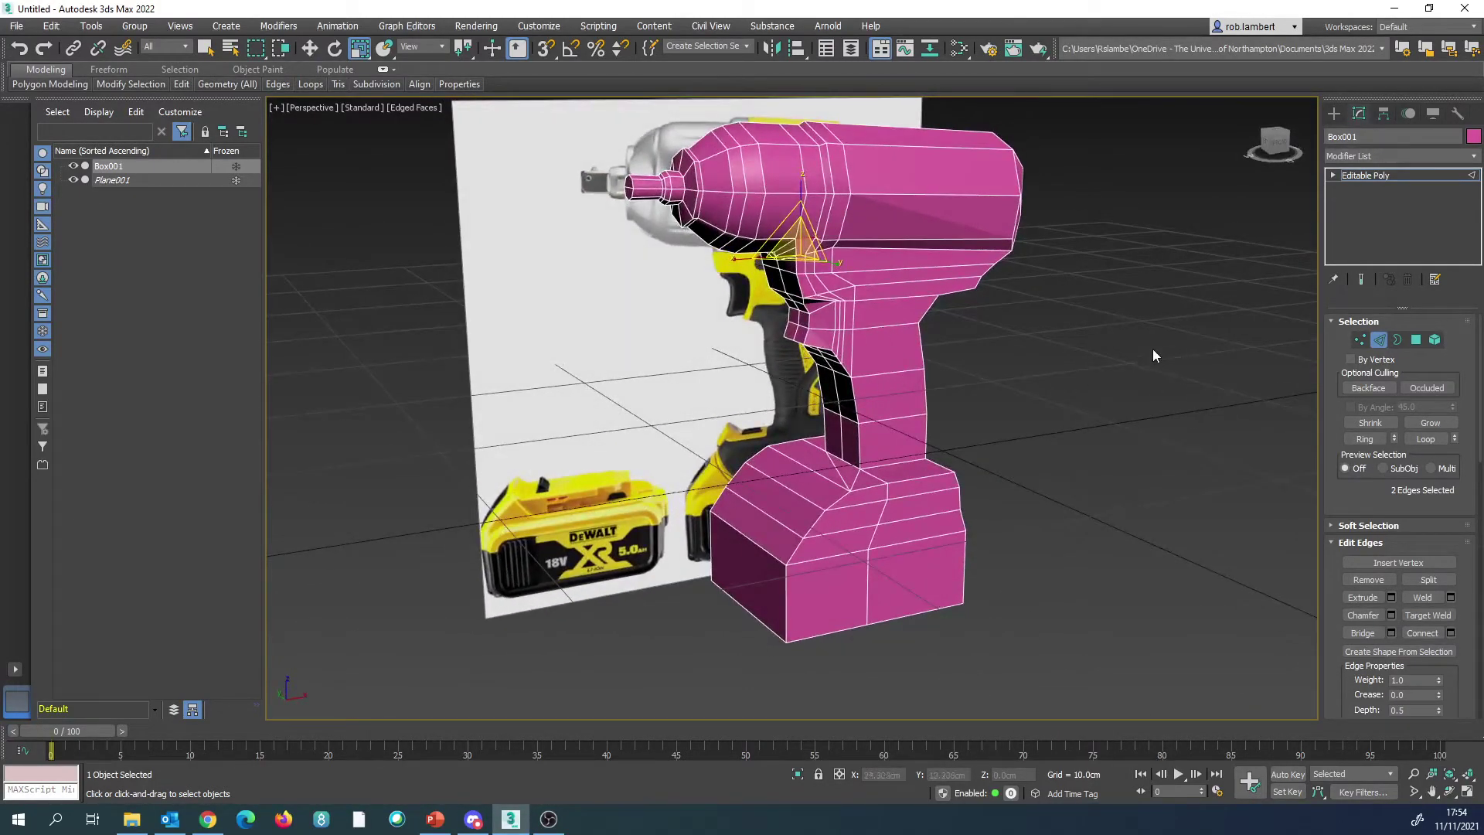
middle_drag(919, 287, 896, 333)
scroll(888, 320, up, 3)
scroll(888, 319, down, 3)
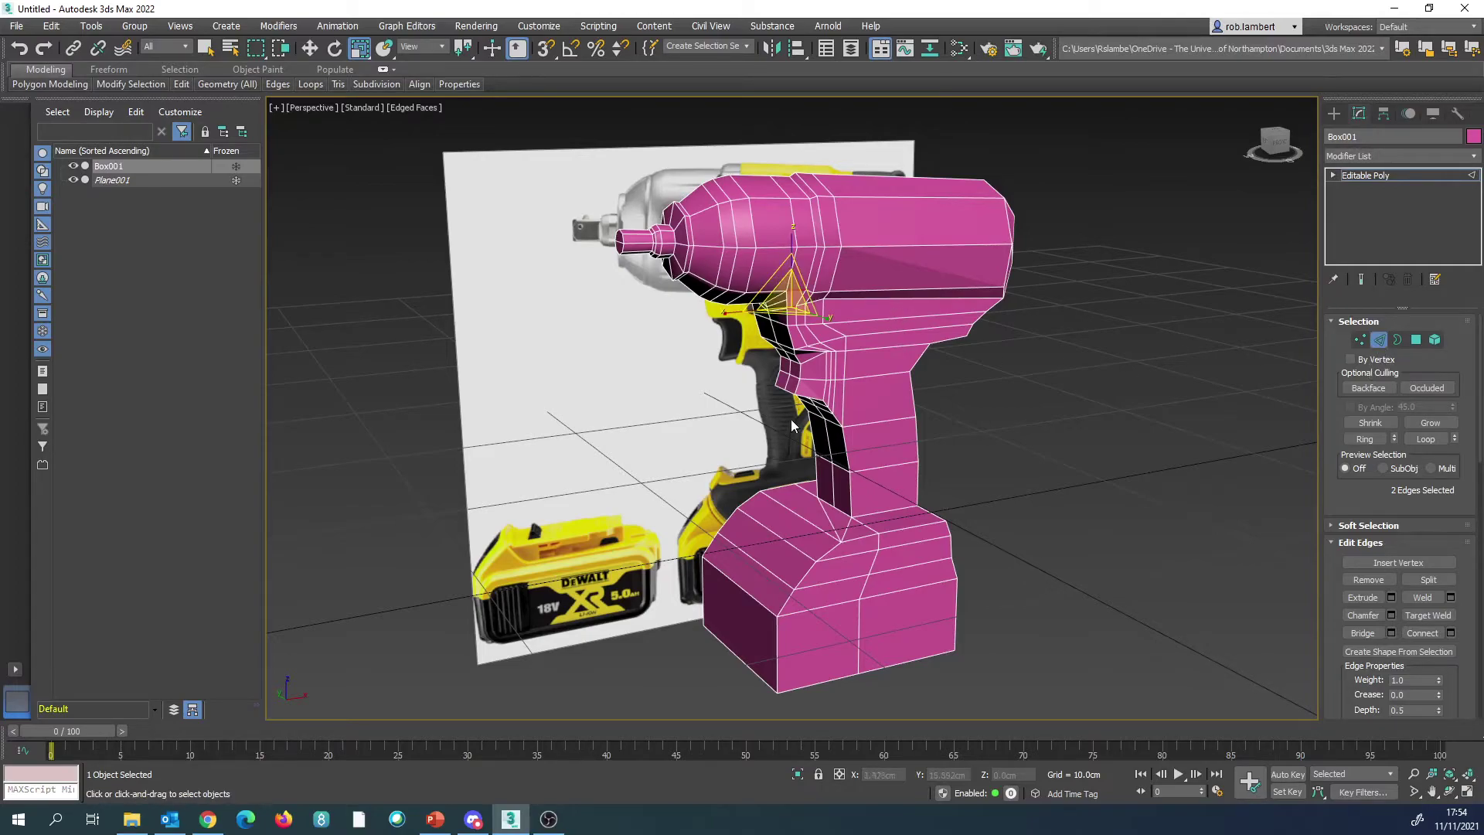
alt+middle_drag(789, 422, 880, 530)
Step: Remove the two diagonal edges on top of the battery base in front of the handle
click(843, 550)
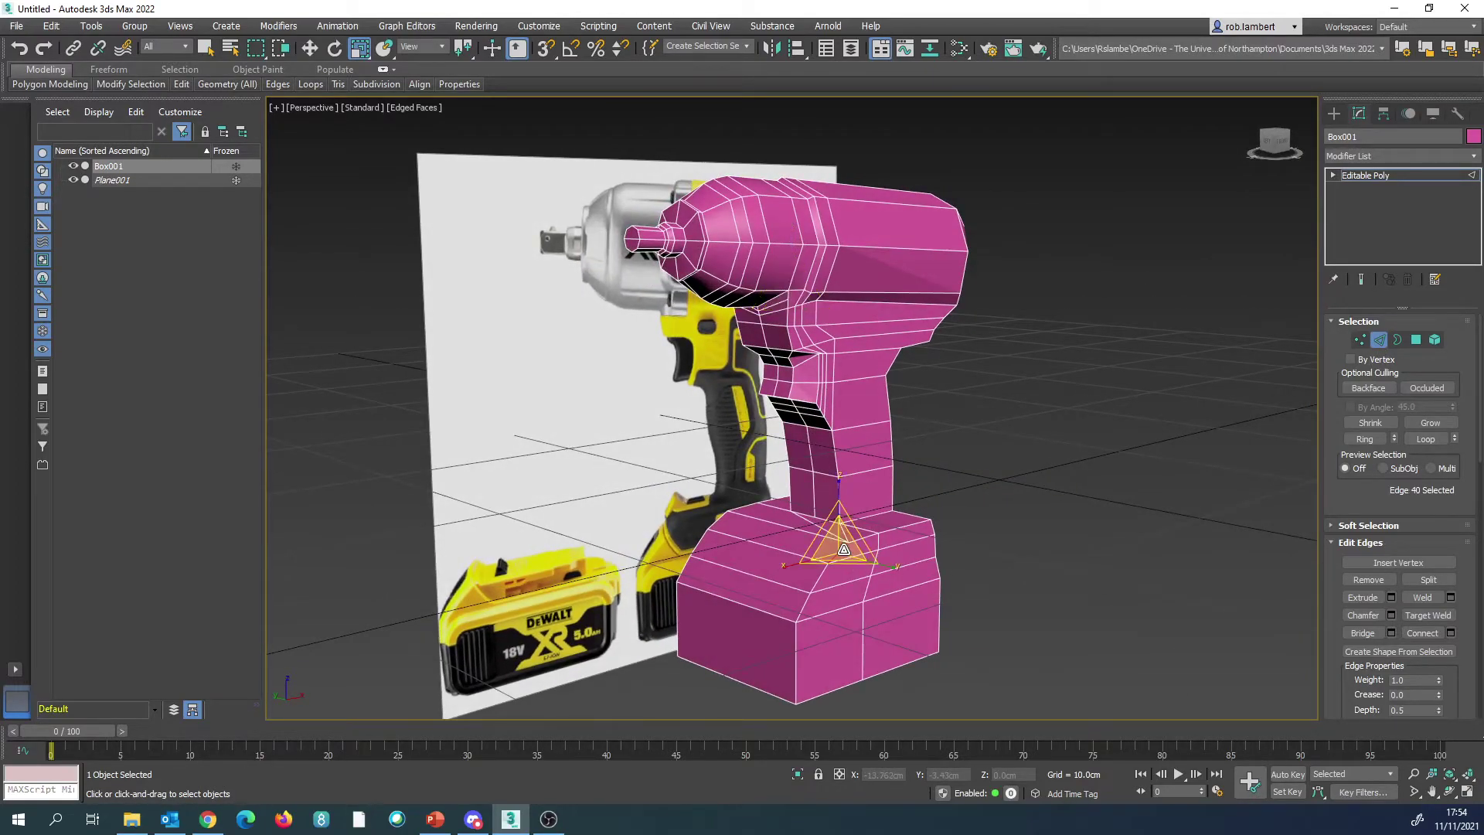
alt+middle_drag(784, 539, 821, 568)
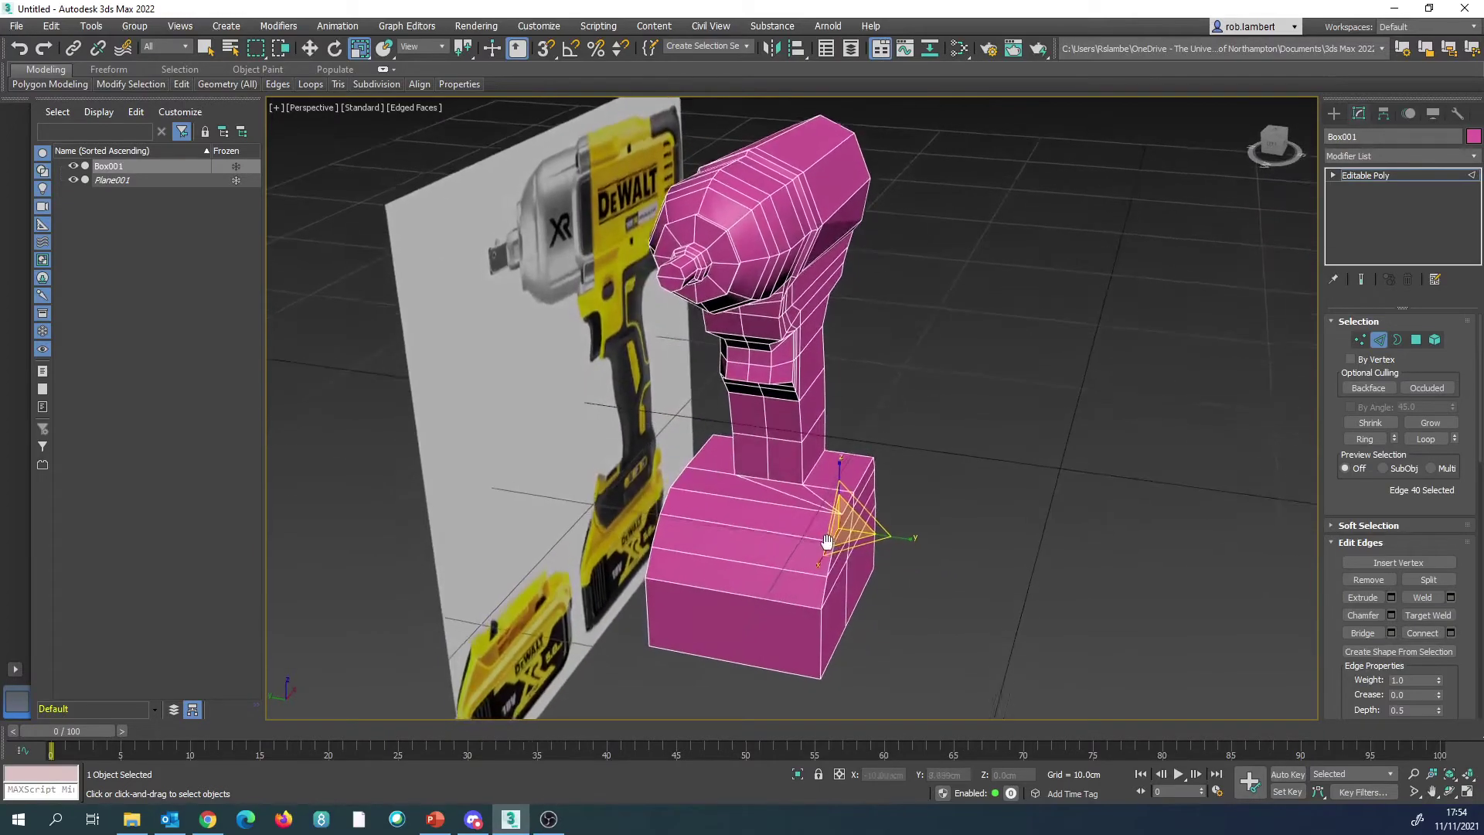
scroll(815, 541, up, 4)
scroll(726, 453, down, 3)
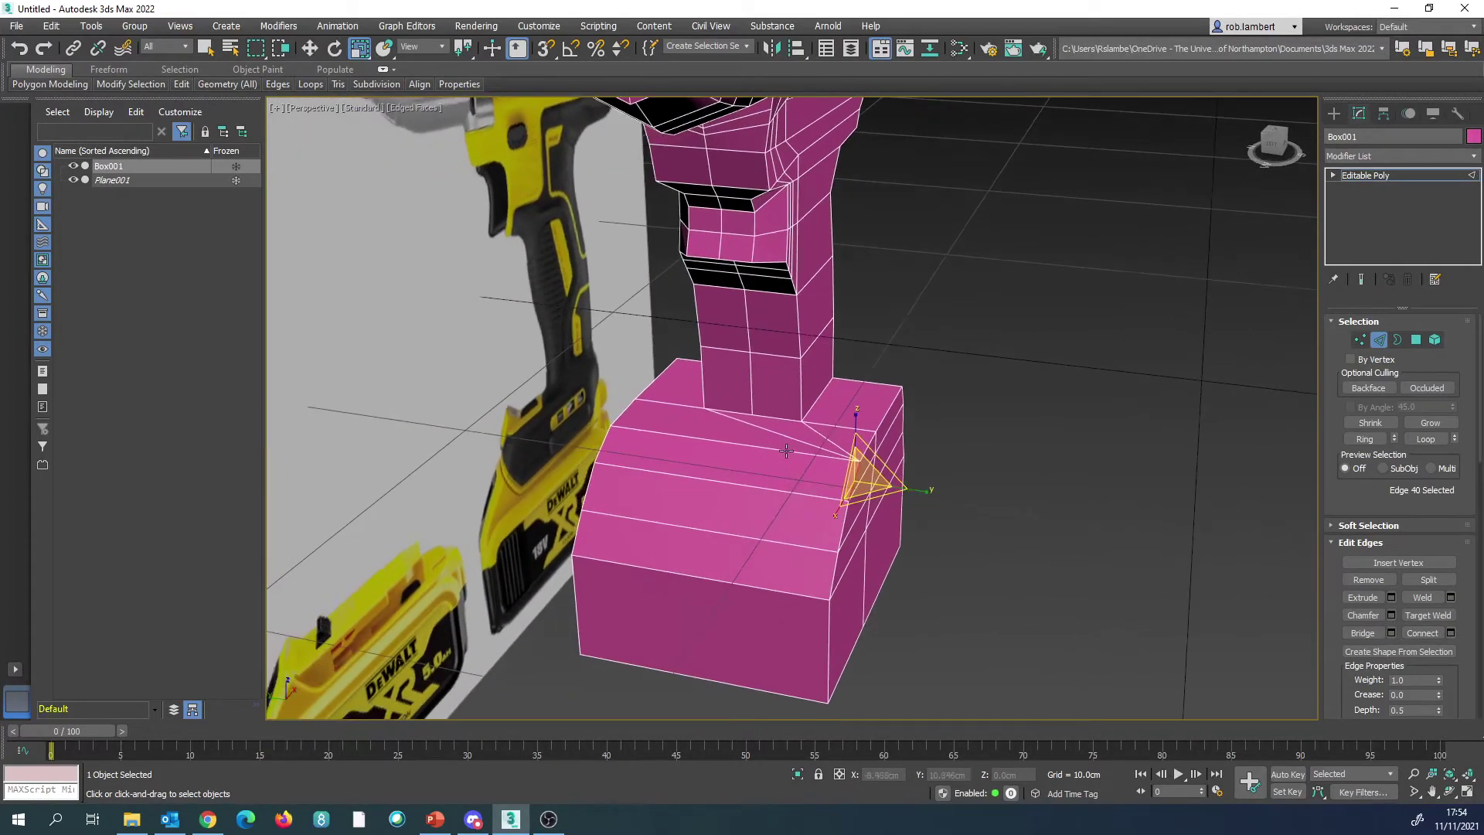
click(789, 437)
ctrl+click(828, 440)
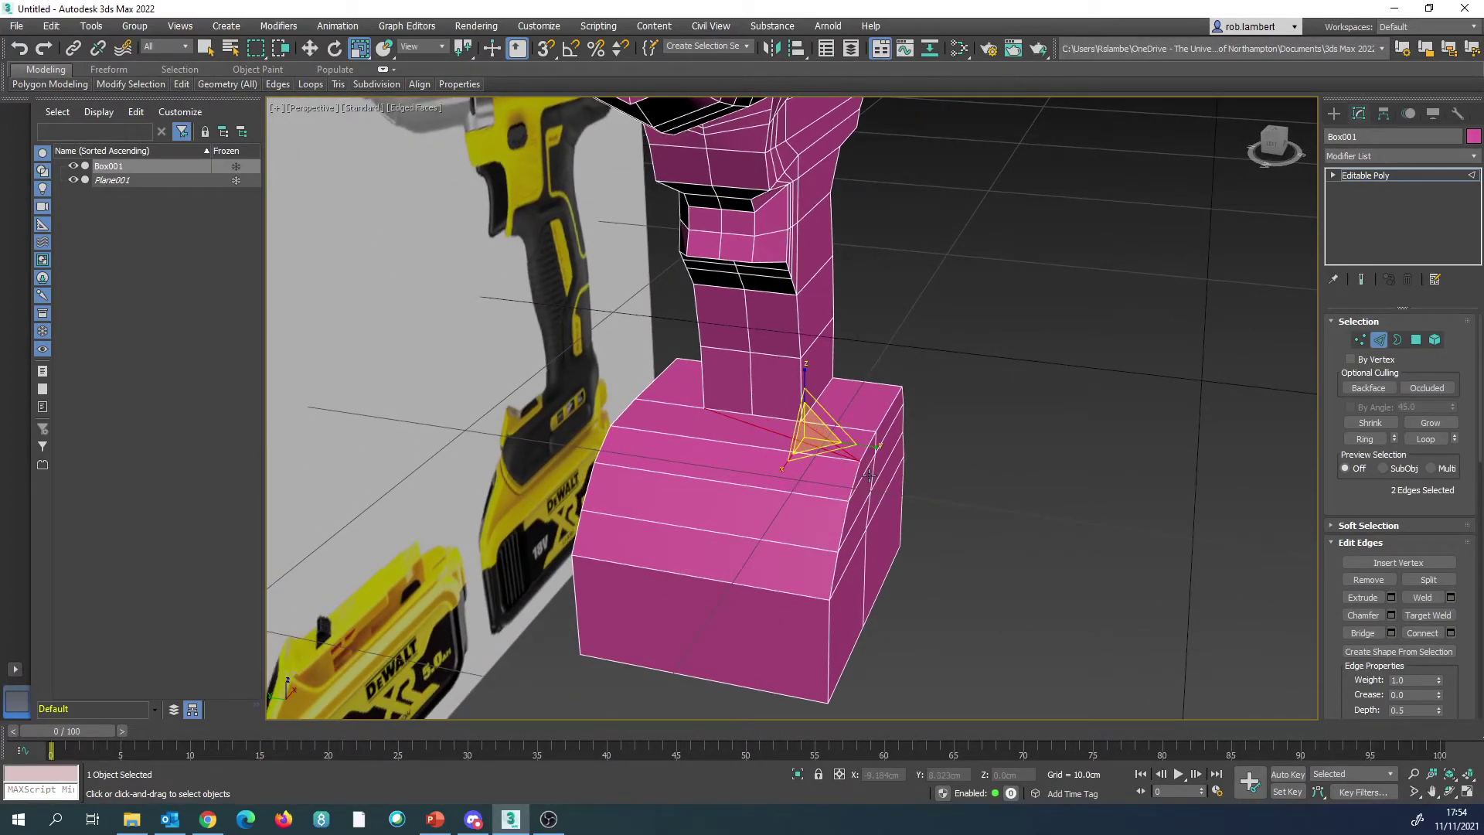
key(BackSpace)
Step: Remove the two diagonal edges on top of the battery base behind the handle
alt+middle_drag(896, 379, 841, 440)
click(847, 436)
ctrl+click(881, 414)
key(BackSpace)
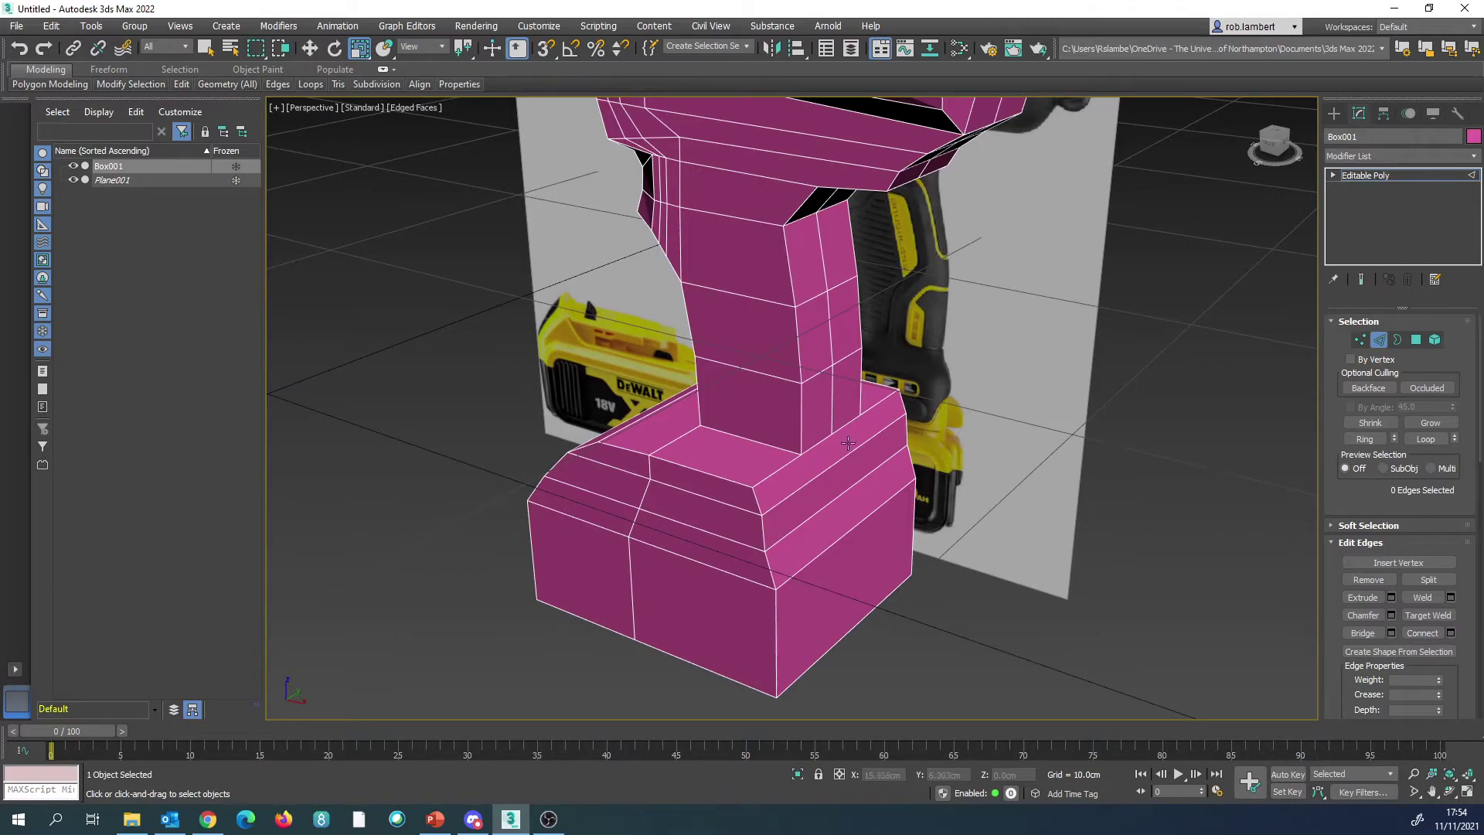
Step: Select the ring of widthwise edges around the battery base and connect it with 1 segment along the centre
alt+middle_drag(864, 613, 715, 444)
click(712, 418)
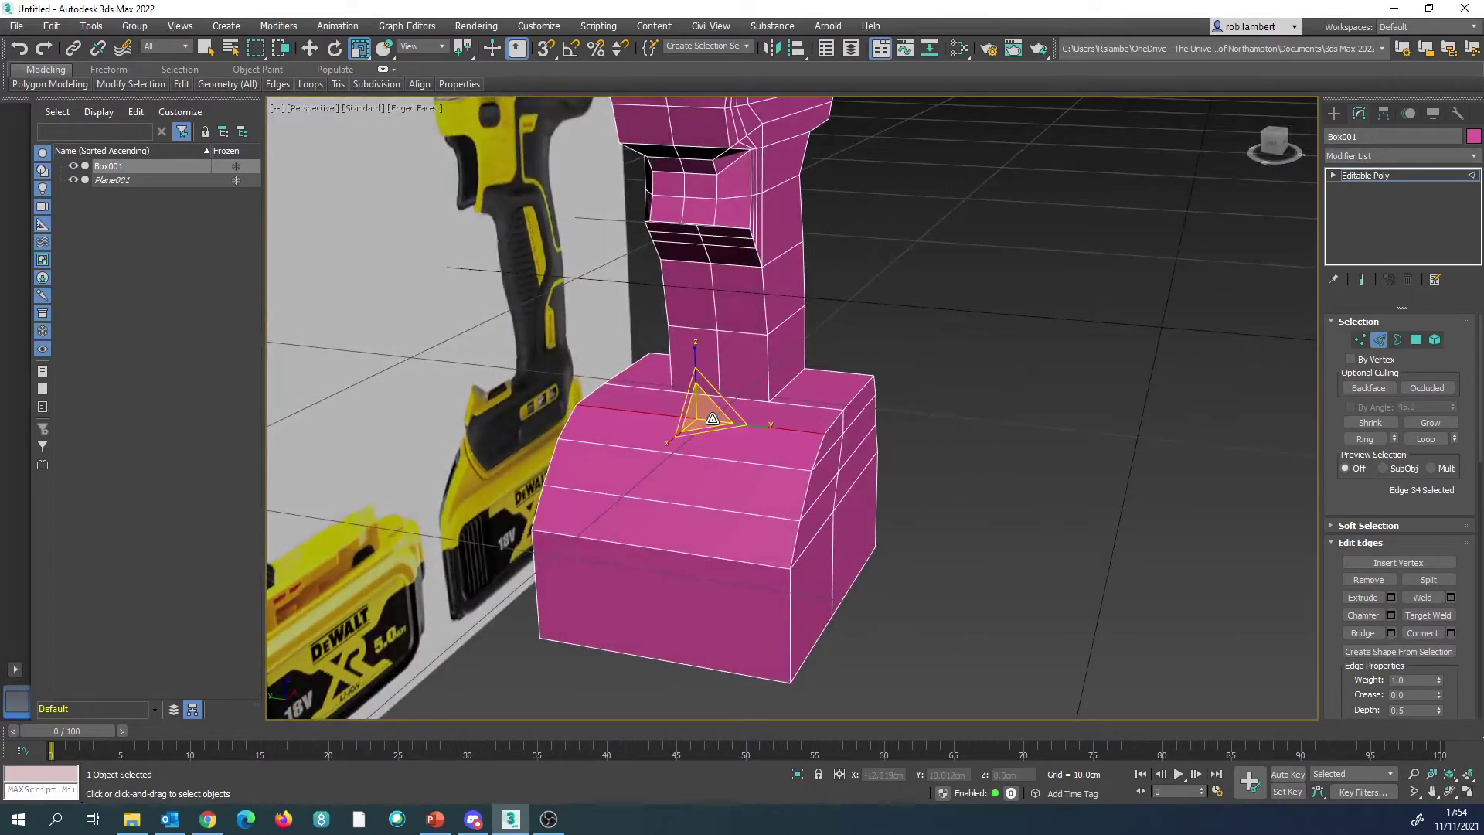
click(1365, 439)
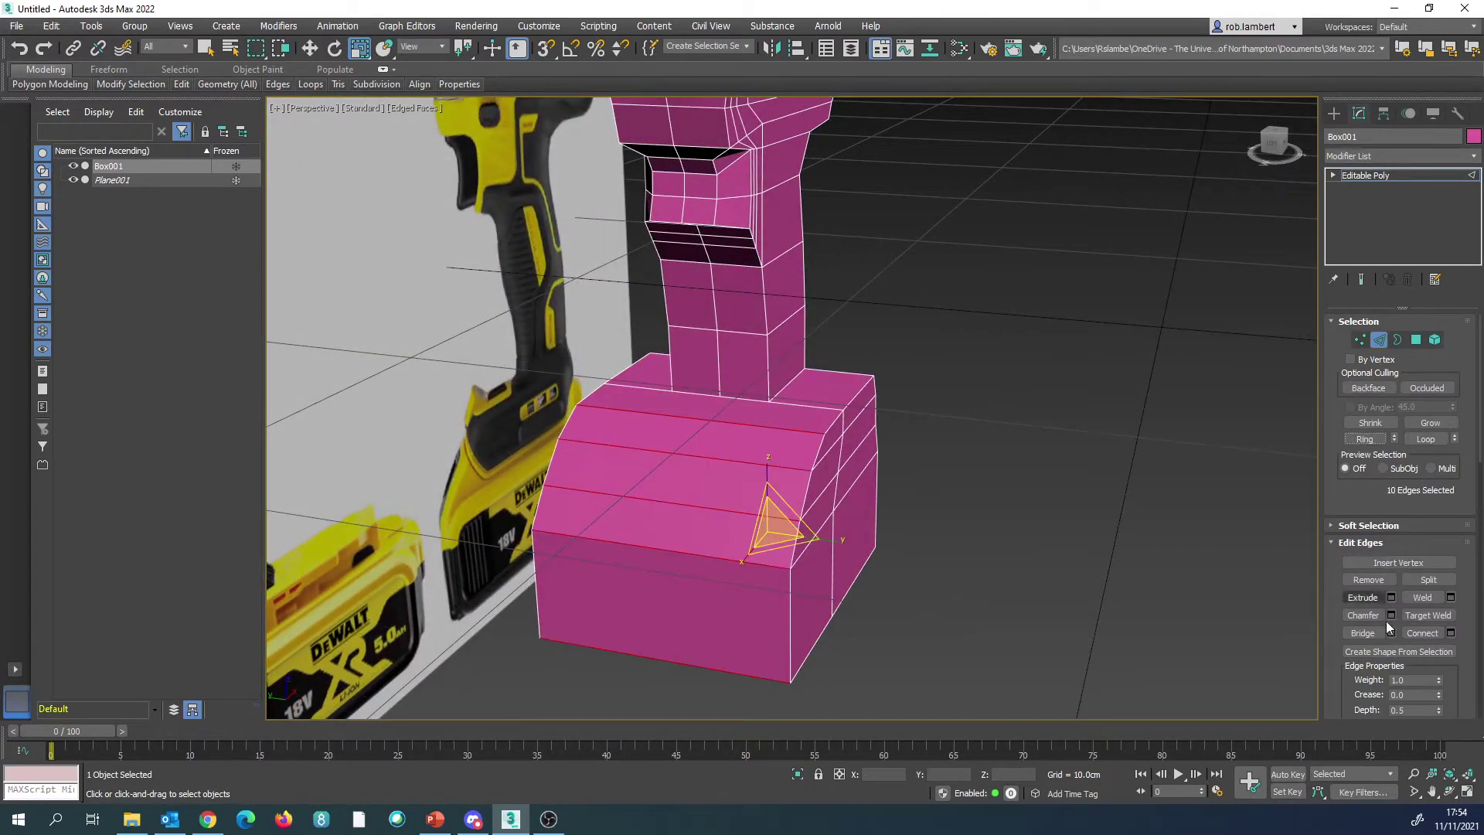
click(1451, 633)
click(804, 489)
Step: Connect the base's centre-line vertices to the handle's bottom centre vertices at the front and at the back
alt+middle_drag(803, 489, 729, 406)
key(1)
click(700, 429)
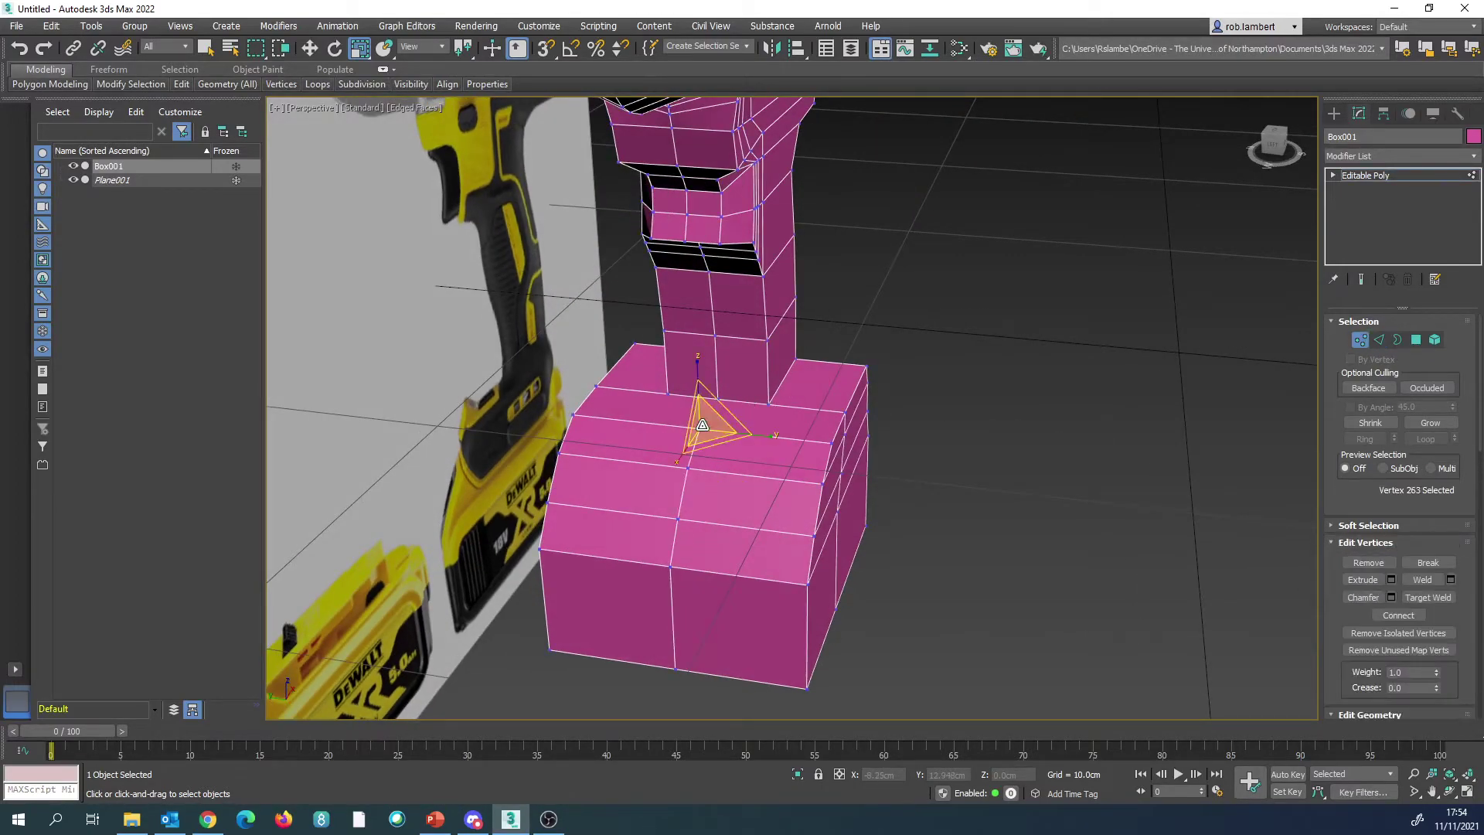
ctrl+click(718, 399)
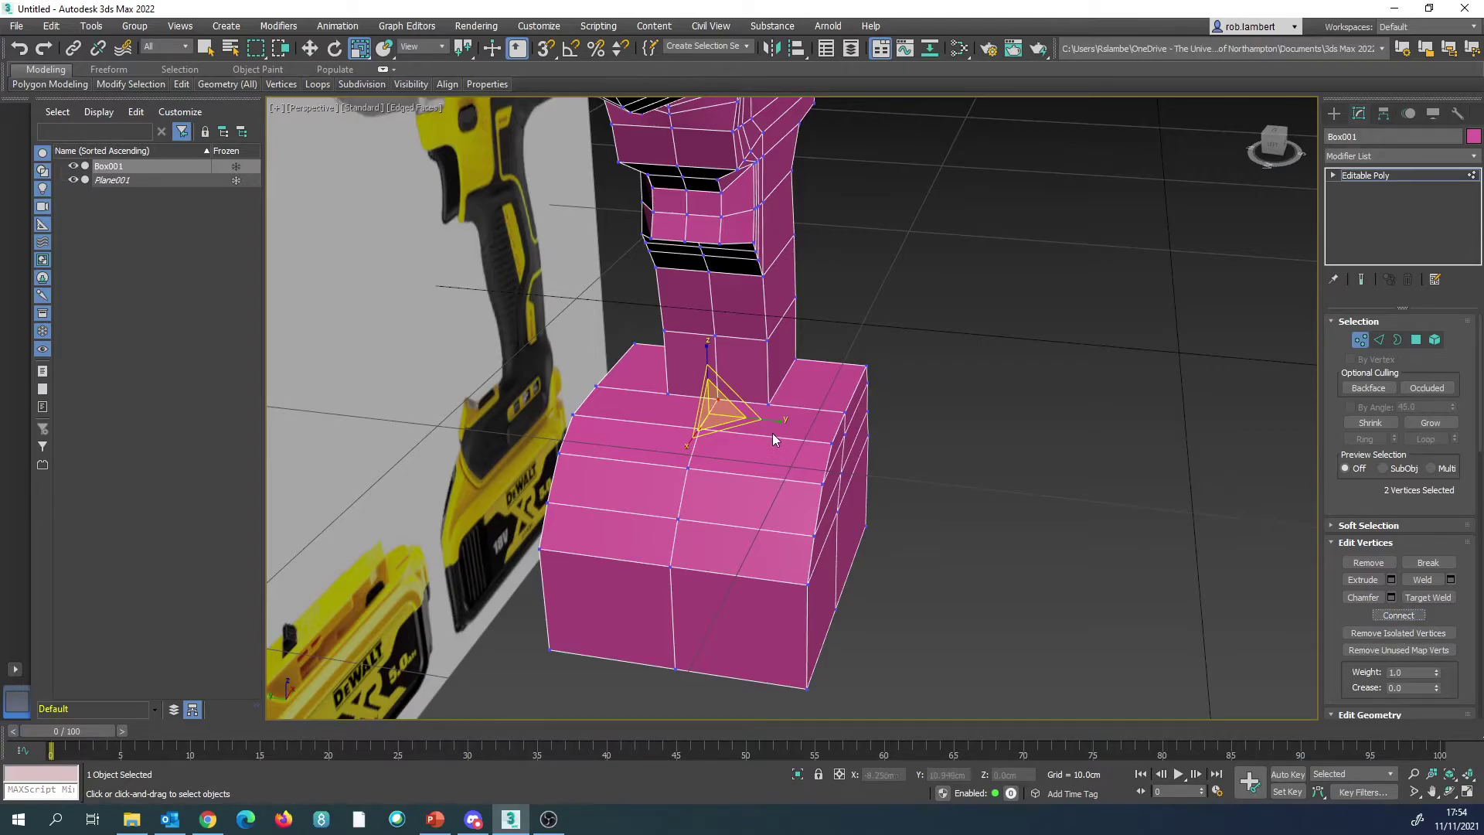
alt+middle_drag(772, 433, 753, 469)
click(717, 457)
ctrl+click(719, 485)
click(1397, 616)
Step: Select the ring of widthwise edges on one half of the battery base and connect it with one lengthwise edge line
alt+middle_drag(708, 508, 770, 398)
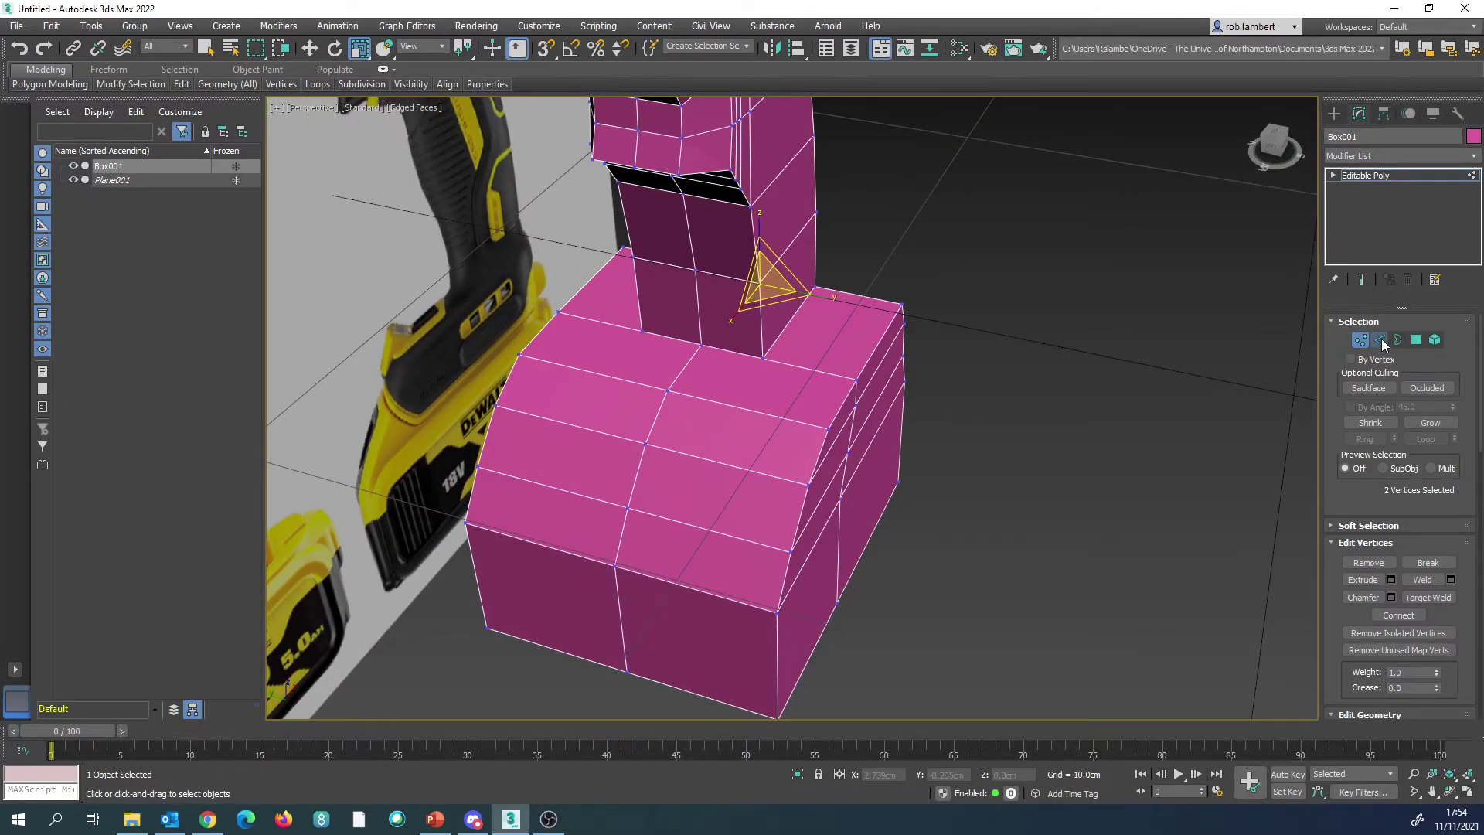
click(1381, 340)
click(759, 410)
click(1365, 438)
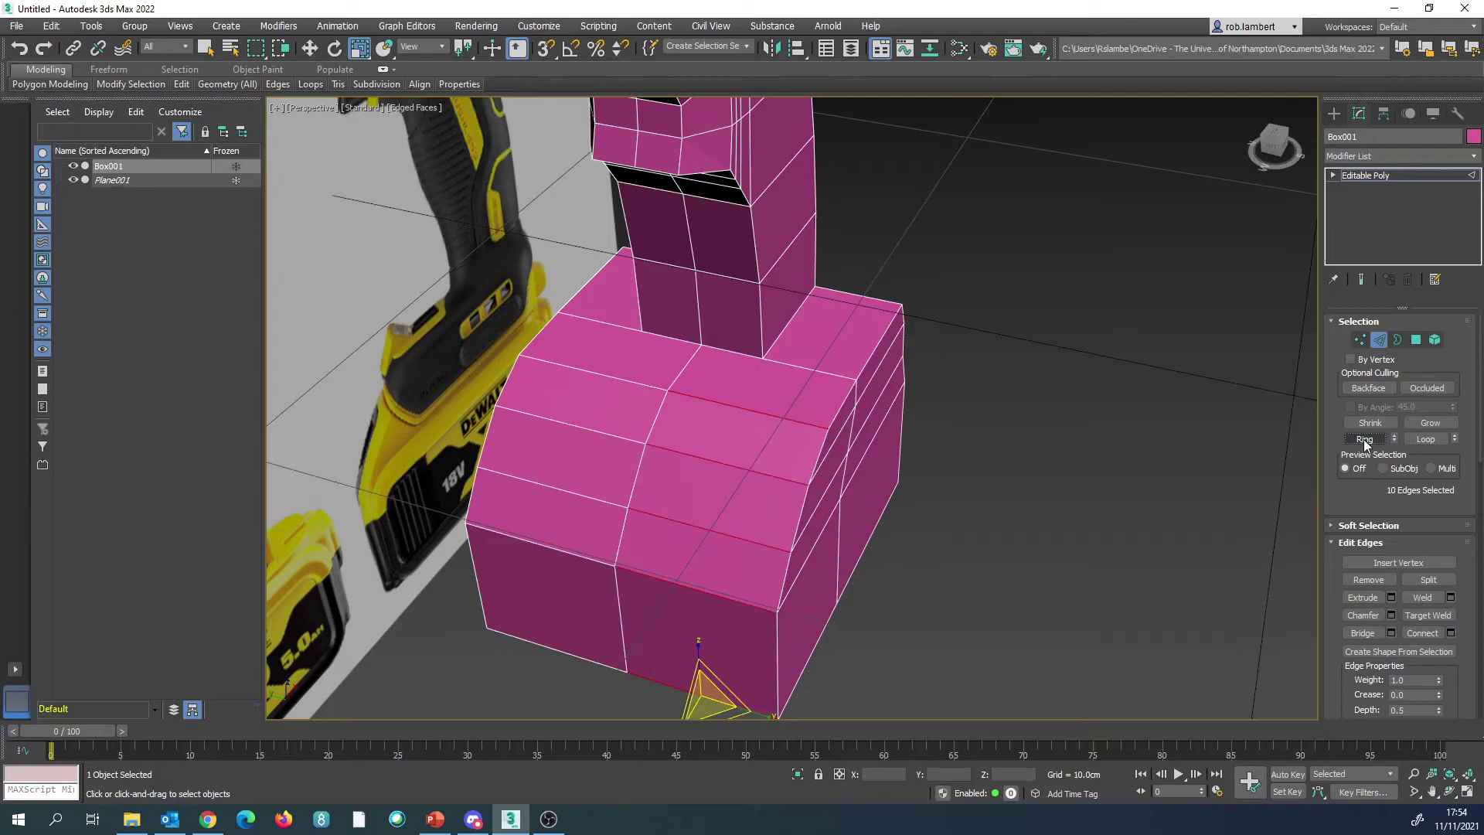
click(1427, 634)
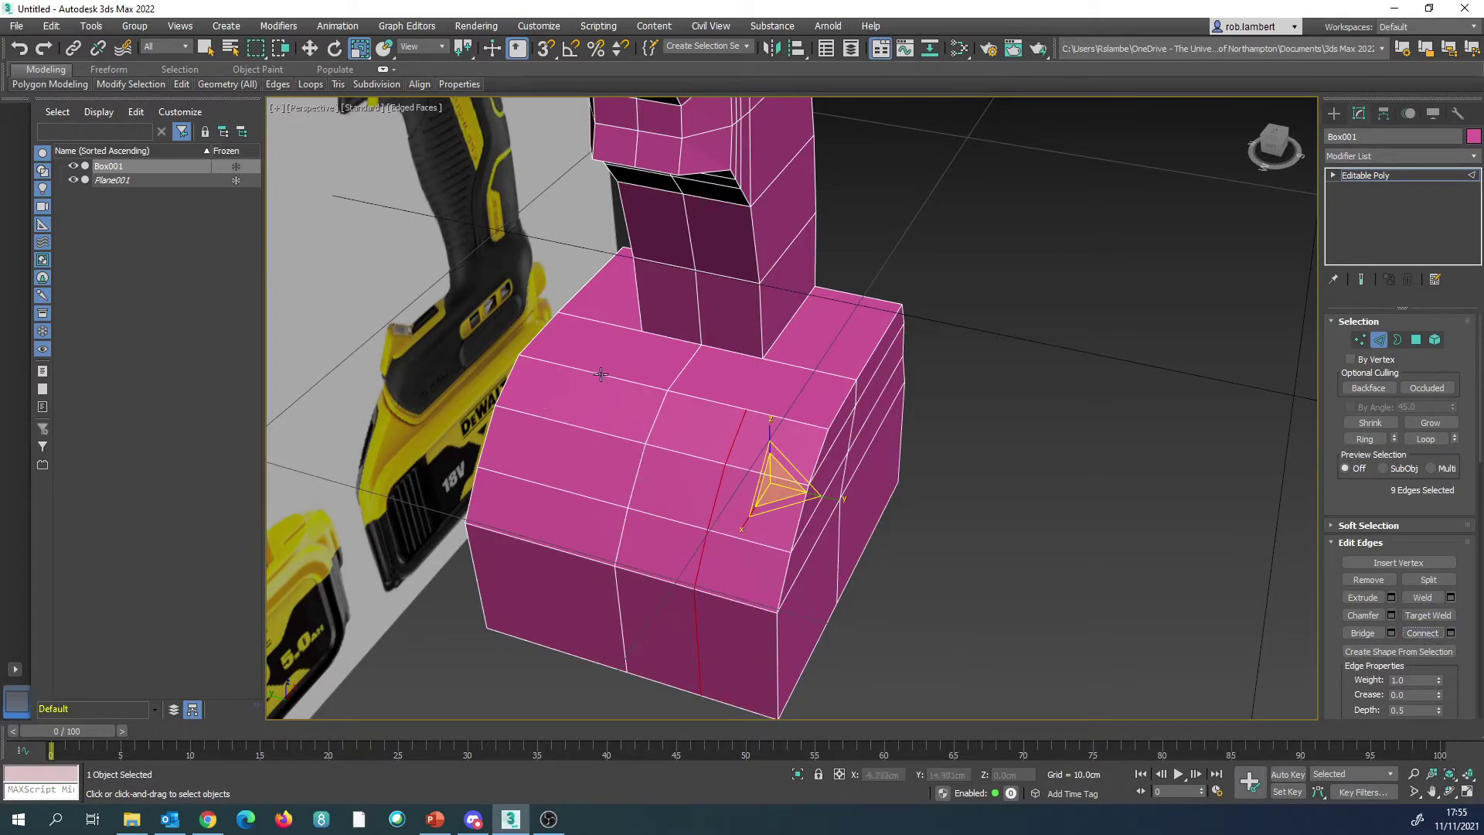
Step: Select the edge ring on the base's other half and connect it with a matching lengthwise edge line
click(603, 375)
click(1366, 439)
click(1422, 633)
alt+middle_drag(925, 372, 727, 360)
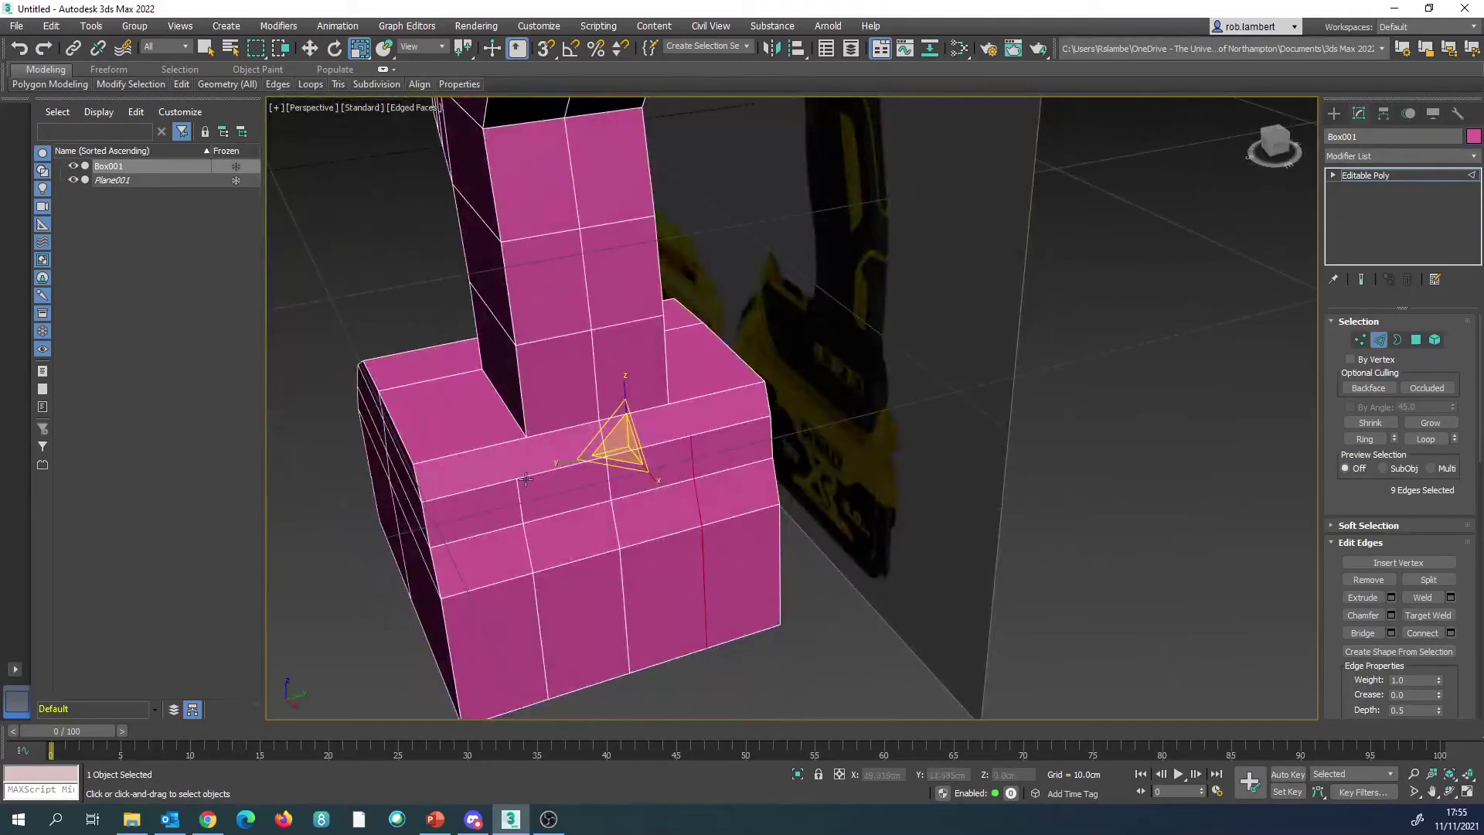
Step: Connect the handle's two rear bottom corner vertices to the ends of the base's outer lengthwise edge lines
key(1)
click(520, 437)
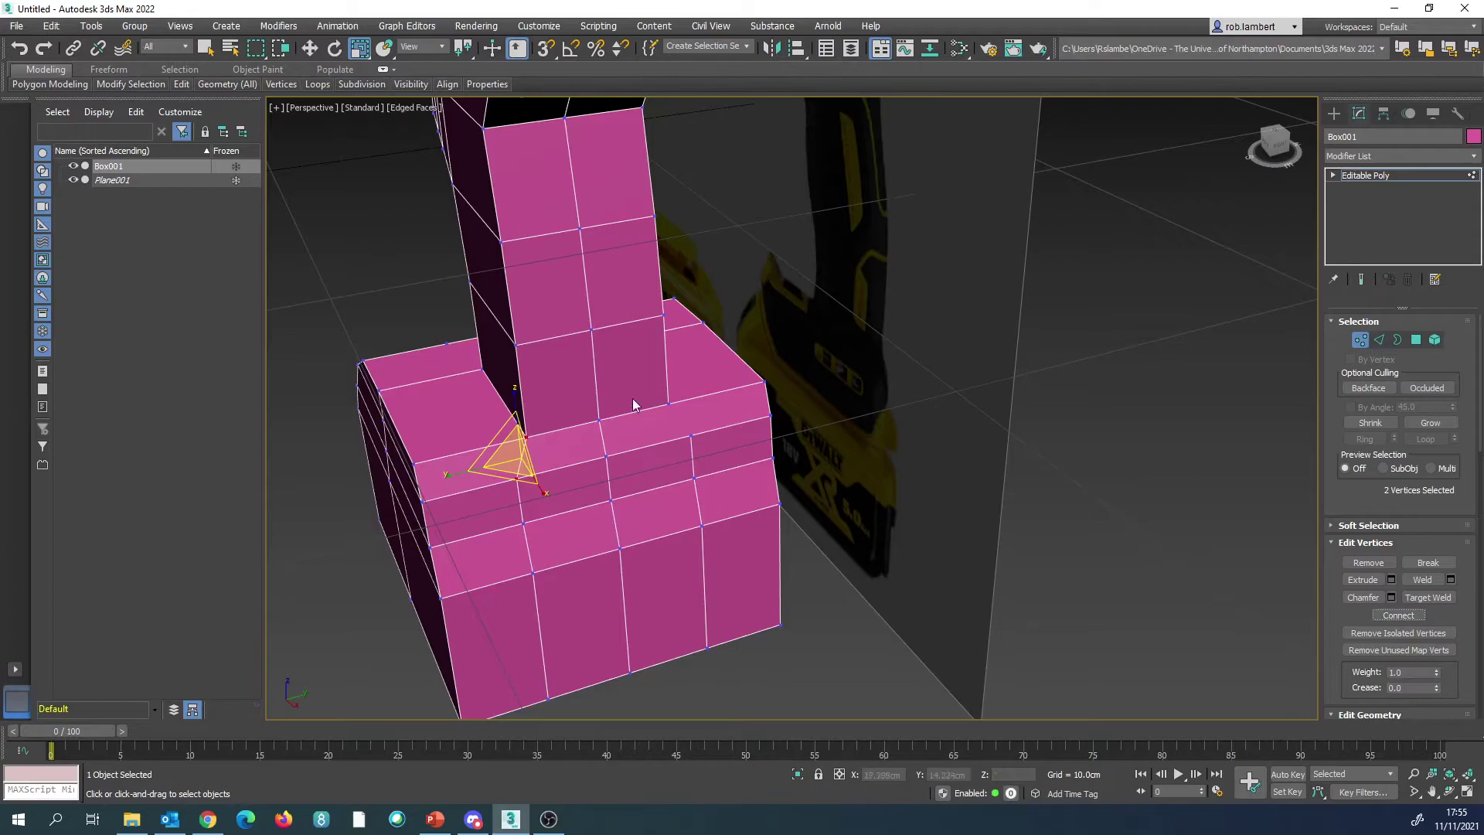
click(667, 403)
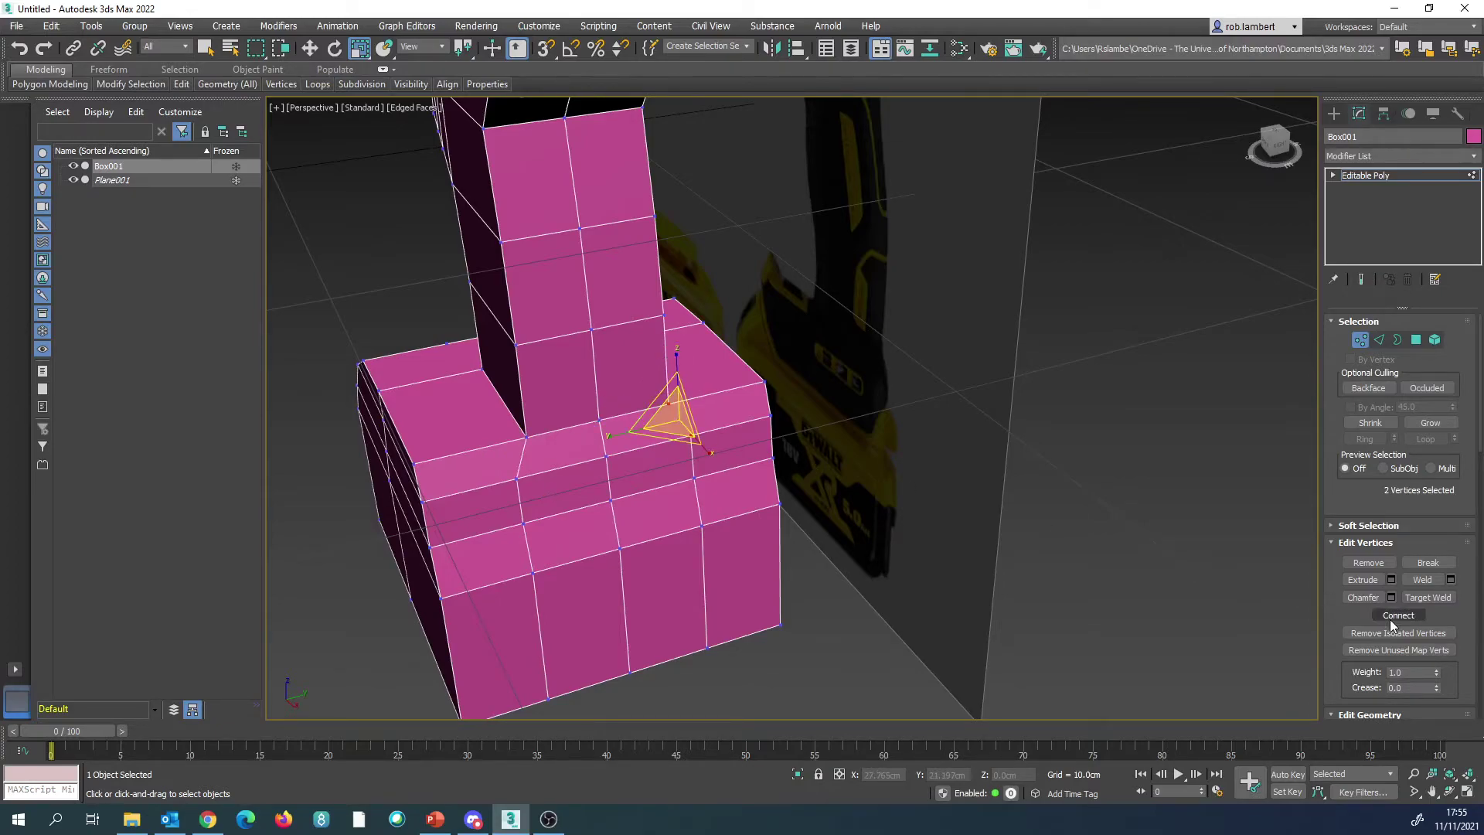
Step: Connect the handle's two front bottom corner vertices to the matching vertices of the base's lengthwise edge lines
alt+middle_drag(524, 398, 777, 437)
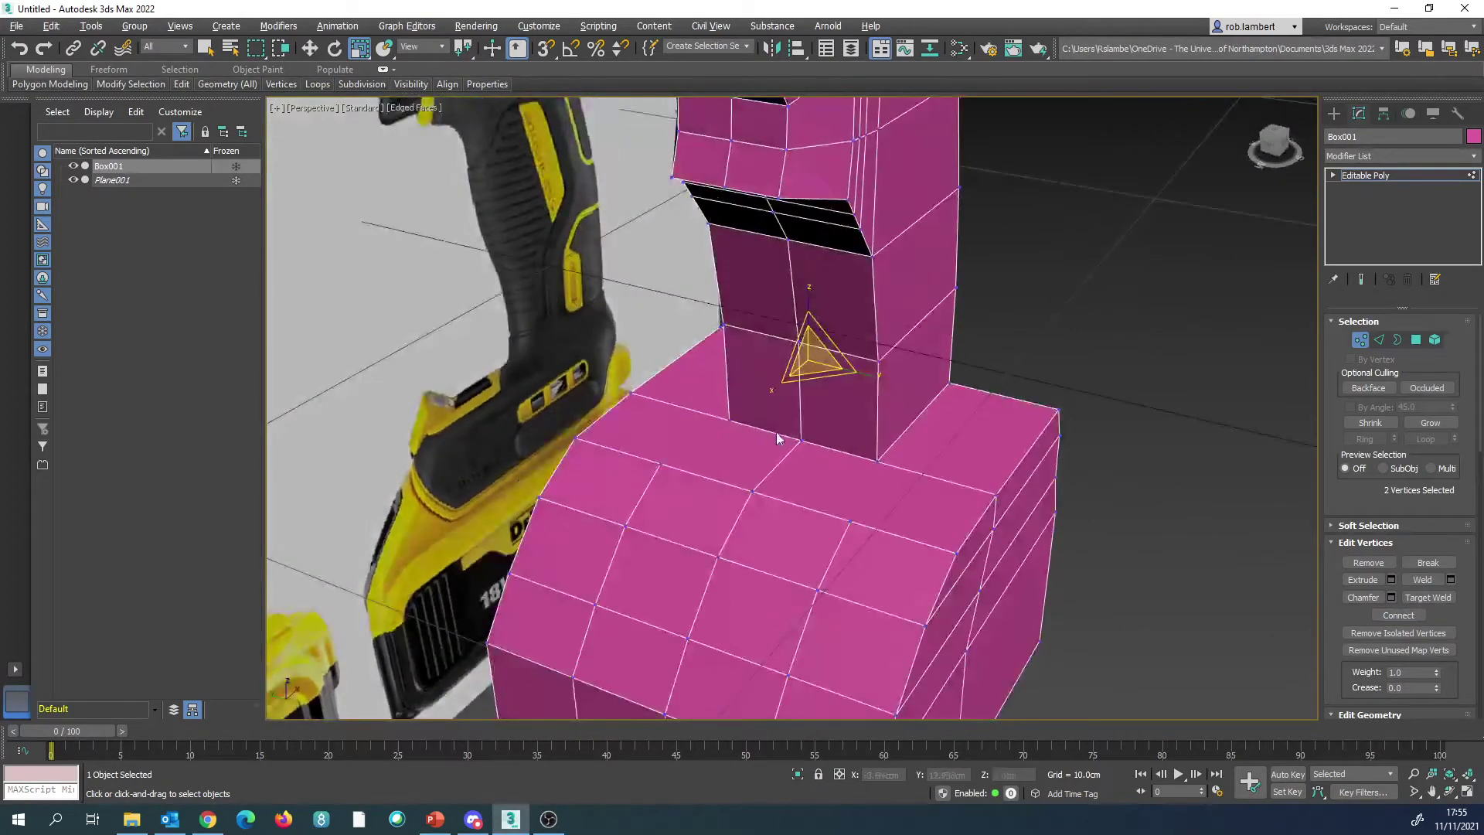
click(879, 463)
ctrl+click(850, 522)
click(1405, 616)
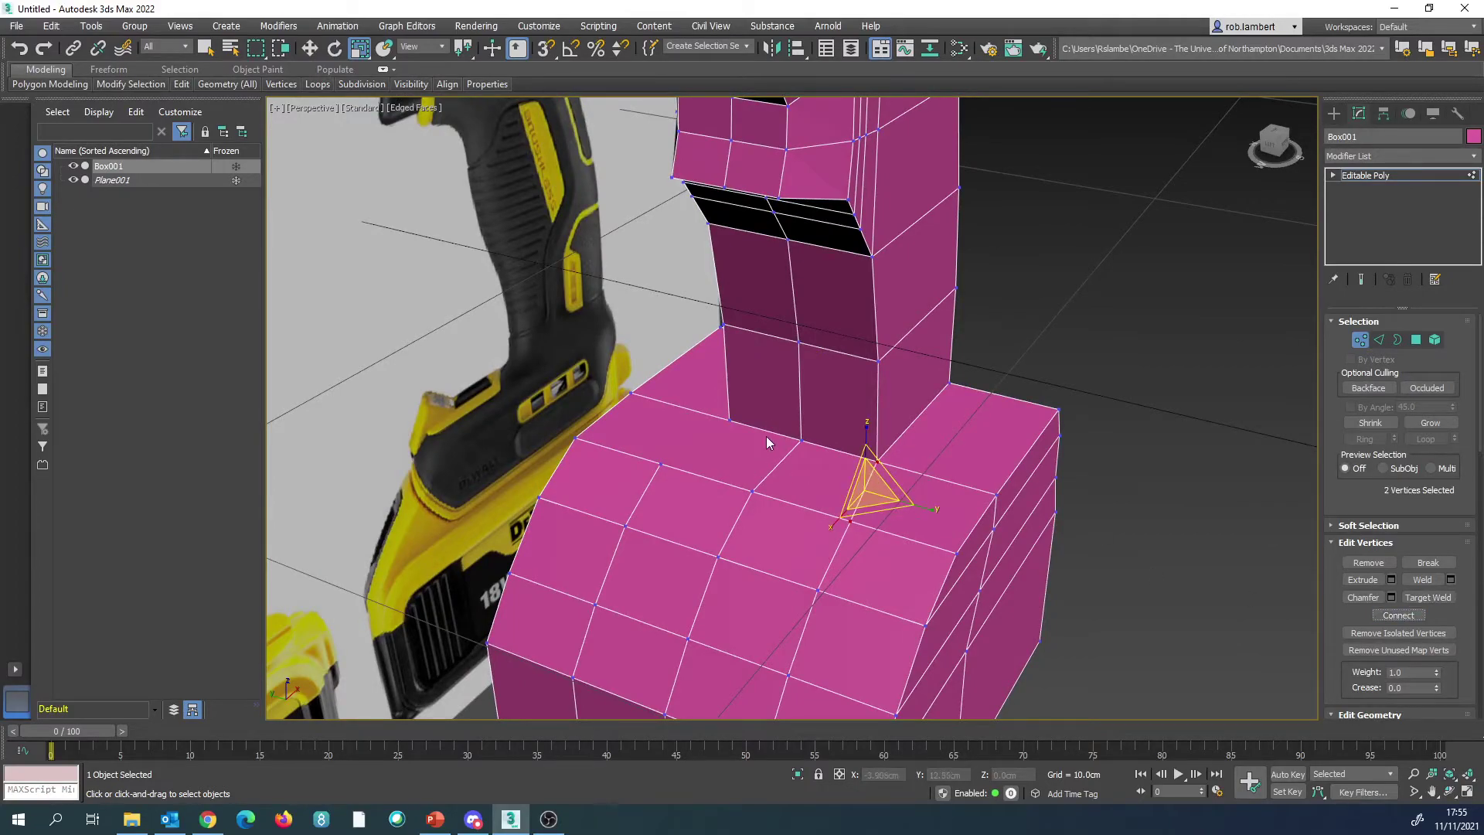
click(725, 421)
ctrl+click(663, 465)
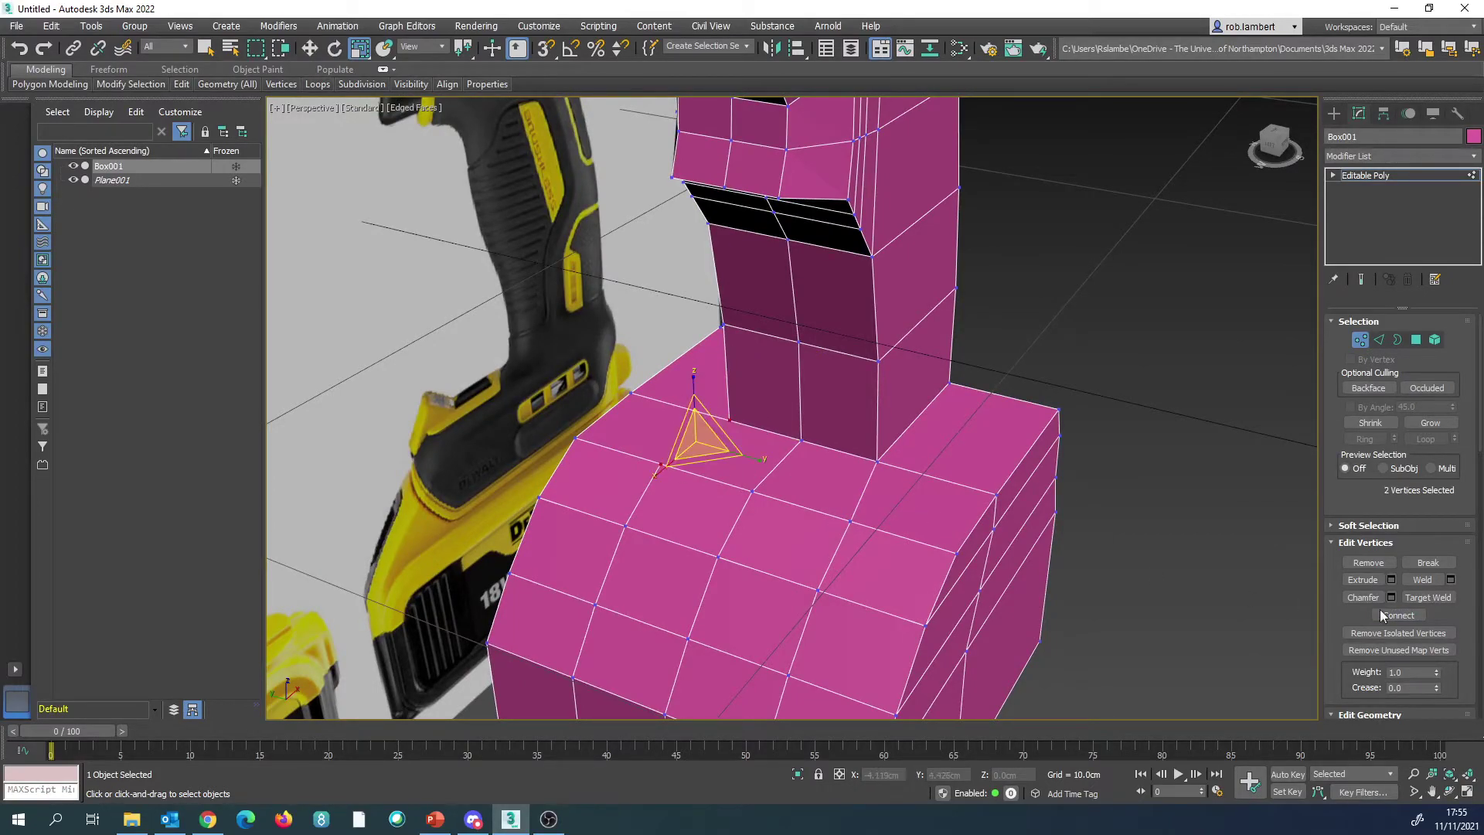
click(1398, 615)
Step: Select the outer profile edges along both sides of the battery base together with its vertical corner edges
alt+middle_drag(773, 394, 637, 326)
alt+middle_drag(823, 192, 869, 297)
click(1378, 340)
alt+middle_drag(754, 517, 800, 536)
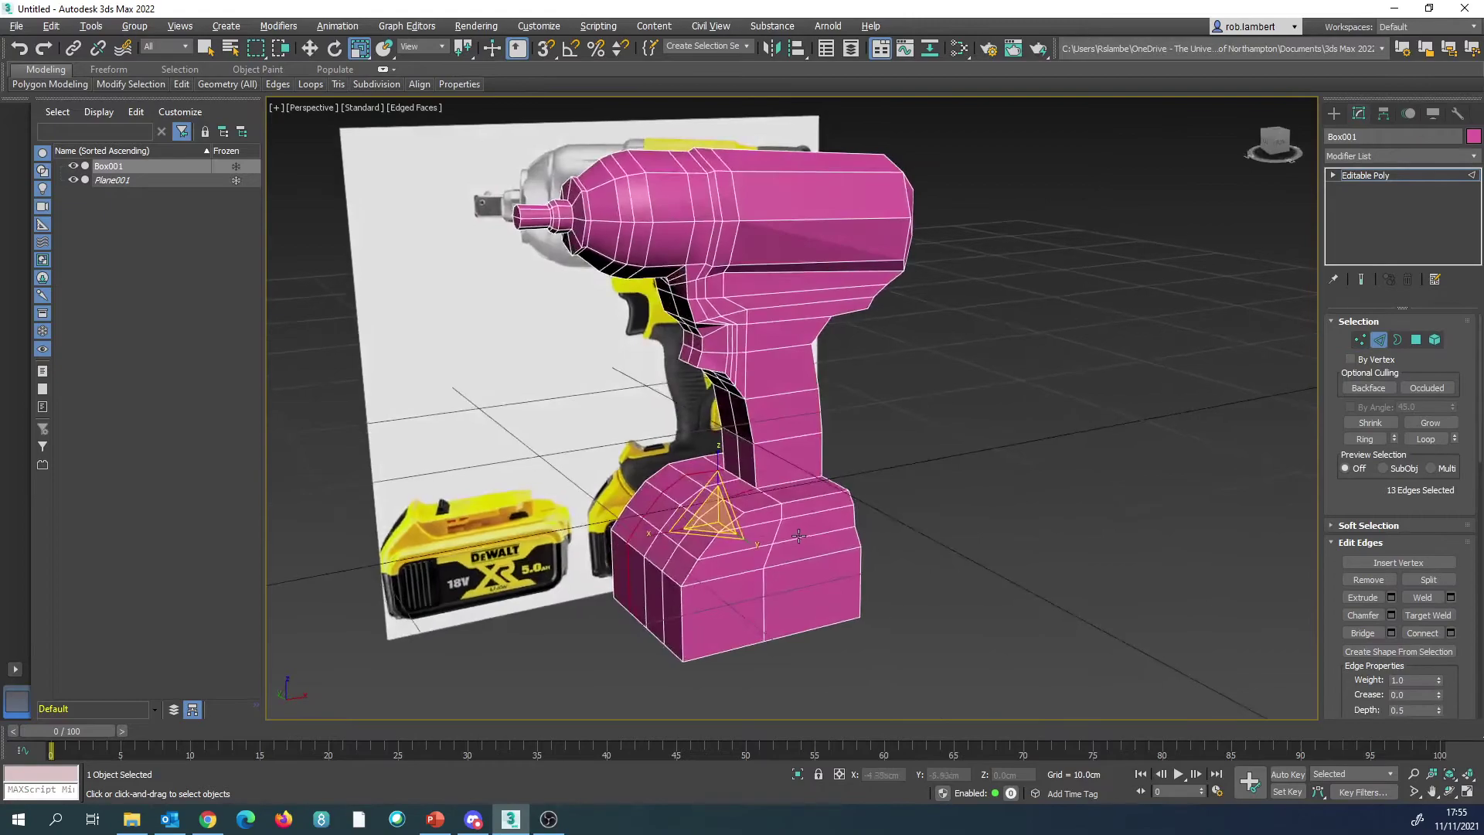
scroll(800, 536, up, 3)
click(751, 493)
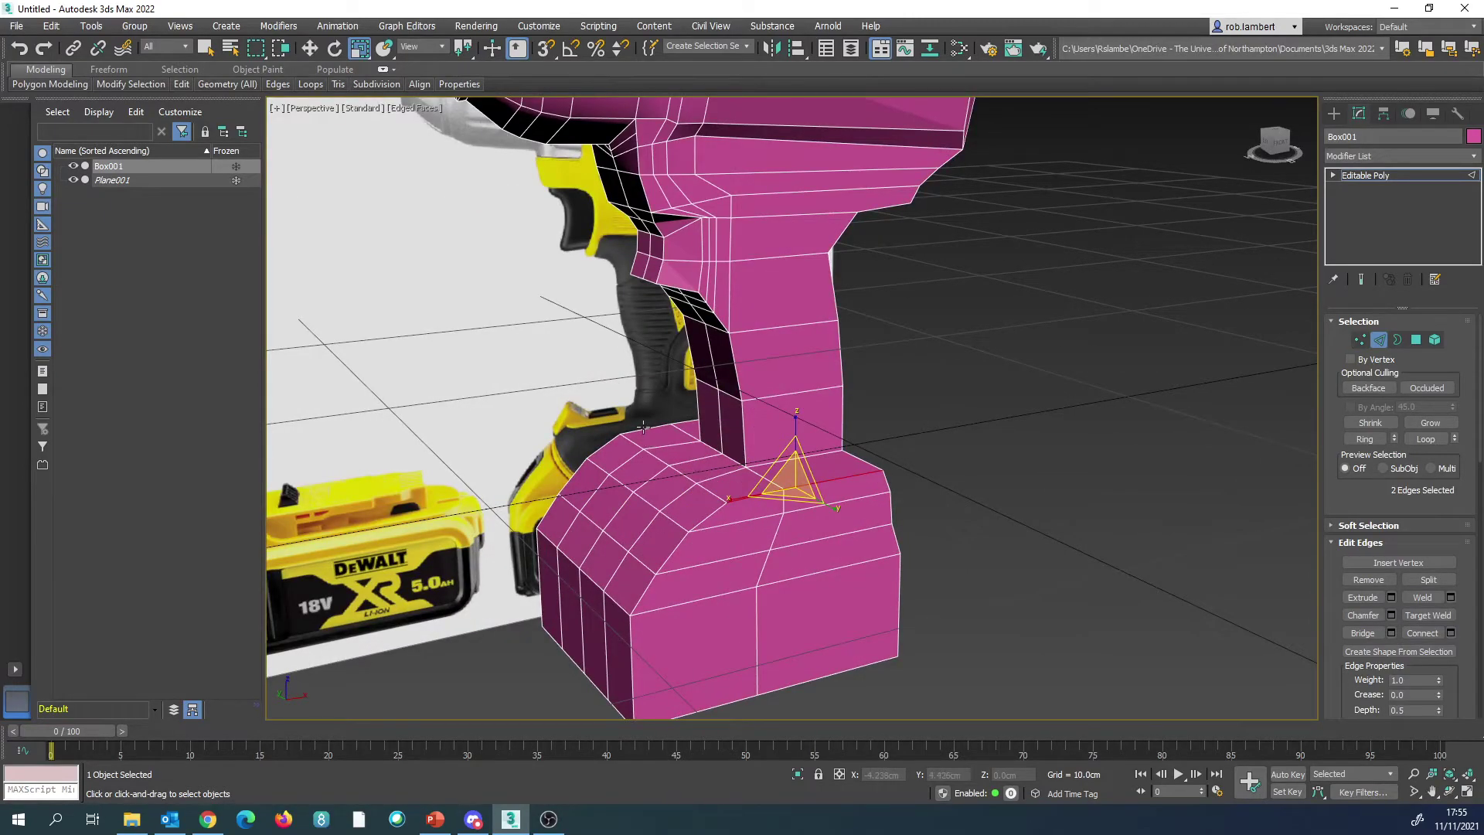
double_click(641, 429)
ctrl+double_click(703, 517)
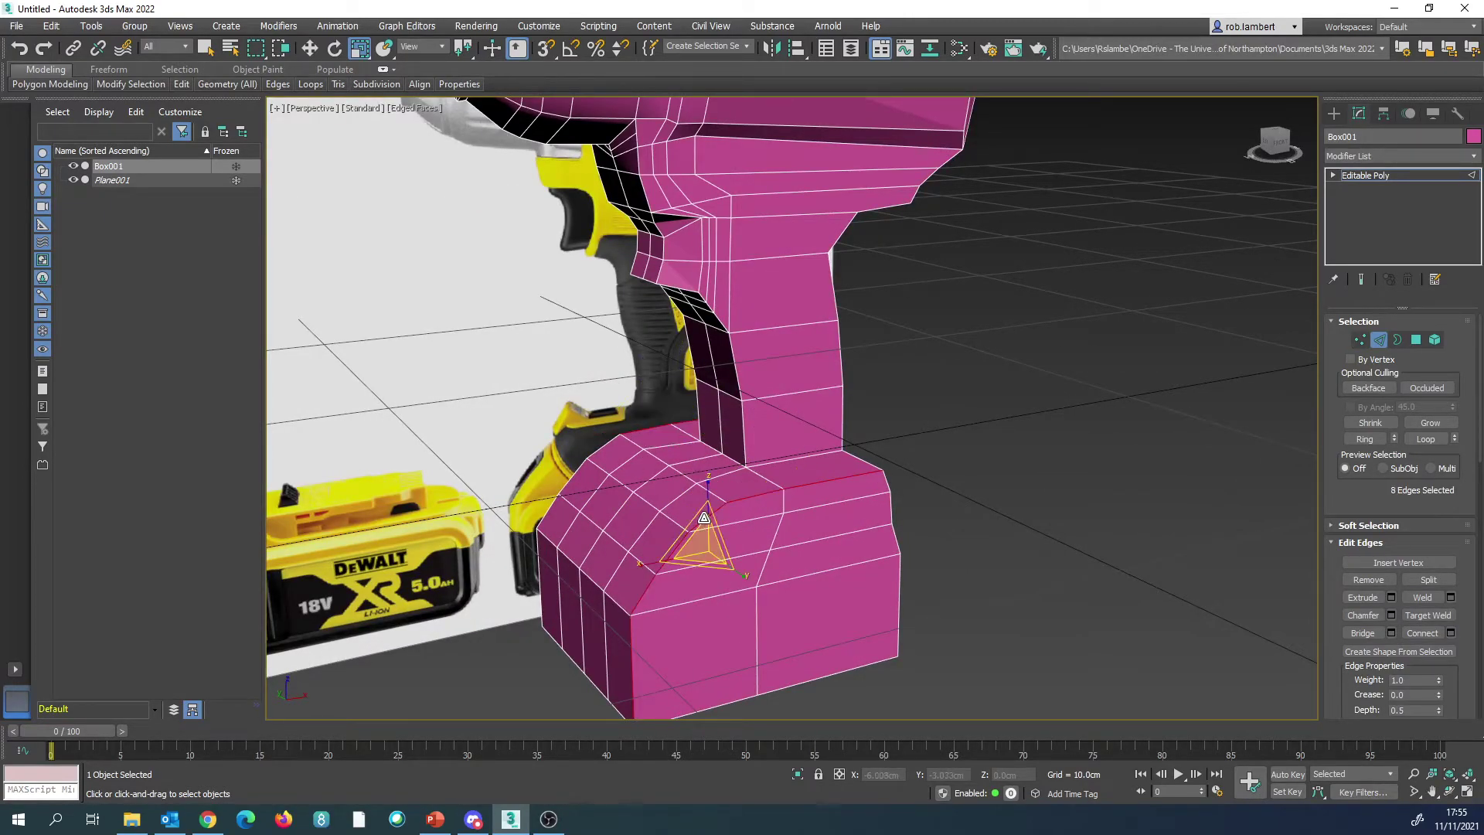
ctrl+double_click(891, 502)
alt+middle_drag(972, 527, 804, 520)
ctrl+double_click(881, 483)
alt+middle_drag(881, 483, 1062, 507)
alt+middle_drag(809, 529, 718, 558)
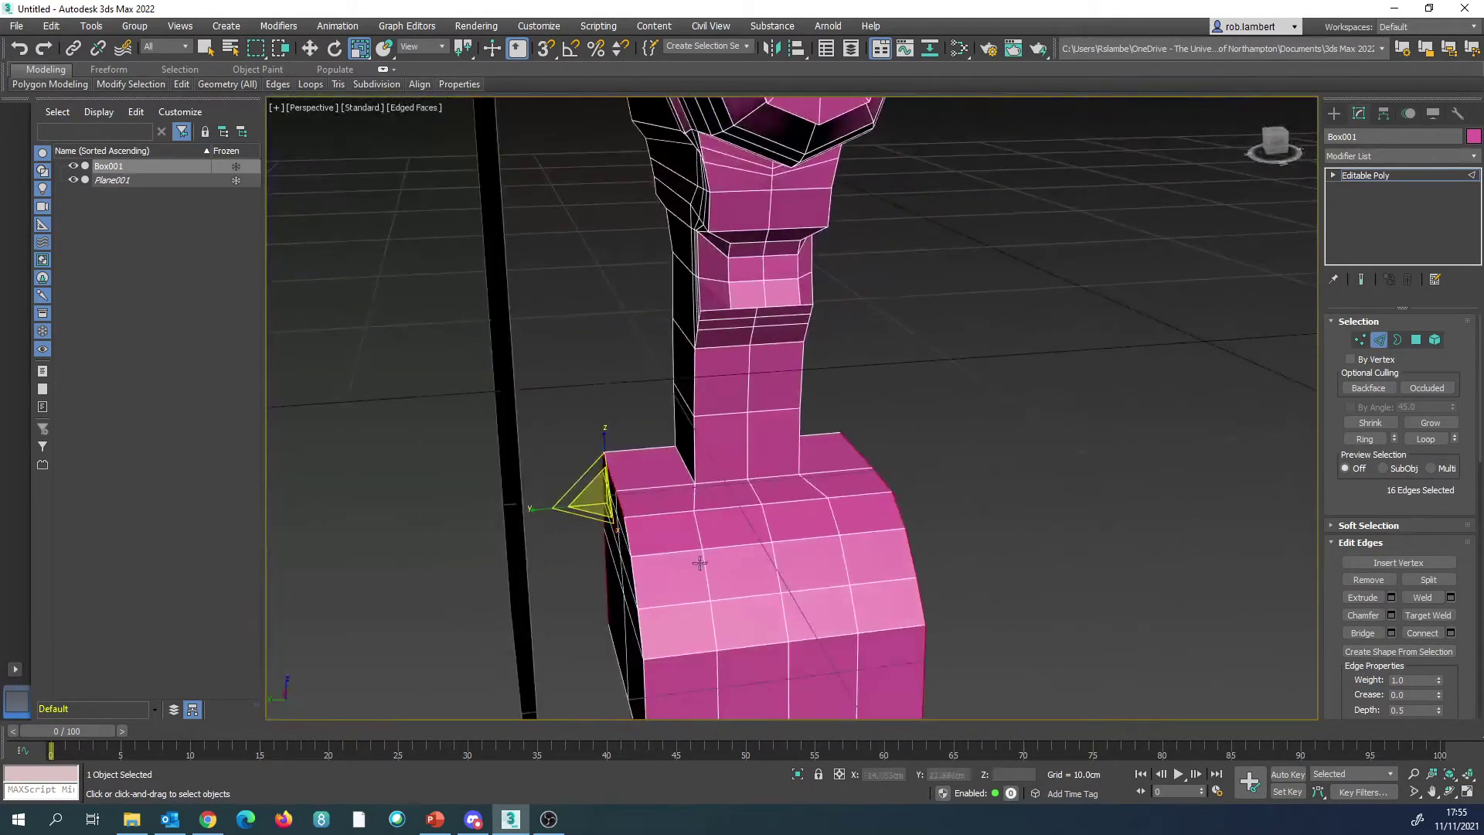
ctrl+double_click(632, 545)
Step: Add the perimeter edges of the battery base's underside to the edge selection
alt+middle_drag(631, 545, 740, 514)
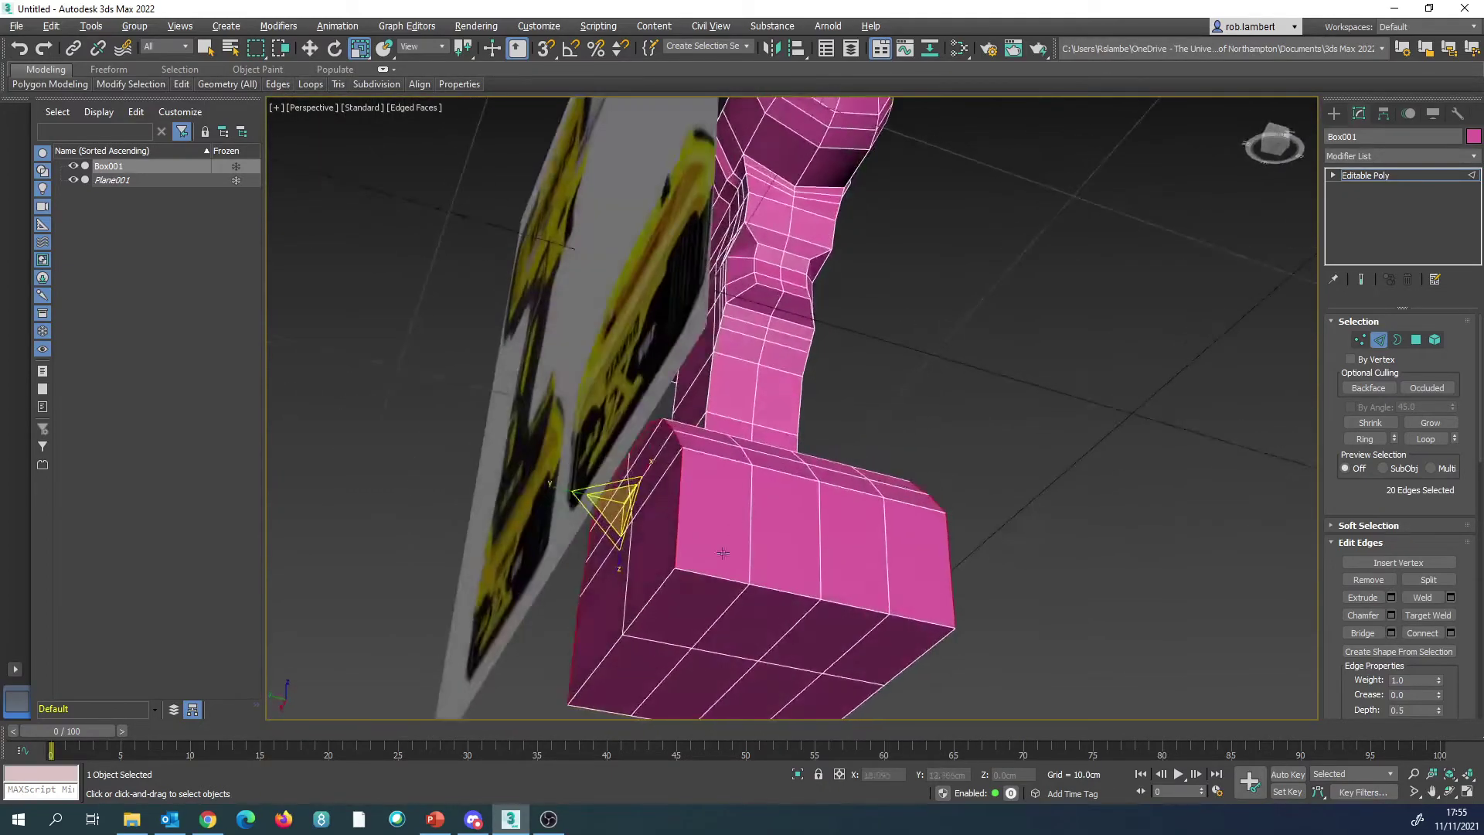
ctrl+double_click(644, 603)
ctrl+double_click(736, 580)
alt+middle_drag(736, 579, 967, 545)
ctrl+double_click(773, 653)
ctrl+double_click(958, 636)
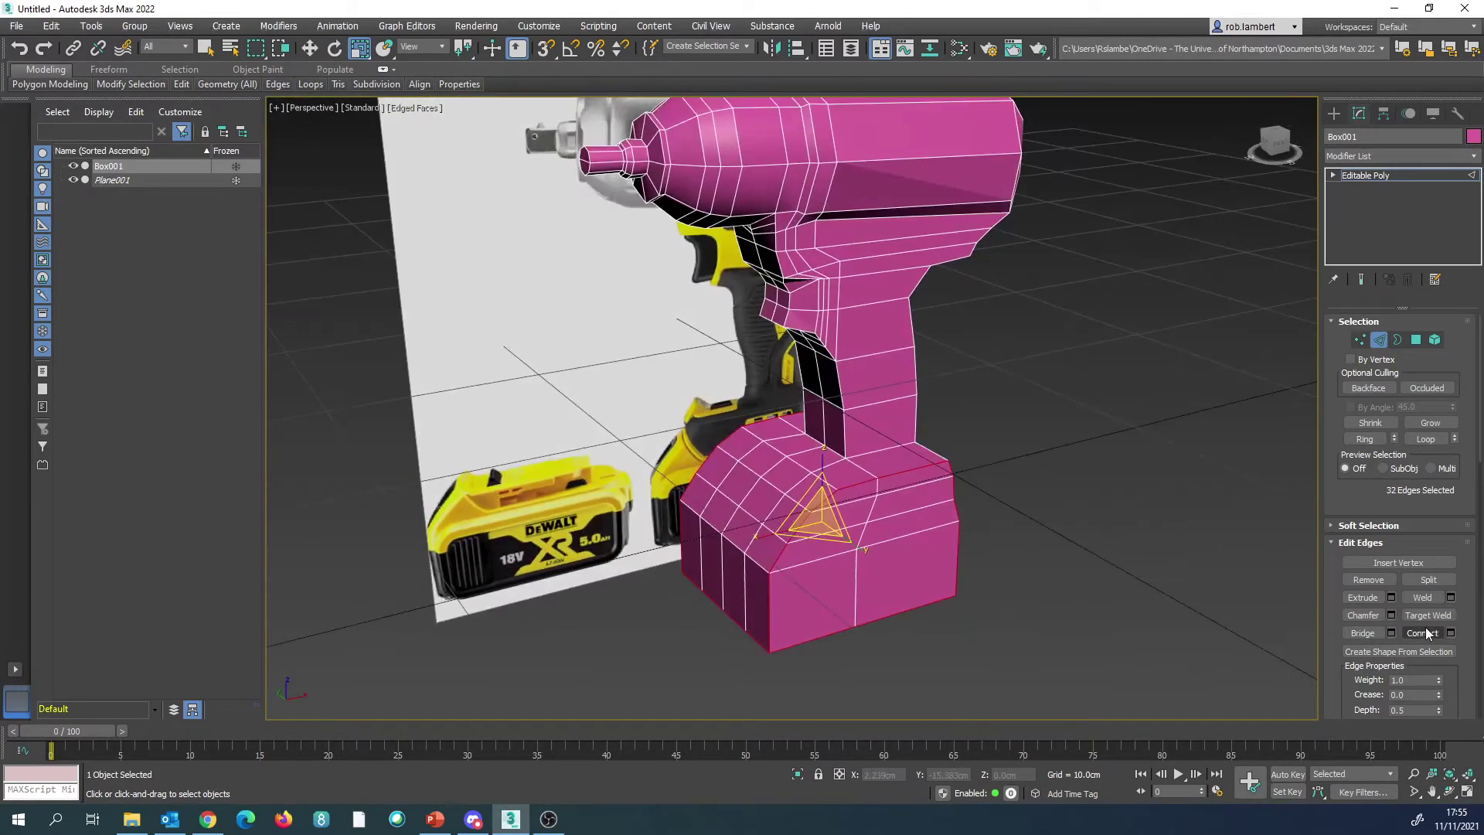
Step: Chamfer the selected battery base edges by about 1 cm with 1 segment
click(1392, 615)
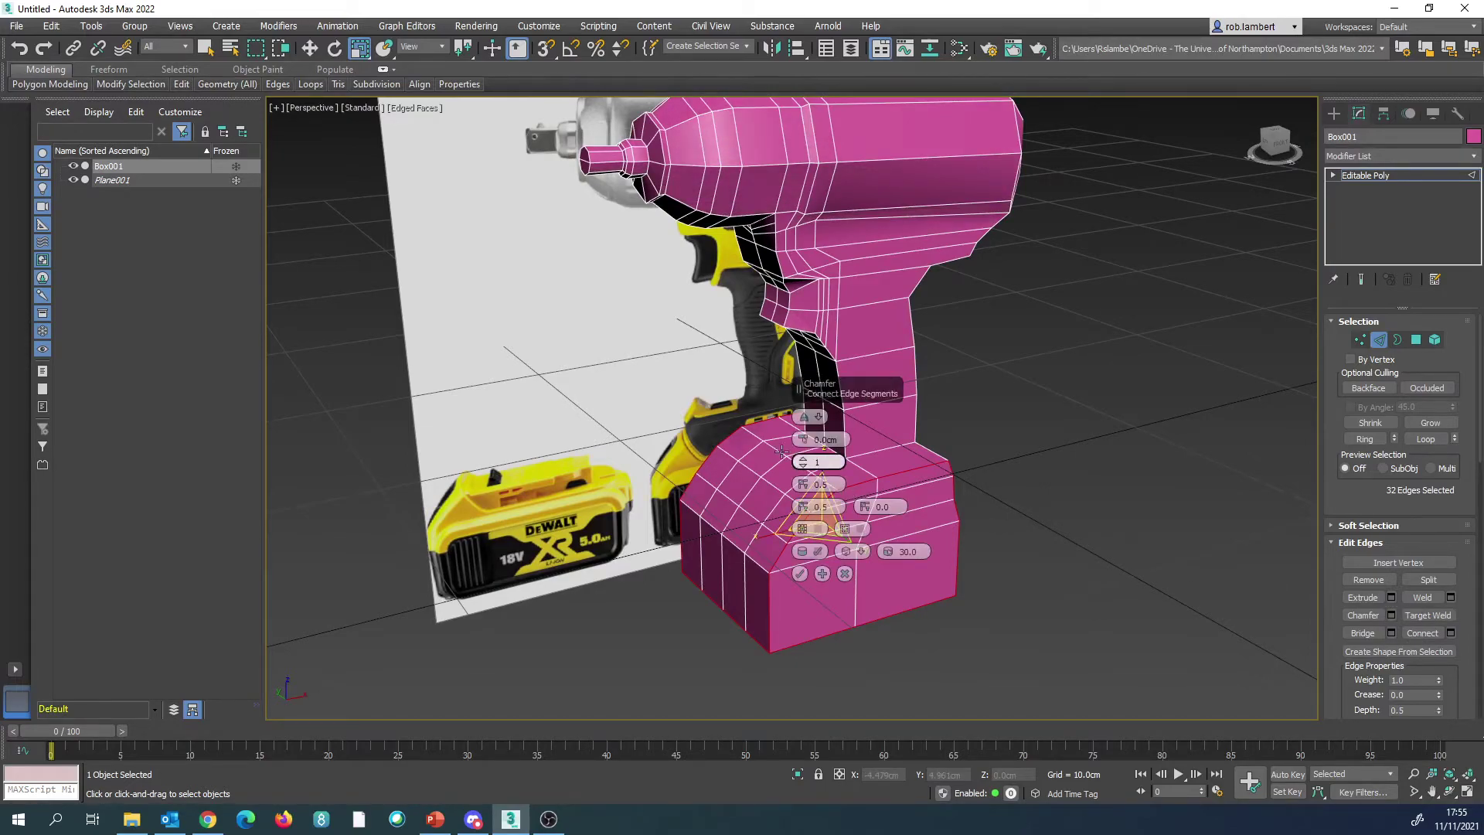
drag(803, 440, 807, 434)
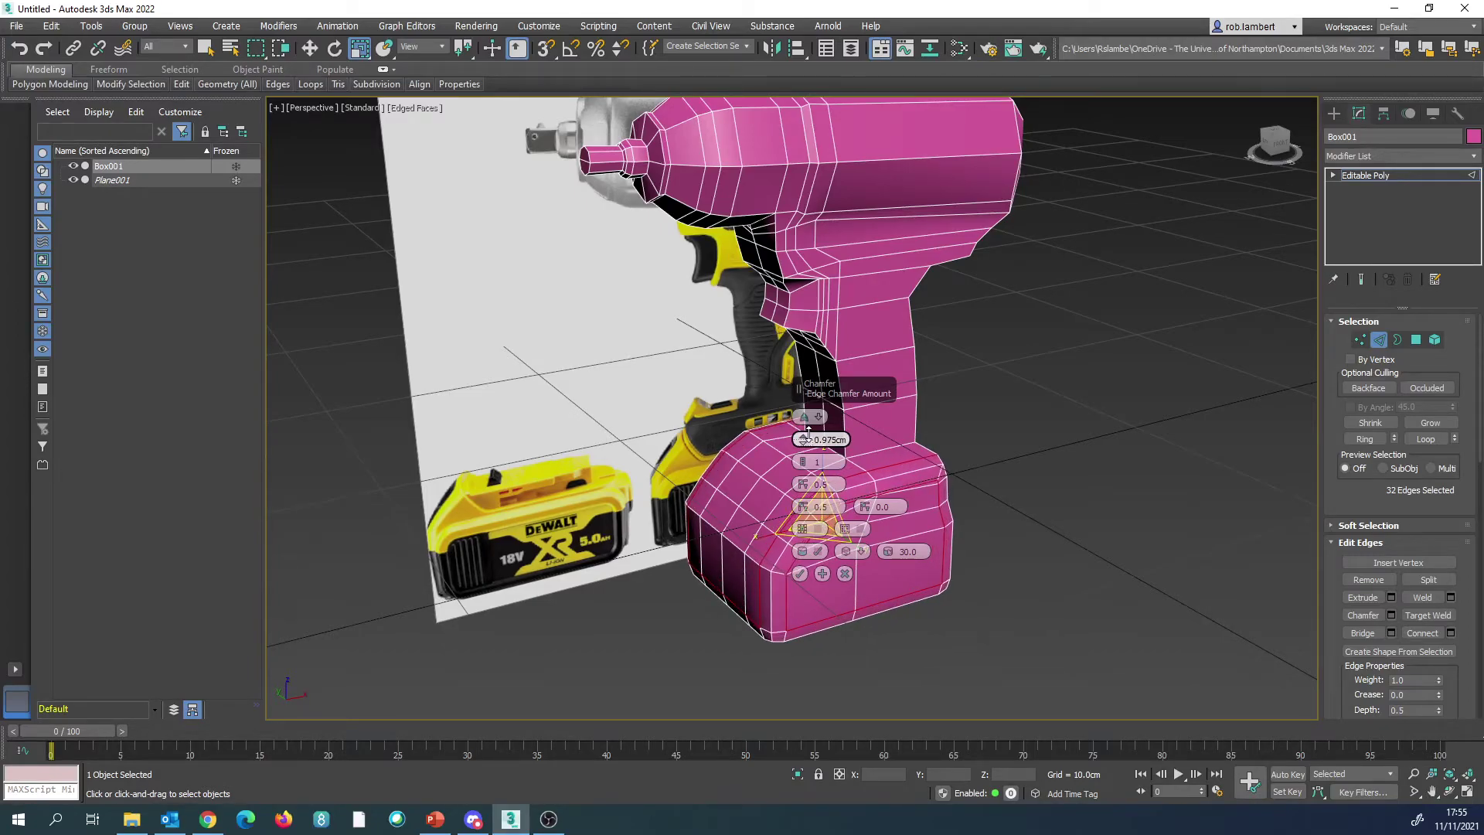
alt+middle_drag(999, 503, 974, 522)
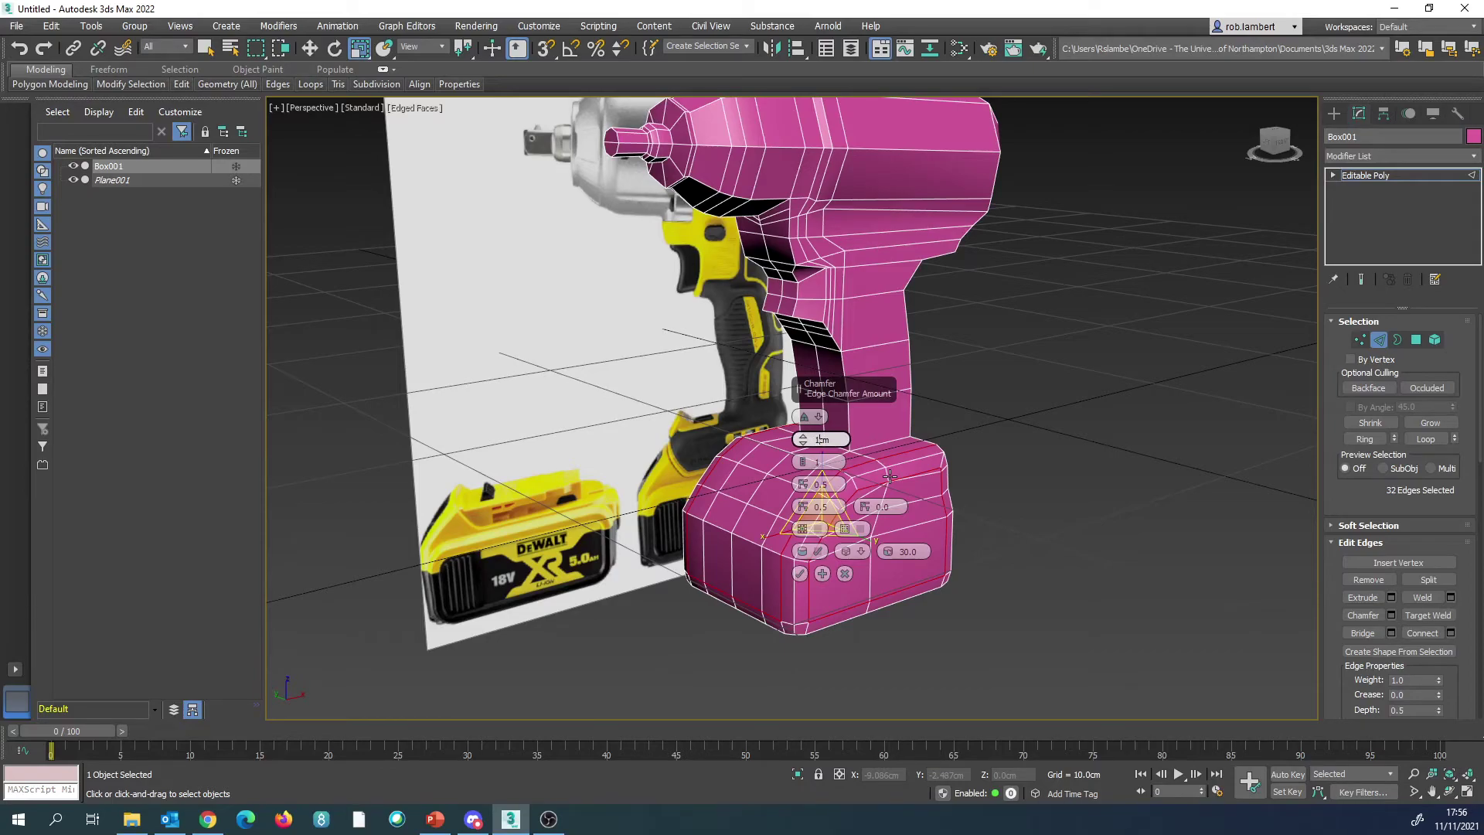
click(799, 573)
click(1010, 535)
alt+middle_drag(1018, 517, 904, 488)
scroll(918, 535, down, 3)
scroll(899, 543, up, 3)
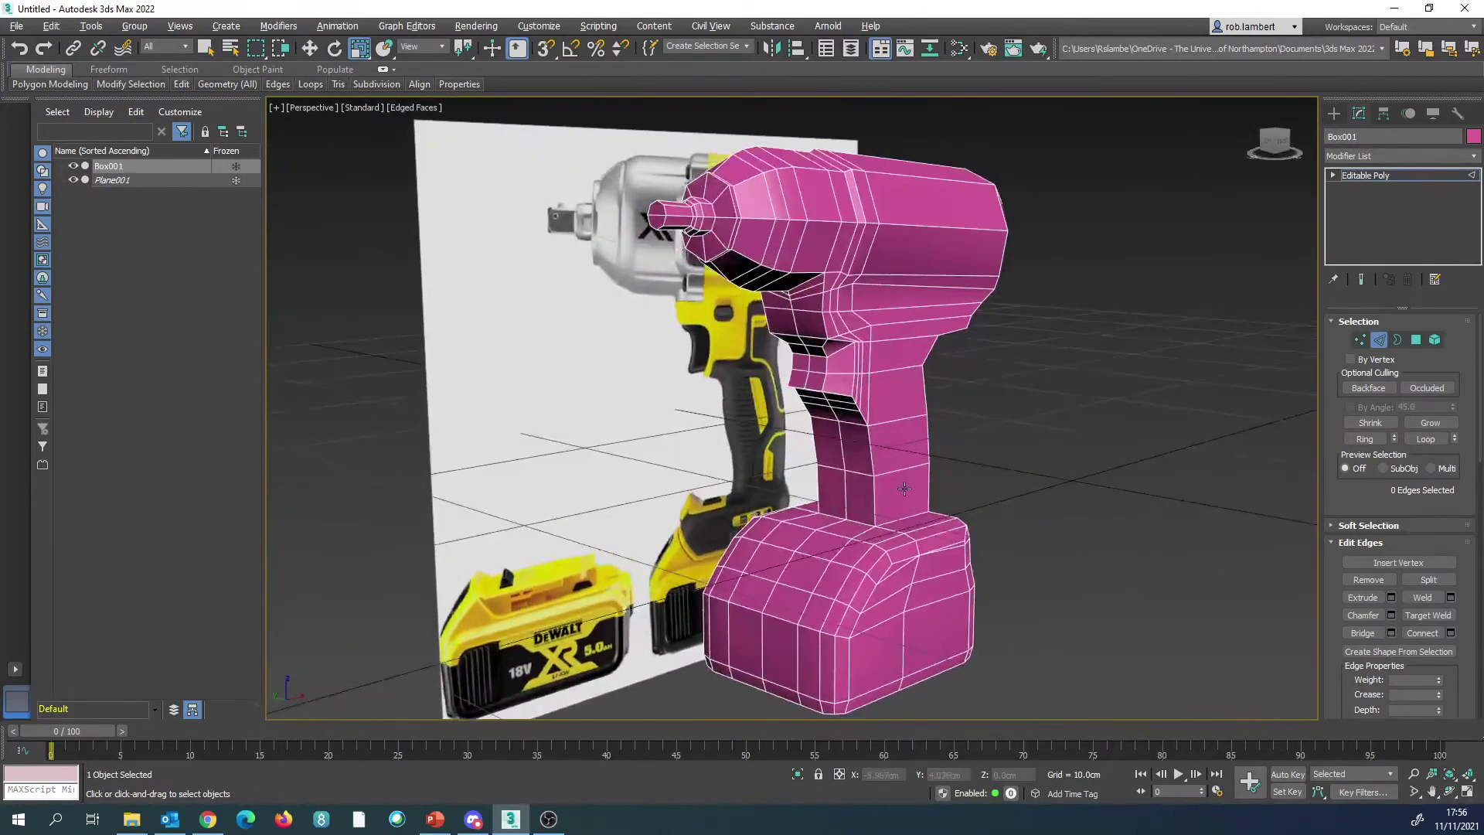
Step: Select the four front corner vertices on the two lowest rows of the handle
click(1361, 339)
click(799, 506)
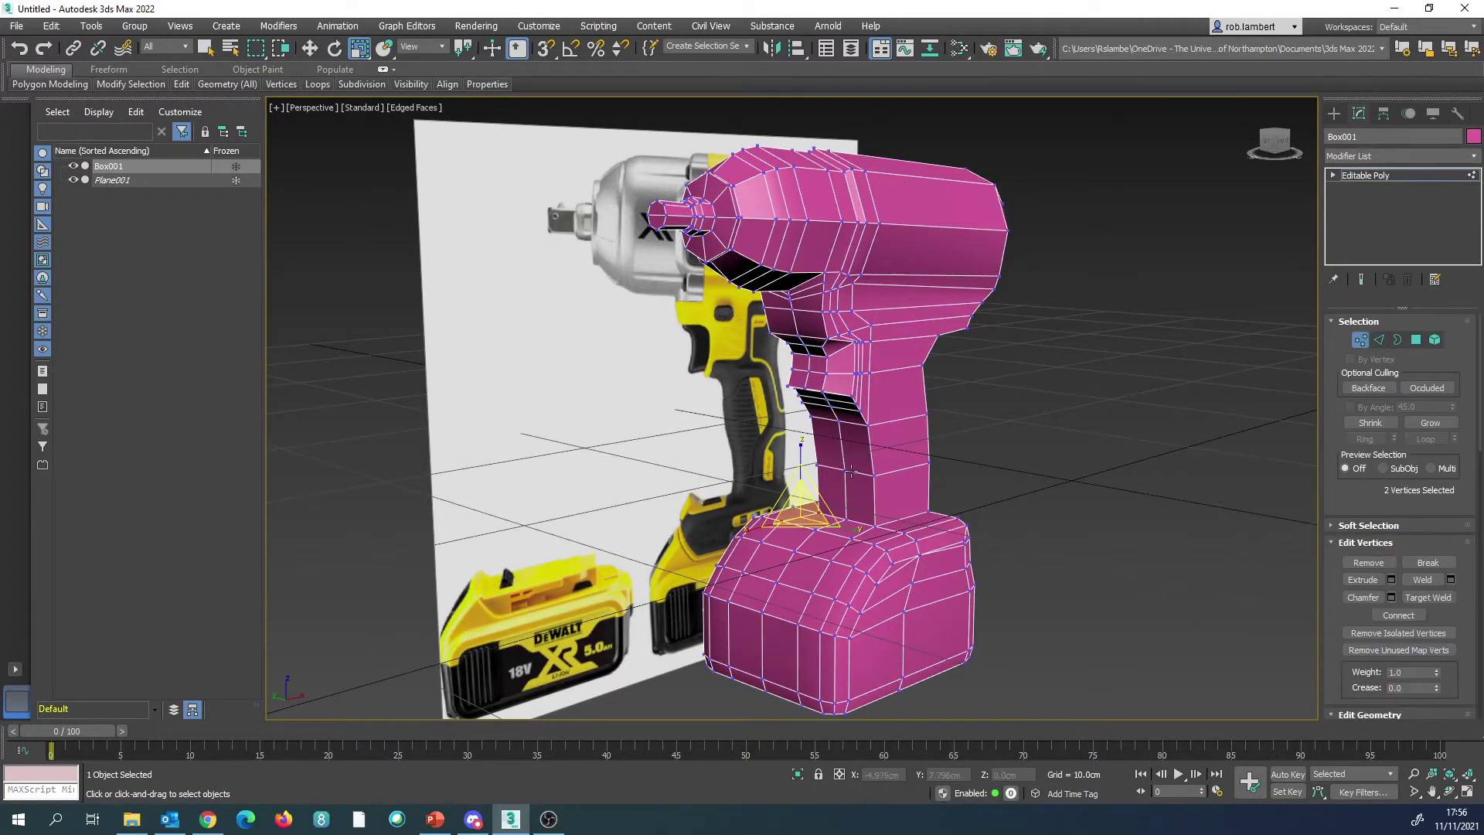
scroll(851, 464, up, 4)
click(889, 533)
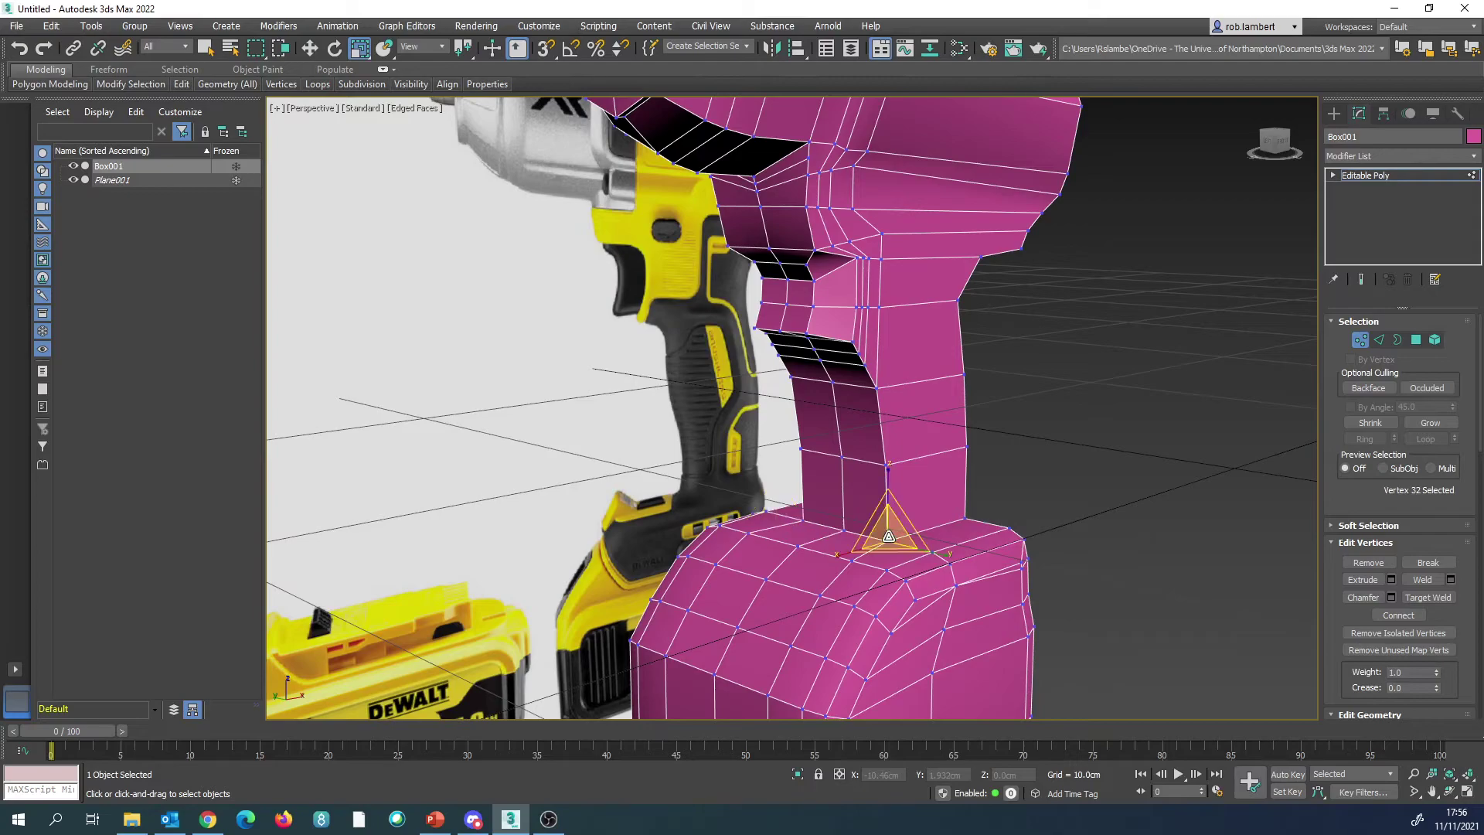
ctrl+click(798, 516)
ctrl+click(883, 461)
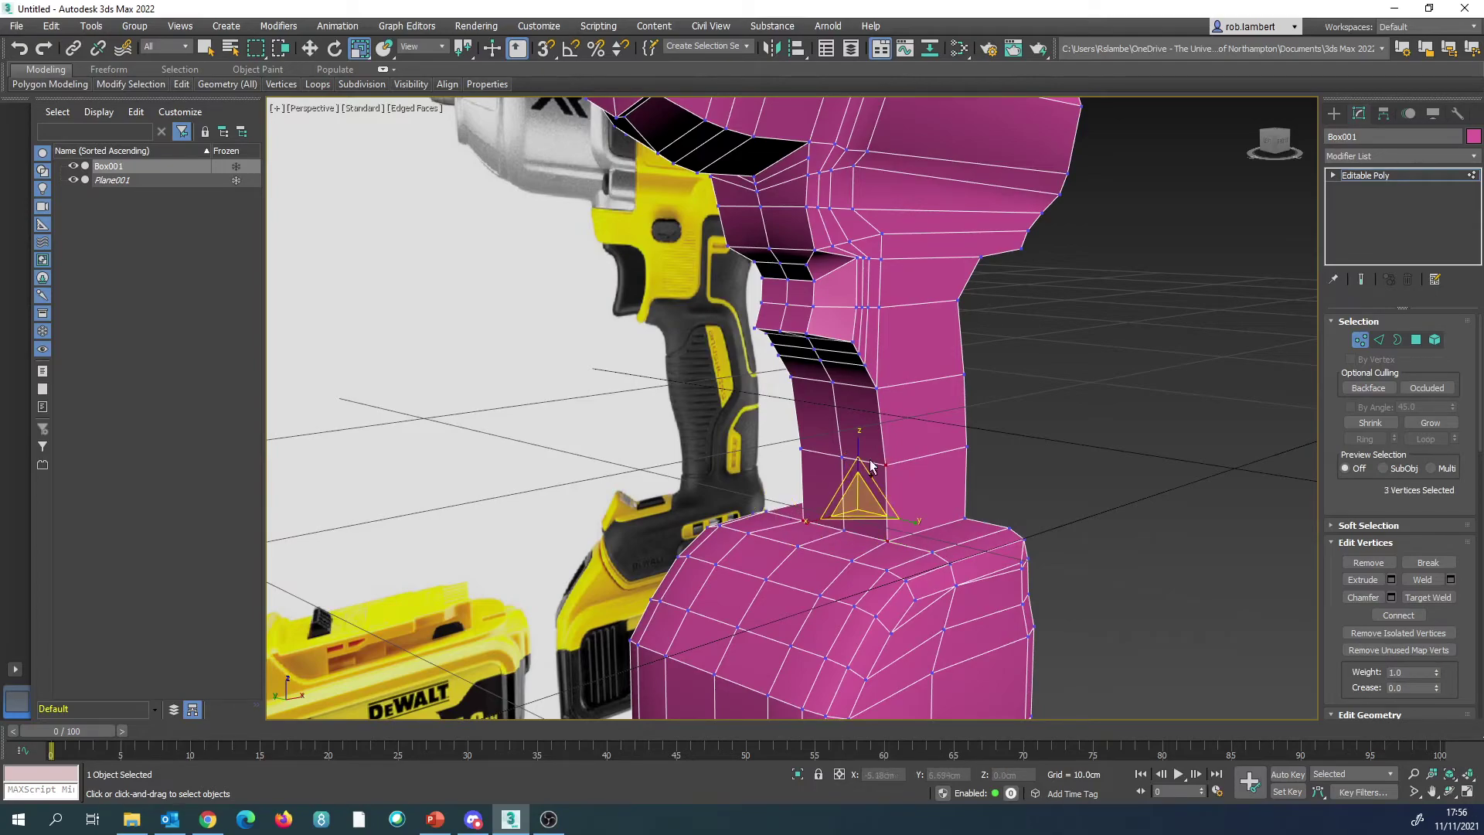
ctrl+click(800, 449)
alt+middle_drag(1021, 473, 1036, 462)
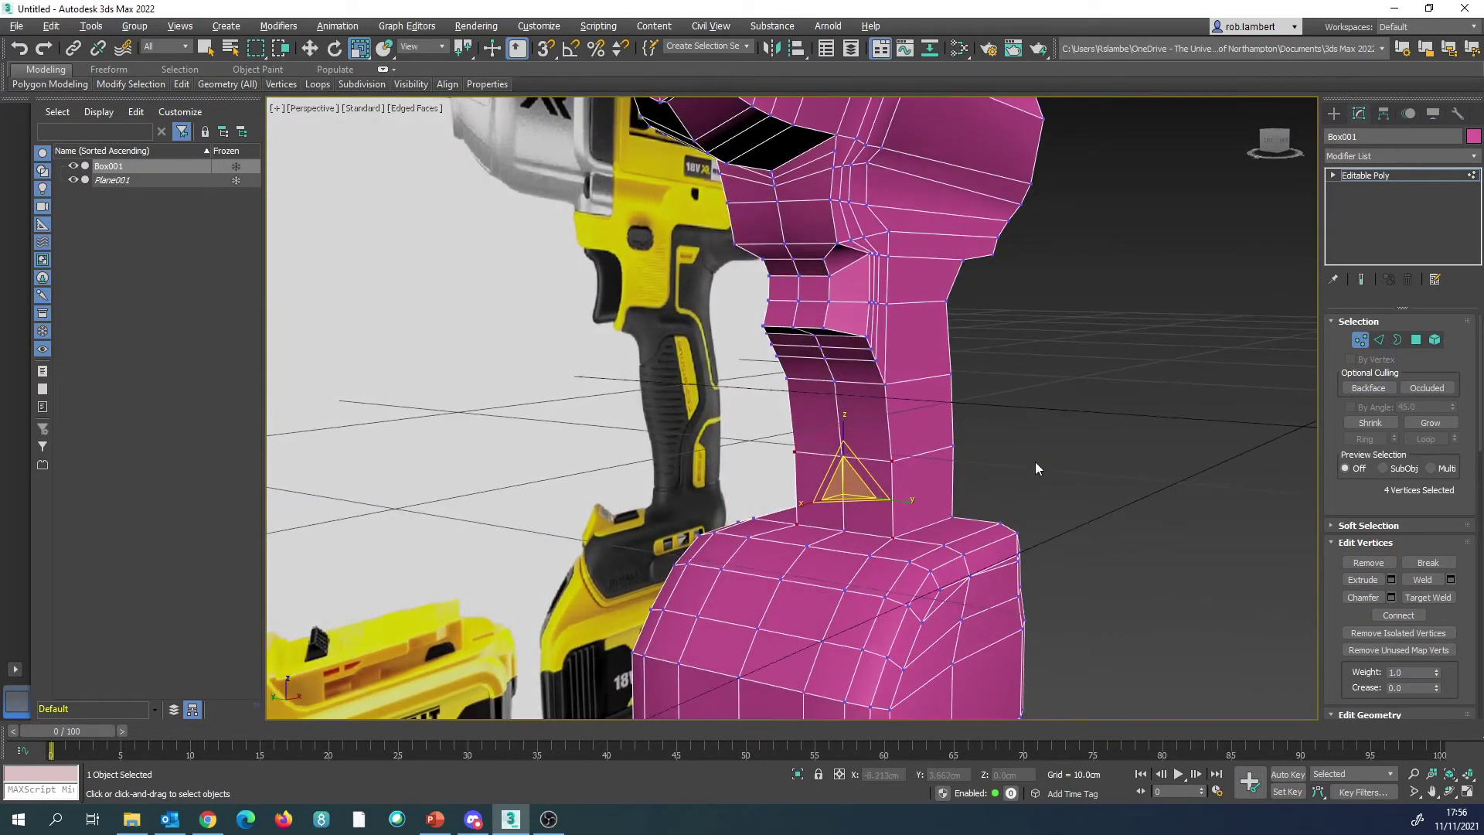
Step: Add the next row's front corners and the rear corner vertices of the lower handle to the selection
mouse_move(889, 384)
alt+middle_down()
mouse_move(762, 400)
mouse_move(862, 394)
alt+middle_up()
ctrl+click(891, 382)
ctrl+click(781, 381)
ctrl+click(965, 390)
ctrl+click(969, 469)
ctrl+click(864, 483)
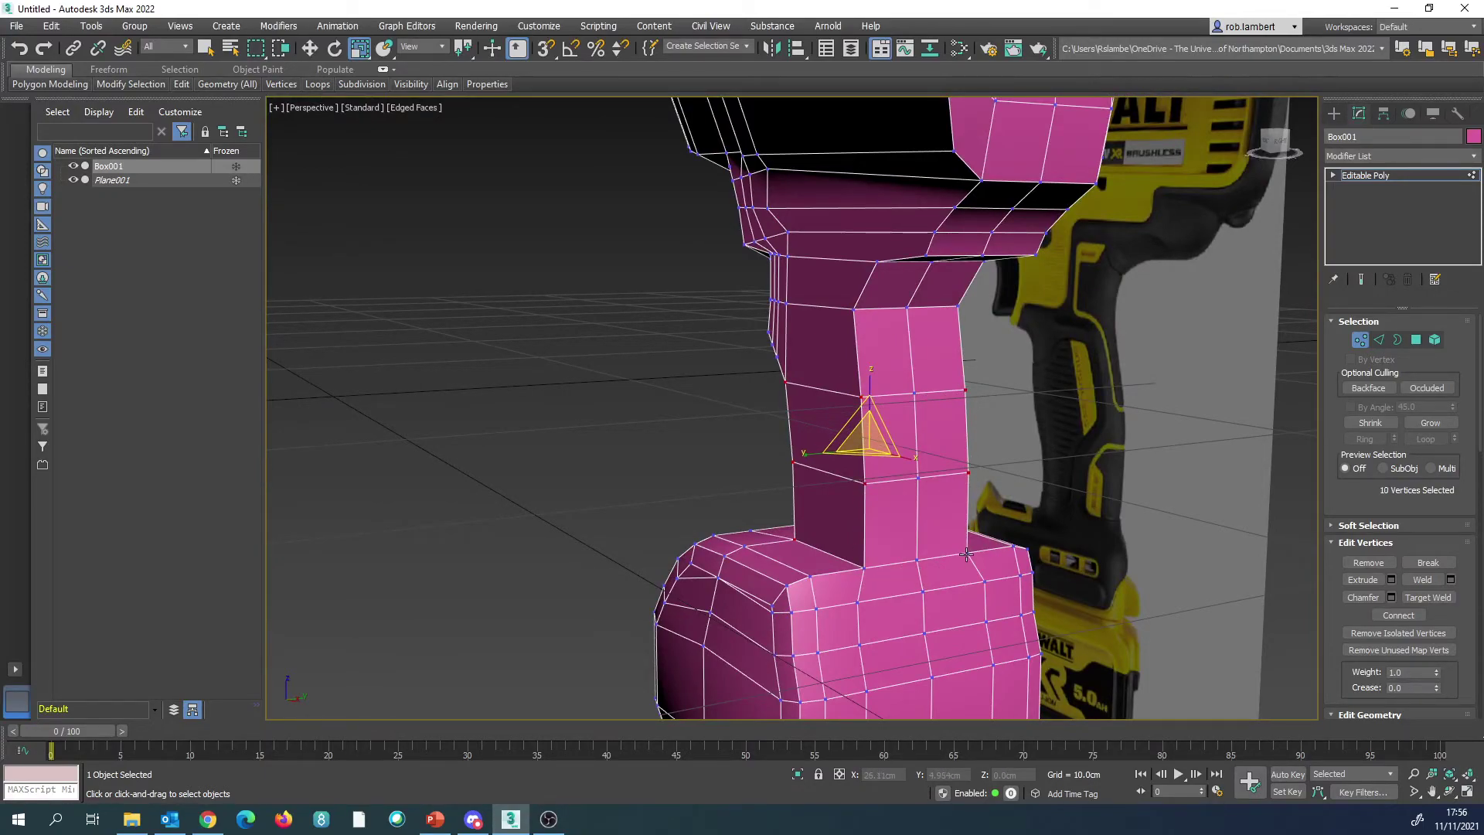
ctrl+click(865, 567)
alt+middle_drag(967, 552, 1084, 498)
ctrl+click(943, 469)
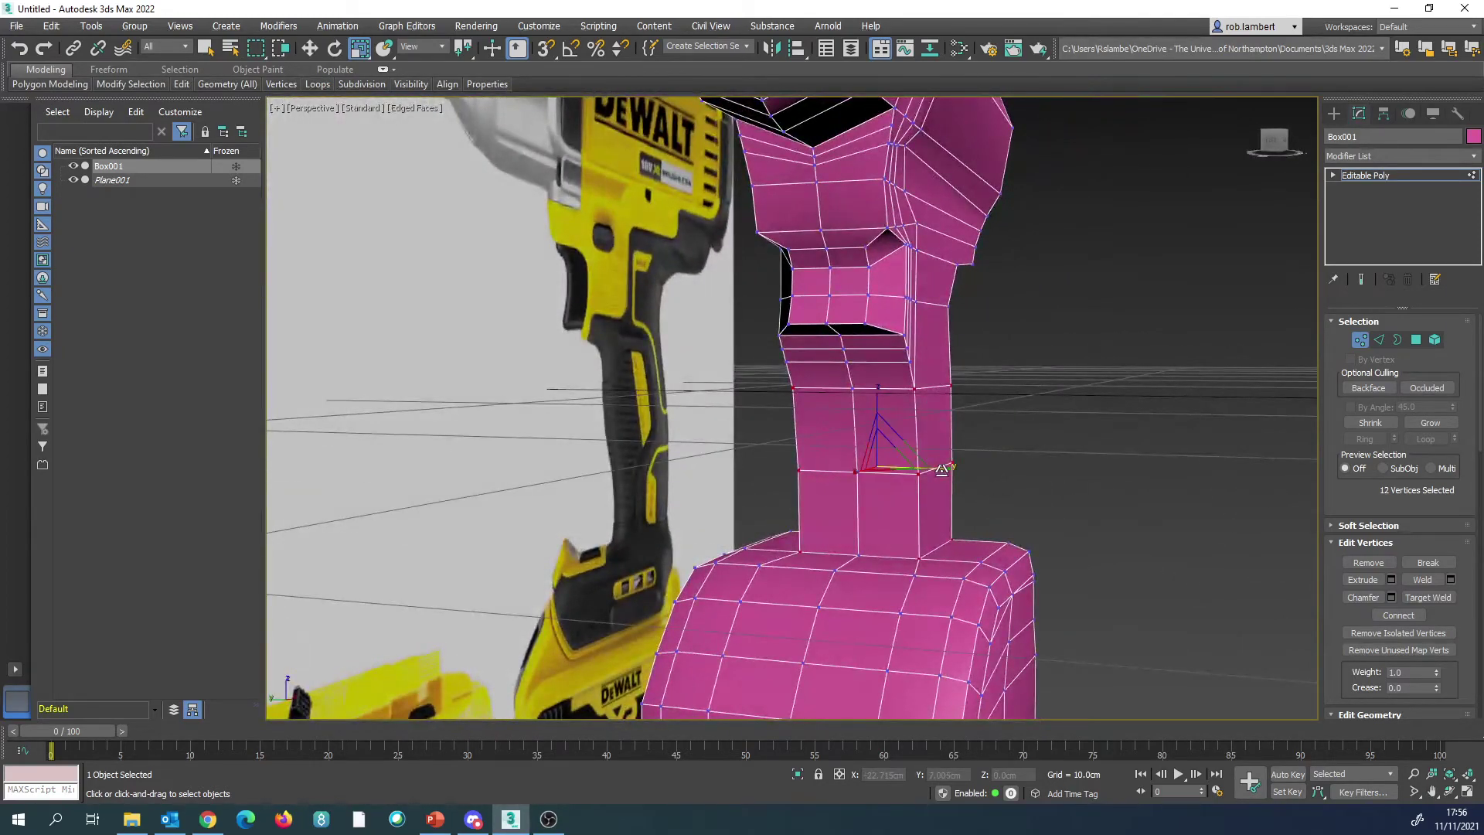
Step: Scale the selected handle corner vertices slightly inward along Y to slim the handle's width
drag(940, 470, 927, 468)
alt+middle_drag(932, 468, 978, 466)
scroll(964, 455, down, 3)
drag(971, 464, 953, 464)
mouse_move(931, 459)
alt+middle_down()
mouse_move(994, 459)
mouse_move(956, 462)
alt+middle_up()
drag(980, 462, 975, 461)
alt+middle_drag(968, 458, 988, 534)
Step: Scale ten of the handle's corner vertices inward along X to round its front and back
scroll(948, 523, up, 3)
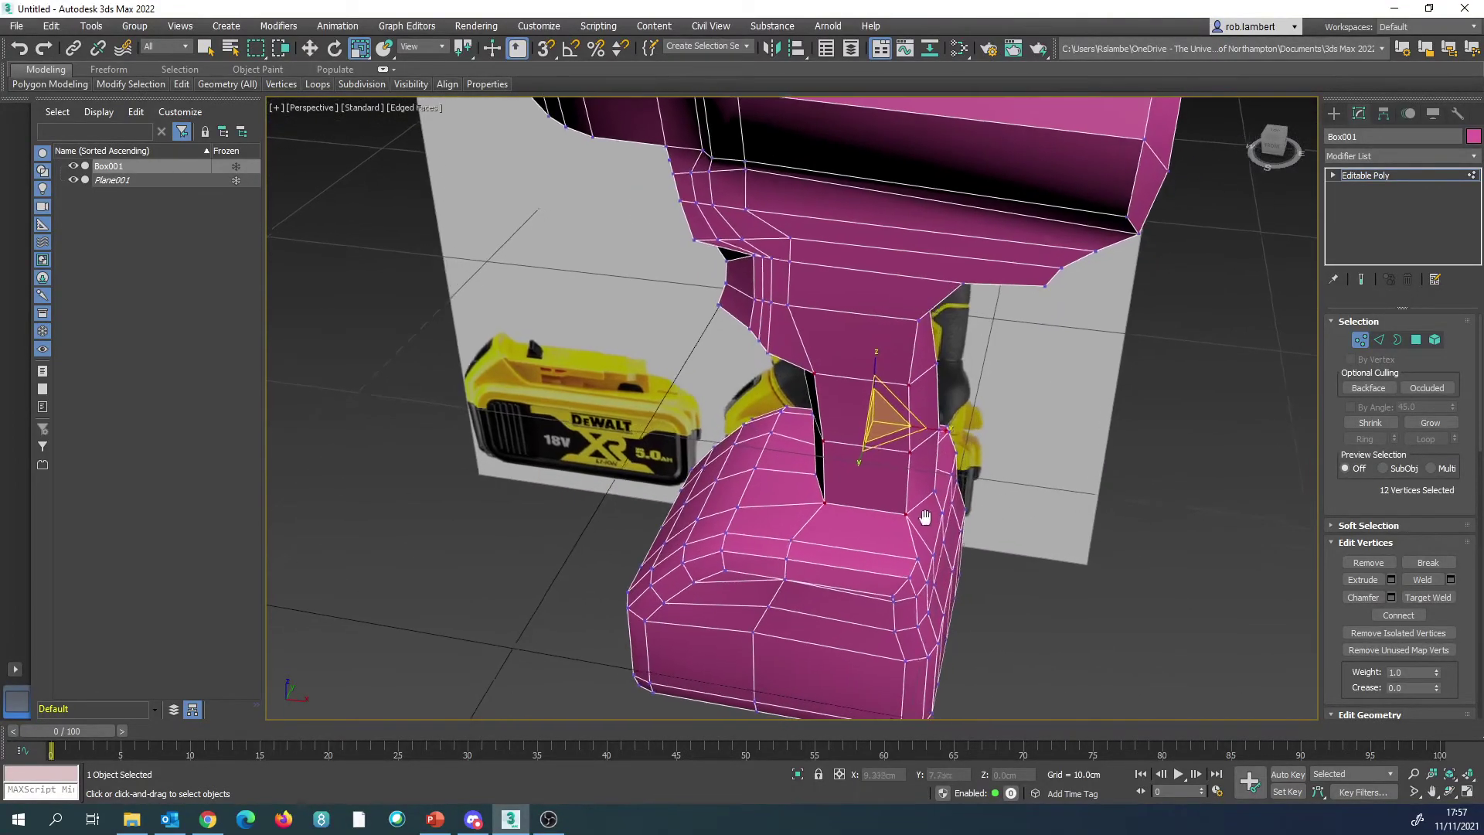
alt+middle_drag(911, 498, 991, 478)
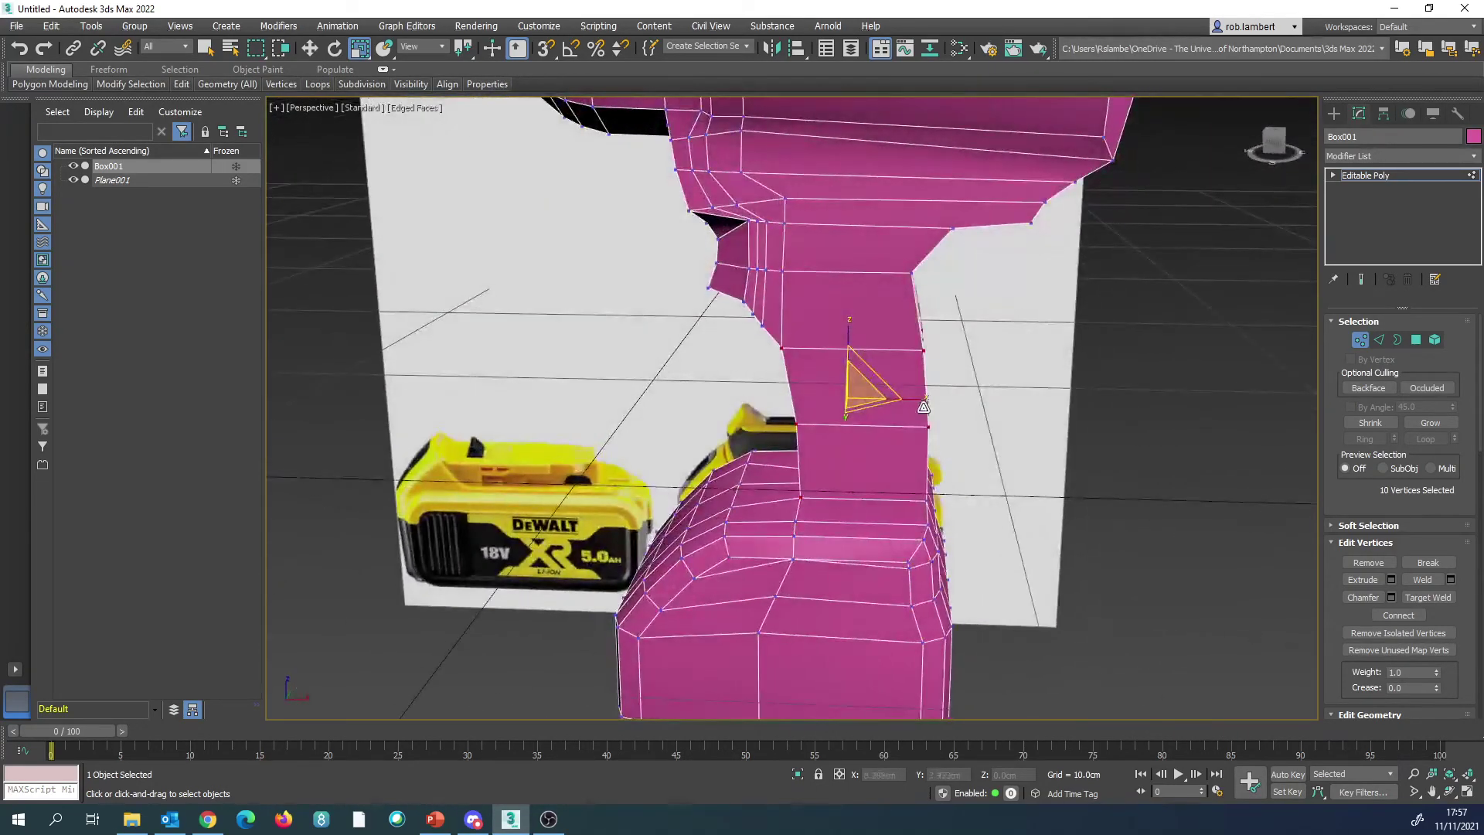
drag(915, 401, 906, 401)
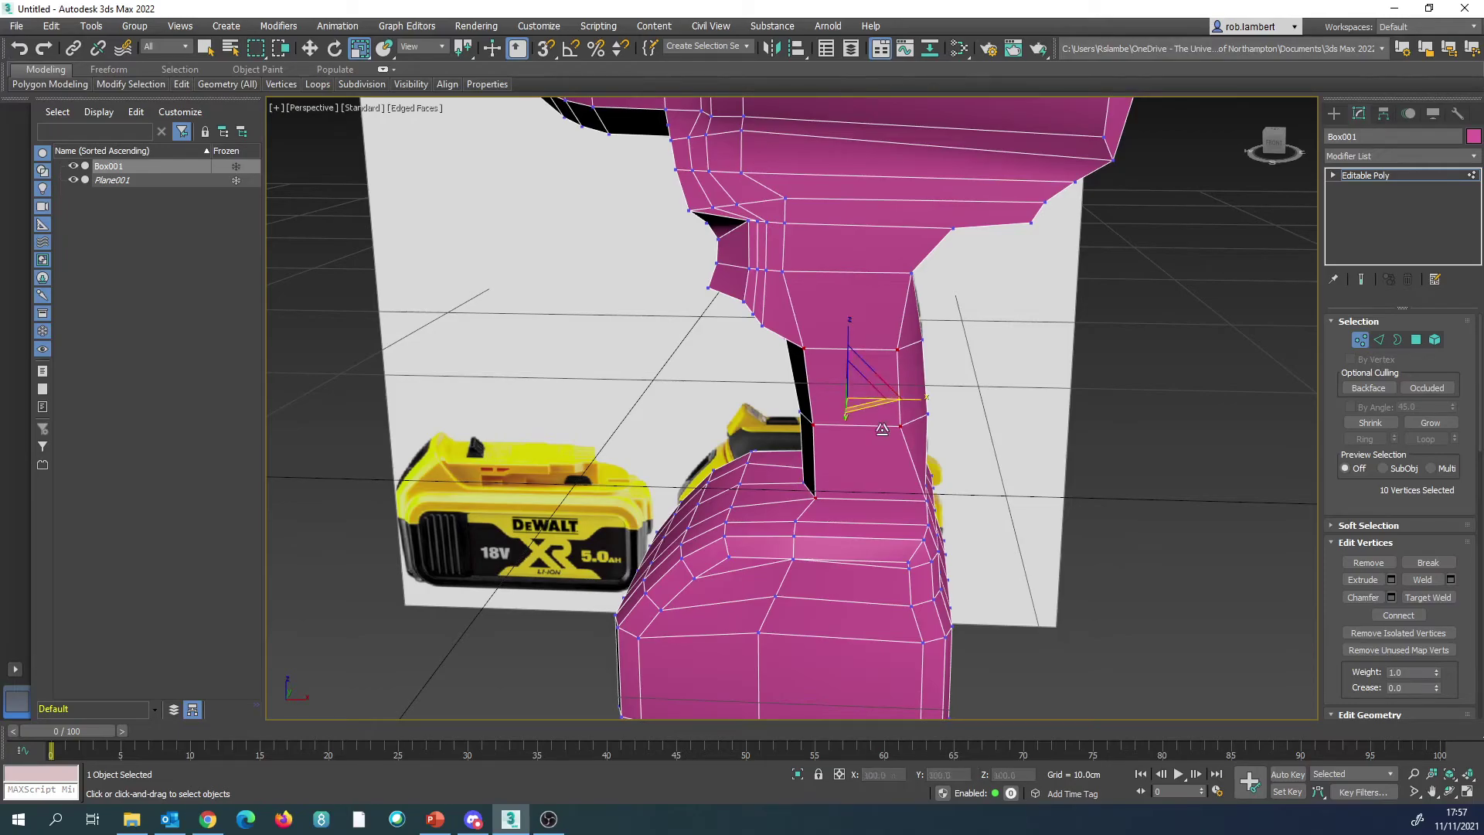
Step: Move the two rear corner vertices at the top of the handle forward along X to continue the rounding
alt+middle_drag(893, 468, 980, 358)
scroll(959, 485, down, 6)
click(866, 346)
ctrl+click(925, 344)
scroll(912, 365, up, 5)
middle_drag(878, 370, 901, 446)
key(w)
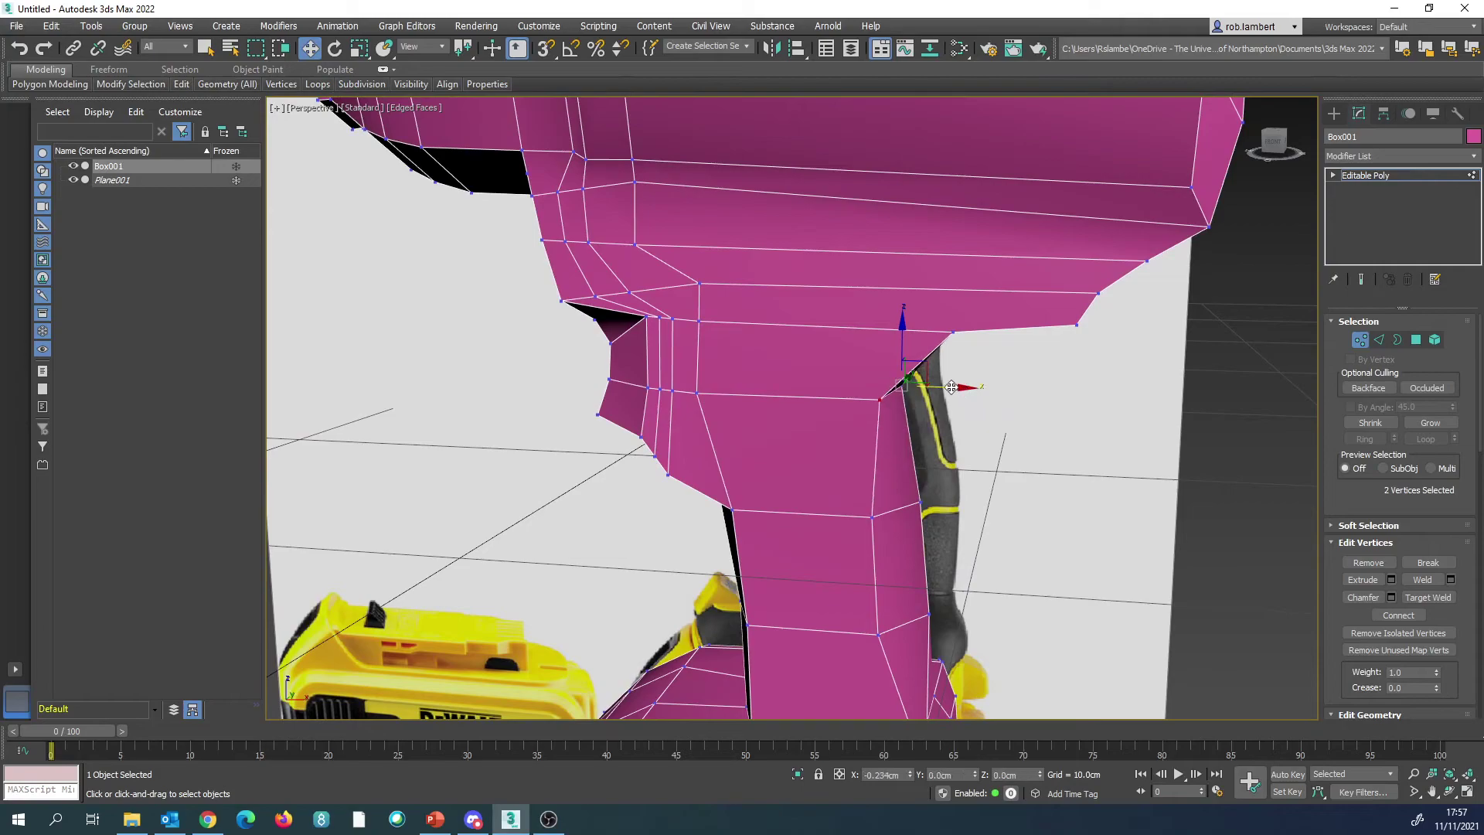
drag(933, 382, 902, 381)
scroll(904, 379, down, 6)
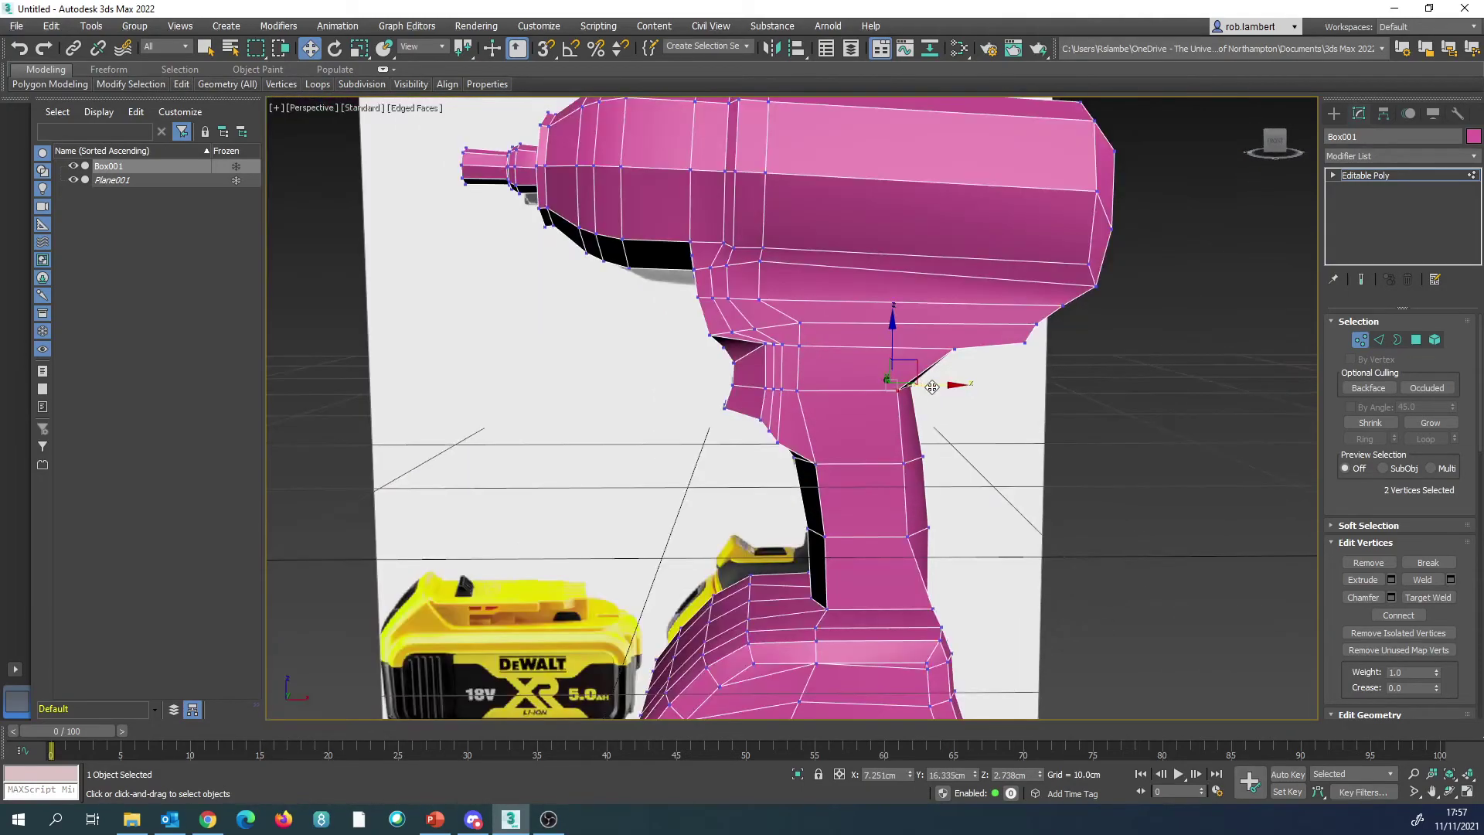
alt+middle_drag(913, 375, 922, 362)
Step: Shift the outer vertices along the body's underside behind the handle along X to bevel its lower rear edge
click(948, 334)
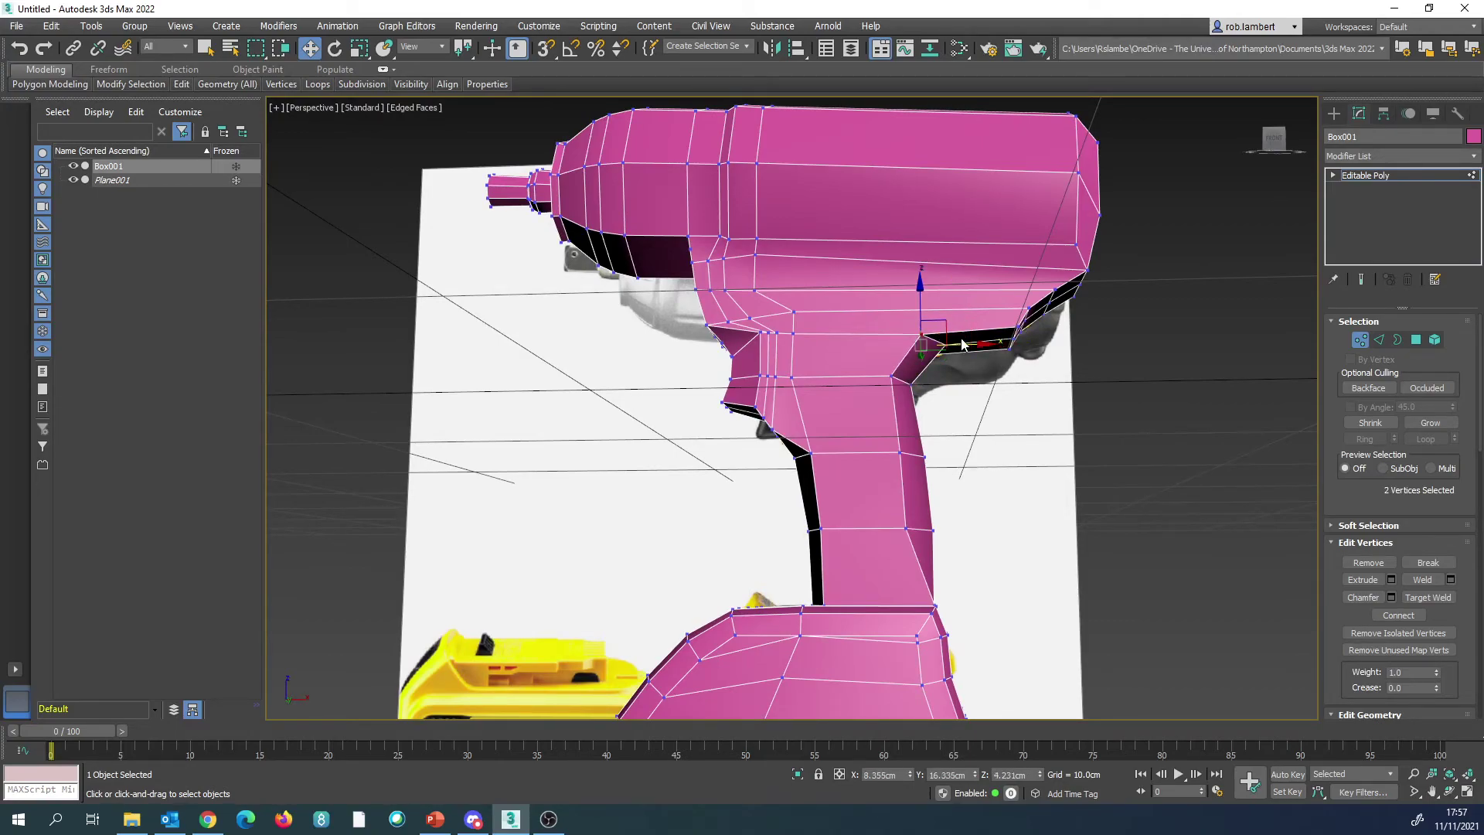
alt+middle_drag(951, 340, 921, 344)
click(989, 312)
ctrl+click(1018, 340)
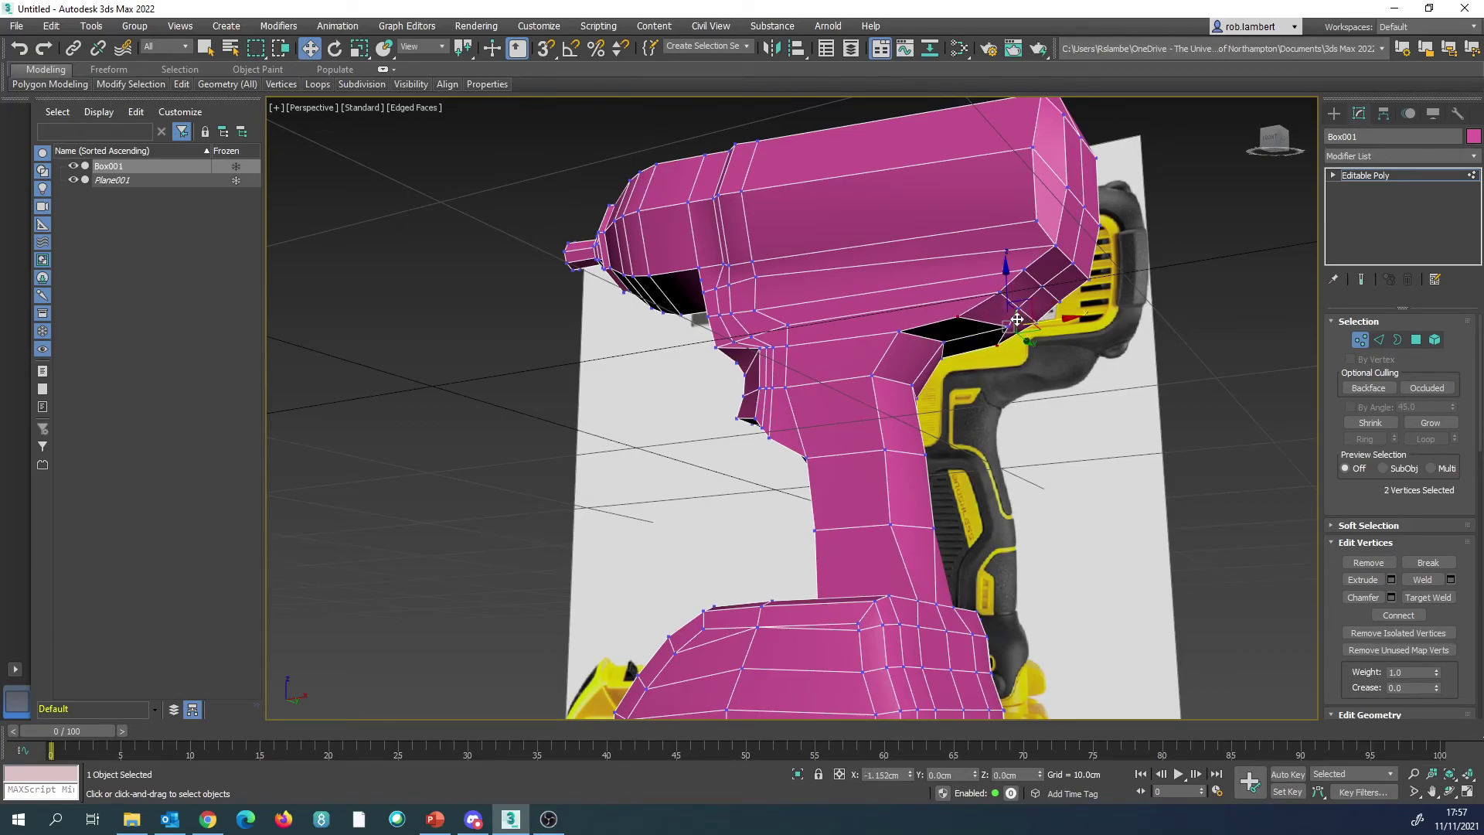
alt+middle_drag(1017, 319, 927, 242)
alt+middle_drag(1011, 330, 1062, 332)
click(1022, 309)
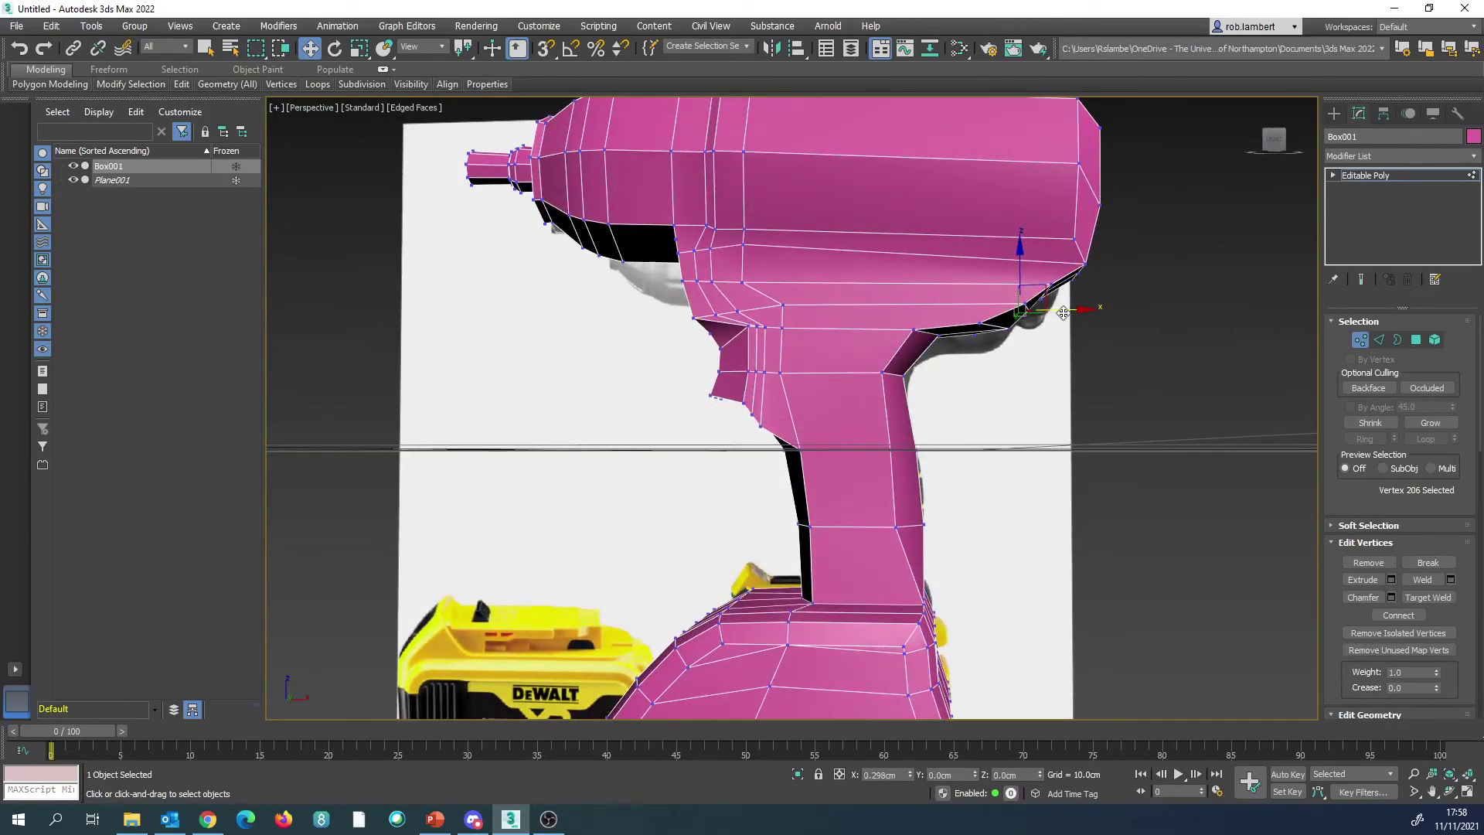
Step: In the front view, move the three vertices at the body's lower rear corner backward along X toward the reference outline
key(f)
scroll(966, 402, up, 5)
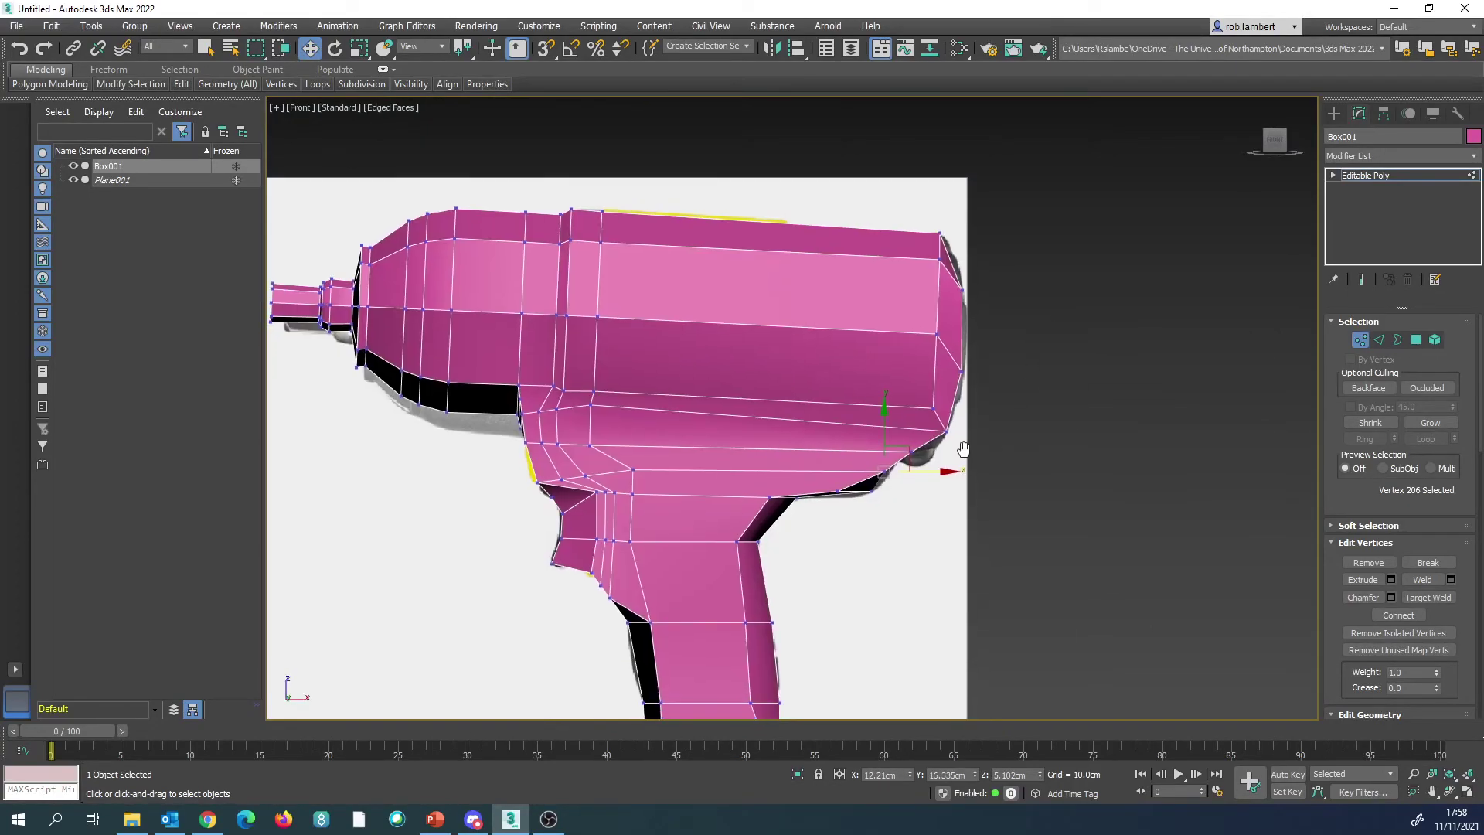
middle_drag(951, 438, 926, 464)
click(912, 484)
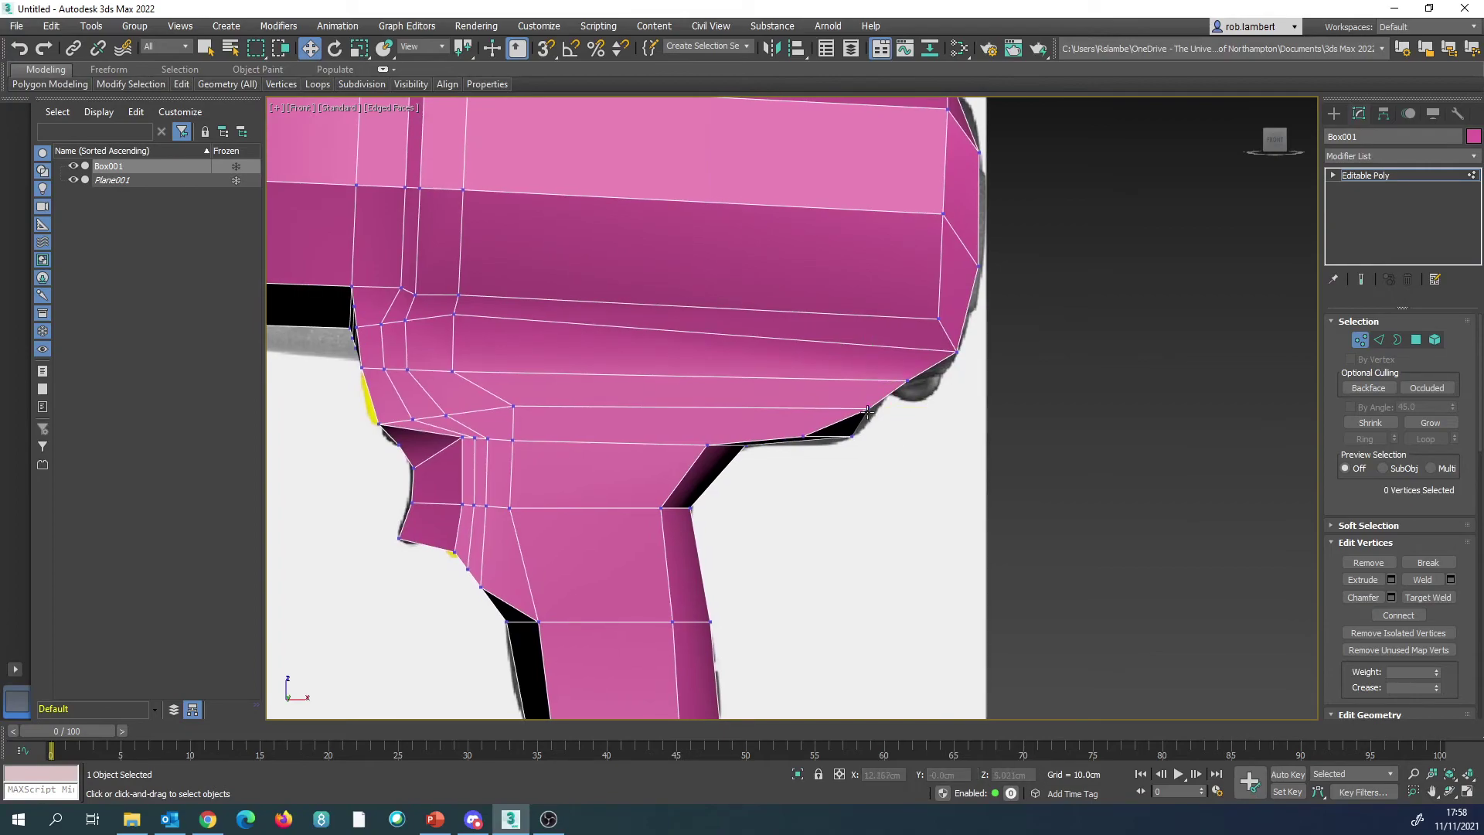
drag(933, 398, 895, 369)
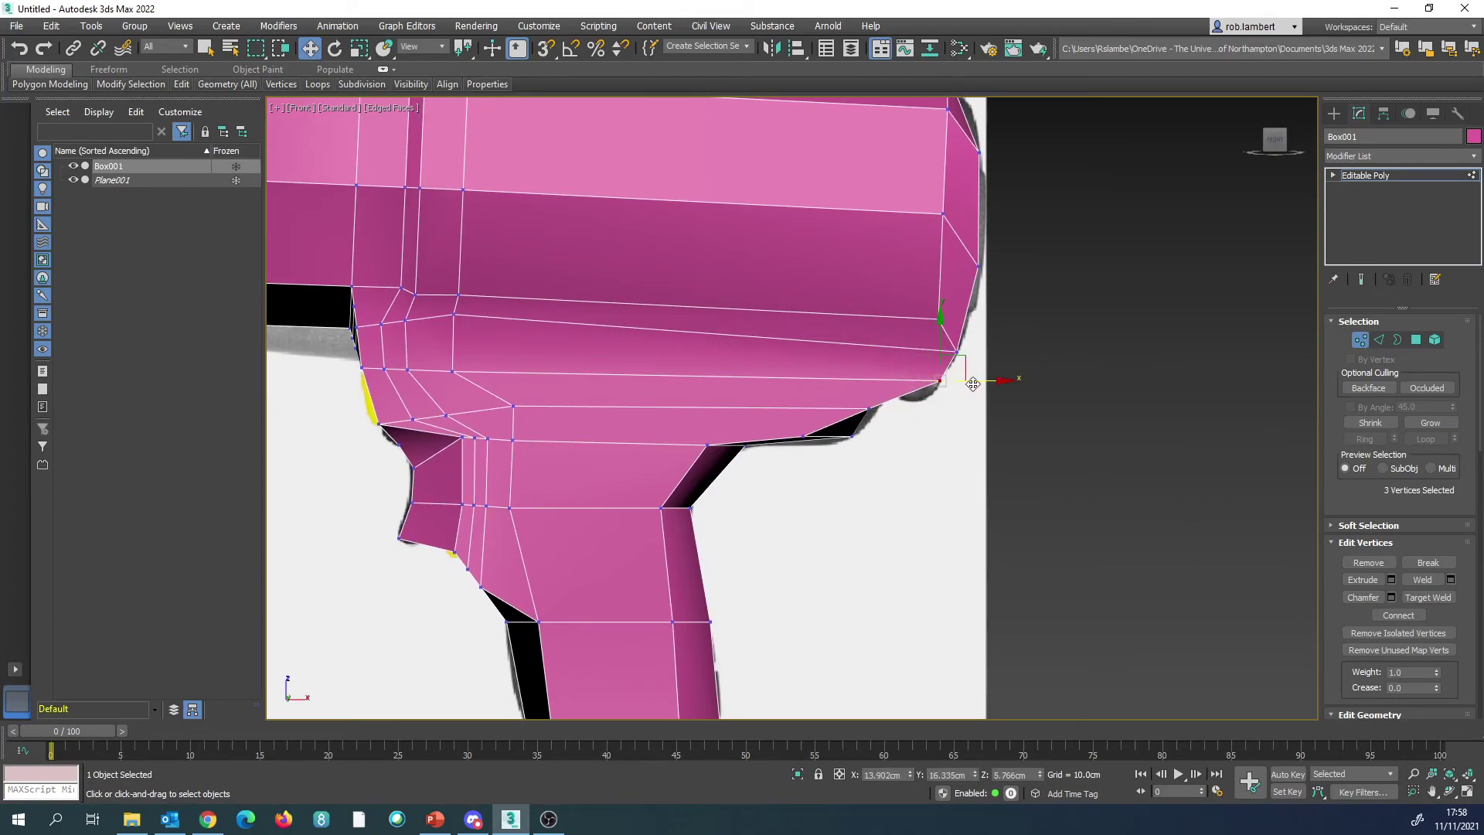
key(p)
middle_drag(949, 412, 884, 433)
scroll(938, 408, down, 5)
scroll(930, 417, up, 3)
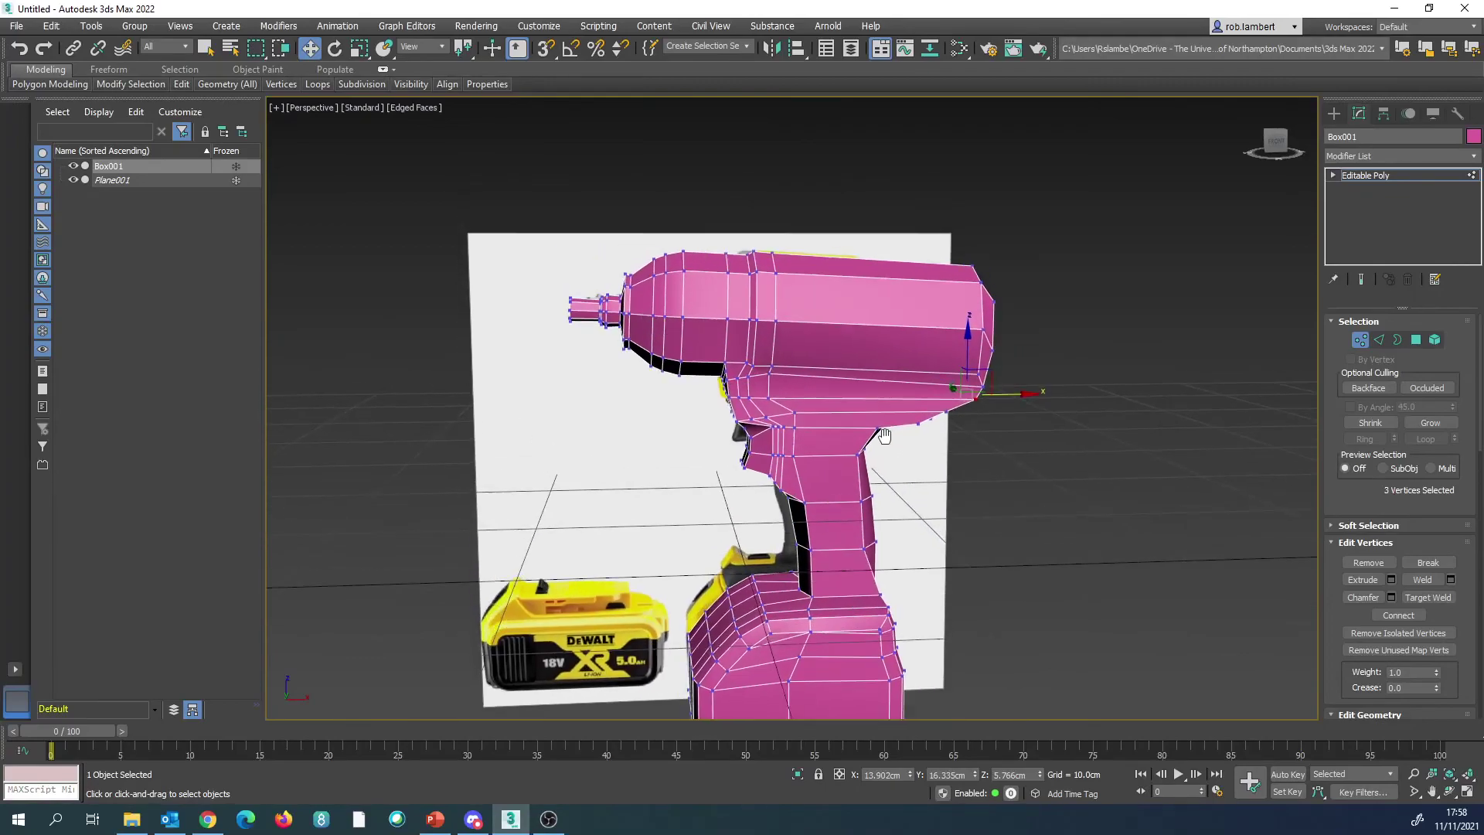
Step: Review the reshaped body, handle and battery base against the reference image from several perspective angles
key(shift+z)
key(shift+z)
key(shift+z)
key(shift+z)
key(shift+z)
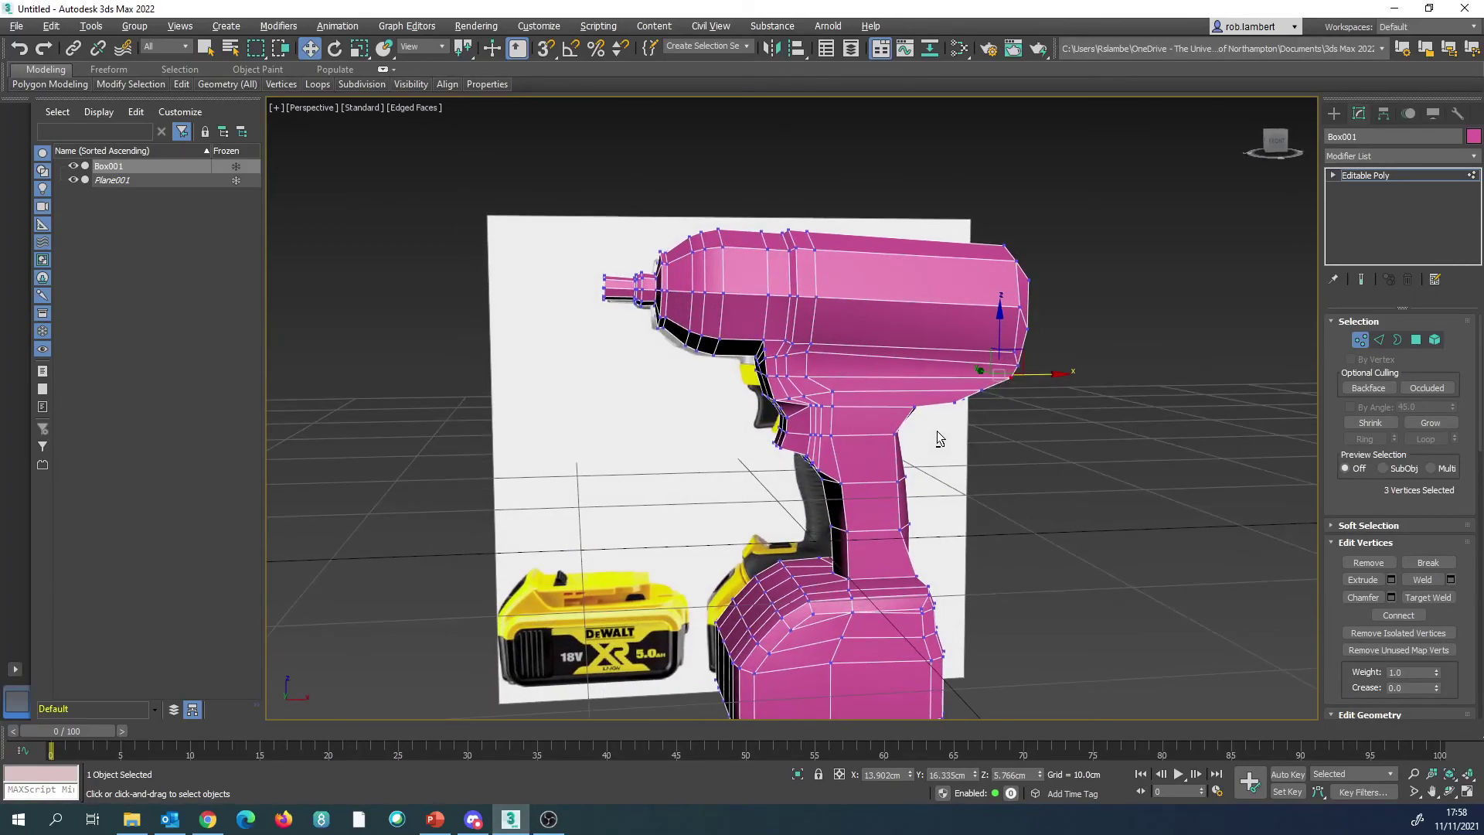
key(shift+z)
key(shift+z)
key(shift+z)
key(shift+z)
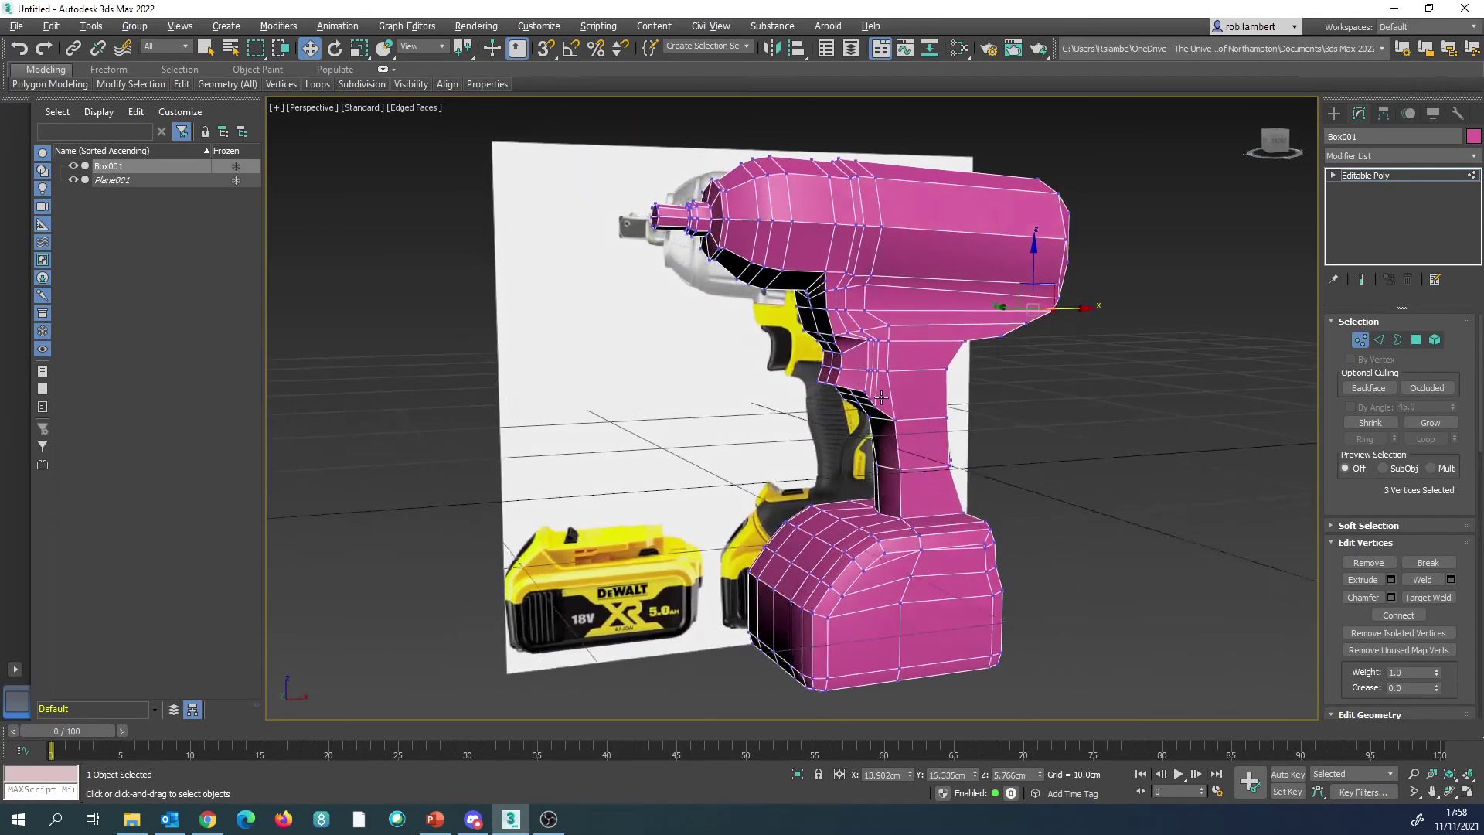
Step: Leave vertex editing and apply a TurboSmooth modifier to the whole impact wrench model
key(shift+z)
click(1360, 340)
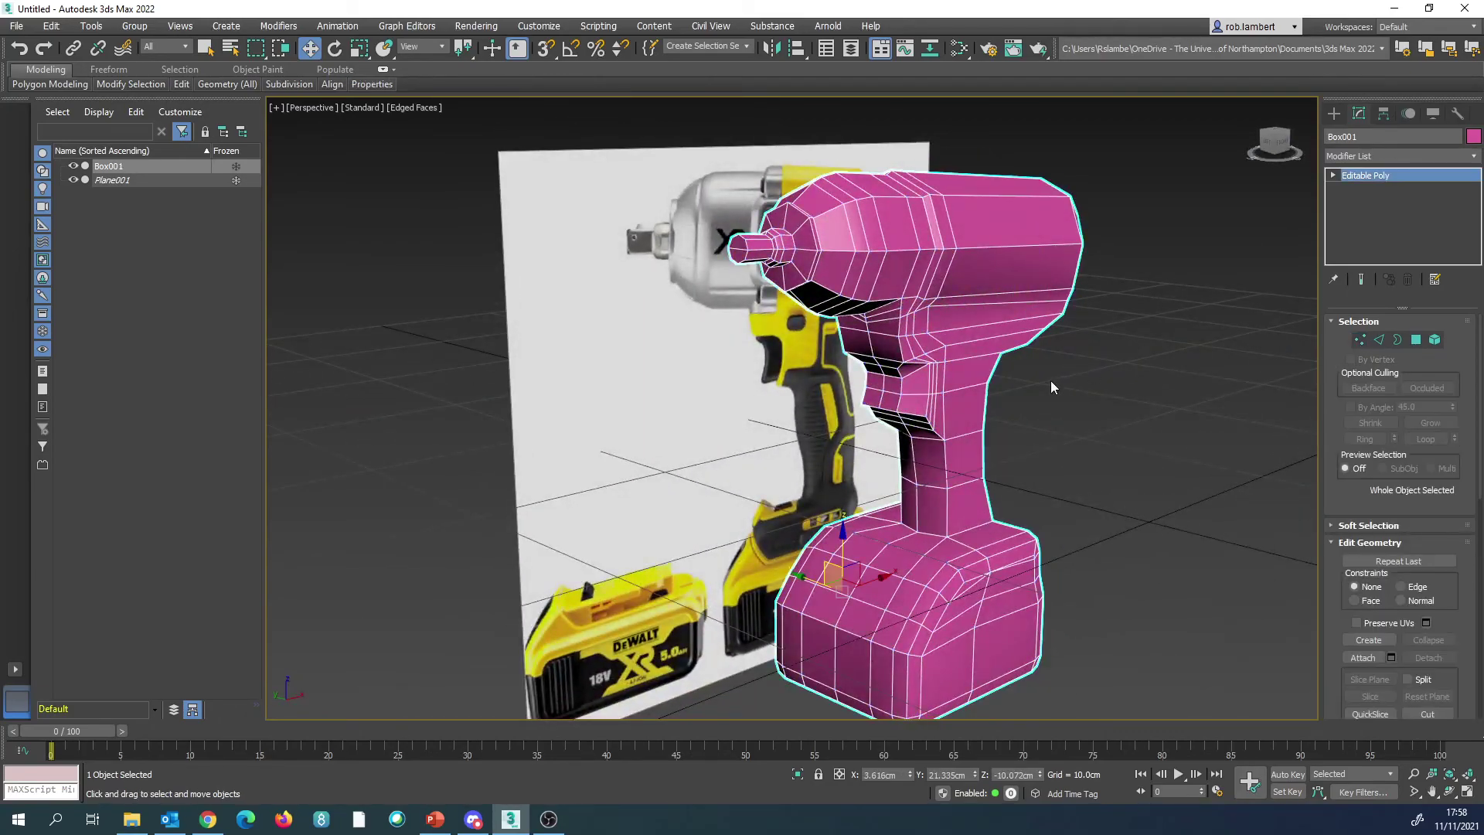
click(1473, 156)
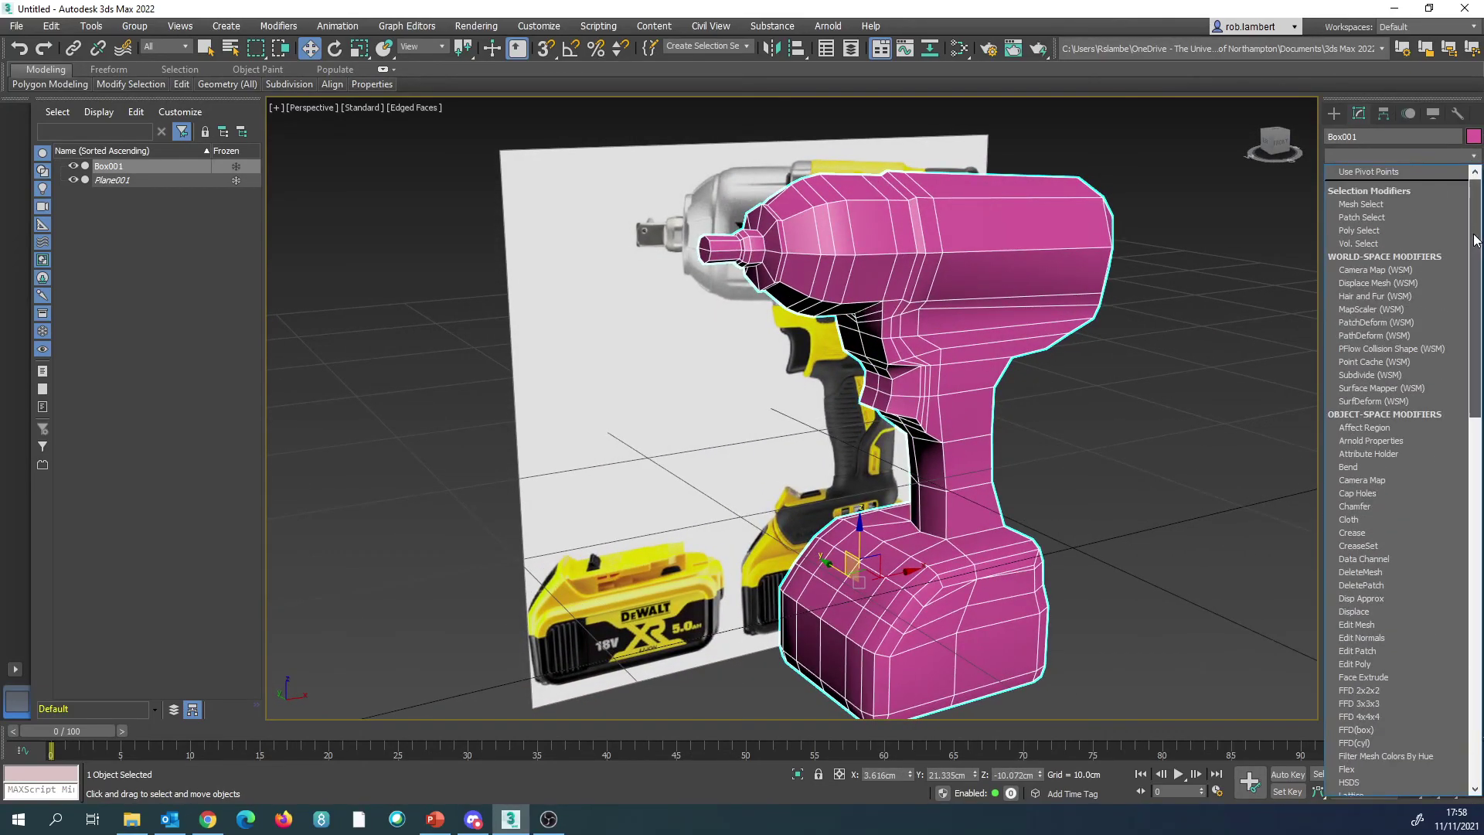
scroll(1375, 588, down, 15)
click(1363, 527)
Step: Examine the smoothed body, handle and battery base against the reference image from several perspective angles
key(shift+z)
alt+middle_drag(991, 429, 946, 431)
key(shift+z)
key(shift+z)
key(shift+z)
key(shift+z)
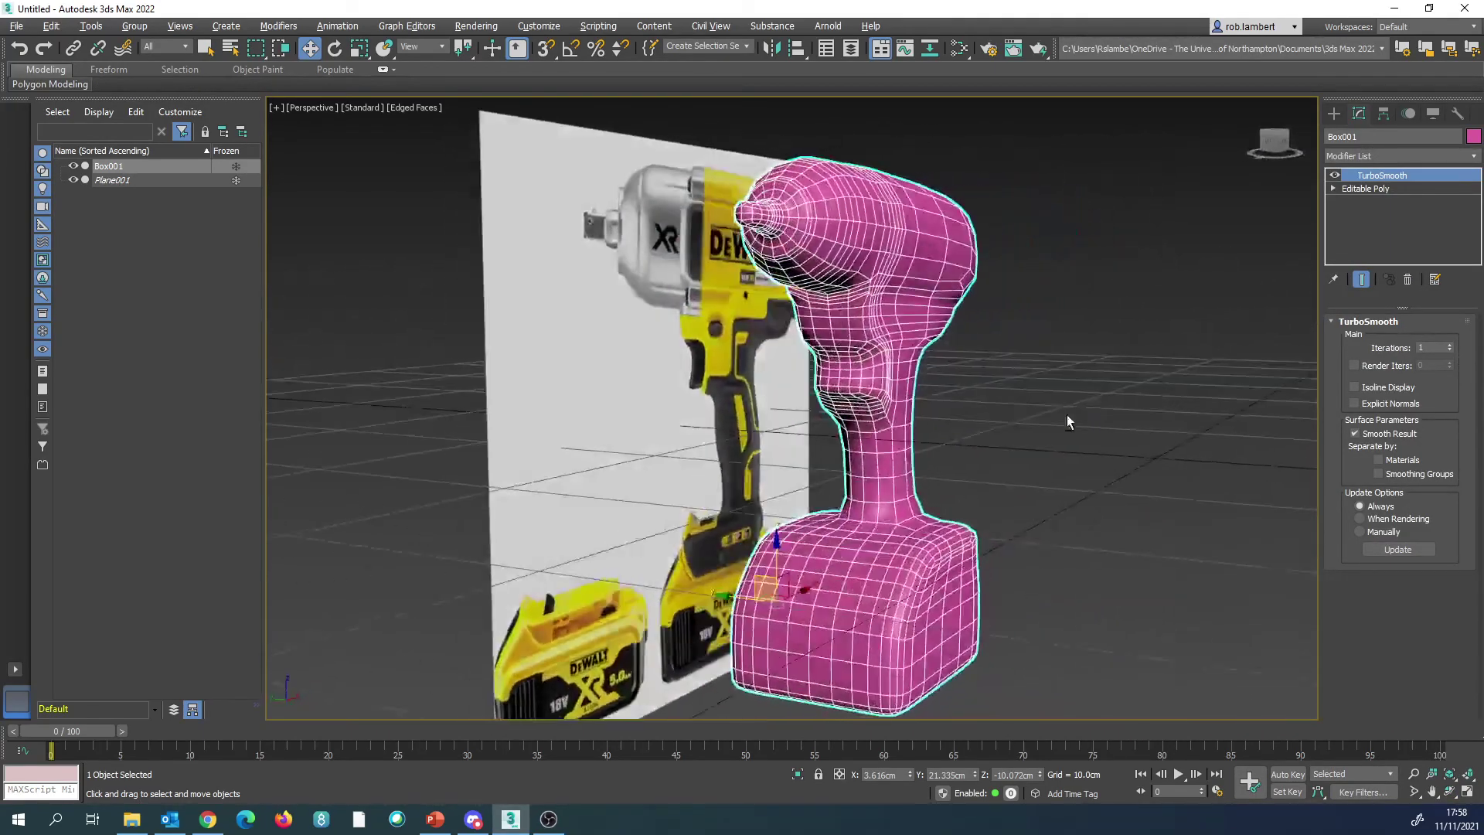
key(shift+z)
key(shift+z)
key(shift+z)
key(shift+z)
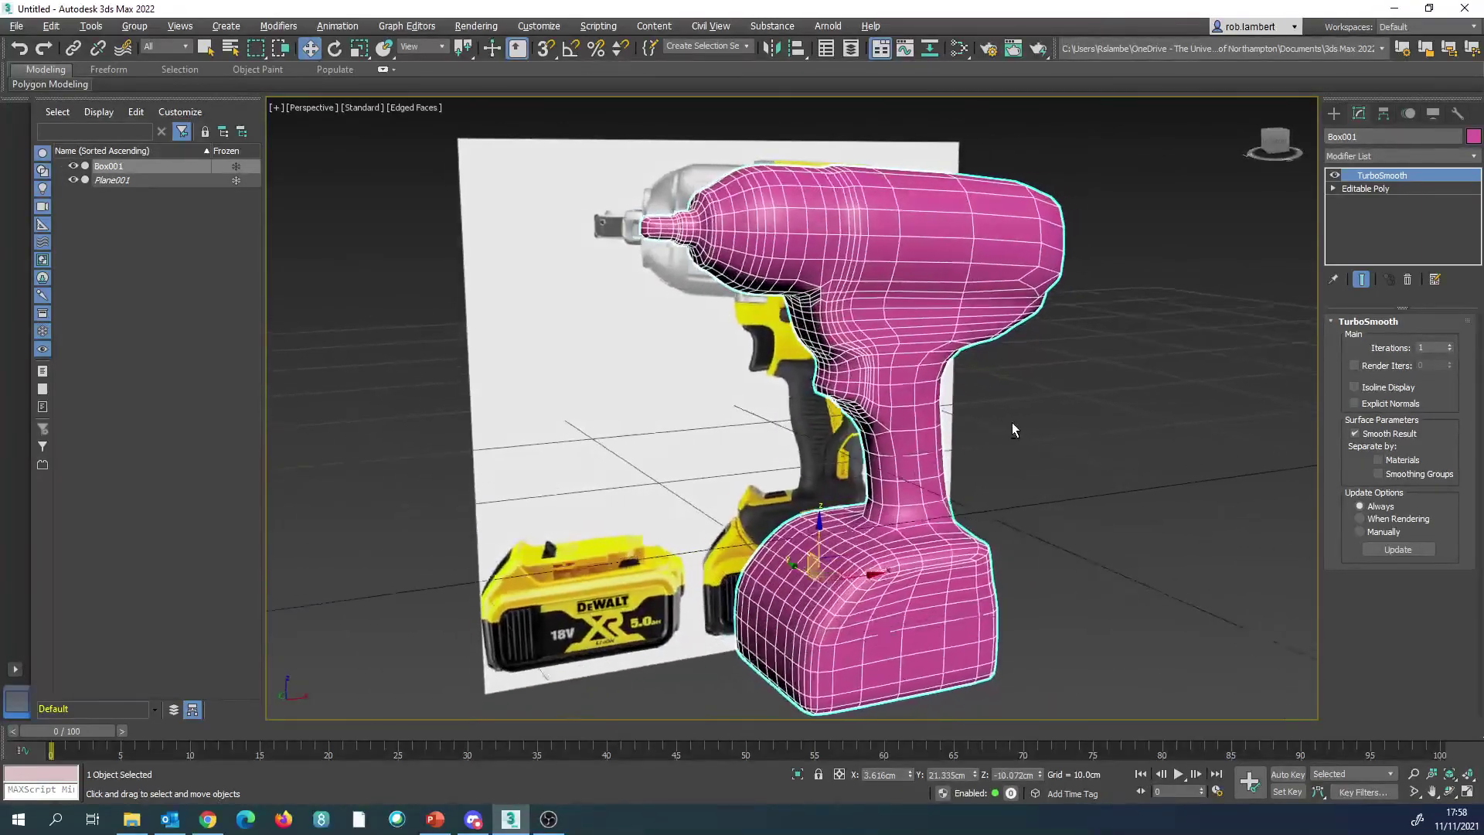
Step: Turn off the TurboSmooth effect and inspect the unsmoothed wrench in the perspective view
click(1334, 177)
key(shift+z)
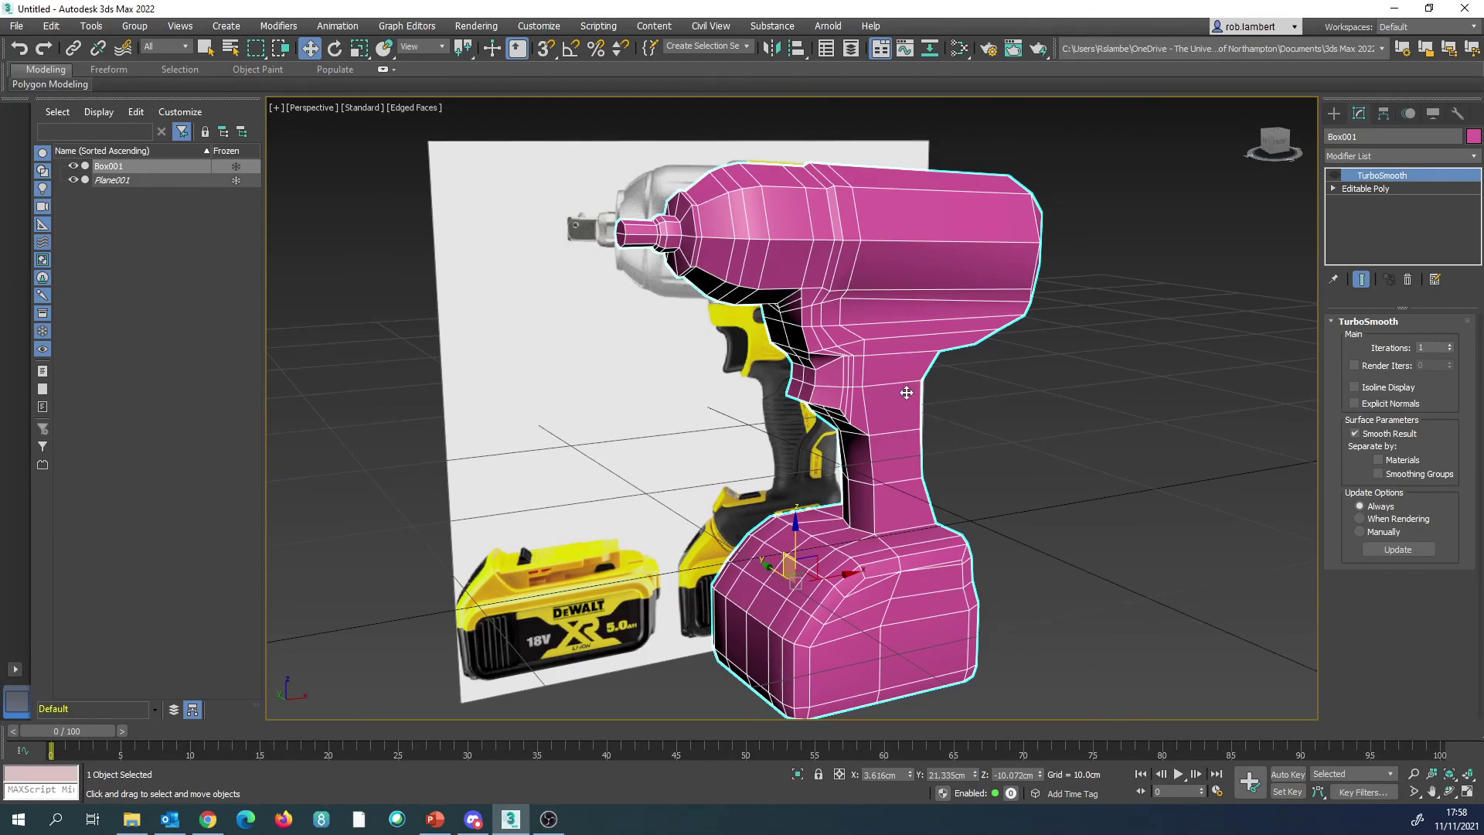
key(shift+z)
key(shift+z)
key(shift+z)
key(shift+z)
key(shift+z)
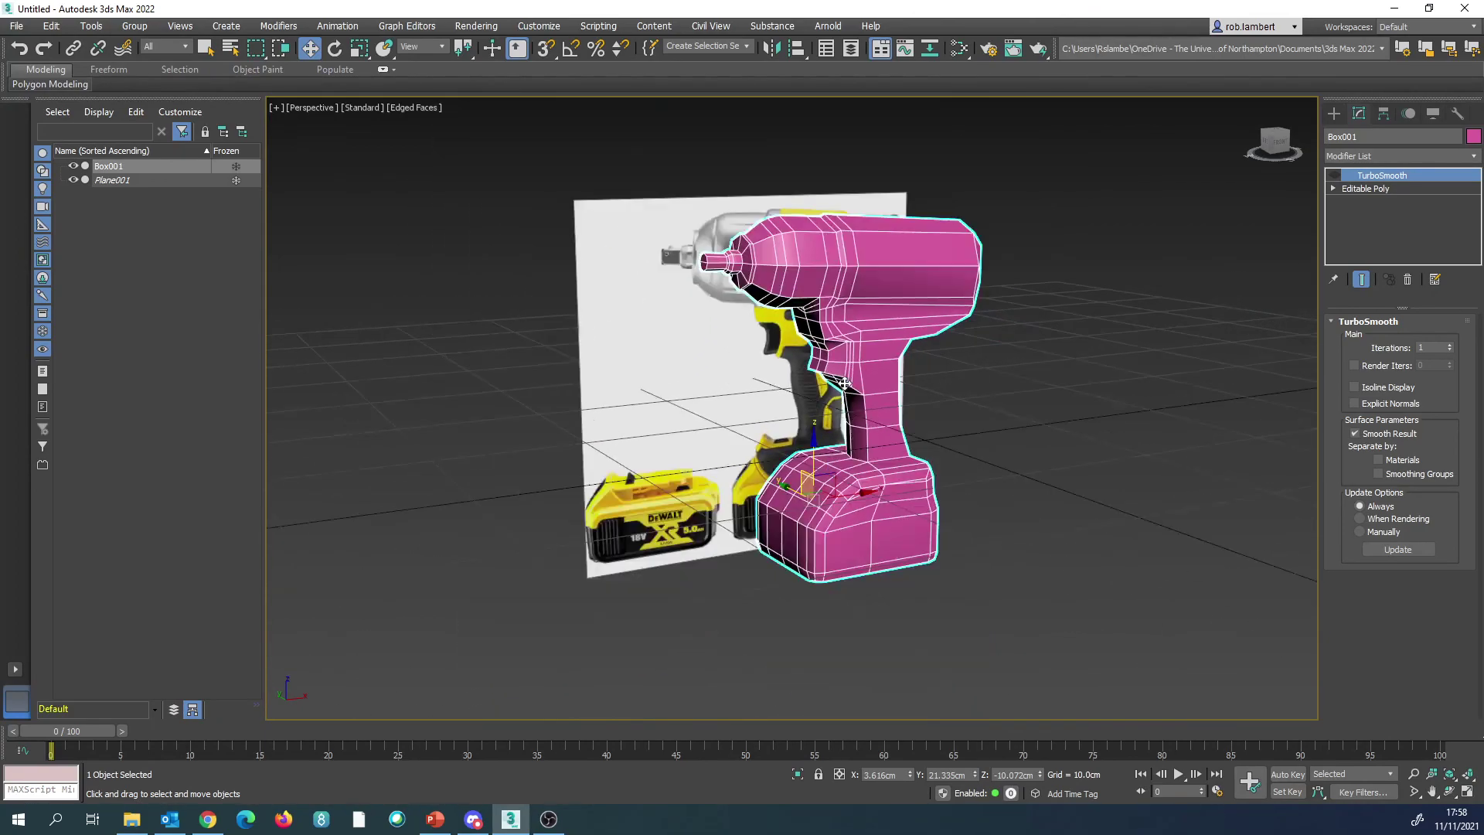
middle_drag(853, 429, 850, 425)
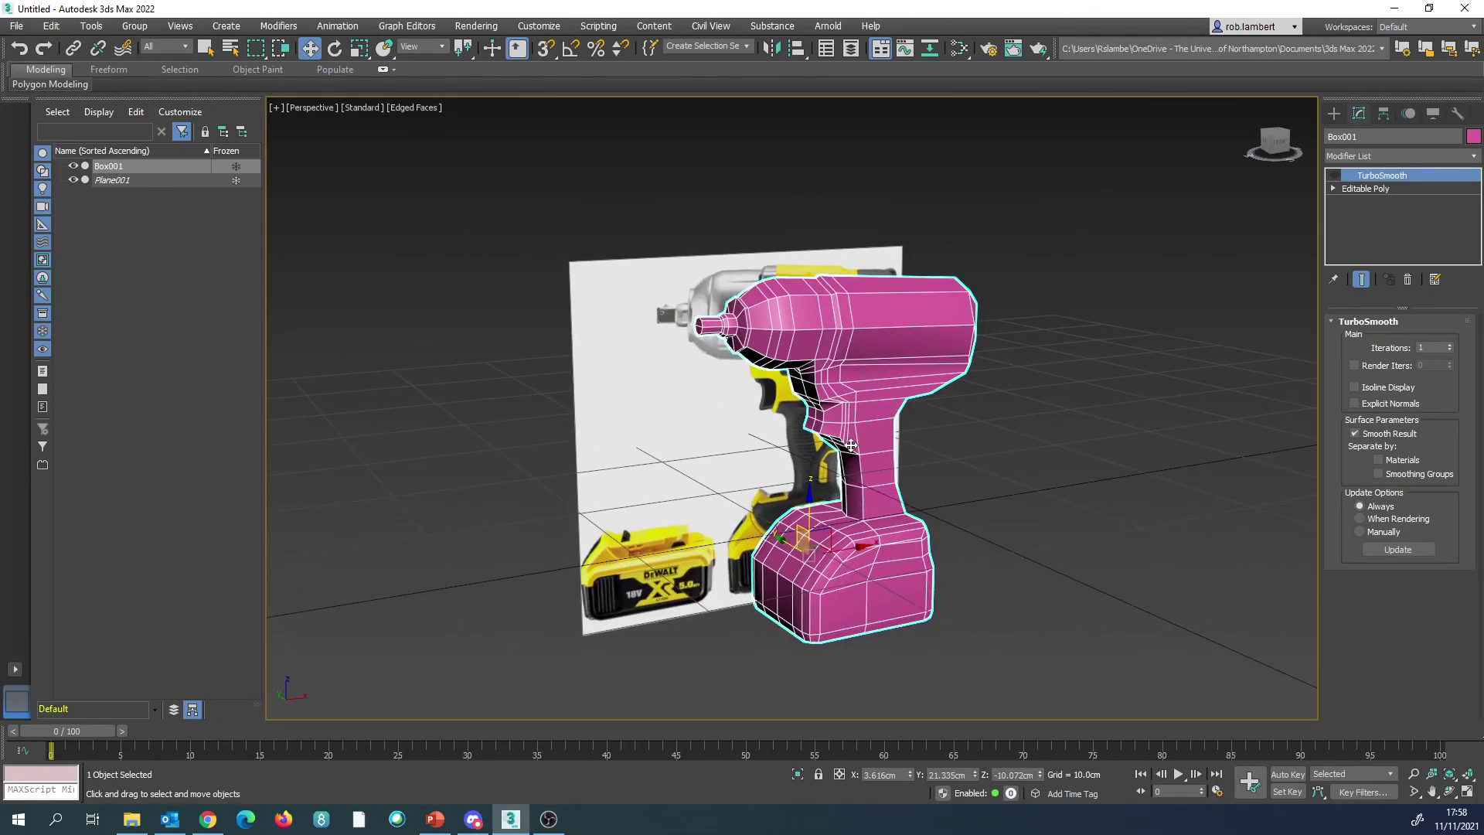